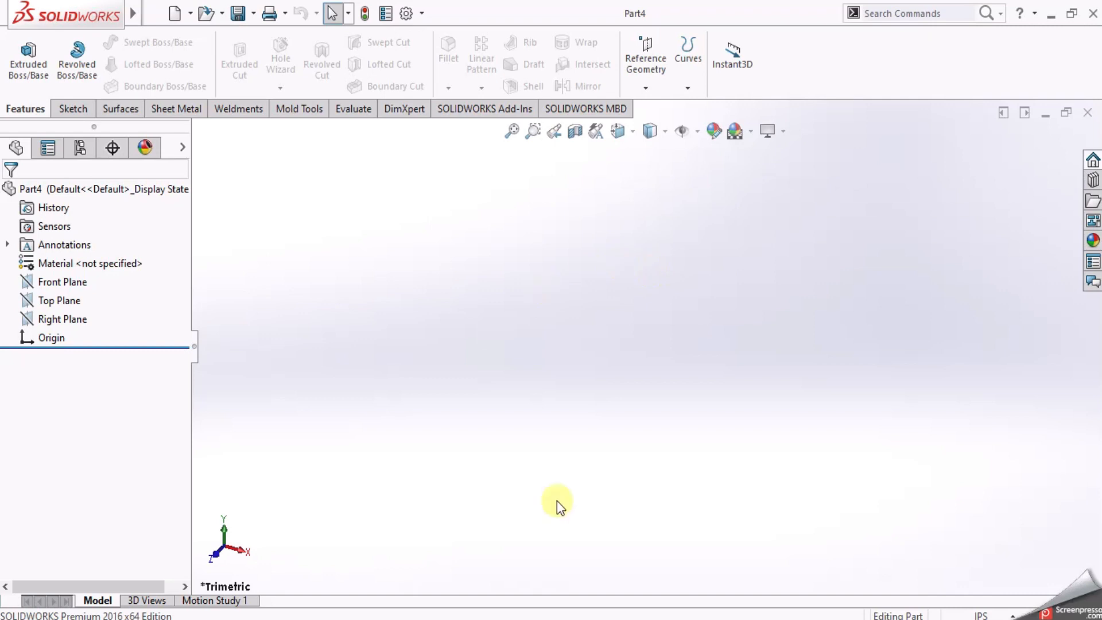
Set the document's unit system to MMGS (millimeter, gram, second)
left_click(990, 615)
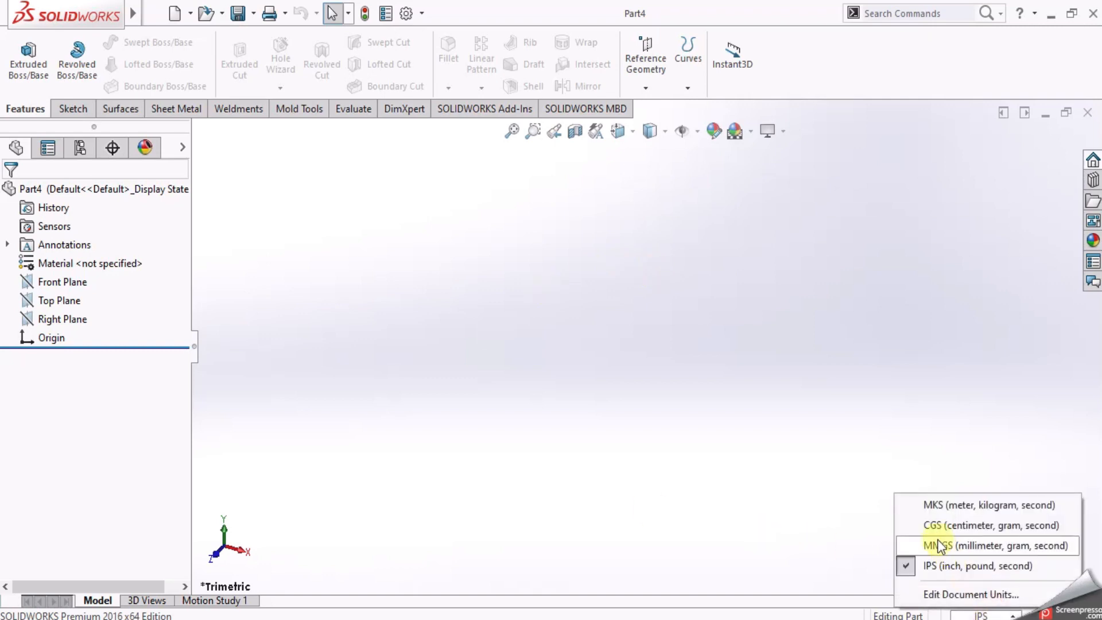
left_click(939, 544)
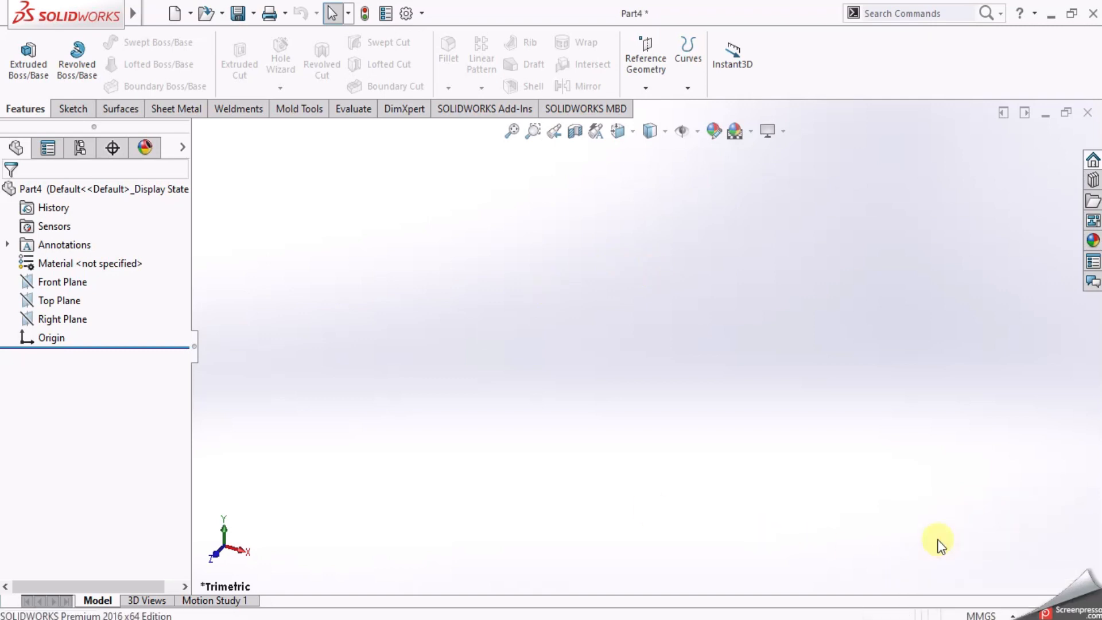
Start a sketch on the Front Plane and orient it to the Front view, with no rectangle kept
left_click(76, 107)
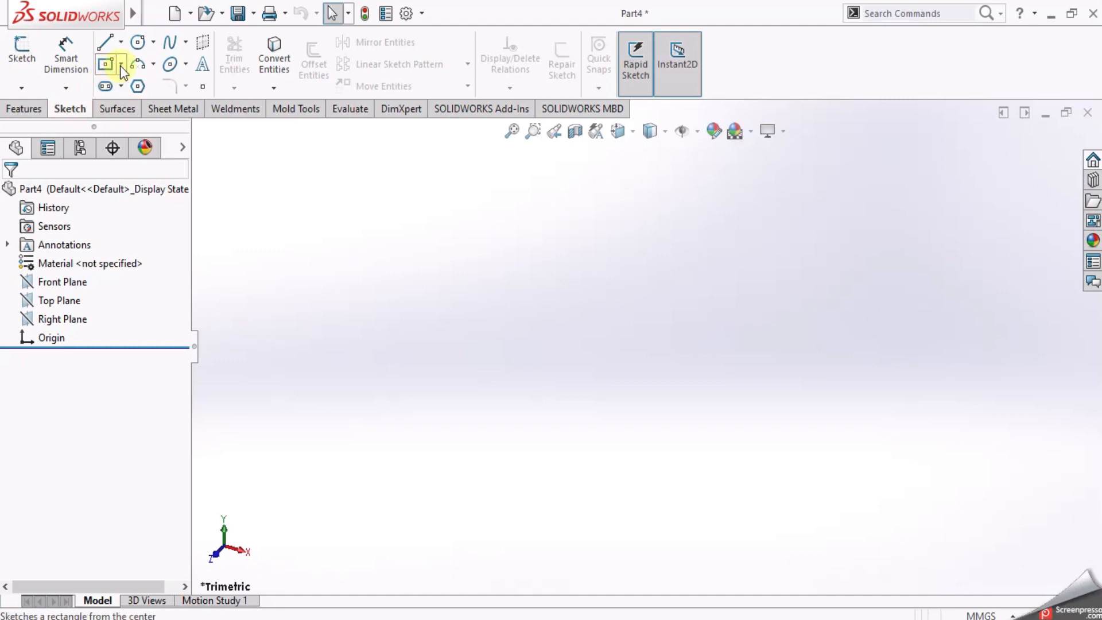
left_click(121, 67)
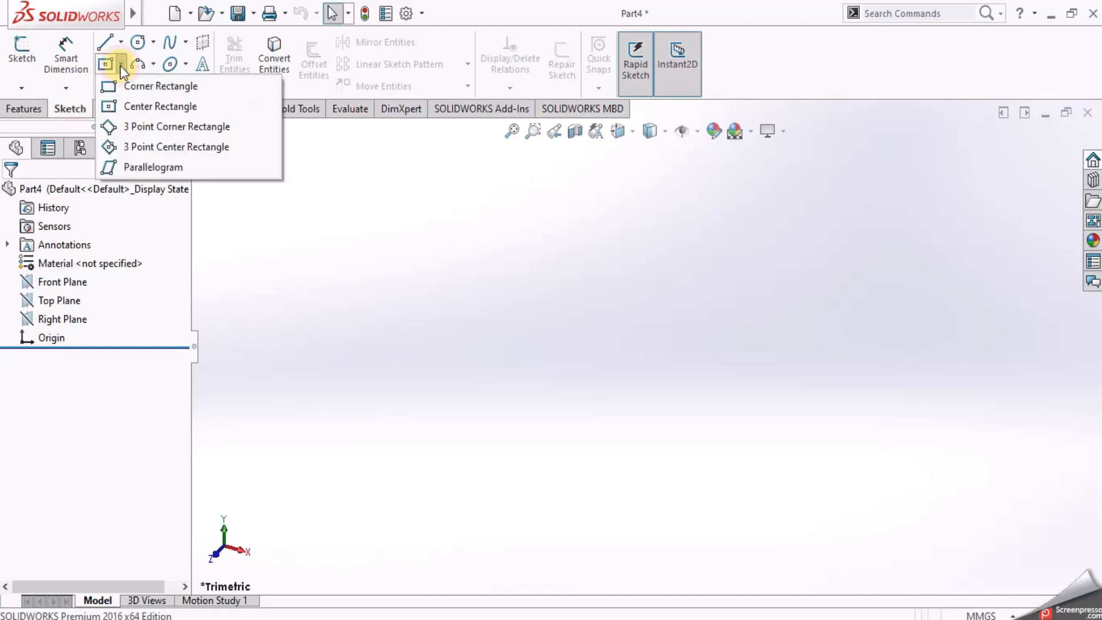
left_click(118, 107)
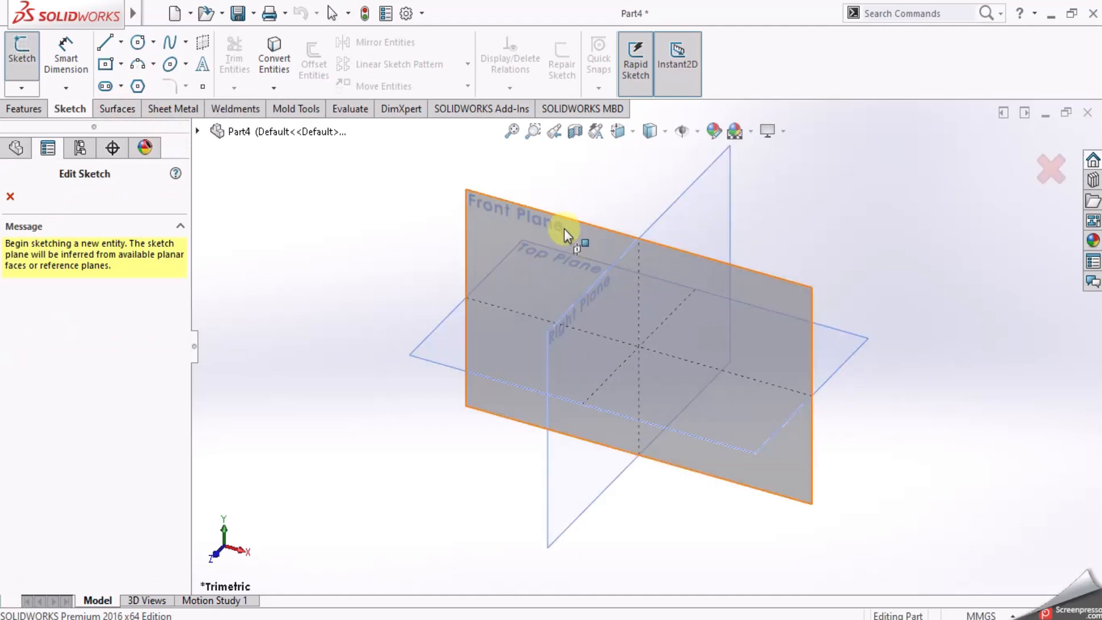
left_click(496, 226)
left_click(498, 227)
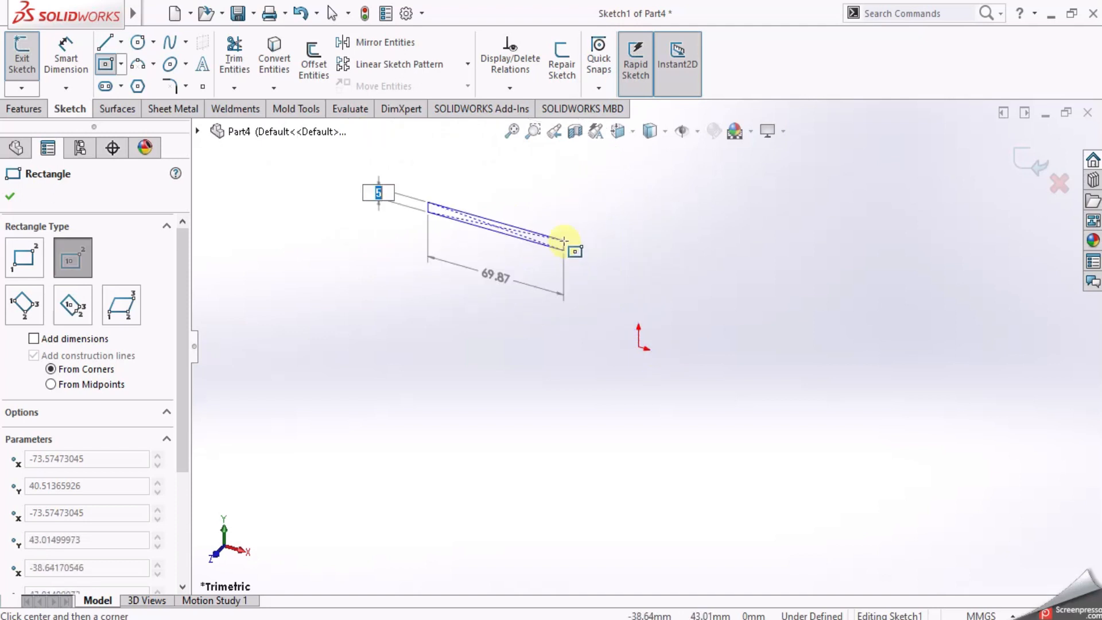
key("Escape")
left_click(619, 130)
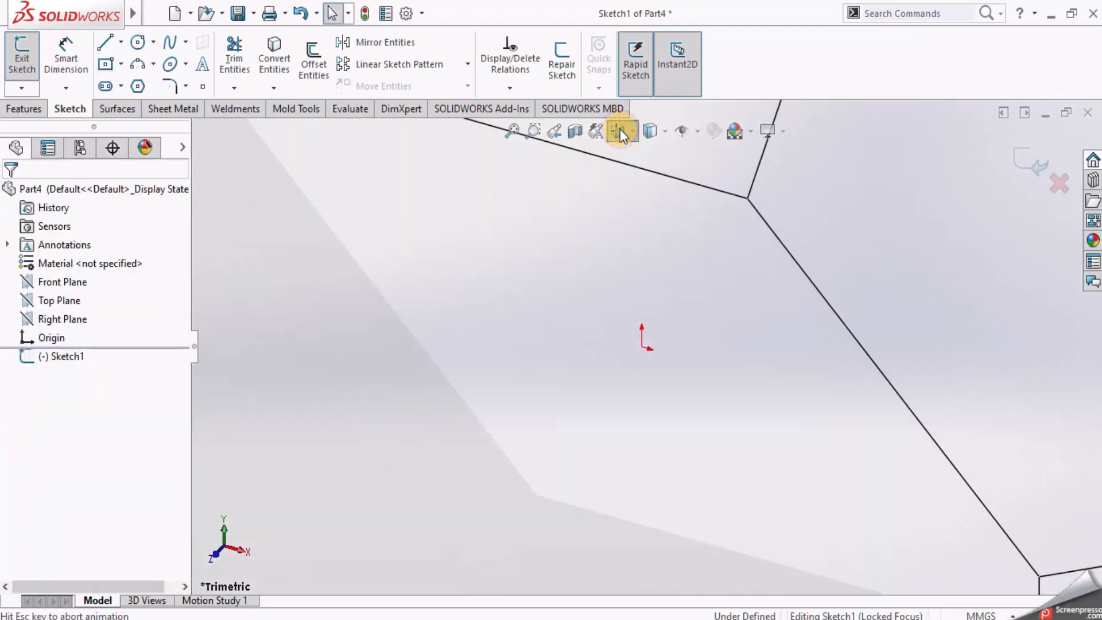
left_click(613, 356)
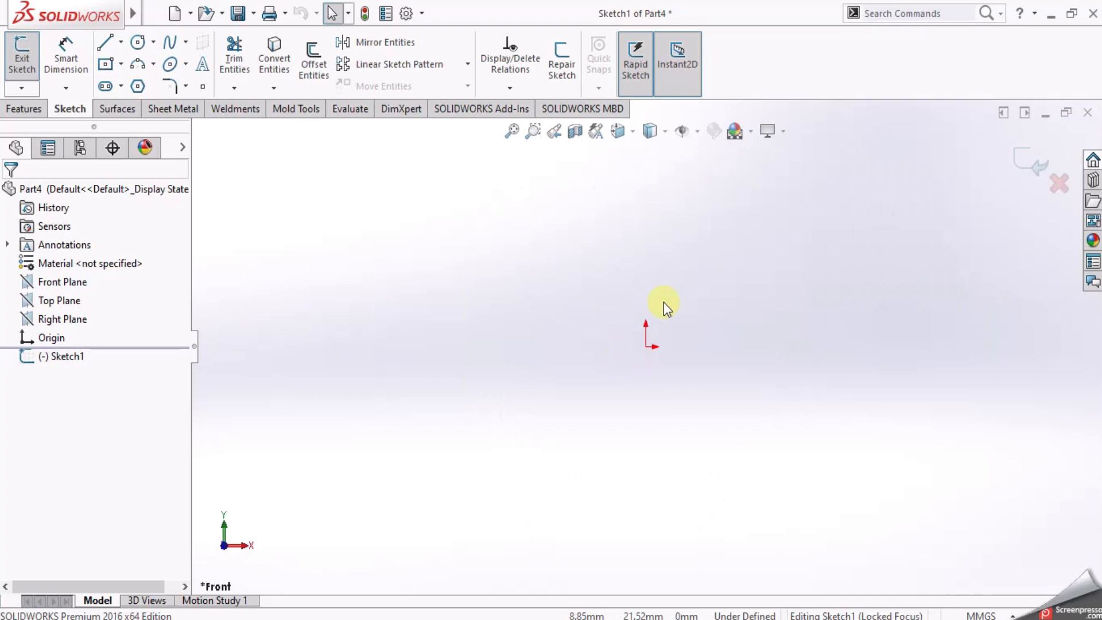
Sketch a center rectangle on the origin, 30 mm high and 20 mm wide
left_click(121, 63)
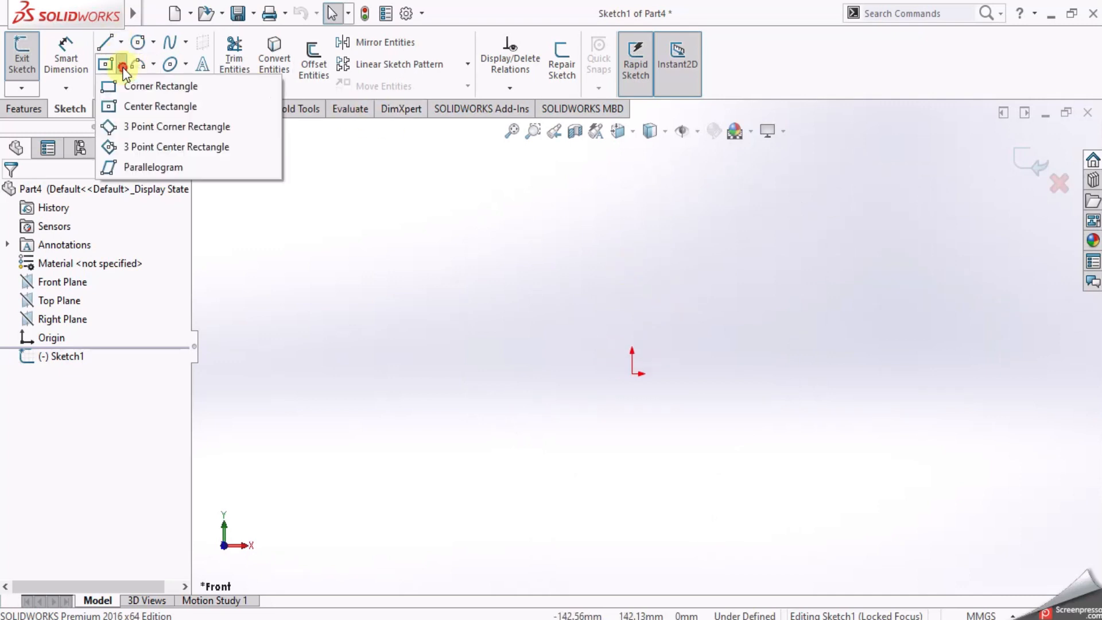
left_click(153, 106)
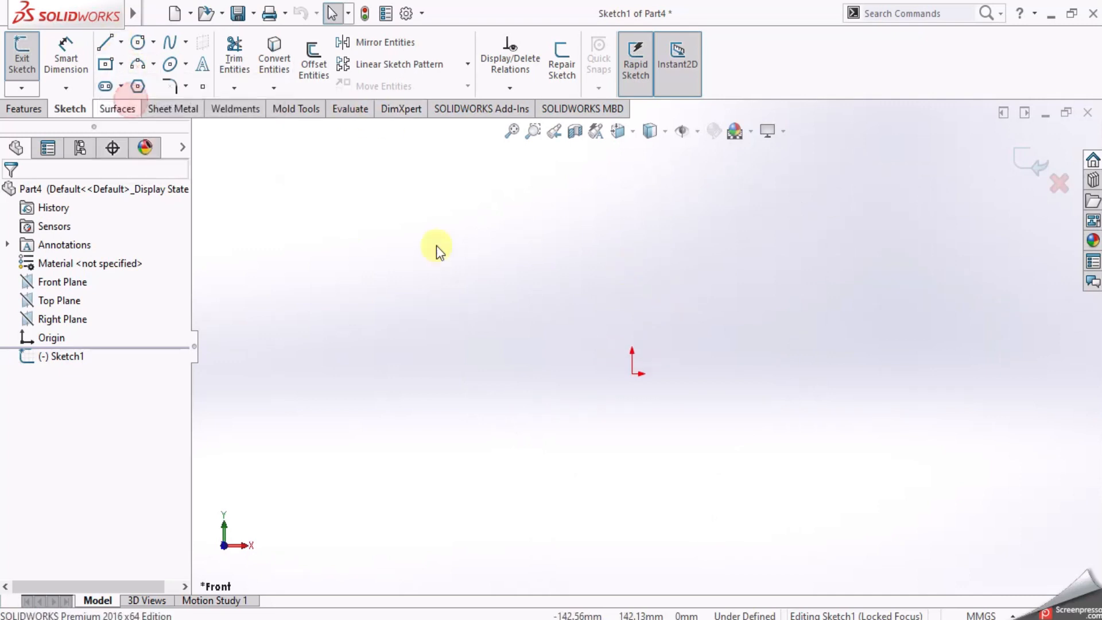
left_click(632, 374)
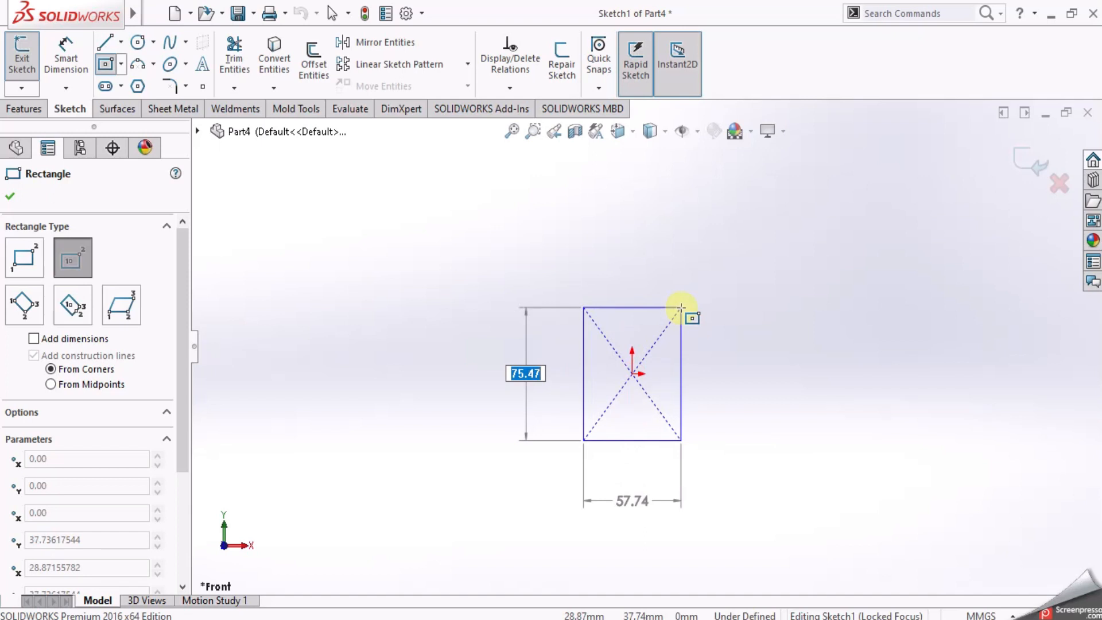
key("Return")
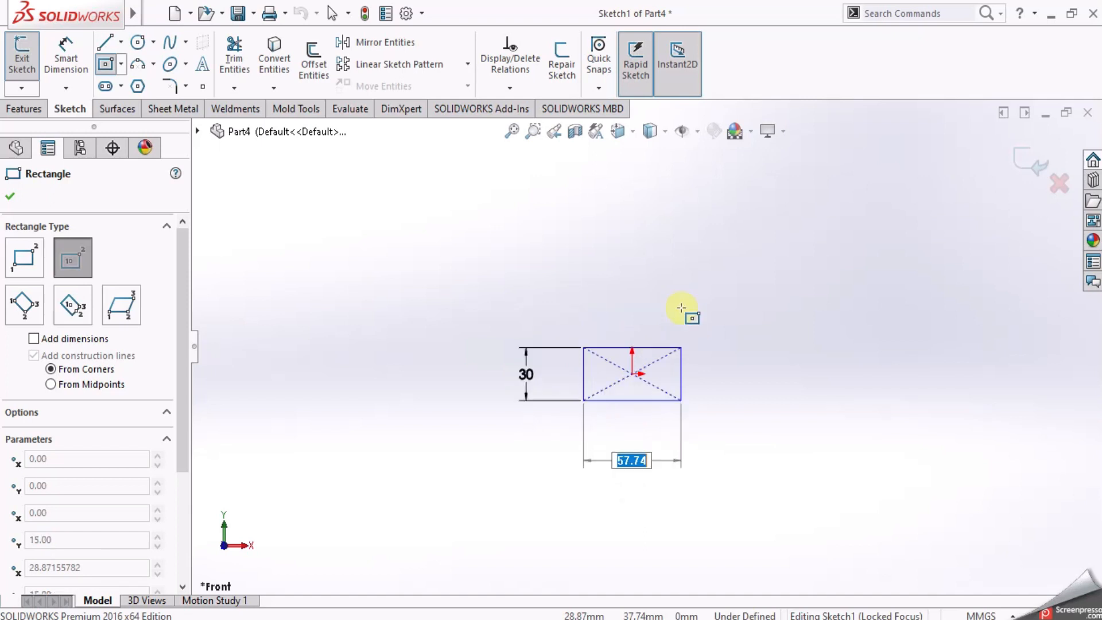
scroll(658, 333, "down", 3)
scroll(657, 338, "down", 3)
scroll(641, 356, "up", 1)
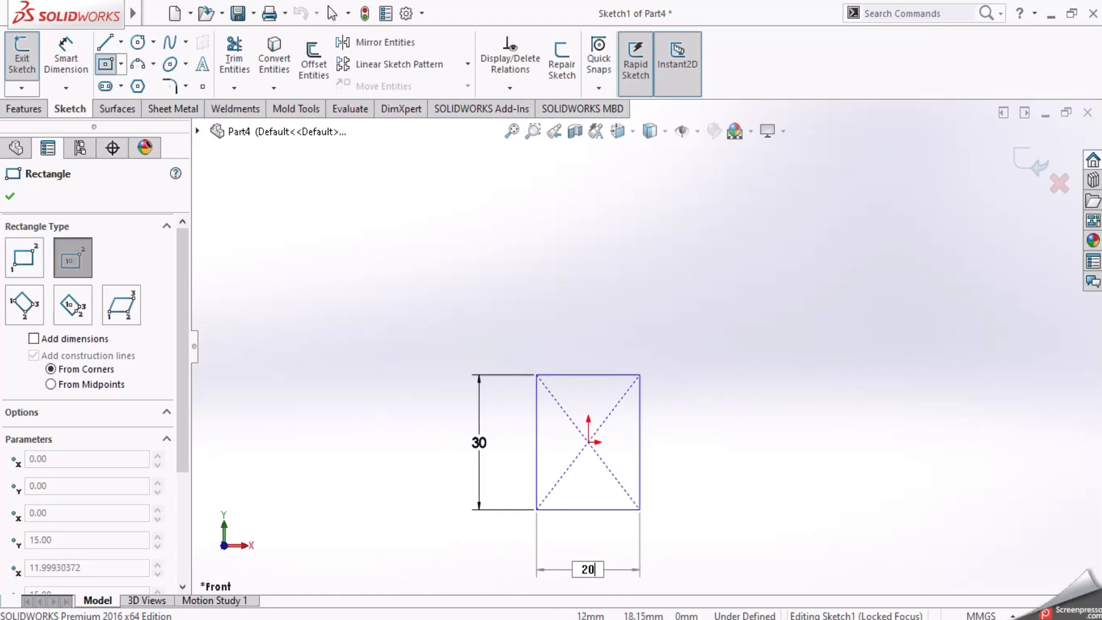
key("Return")
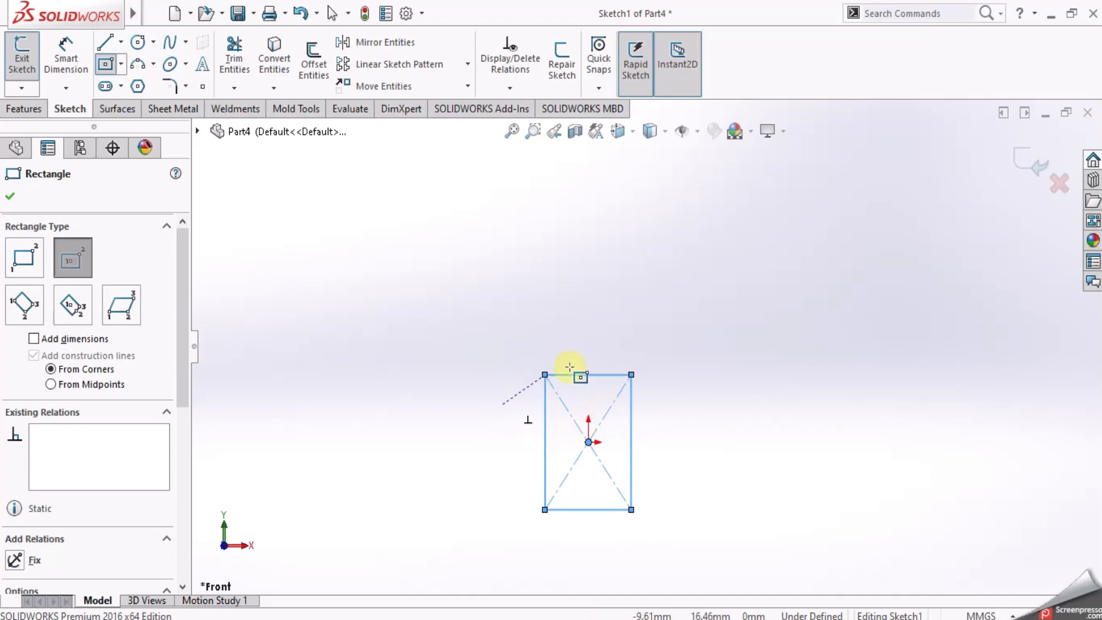
key("Escape")
Dimension the rectangle's height as 30 mm and its width as 20 mm
scroll(624, 439, "down", 3)
scroll(624, 438, "up", 1)
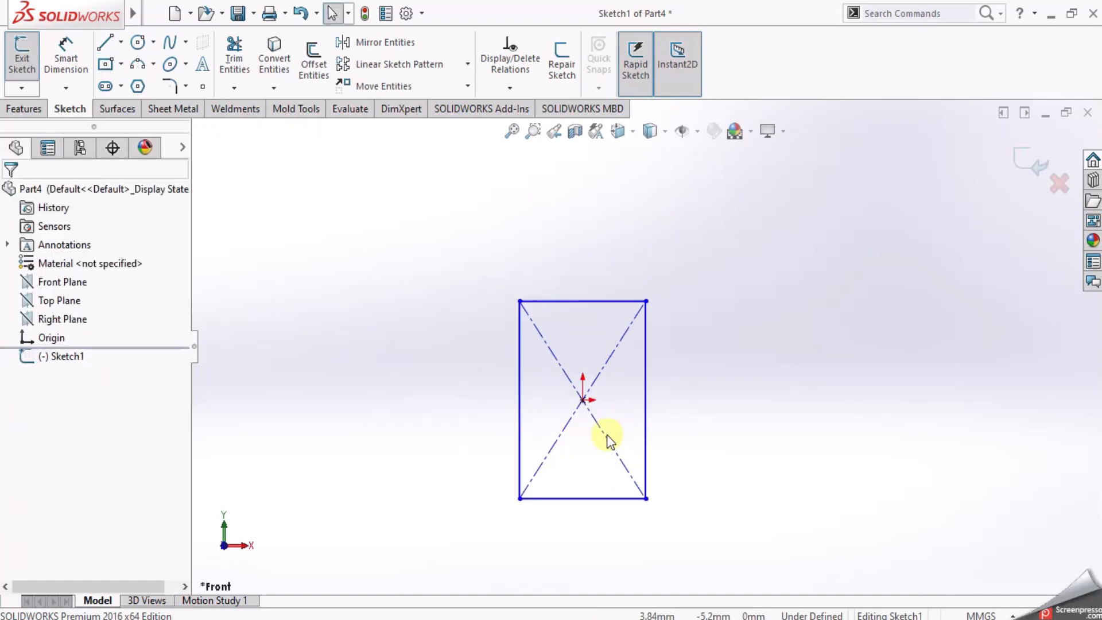
scroll(608, 439, "down", 1)
scroll(609, 437, "up", 2)
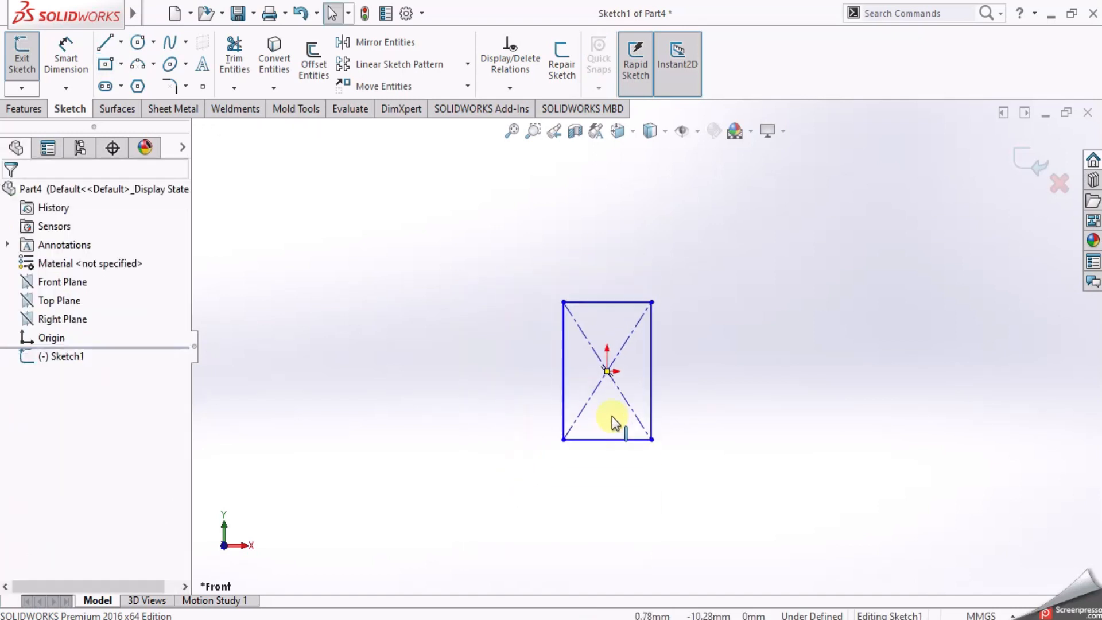
scroll(615, 336, "down", 1)
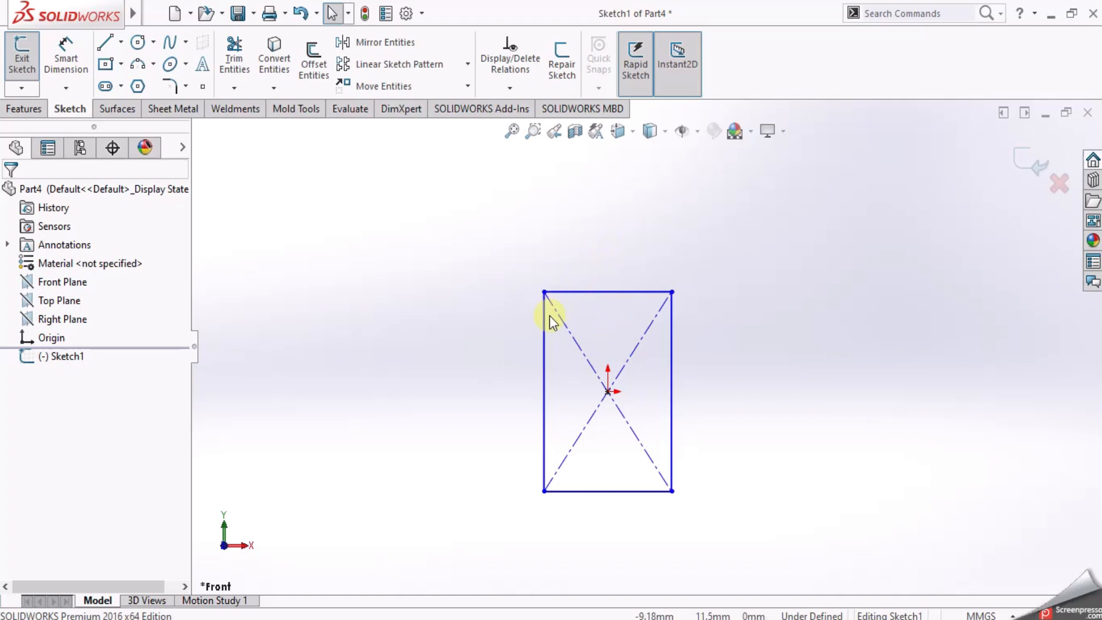
left_click(64, 53)
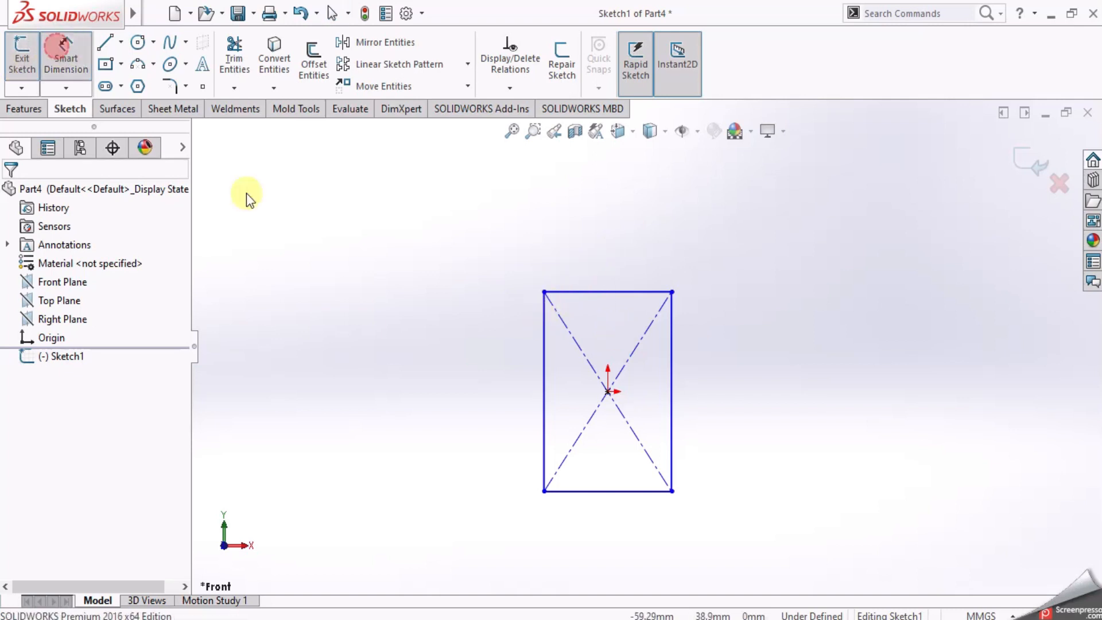
left_click(544, 349)
left_click(487, 381)
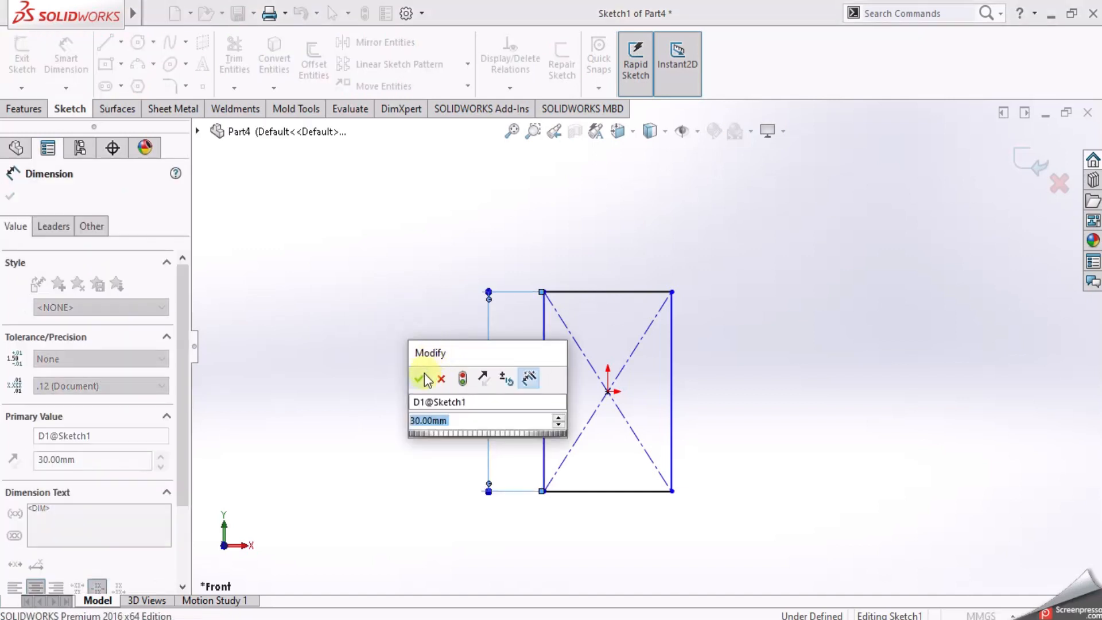
left_click(426, 374)
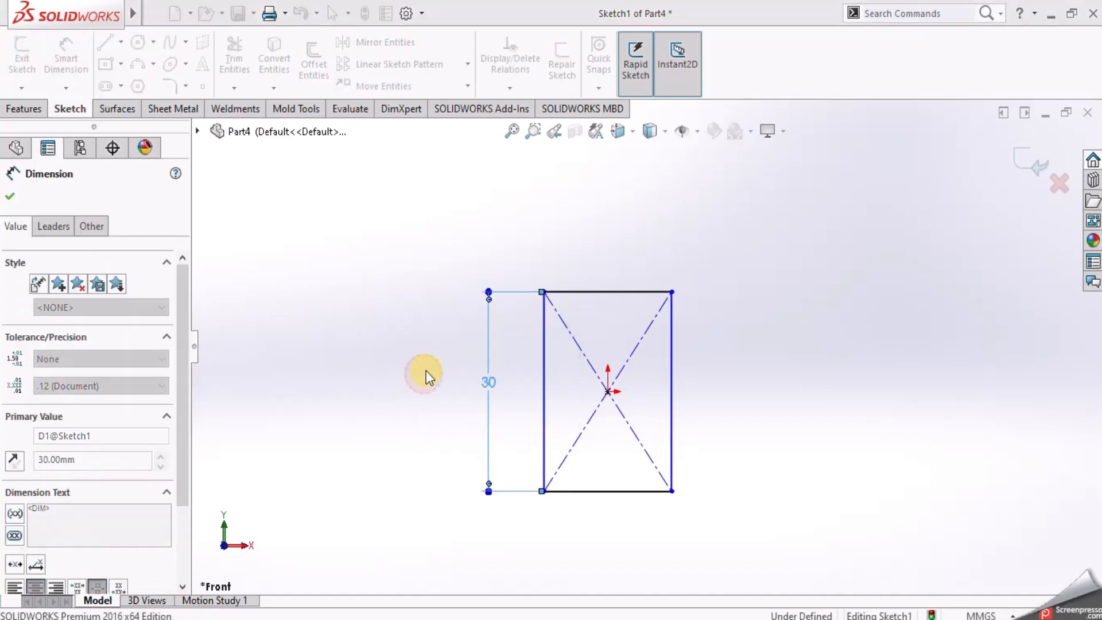
left_click(635, 490)
left_click(609, 536)
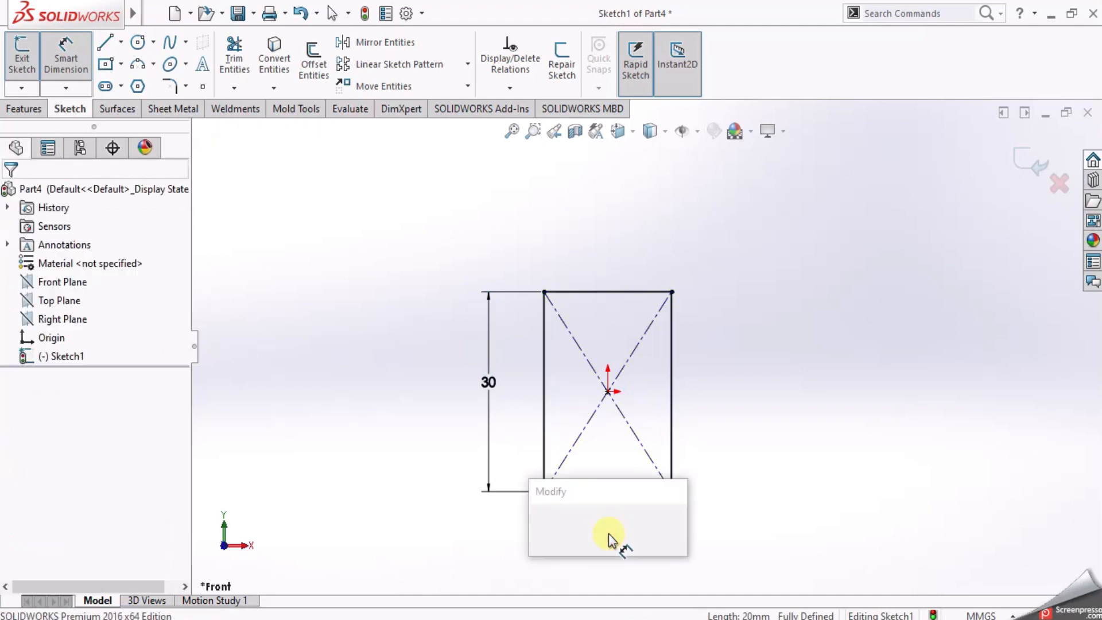
key("Return")
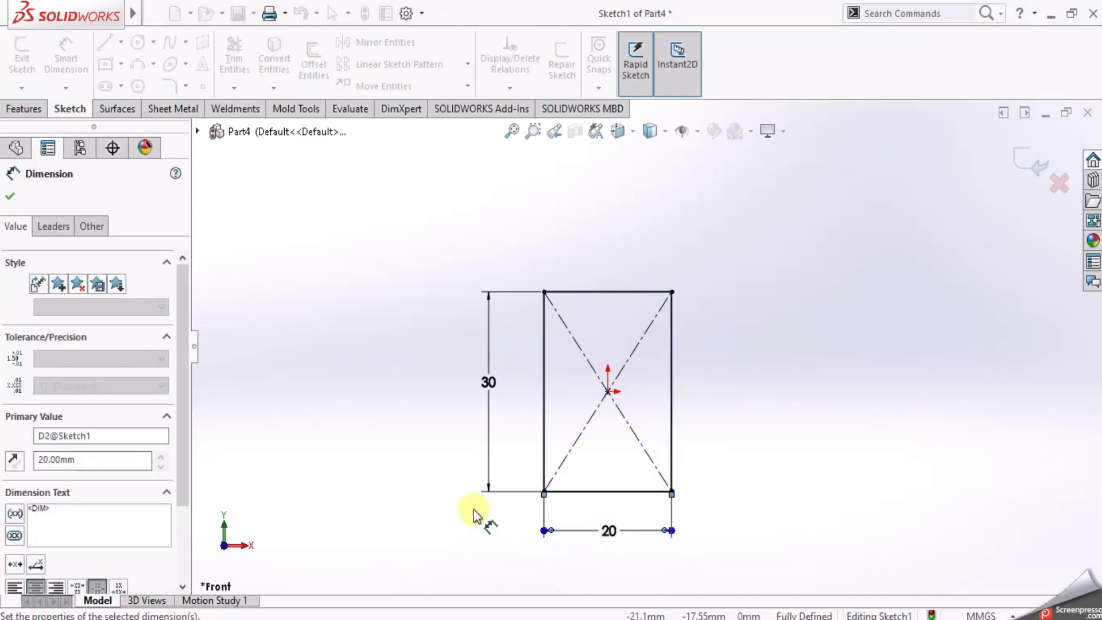
key("Escape")
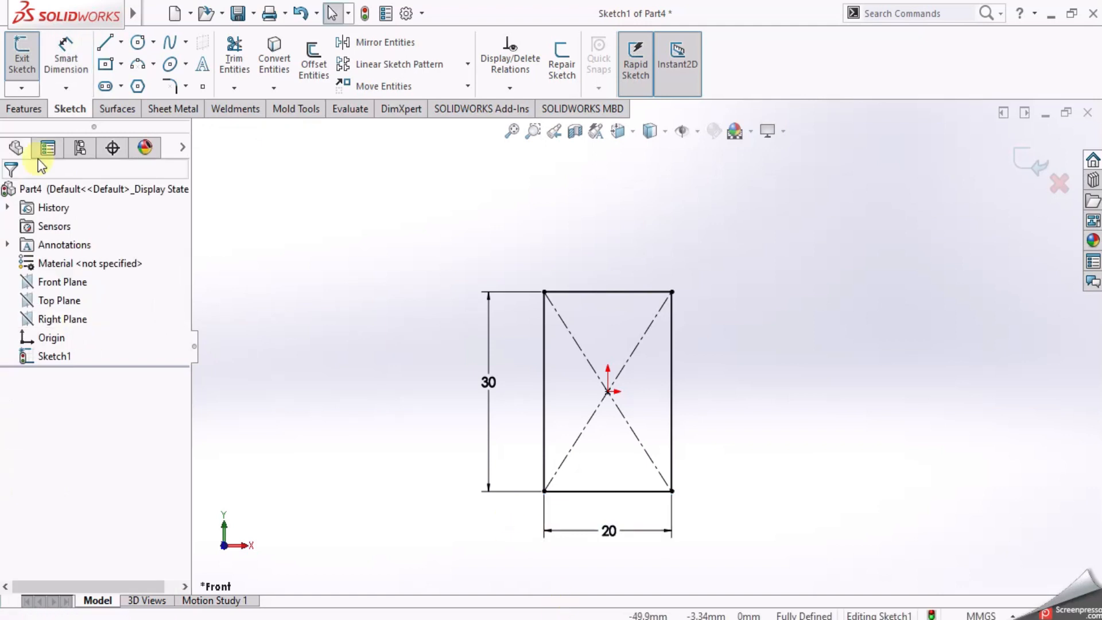
Start a Blind boss extrusion of the rectangle and try depths of 30, 20 and 15 mm
left_click(33, 110)
left_click(26, 54)
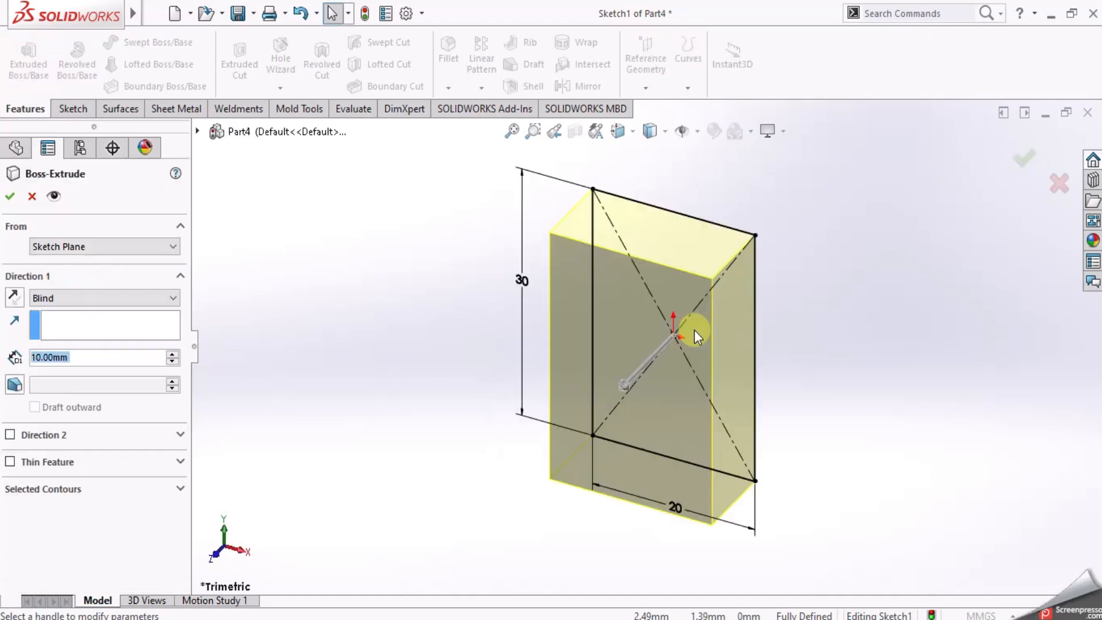
scroll(694, 330, "up", 3)
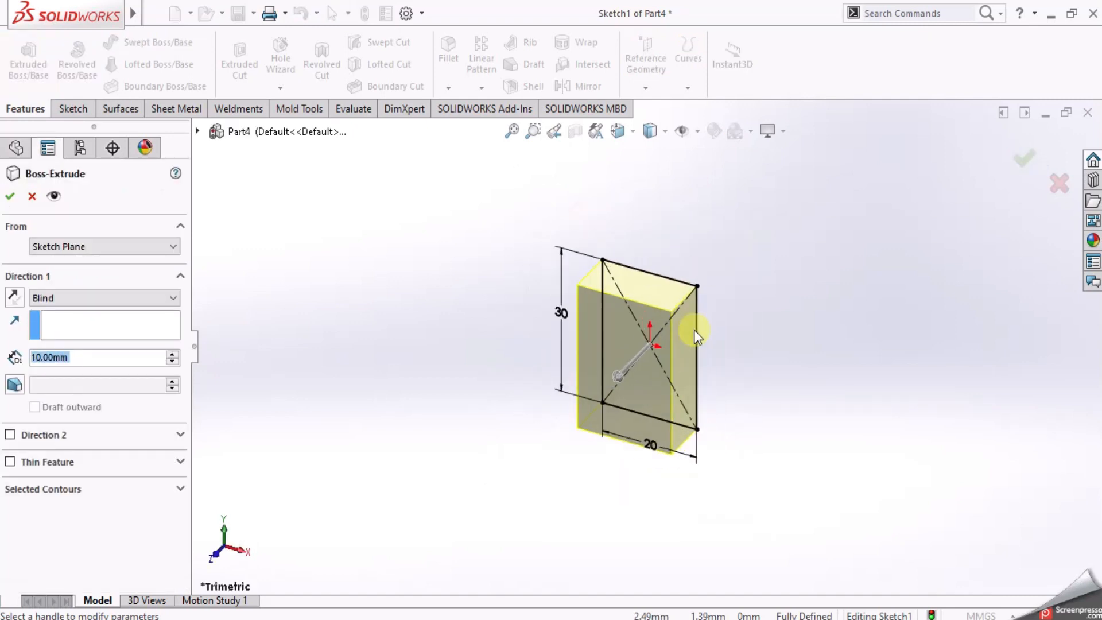
scroll(694, 330, "down", 1)
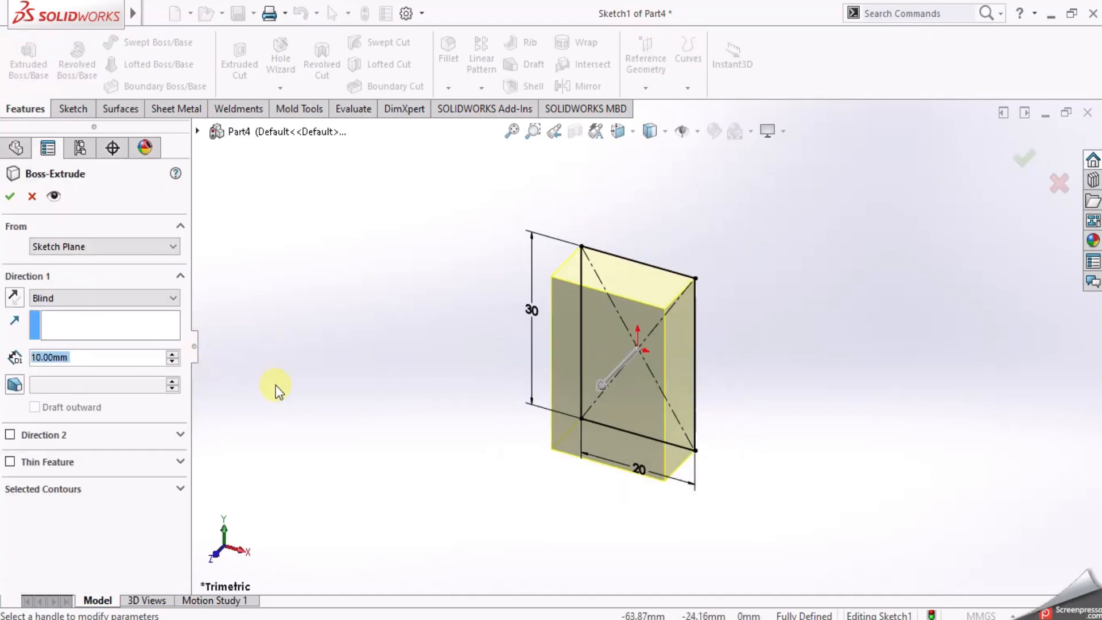
type("30")
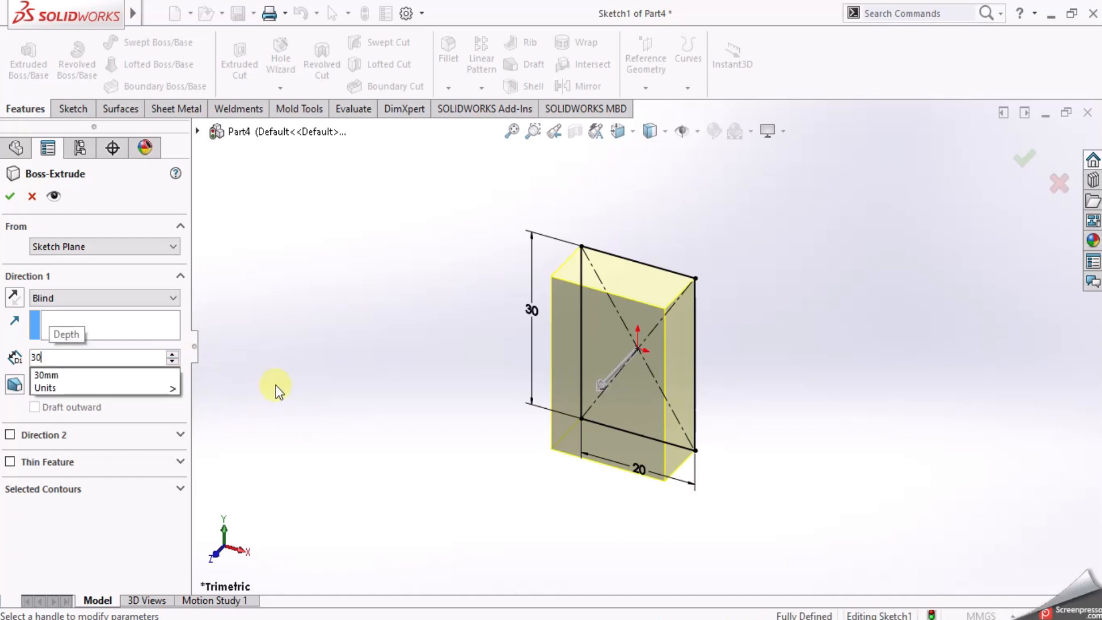
key("Return")
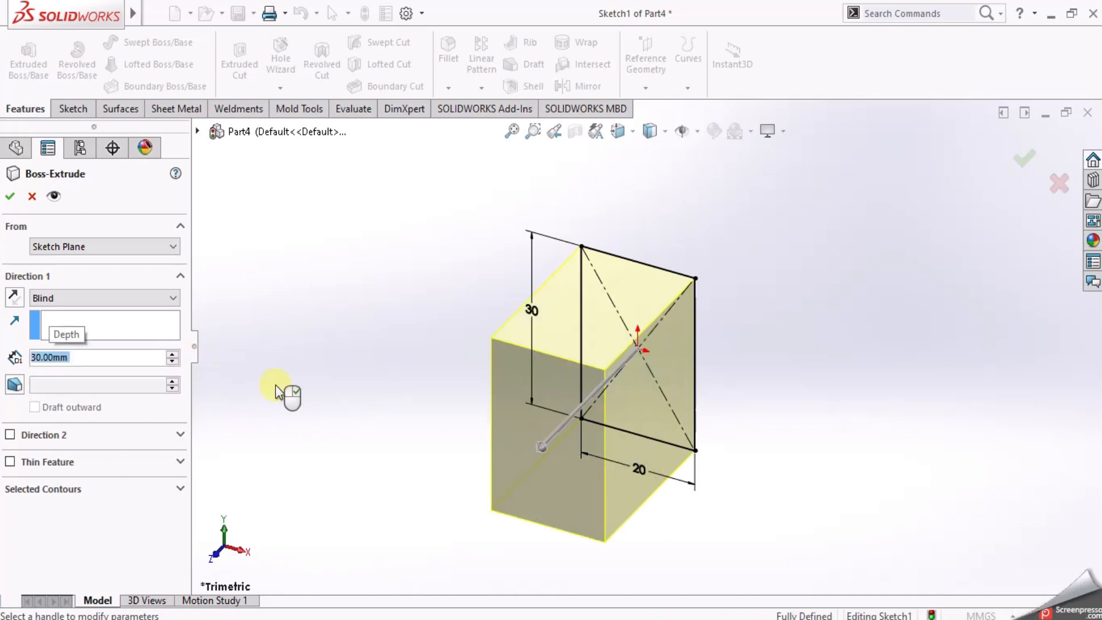
type("20")
key("Return")
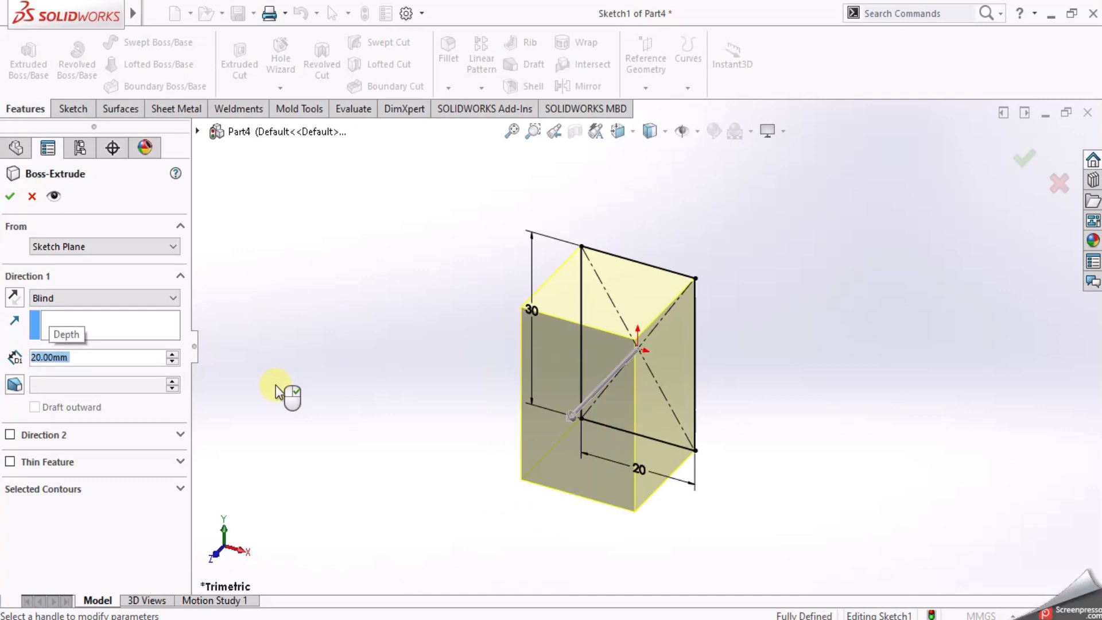
type("15")
key("Return")
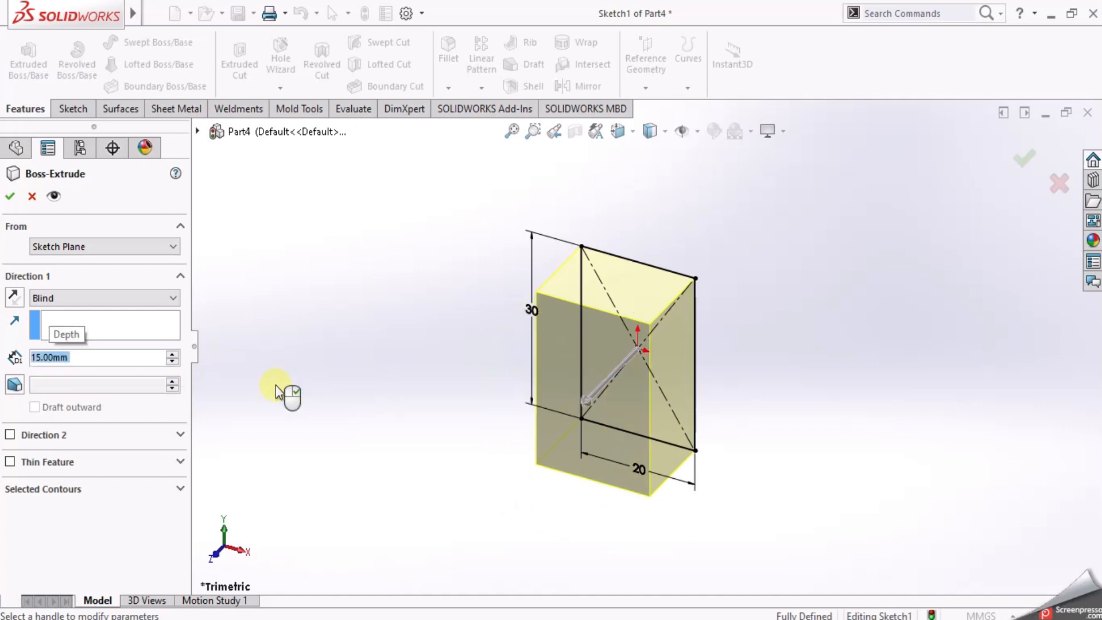
Set the extrusion depth to 12 mm and complete the block
type("12")
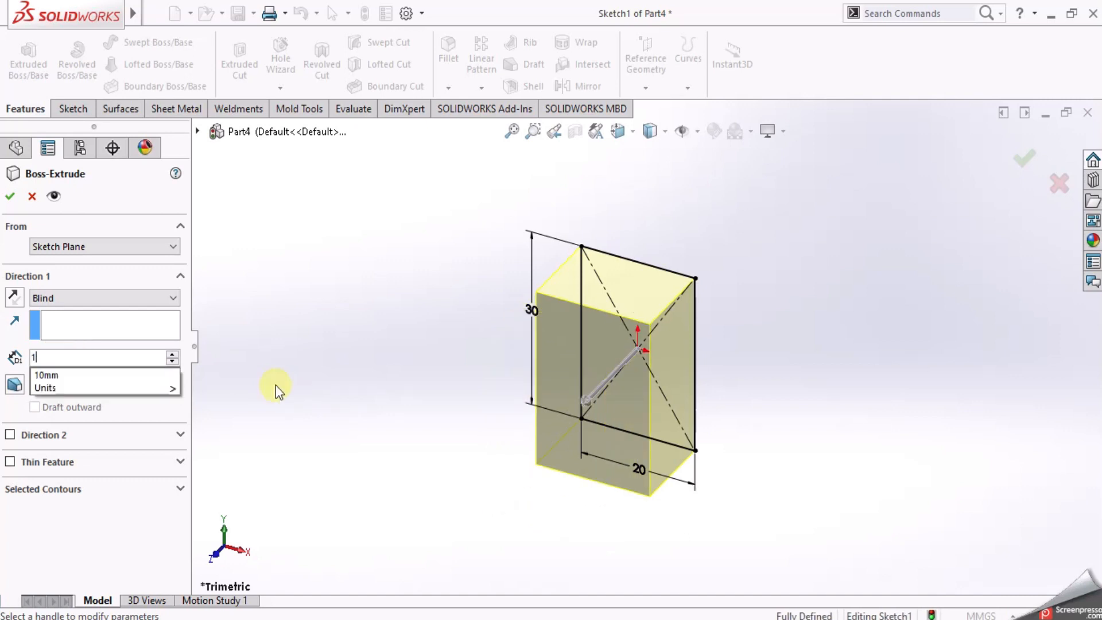
key("Return")
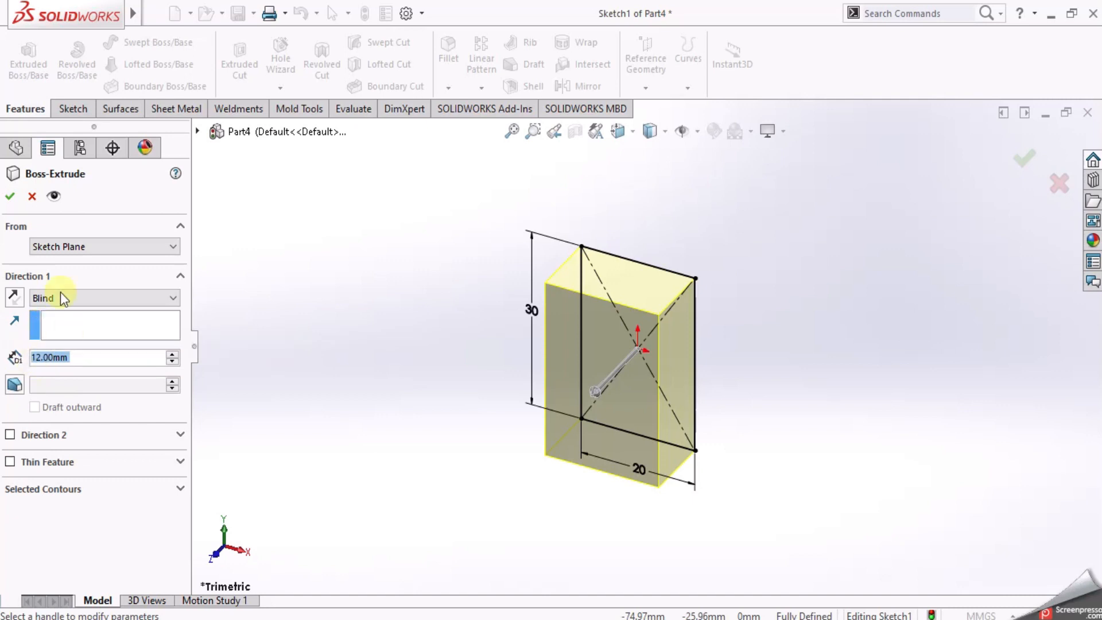
left_click(8, 201)
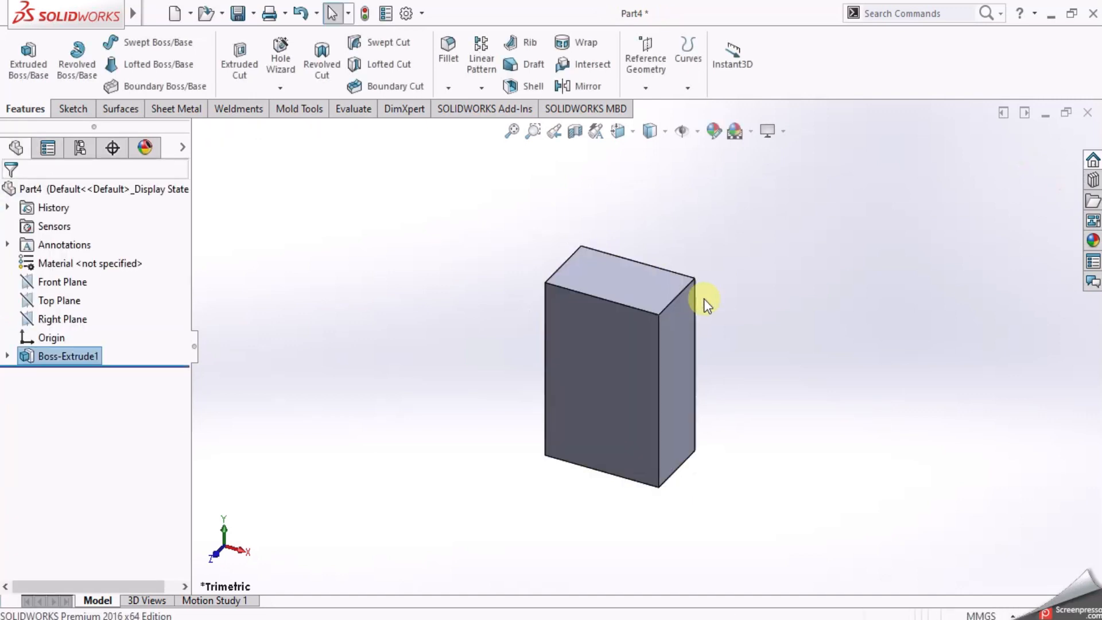
Orient the block to the Front view and start a new sketch on its front face
middle_click_drag(676, 362, 675, 299)
left_click(630, 137)
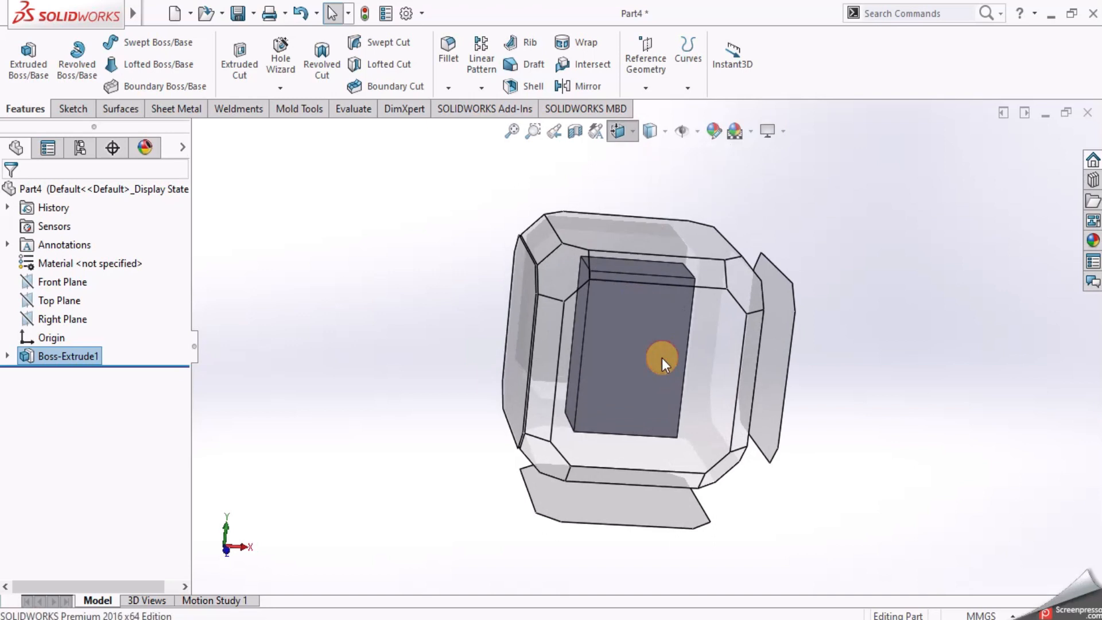
left_click(662, 357)
left_click(660, 350)
left_click(723, 298)
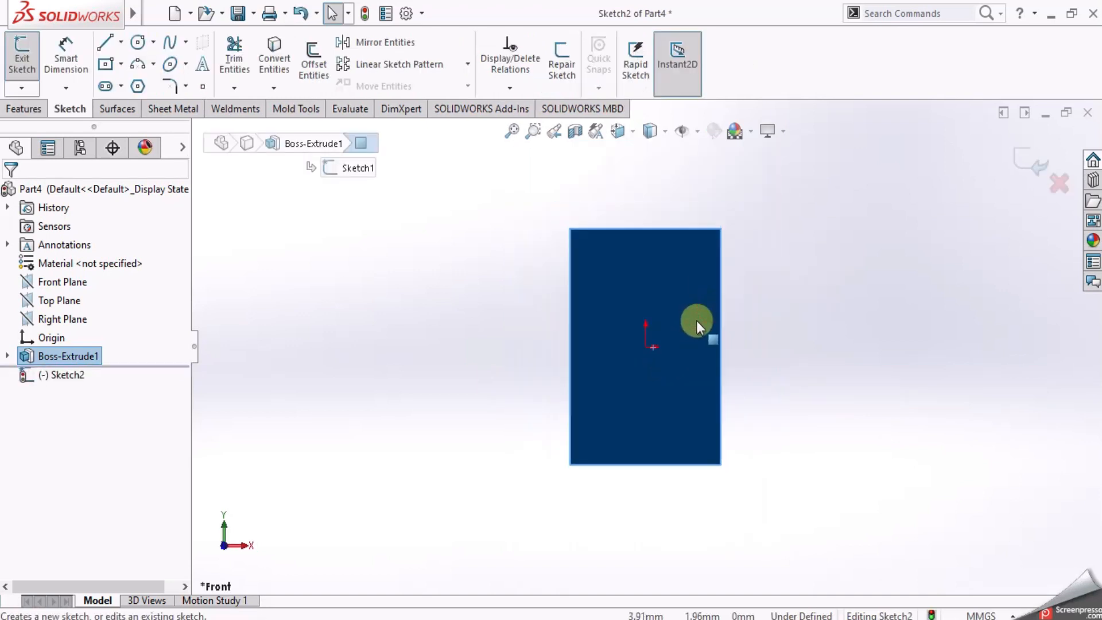
Convert the outline of the block's front face into sketch entities
left_click(765, 317)
left_click(630, 273)
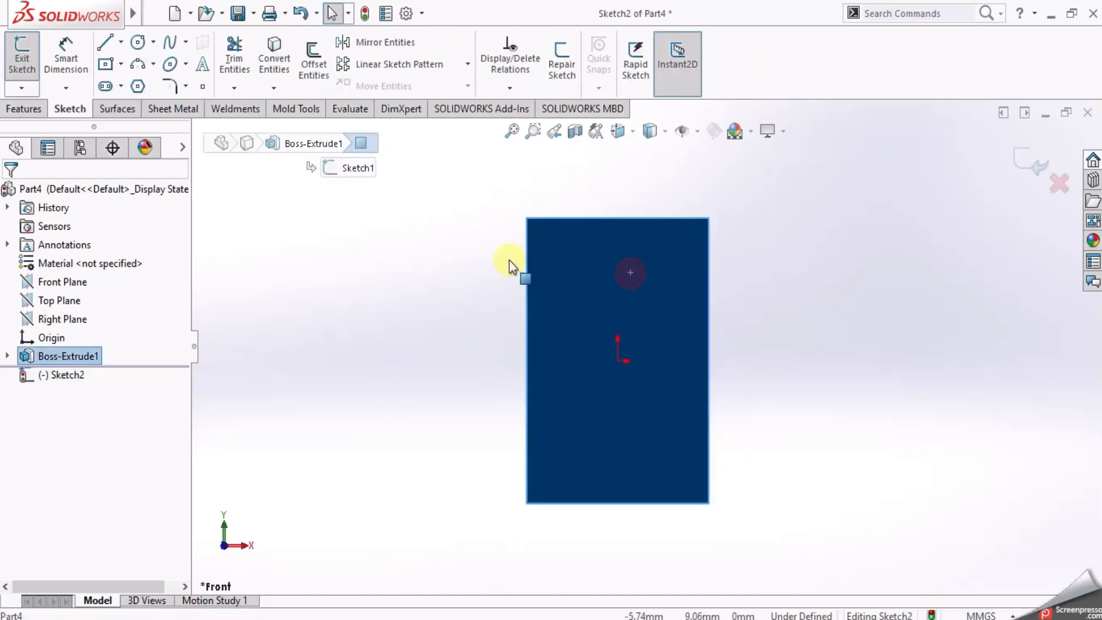
left_click(275, 47)
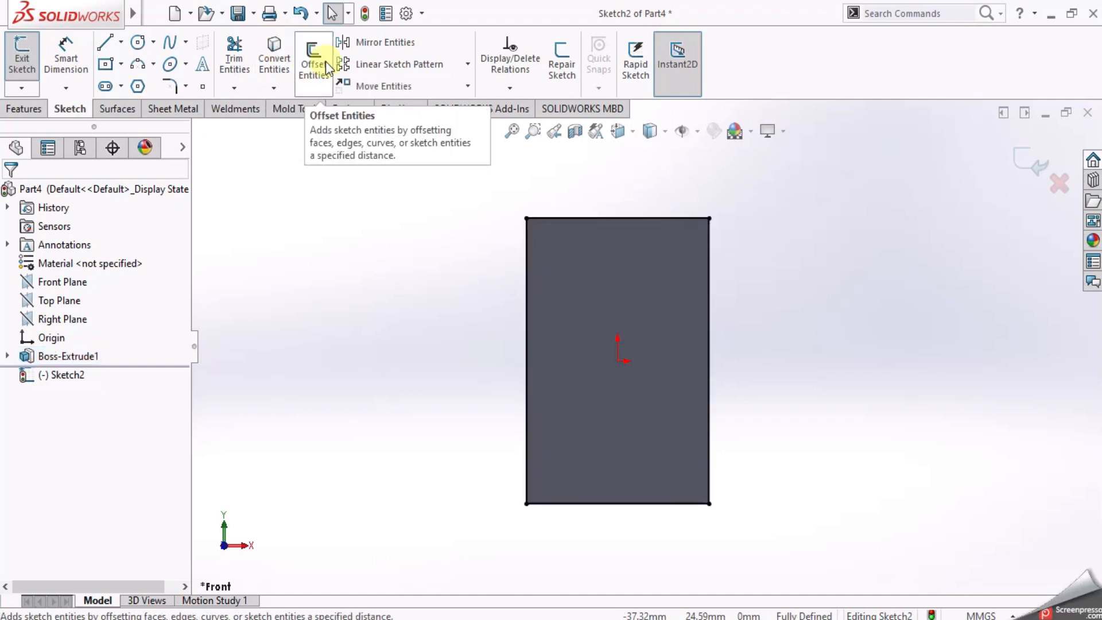
Offset the converted rectangle inward by 0.4 mm as a complete chain
left_click(328, 61)
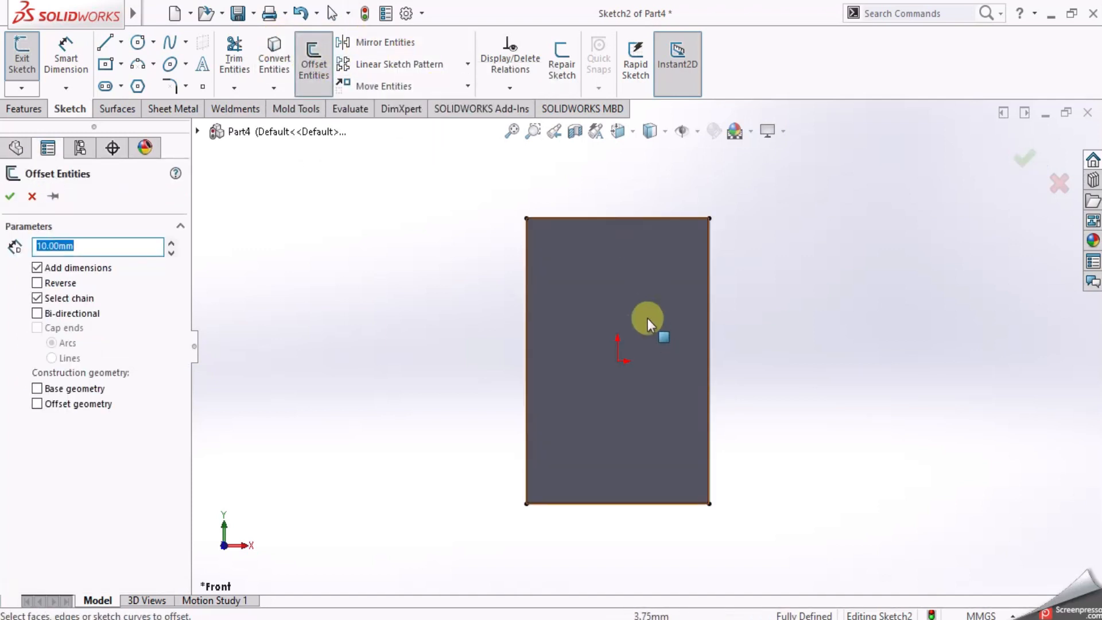
type("1")
key("Return")
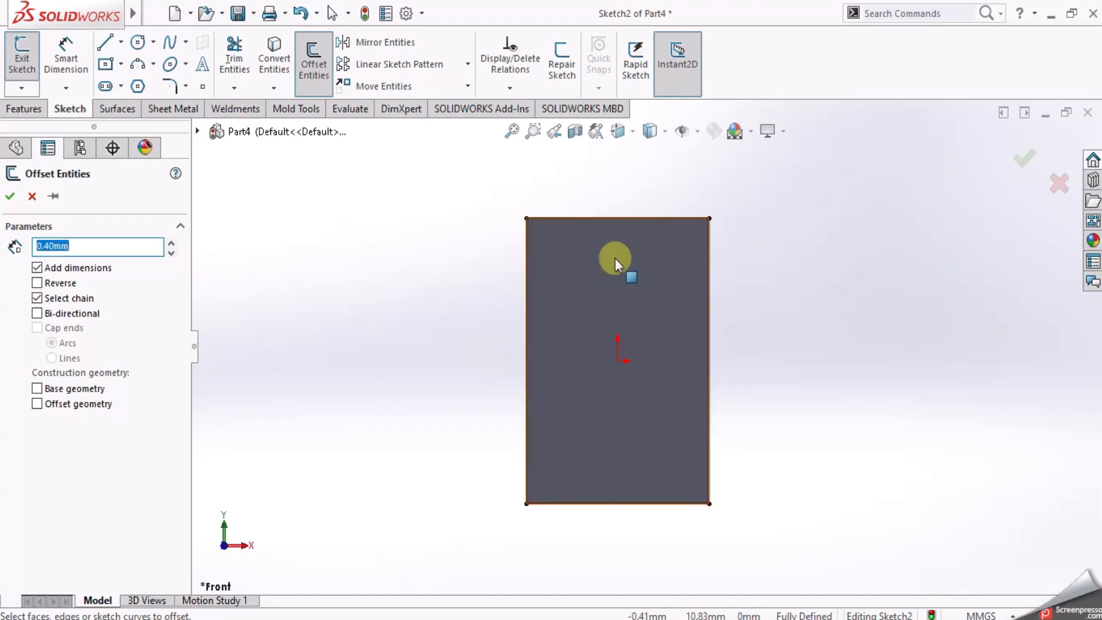
left_click(612, 219)
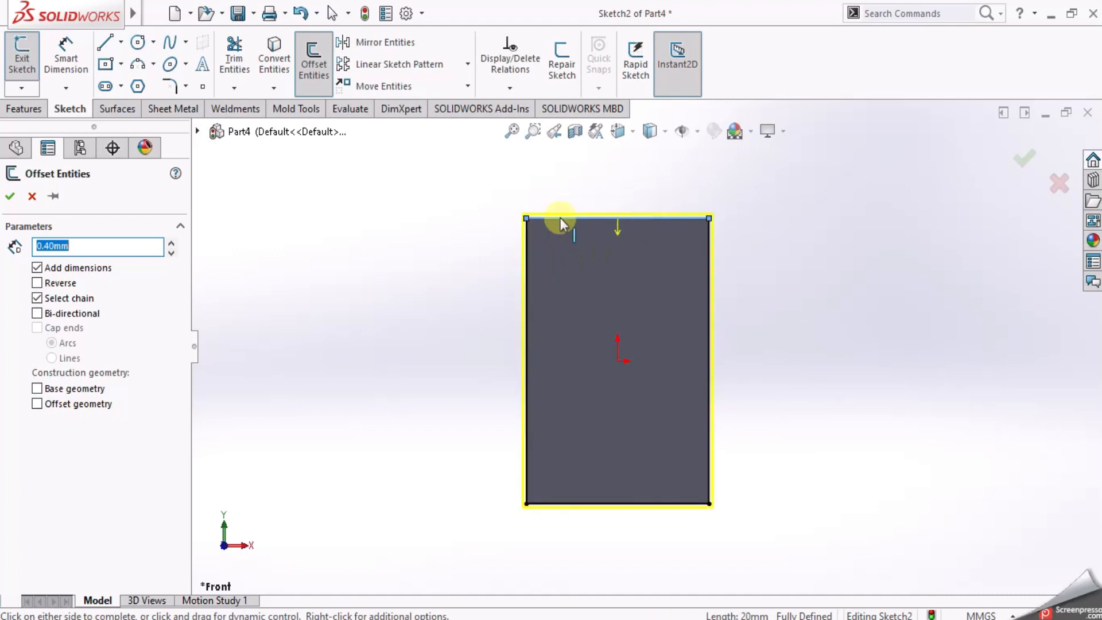
scroll(576, 229, "down", 3)
left_click(653, 256)
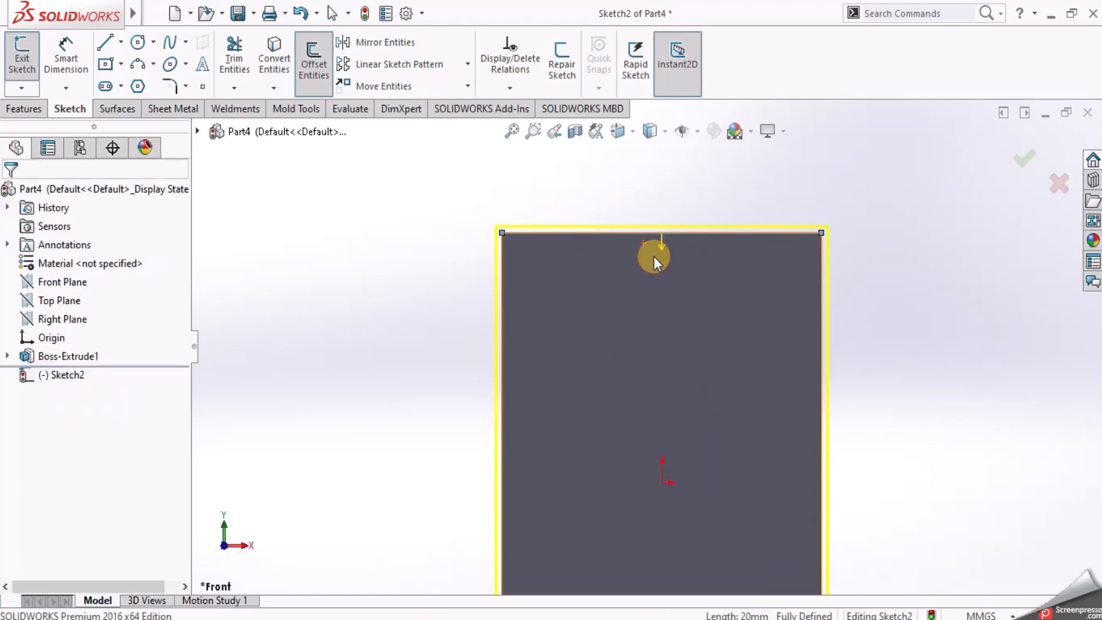
Set the rectangle's offset dimension to 0.3 mm
scroll(660, 281, "up", 2)
scroll(657, 298, "down", 4)
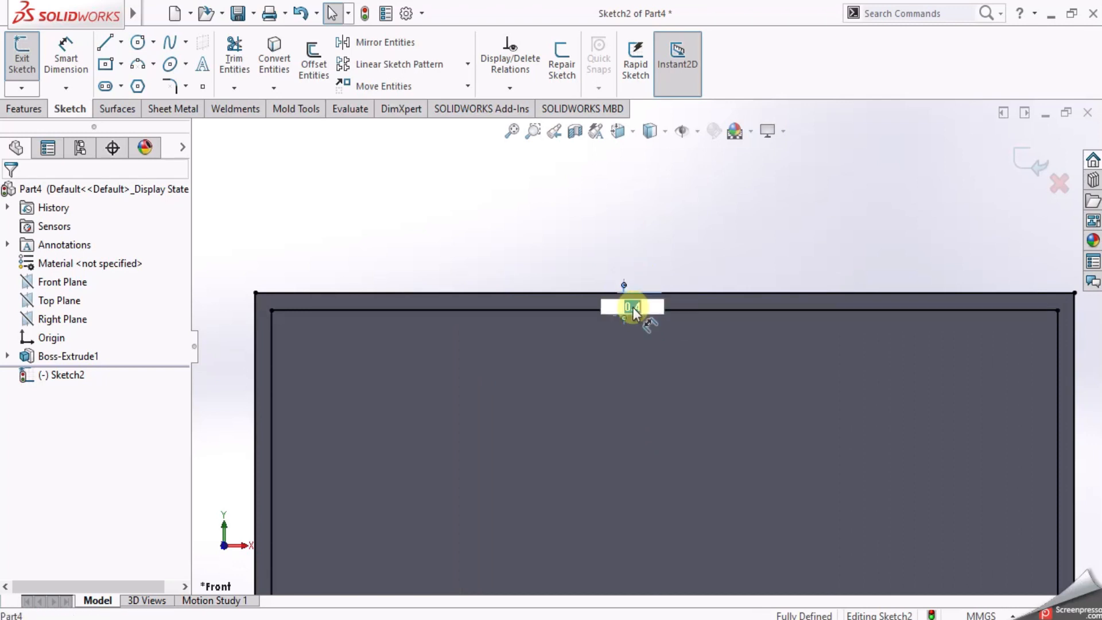
type("0.3")
key("Return")
Trim away all four sides of the outer rectangle, leaving only the inner offset rectangle in the sketch
scroll(696, 320, "up", 2)
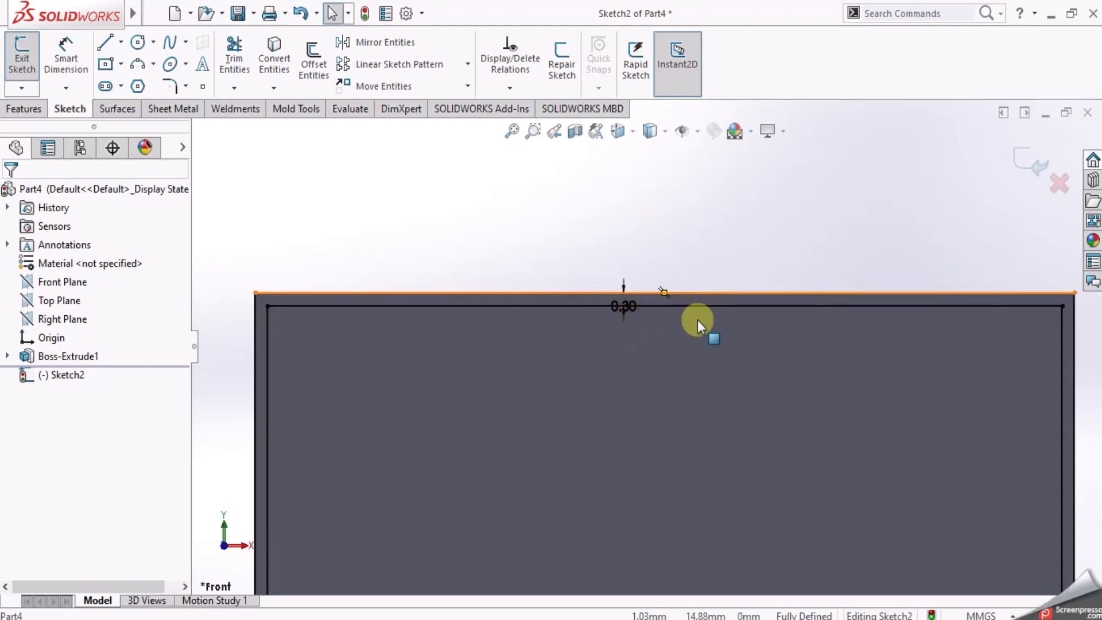
left_click(236, 55)
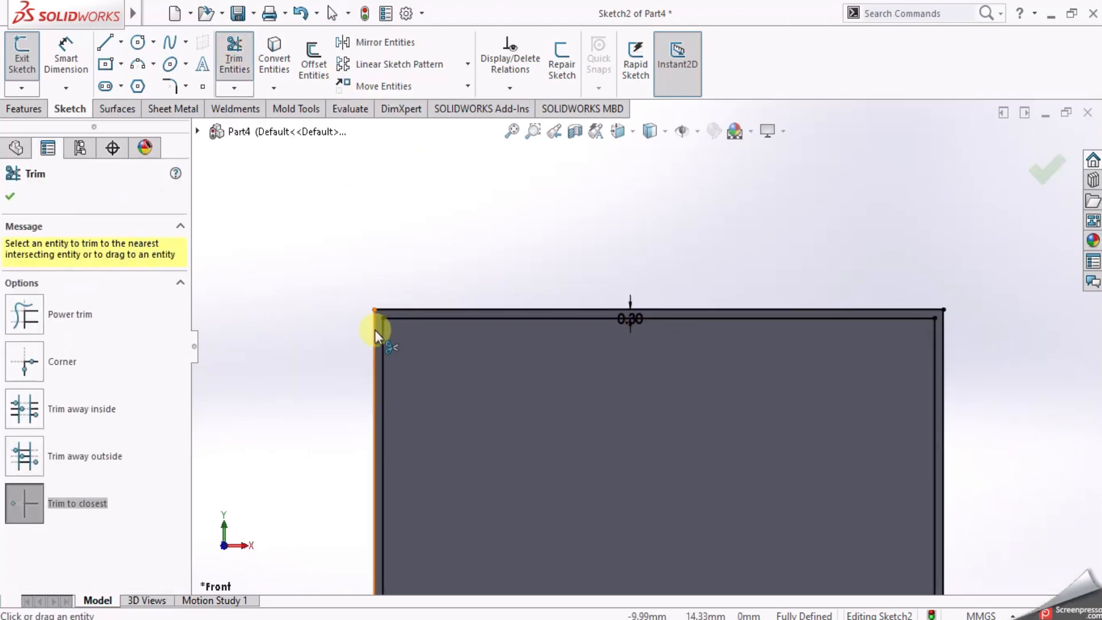
left_click(386, 310)
left_click(945, 373)
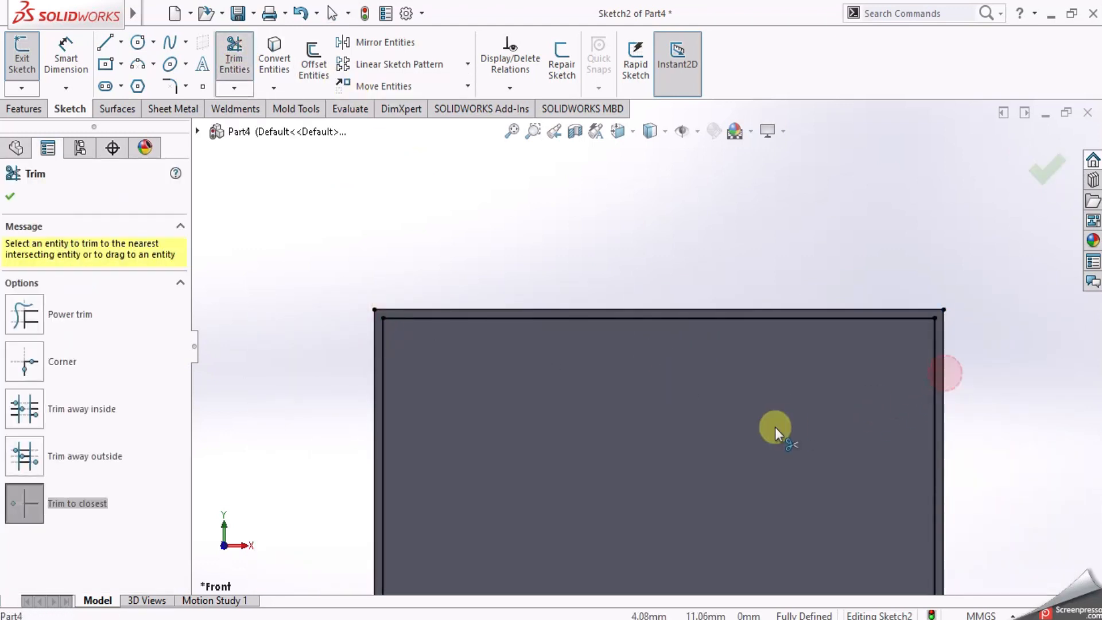
scroll(775, 427, "up", 8)
scroll(687, 539, "down", 6)
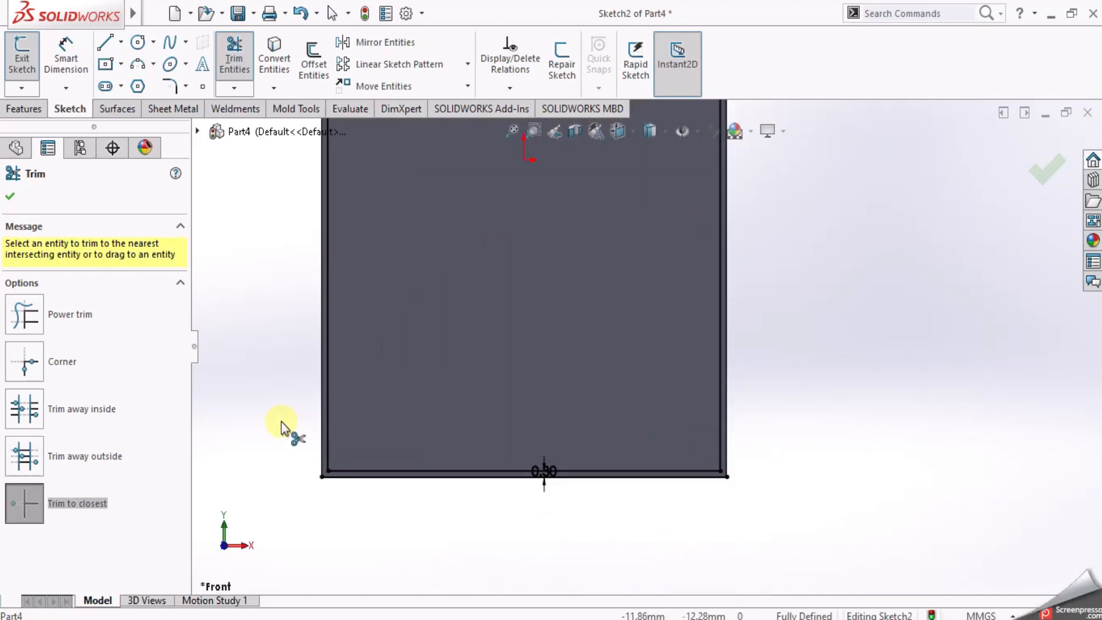
left_click(387, 479)
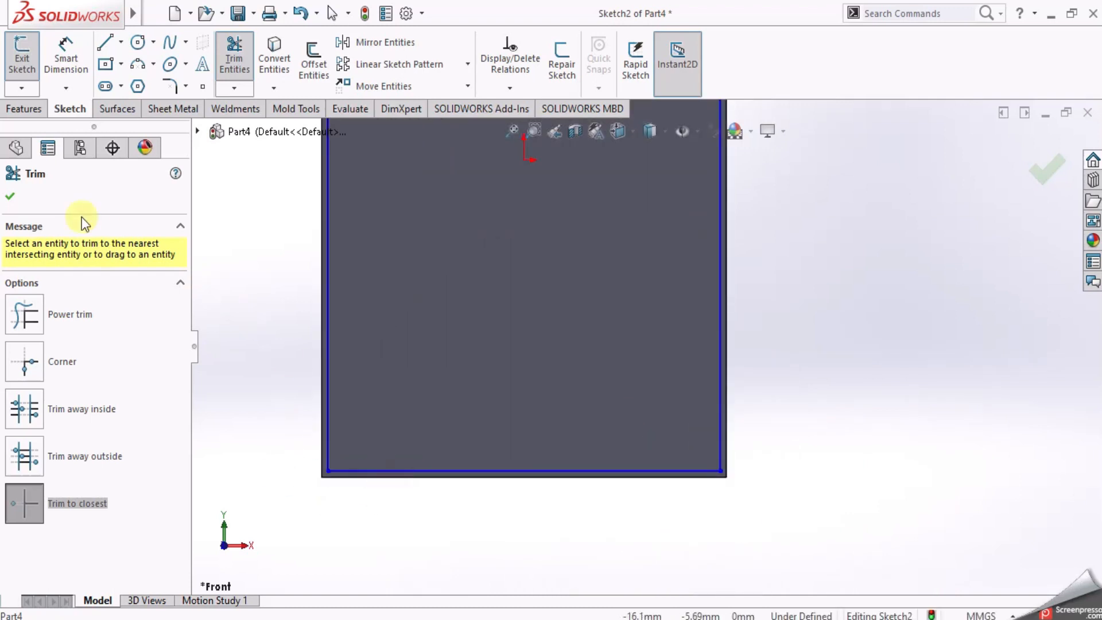
left_click(10, 197)
Start a Blind extruded cut of the inner rectangle and try depths of 2, 11 and 11.3 mm
scroll(580, 238, "up", 5)
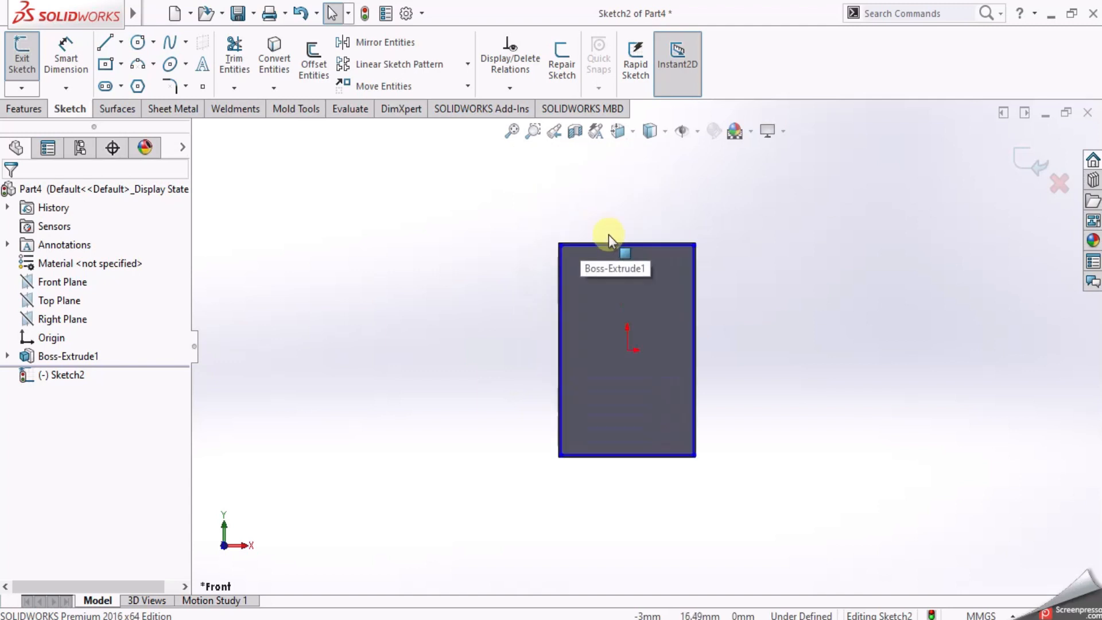
left_click(38, 106)
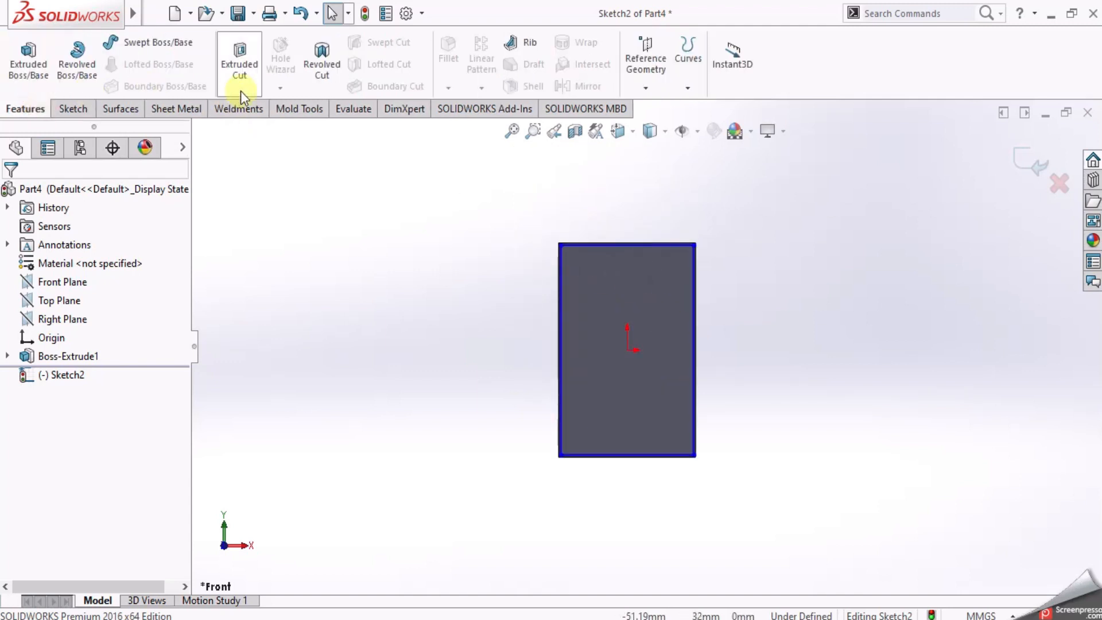
left_click(245, 77)
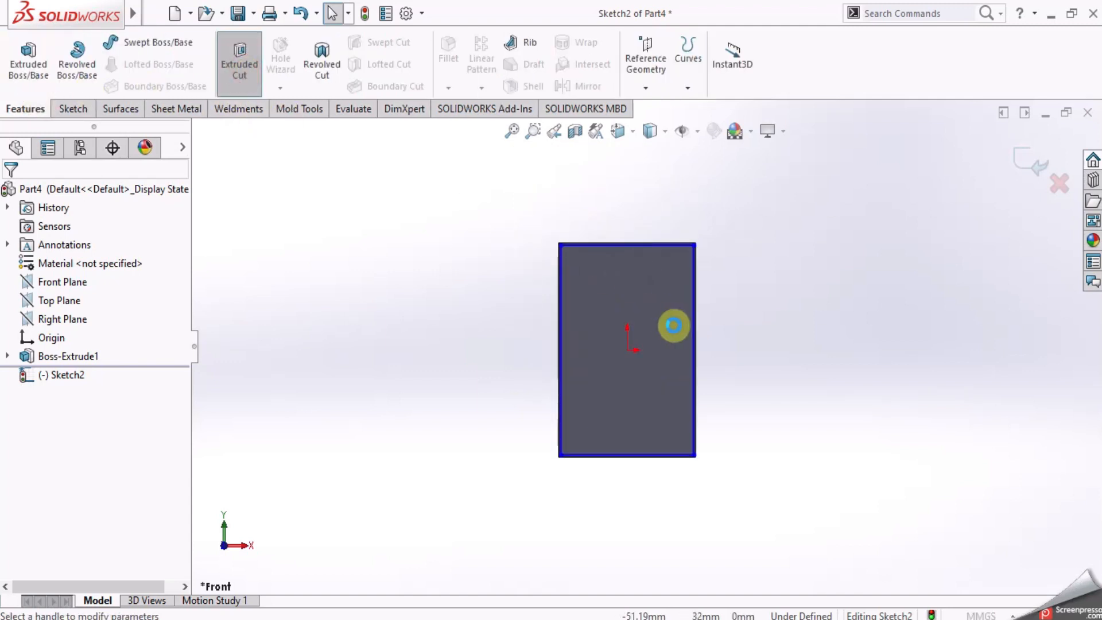
scroll(663, 321, "down", 3)
middle_click_drag(660, 321, 647, 359)
scroll(683, 308, "down", 1)
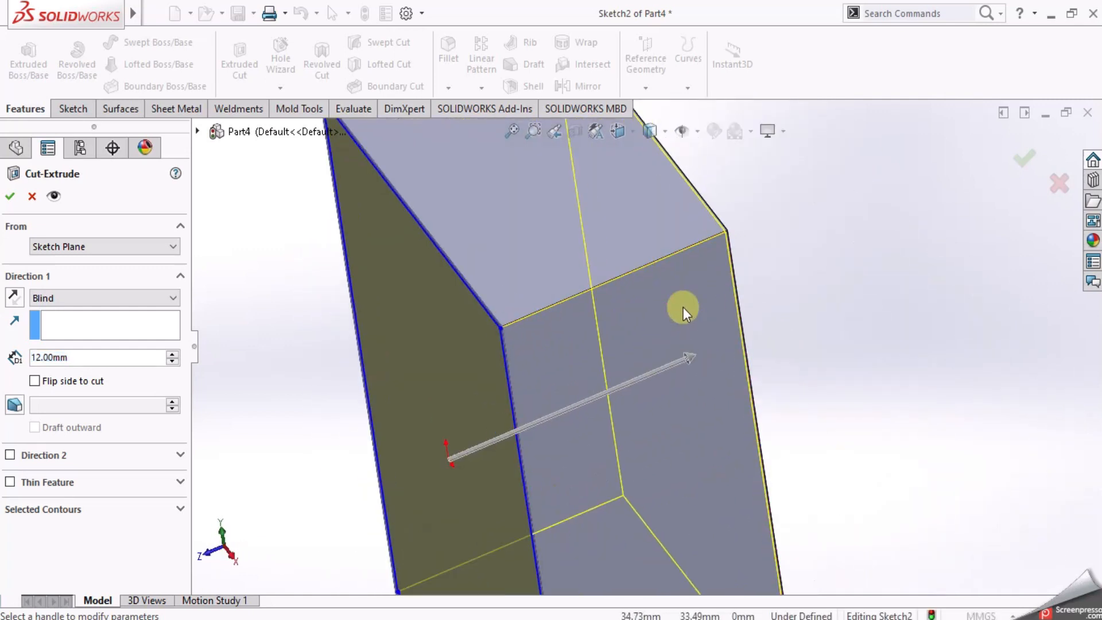
left_click(172, 361)
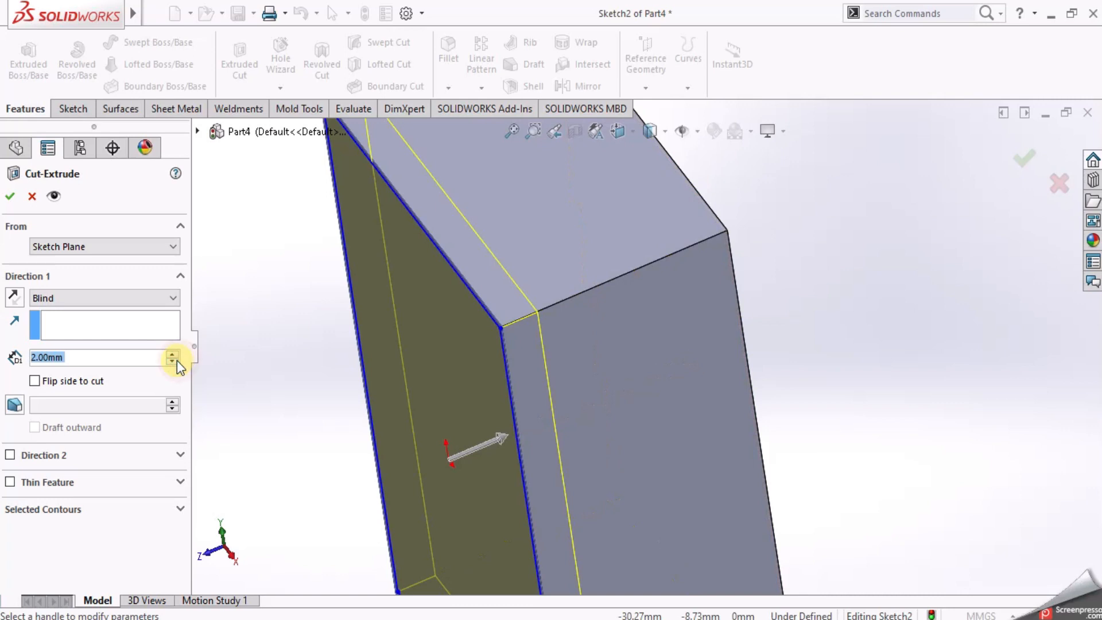
type("11")
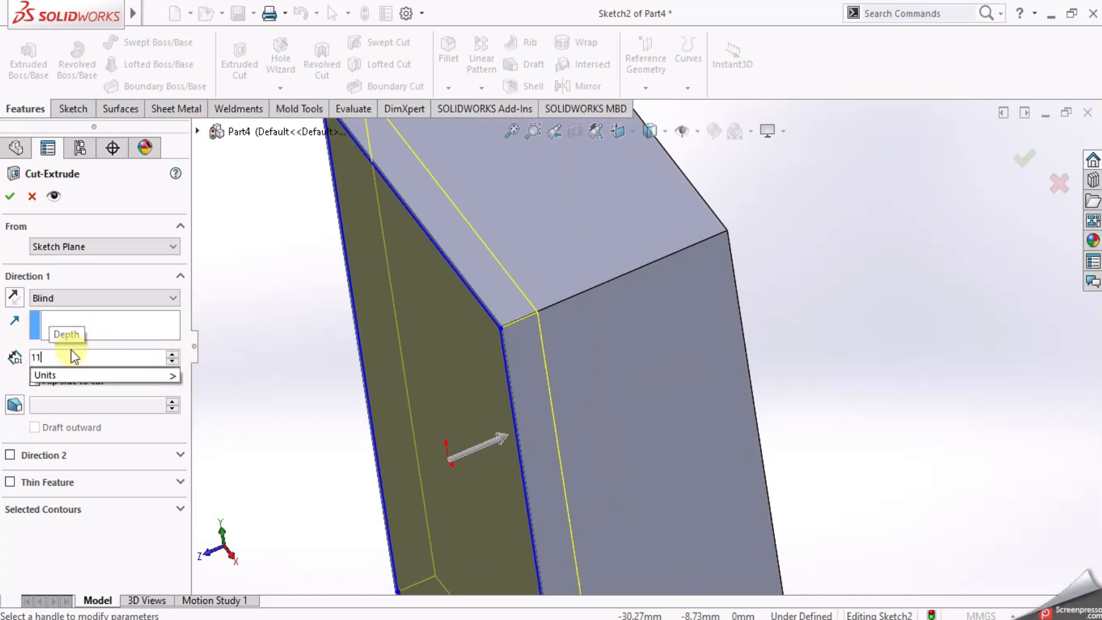
key("Return")
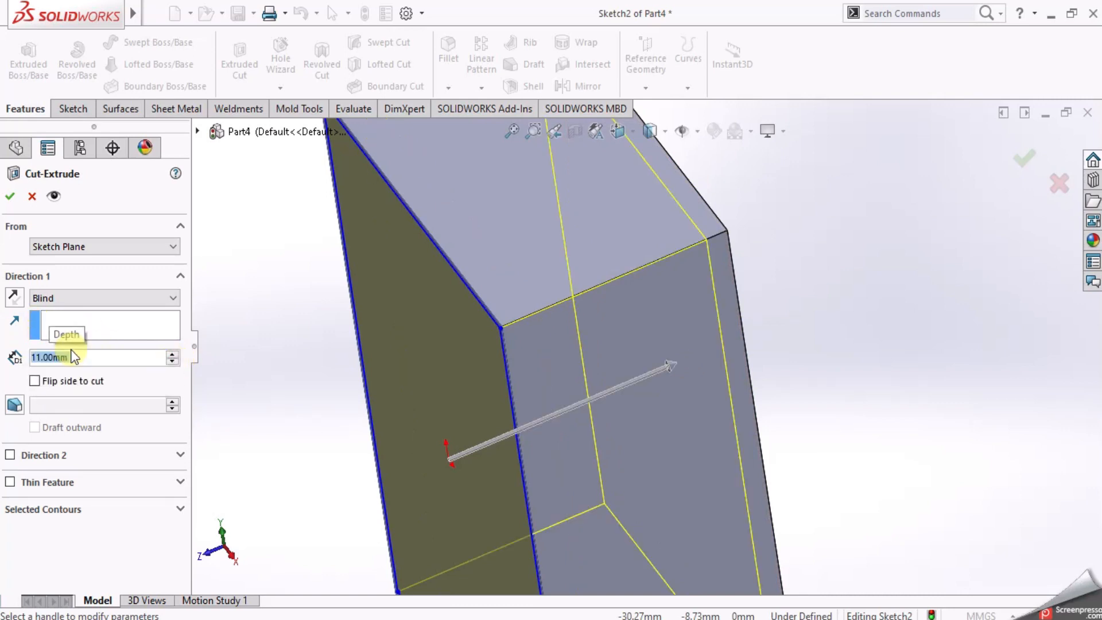
type("11.3")
key("Return")
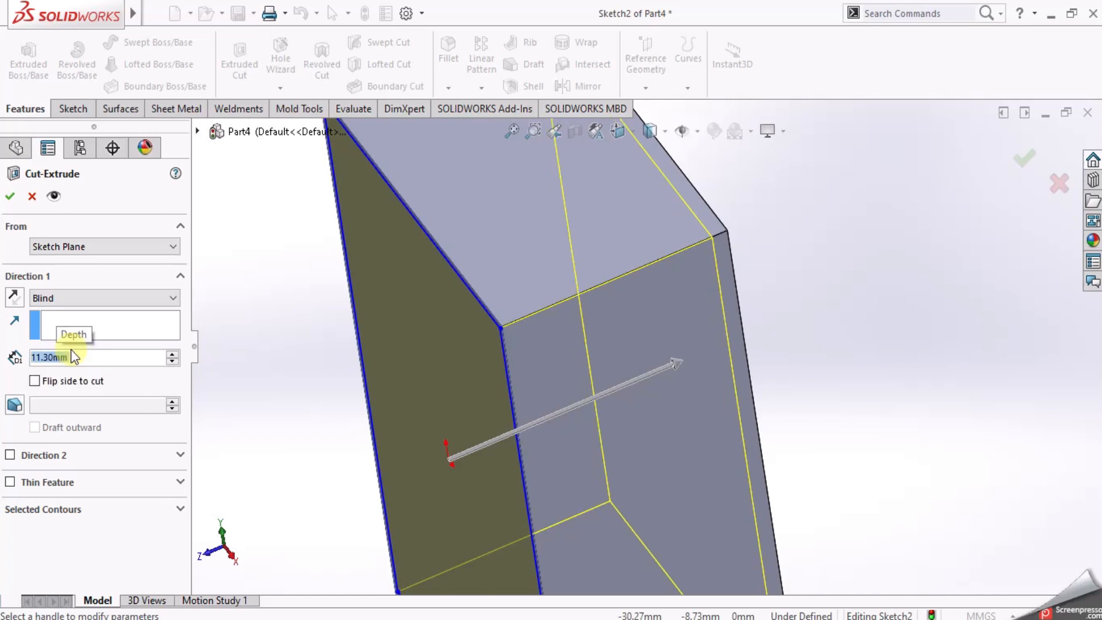
Set the cut depth to 11.2 mm and complete the cut
type("11.2")
key("Return")
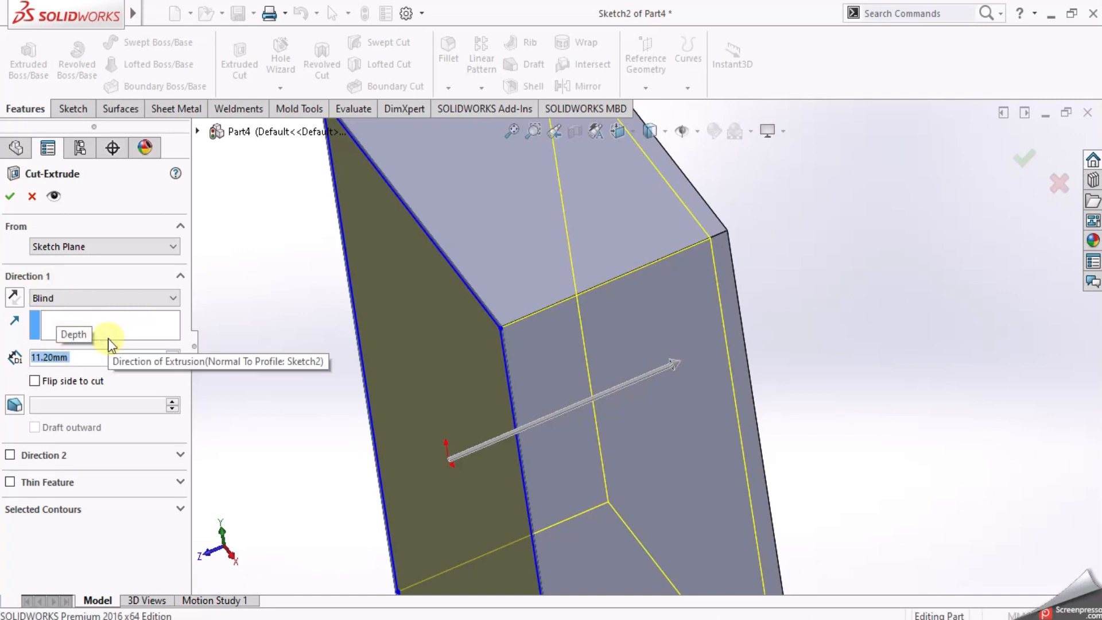
key("Return")
Orient the part to the Left view and start a new sketch on its left side face
middle_click_drag(225, 342, 703, 241)
left_click(617, 131)
left_click(635, 278)
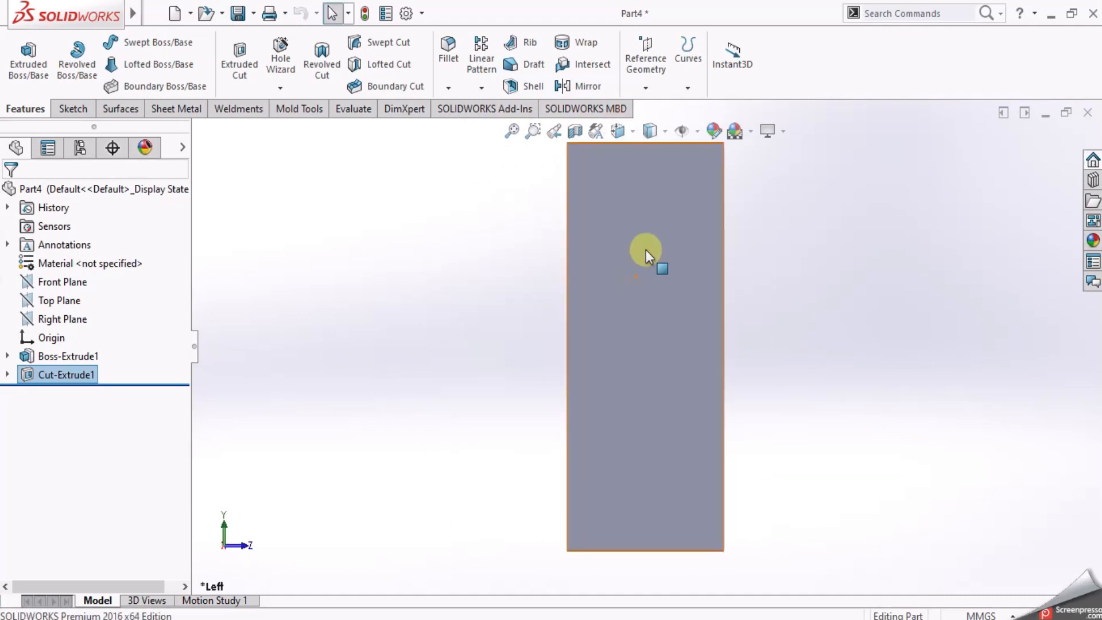
left_click(645, 243)
left_click(710, 192)
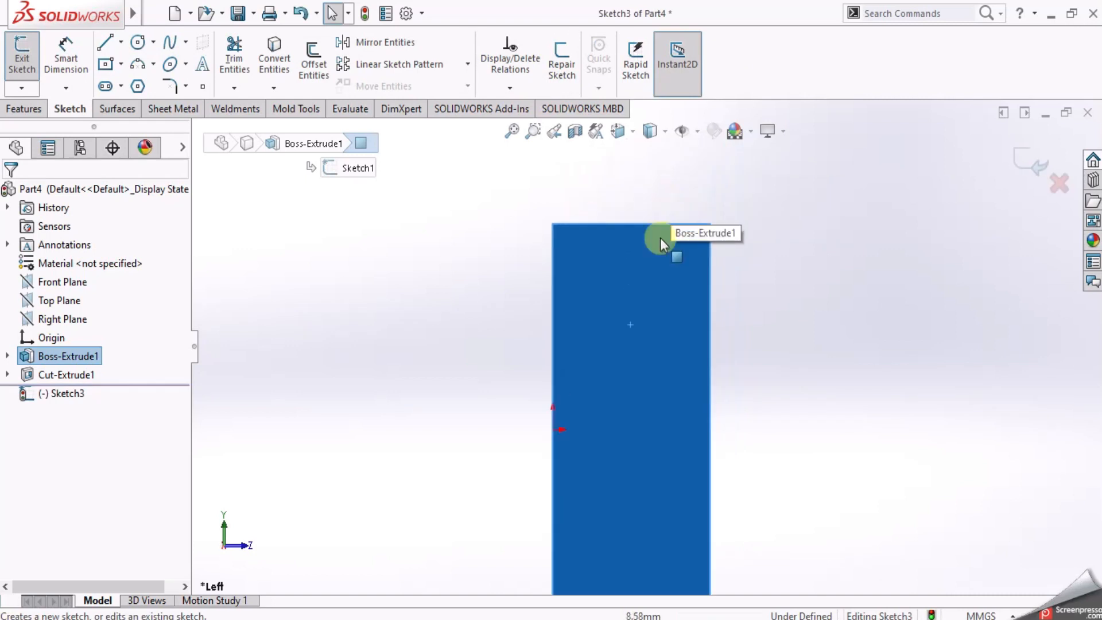
Draw a 3 mm centerline down from the face's upper-left corner, continued by a horizontal centerline across to the opposite edge
left_click(121, 42)
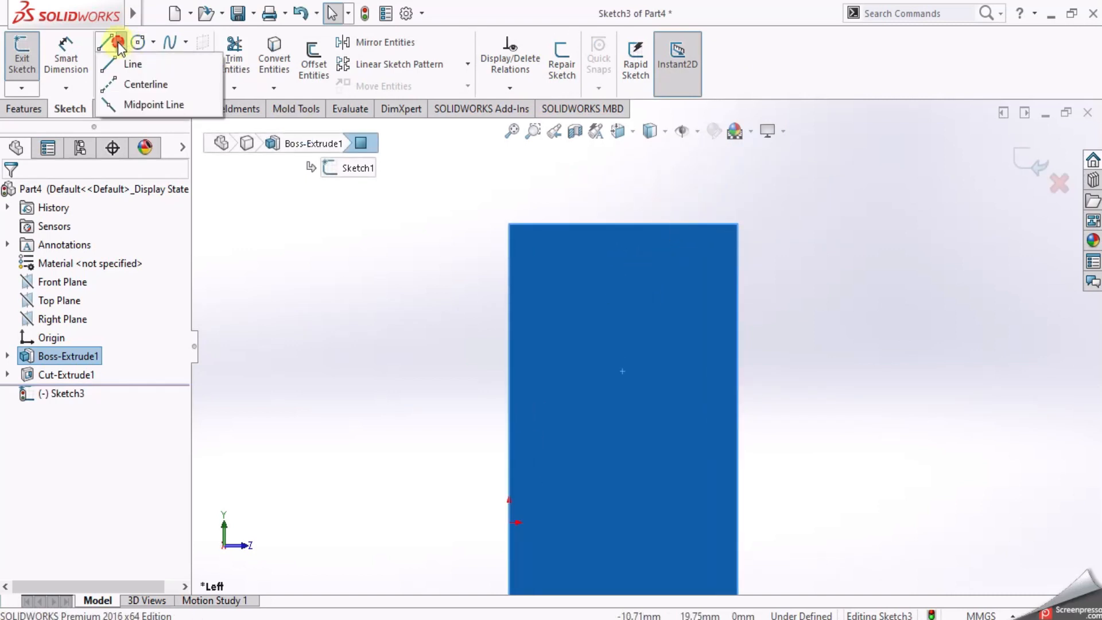
left_click(135, 85)
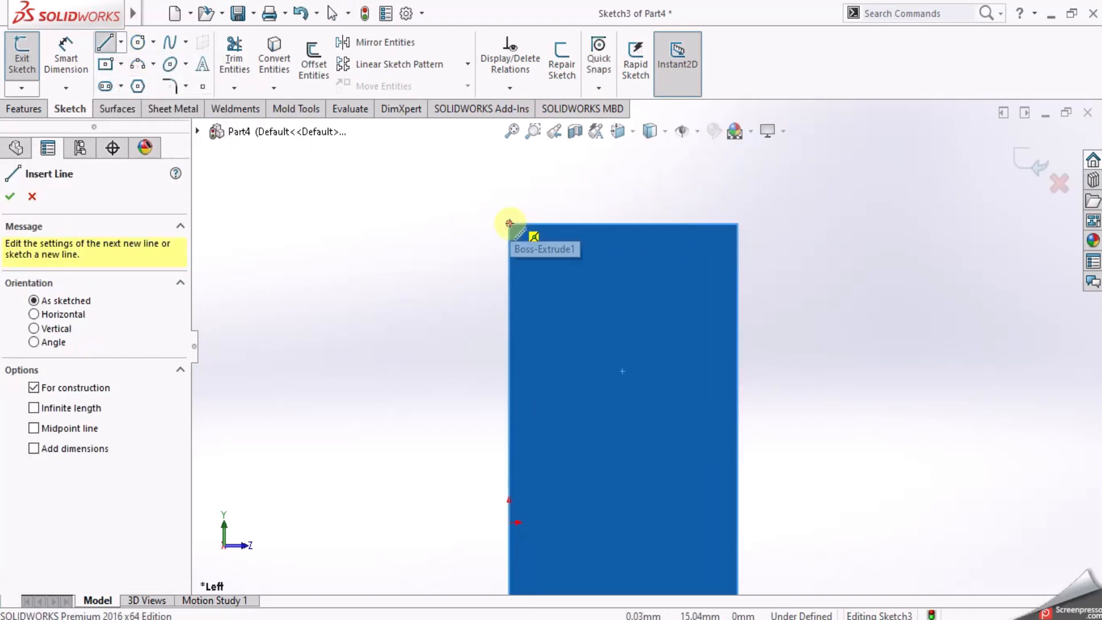
left_click(509, 223)
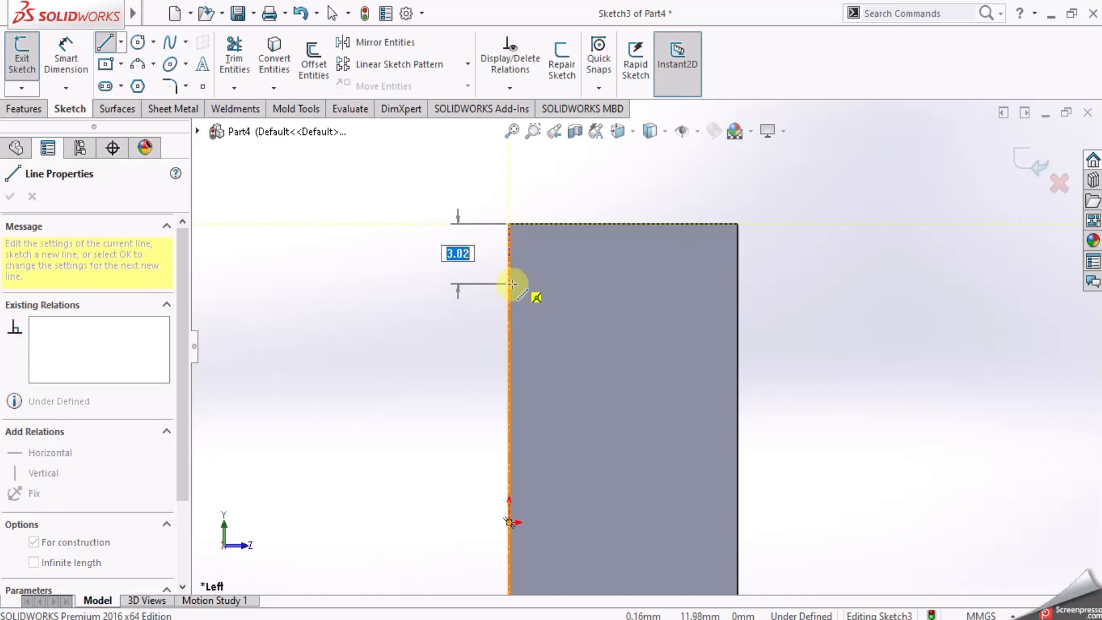
type("3")
key("Return")
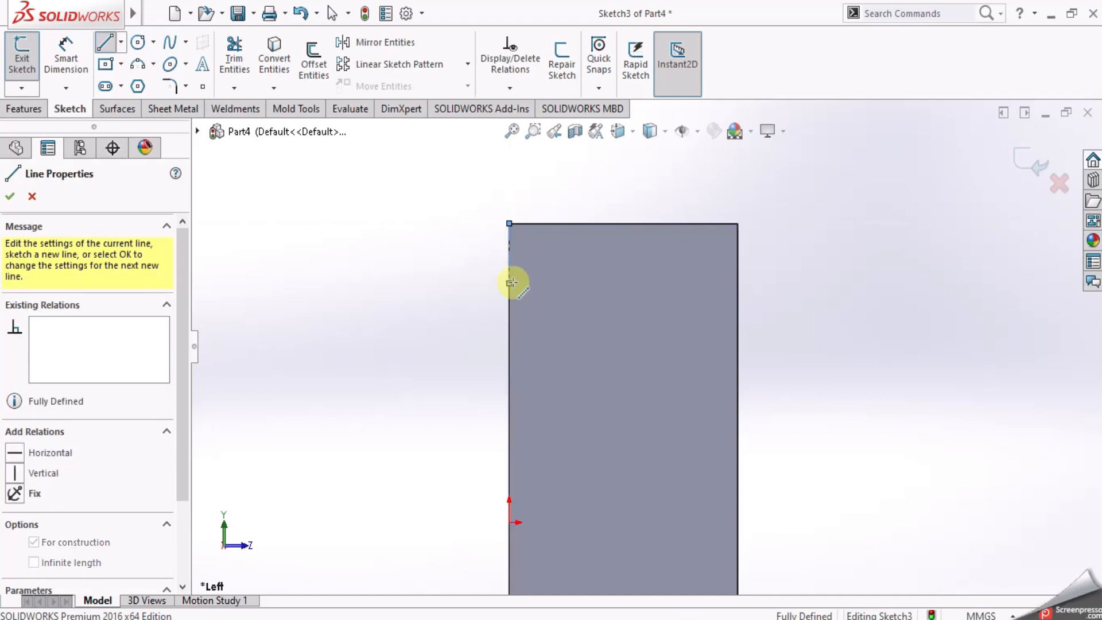
left_click(738, 283)
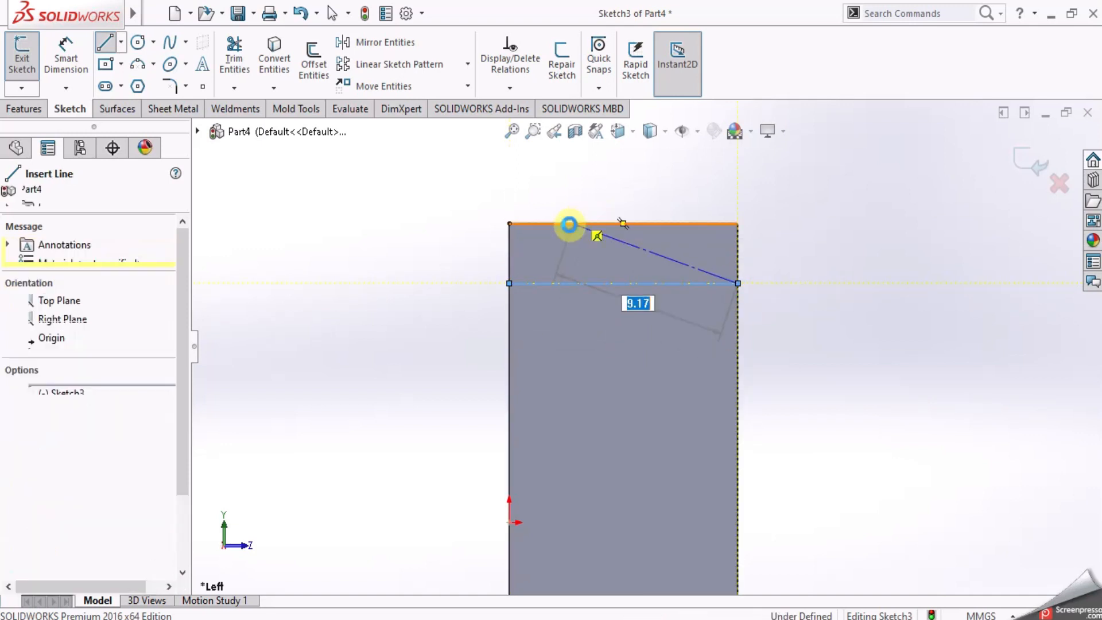
key("Escape")
Sketch a corner rectangle about 8 × 2.6 mm directly below the horizontal centerline, with its upper side on that line
left_click(120, 64)
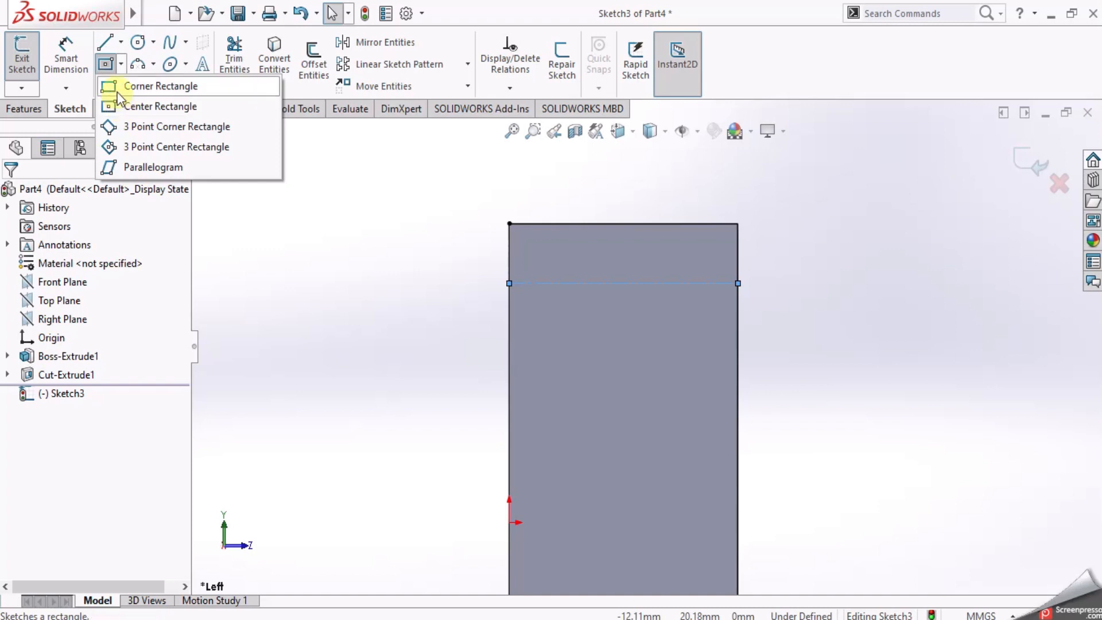
left_click(117, 92)
scroll(574, 281, "down", 2)
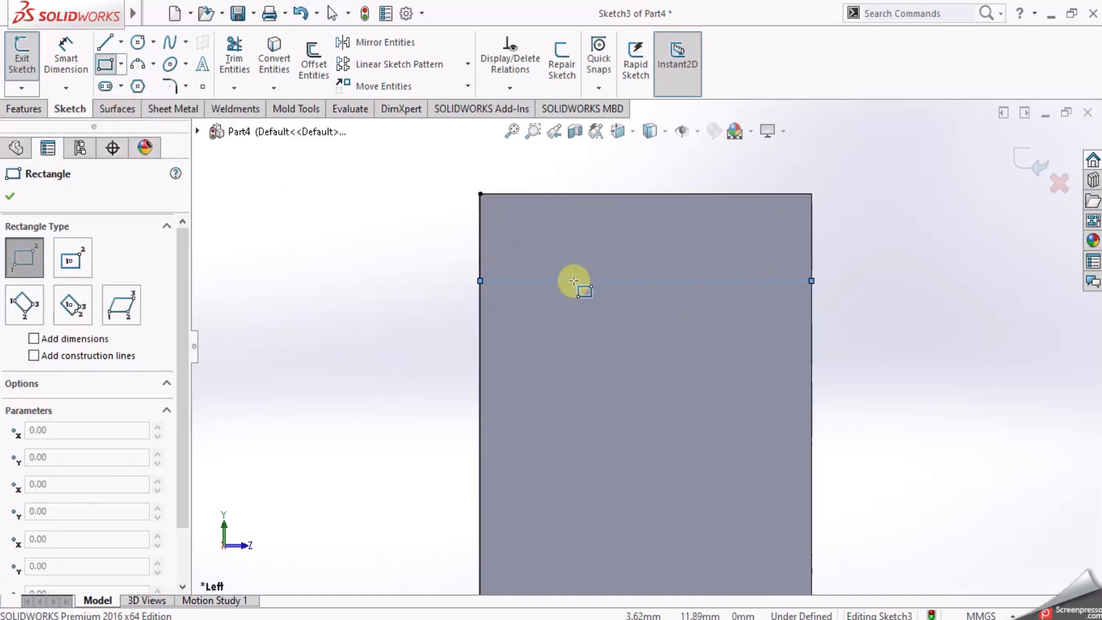
left_click(539, 281)
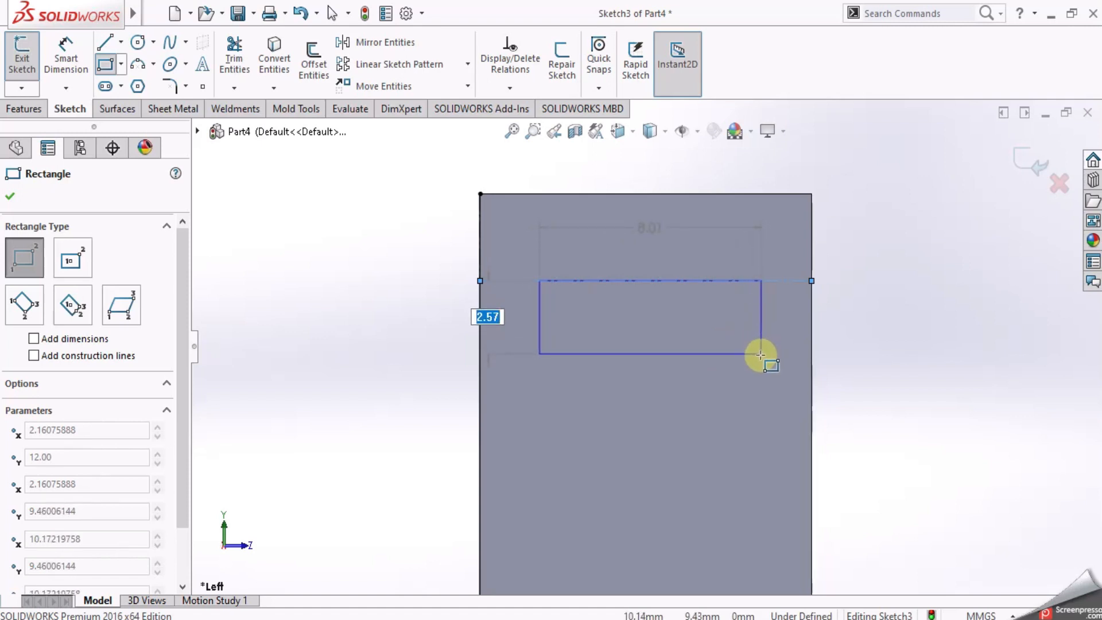
left_click(761, 356)
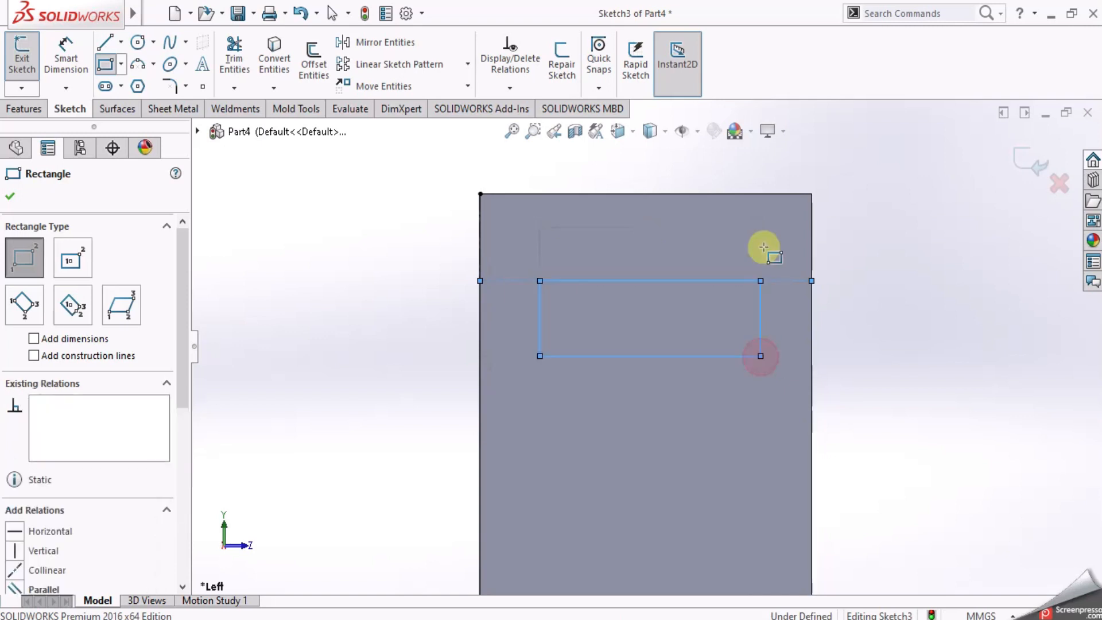
scroll(706, 351, "up", 1)
key("Escape")
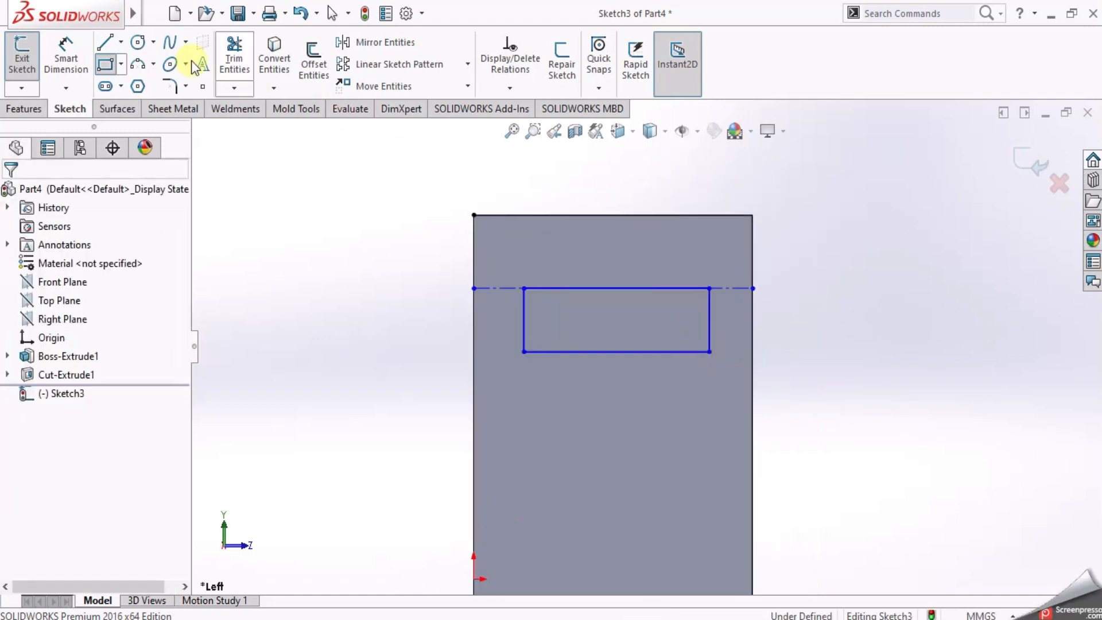
Dimension the rectangle's vertical side and set its height to 4 mm
left_click(66, 56)
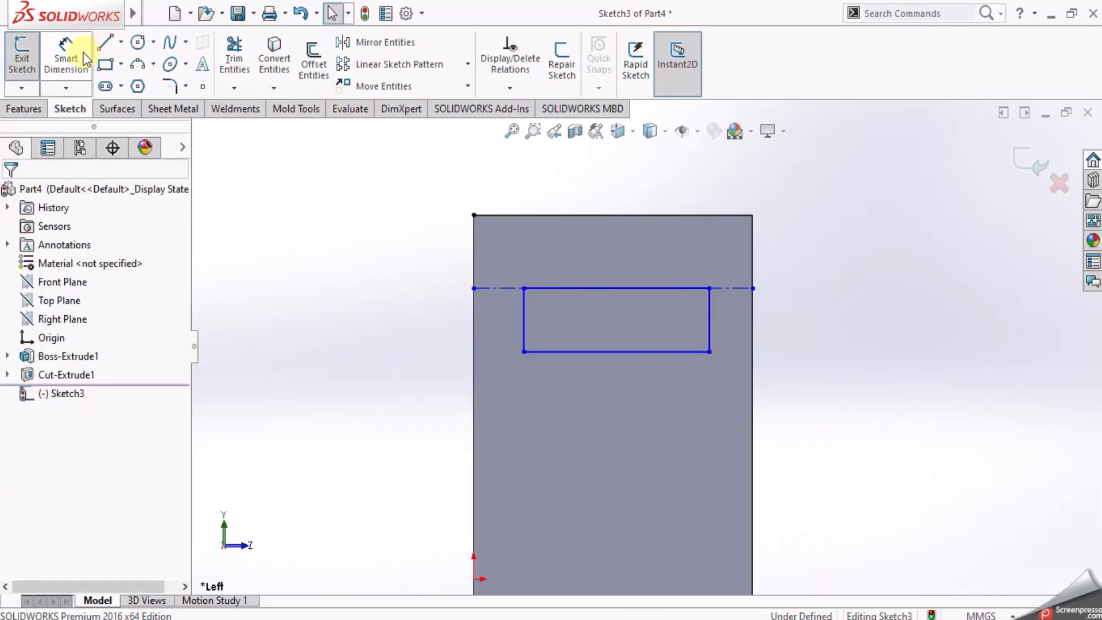
left_click(523, 310)
left_click(446, 325)
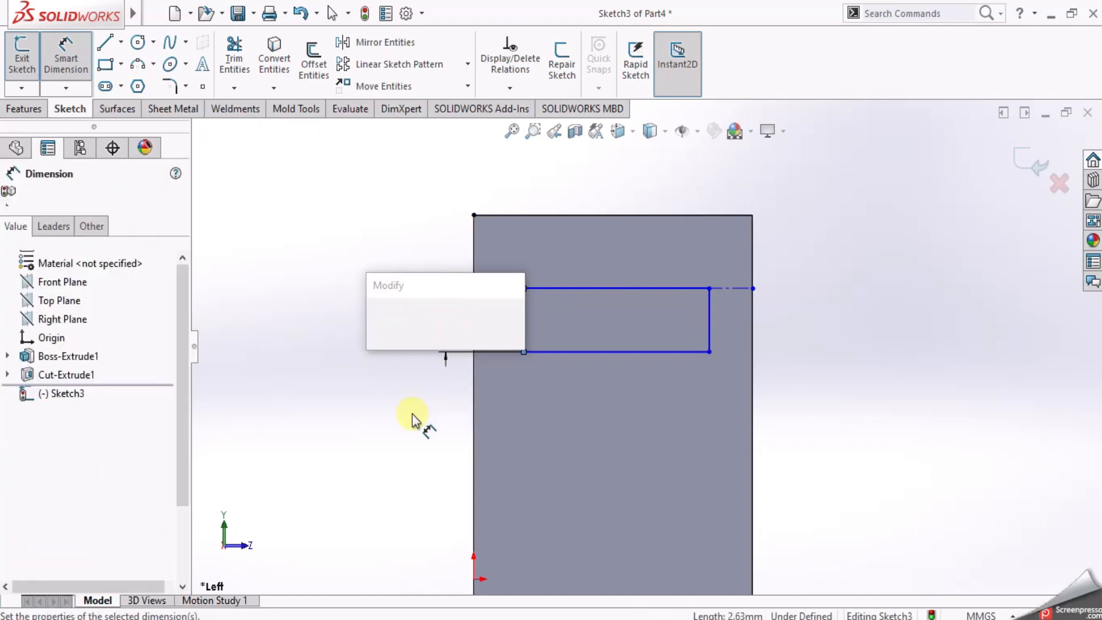
type("4")
key("Return")
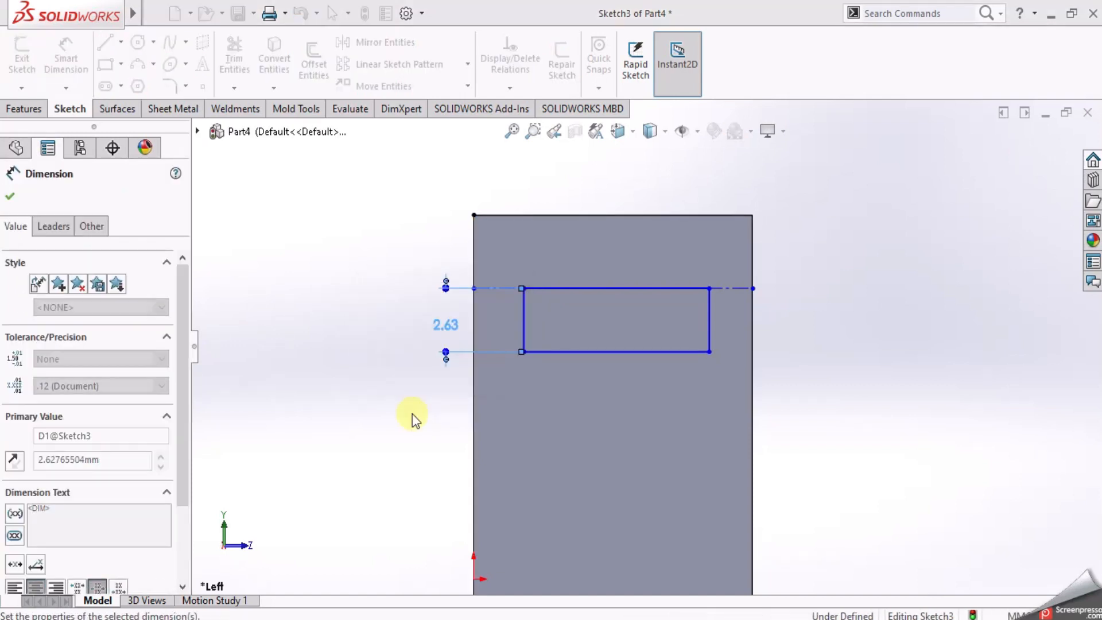
scroll(699, 350, "down", 1)
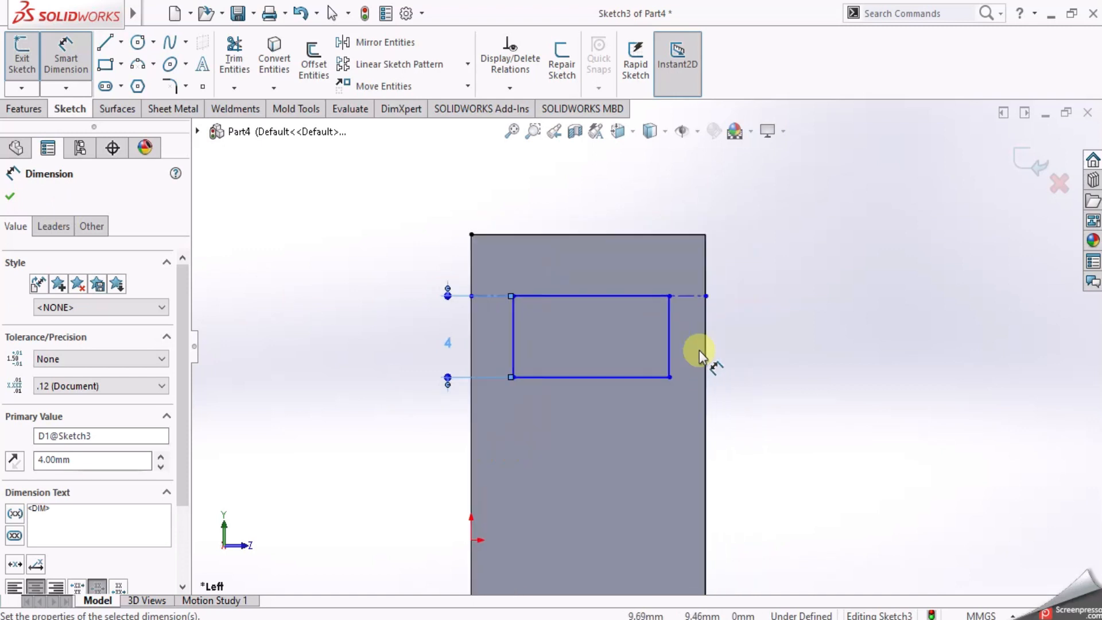
left_click(122, 46)
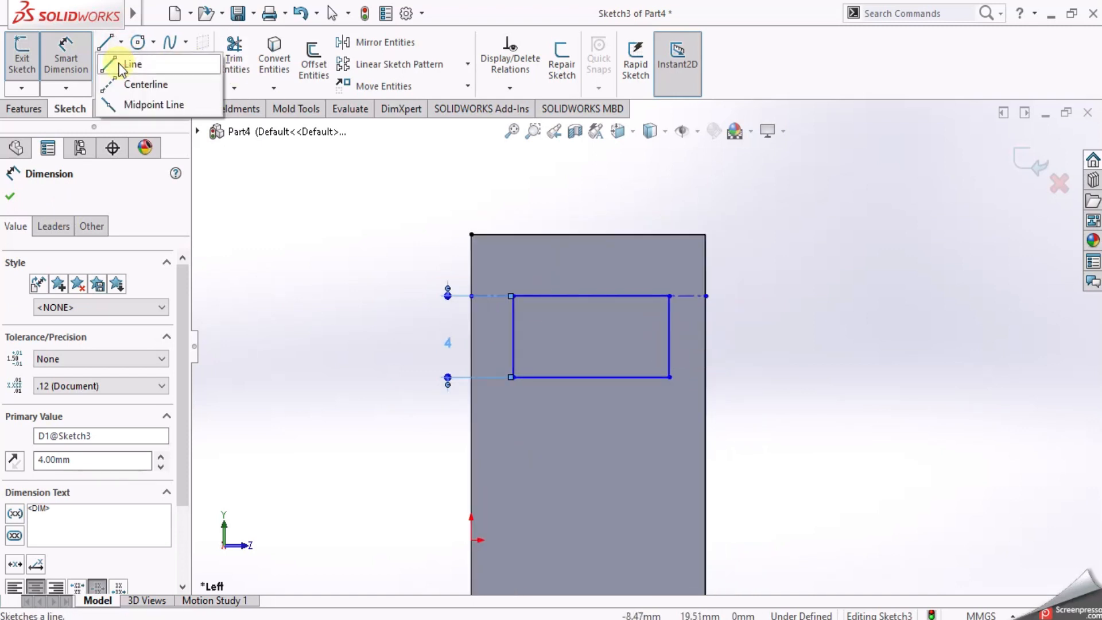
left_click(110, 98)
left_click(120, 45)
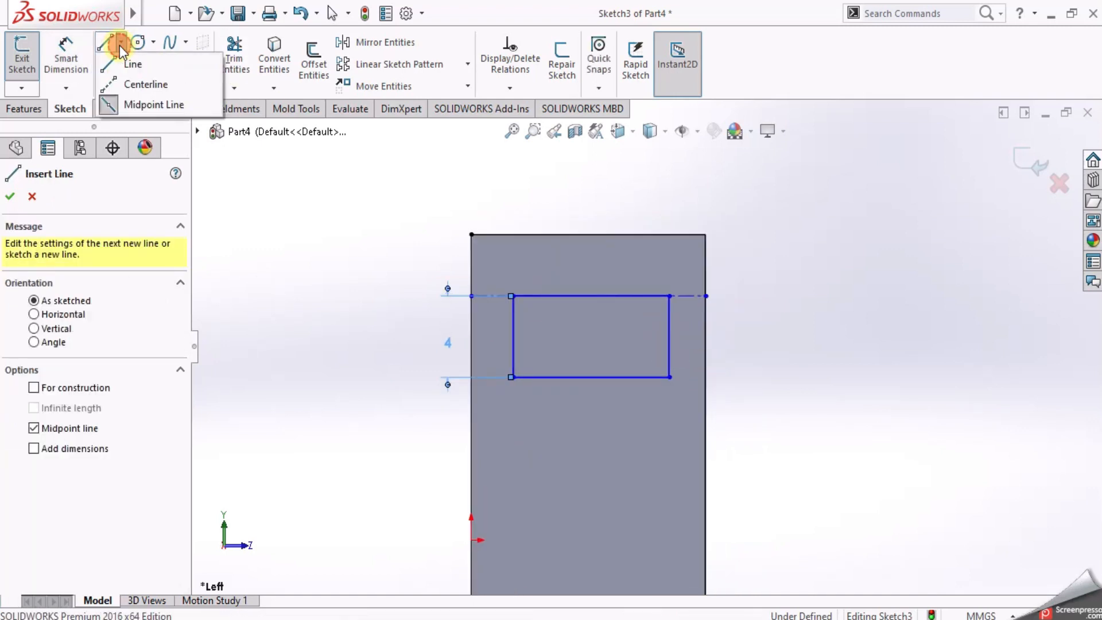
left_click(138, 85)
scroll(559, 296, "down", 3)
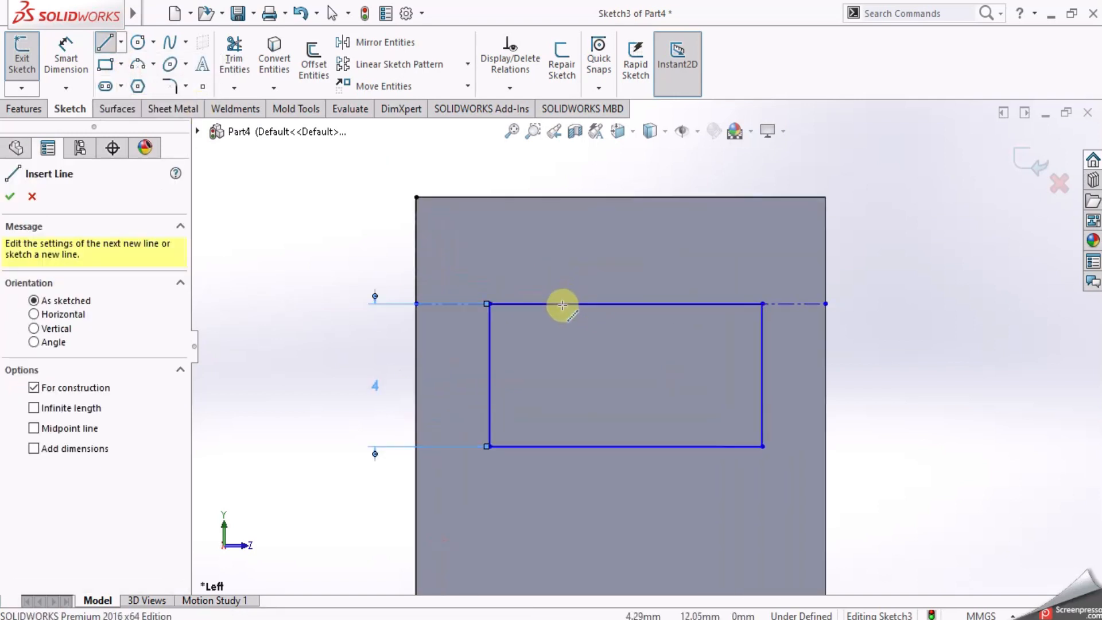
scroll(551, 310, "down", 5)
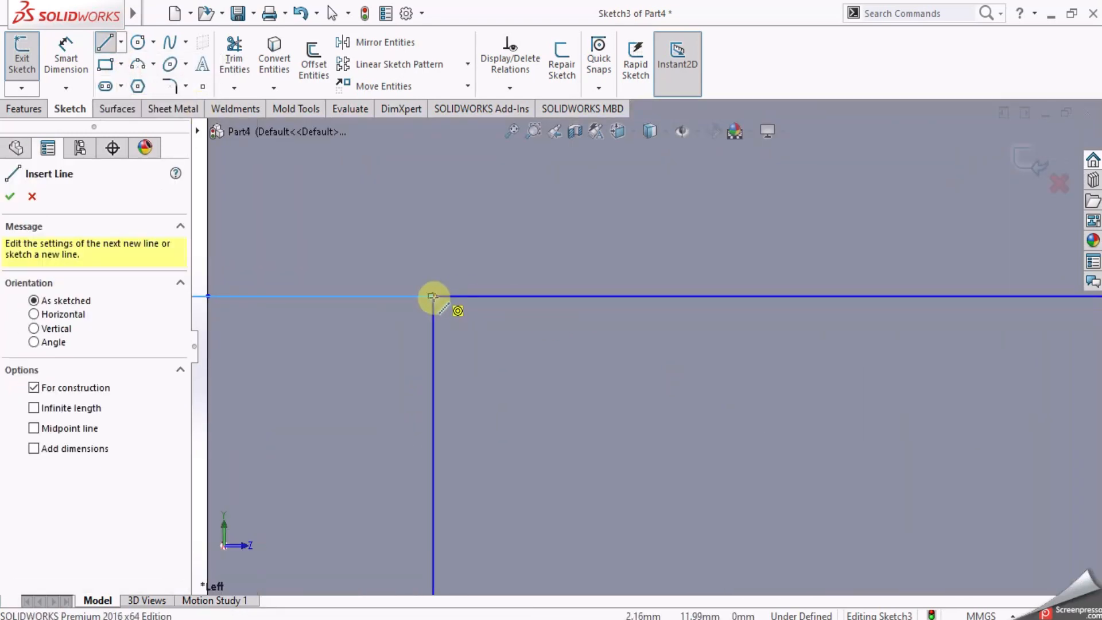
left_click(433, 296)
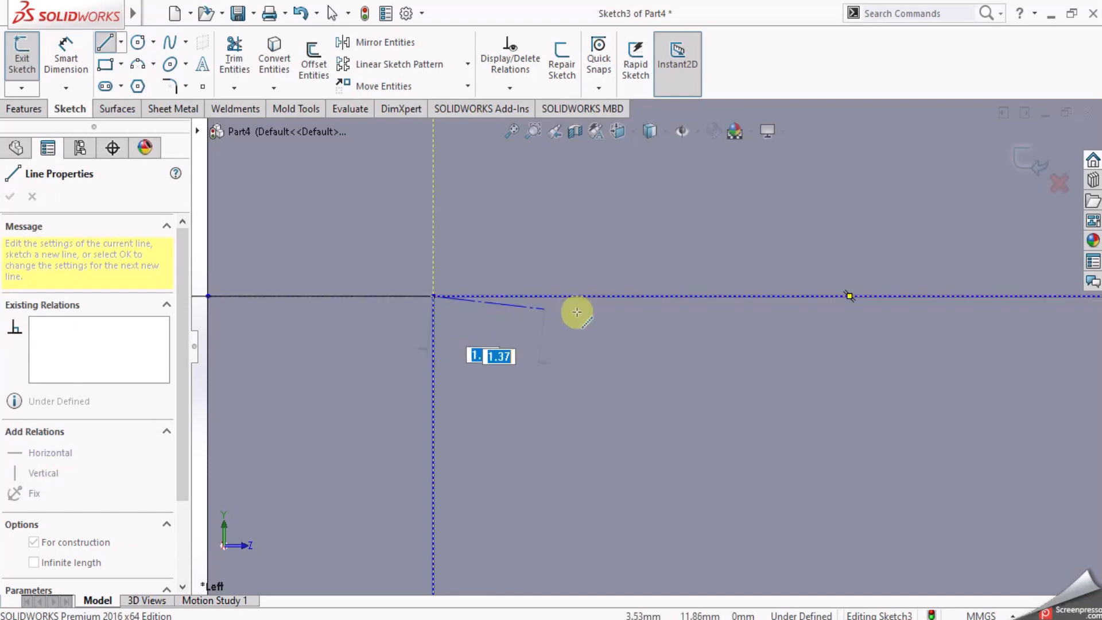
scroll(638, 324, "up", 4)
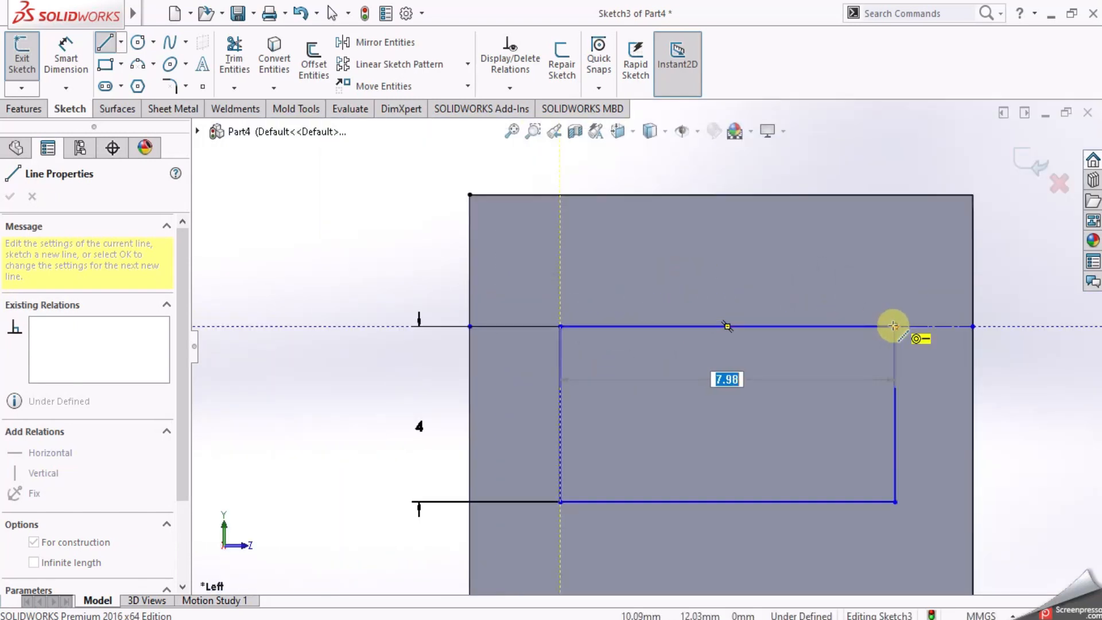
left_click(894, 326)
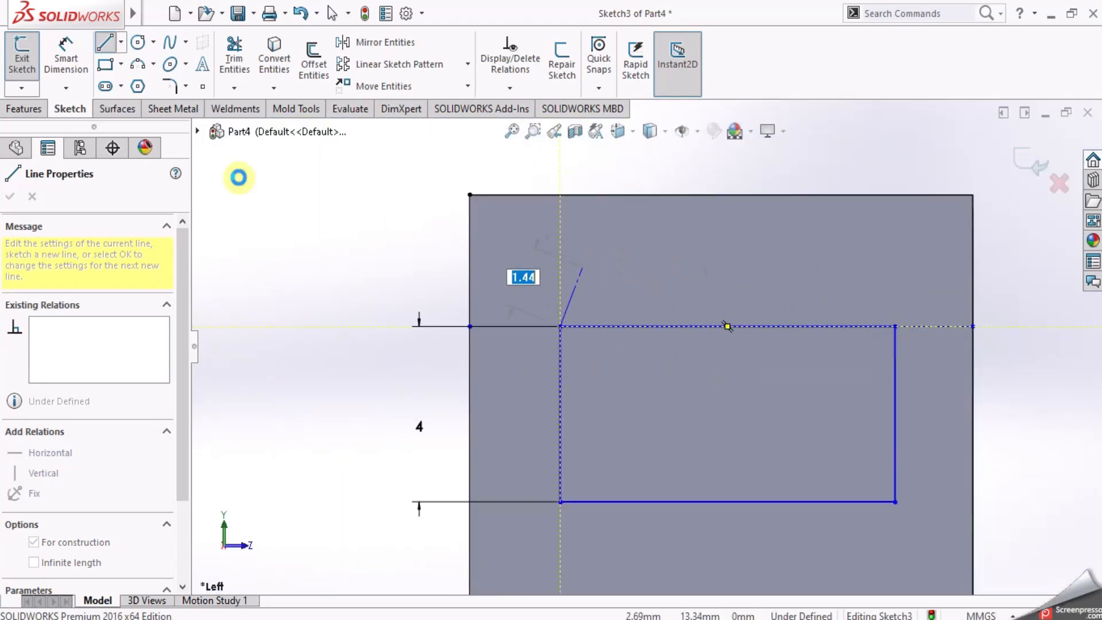
Dimension the rectangle's lower side and set its width to 8 mm
left_click(66, 60)
scroll(746, 501, "down", 2)
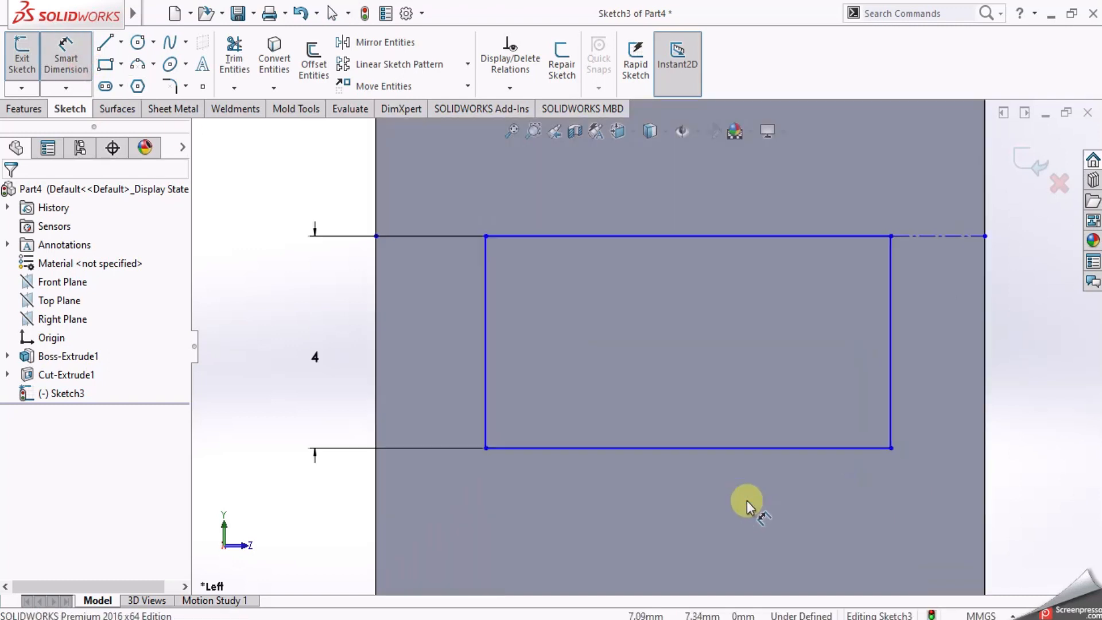
left_click(787, 449)
left_click(691, 492)
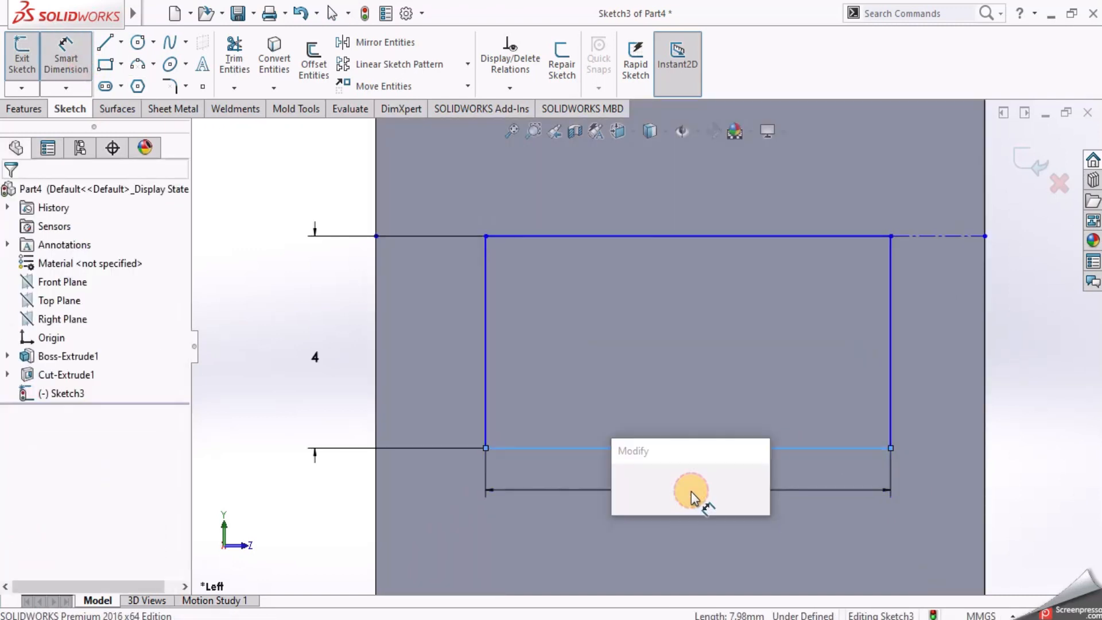
key("Return")
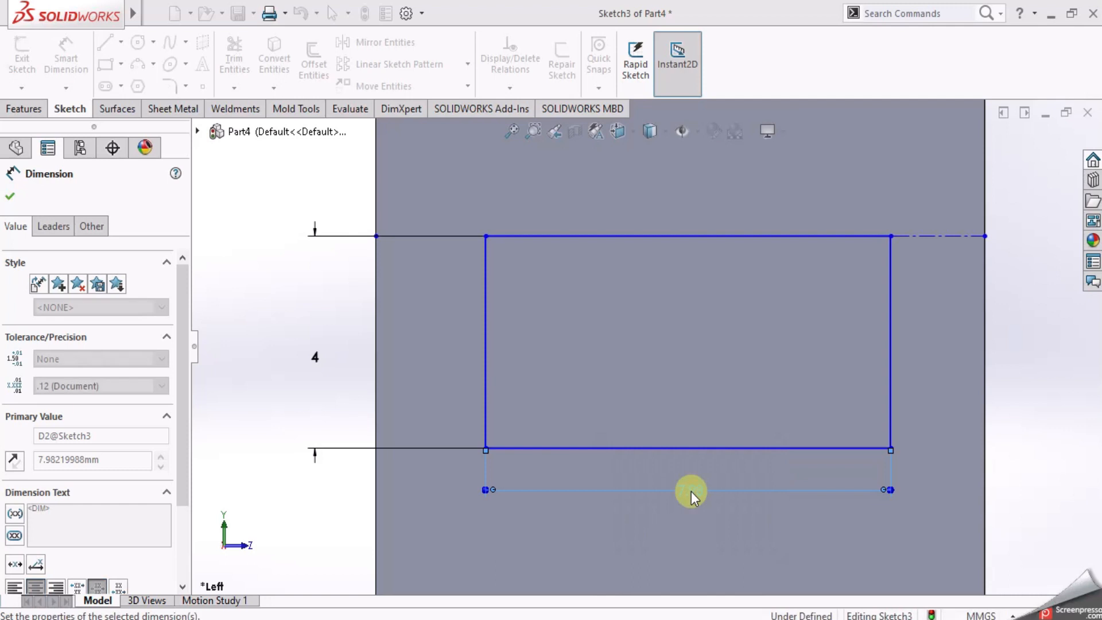
key("Escape")
scroll(677, 341, "up", 3)
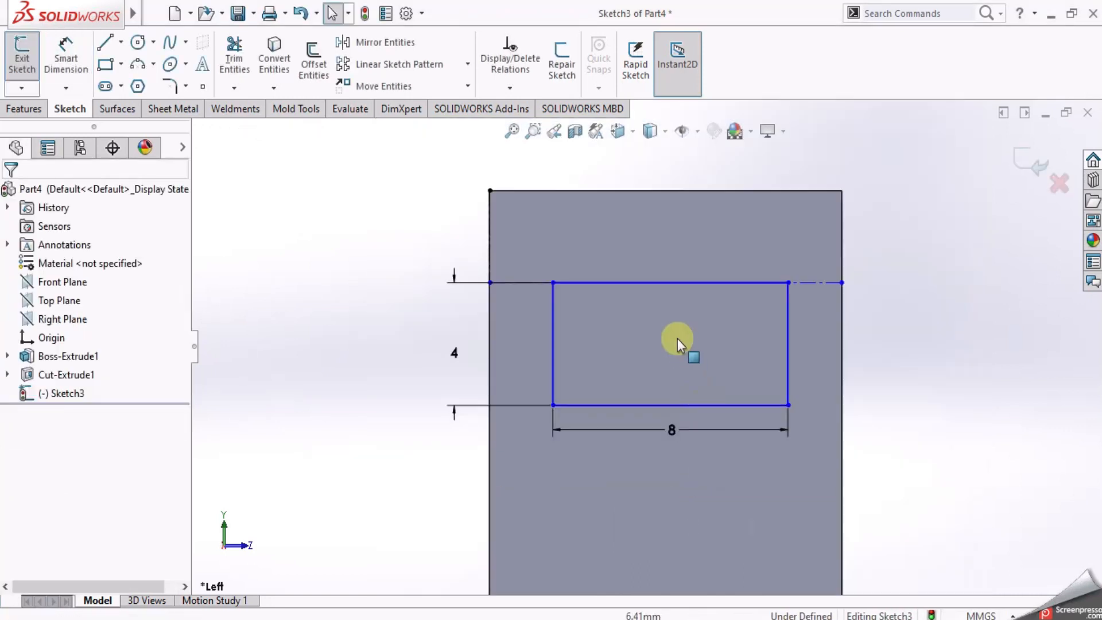
Draw a 1 mm horizontal centerline from the rectangle's upper-left corner along its upper side
scroll(677, 340, "down", 3)
left_click(120, 42)
left_click(154, 86)
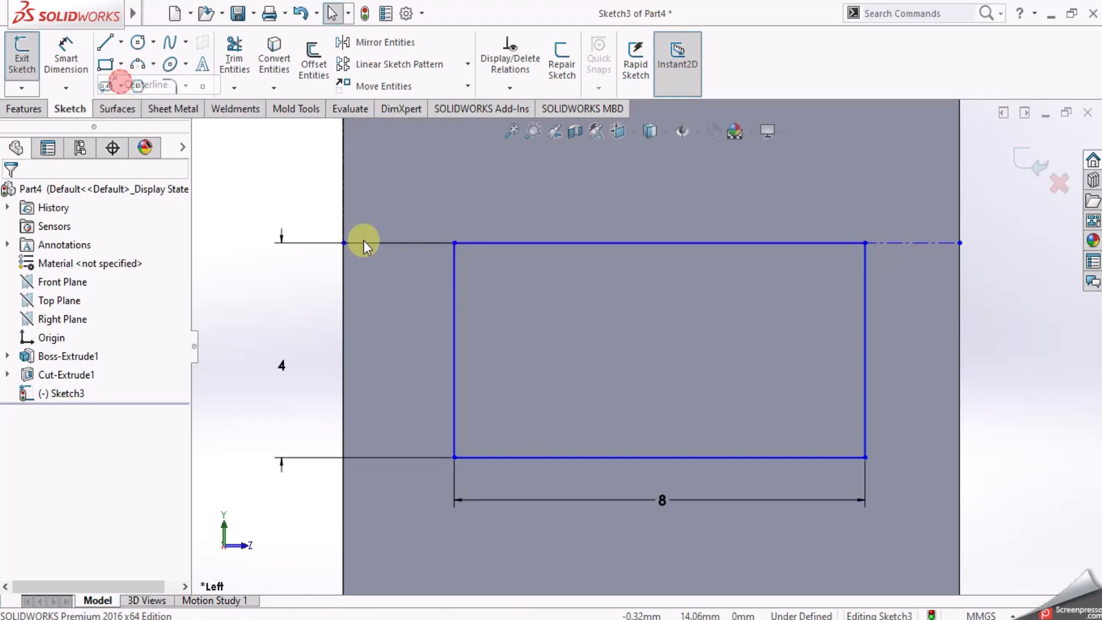
left_click(453, 243)
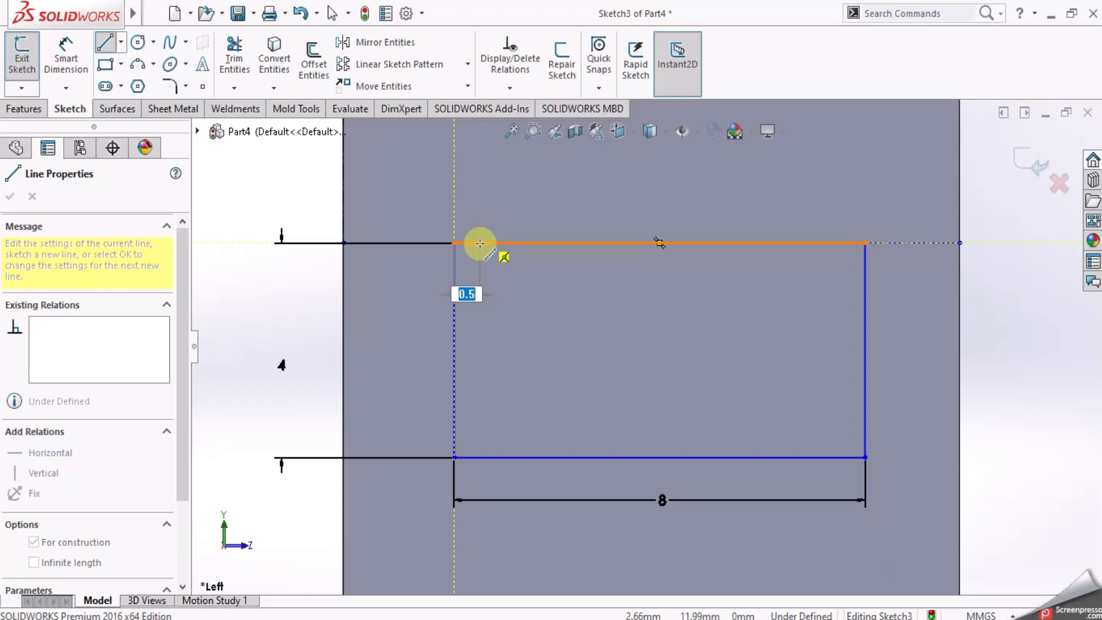
key("Return")
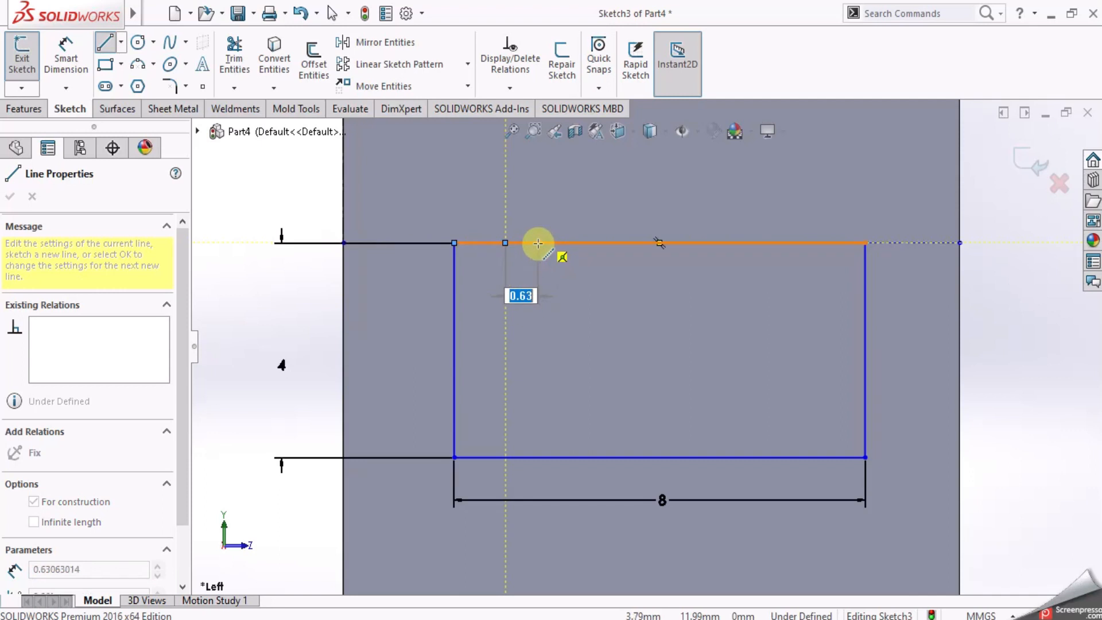
left_click(909, 241)
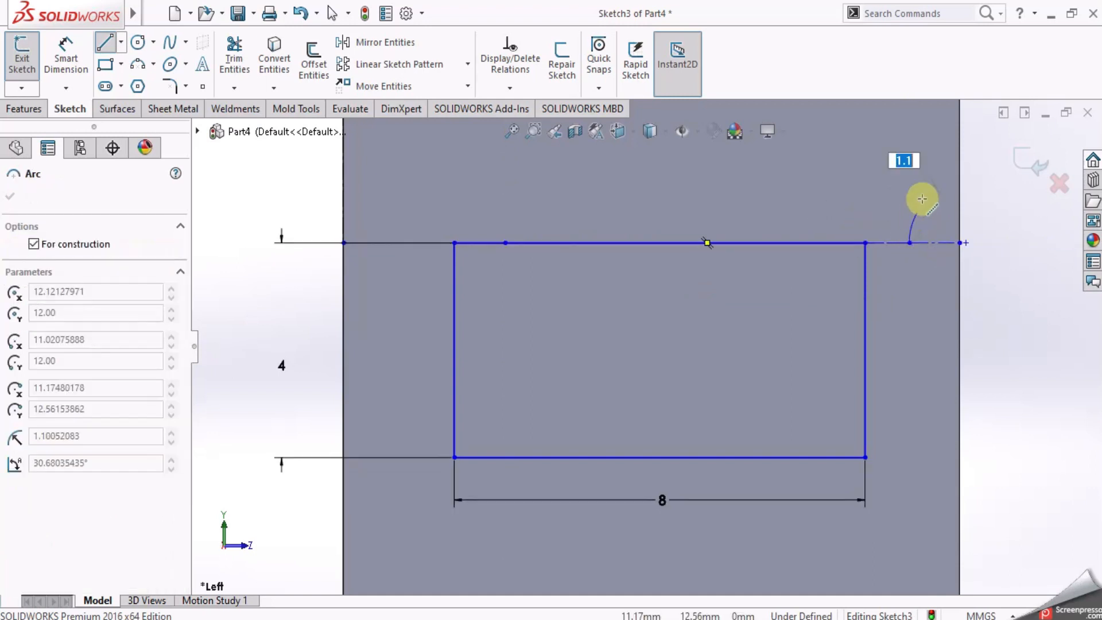
key("Escape")
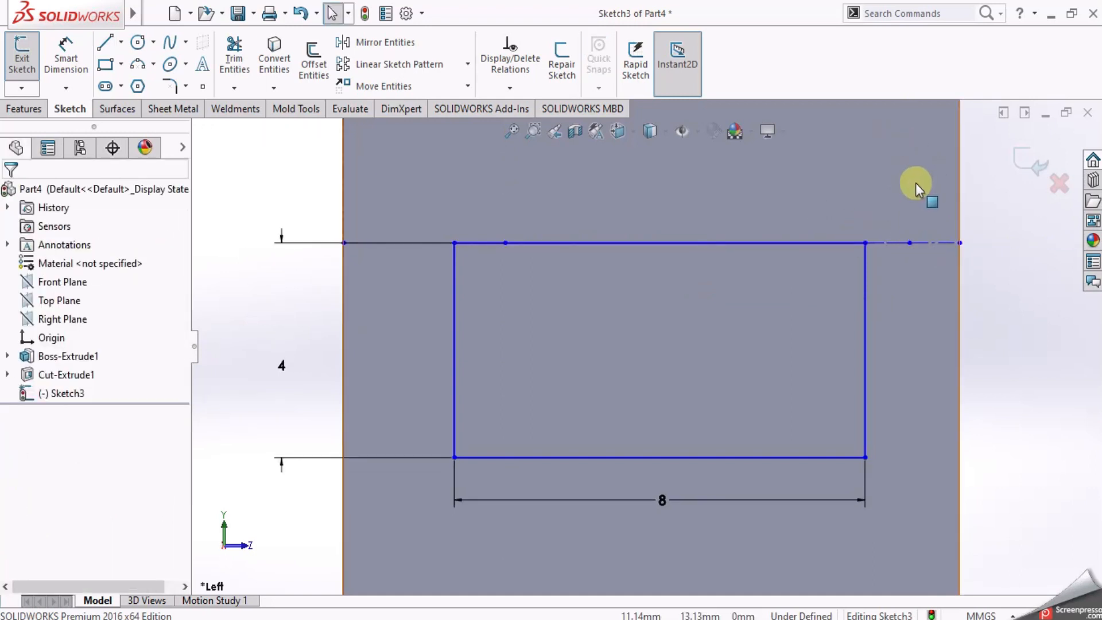
left_click(104, 42)
Continue the centerline along the rectangle's upper side with seven more consecutive 1 mm segments, ending at its upper-right corner
left_click(121, 42)
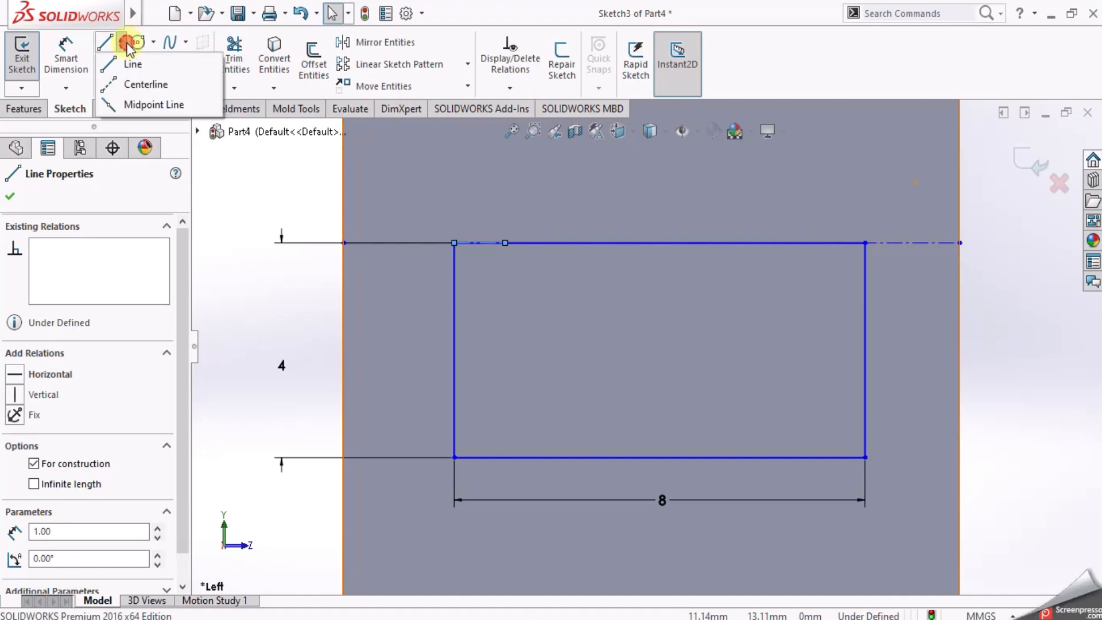
left_click(124, 84)
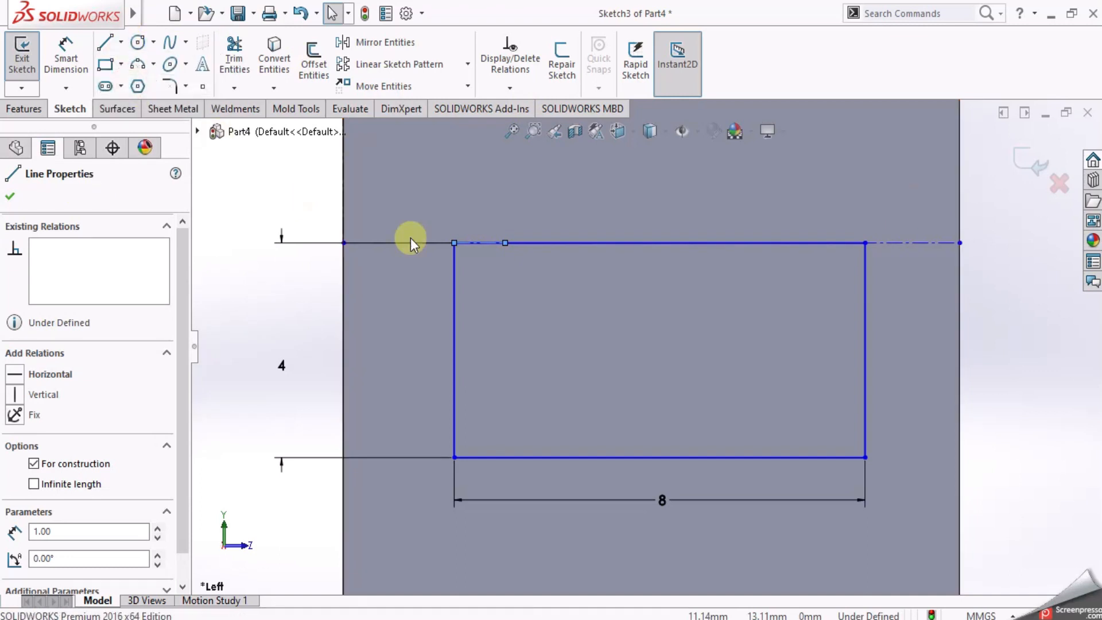
left_click(505, 242)
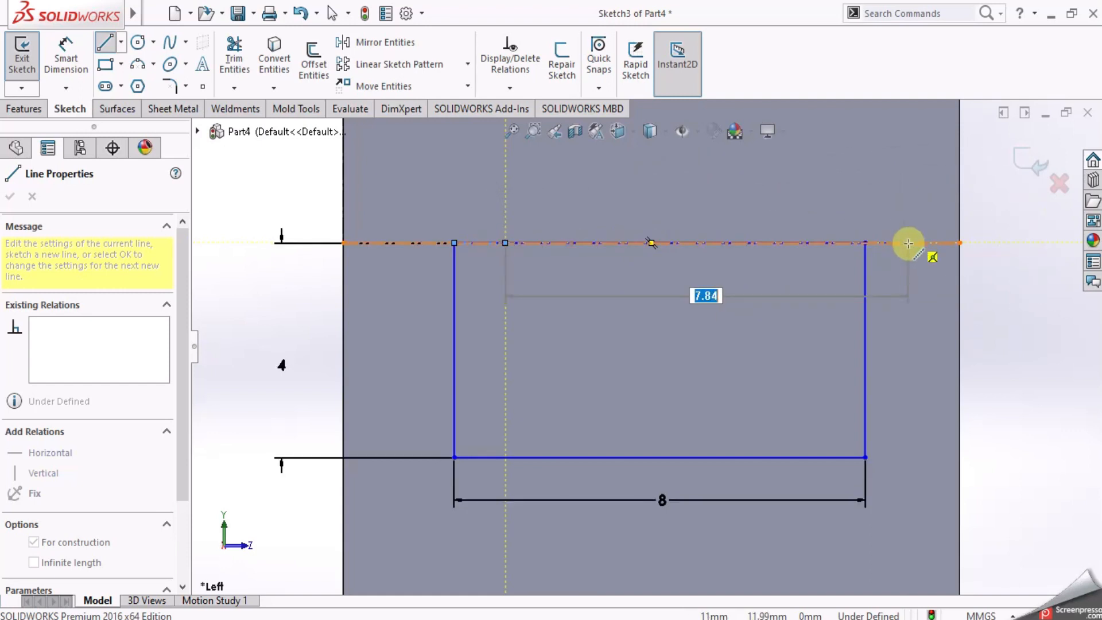
type("1")
key("Return")
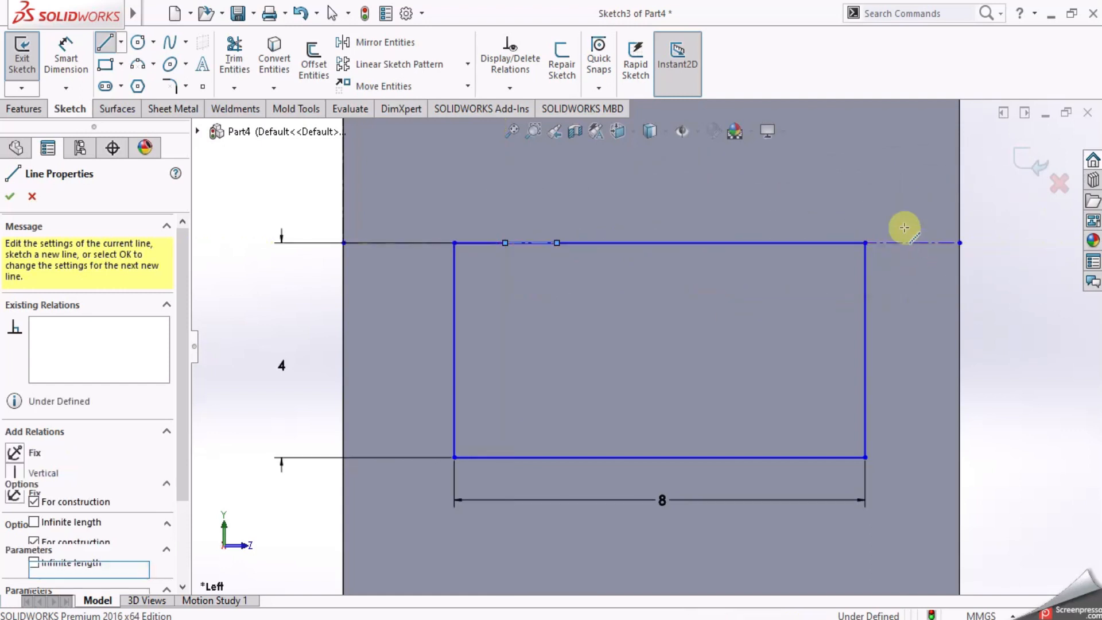
type("1")
key("Return")
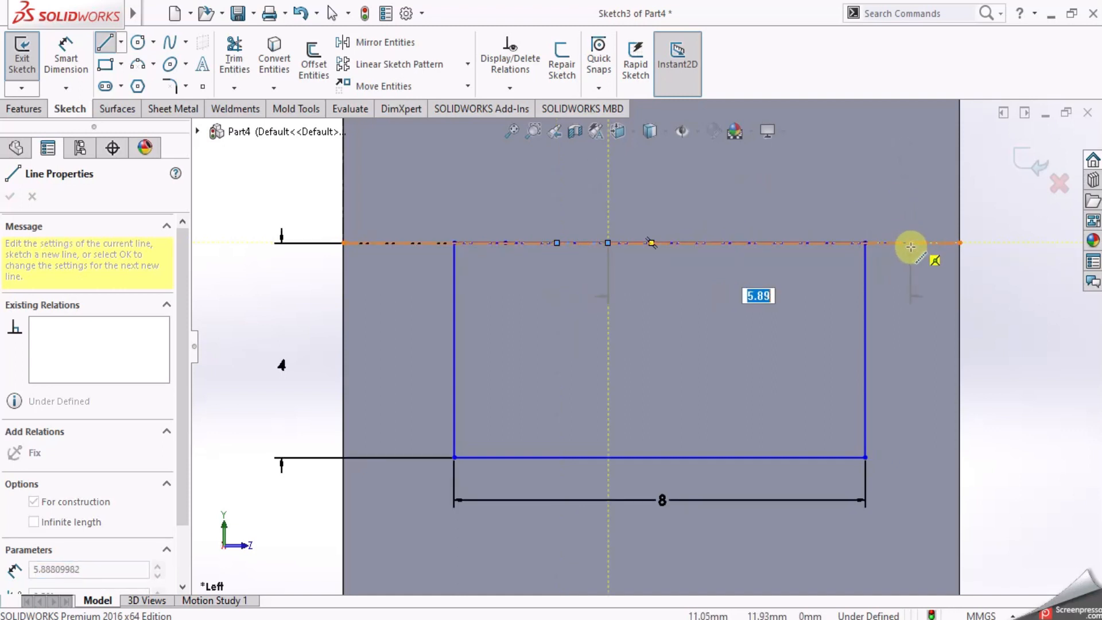
type("1")
key("Return")
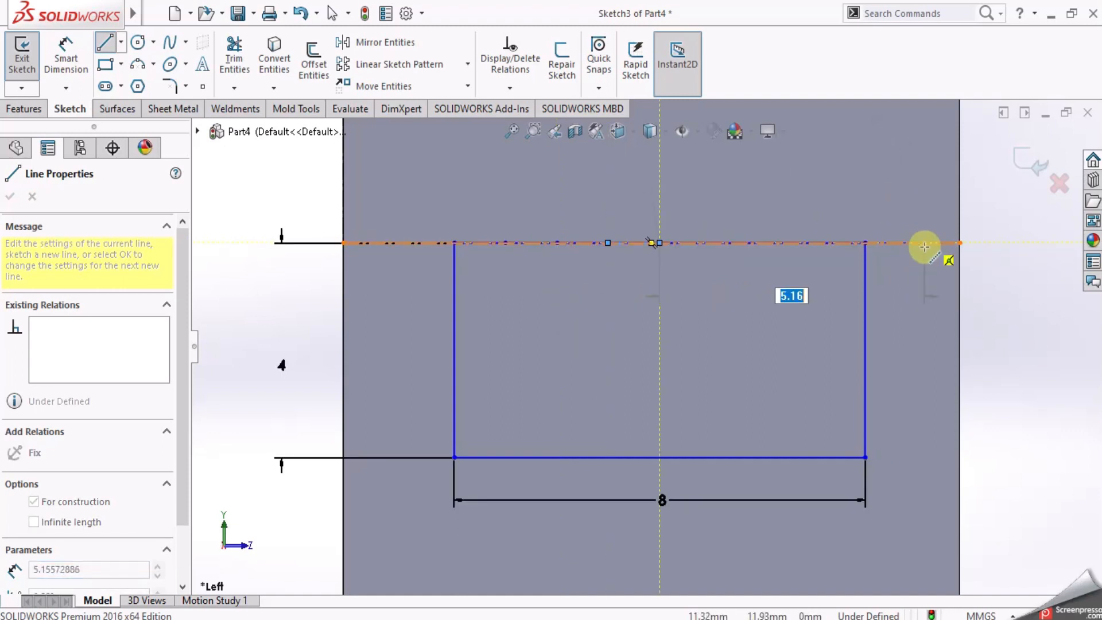
key("Return")
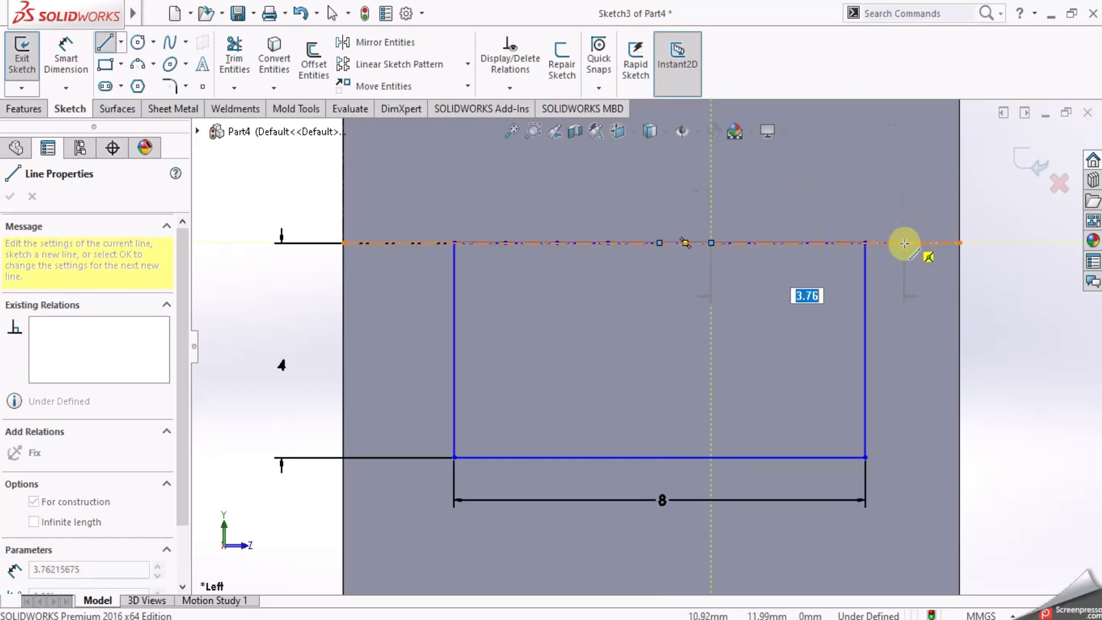
type("1")
key("Return")
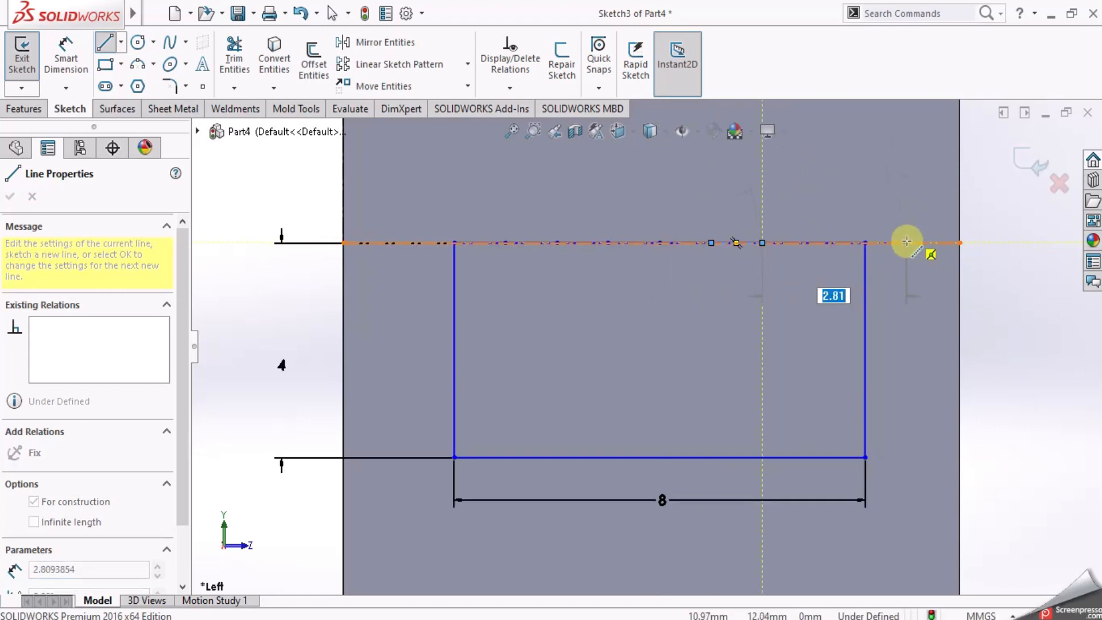
type("1")
key("Return")
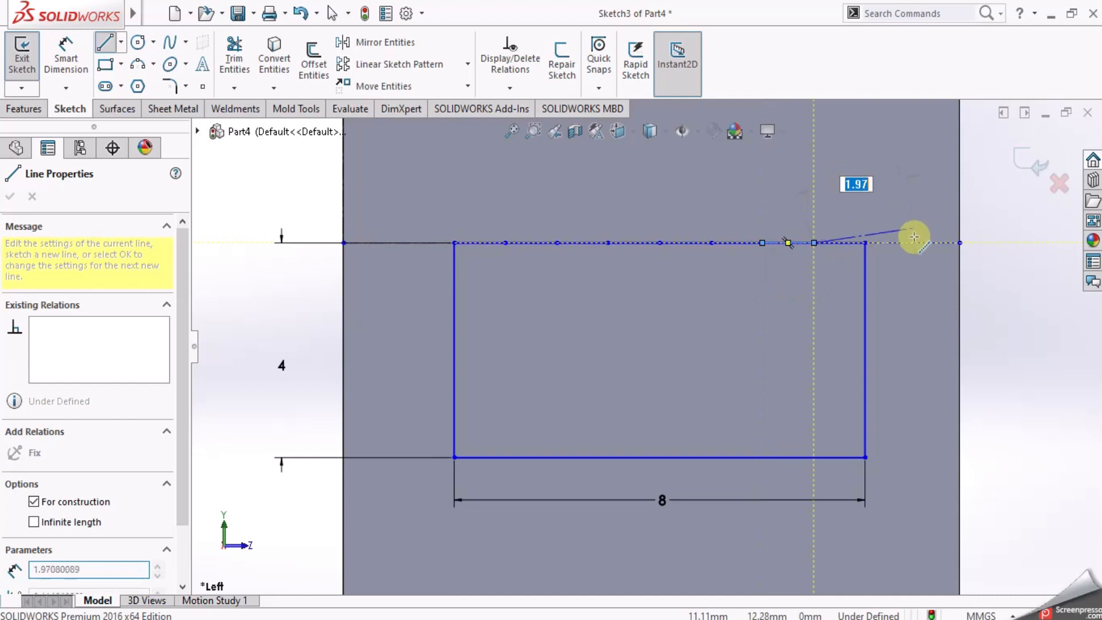
type("1")
key("Return")
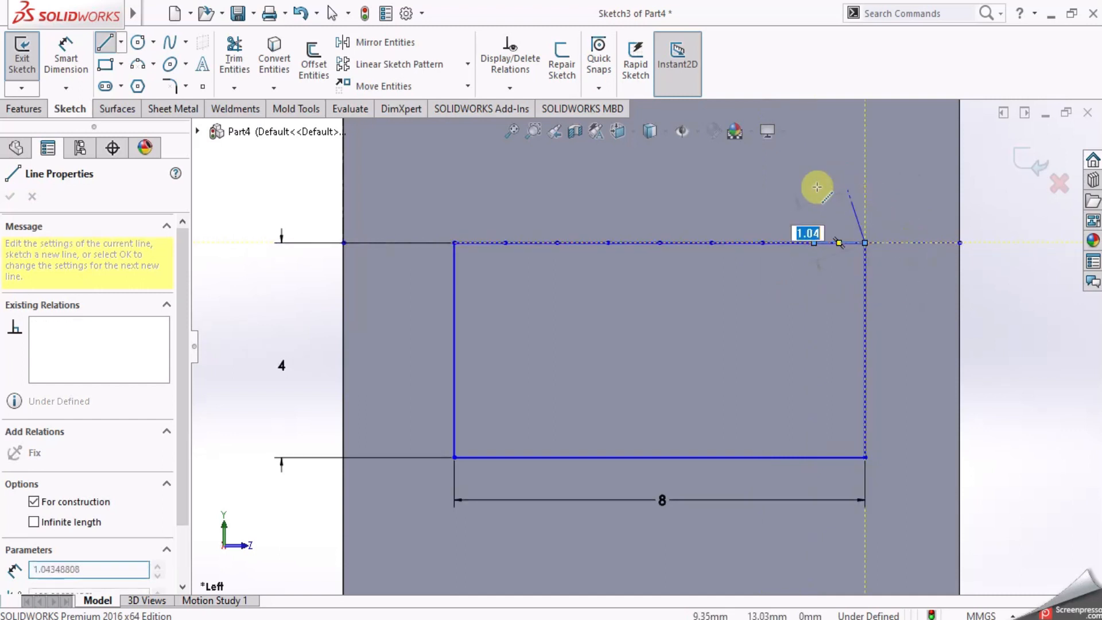
key("Escape")
key("Escape")
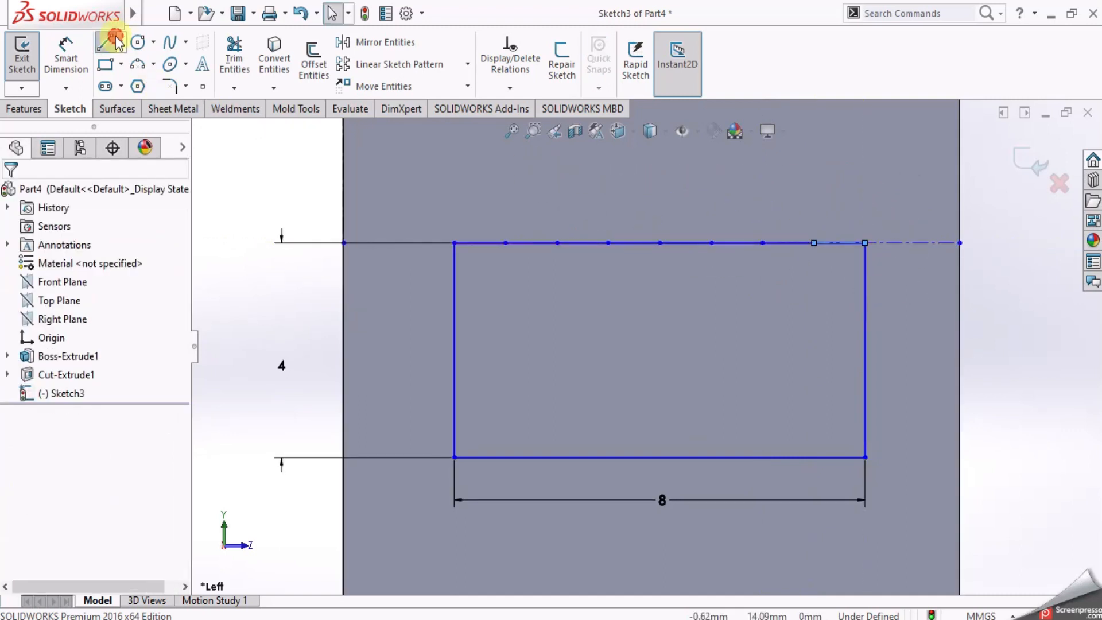
left_click(116, 40)
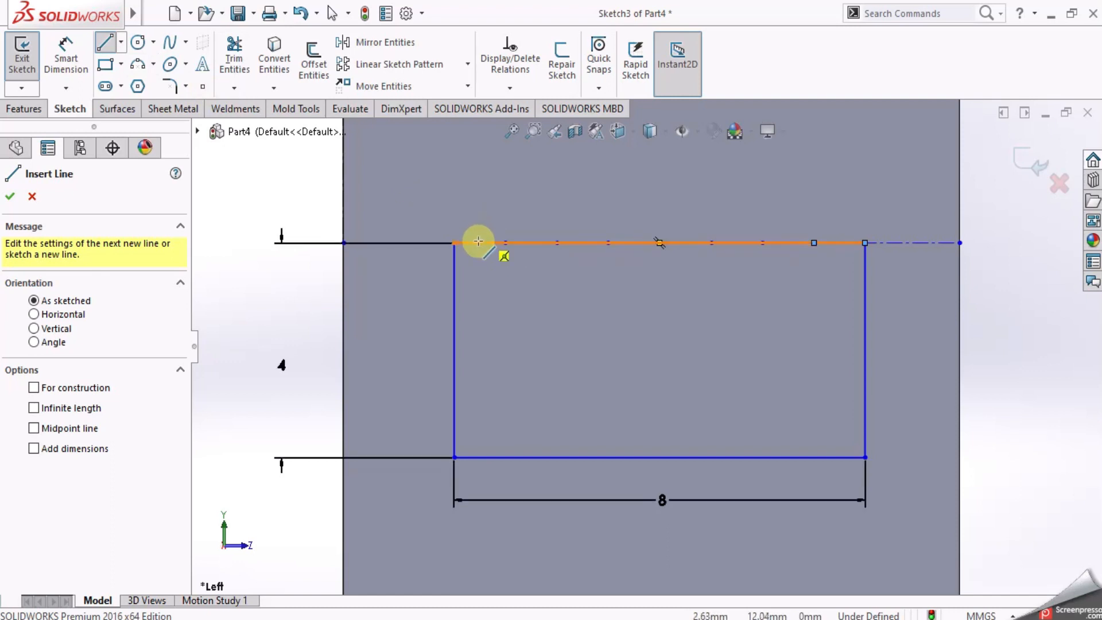
scroll(587, 261, "down", 3)
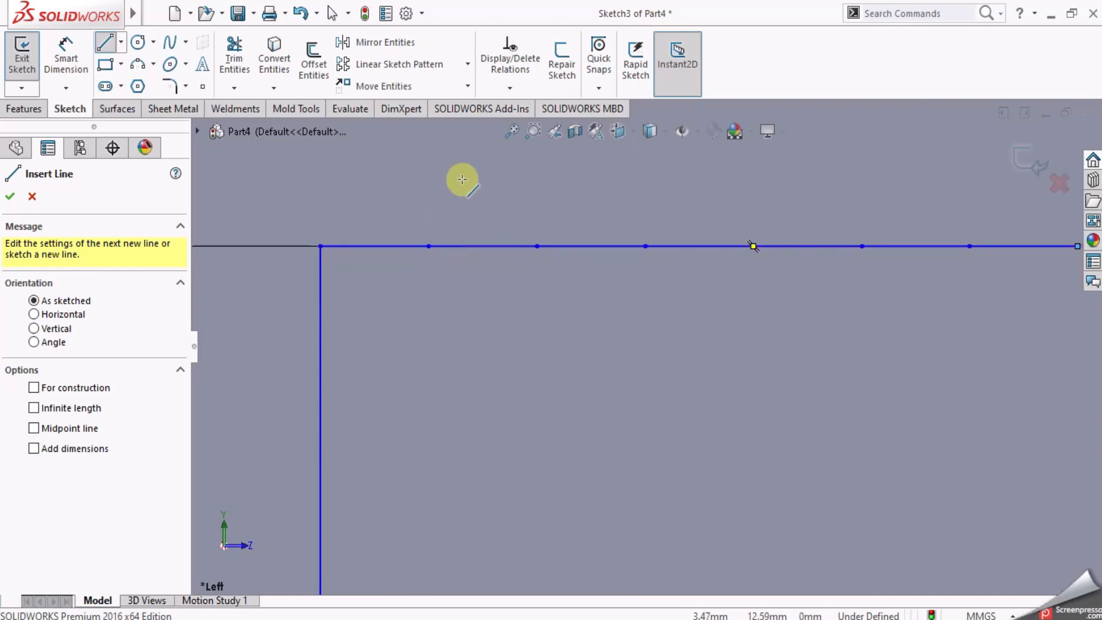
scroll(637, 324, "up", 3)
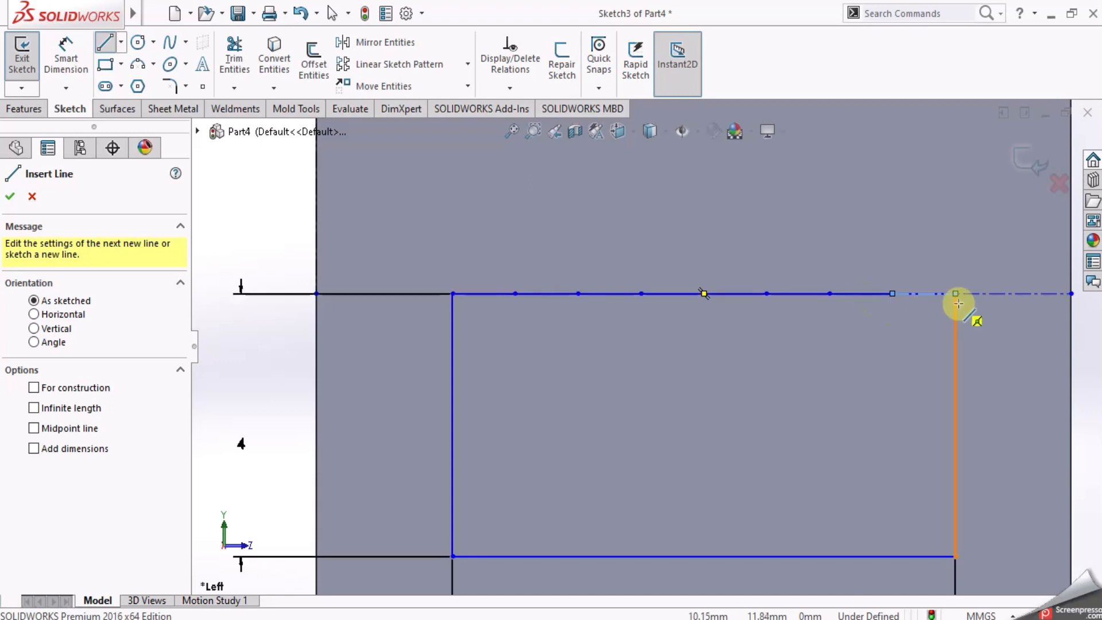
key("Escape")
scroll(645, 360, "down", 1)
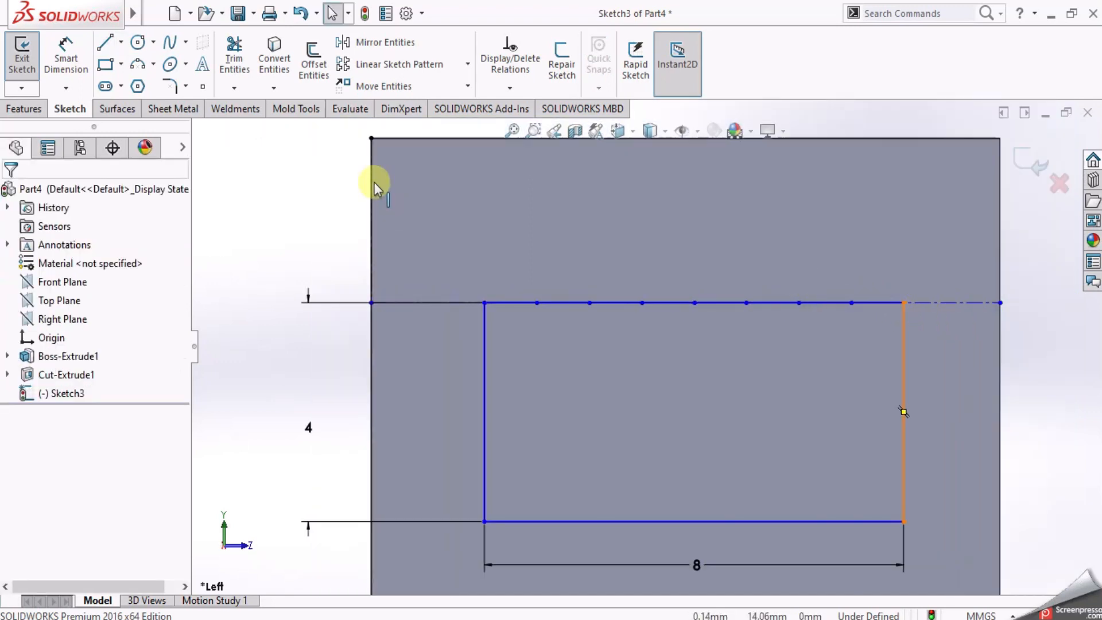
Trim away the centerline beyond the rectangle's upper-right corner and the solid upper side between the division points, keeping the 1 mm centerline segments
left_click(234, 57)
left_click(970, 304)
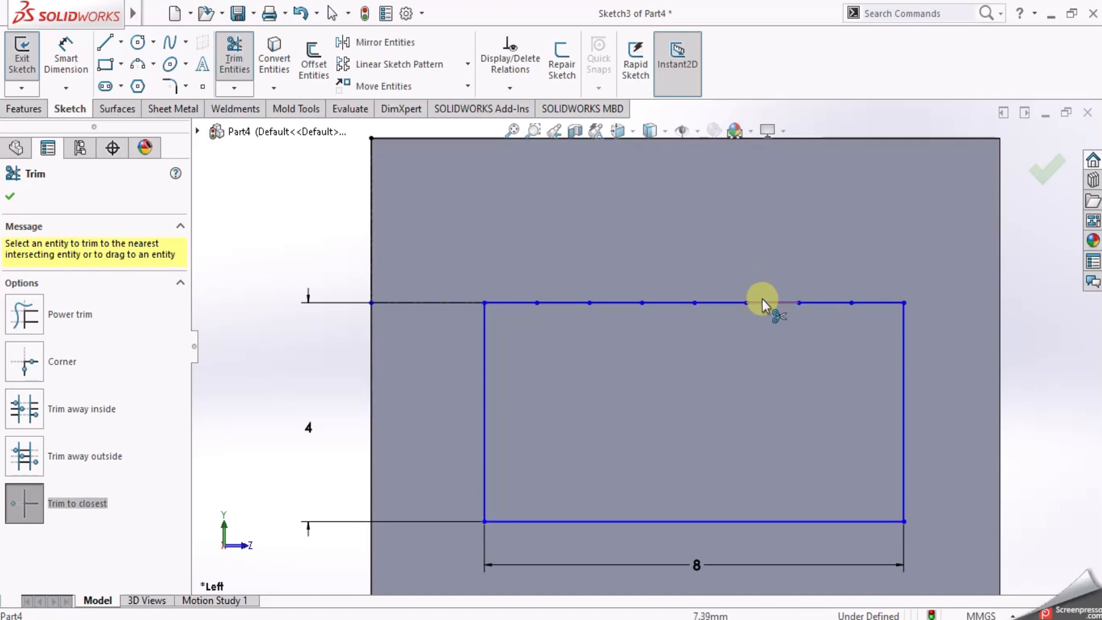
left_click(522, 304)
left_click(589, 334)
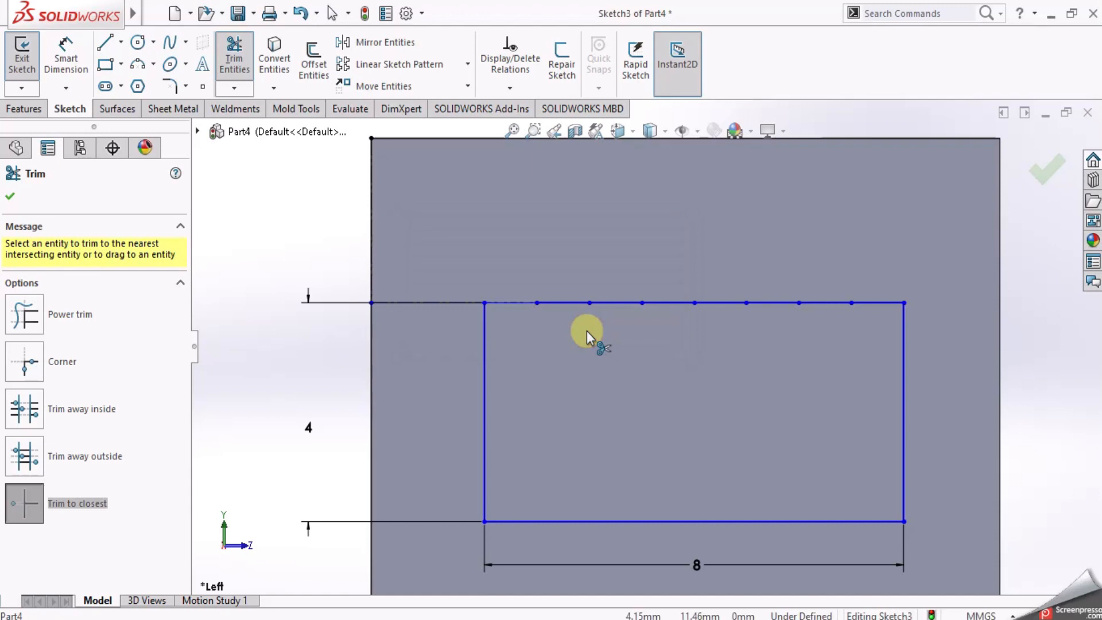
scroll(568, 308, "down", 3)
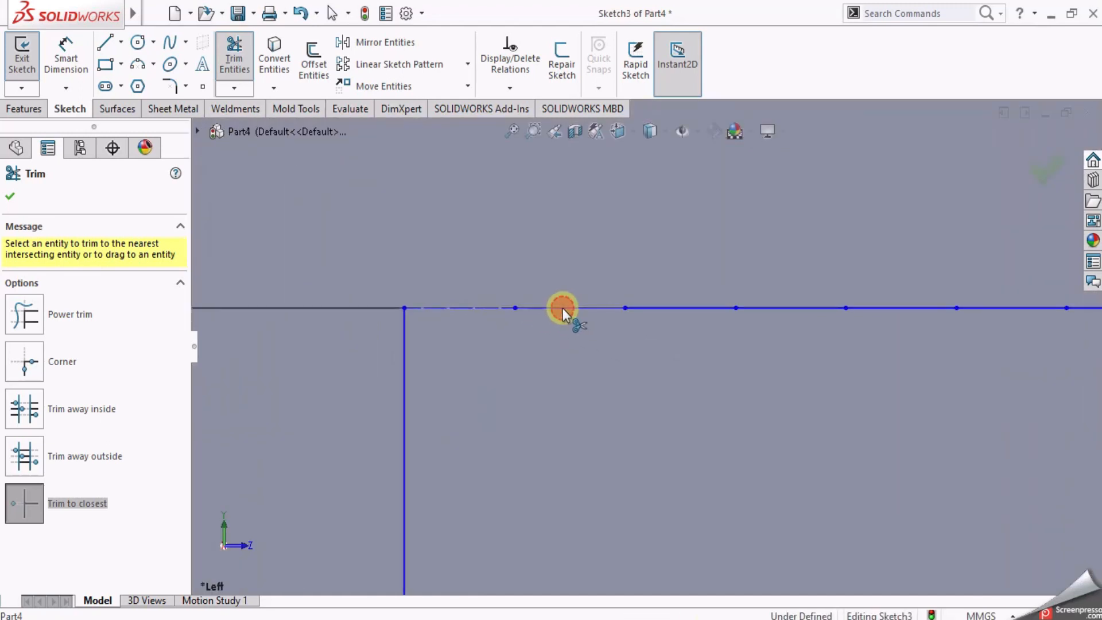
left_click(660, 309)
left_click(782, 307)
left_click(877, 307)
left_click(969, 306)
scroll(983, 313, "up", 2)
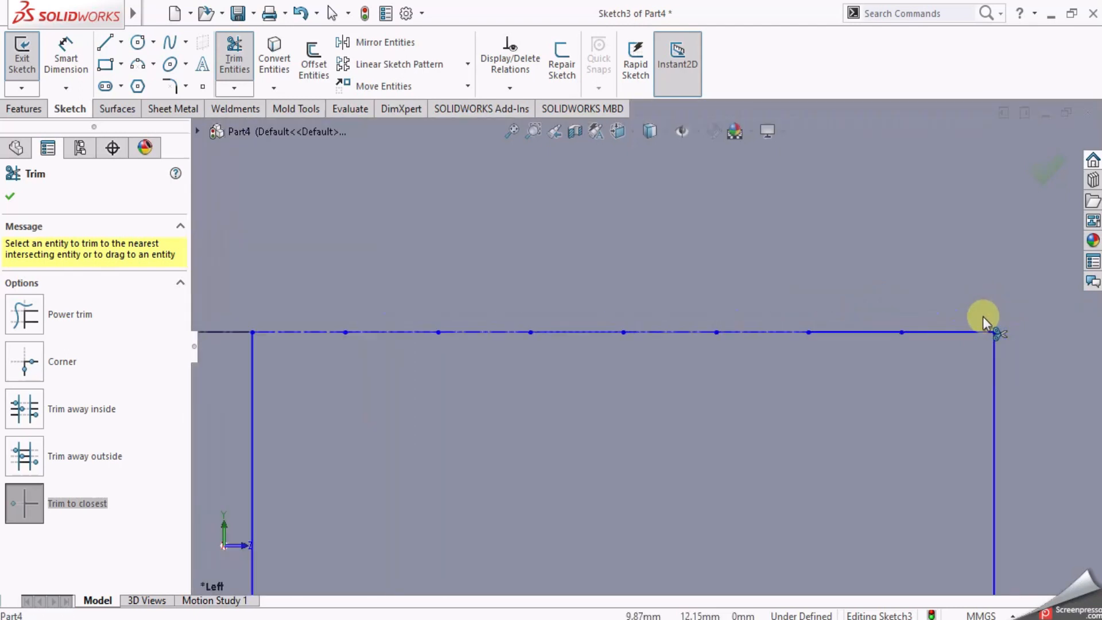
left_click(969, 335)
left_click(860, 333)
scroll(740, 361, "up", 3)
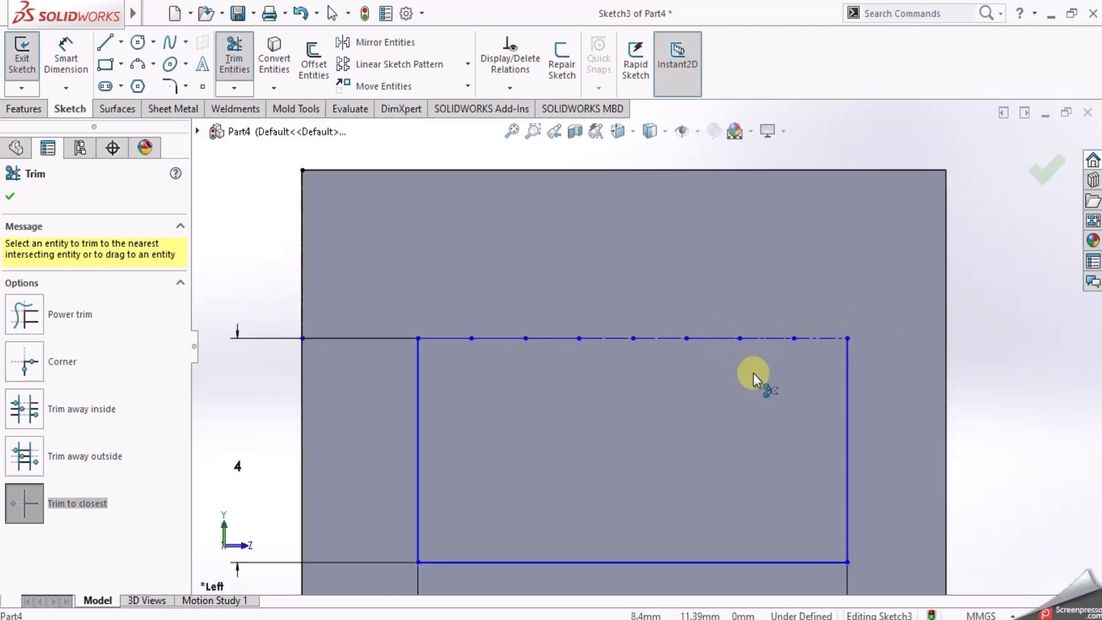
scroll(490, 361, "down", 3)
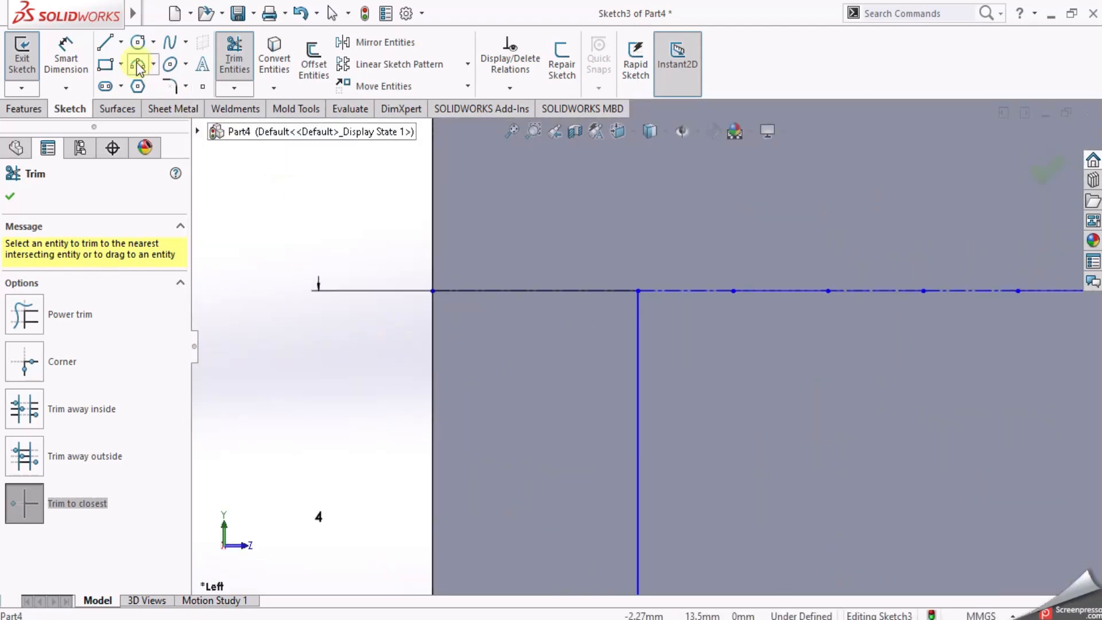
left_click(121, 42)
left_click(136, 64)
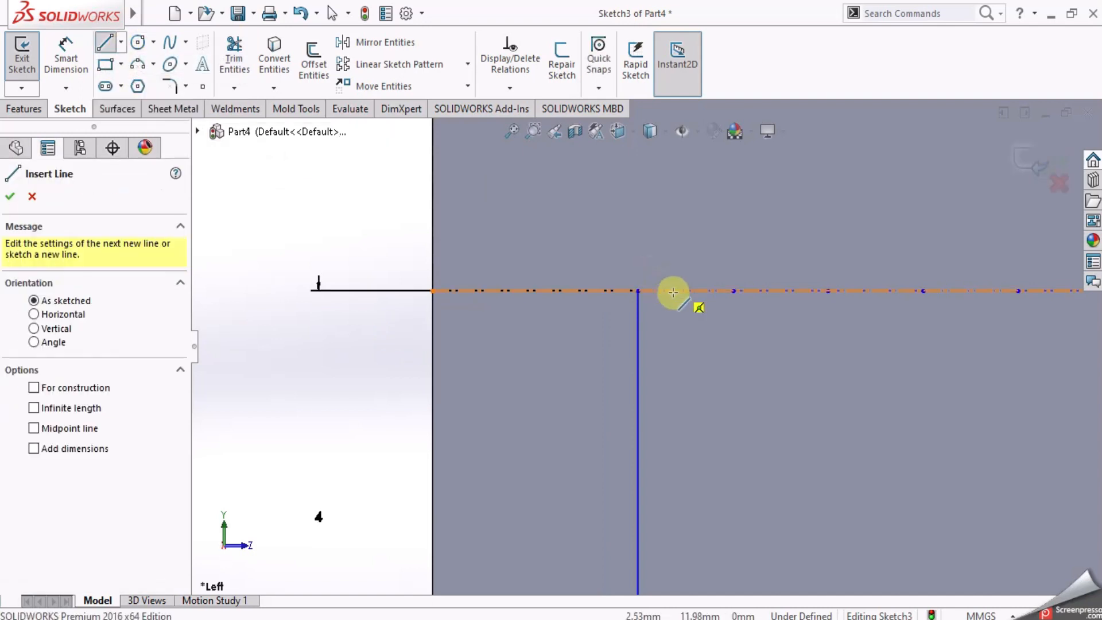
left_click(234, 58)
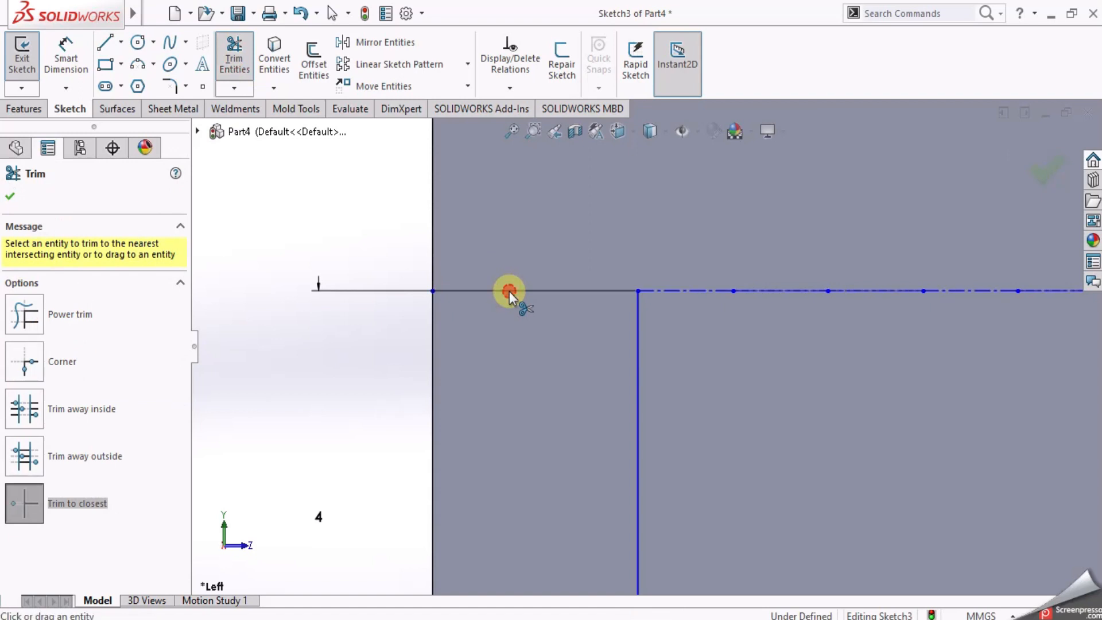
left_click(121, 41)
left_click(152, 84)
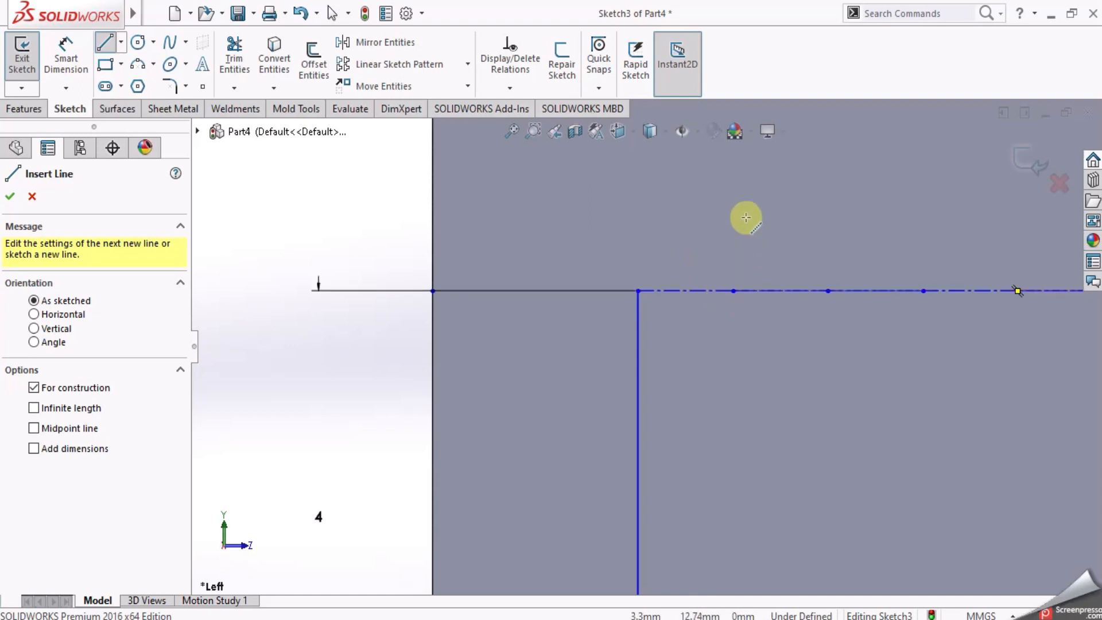
scroll(741, 313, "up", 3)
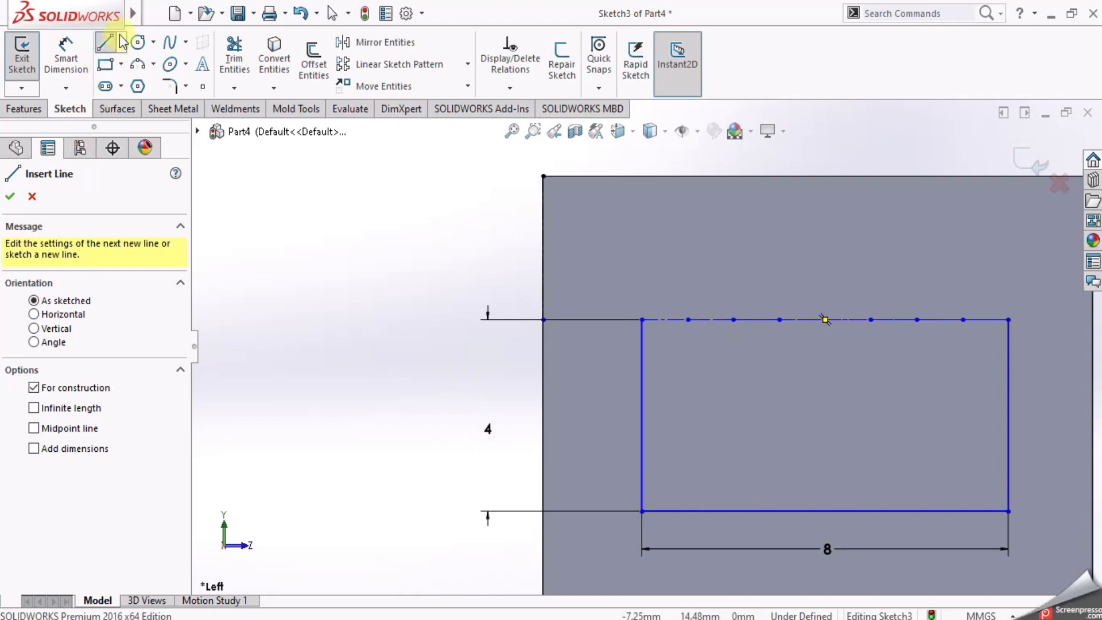
Draw a solid vertical line from the first division point on the rectangle's upper side down to its lower side
left_click(121, 65)
left_click(120, 45)
left_click(121, 42)
left_click(129, 64)
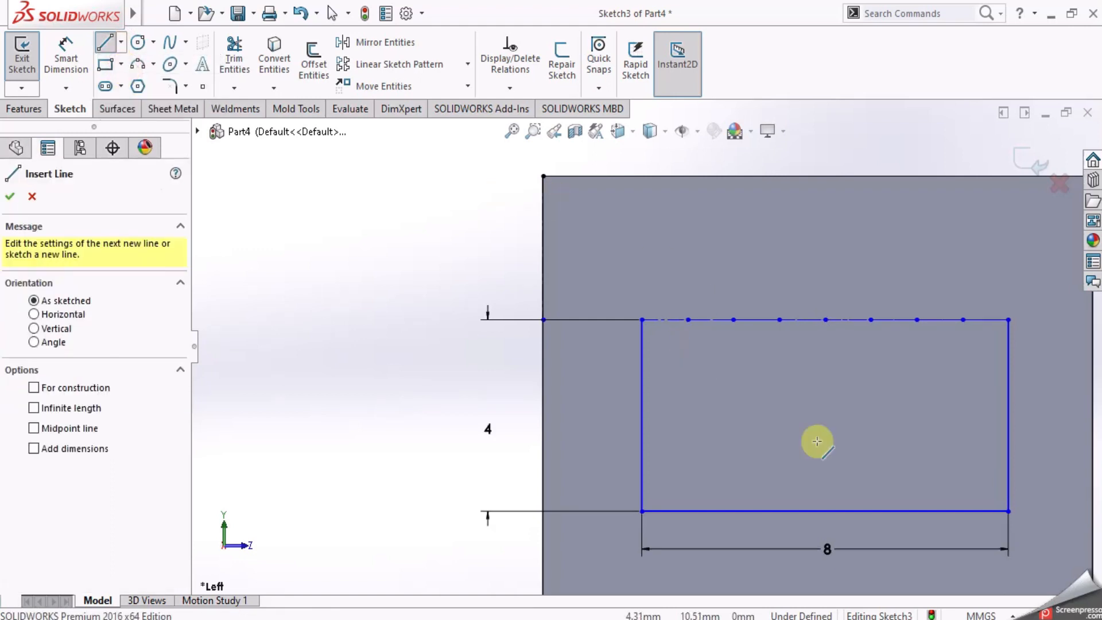
scroll(826, 435, "up", 2)
scroll(835, 432, "down", 4)
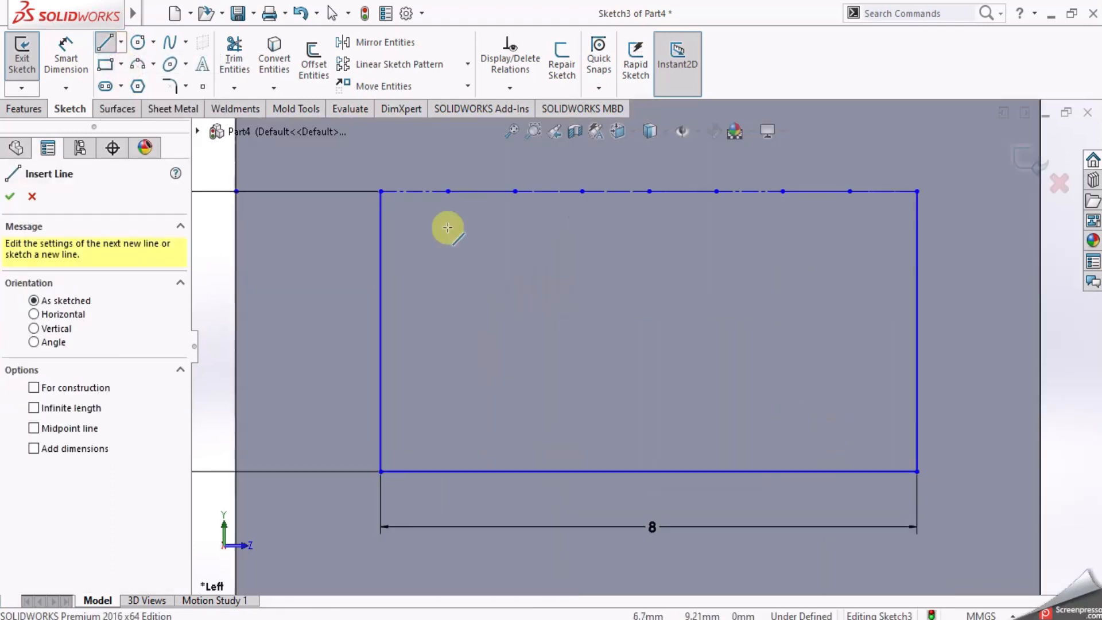
left_click(448, 190)
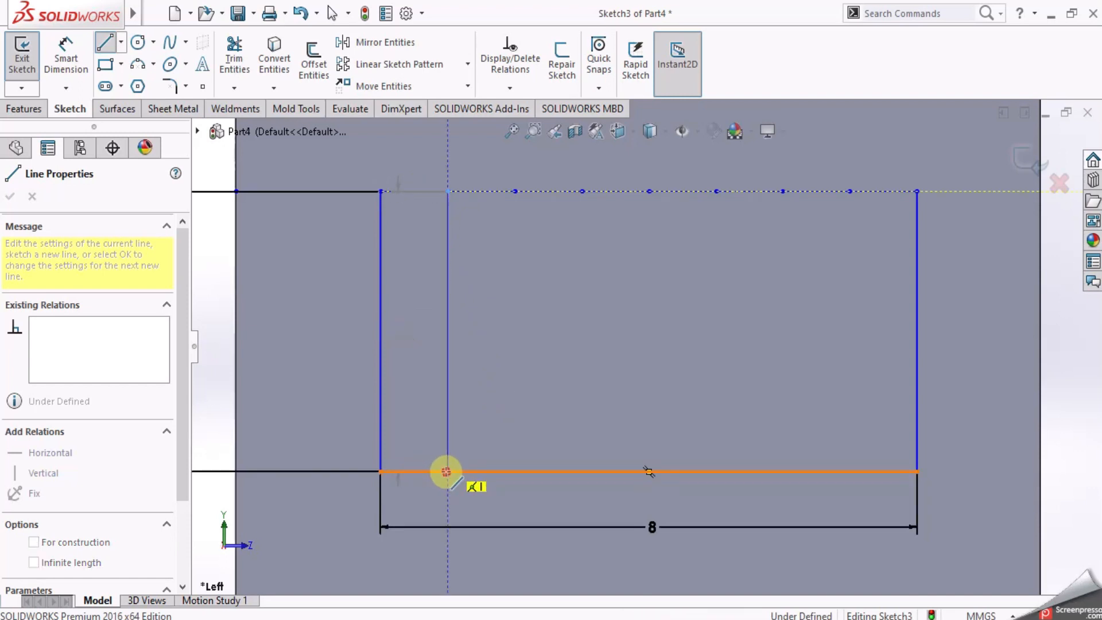
left_click(446, 471)
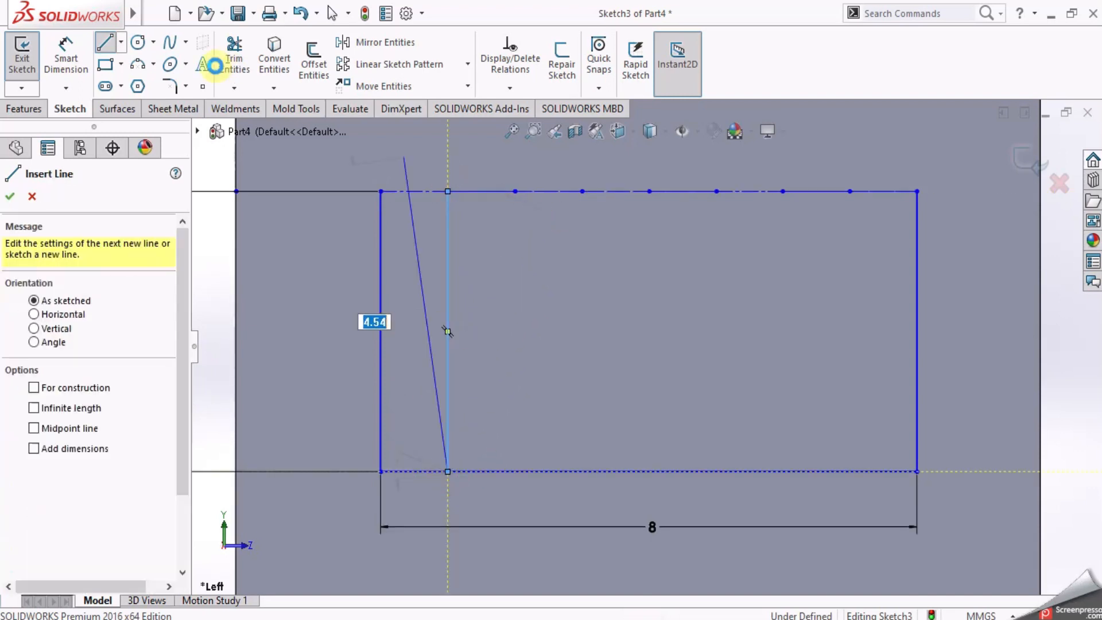
left_click(107, 42)
Draw separate vertical lines from the second and third division points on the upper side down to the lower side
left_click(111, 42)
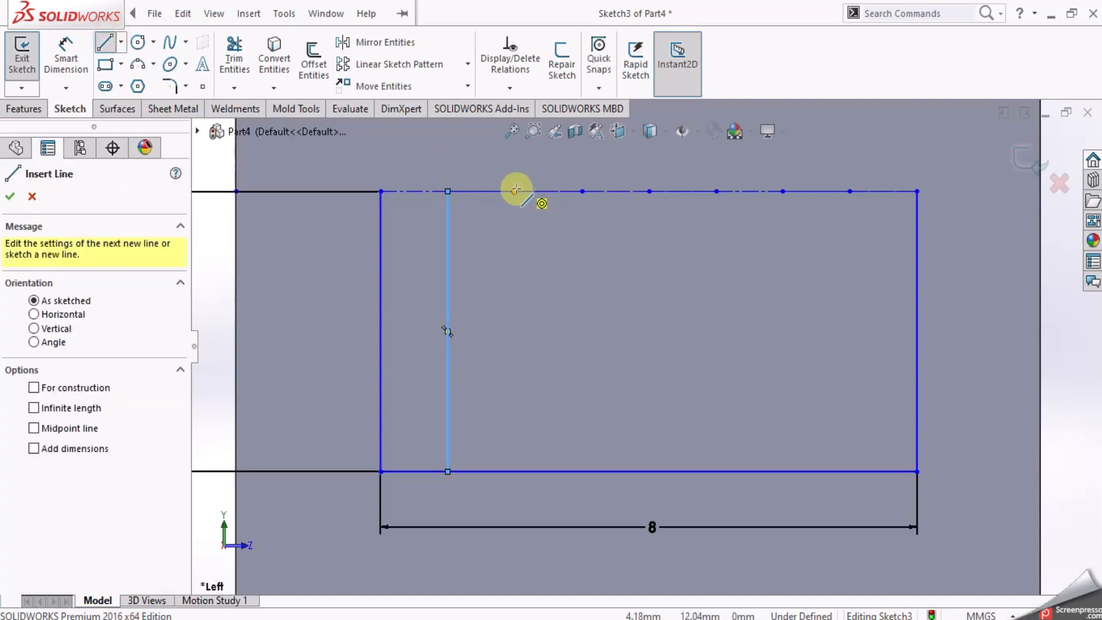
left_click(515, 190)
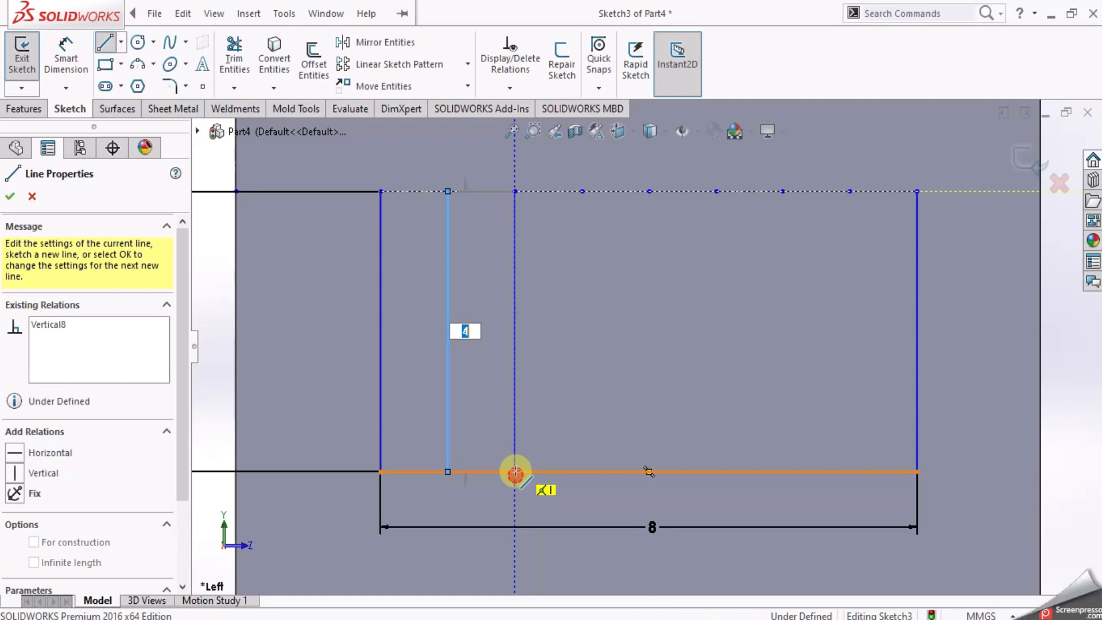
left_click(514, 471)
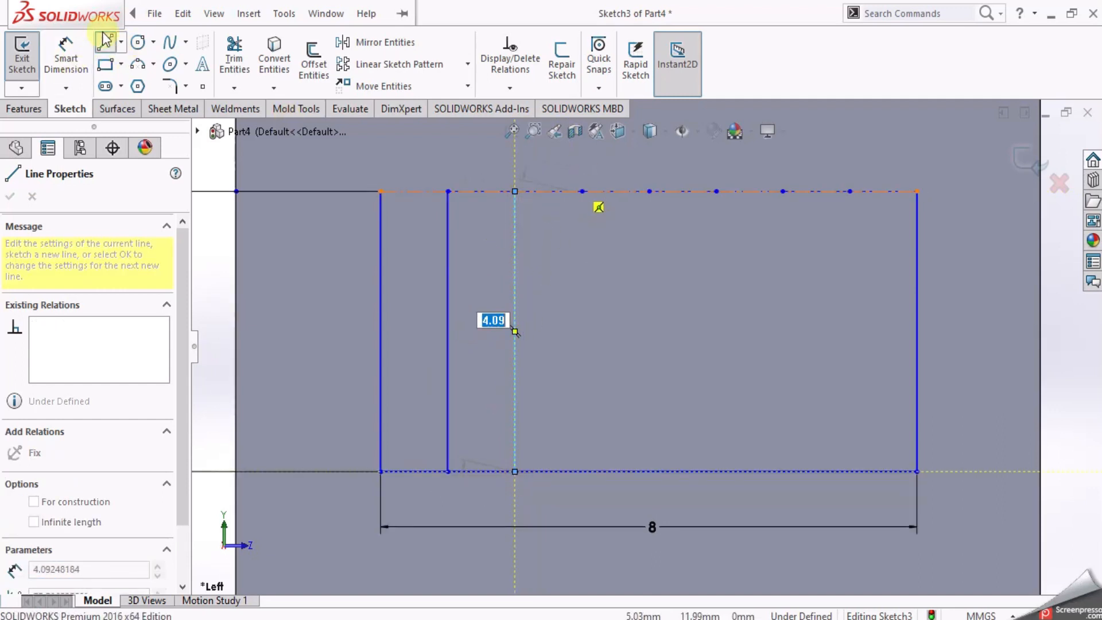
left_click(105, 41)
left_click(104, 41)
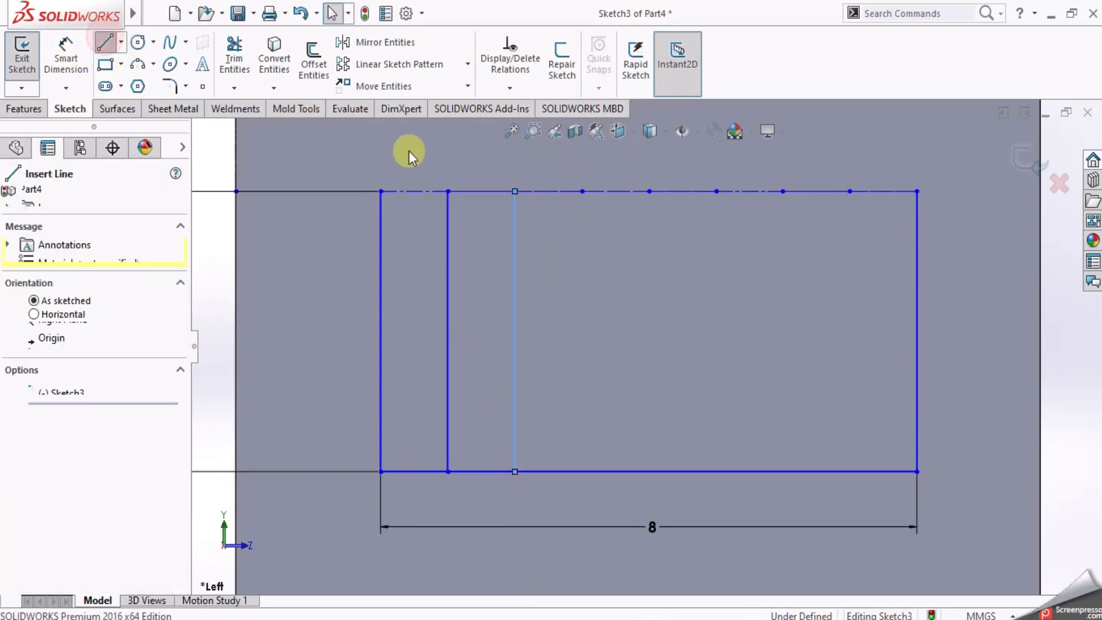
left_click(583, 191)
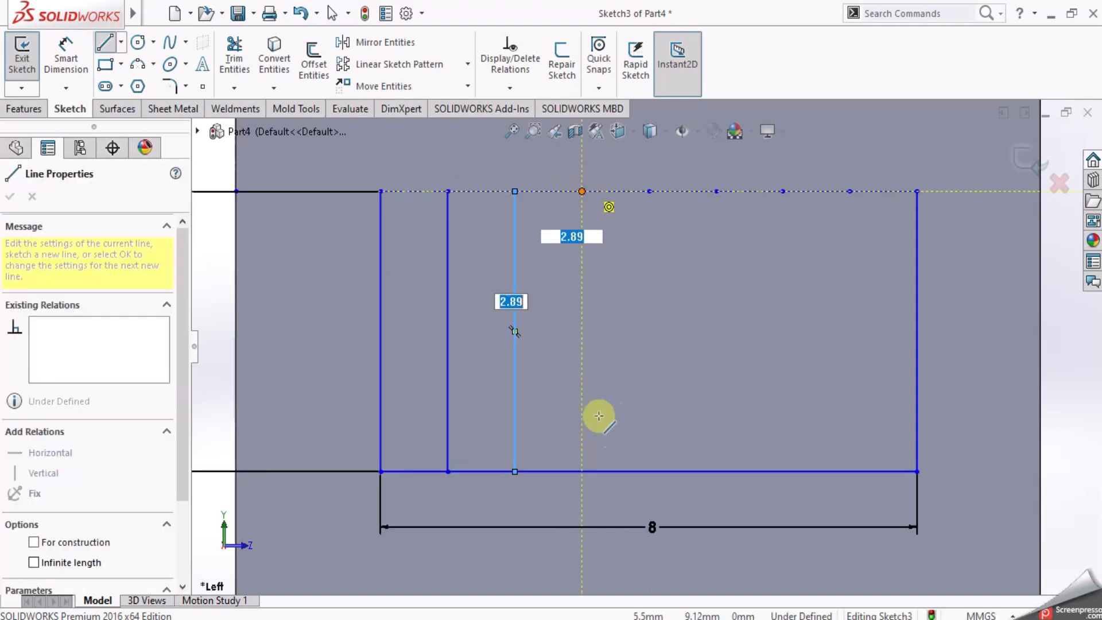
left_click(581, 471)
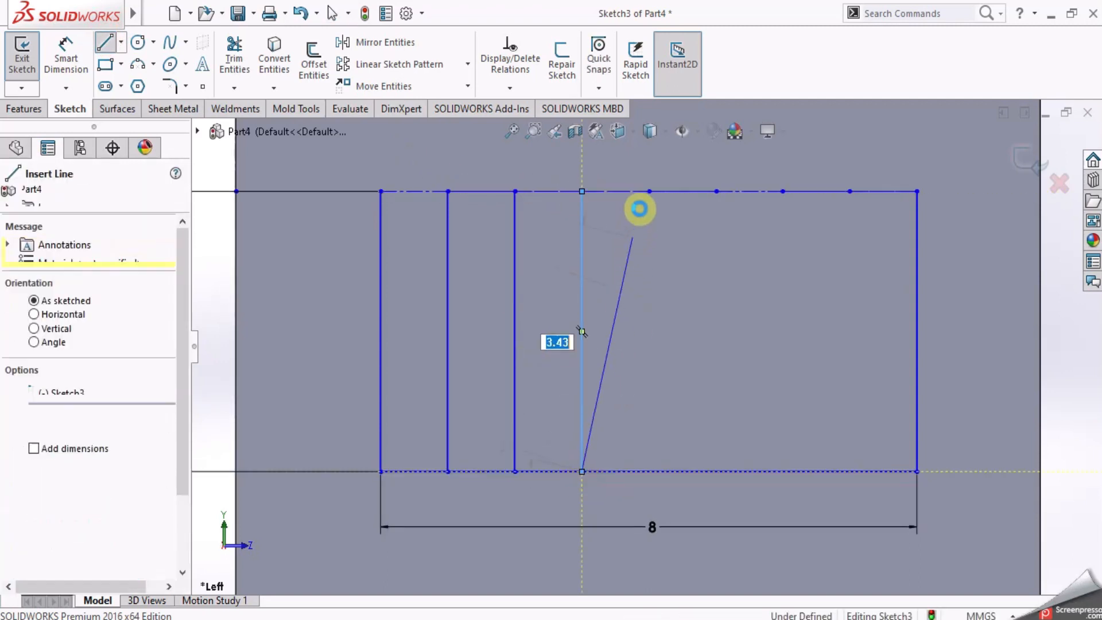
key("Escape")
Draw separate vertical lines from the fourth and fifth division points on the upper side down to the lower side
left_click(103, 43)
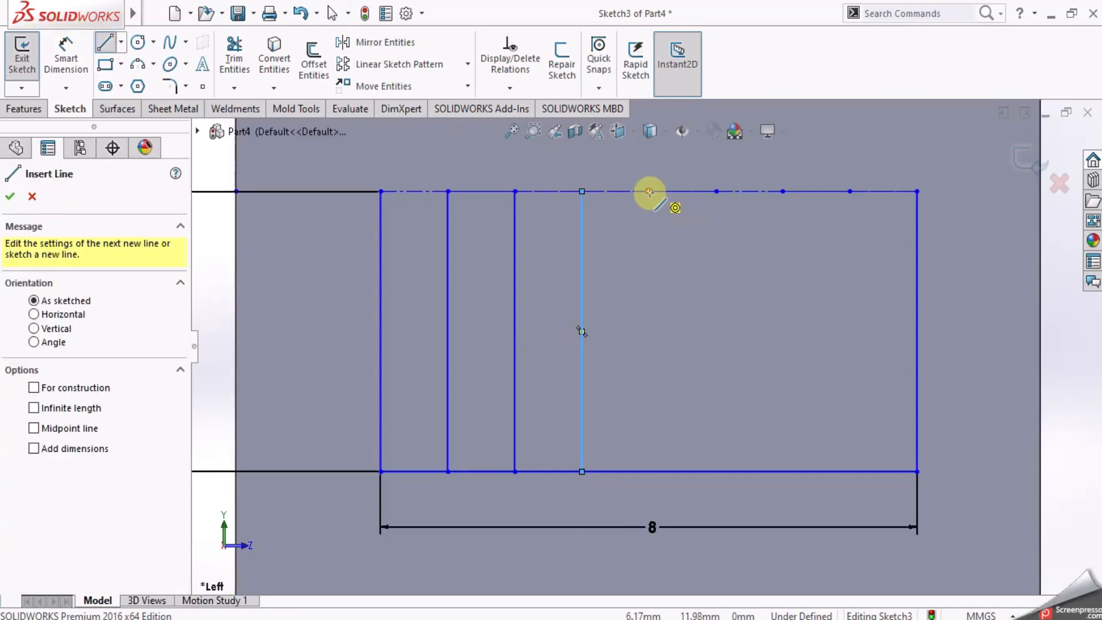
left_click(649, 192)
left_click(648, 471)
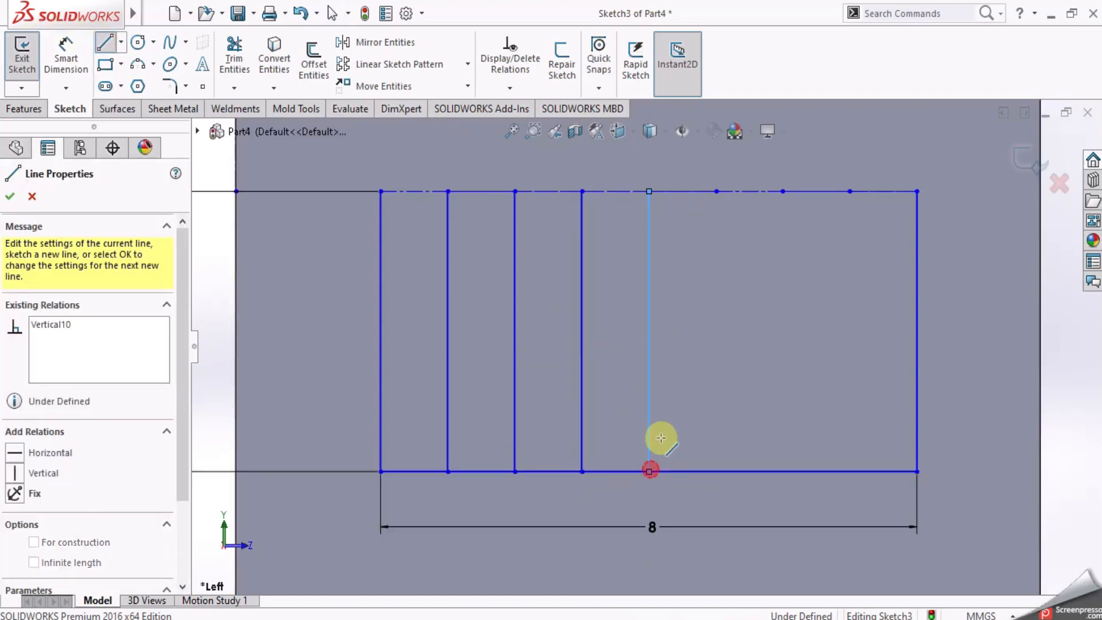
key("Escape")
key("Escape")
left_click(109, 42)
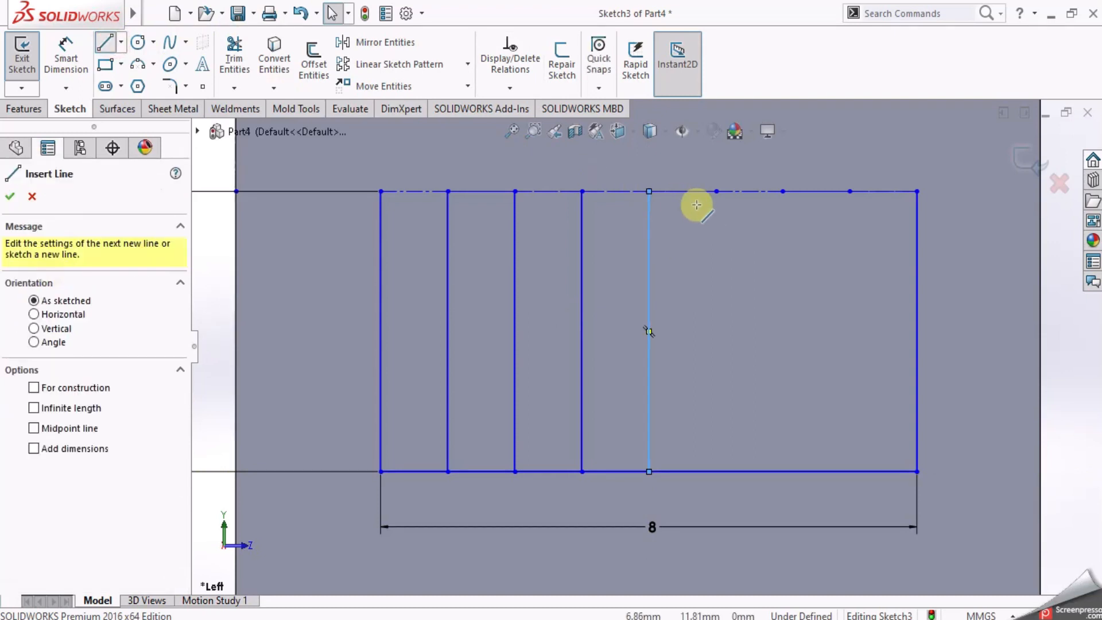
left_click(715, 191)
left_click(716, 471)
key("Escape")
Draw separate vertical lines from the sixth and seventh division points on the upper side down to the lower side
left_click(106, 42)
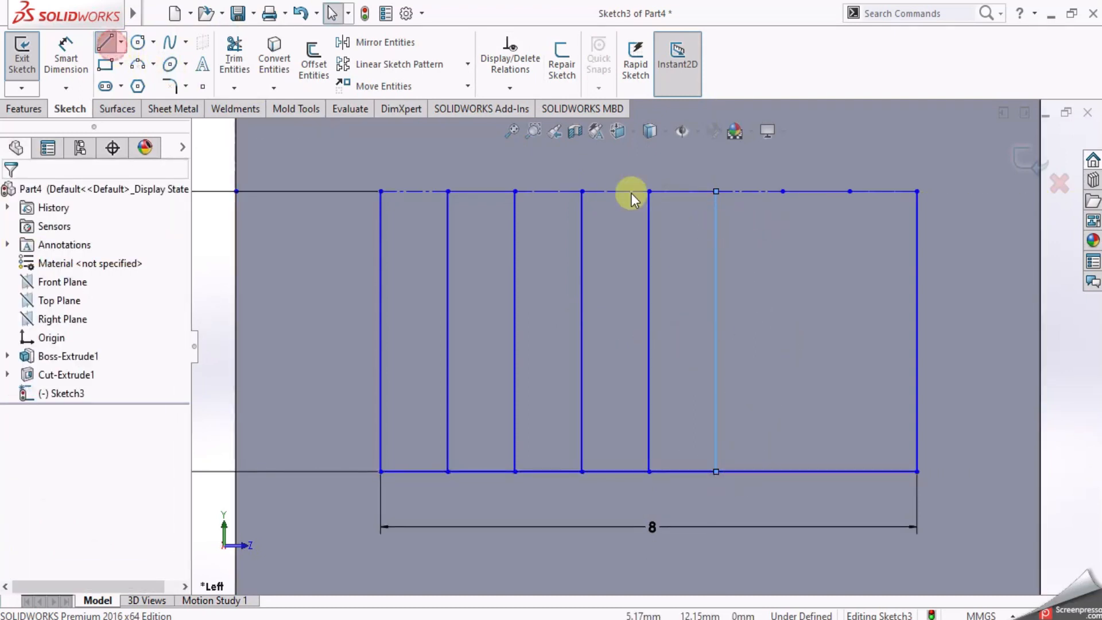
left_click(782, 191)
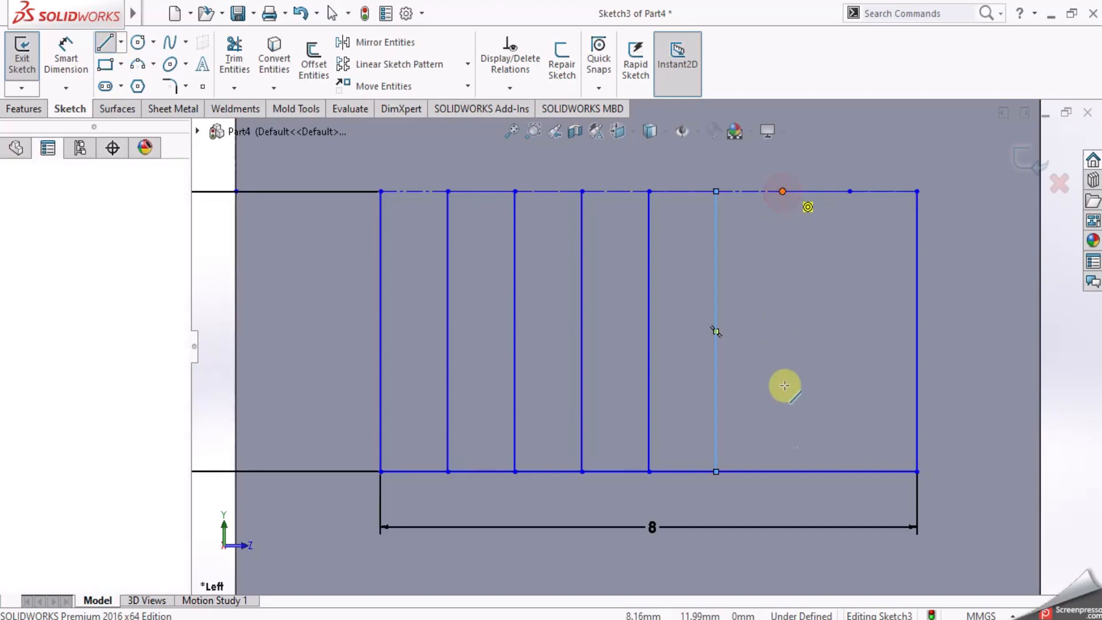
left_click(783, 471)
key("Escape")
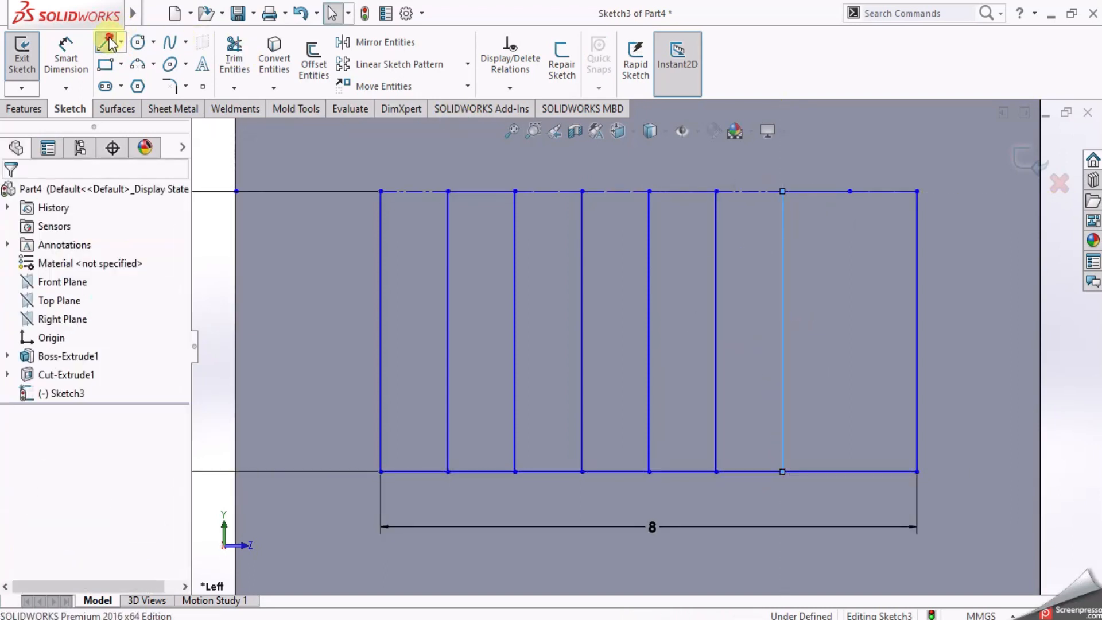
left_click(105, 42)
left_click(850, 192)
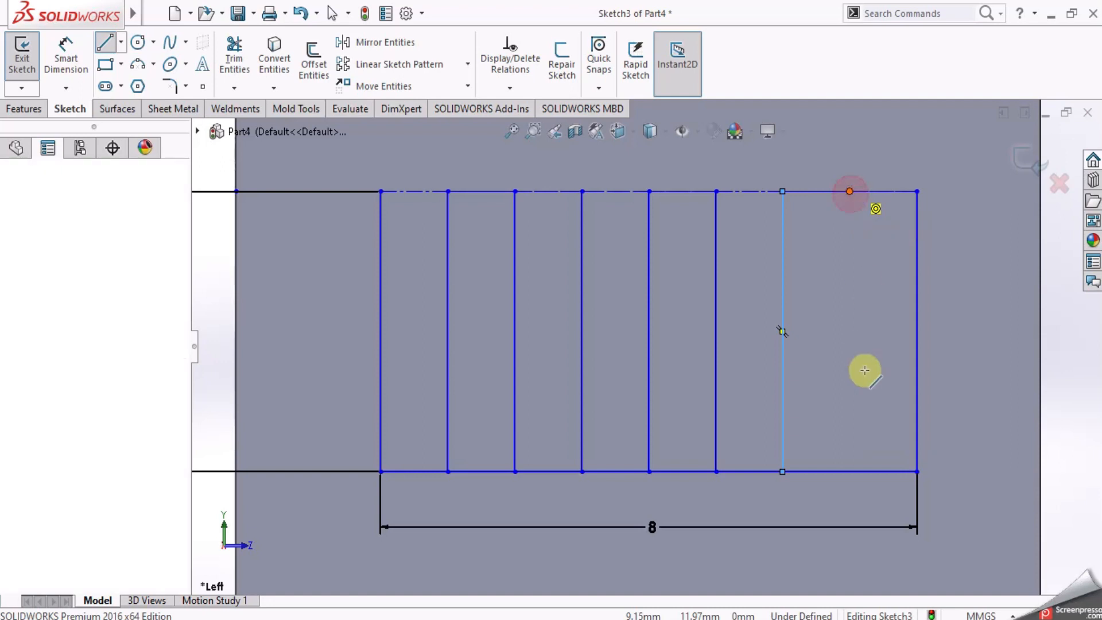
left_click(850, 471)
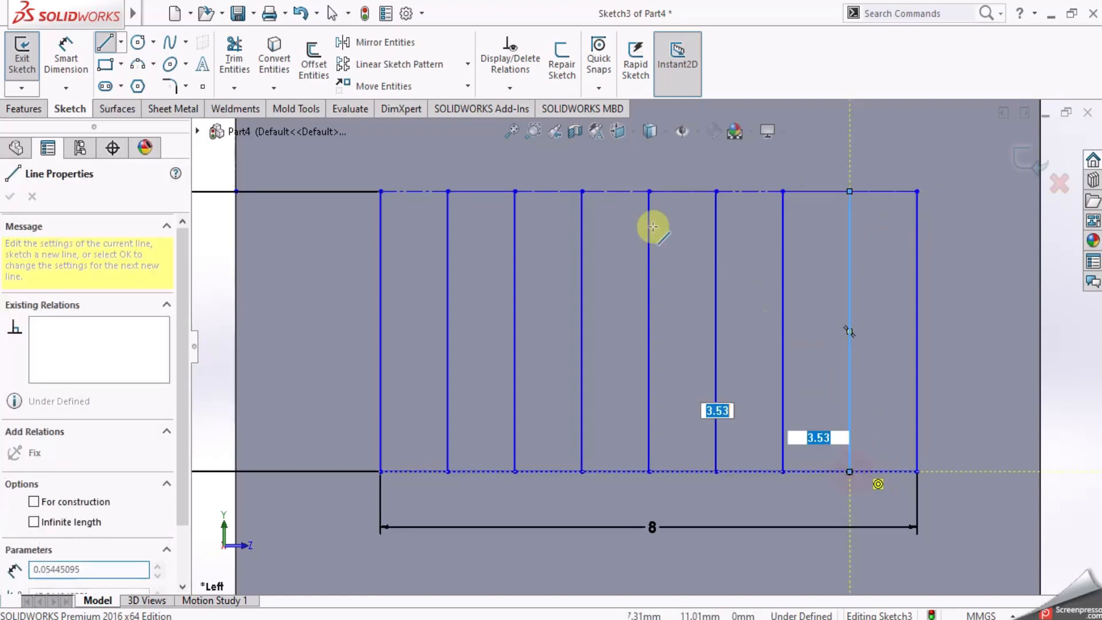
key("Escape")
Trim the rectangle's lower side in the second, fourth, sixth and eighth 1 mm intervals from the left
left_click(225, 50)
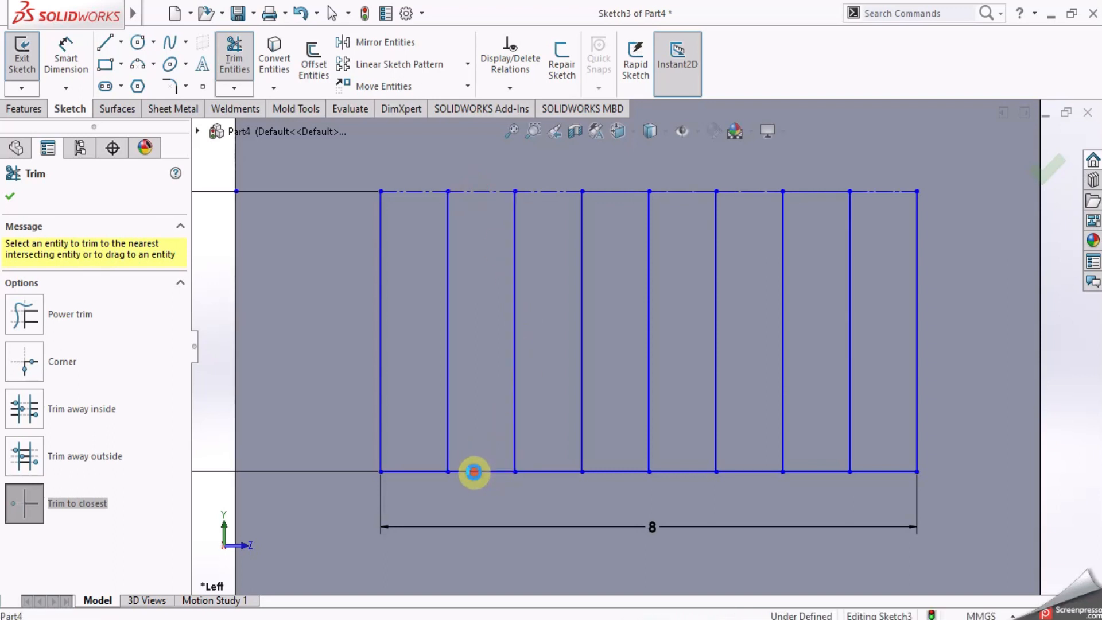
left_click(473, 472)
left_click(597, 334)
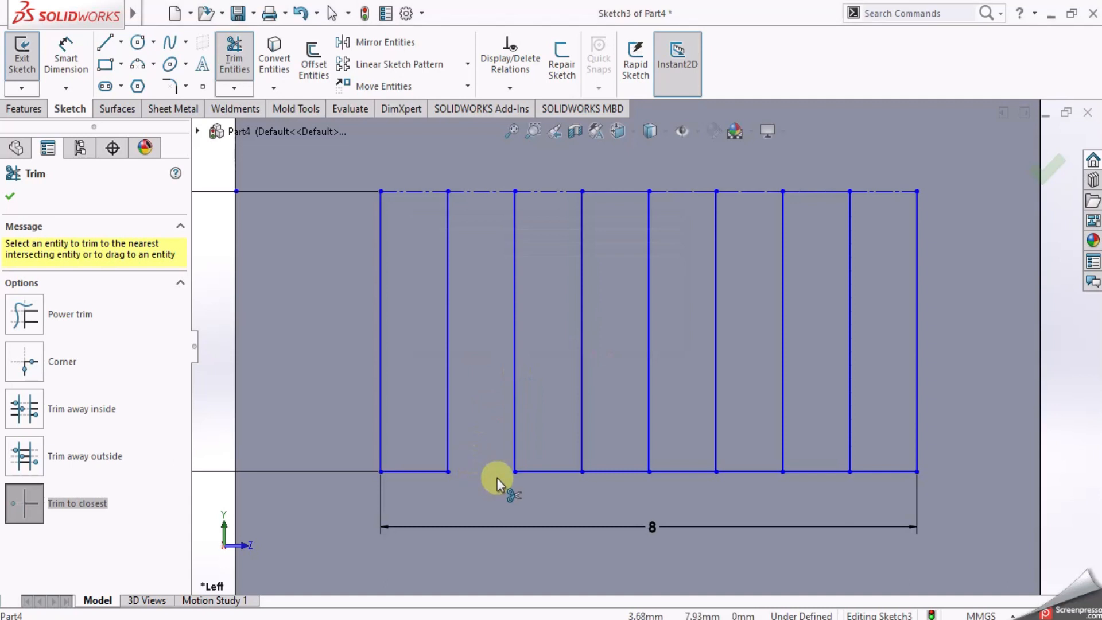
left_click(734, 472)
left_click(873, 471)
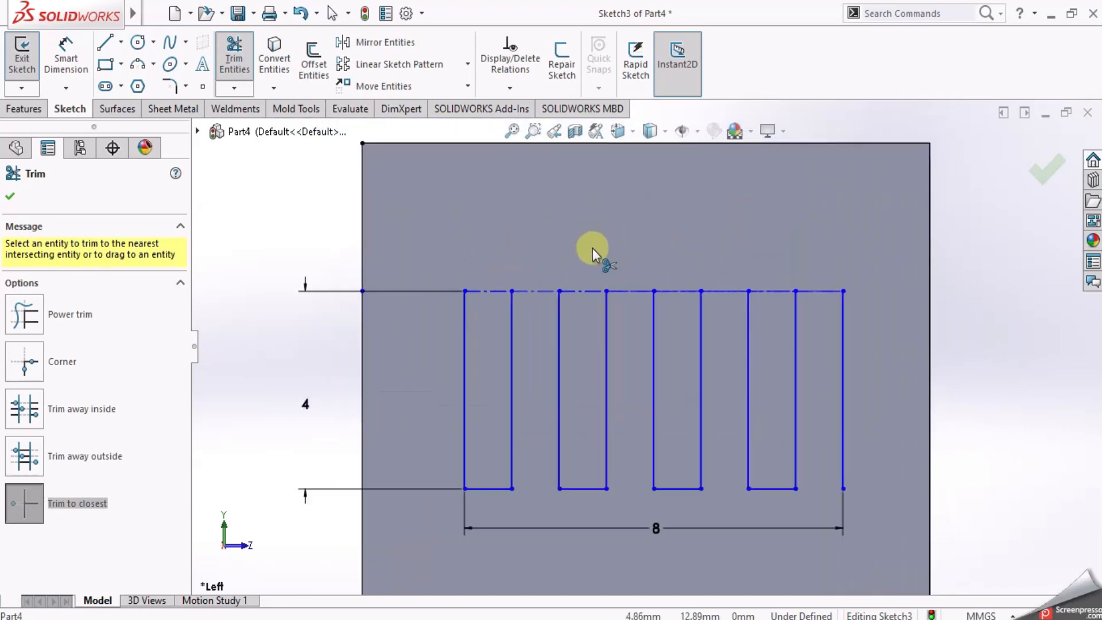
Trim the upper centerline in the second, fourth, sixth and eighth 1 mm intervals, leaving four separate strips
left_click(534, 288)
left_click(728, 294)
left_click(722, 293)
left_click(626, 292)
left_click(804, 291)
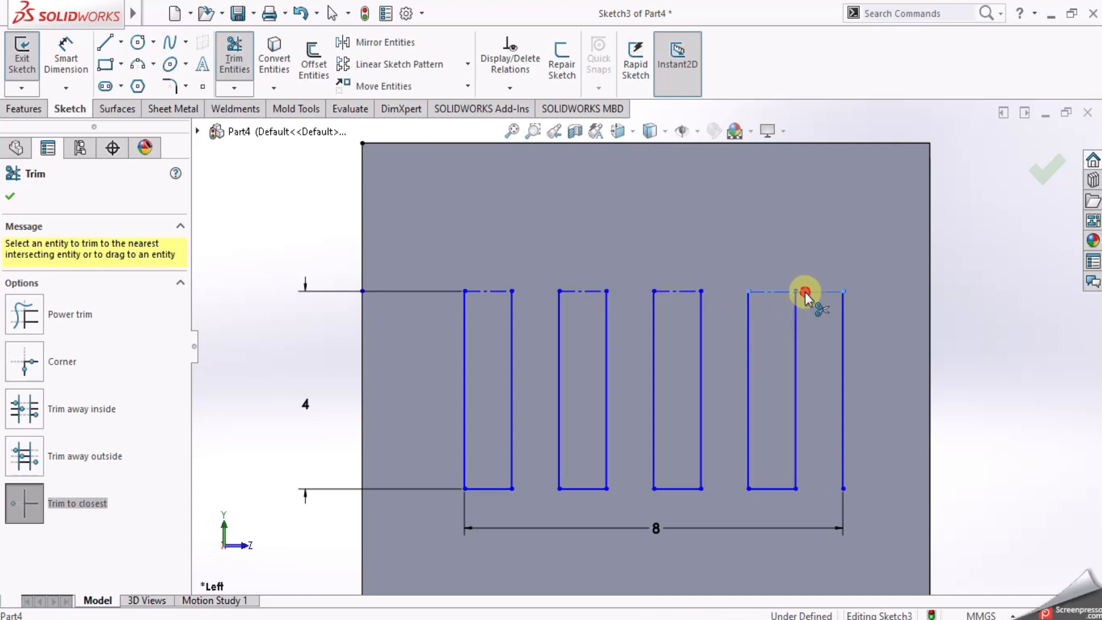
scroll(760, 322, "up", 2)
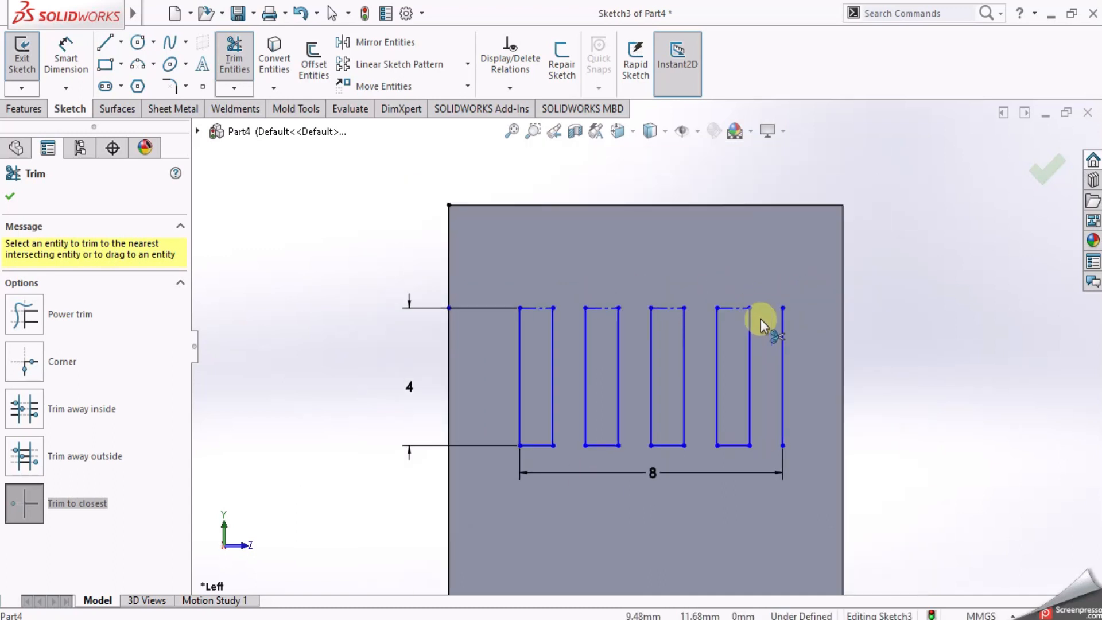
scroll(725, 329, "down", 1)
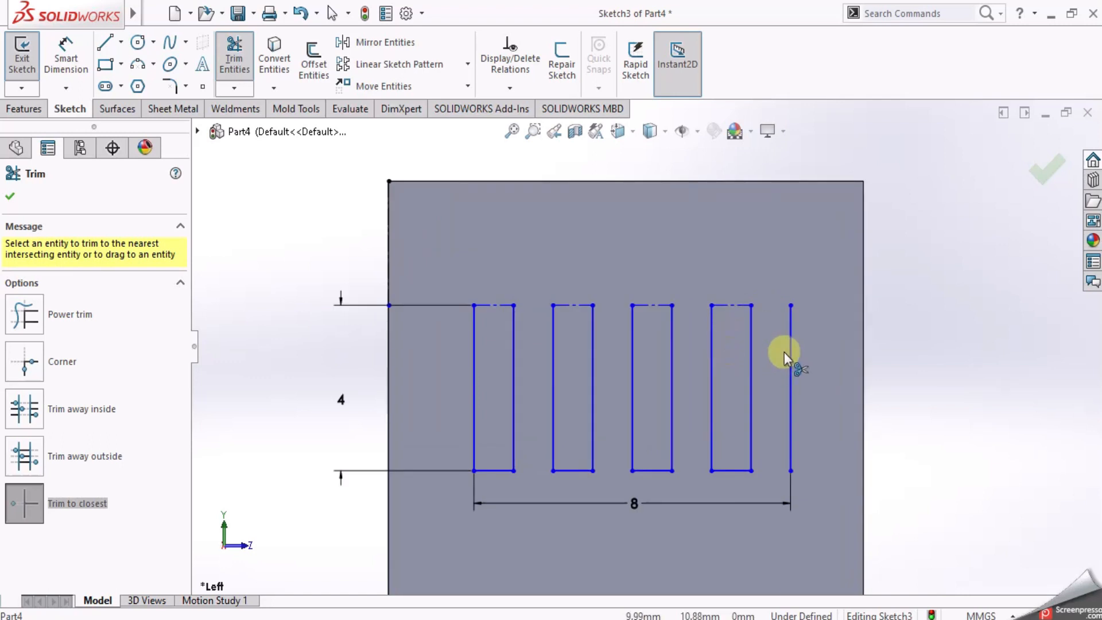
scroll(784, 349, "up", 2)
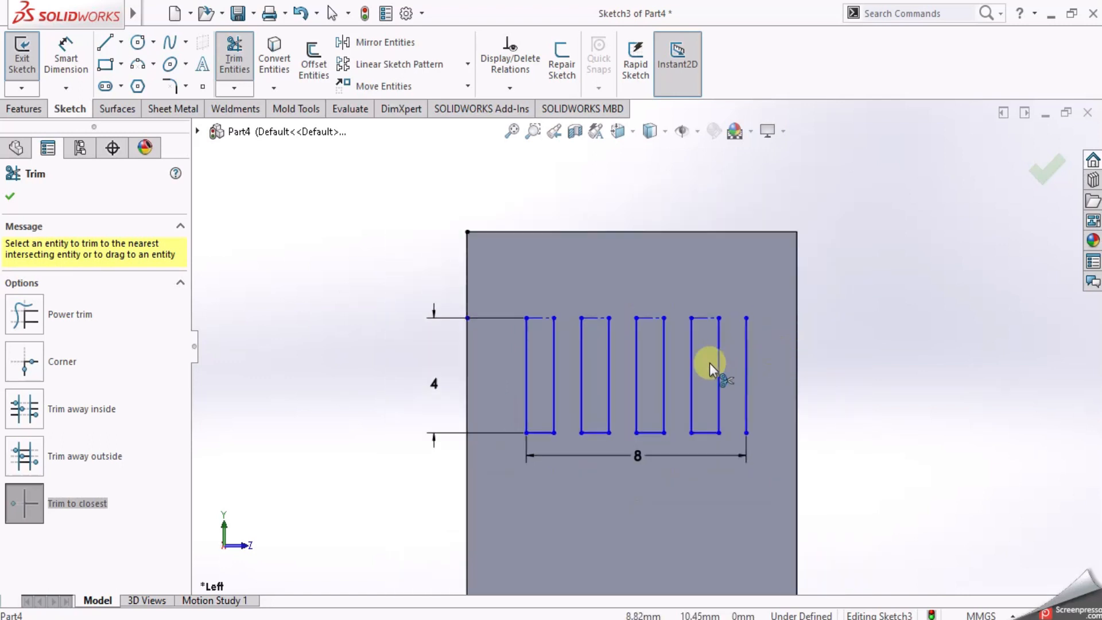
scroll(708, 363, "down", 2)
scroll(501, 360, "down", 2)
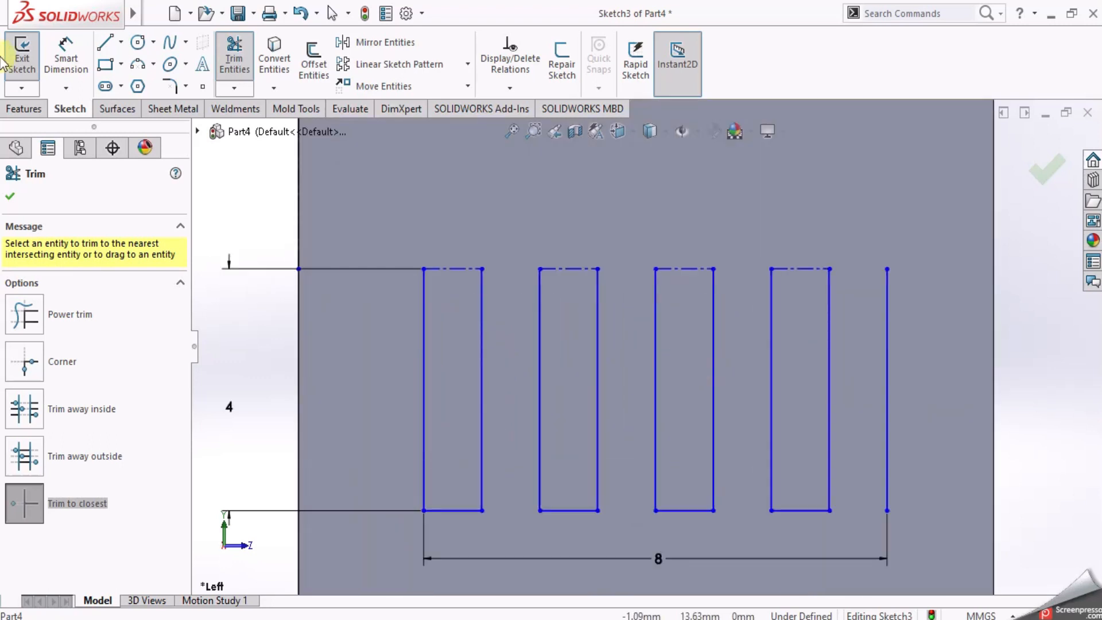
left_click(121, 43)
left_click(129, 64)
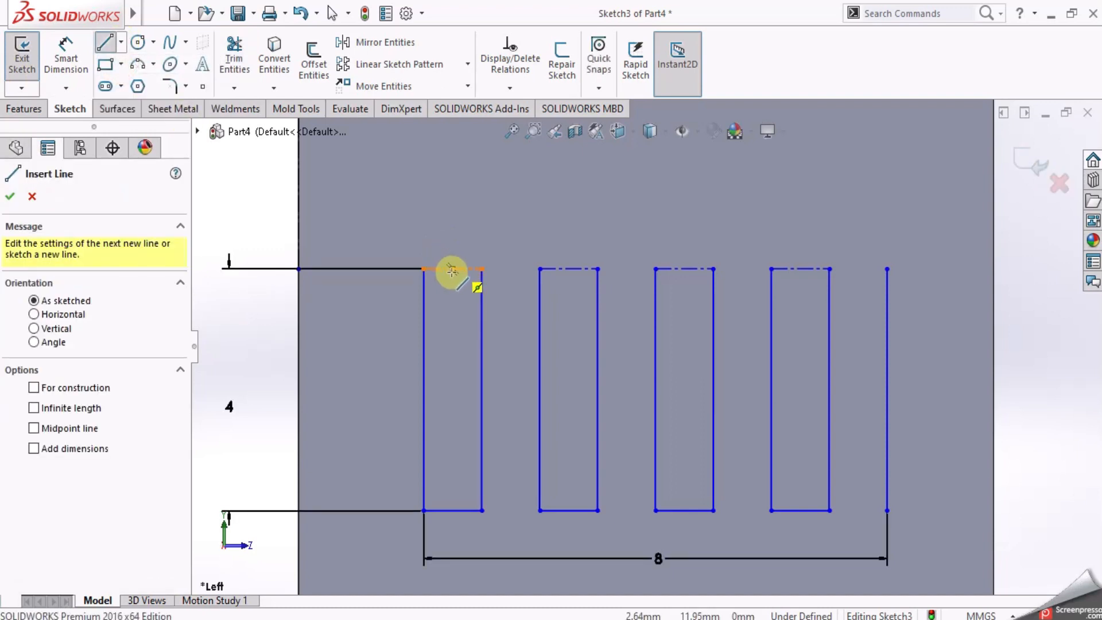
left_click(452, 269)
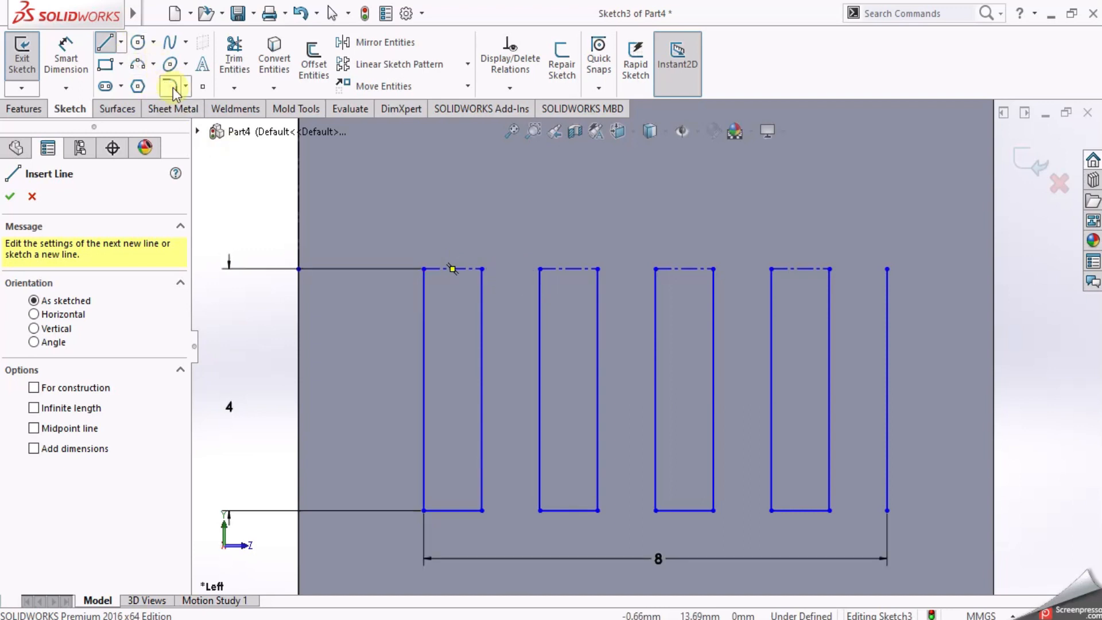
key("Escape")
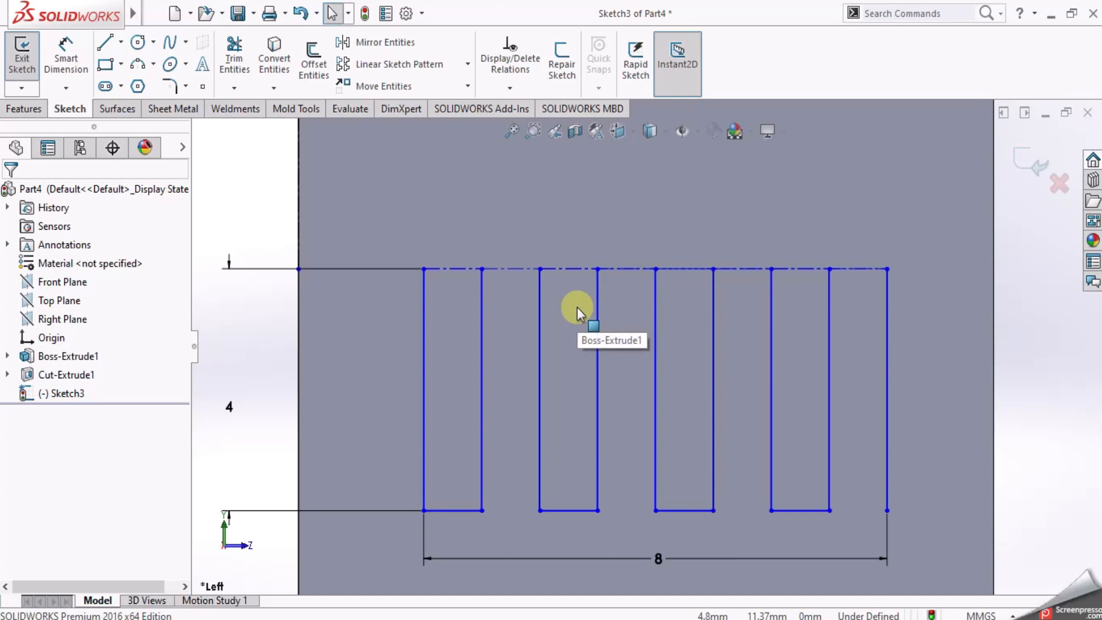
Draw a vertical centerline from the midpoint of the first interval's upper side down to the rectangle's lower side
left_click(121, 42)
left_click(135, 84)
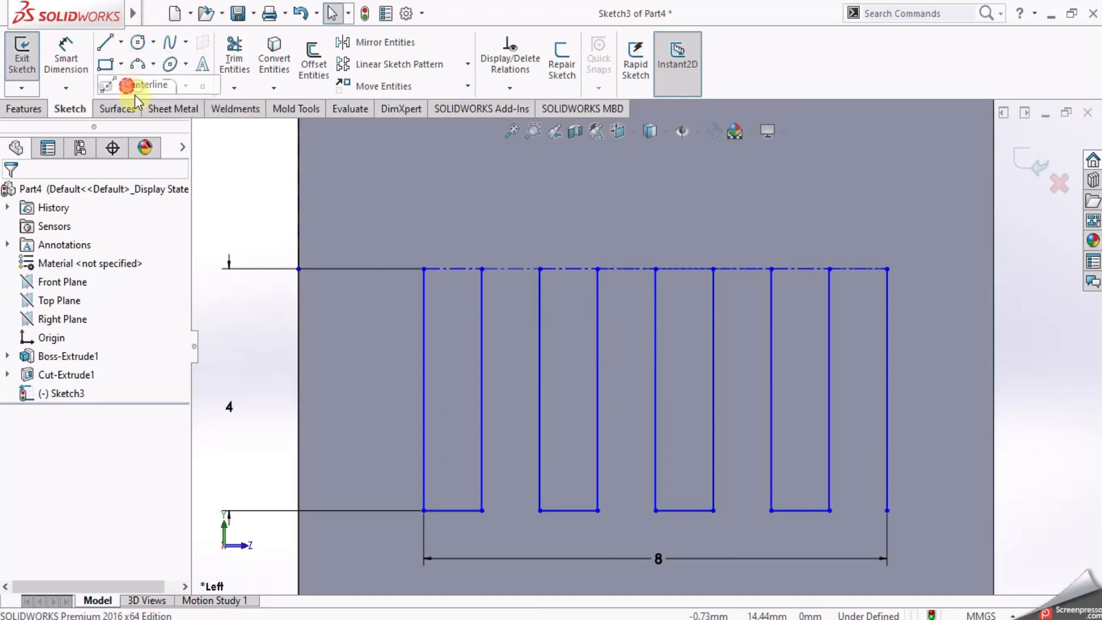
left_click(510, 269)
left_click_drag(453, 269, 452, 510)
left_click(451, 510)
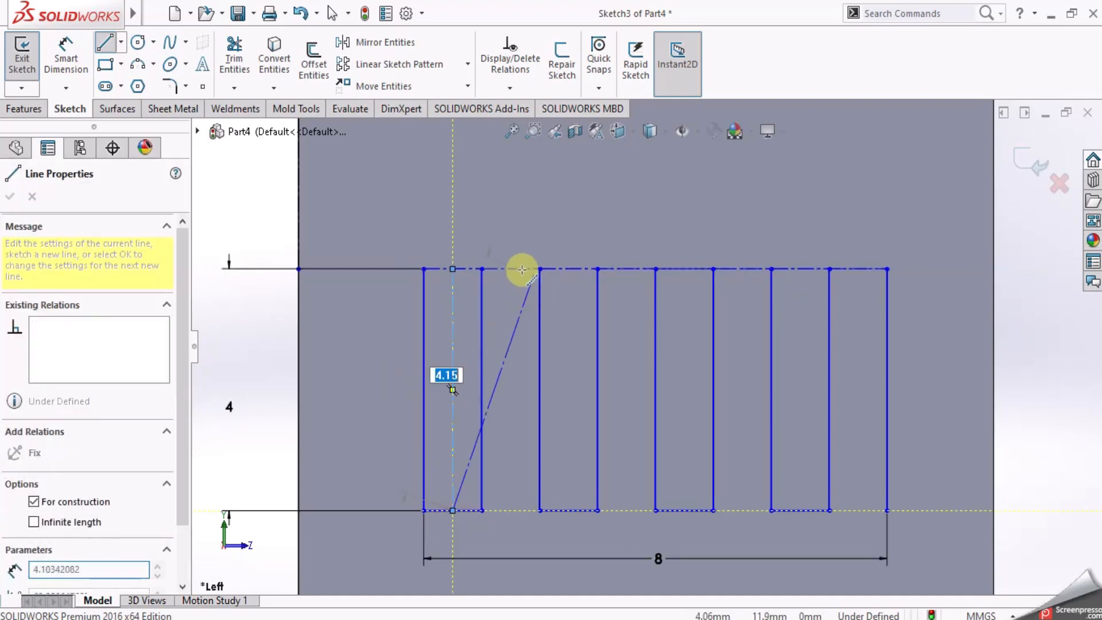
key("Escape")
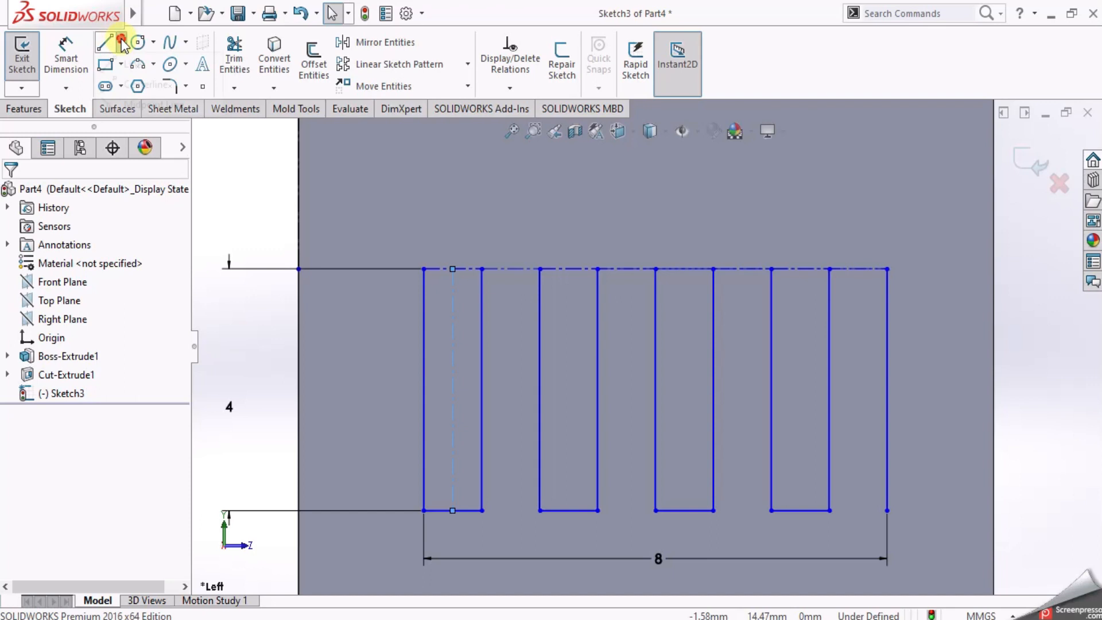
Draw separate vertical lines from the upper midpoints of the second and third 1 mm intervals down to the lower side
left_click(110, 43)
mouse_move(511, 268)
left_mouse_down()
mouse_move(495, 458)
mouse_move(510, 510)
left_mouse_up()
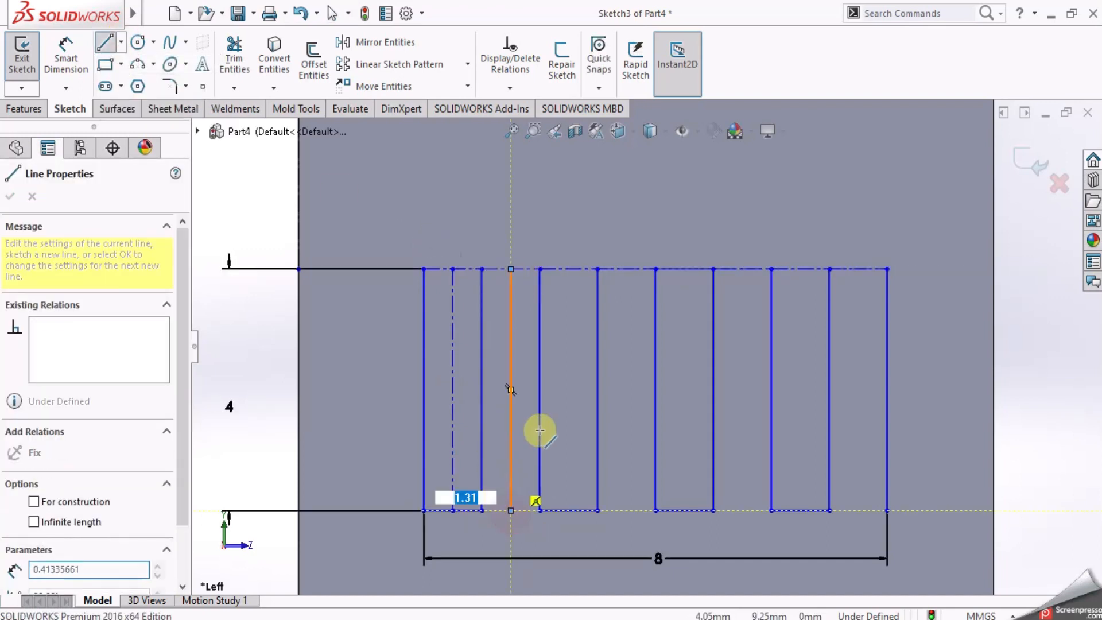
key("Escape")
left_click(123, 44)
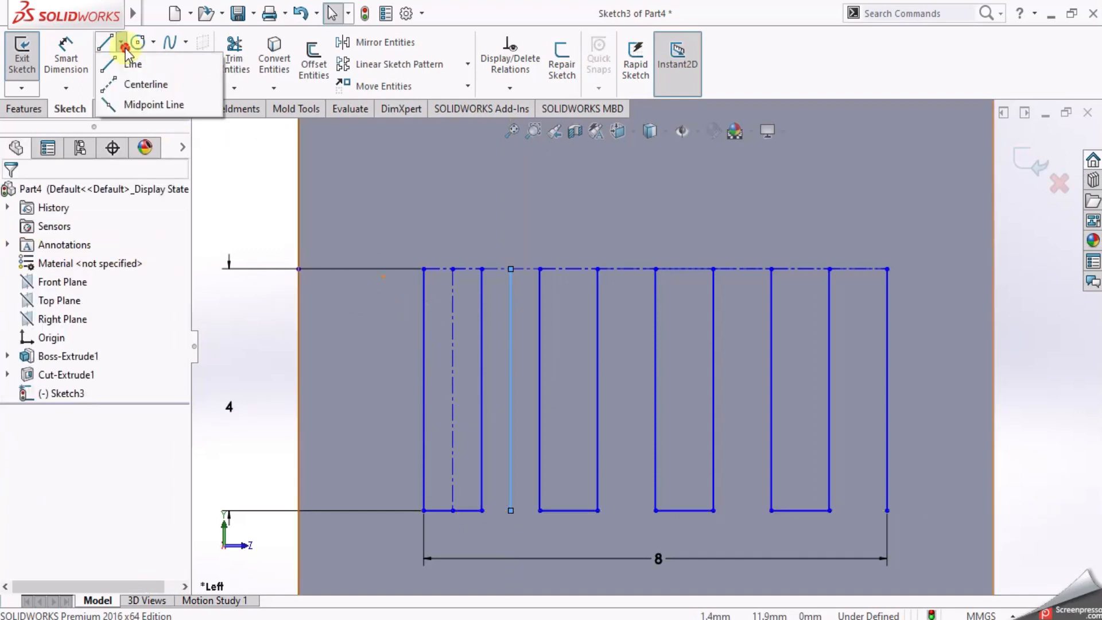
left_click(132, 64)
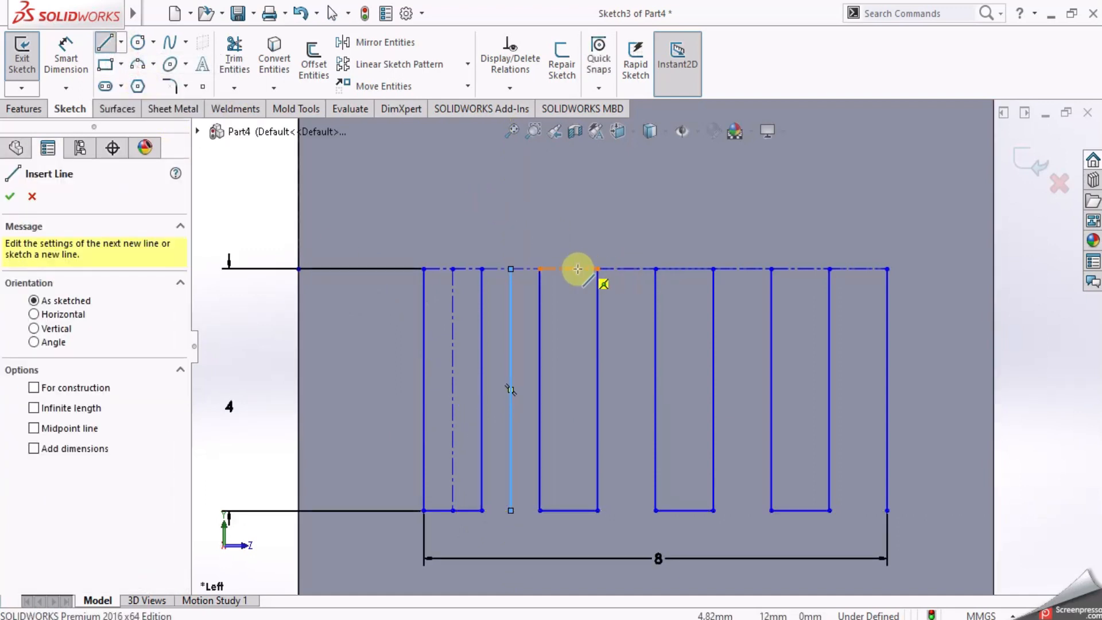
left_click_drag(568, 269, 568, 510)
key("Escape")
Draw separate vertical lines from the upper midpoints of the fourth and fifth 1 mm intervals down to the lower side
left_click(121, 42)
left_click(138, 63)
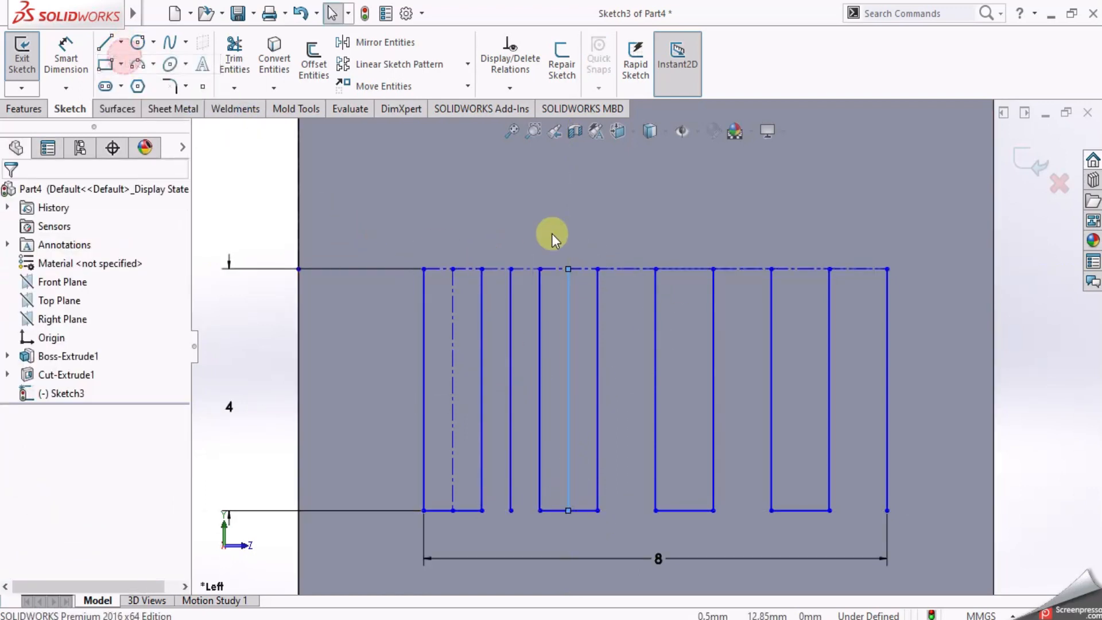
left_click(626, 269)
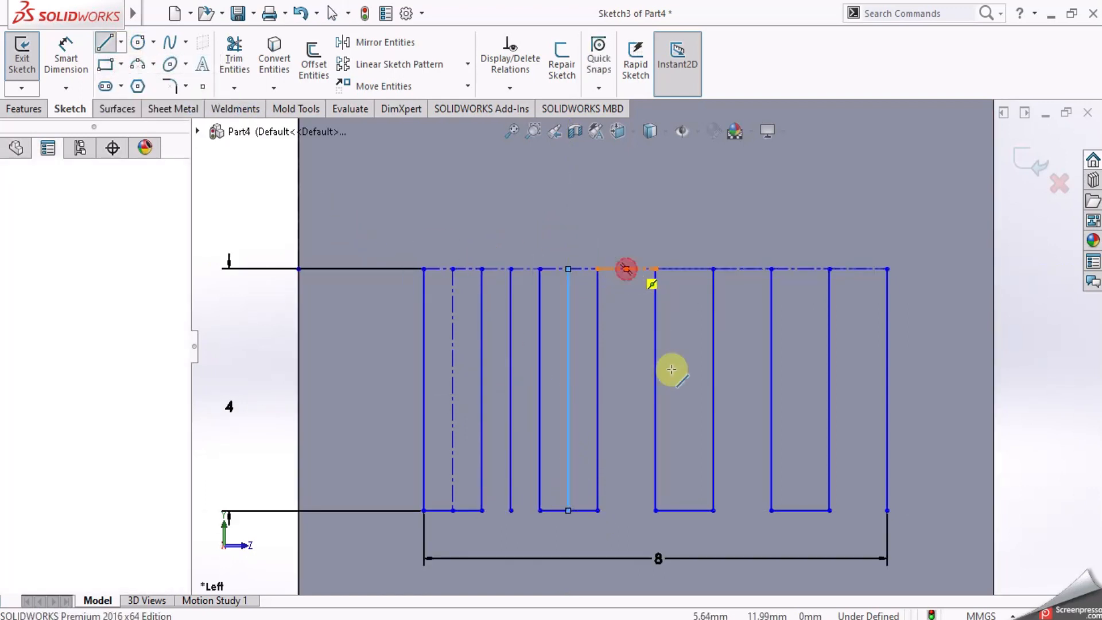
left_click(626, 510)
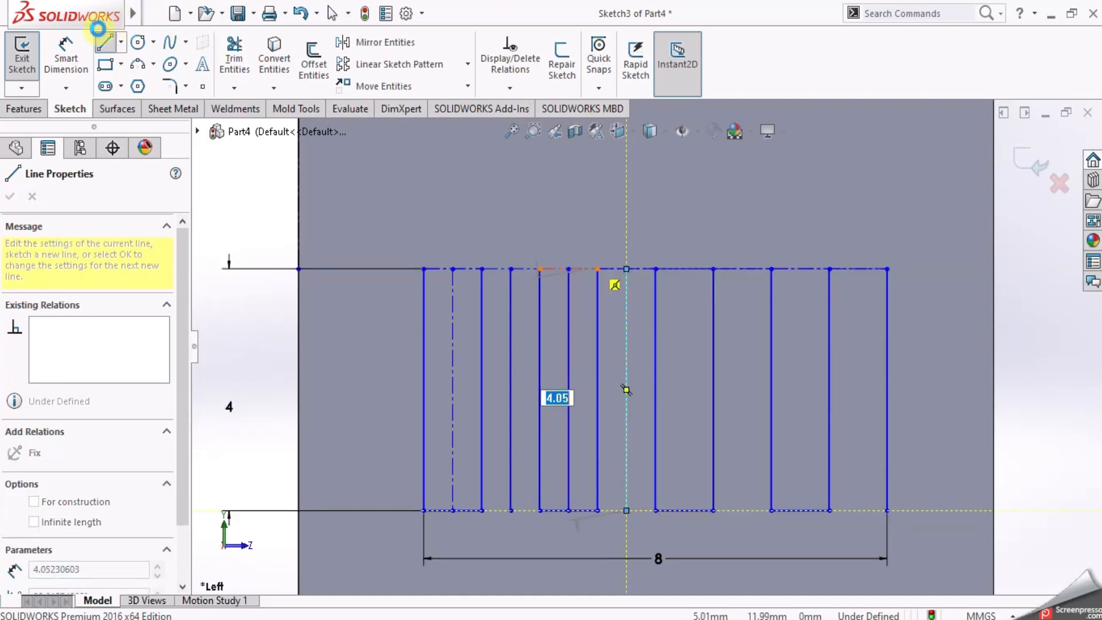
key("Escape")
left_click(121, 42)
left_click(131, 63)
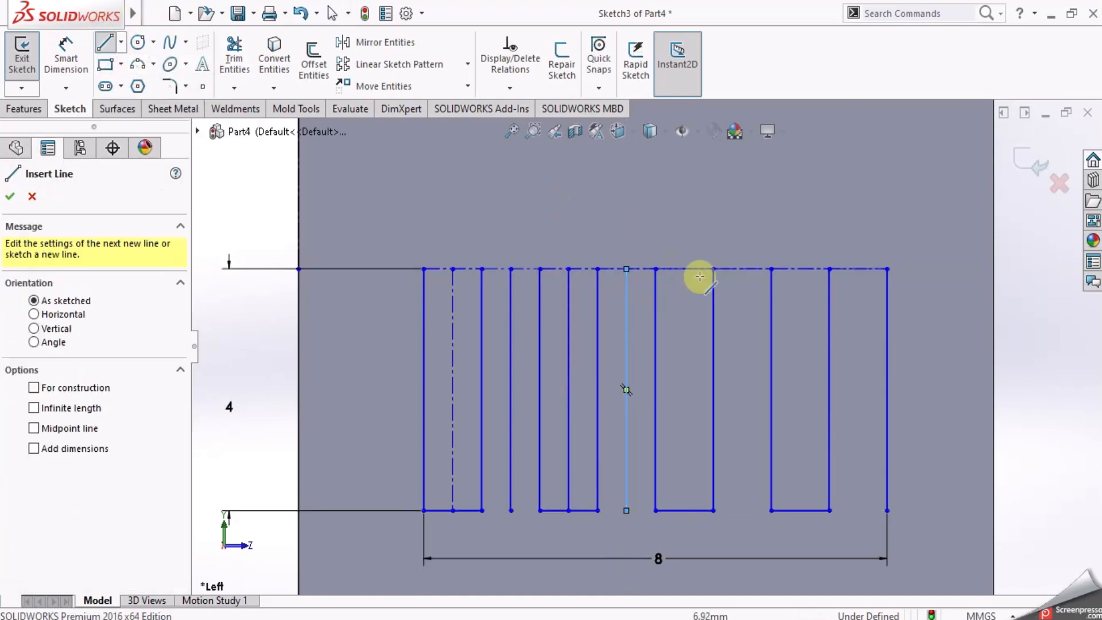
left_click(685, 268)
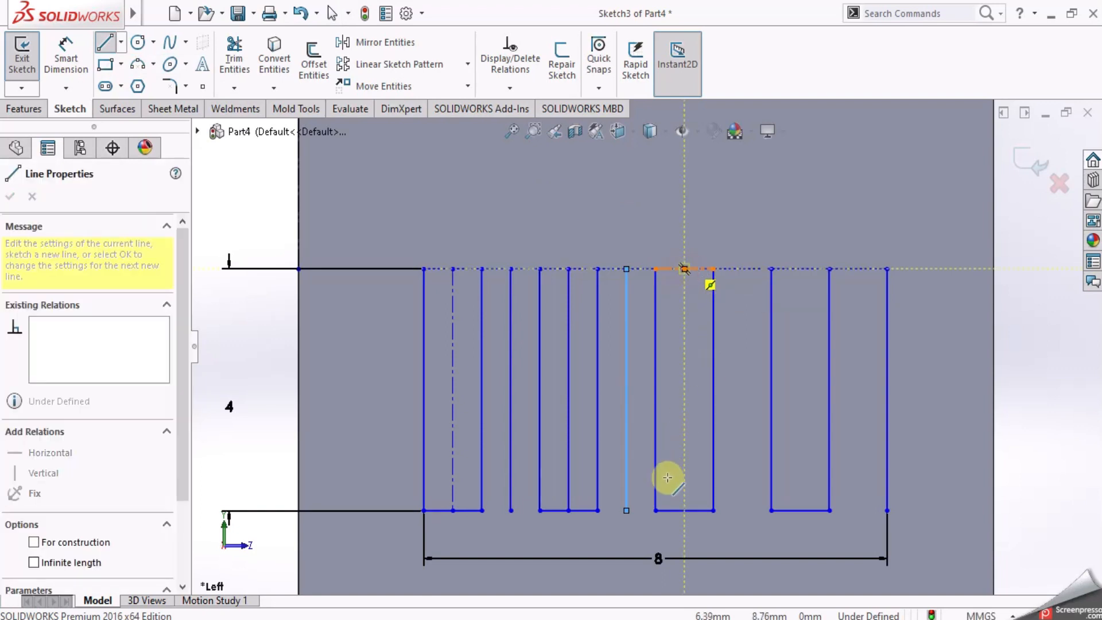
left_click(685, 510)
key("Escape")
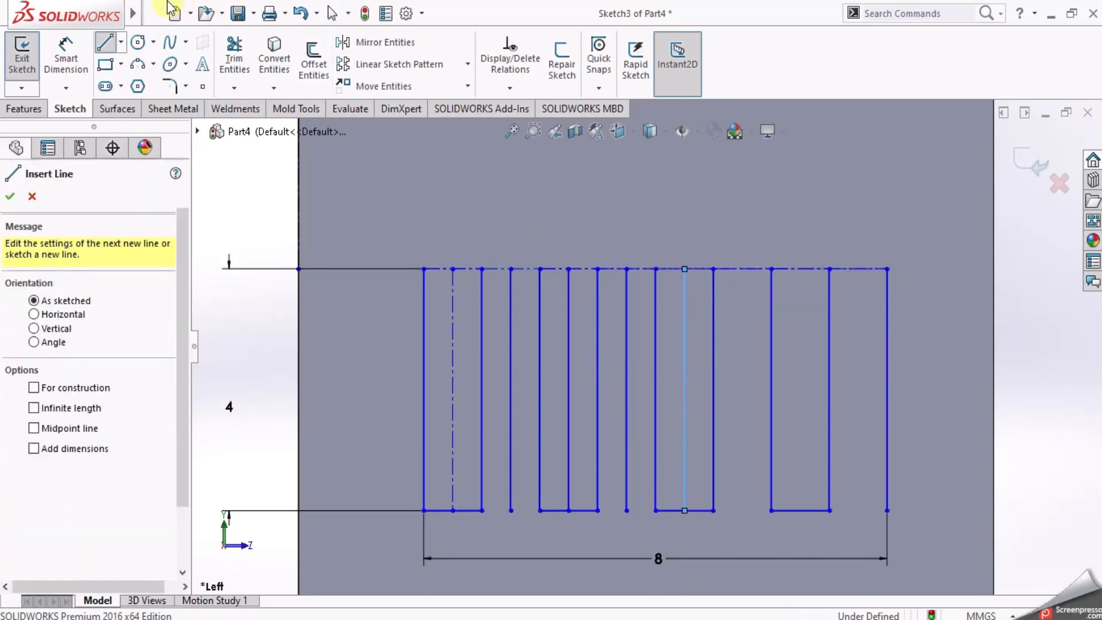
key("Escape")
Draw separate vertical lines from the upper midpoints of the sixth and seventh 1 mm intervals down to the lower side
left_click(121, 42)
left_click(130, 63)
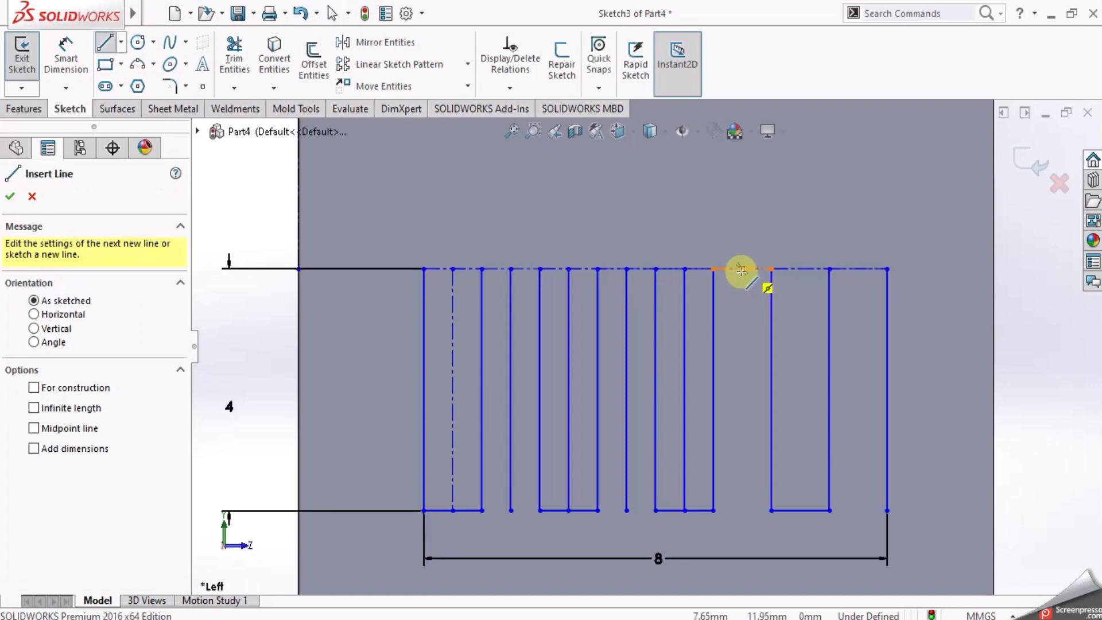
left_click(742, 268)
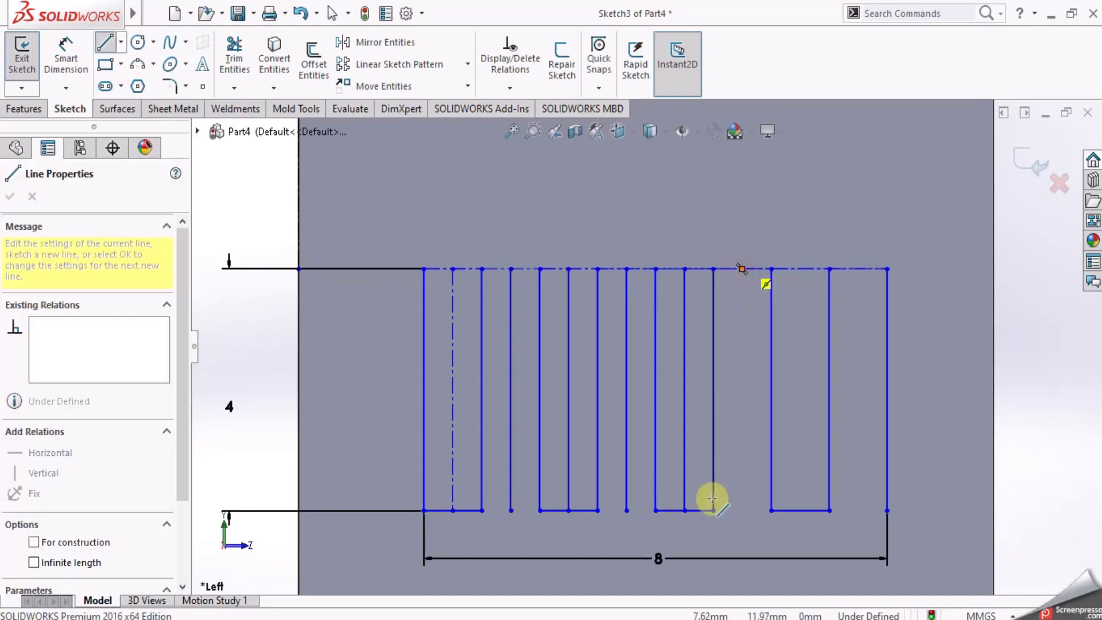
left_click(741, 510)
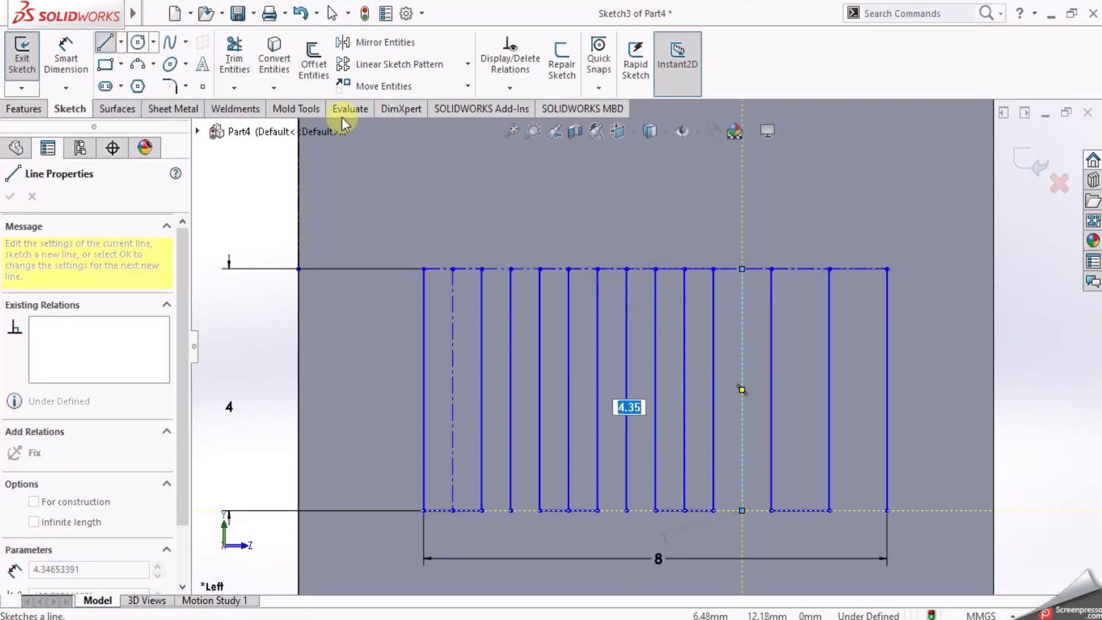
key("Escape")
key("Escape")
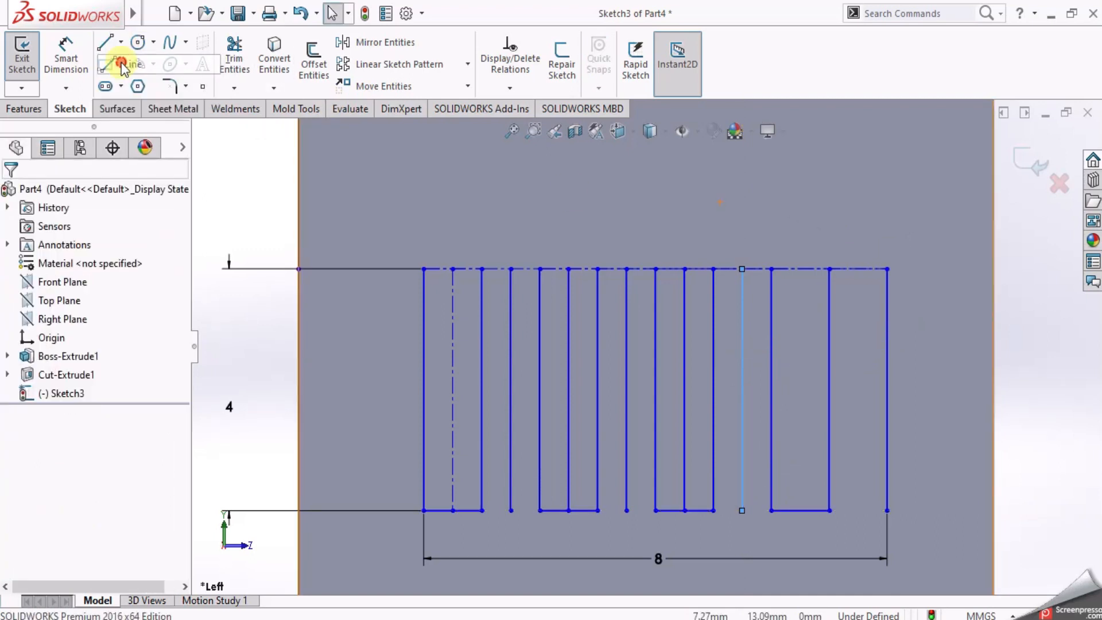
left_click(104, 42)
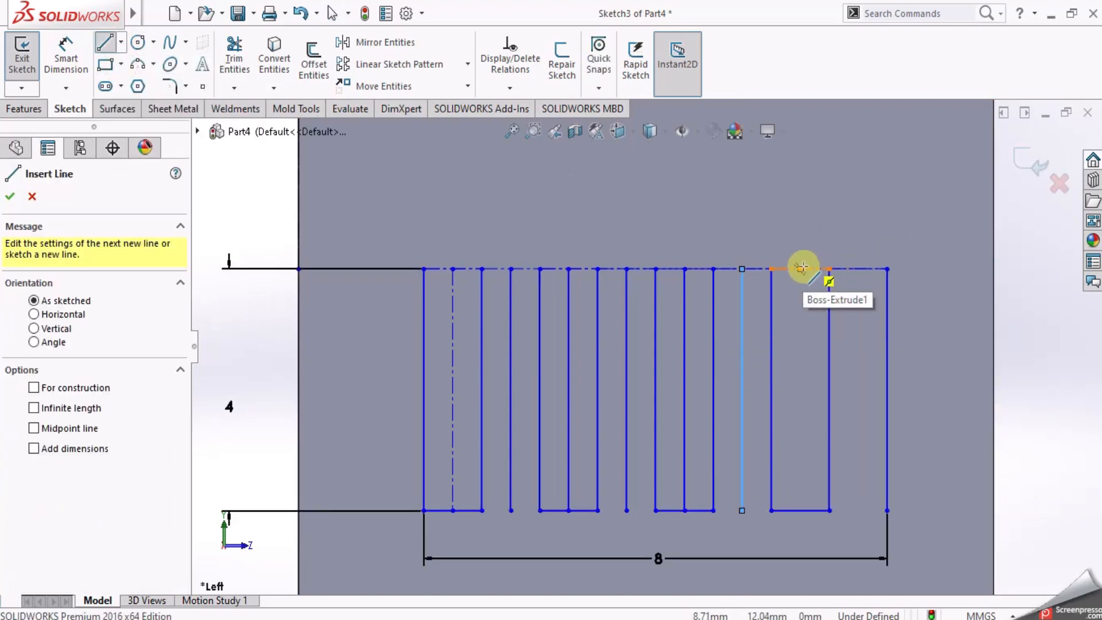
left_click(801, 269)
left_click(799, 509)
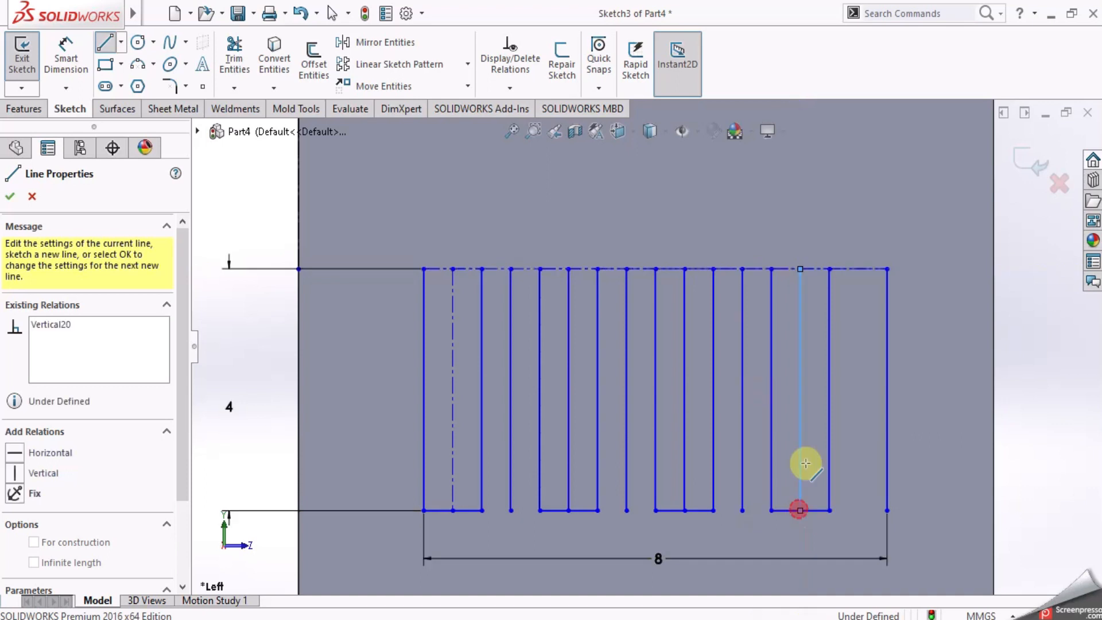
key("Escape")
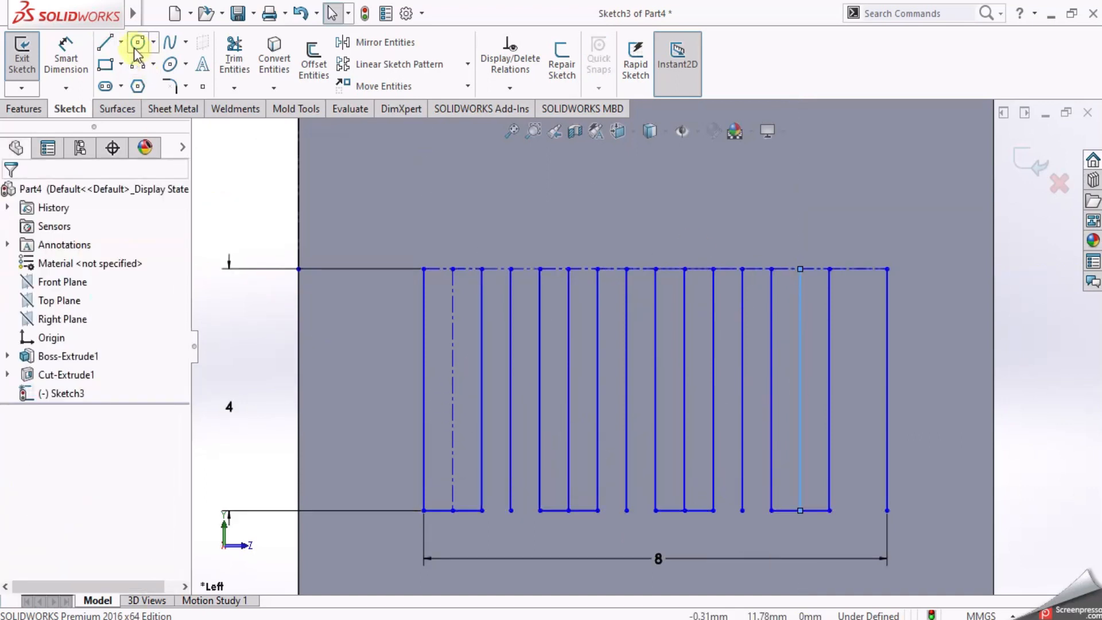
Draw a vertical line from the upper midpoint of the eighth 1 mm interval down to the lower side
left_click(121, 42)
left_click(117, 63)
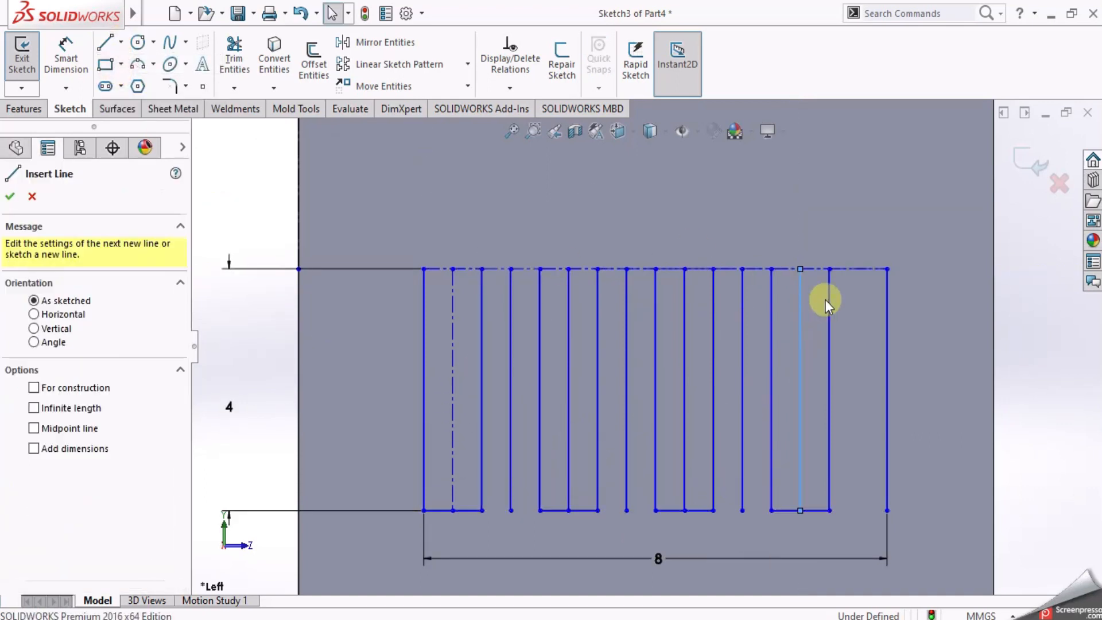
left_click(858, 269)
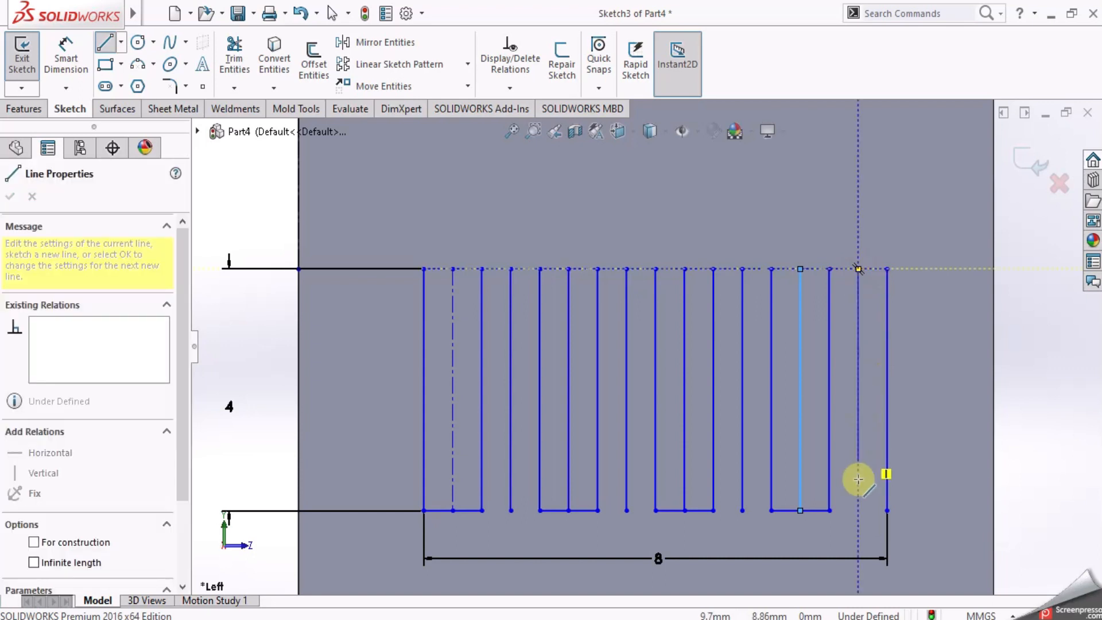
left_click(858, 510)
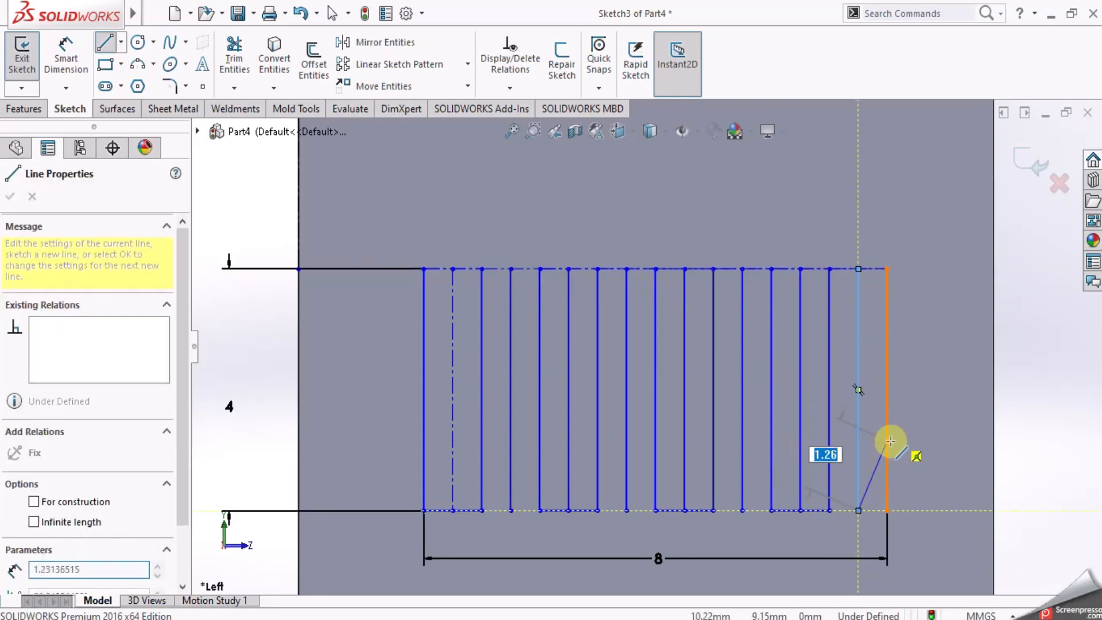
key("Escape")
key("Escape")
Trim both halves of the lower side in the third, fifth and seventh 1 mm intervals from the left, accepting the relation deletions
left_click(234, 57)
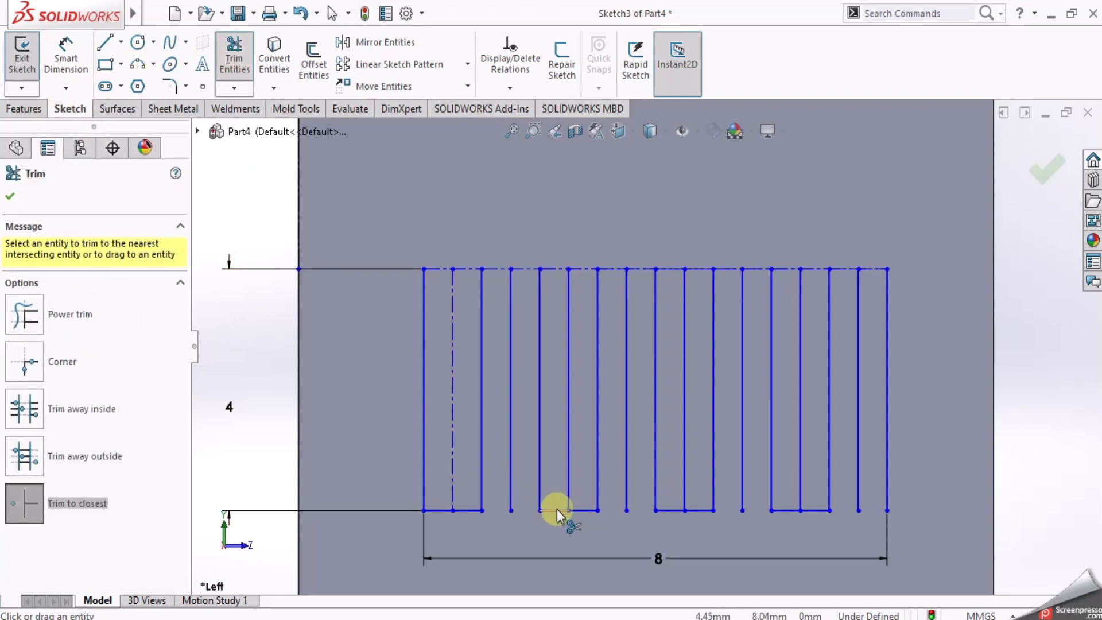
left_click(557, 509)
left_click(591, 333)
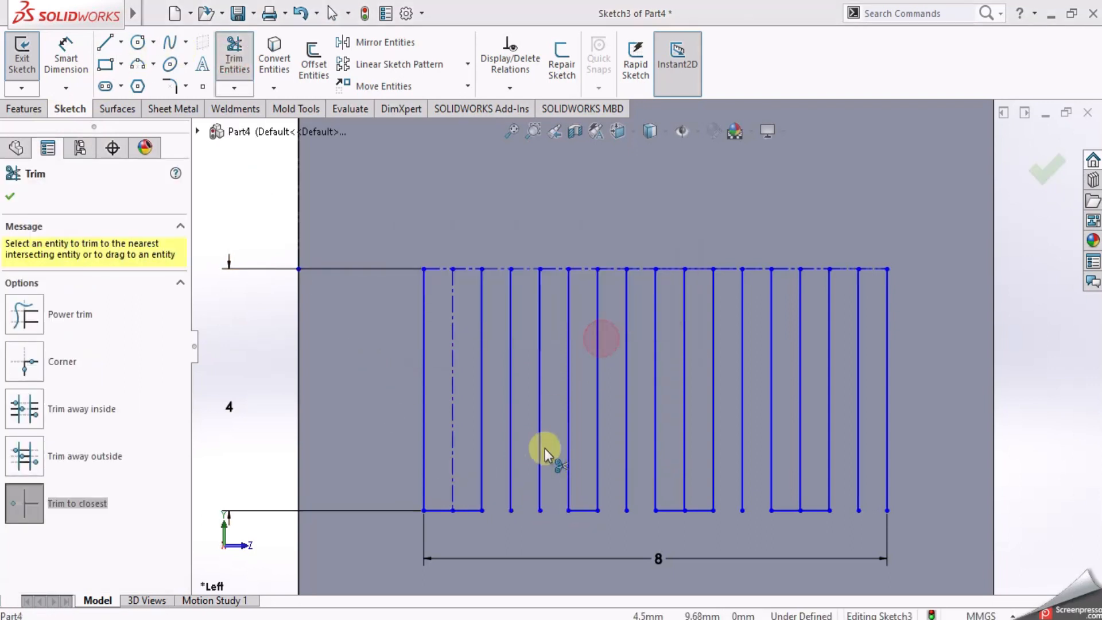
left_click(574, 510)
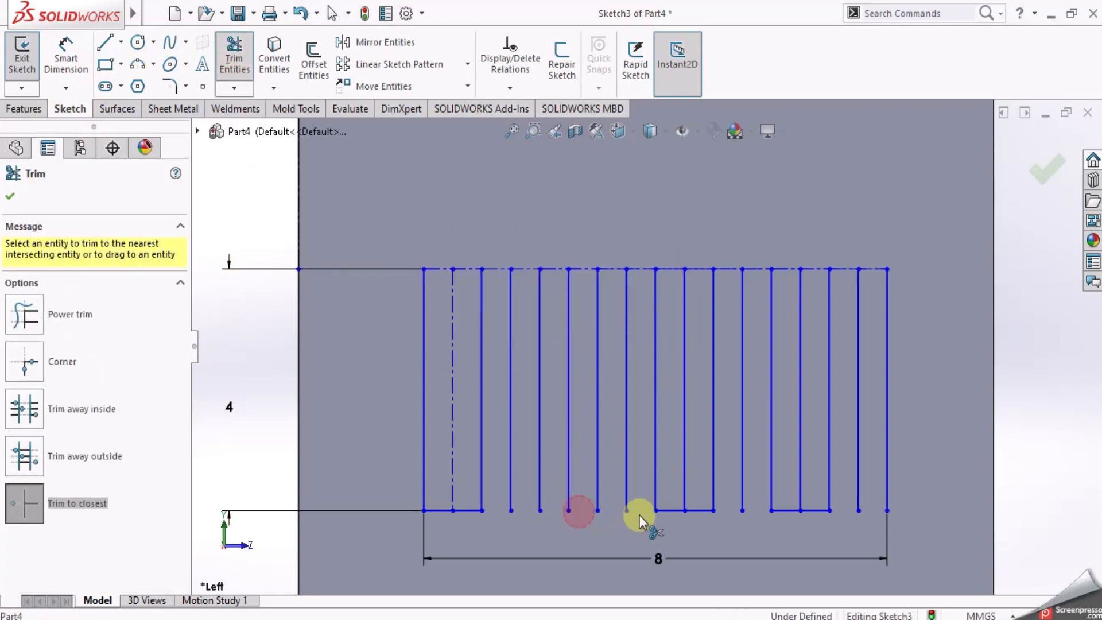
left_click(674, 509)
left_click(592, 333)
left_click(805, 510)
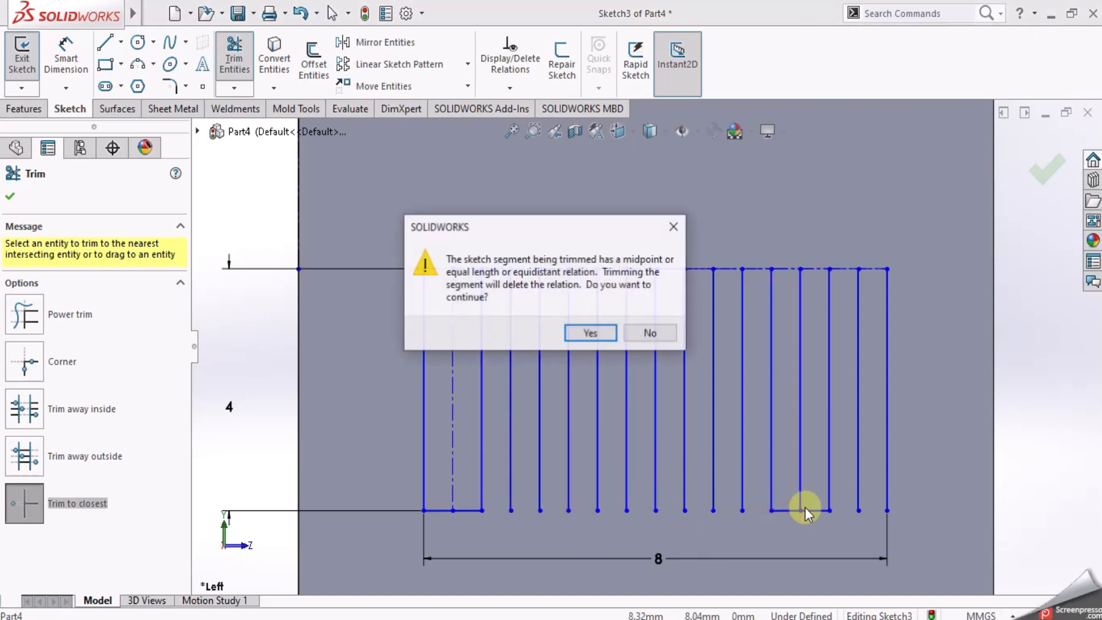
left_click(591, 333)
left_click(812, 511)
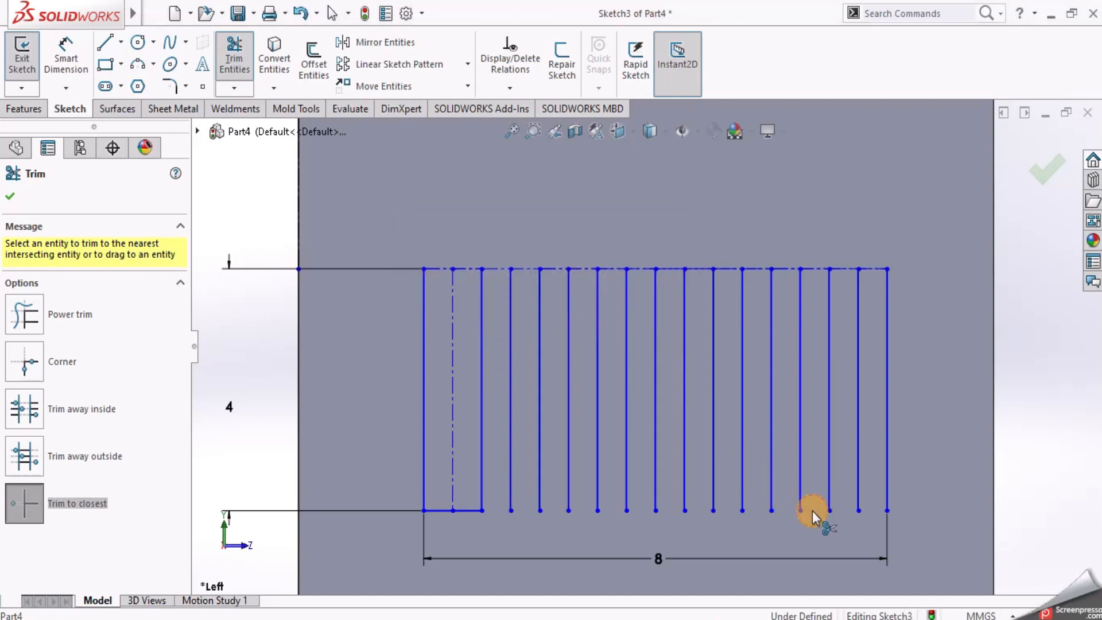
Trim pieces of the upper construction line, beginning with the first two 1 mm intervals, and accept each relation deletion
left_click(436, 268)
left_click(591, 333)
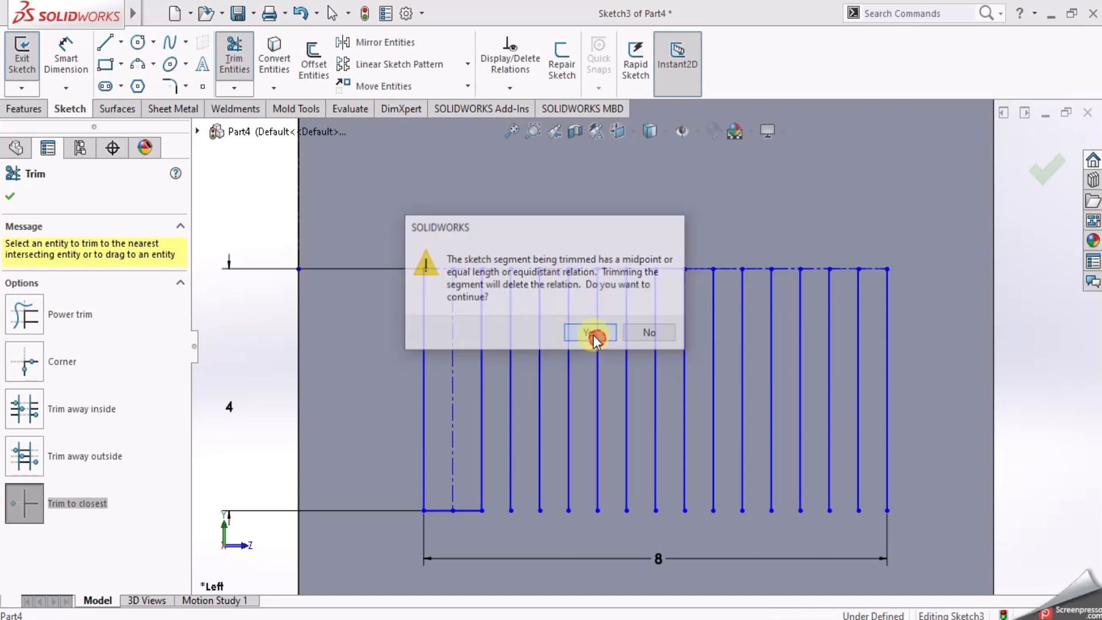
left_click(493, 268)
left_click(568, 332)
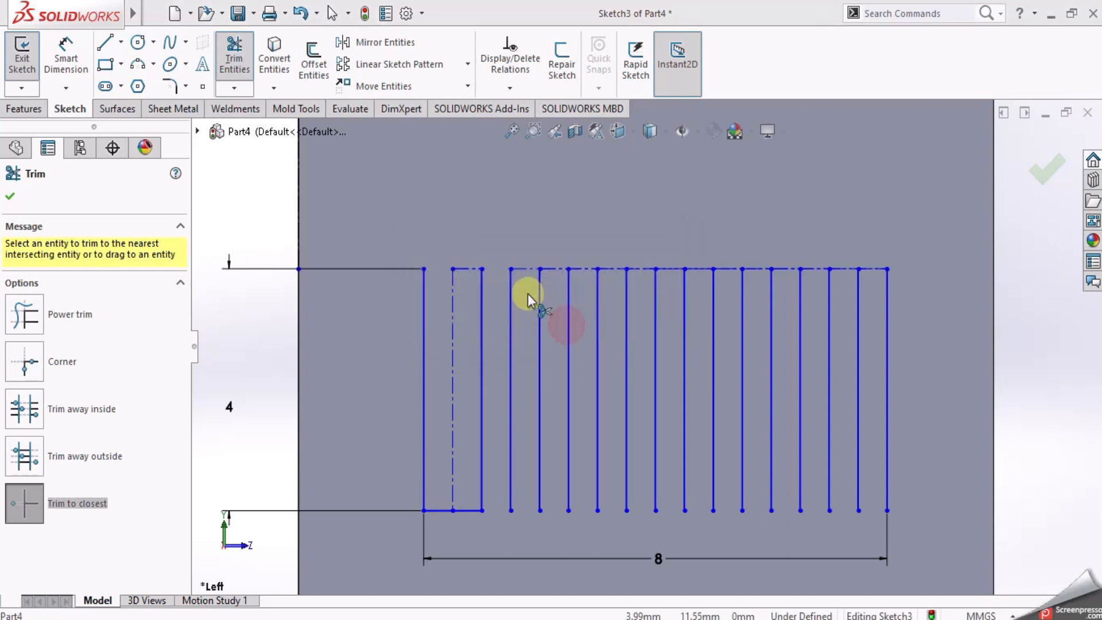
left_click(548, 269)
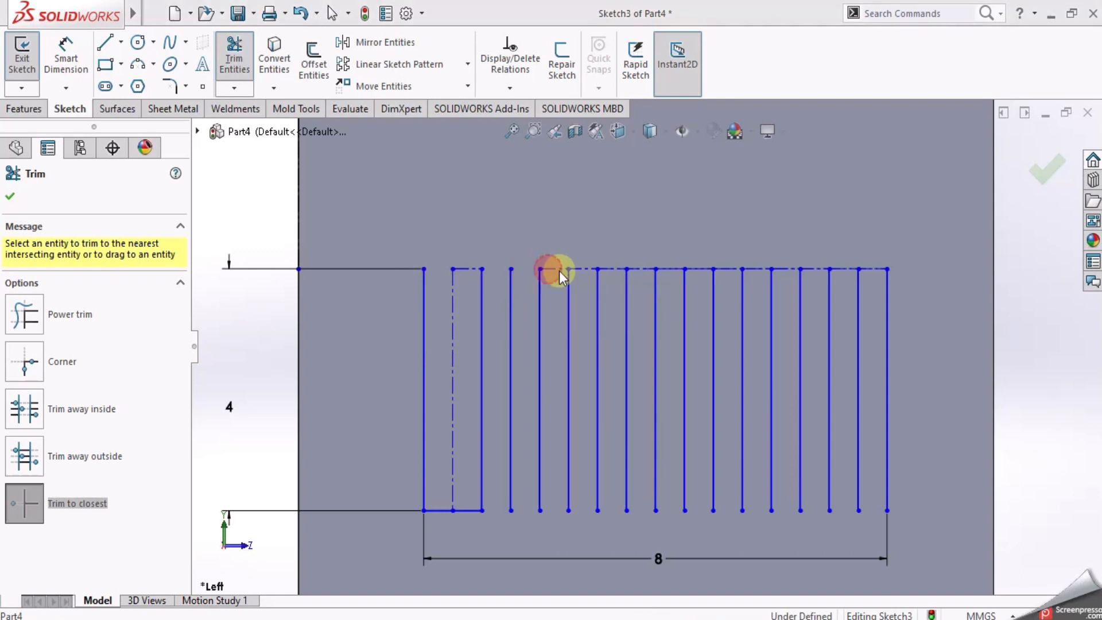
left_click(591, 334)
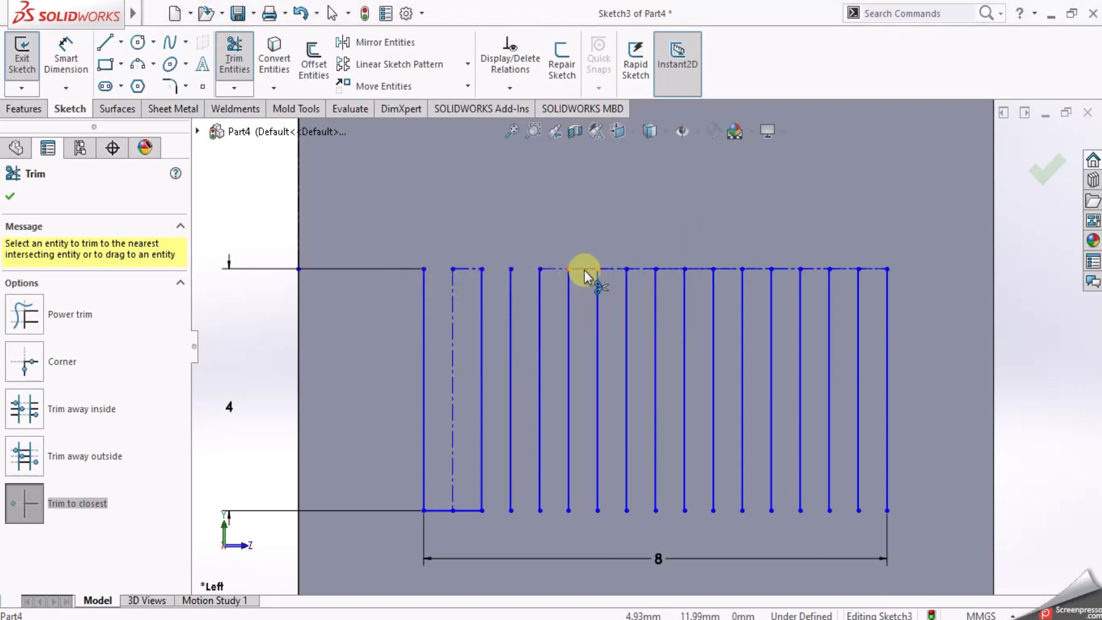
left_click(611, 270)
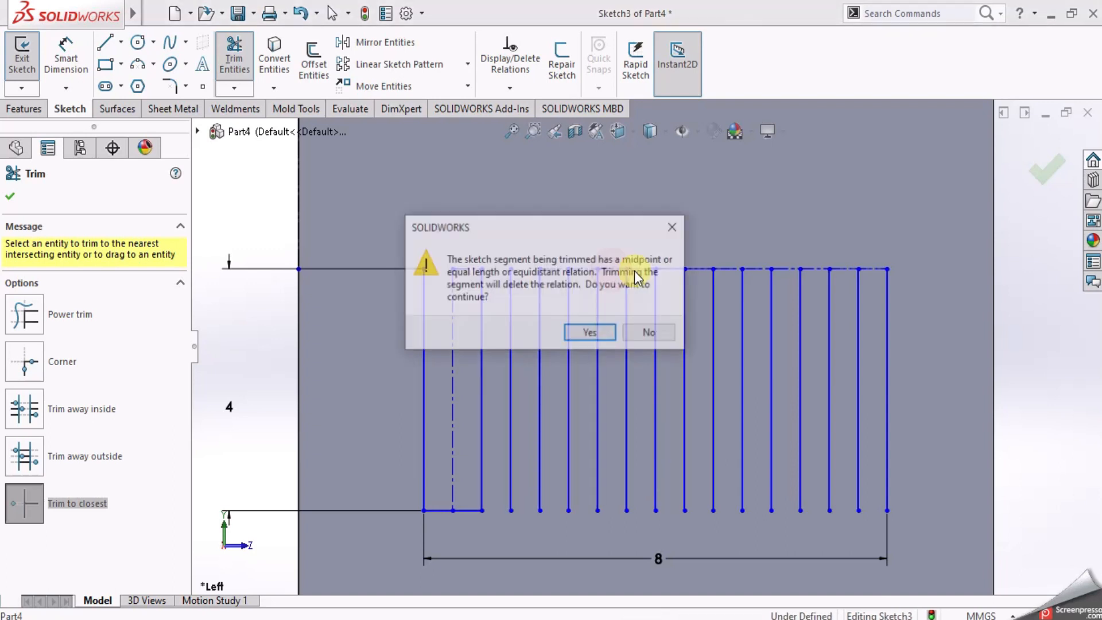
left_click(599, 322)
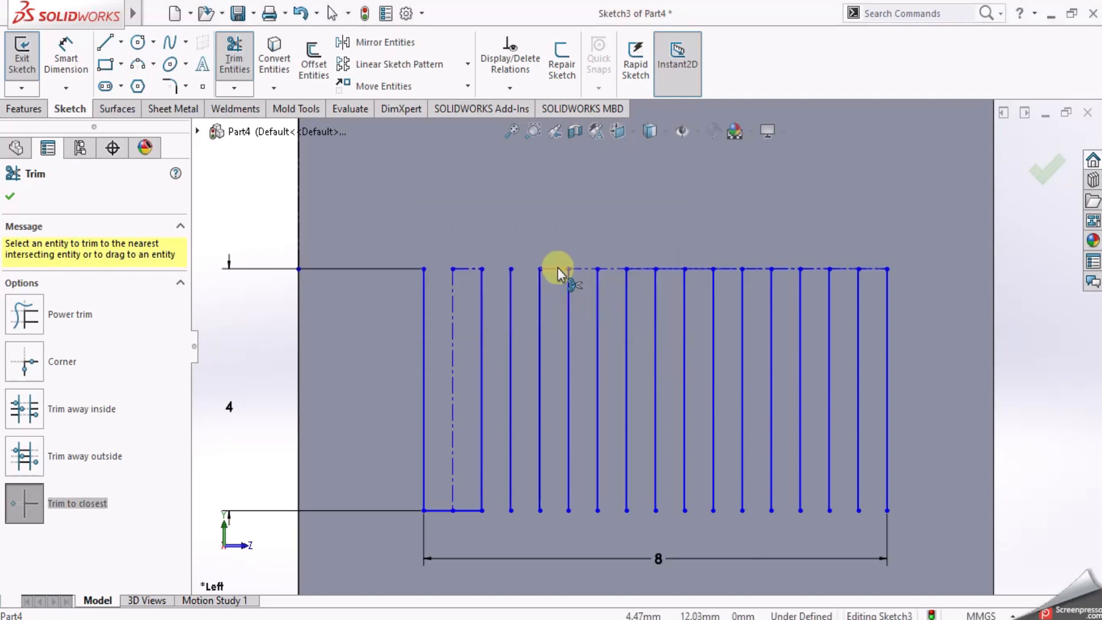
Trim further pieces of the upper construction line between the third and seventh 1 mm intervals, accepting the relation deletions
left_click(675, 269)
left_click(586, 330)
left_click(696, 270)
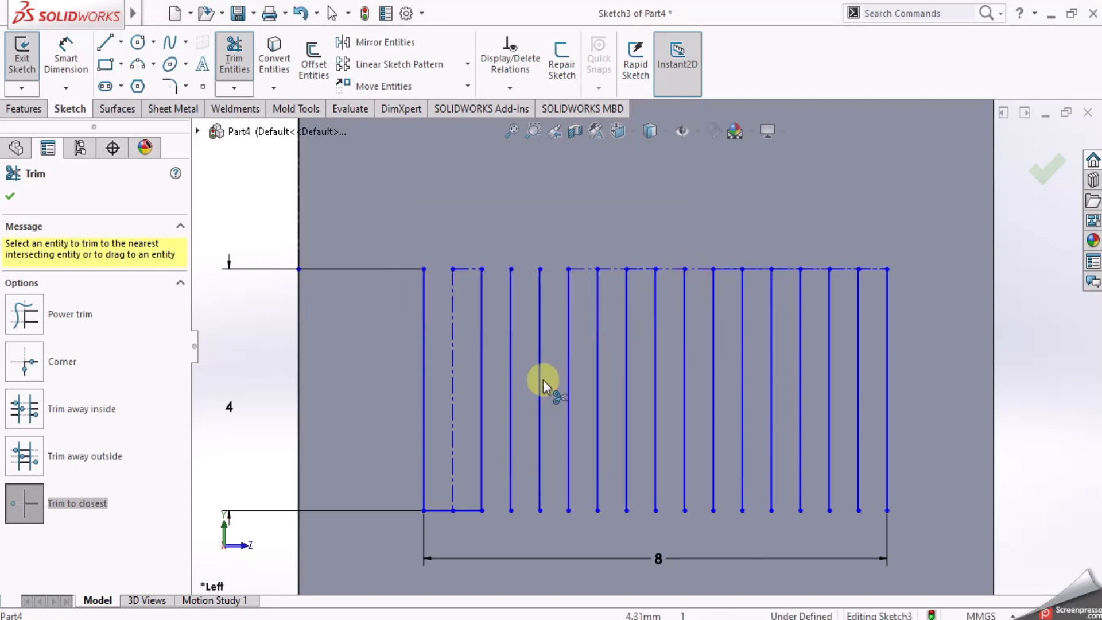
left_click(729, 270)
left_click(594, 329)
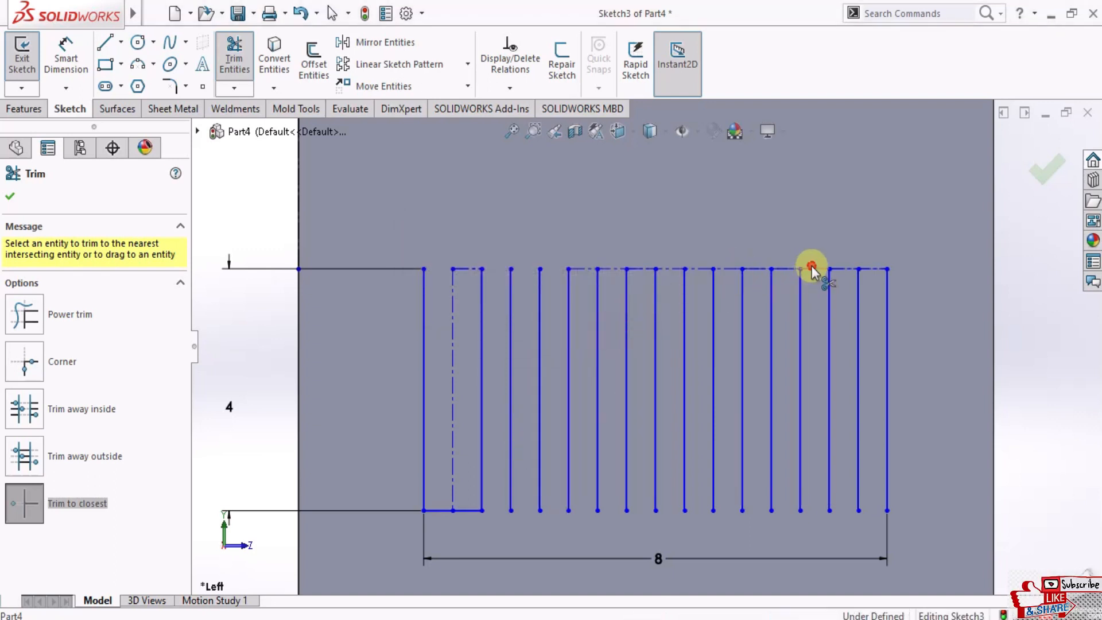
left_click(811, 269)
left_click(589, 330)
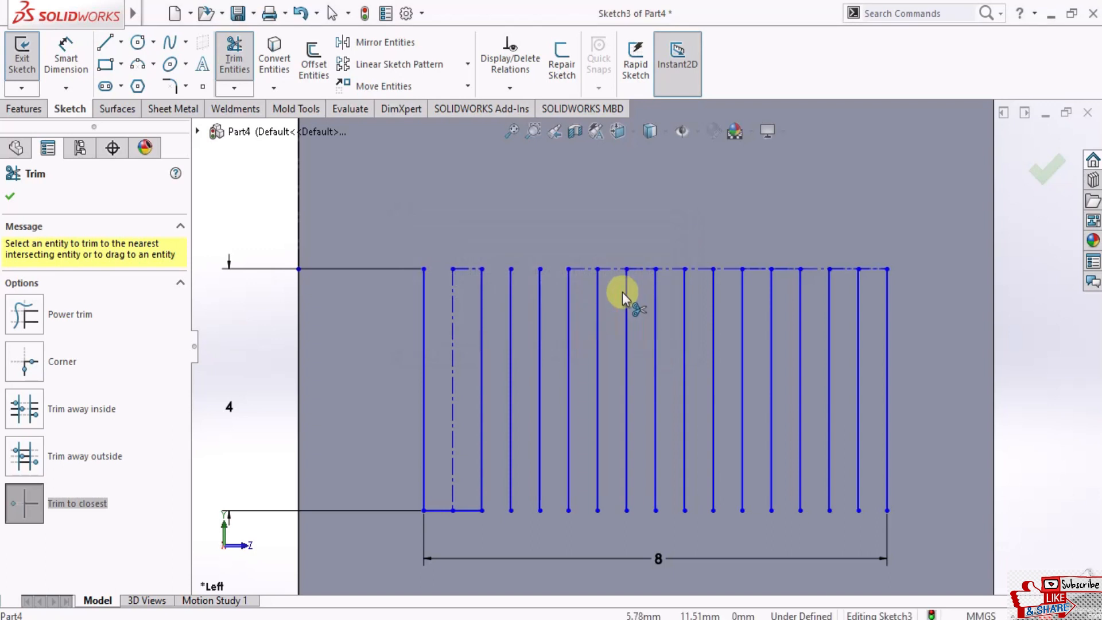
Trim all remaining pieces of the upper construction line and the vertical construction line in the first 1 mm interval
key("Escape")
left_click(698, 269)
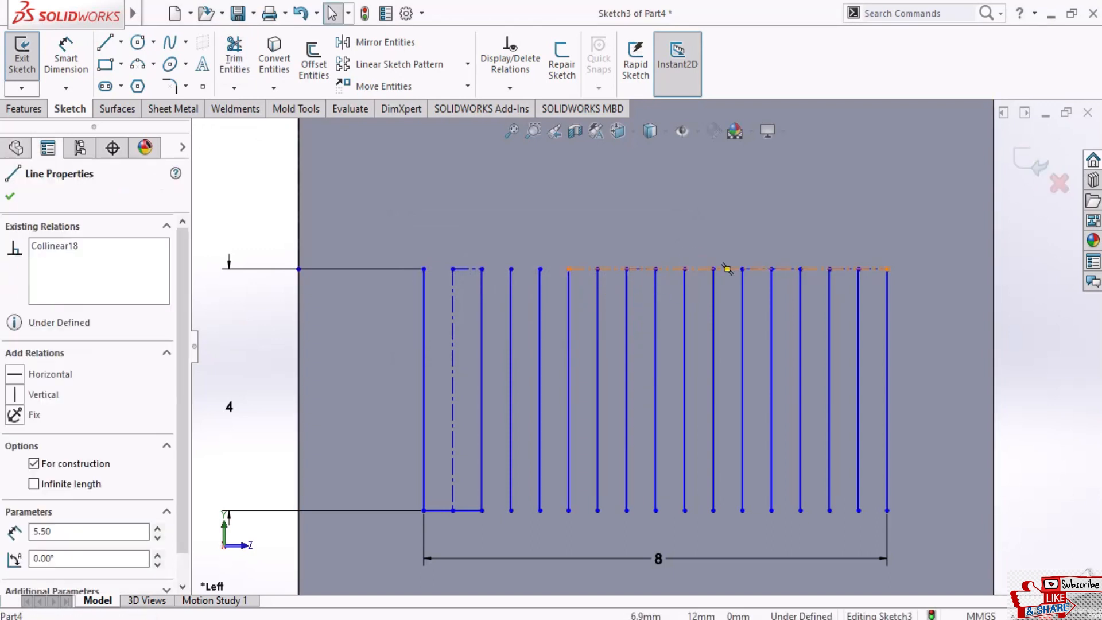
key("Escape")
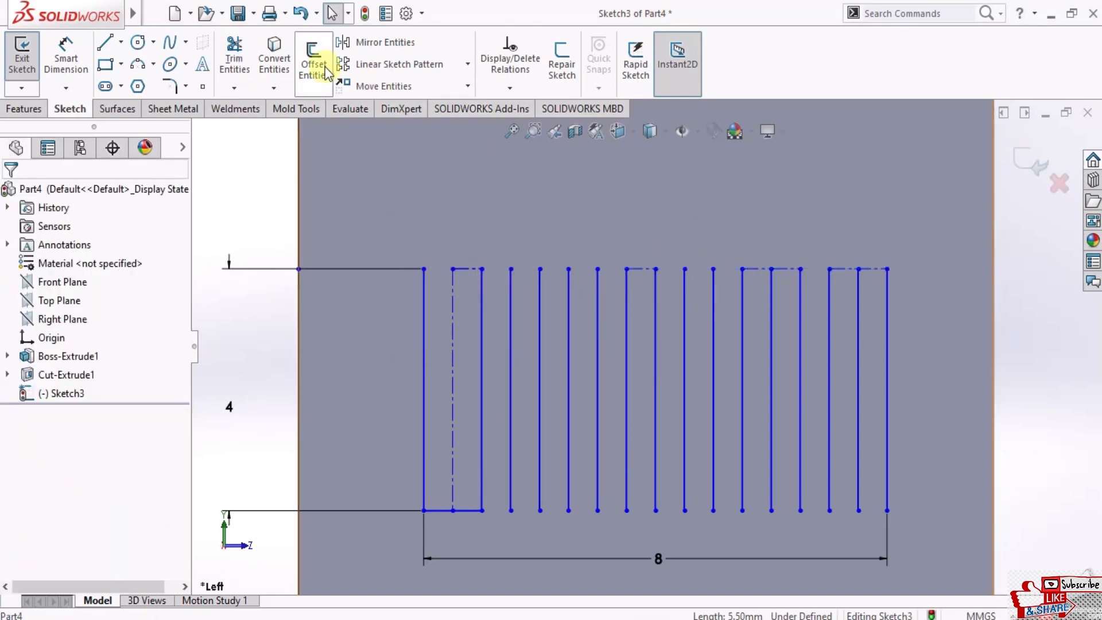
left_click(234, 56)
left_click(640, 268)
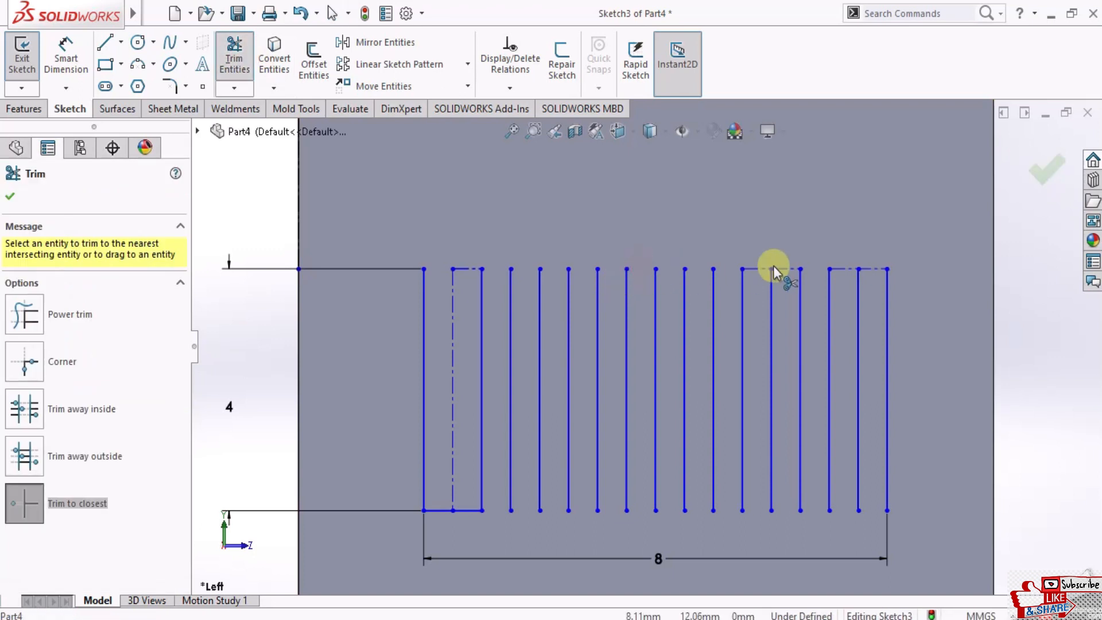
left_click(780, 268)
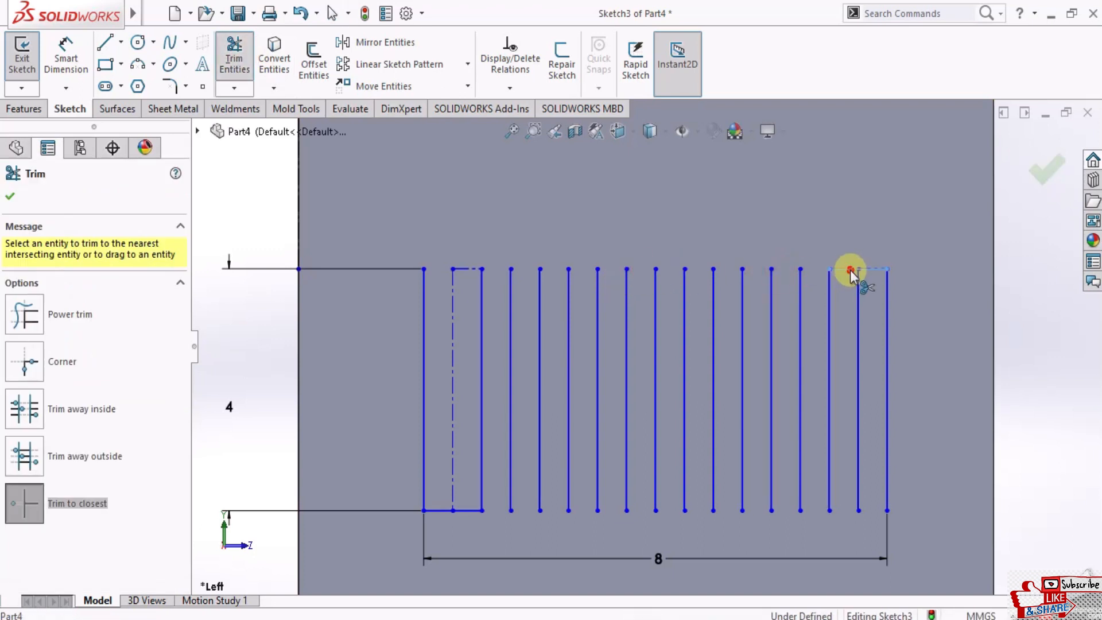
left_click(852, 270)
left_click(567, 339)
left_click(454, 282)
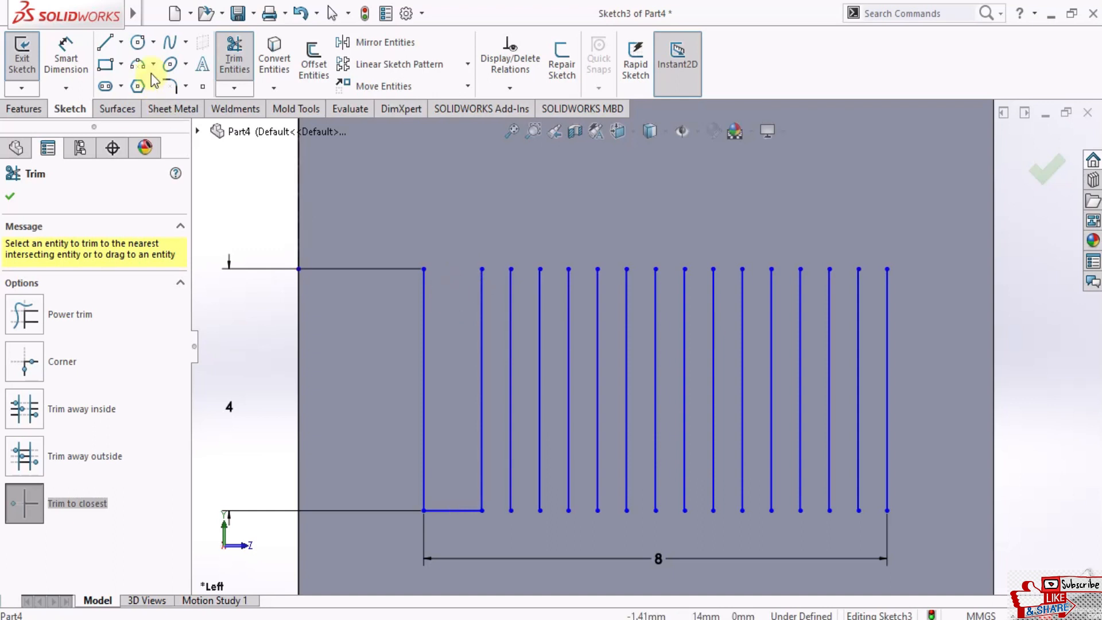
Draw a vertical line from the midpoint of the remaining lower segment up to the height of the neighbouring line tops
left_click(121, 42)
left_click(147, 64)
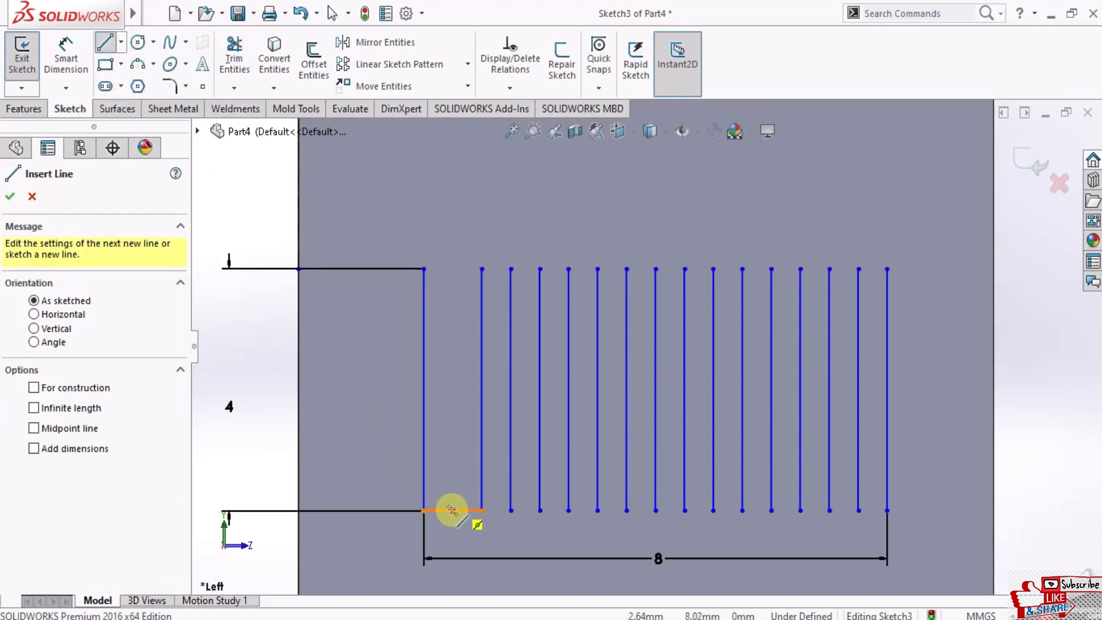
left_click(452, 510)
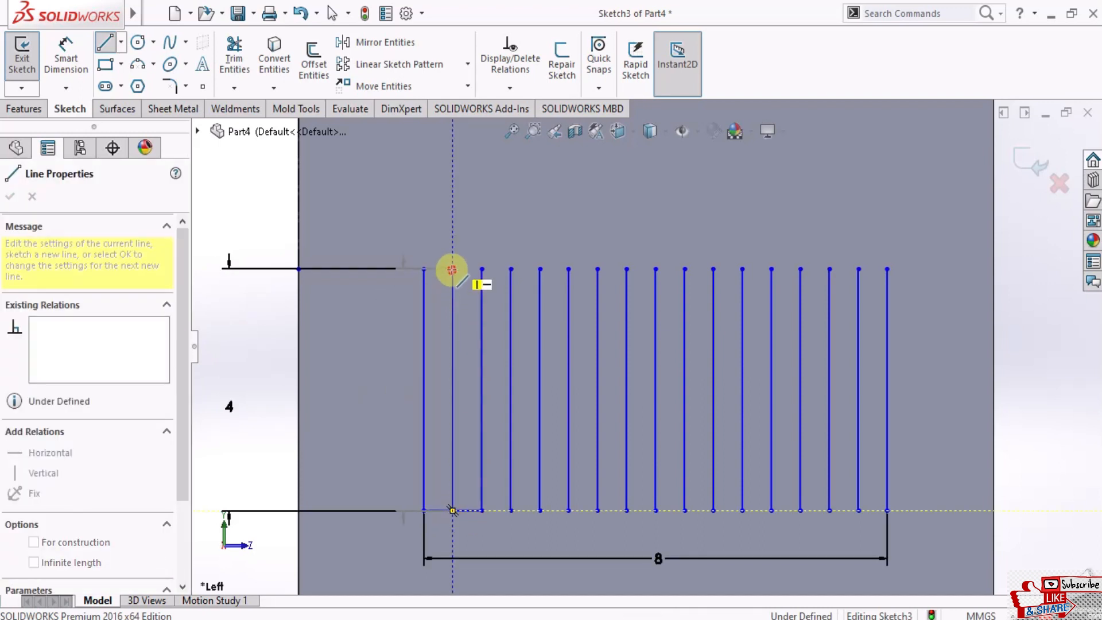
left_click(452, 270)
key("Escape")
key("Escape")
Draw a horizontal line across the tops of the vertical lines, from the first line to the last
left_click(121, 42)
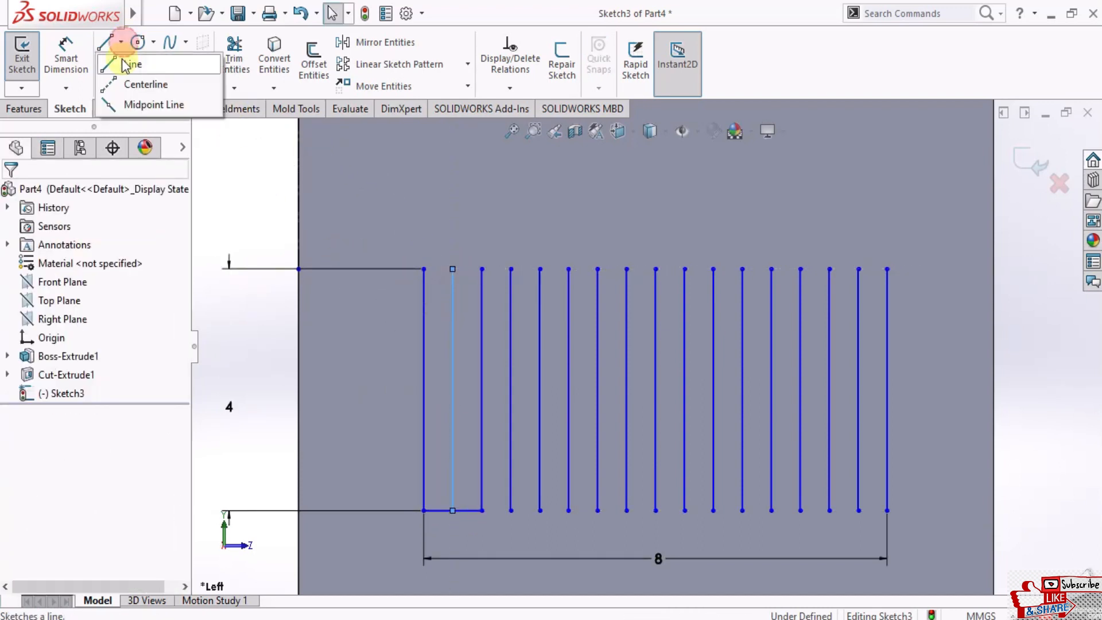
left_click(126, 64)
left_click(423, 269)
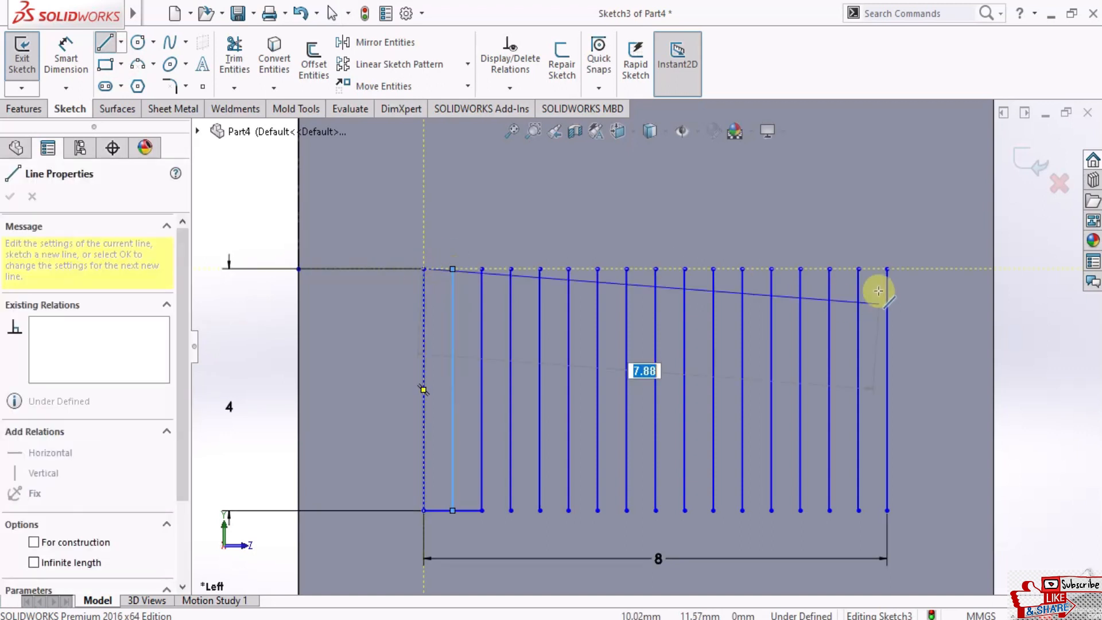
left_click(888, 268)
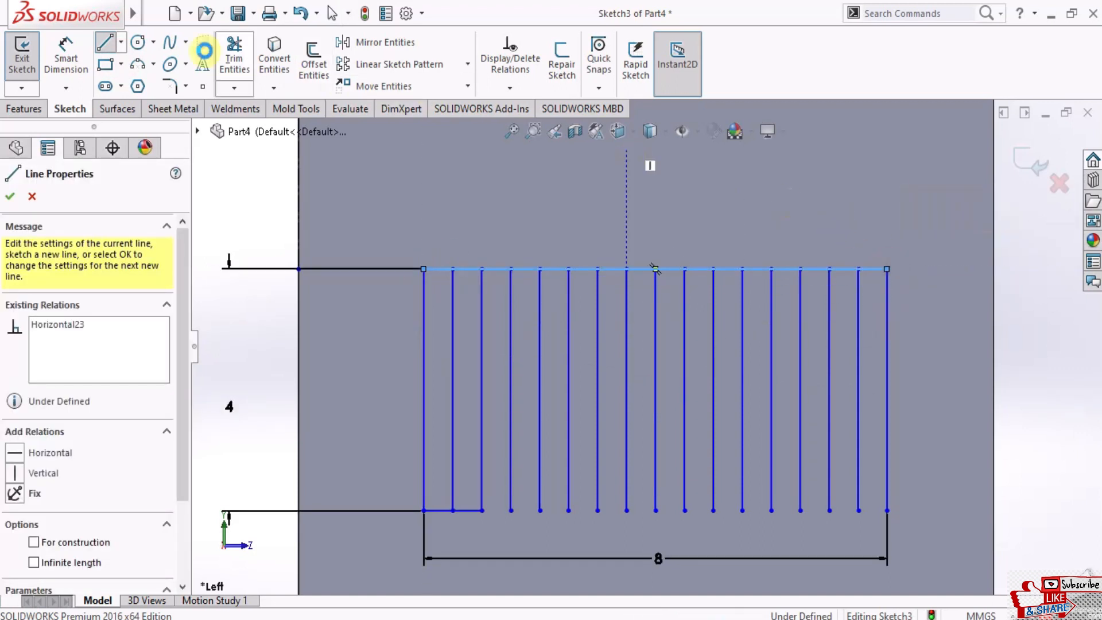
key("Escape")
key("Escape")
Draw a horizontal line along the lower ends, from the third vertical line to the last one
left_click(121, 42)
left_click(125, 65)
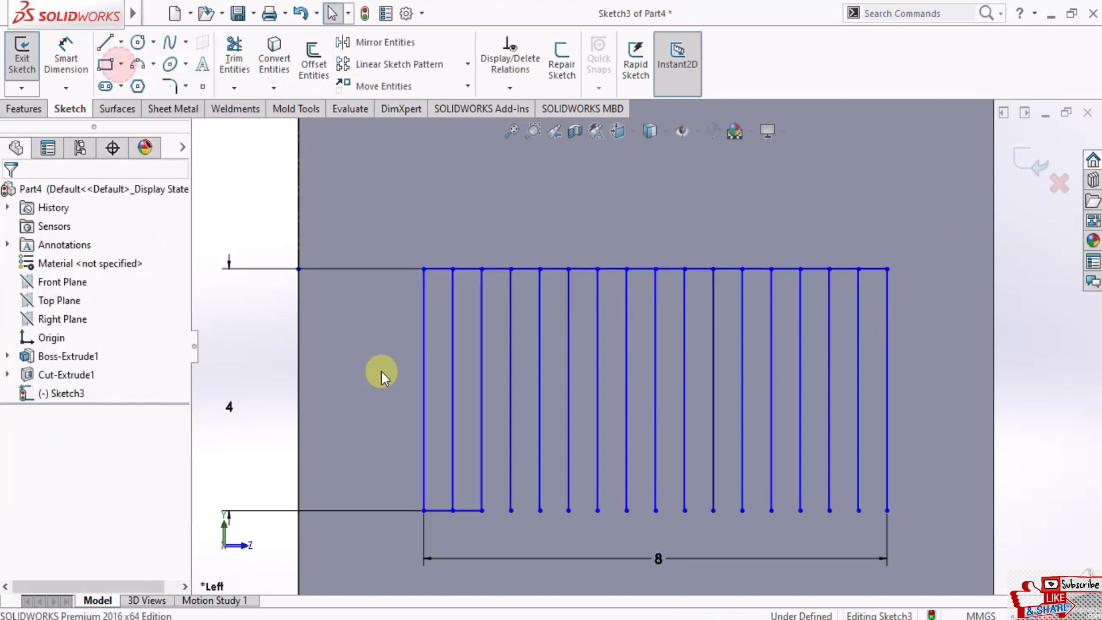
left_click(483, 511)
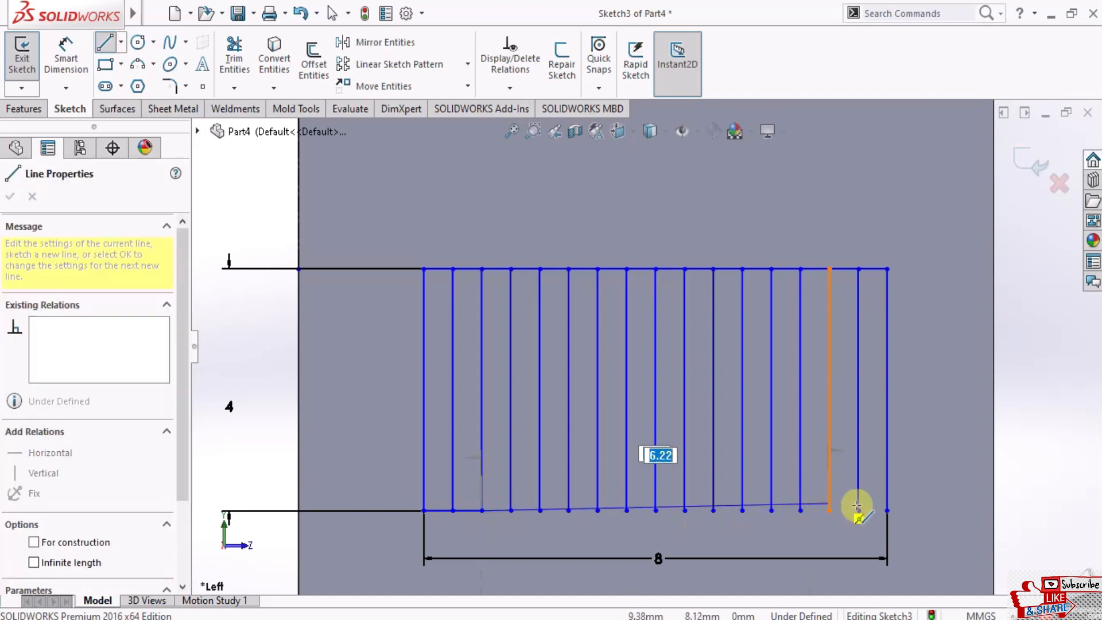
left_click(887, 510)
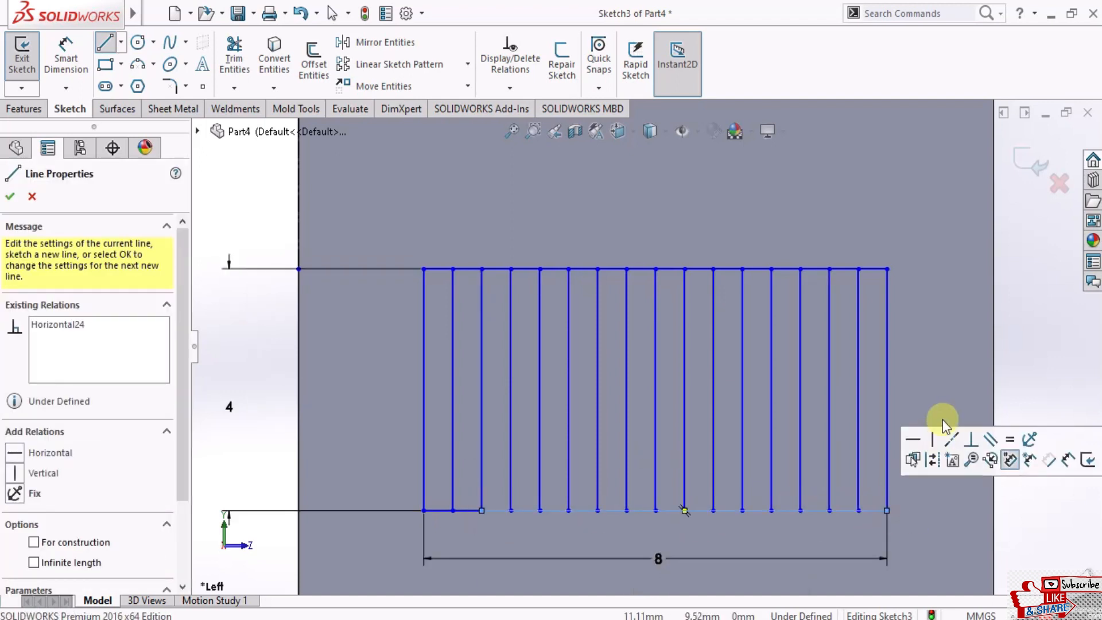
key("Escape")
Trim the upper and lower horizontal segments in the second and fourth 0.5 mm intervals to separate the first two slots
scroll(666, 382, "up", 2)
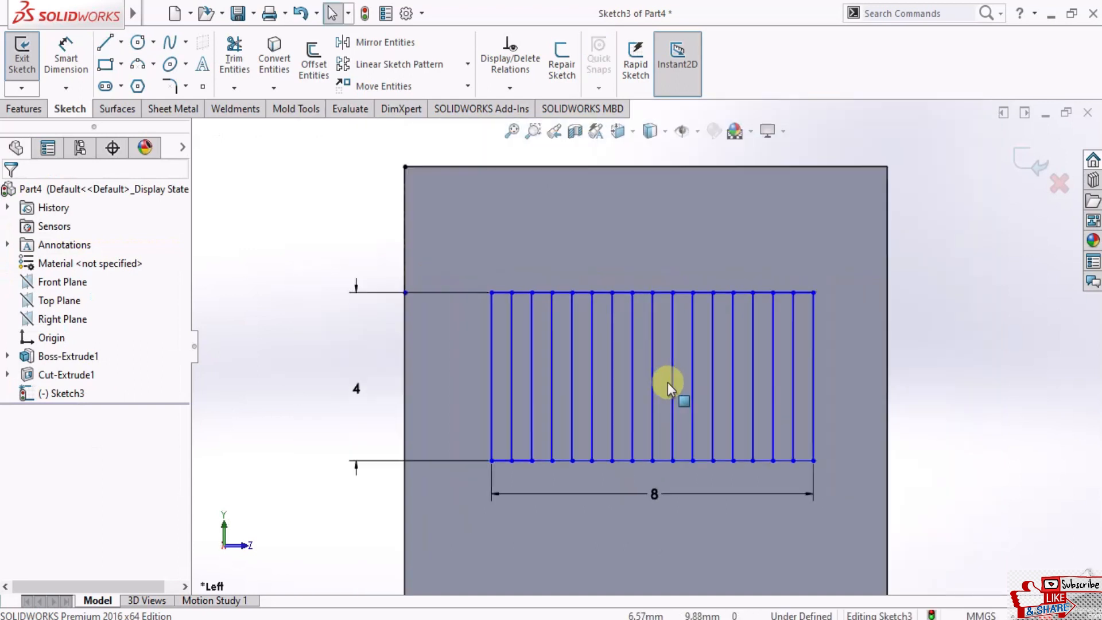
scroll(541, 335, "down", 5)
scroll(645, 315, "up", 2)
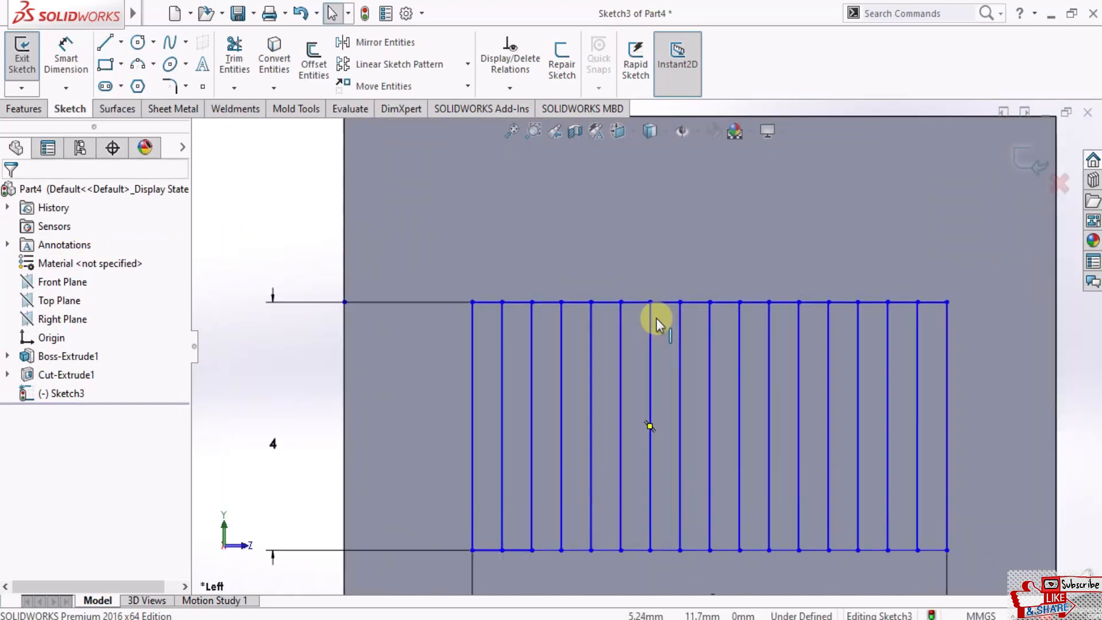
left_click(238, 56)
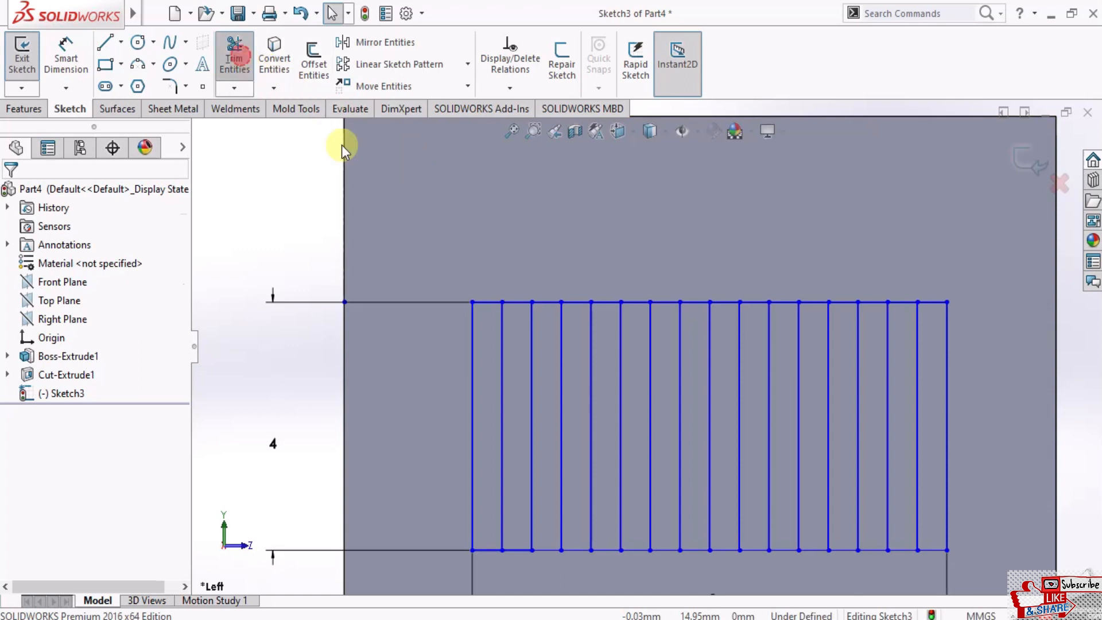
left_click(511, 305)
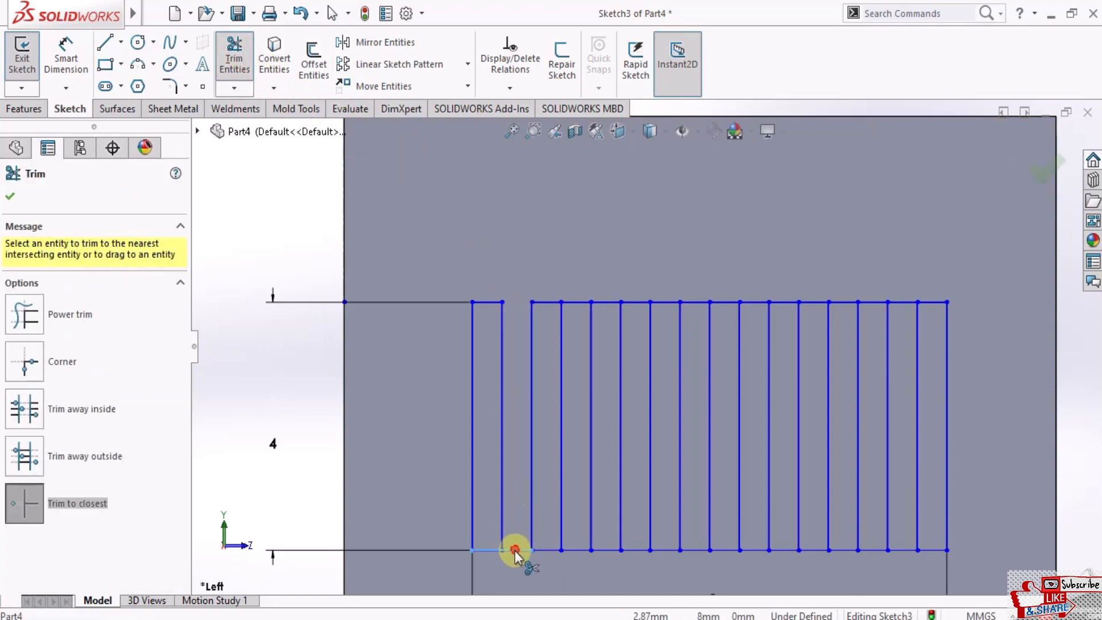
left_click(574, 544)
left_click(612, 339)
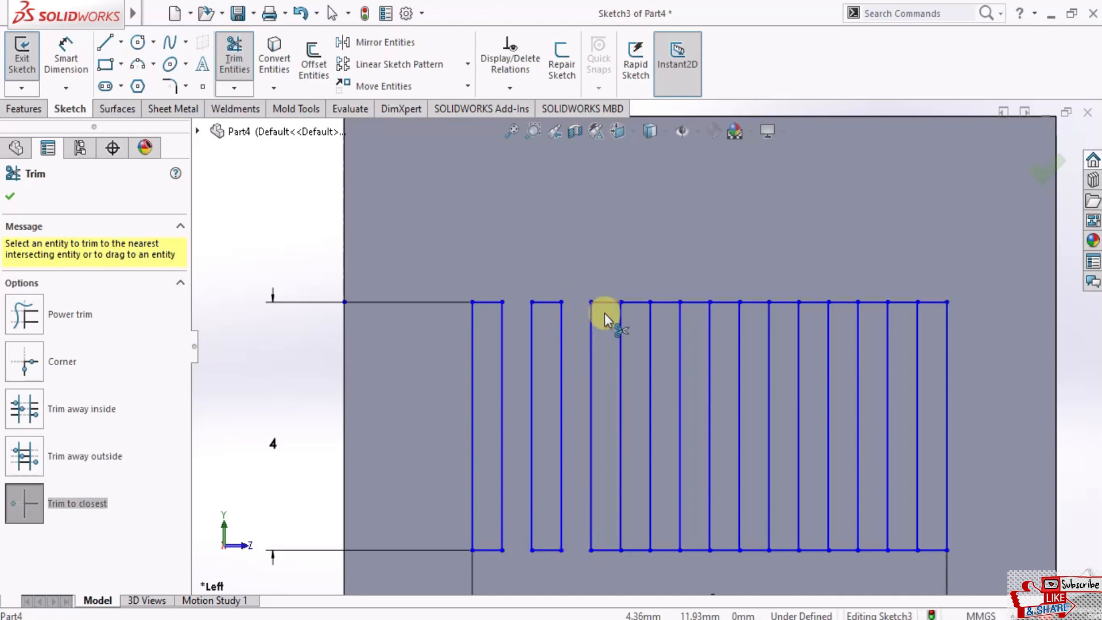
Trim the upper horizontal line in every second 0.5 mm interval from the sixth through the last
left_click(633, 304)
left_click(810, 302)
left_click(874, 302)
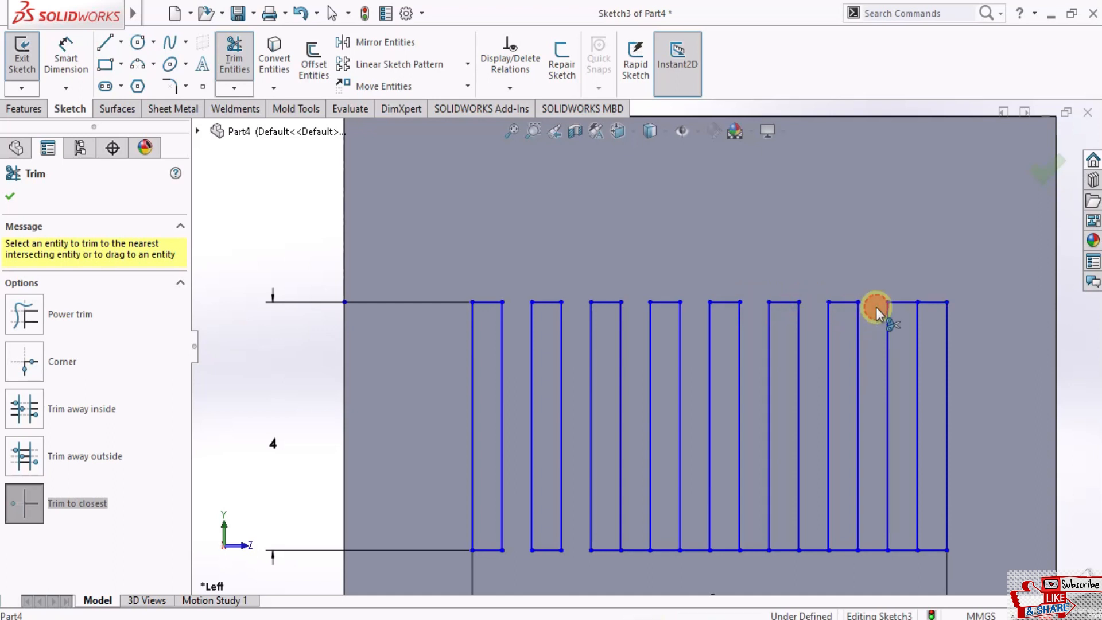
left_click(934, 302)
Trim the last vertical line and the lower segments between the remaining slots, leaving eight separate closed slot rectangles
left_click(933, 549)
left_click(948, 526)
left_click(875, 550)
left_click(753, 548)
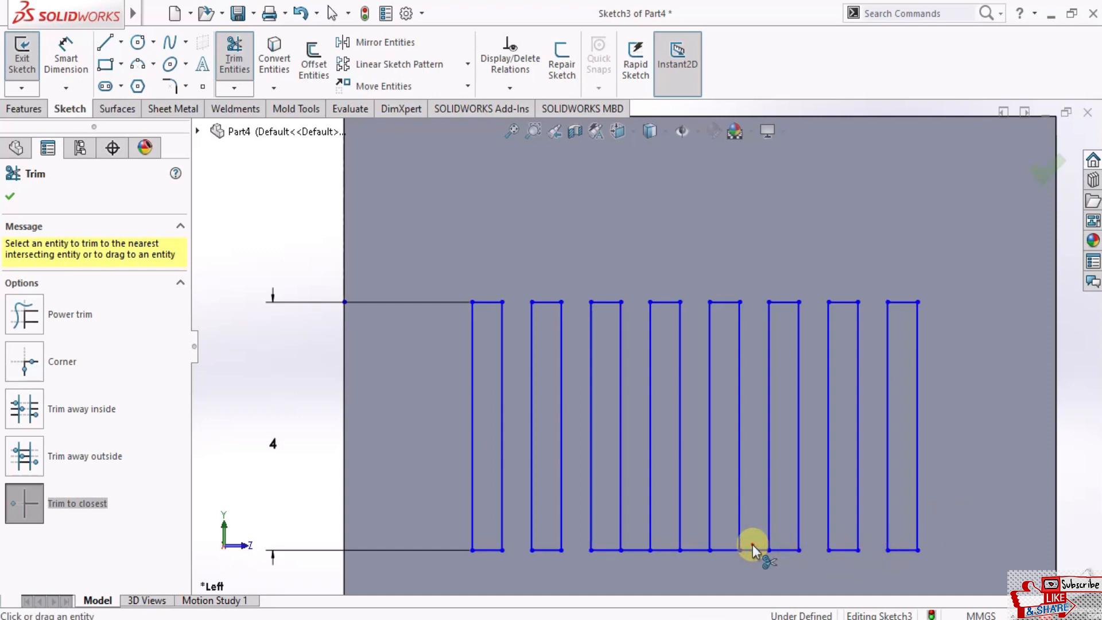
left_click(695, 549)
left_click(633, 549)
scroll(760, 373, "up", 4)
scroll(760, 373, "down", 1)
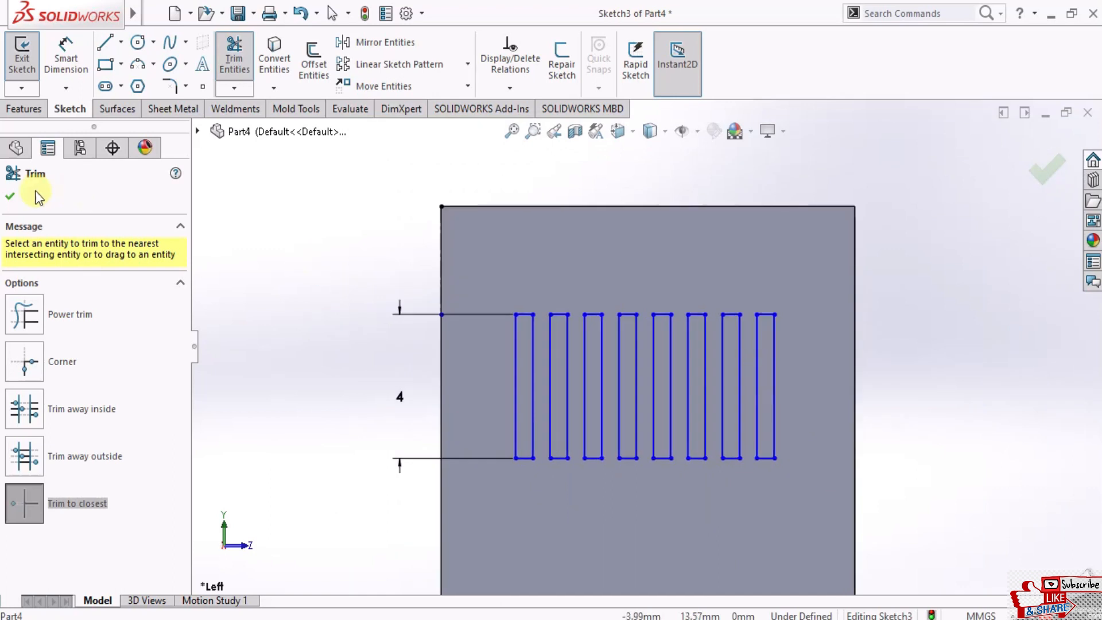
left_click(10, 197)
Cut-extrude the eight slot profiles into the block with a Blind depth of 11.20 mm and inspect the part
left_click(26, 112)
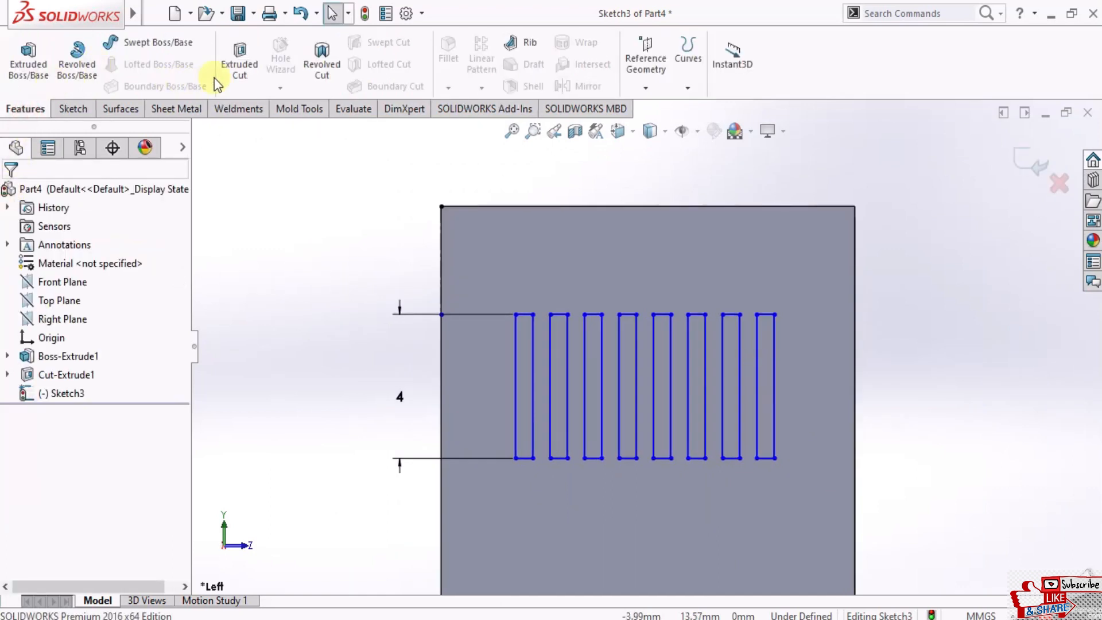
left_click(235, 68)
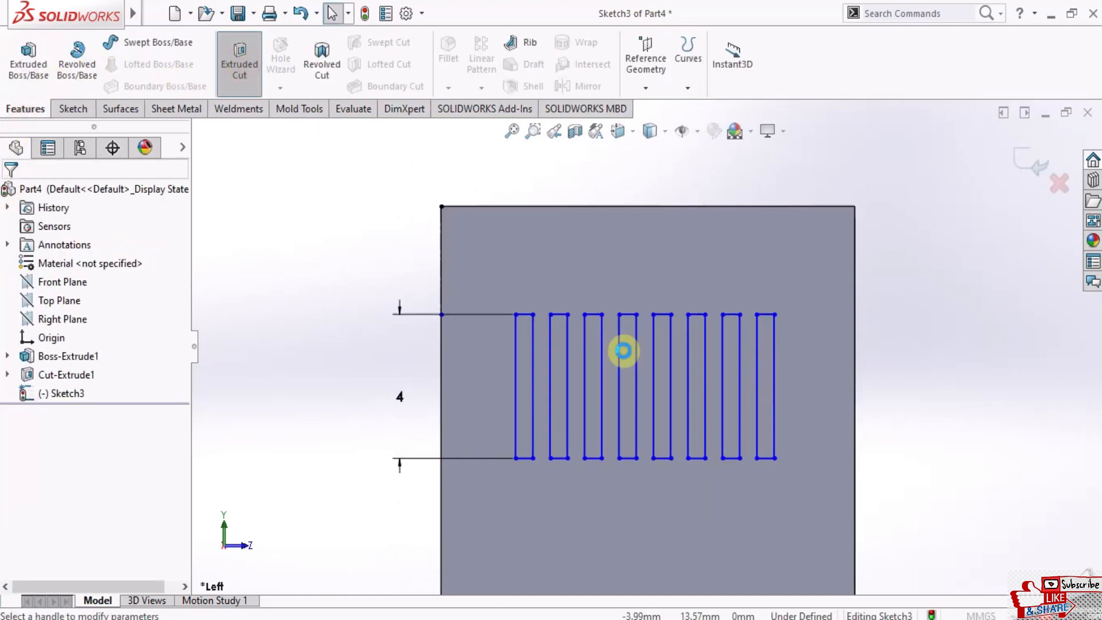
middle_click_drag(632, 351, 292, 298)
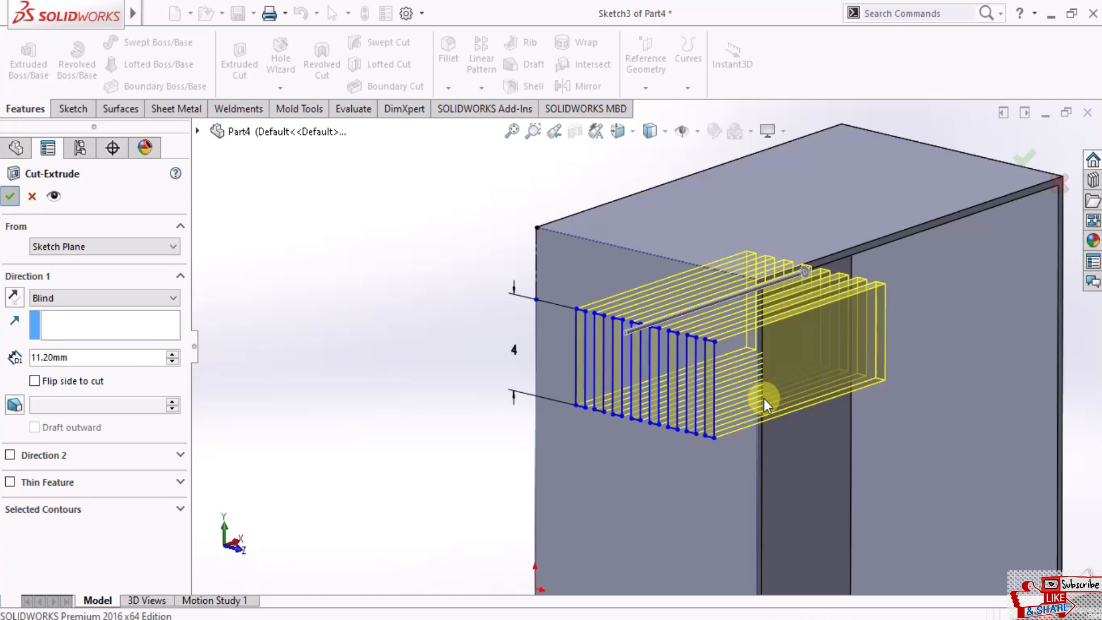
scroll(696, 367, "up", 3)
middle_click_drag(695, 366, 701, 406)
left_click(555, 406)
middle_click_drag(626, 416, 648, 402)
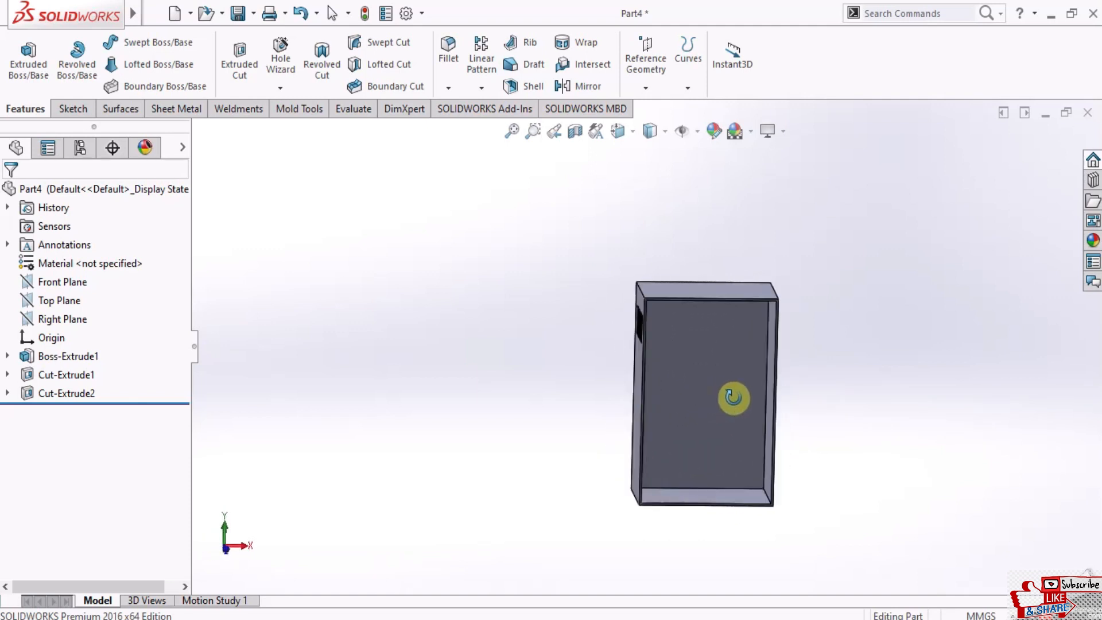
middle_click_drag(806, 402, 704, 277)
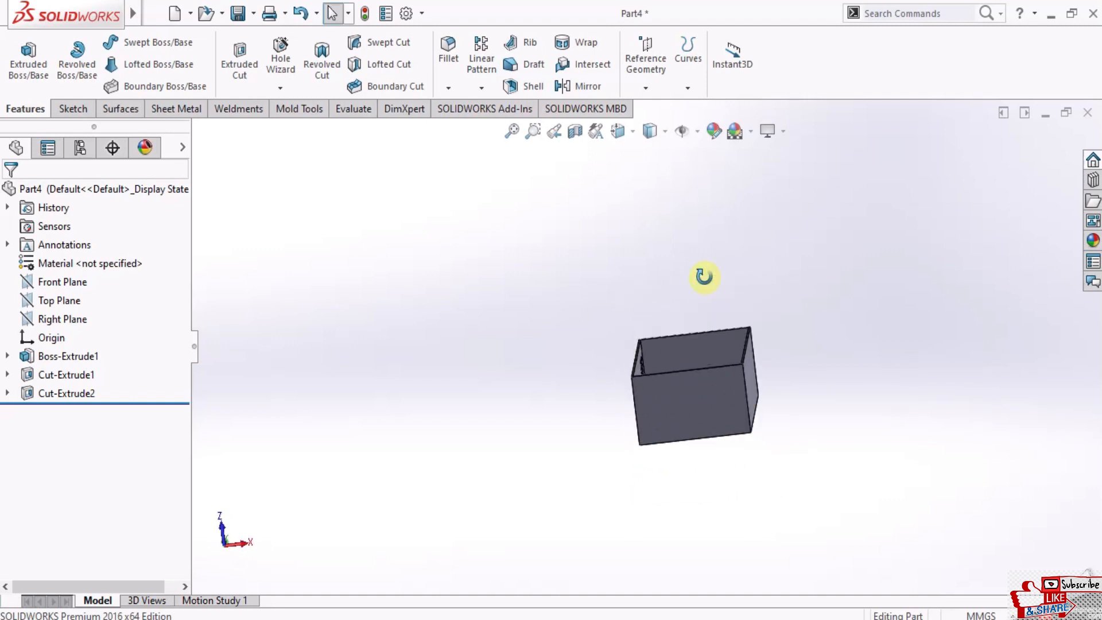
Start a sketch on the block's bottom face in the Bottom view
left_click(632, 133)
left_click(677, 355)
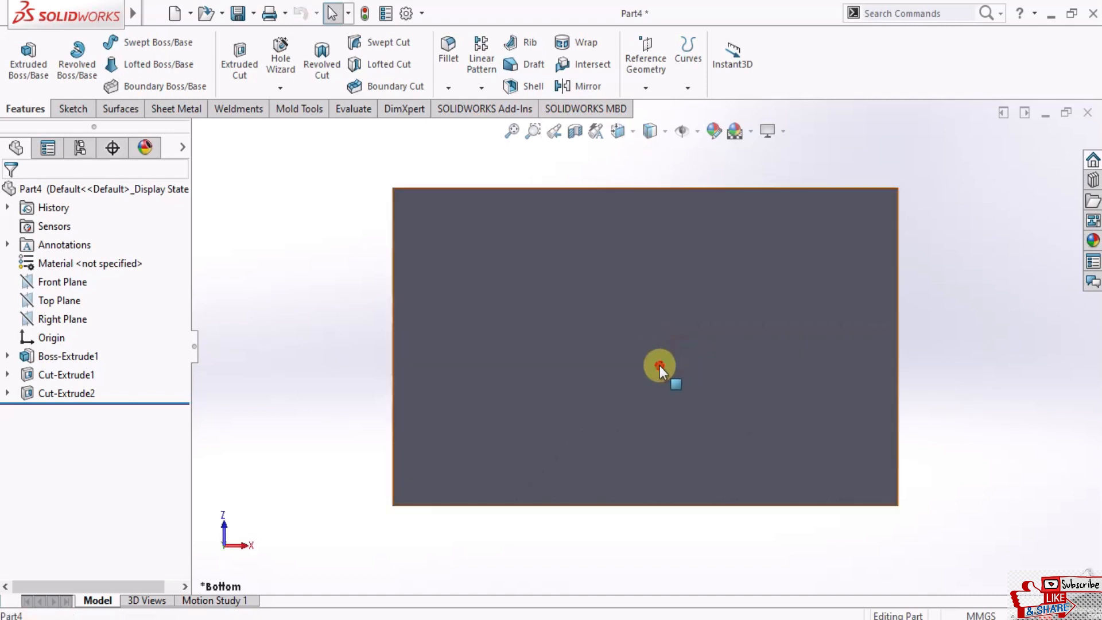
left_click(660, 365)
left_click(721, 305)
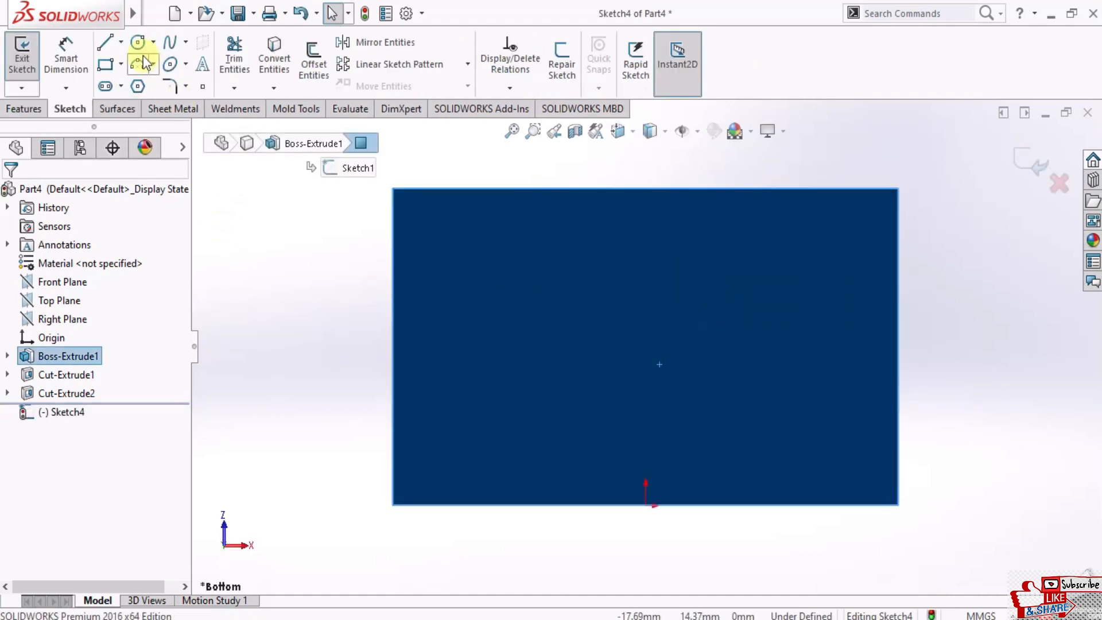
left_click(121, 64)
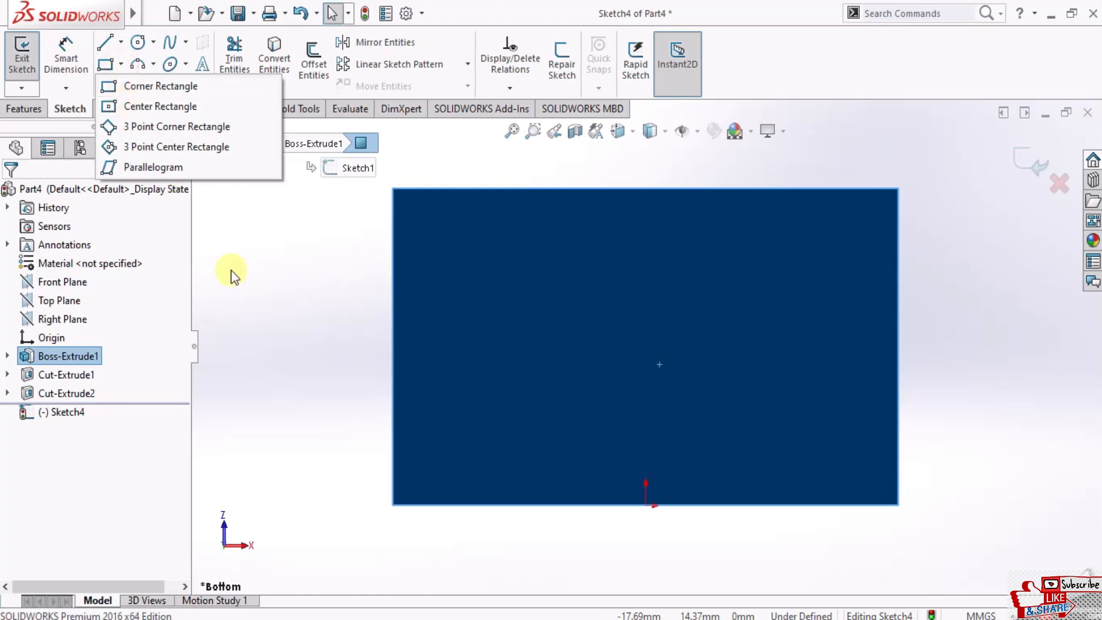
left_click(286, 307)
Draw a vertical 1.6 mm centerline upward from the origin
left_click(121, 42)
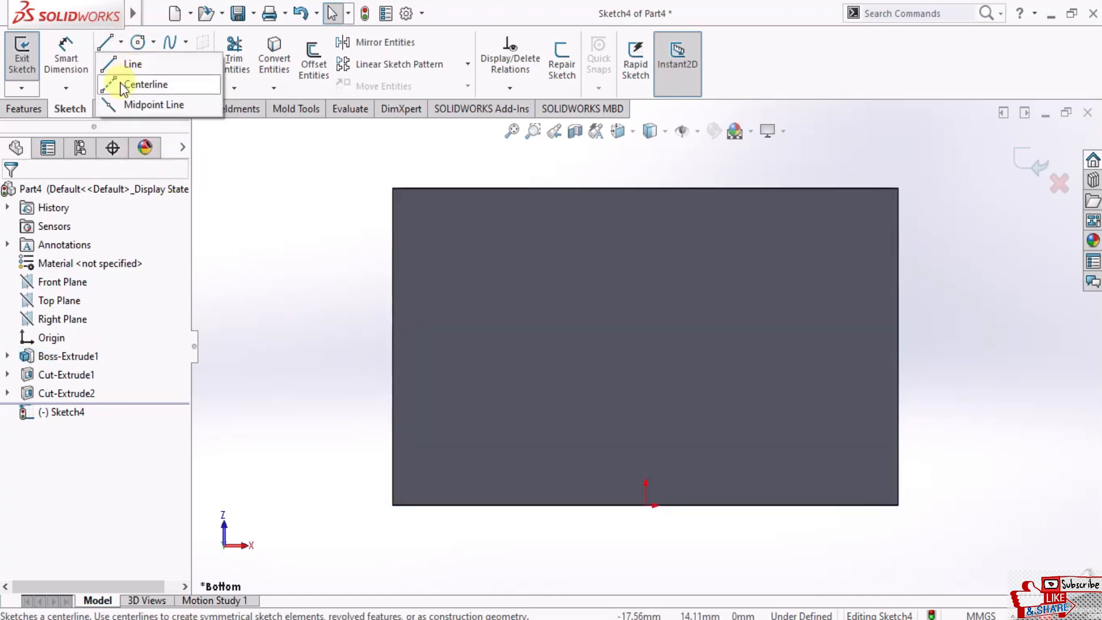
left_click(121, 84)
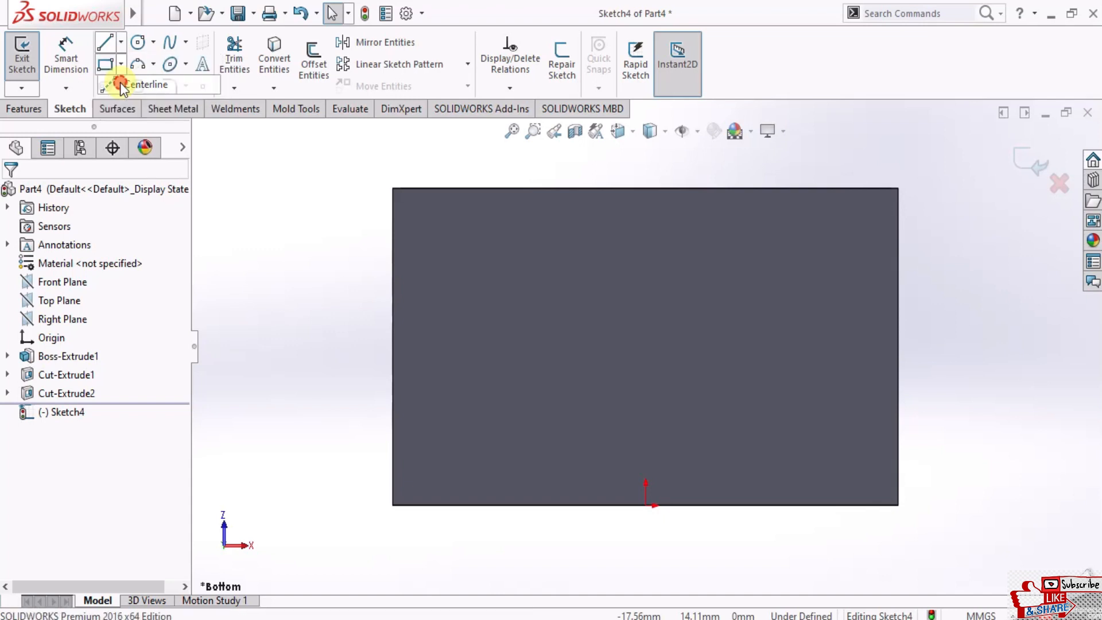
left_click(646, 504)
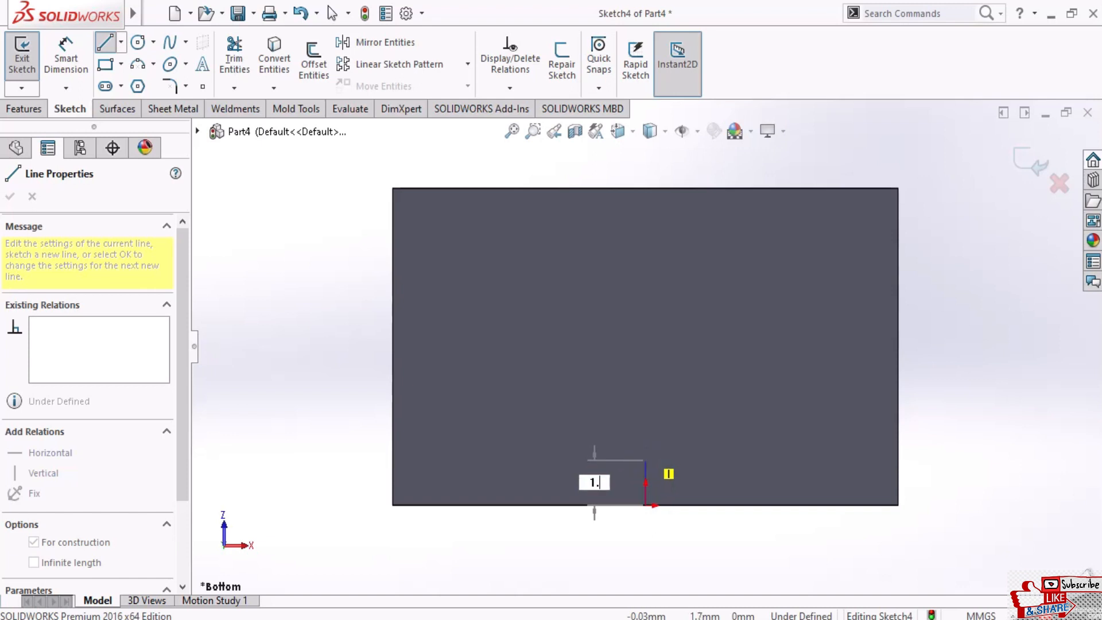
left_click(645, 461)
key("Escape")
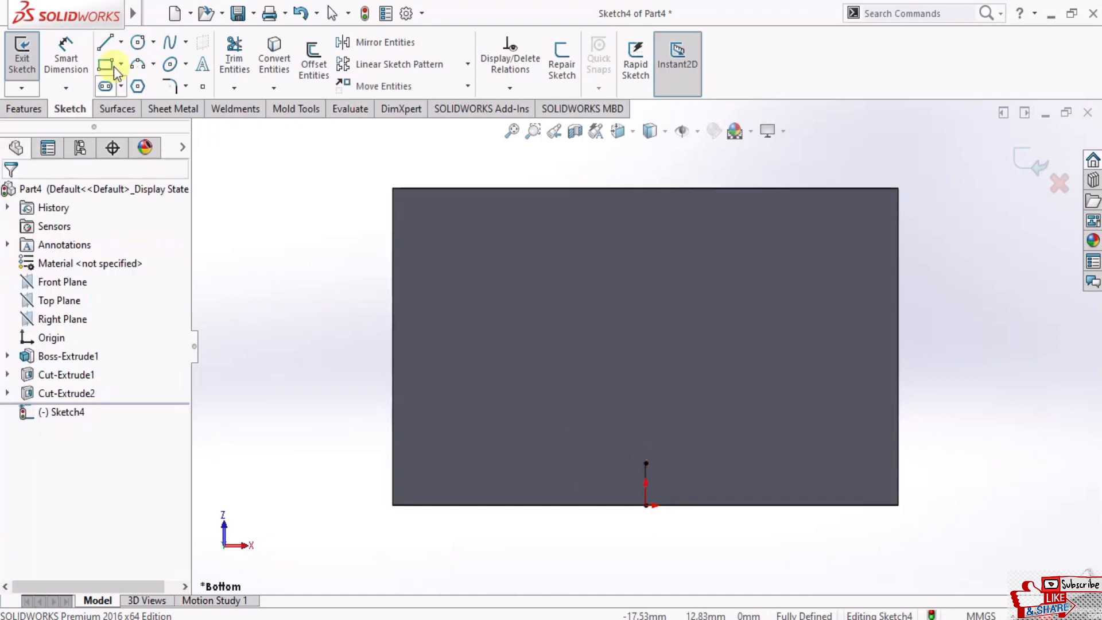
Draw a center rectangle 6 mm wide and 1 mm high, centered on the centerline's upper endpoint
left_click(122, 64)
left_click(137, 83)
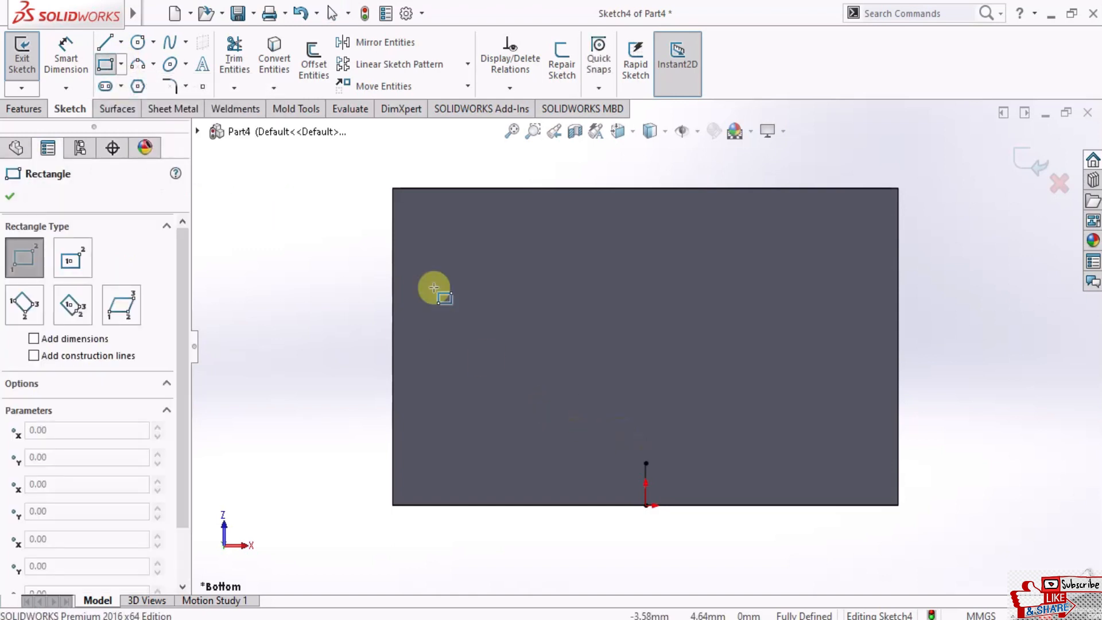
left_click(122, 64)
left_click(151, 103)
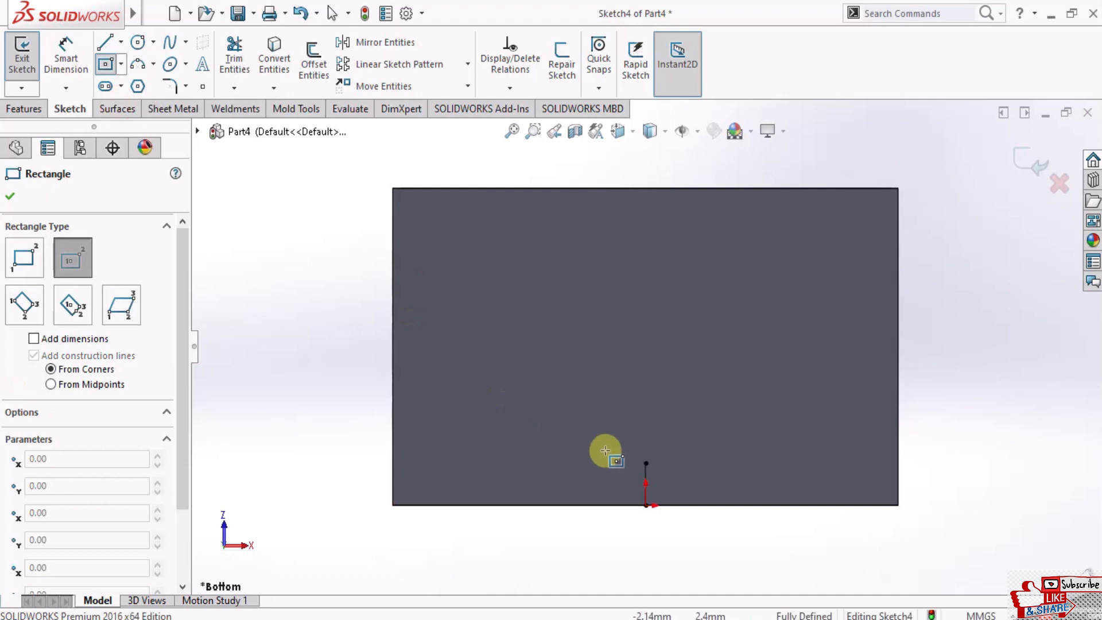
left_click(643, 460)
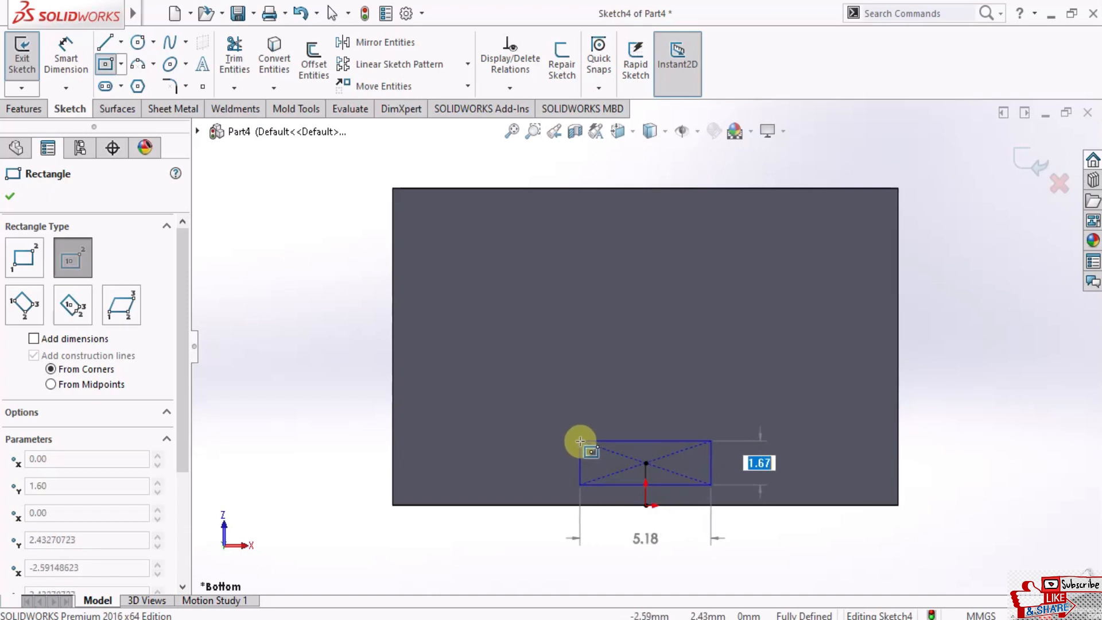
type("1")
key("Tab")
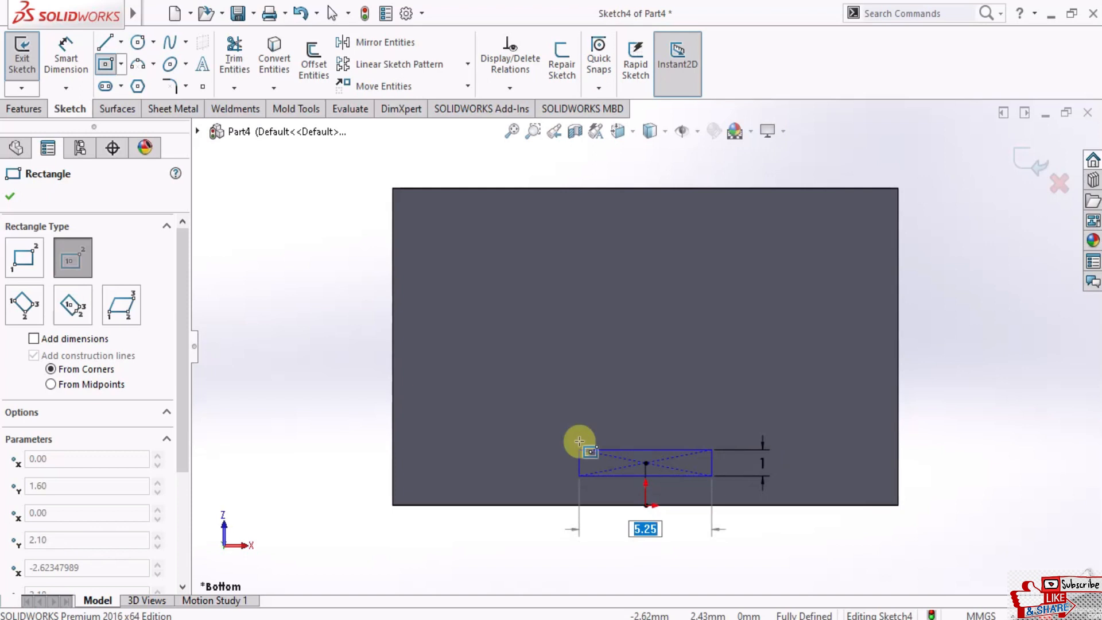
type("6")
key("Return")
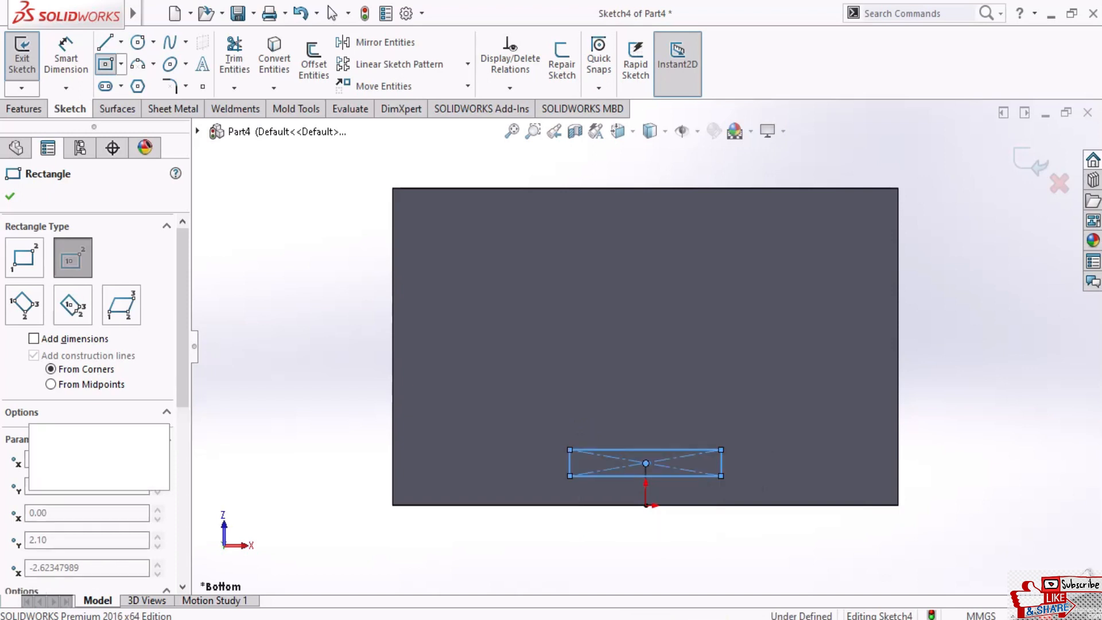
key("Escape")
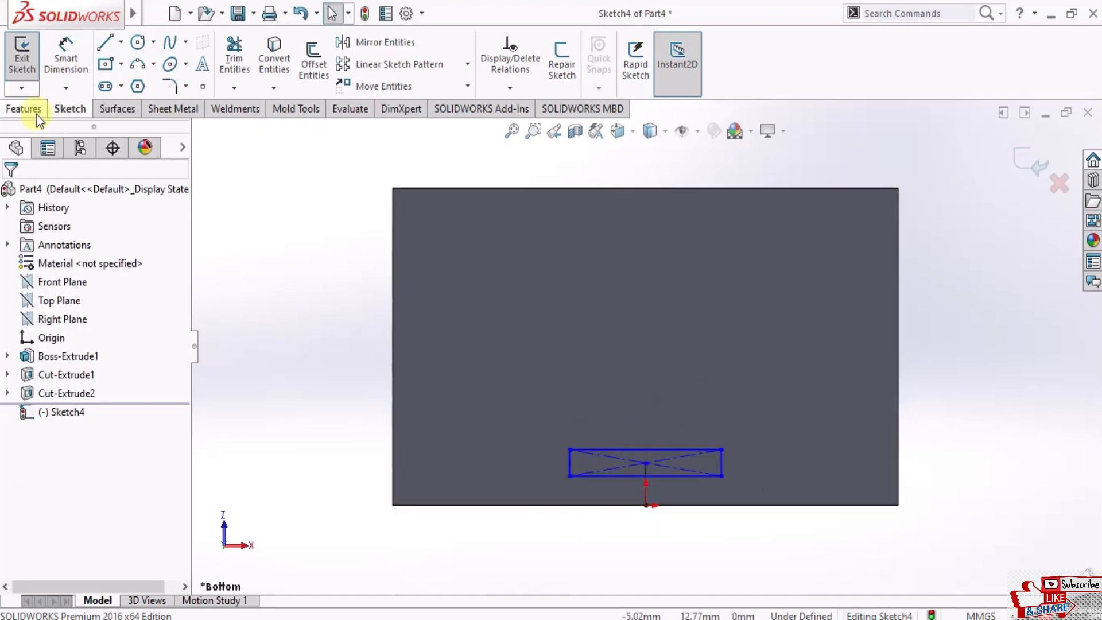
Cut-extrude the small rectangle into the bottom wall with a Blind depth of 1.20 mm
left_click(24, 109)
left_click(240, 61)
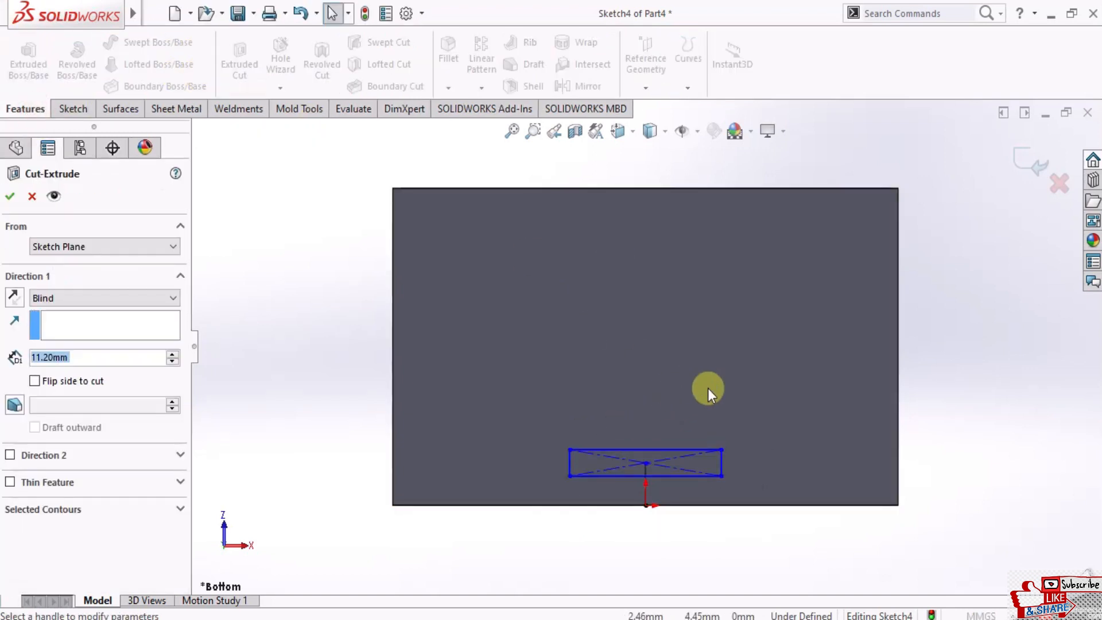
mouse_move(681, 504)
middle_mouse_down()
mouse_move(698, 484)
mouse_move(610, 499)
mouse_move(682, 438)
middle_mouse_up()
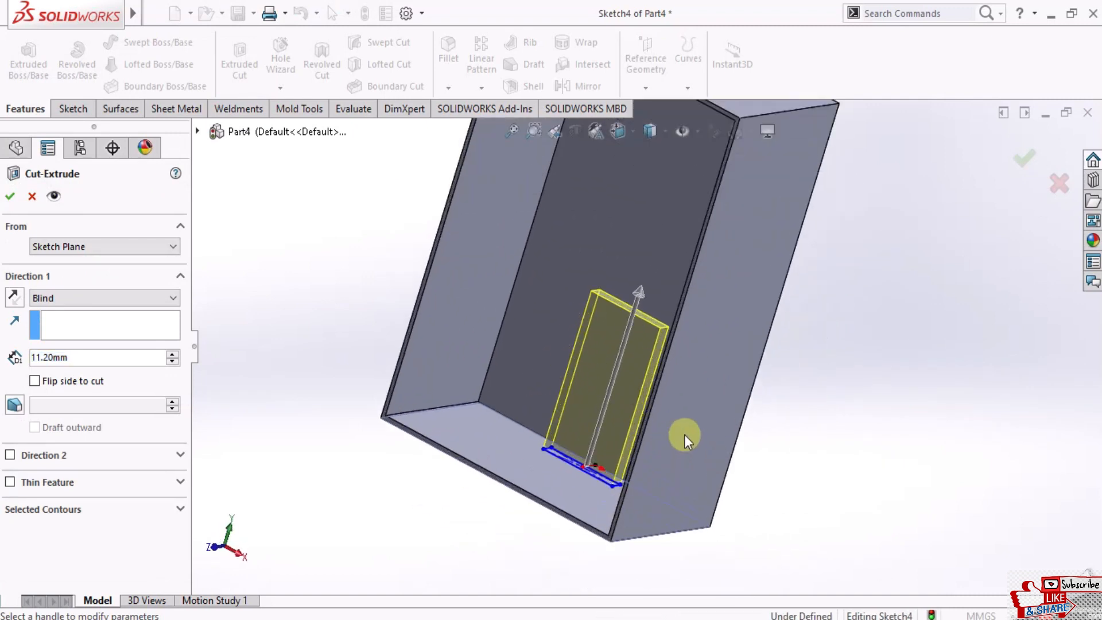
left_click(171, 362)
left_click(8, 196)
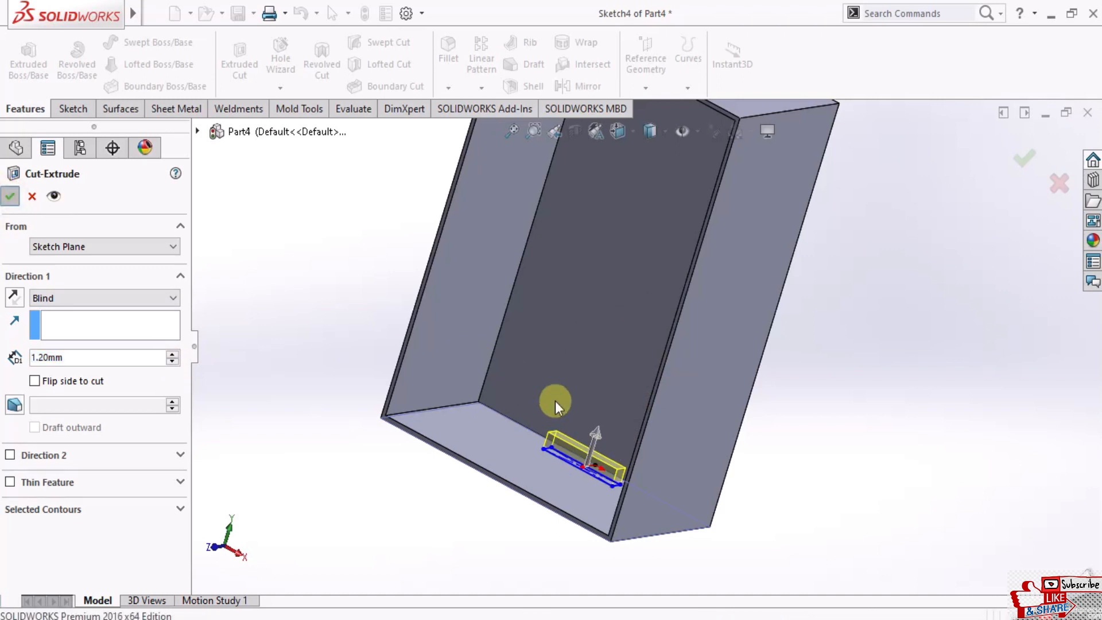
Inspect the bottom slot, the side slots and the hollow interior from several angles
middle_click_drag(573, 435, 768, 219)
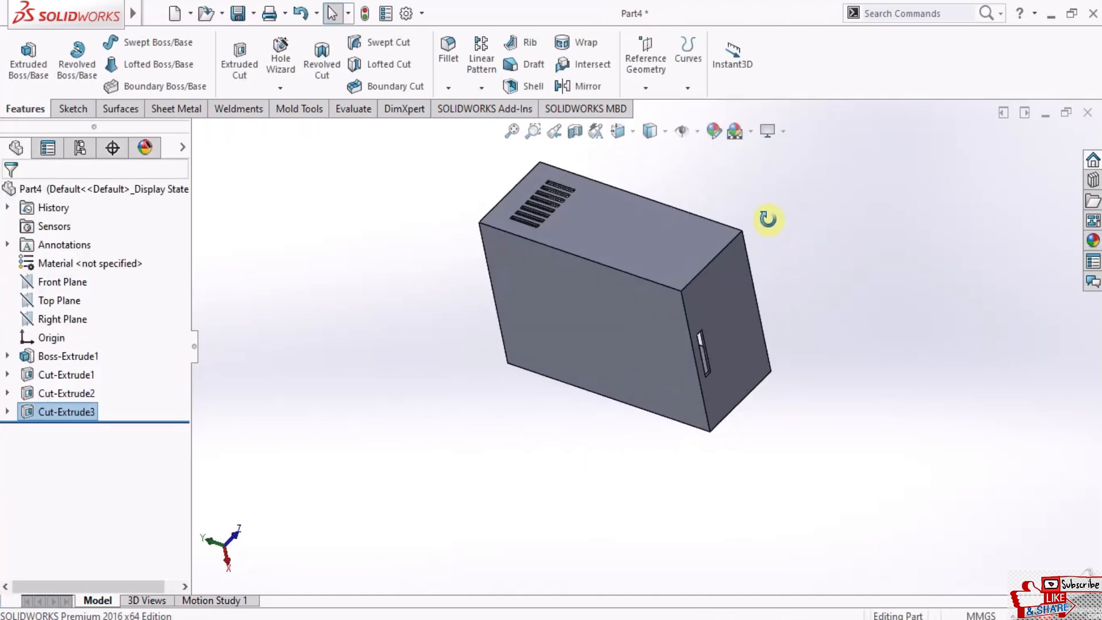
scroll(640, 352, "down", 5)
middle_click_drag(639, 352, 597, 515)
scroll(642, 431, "up", 3)
scroll(612, 394, "up", 3)
middle_click_drag(612, 394, 641, 318)
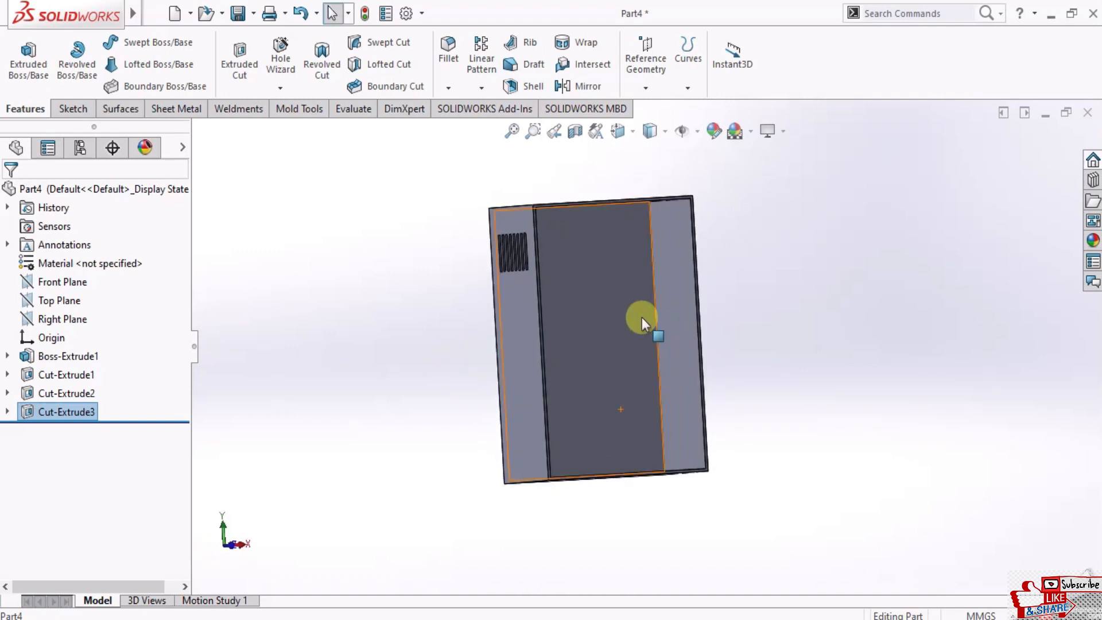
middle_click_drag(633, 227, 646, 285)
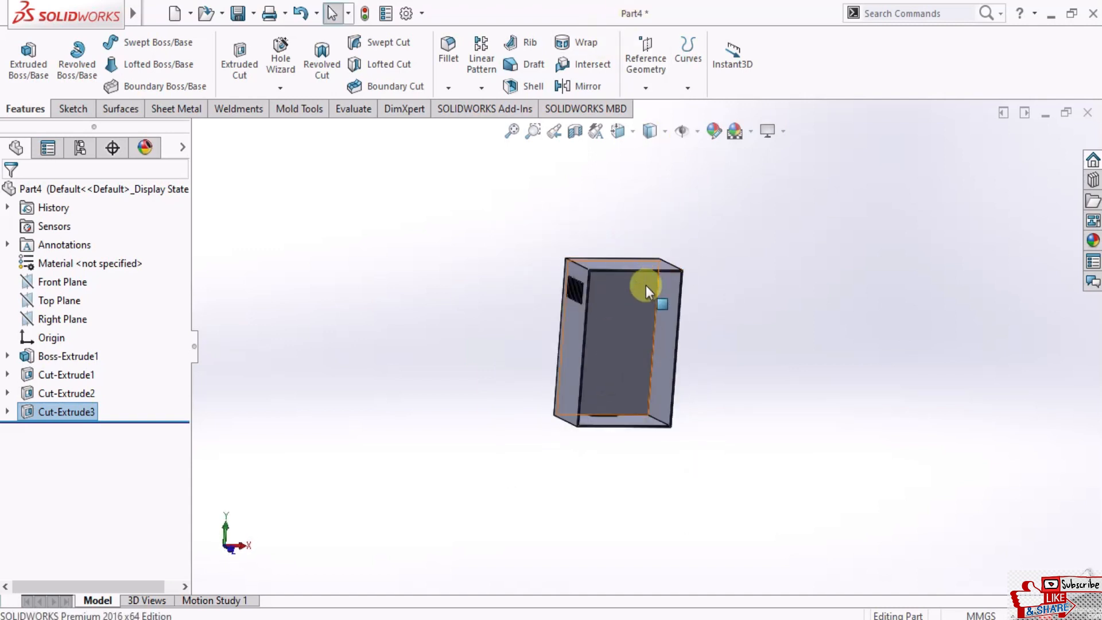
middle_click_drag(631, 324, 660, 356)
Start a sketch on the cavity's inner back face in the Front view
left_click(625, 131)
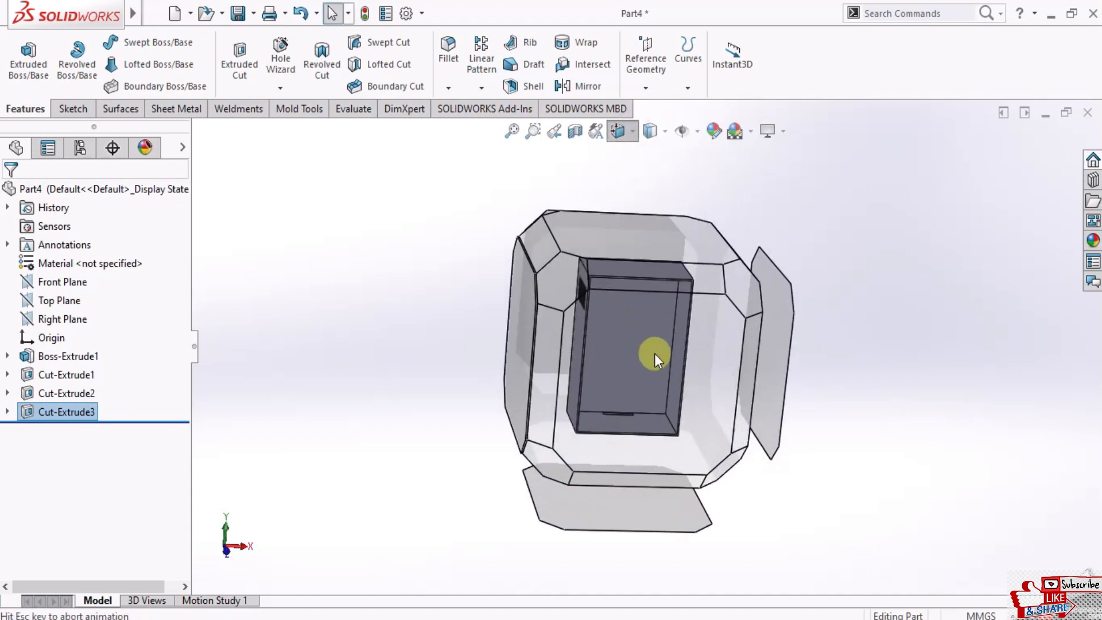
left_click(654, 345)
left_click(662, 332)
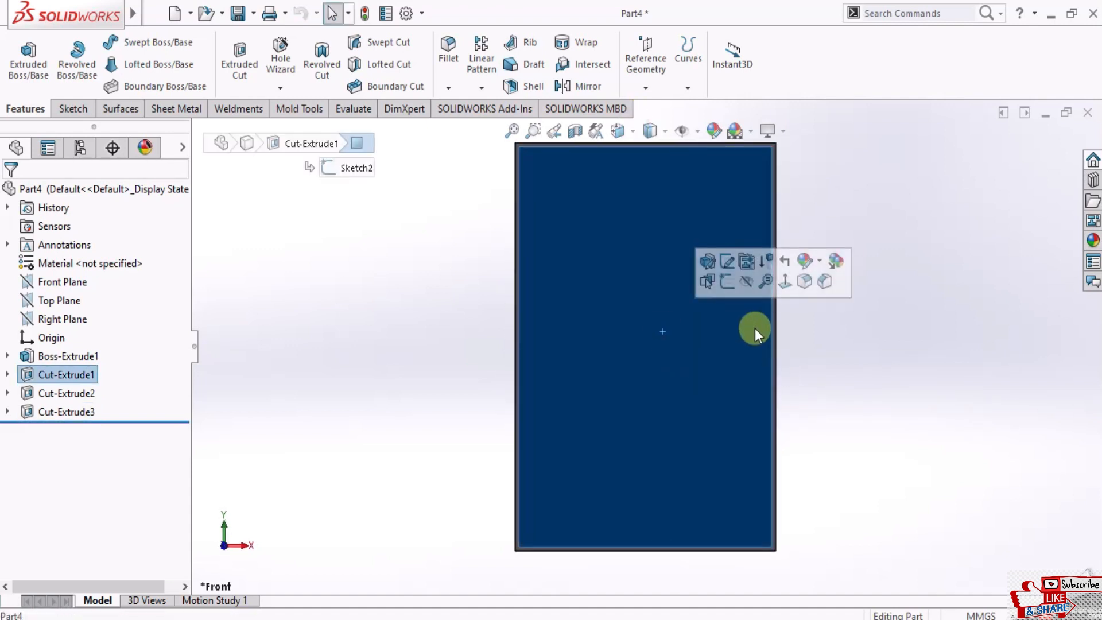
left_click(731, 287)
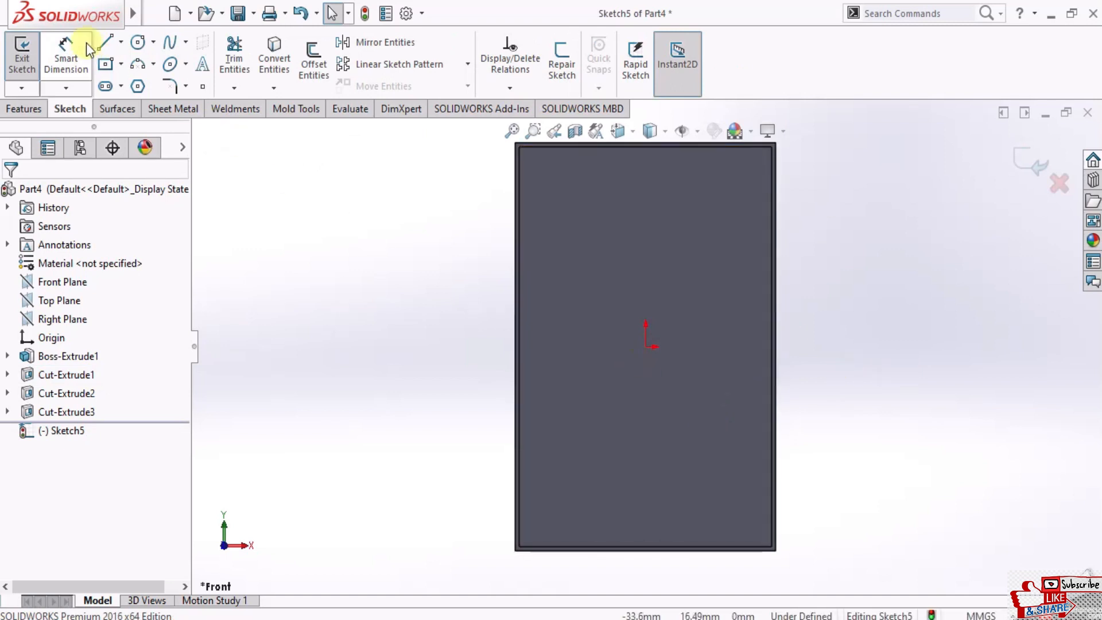
left_click(120, 45)
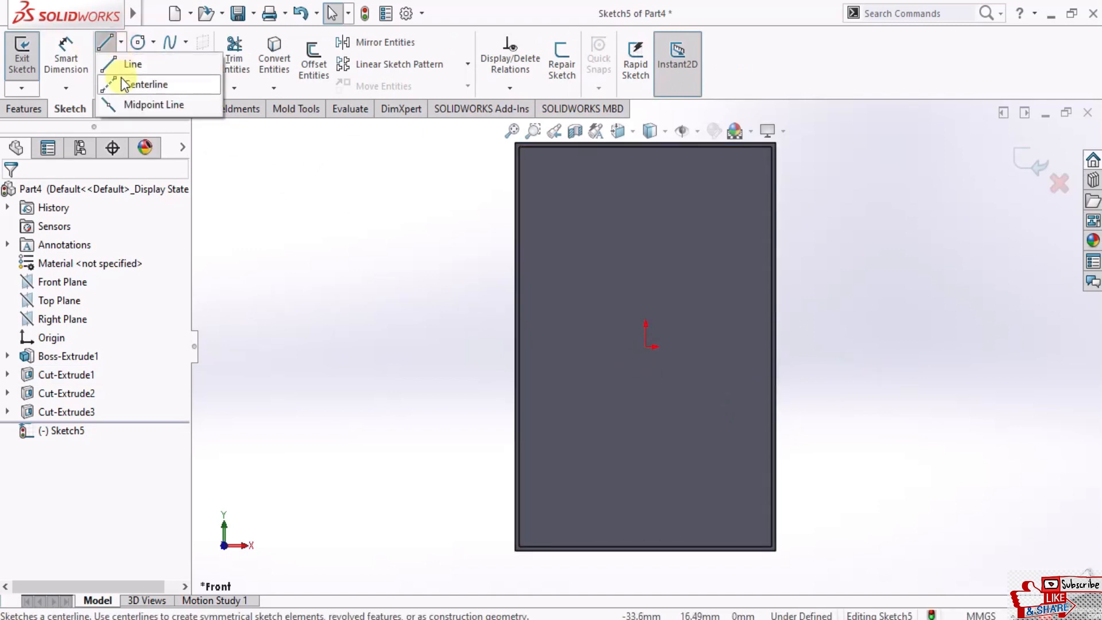
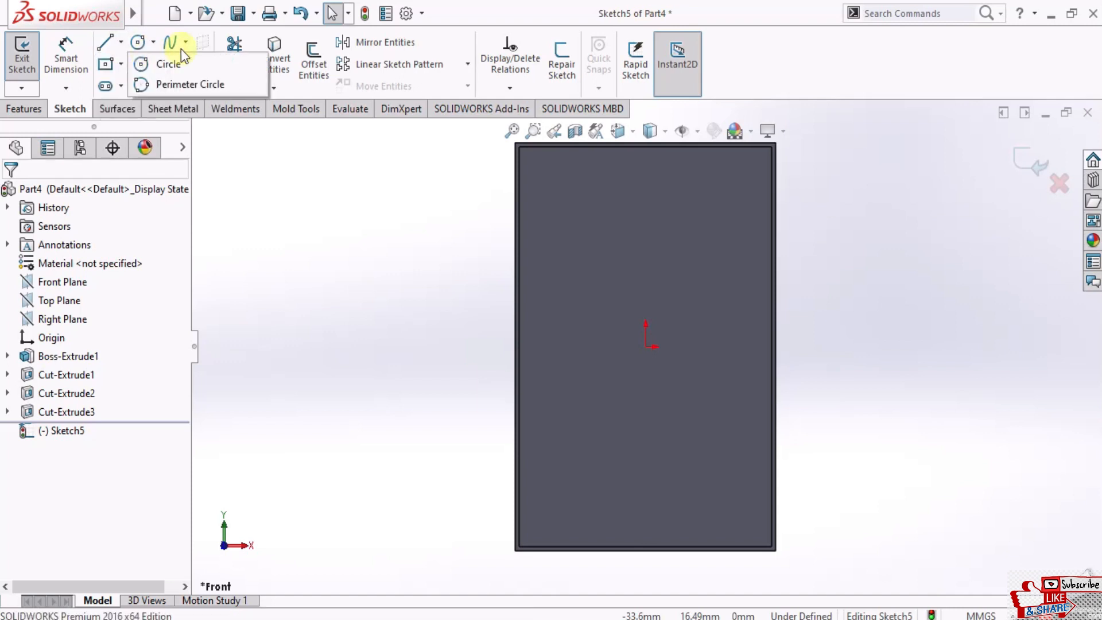
left_click(126, 67)
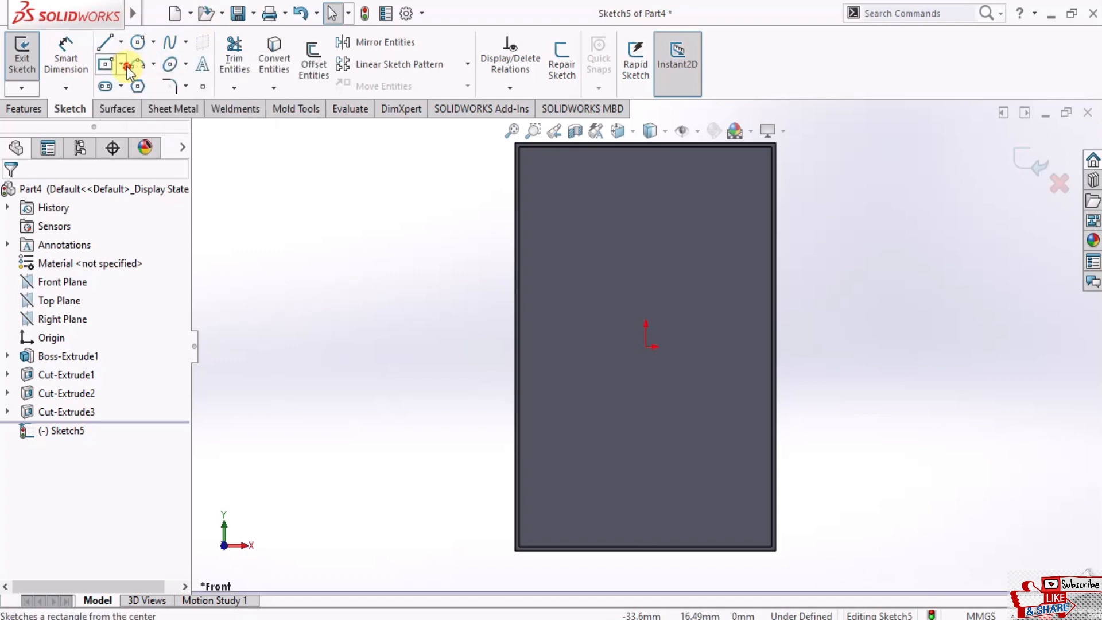
left_click(121, 64)
left_click(123, 66)
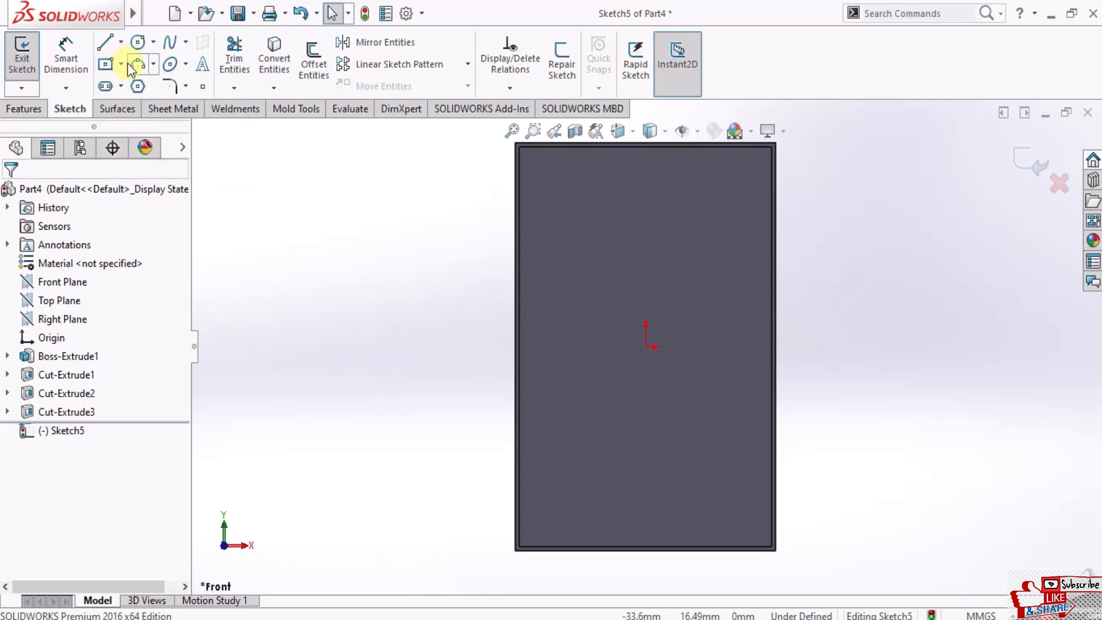
Draw a vertical centerline from the origin down to the cavity's lower edge
left_click(121, 43)
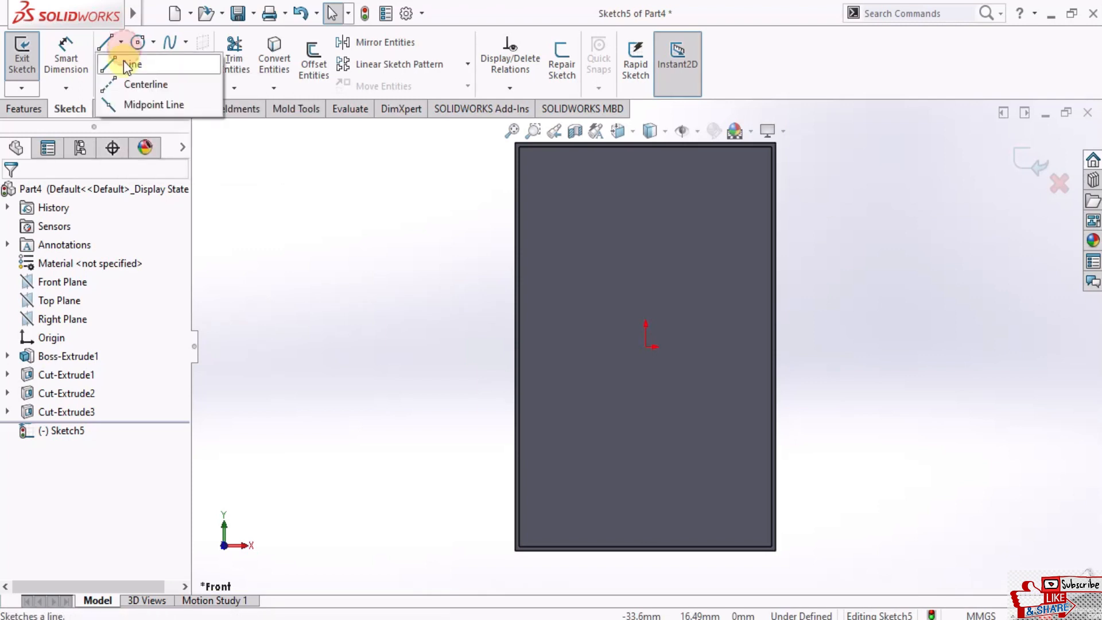
left_click(131, 84)
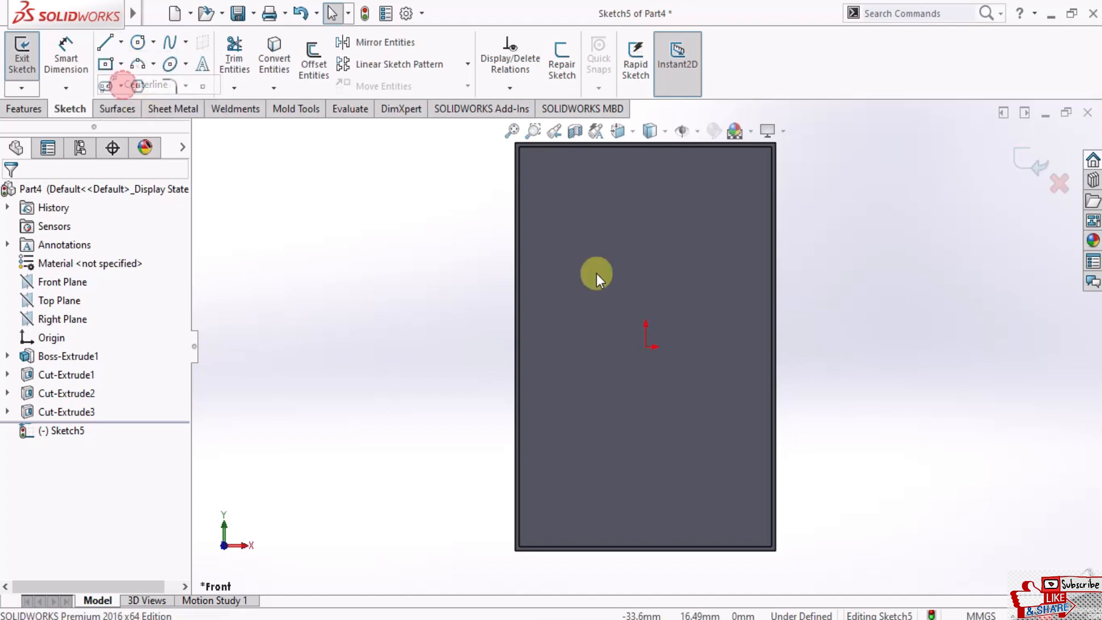
left_click(645, 347)
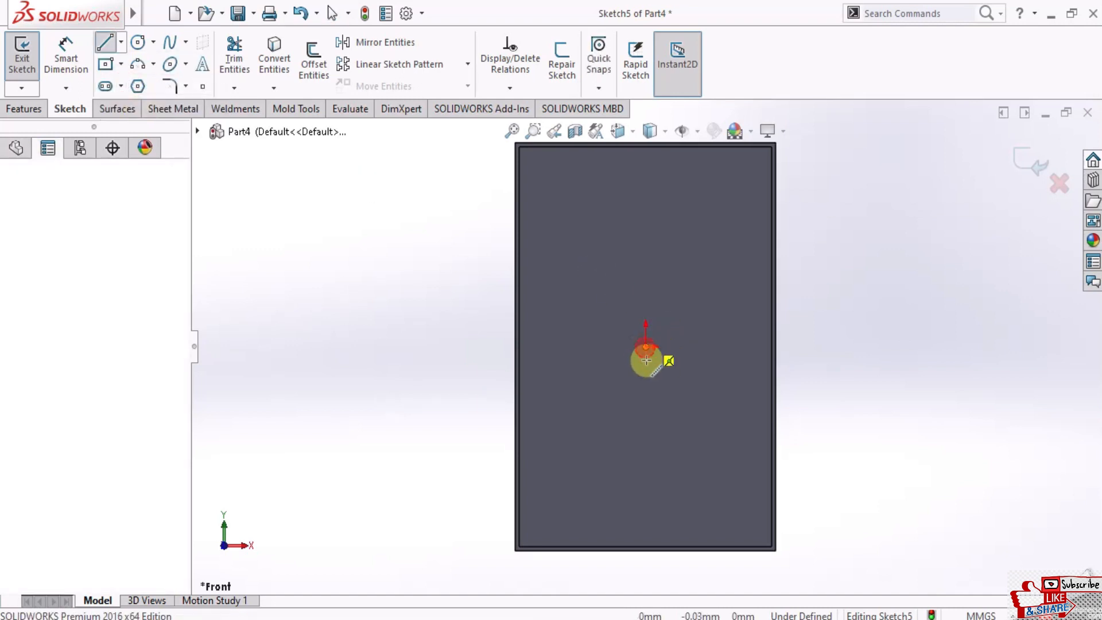
left_click(646, 547)
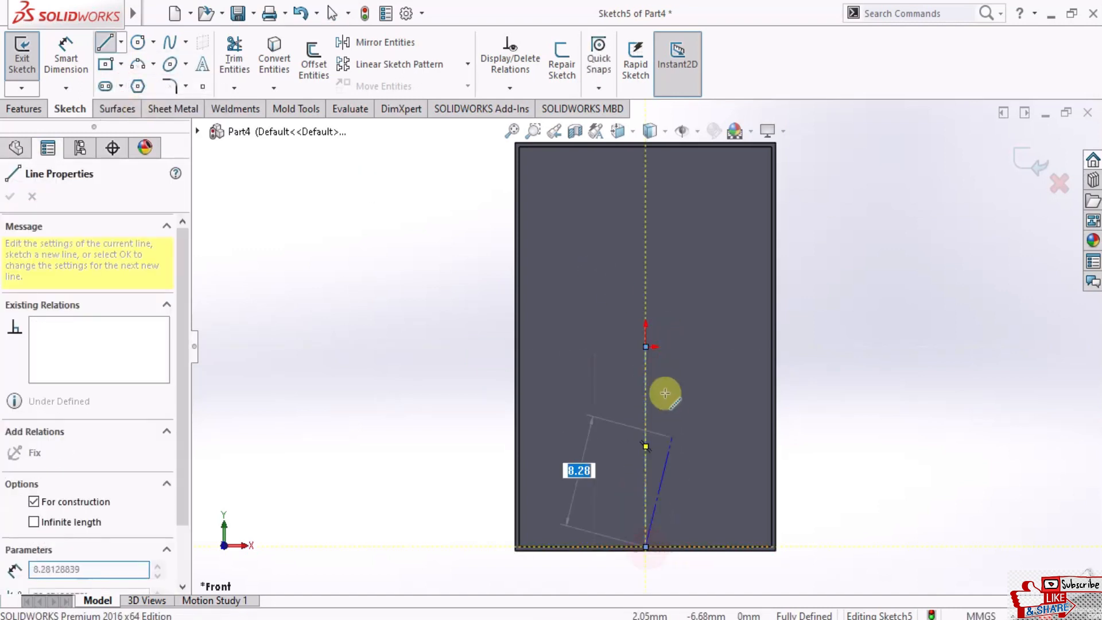
key("Escape")
key("Escape")
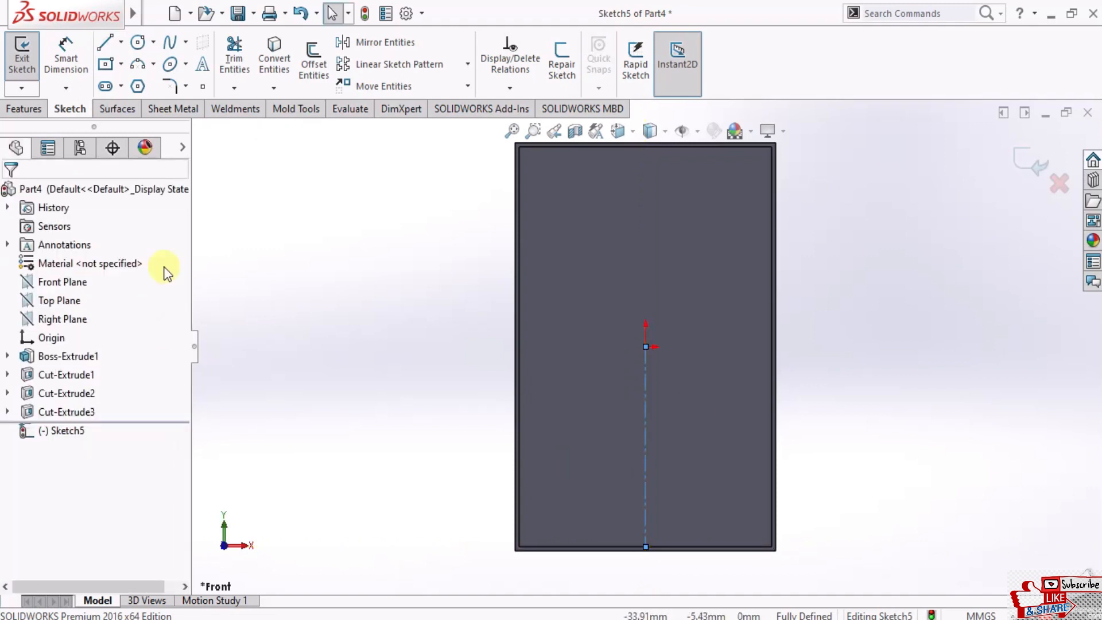
Draw a horizontal centerline from the origin to the block's left outer edge
left_click(121, 42)
left_click(140, 84)
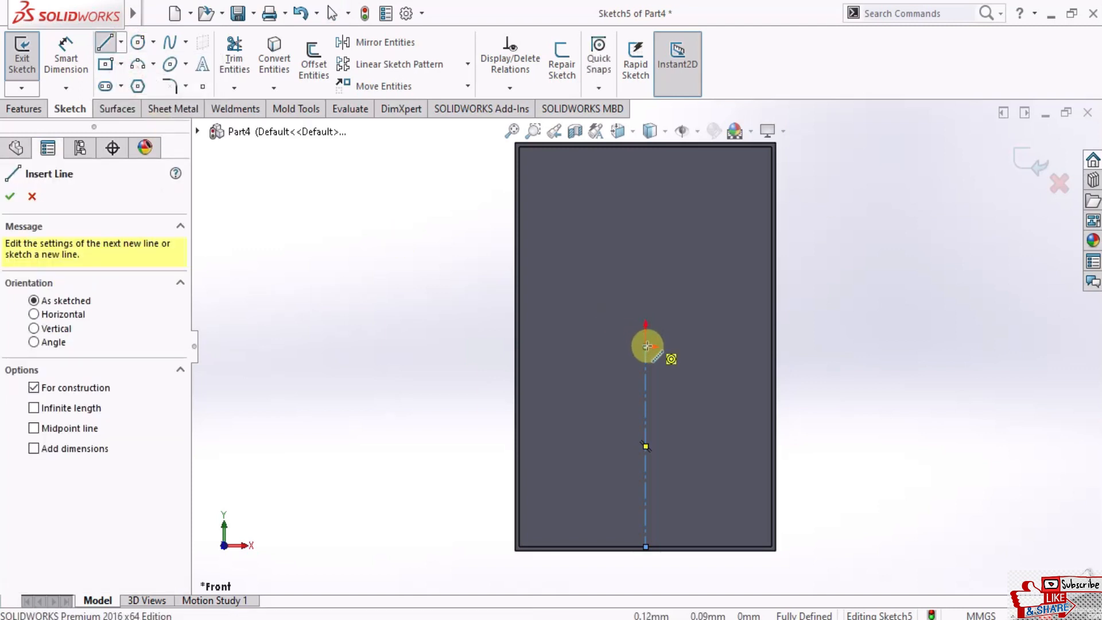
left_click(645, 347)
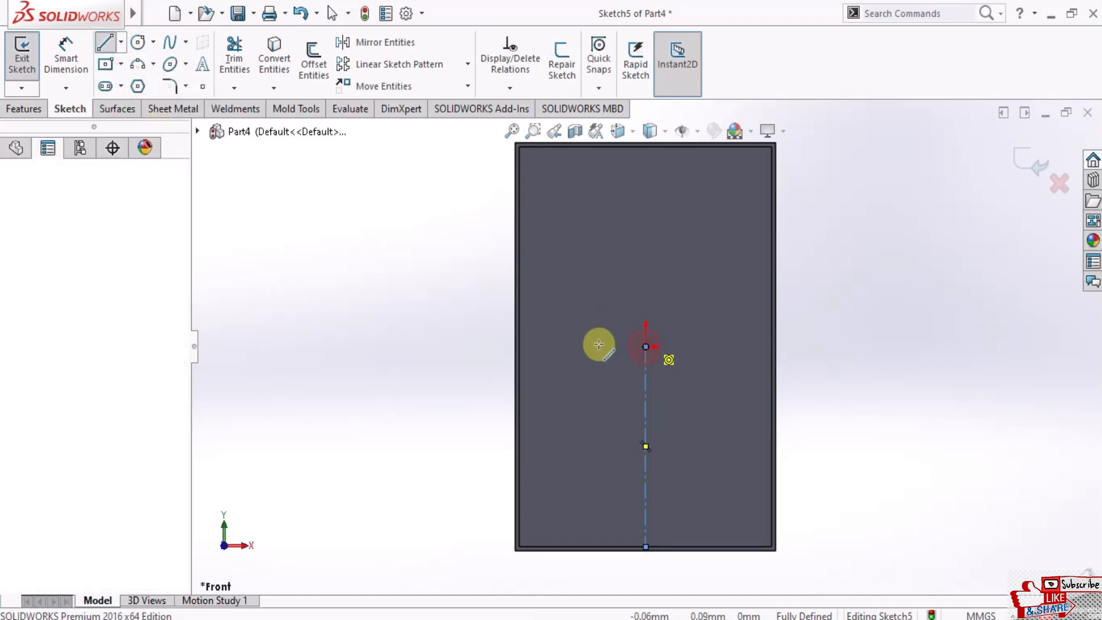
left_click(515, 347)
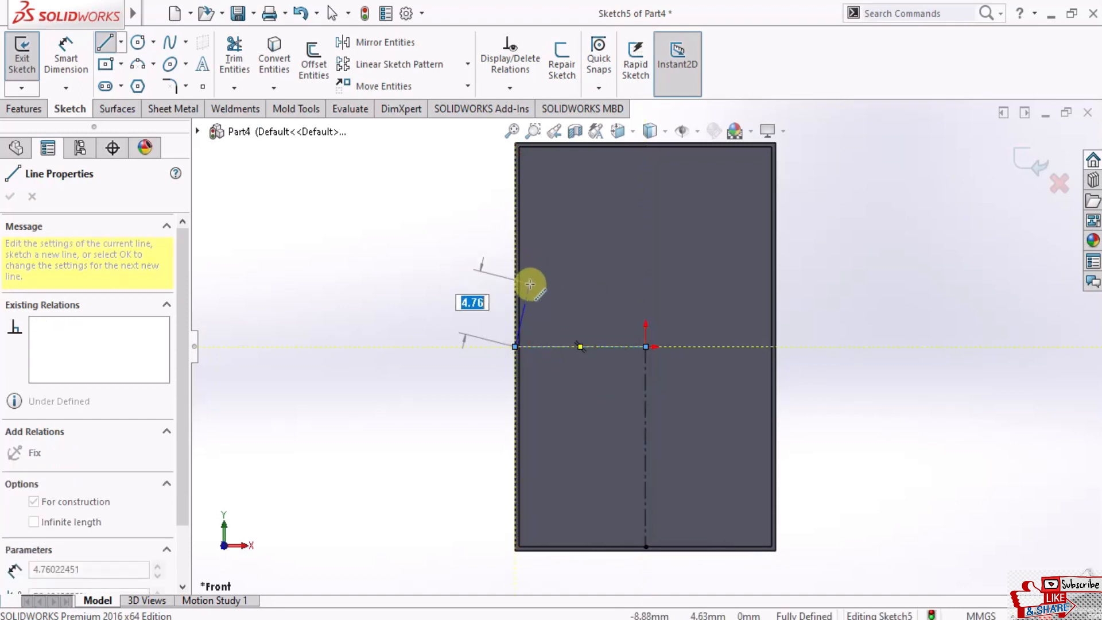
key("Escape")
Draw a vertical centerline from the origin up to the cavity's upper edge
left_click(121, 42)
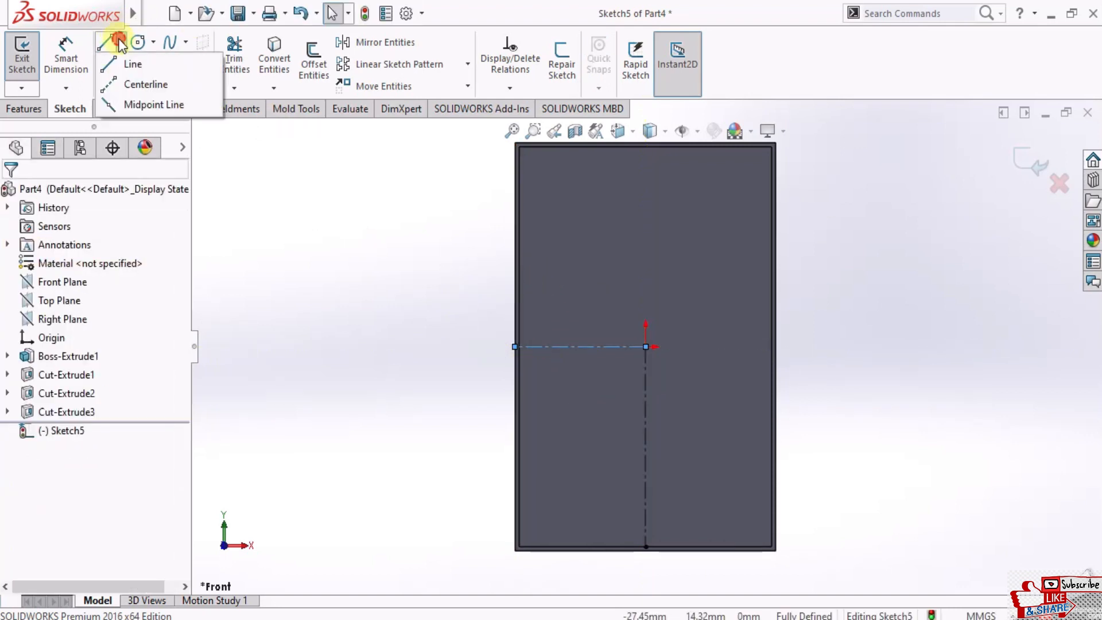
left_click(127, 85)
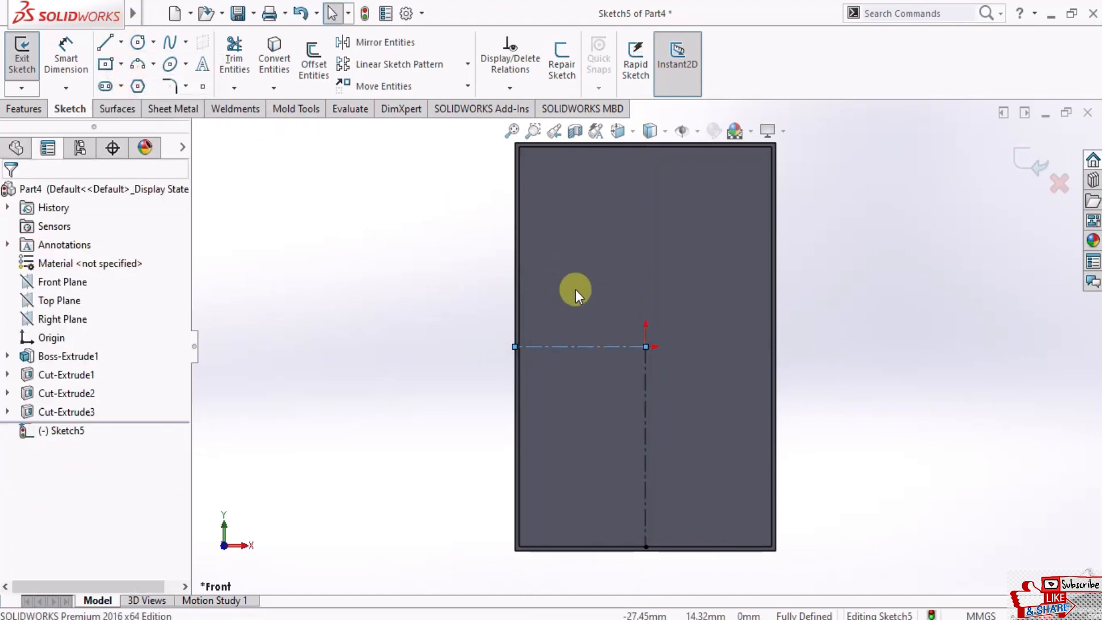
left_click(646, 346)
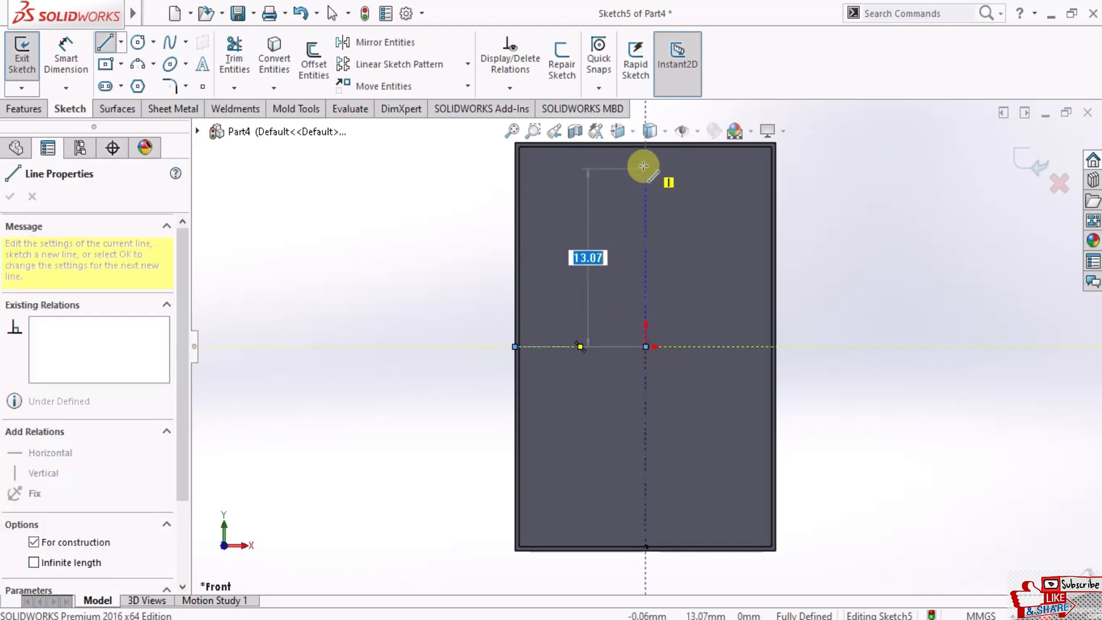
left_click(646, 146)
key("Escape")
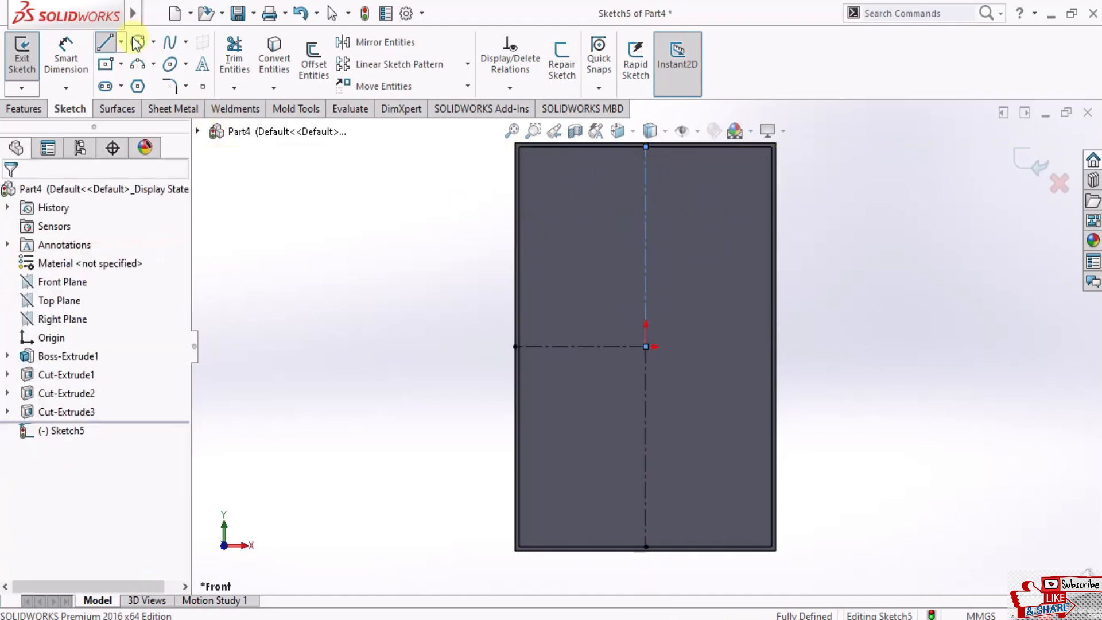
Draw a horizontal centerline from the origin to the cavity's right edge
left_click(121, 42)
left_click(129, 85)
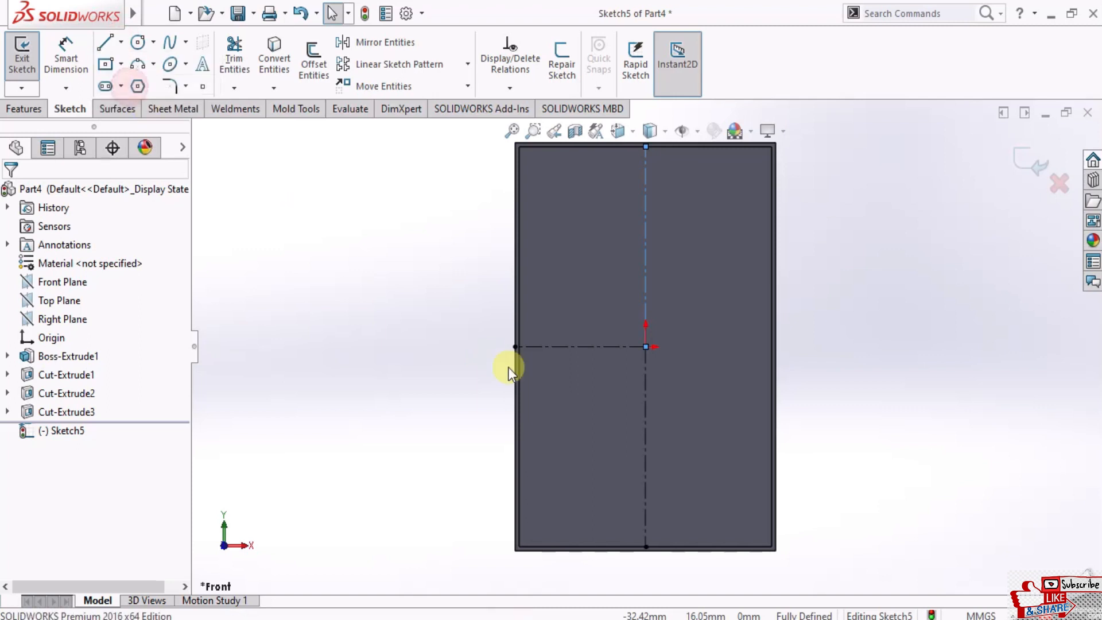
left_click(646, 347)
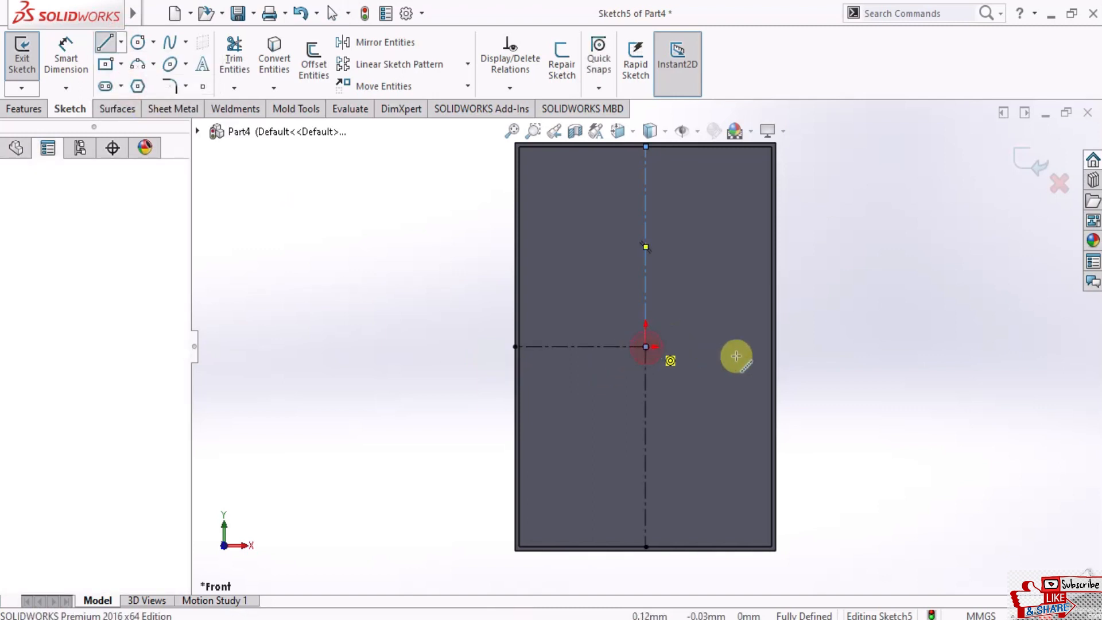
left_click(773, 346)
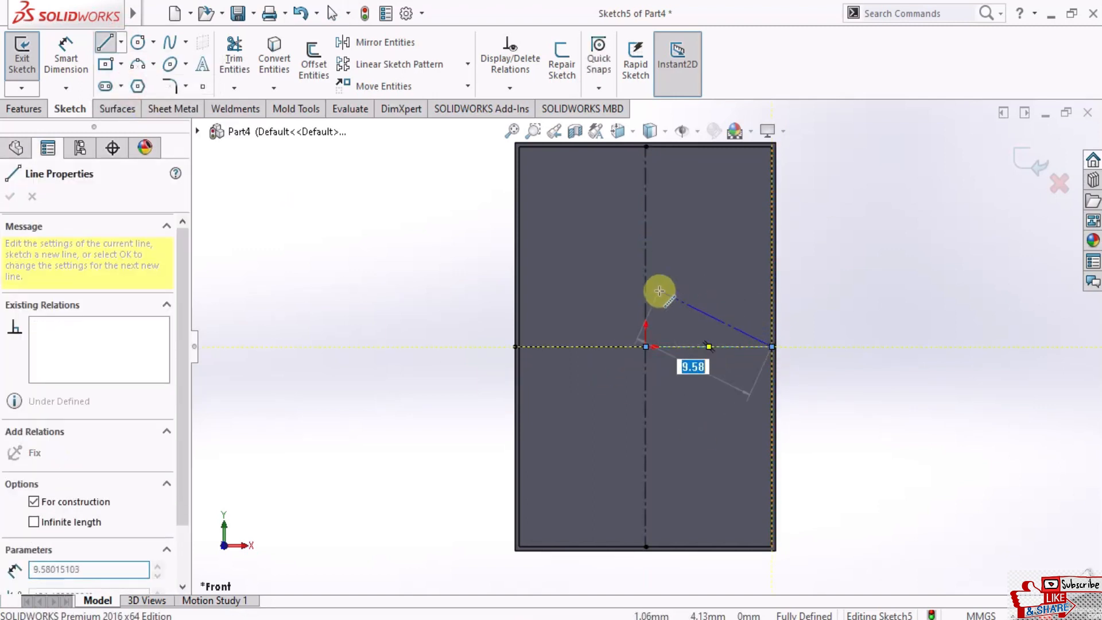
key("Escape")
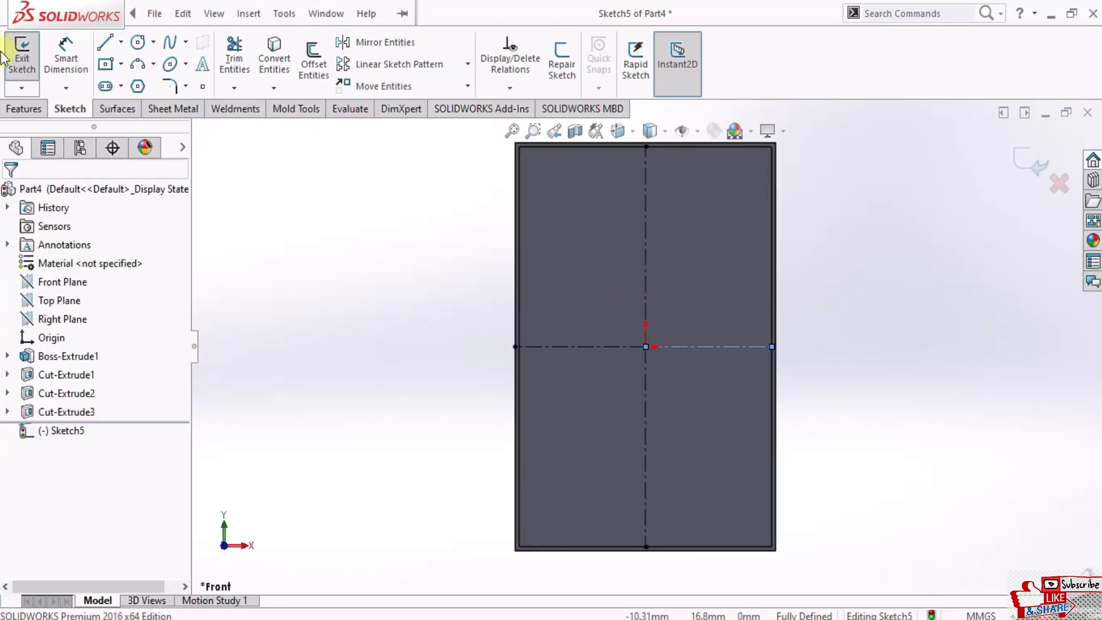
Draw a 6 mm high center rectangle centred on the midpoint of the lower vertical centerline, nearly as wide as the cavity
left_click(122, 68)
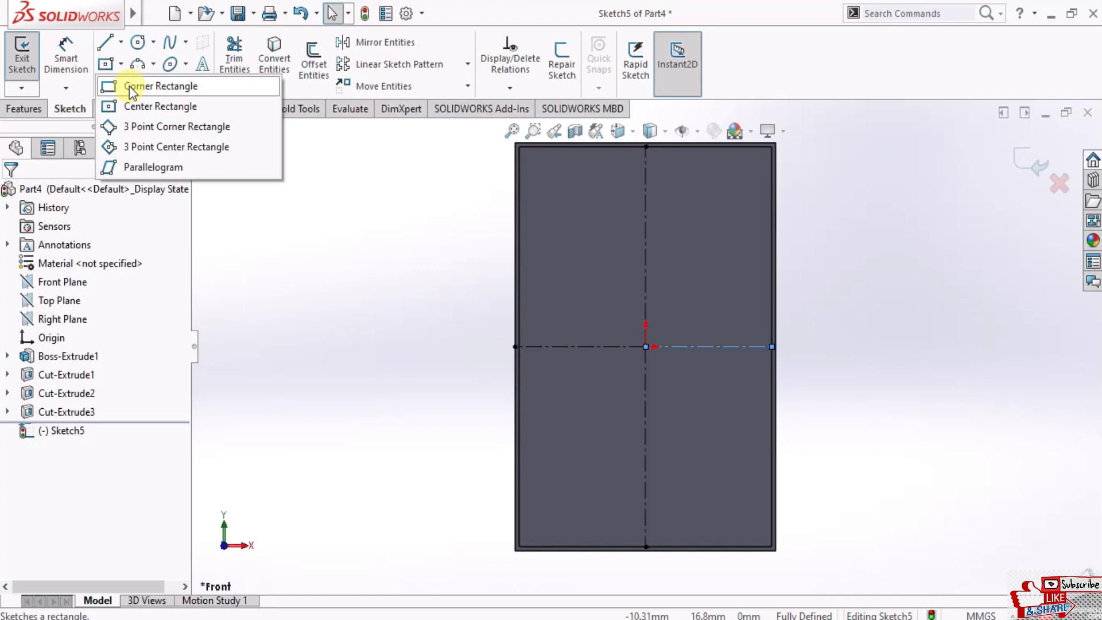
left_click(129, 104)
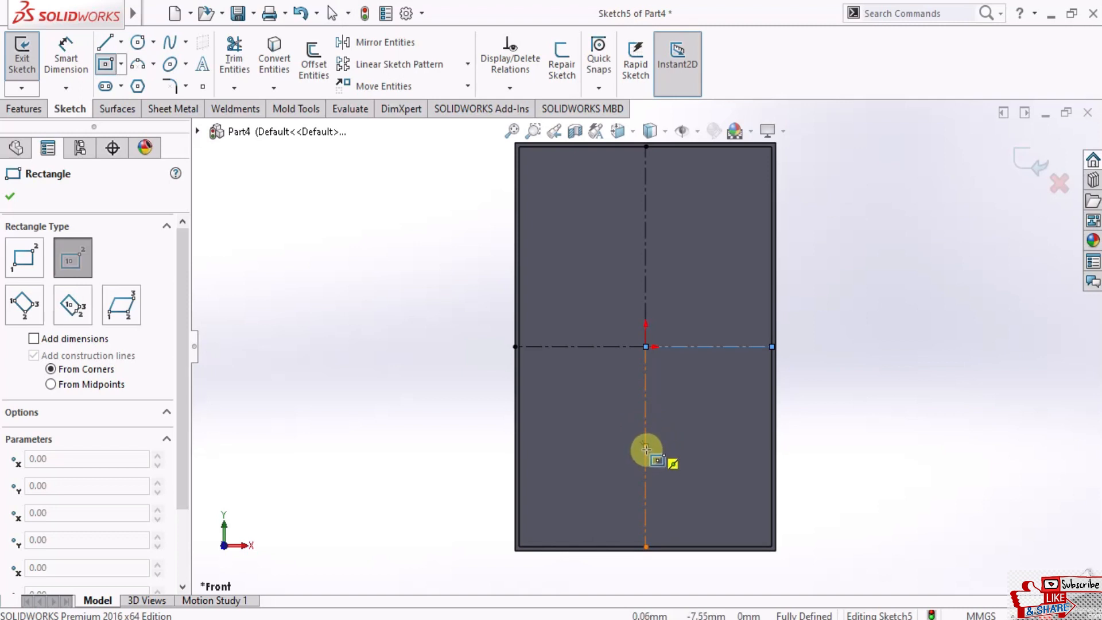
left_click(646, 446)
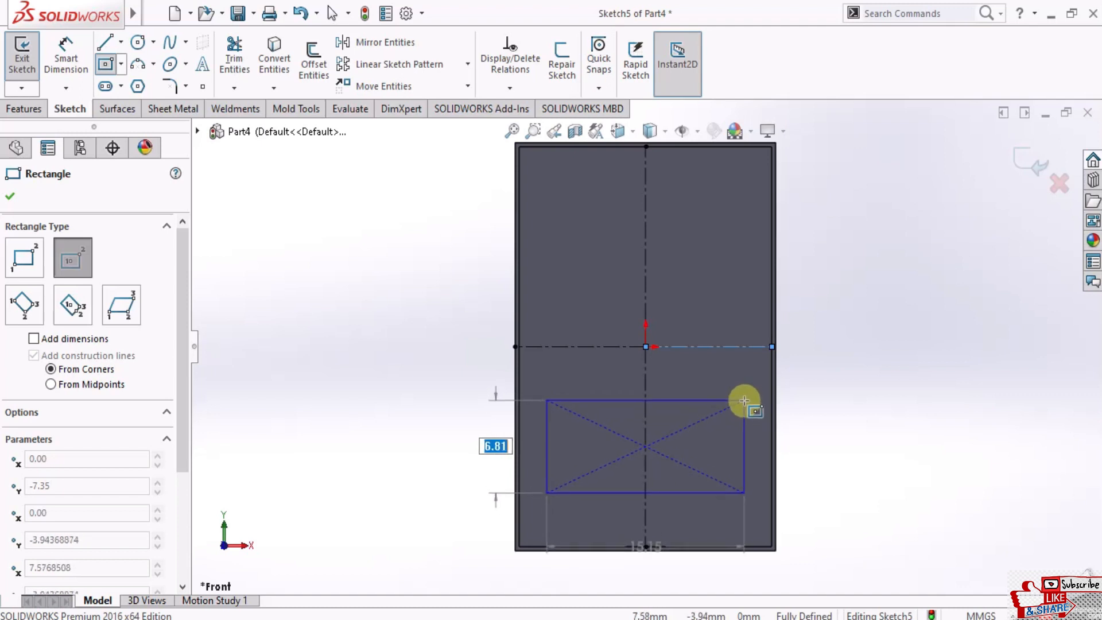
type("6")
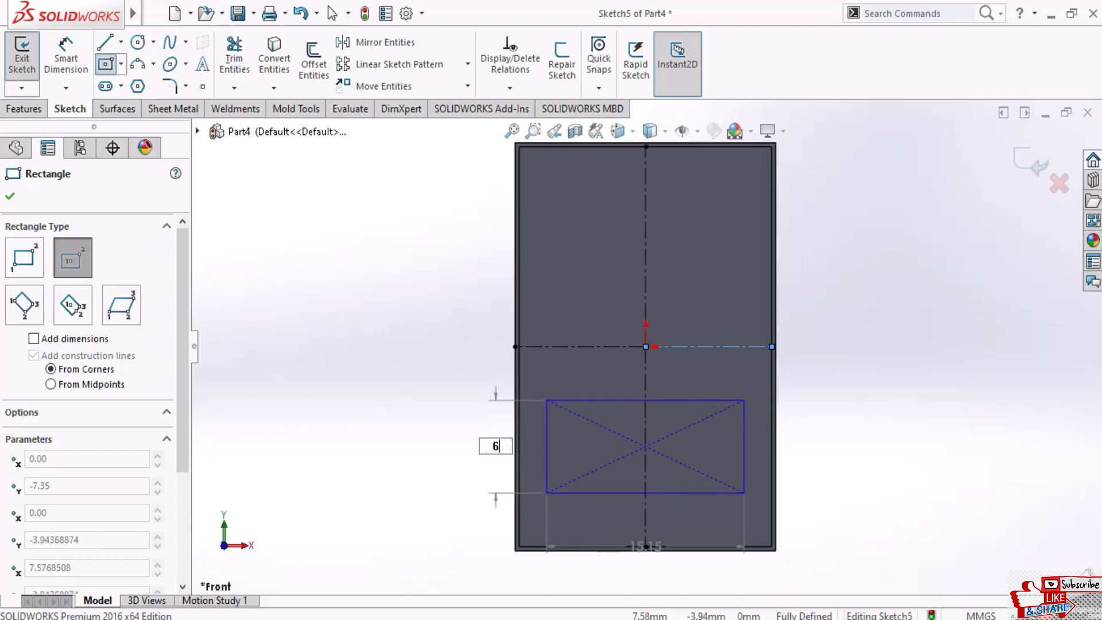
key("Tab")
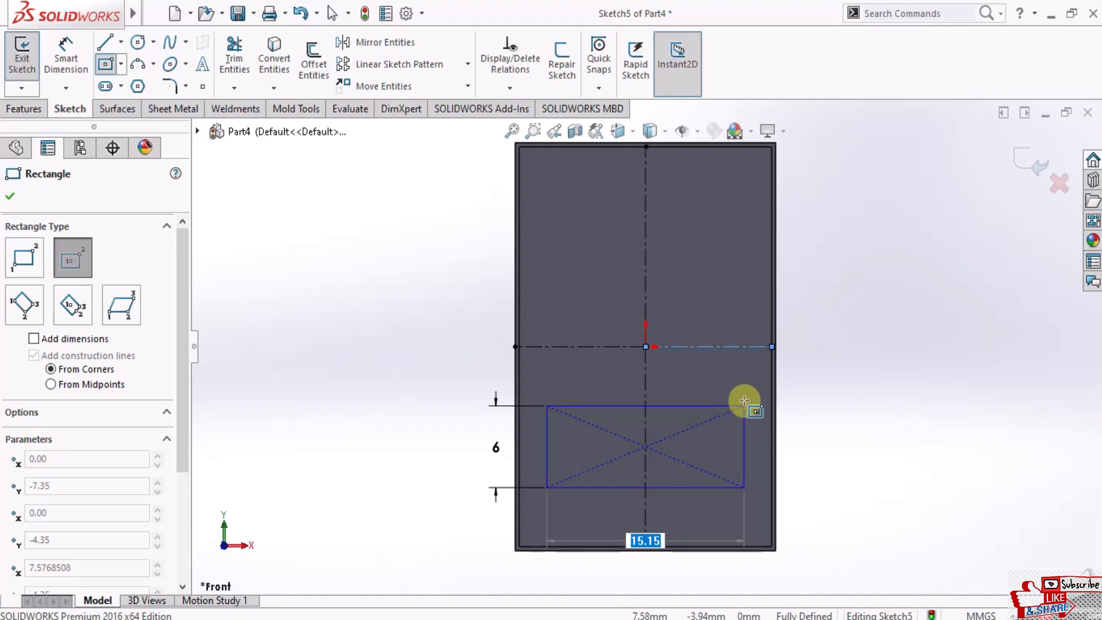
type("1")
key("Return")
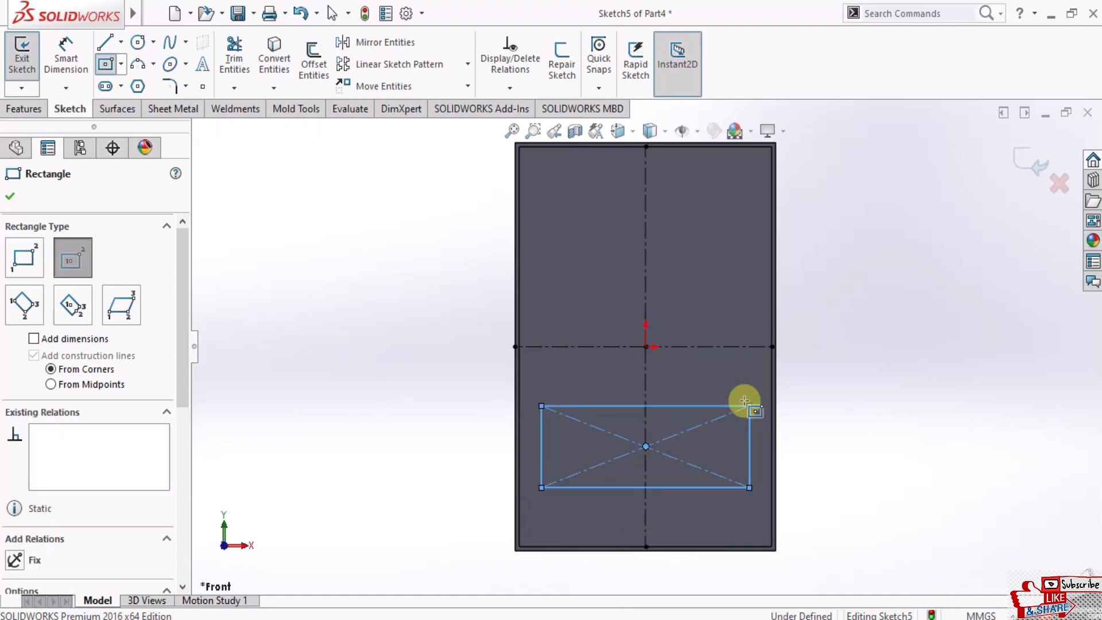
key("Escape")
scroll(626, 426, "down", 2)
scroll(717, 400, "up", 2)
scroll(717, 400, "down", 1)
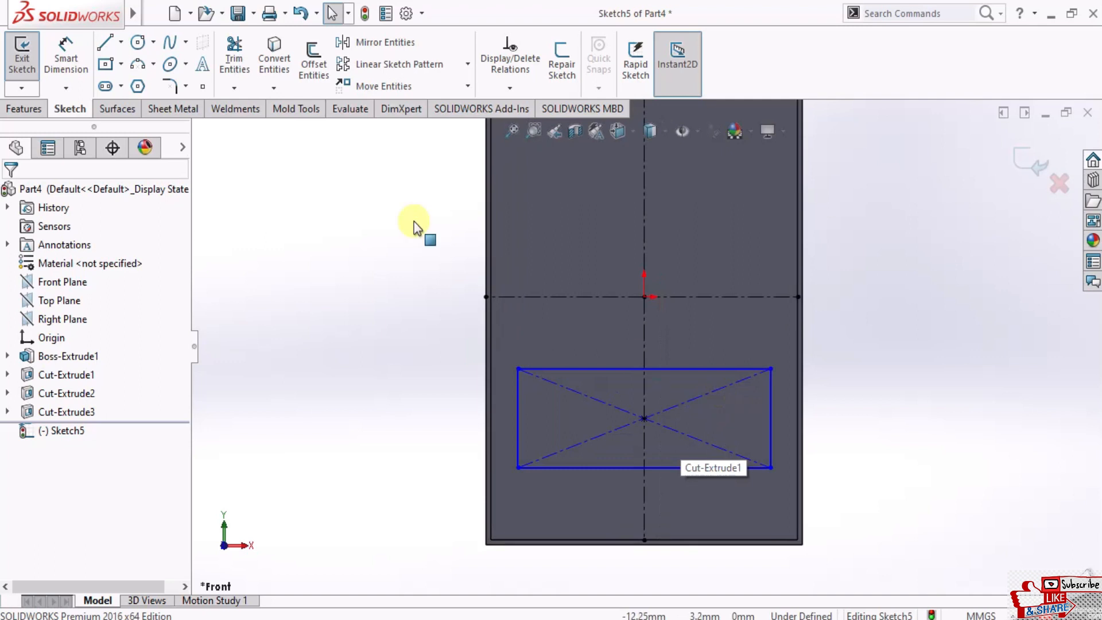
Draw a line from the rectangle's upper-left corner a short way along its upper edge, continuing vertically down to the lower edge
left_click(121, 42)
left_click(121, 58)
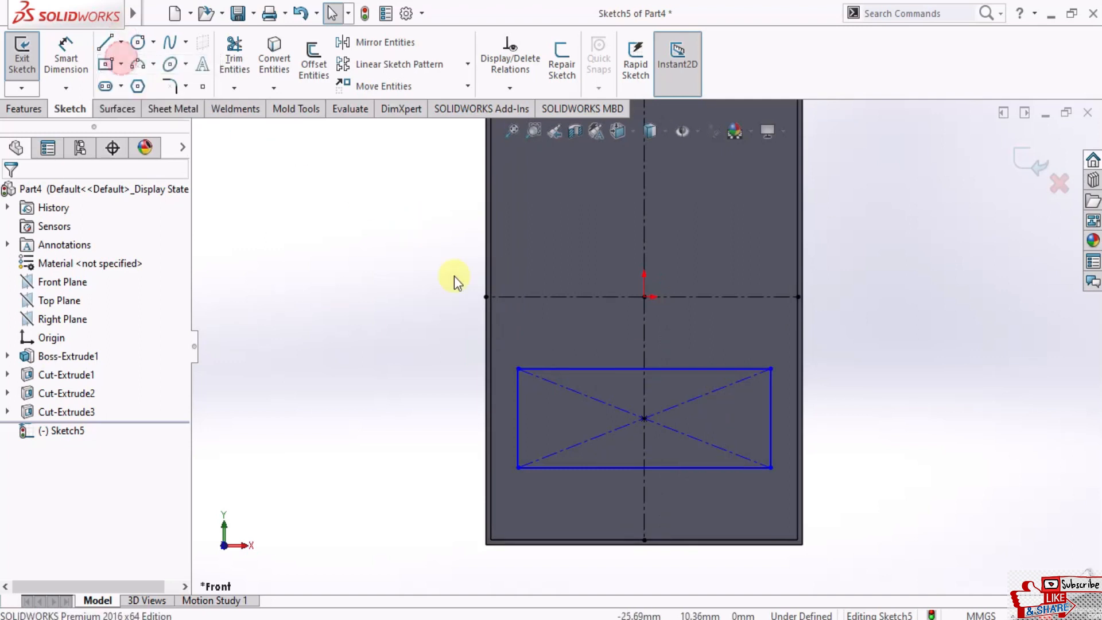
left_click(520, 368)
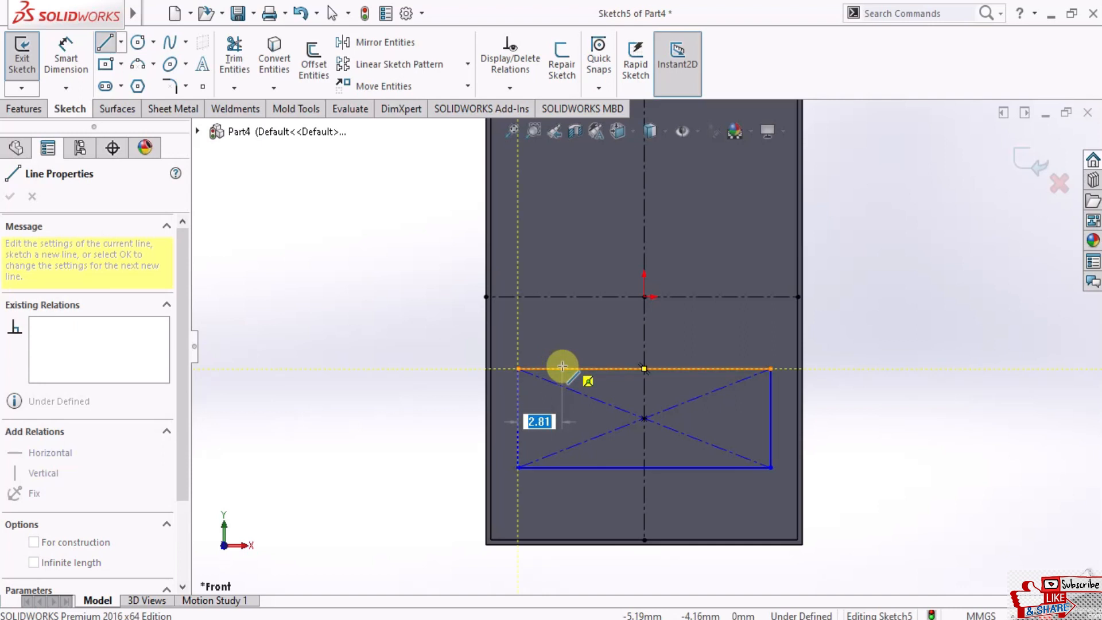
type("1")
key("Return")
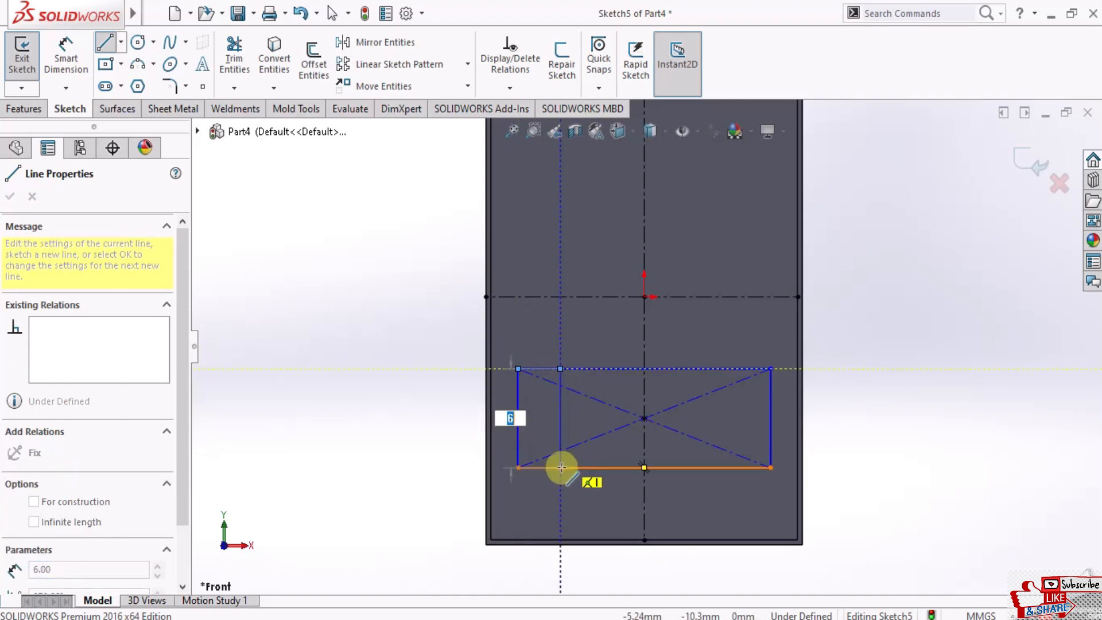
left_click(561, 467)
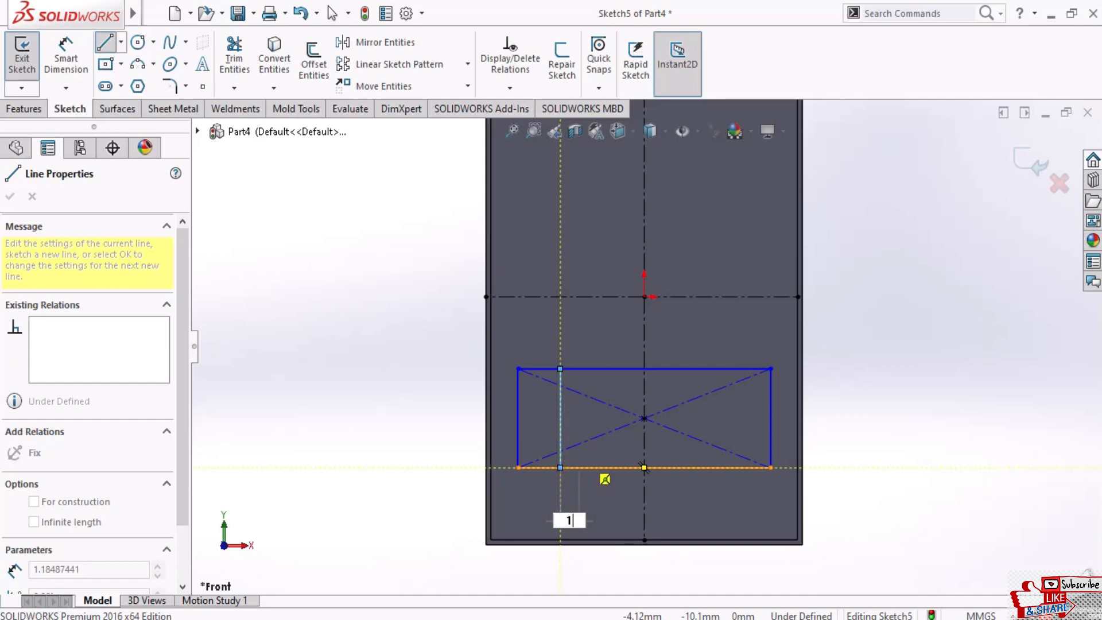
Continue the lines with a vertical divider 1 mm right of the first one and another along the vertical centerline, joined along the rectangle's edges
left_click_drag(576, 468, 576, 368)
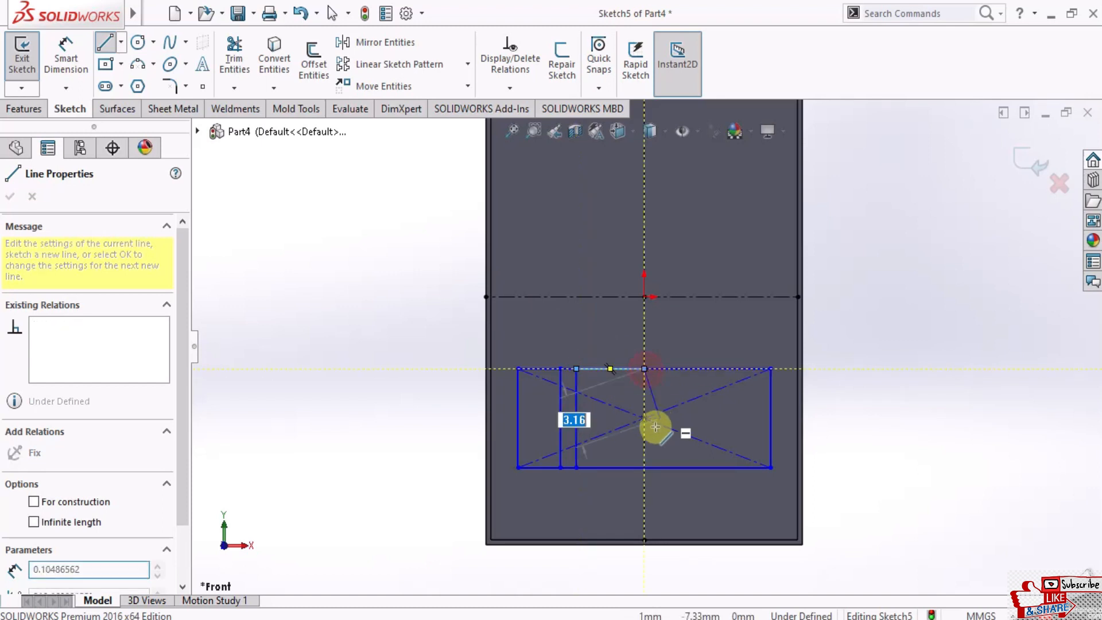
left_click(644, 467)
left_click(576, 466)
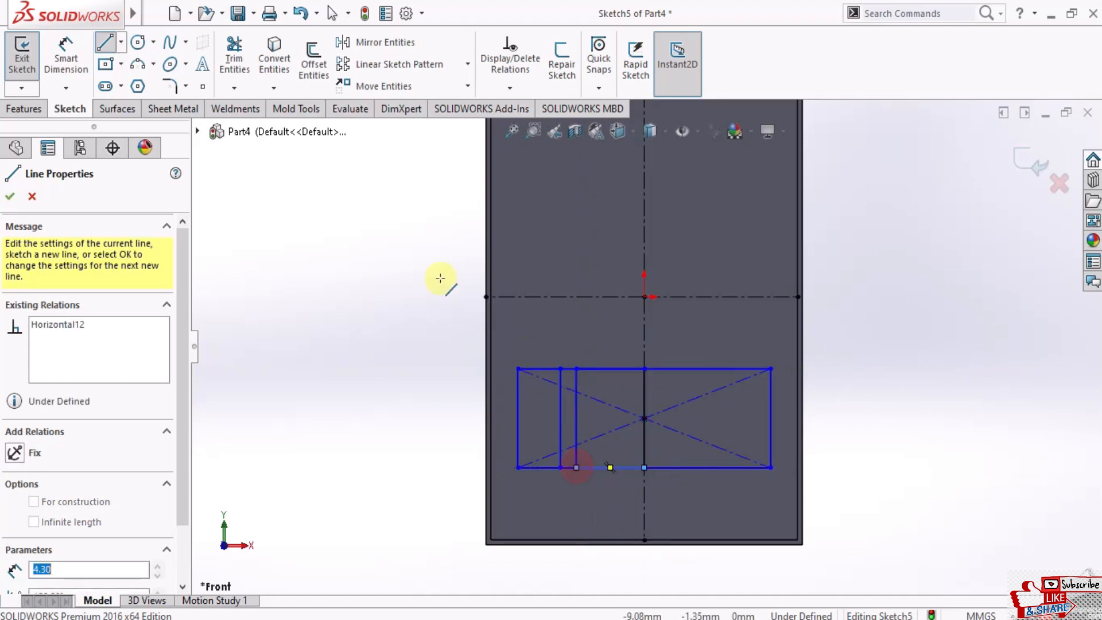
Draw two full-height vertical dividers in the rectangle's right half, the first about 1 mm right of the centerline, joined along the lower edge
scroll(696, 398, "down", 1)
scroll(695, 398, "down", 1)
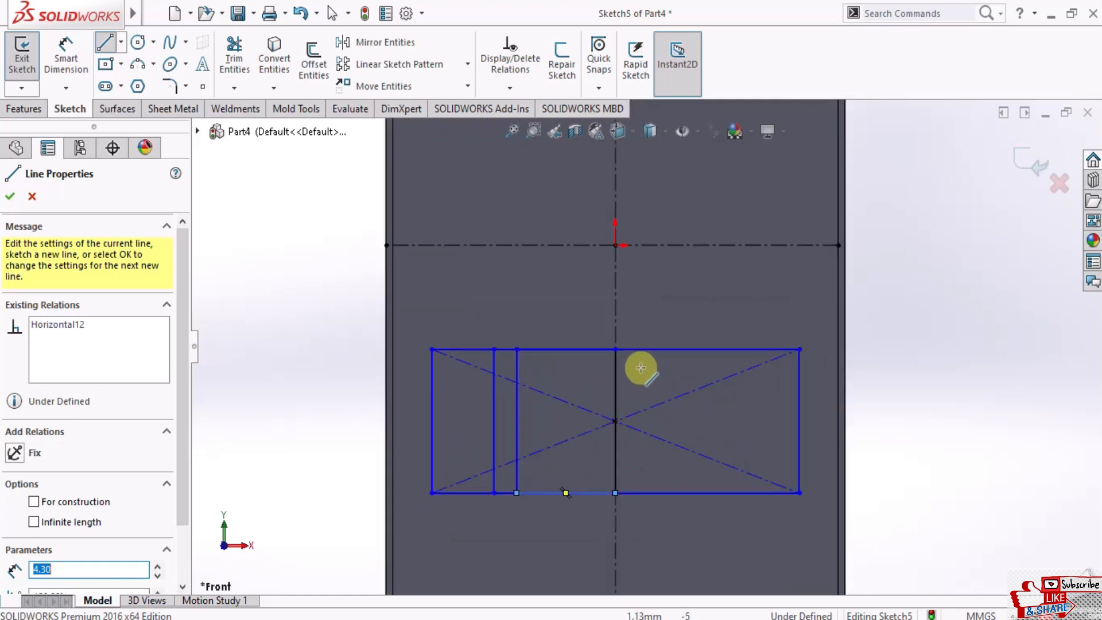
left_click(639, 350)
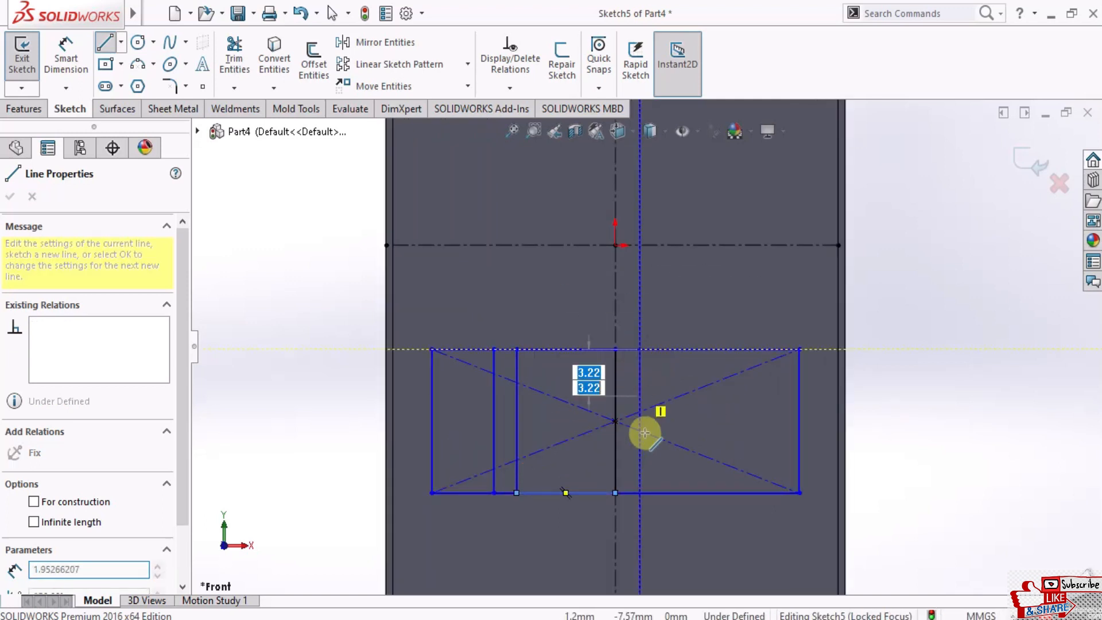
left_click(640, 493)
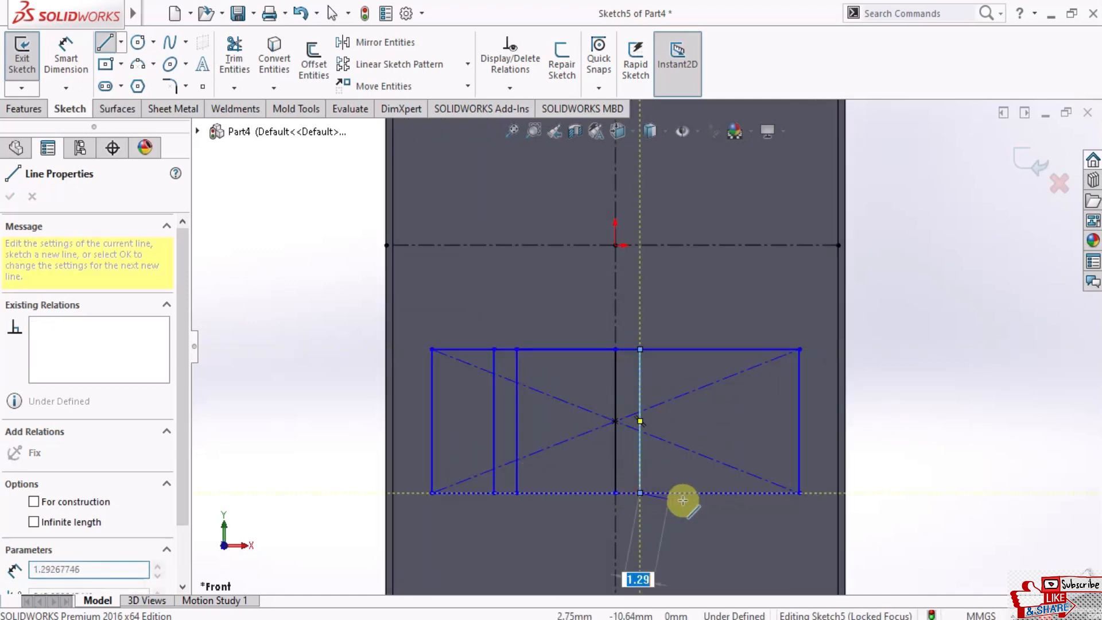
left_click(711, 493)
left_click(710, 349)
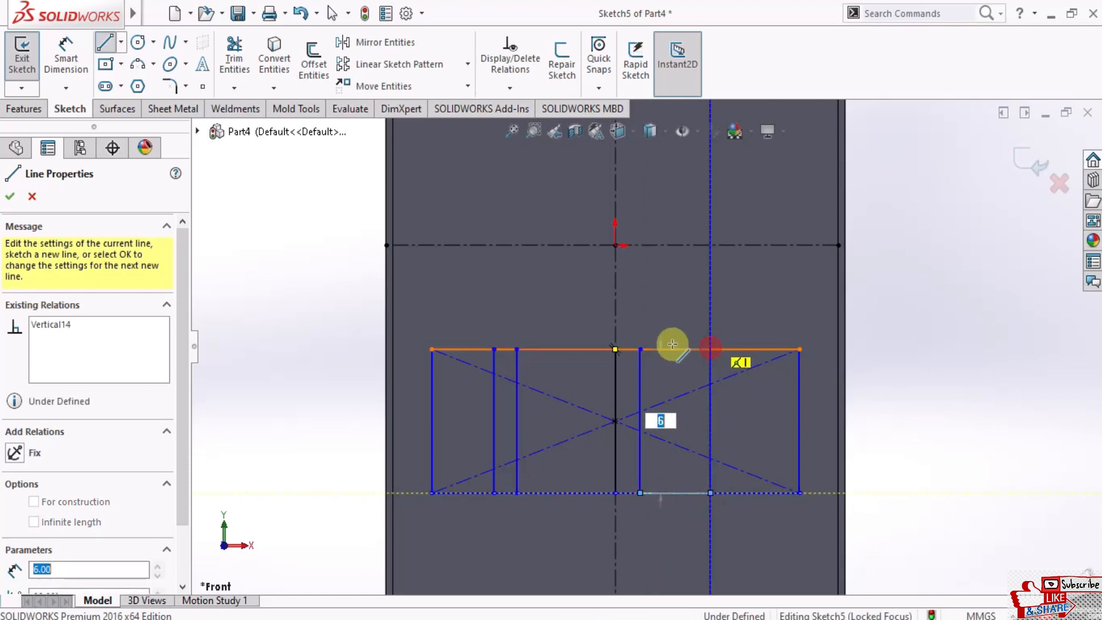
key("Escape")
key("Escape")
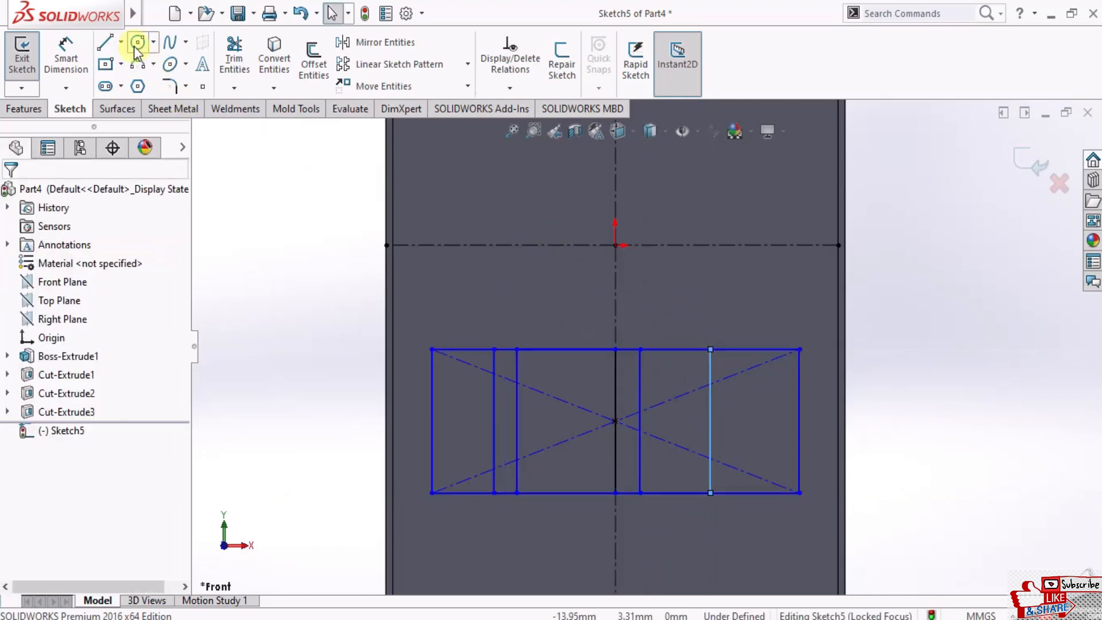
Draw one more full-height vertical divider slightly right of the last one, between the rectangle's upper and lower edges
left_click(121, 42)
left_click(133, 62)
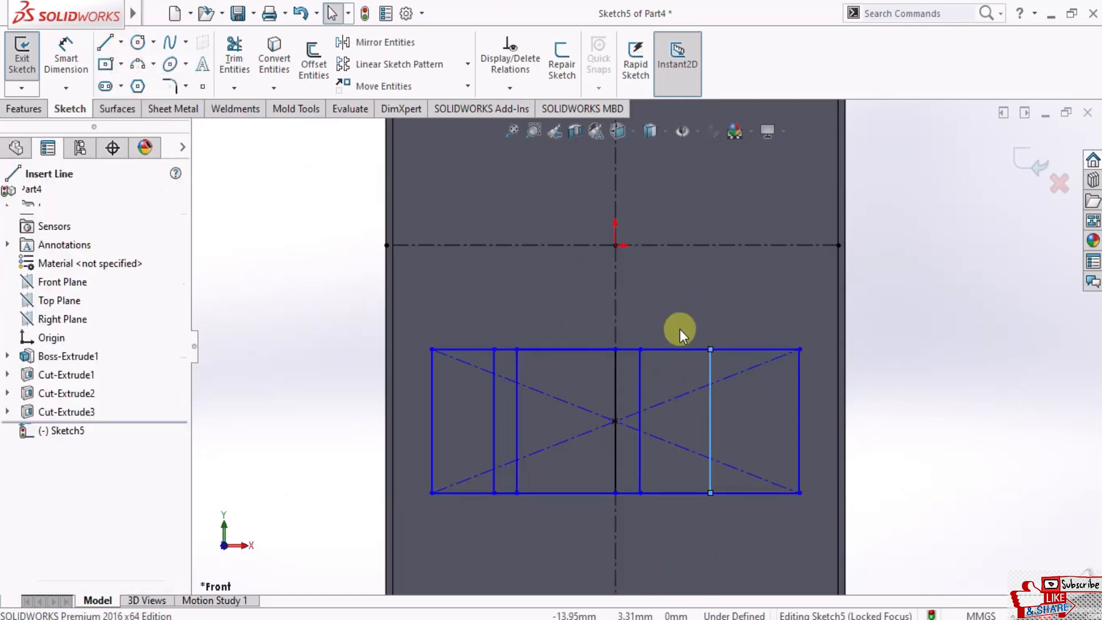
left_click(737, 348)
left_click(740, 489)
key("Escape")
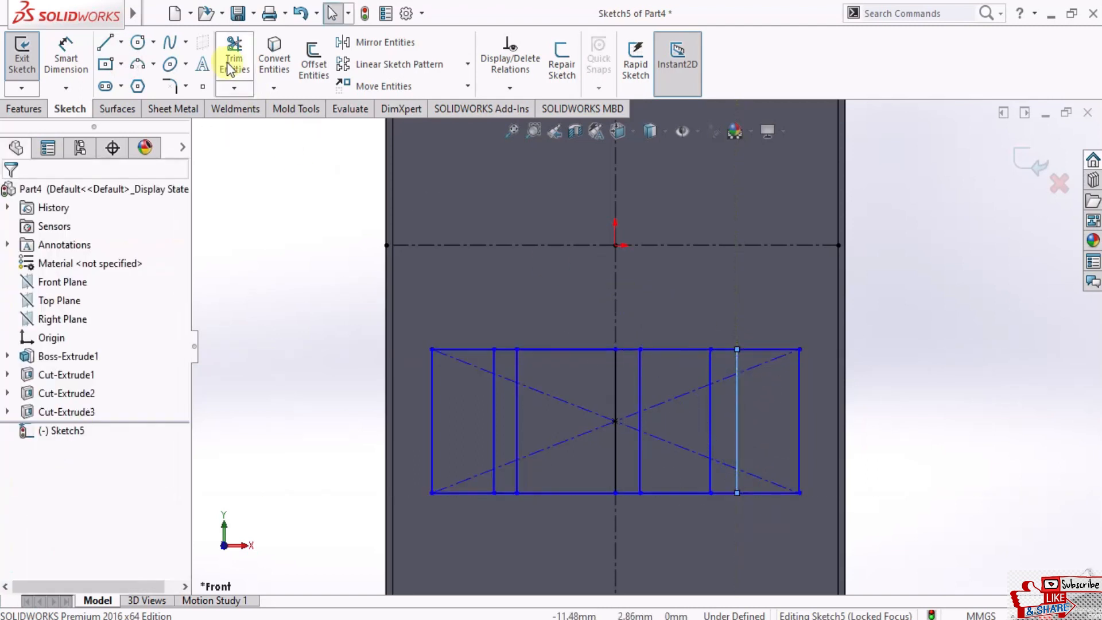
Trim the upper and lower edge segments within the three narrow gaps, leaving four separate rectangles, and accept deleting the affected relation
left_click(236, 58)
left_click(505, 352)
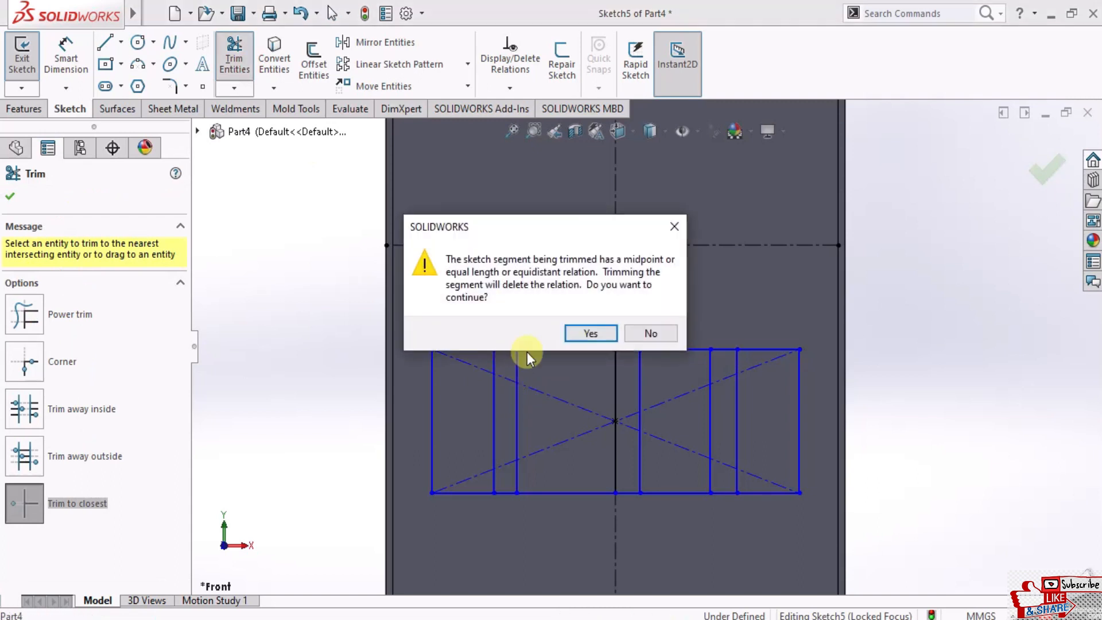
left_click(590, 333)
left_click(502, 350)
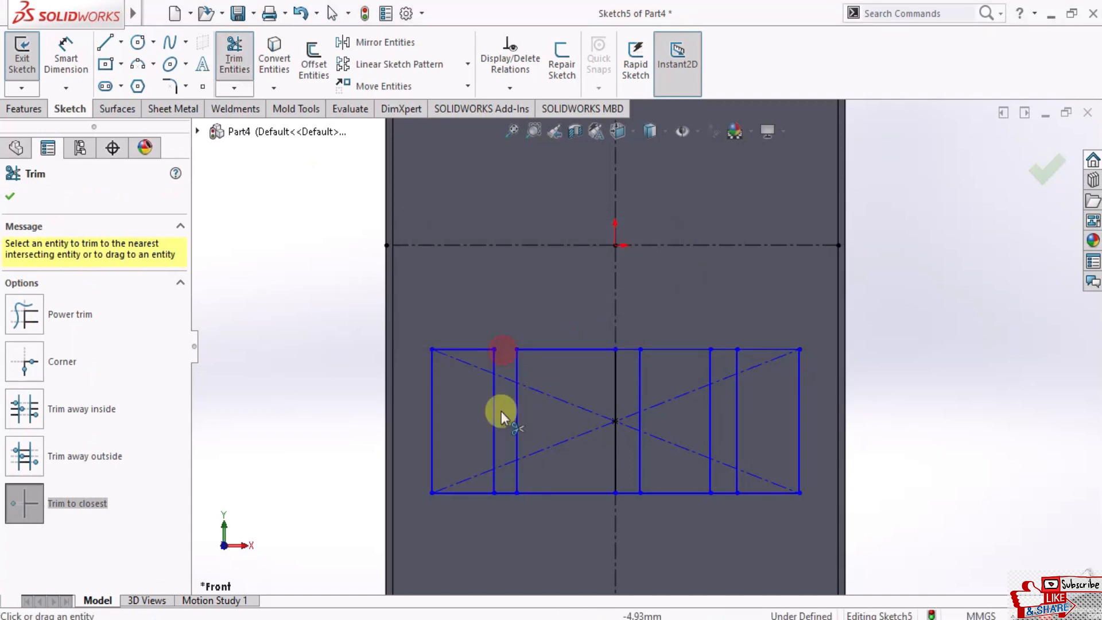
left_click(502, 491)
left_click(588, 330)
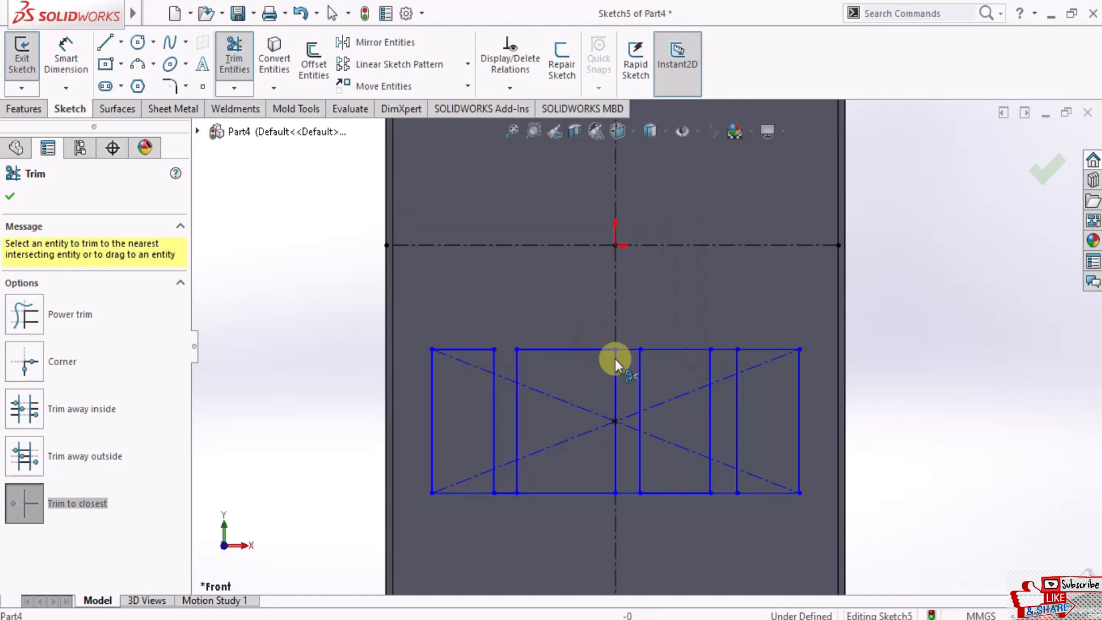
left_click(505, 491)
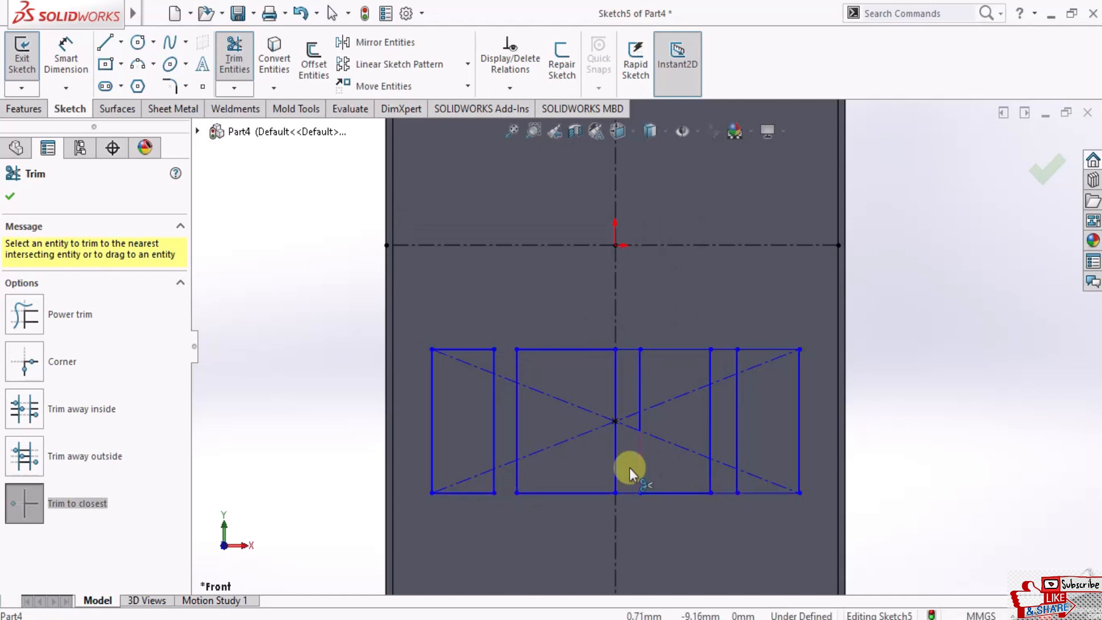
left_click(726, 349)
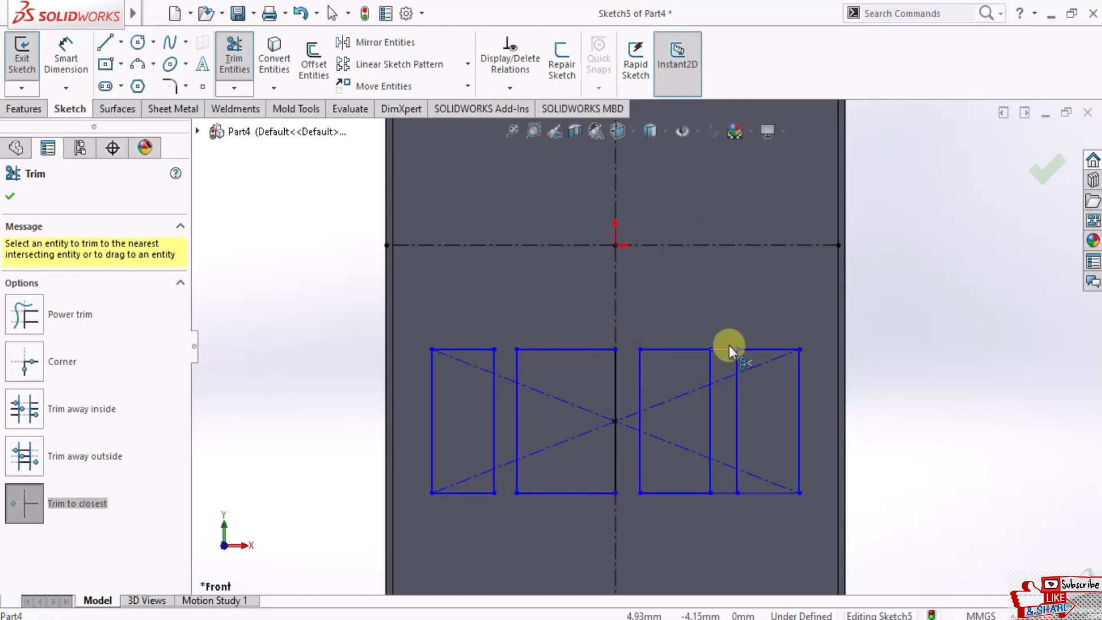
left_click(721, 492)
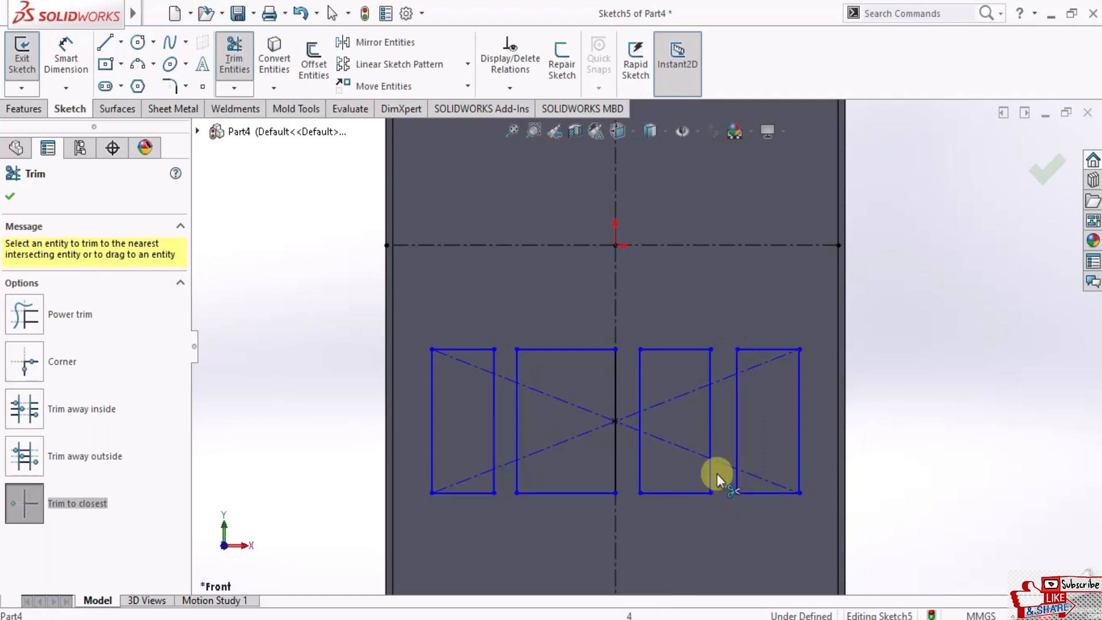
left_click(10, 196)
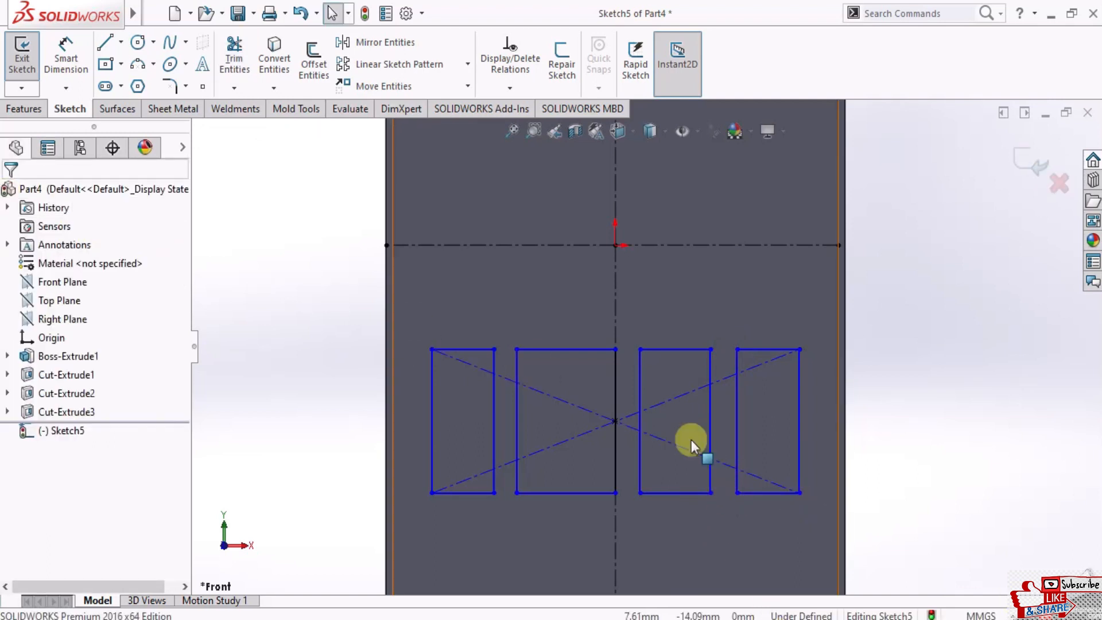
scroll(671, 402, "up", 2)
scroll(703, 408, "down", 1)
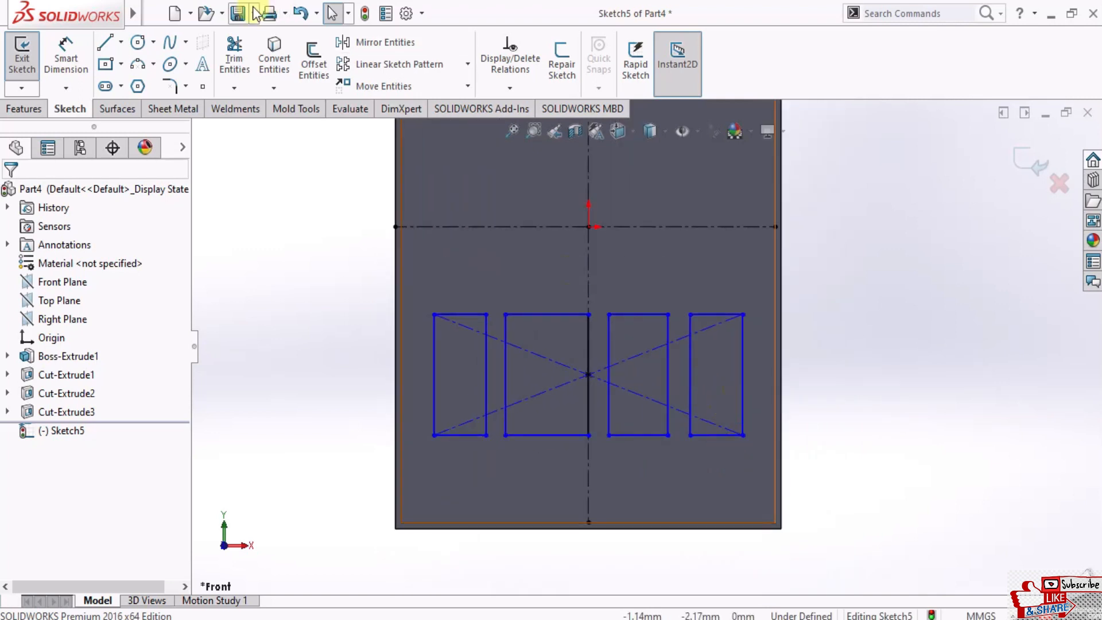
scroll(610, 340, "up", 3)
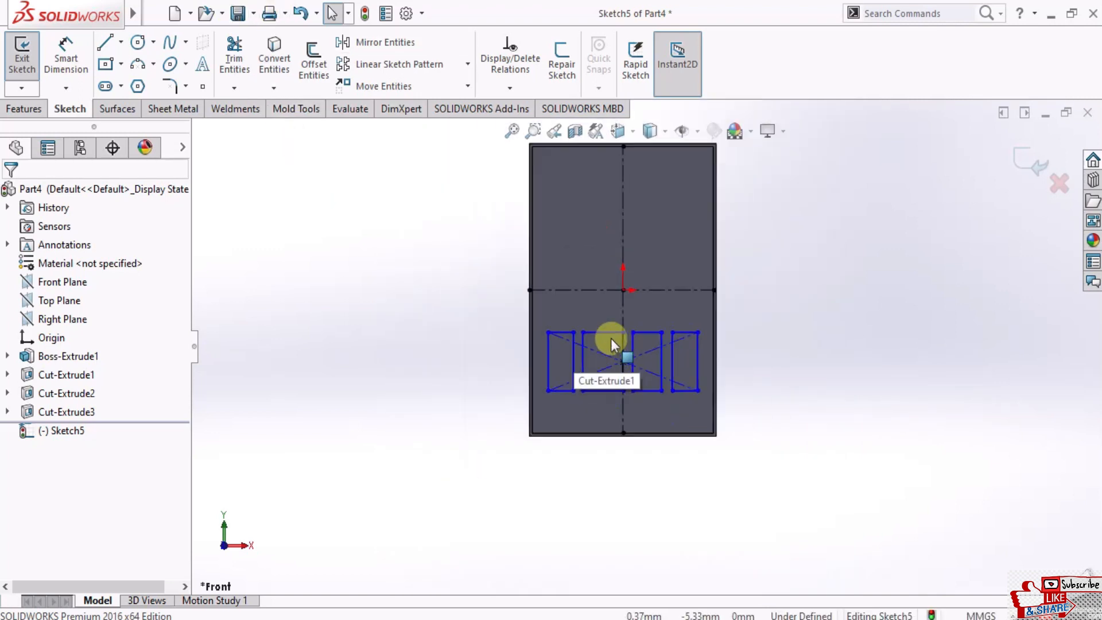
scroll(632, 314, "down", 3)
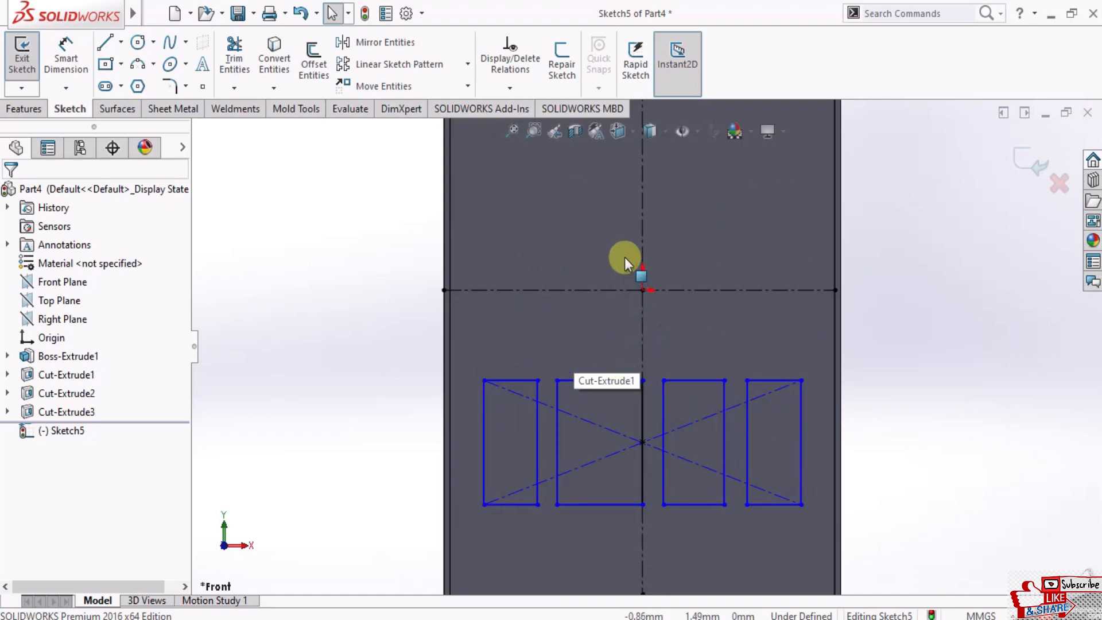
scroll(624, 256, "up", 3)
scroll(624, 253, "down", 2)
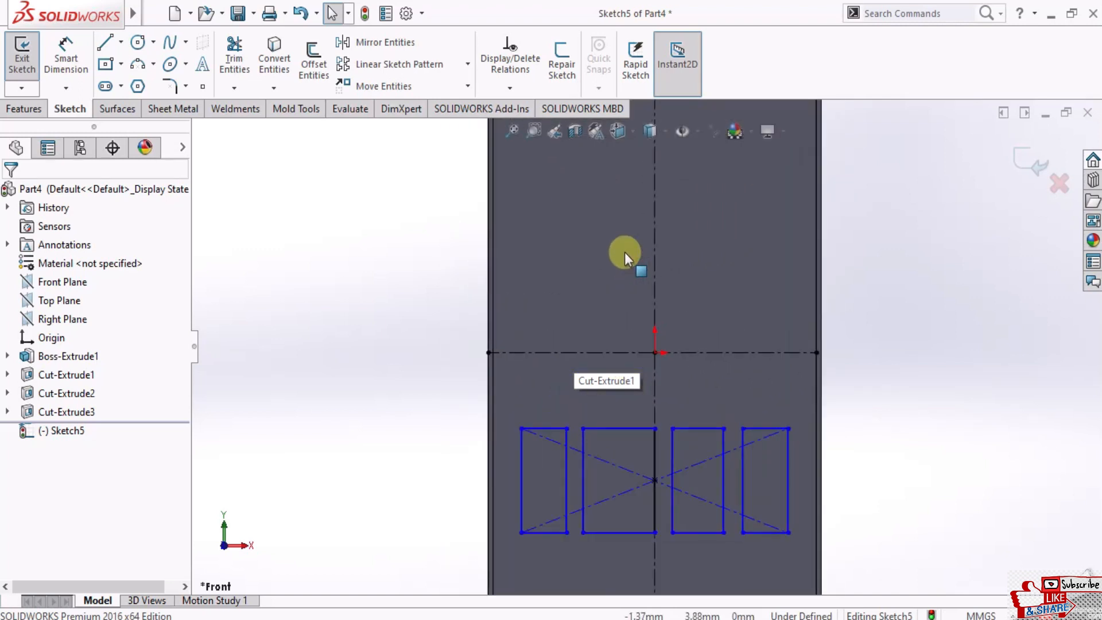
scroll(625, 252, "up", 2)
scroll(630, 246, "down", 2)
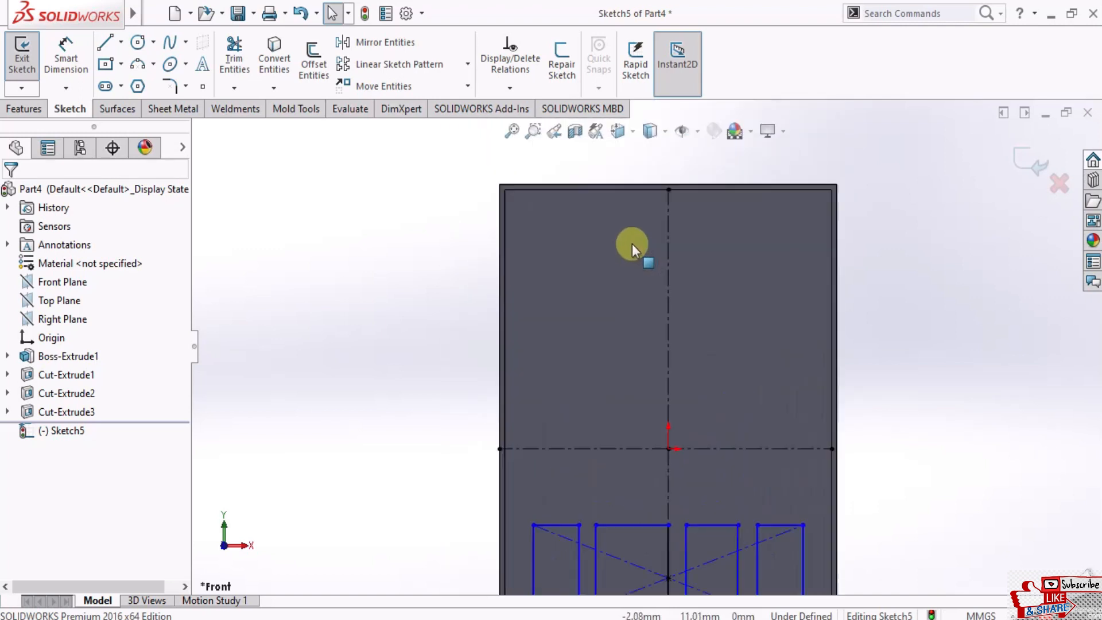
left_click(124, 64)
left_click(129, 83)
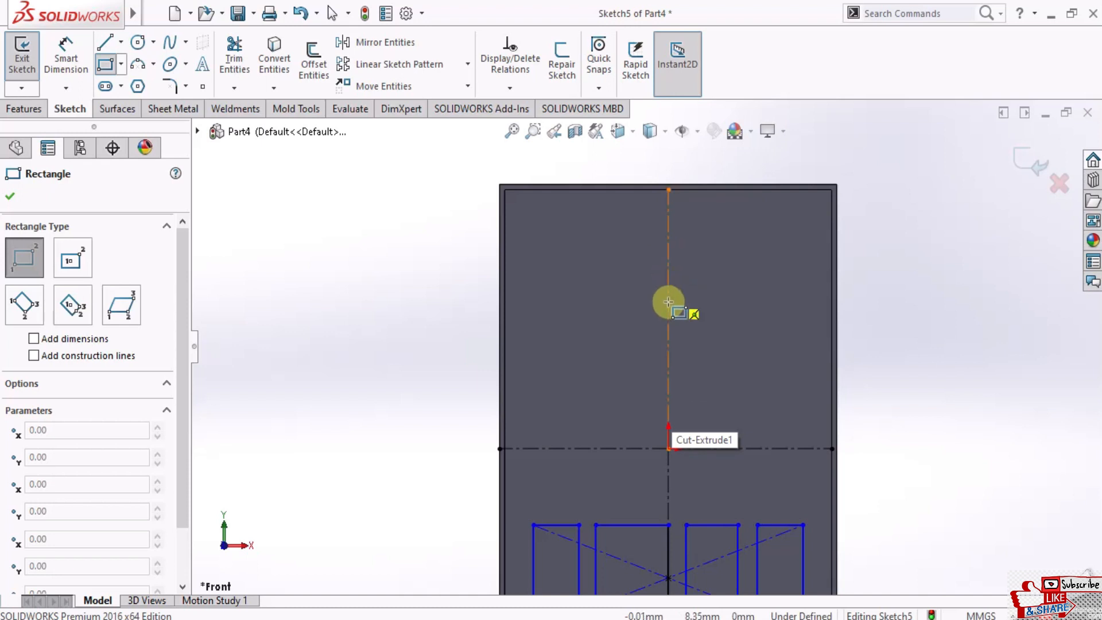
left_click(668, 319)
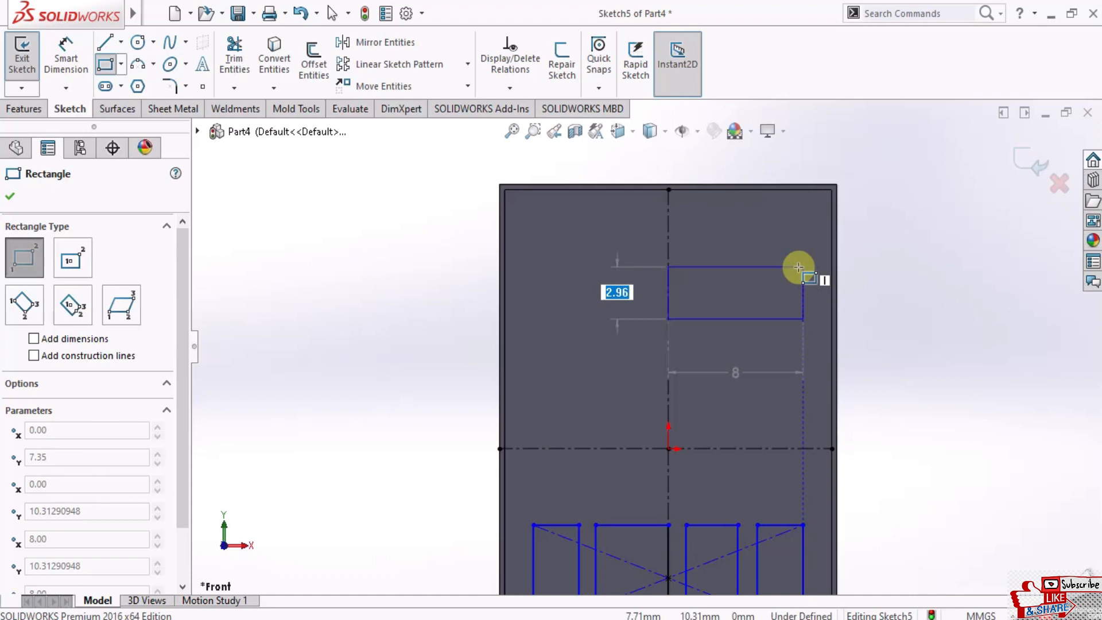
key("Escape")
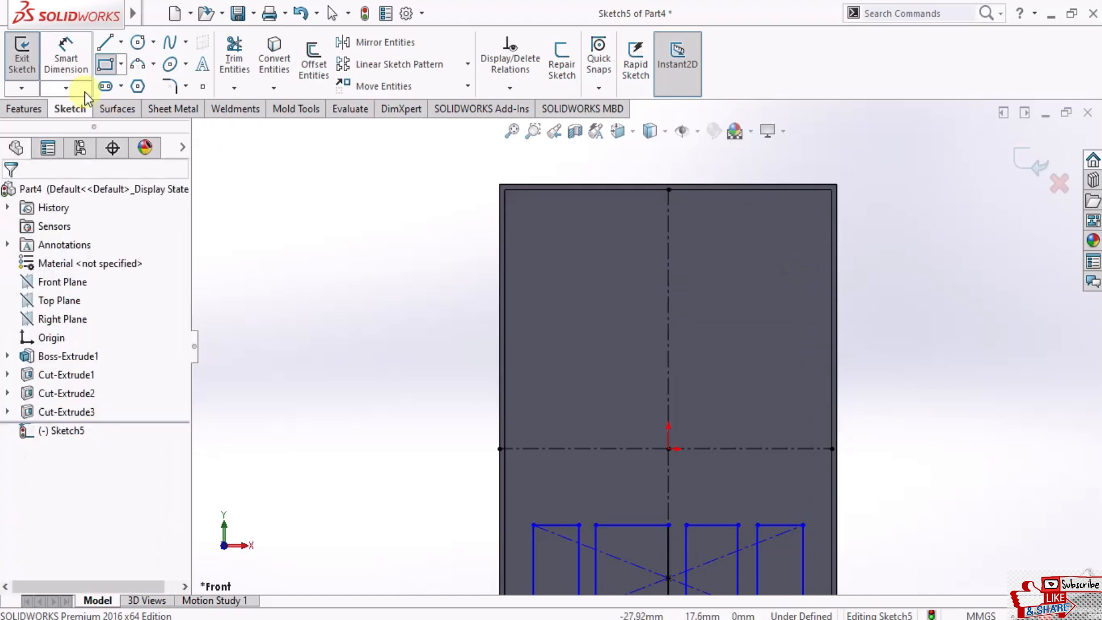
Sketch two center rectangles, about 11.7 × 3.5 mm on the vertical centerline above the origin and about 3 × 8 mm on the horizontal centerline's right half
left_click(121, 64)
left_click(138, 107)
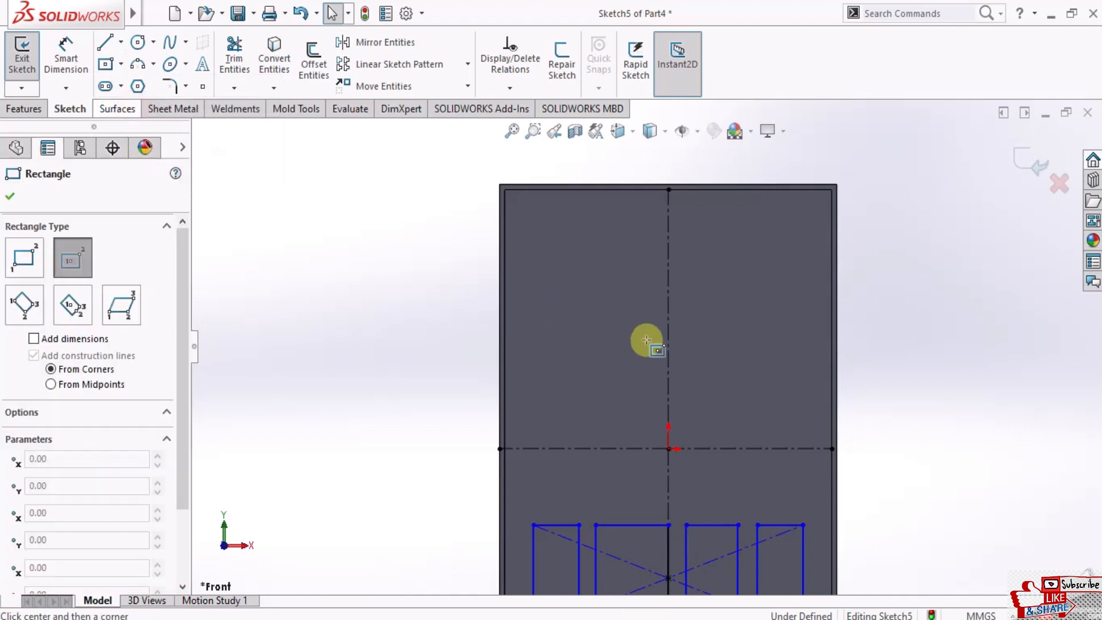
left_click(667, 319)
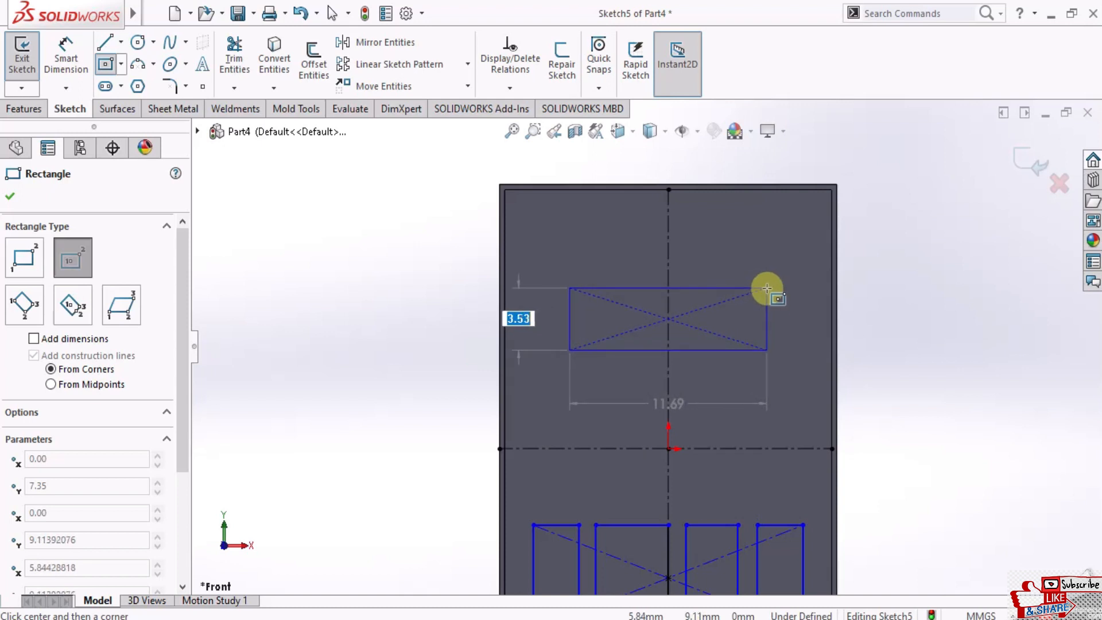
left_click(767, 288)
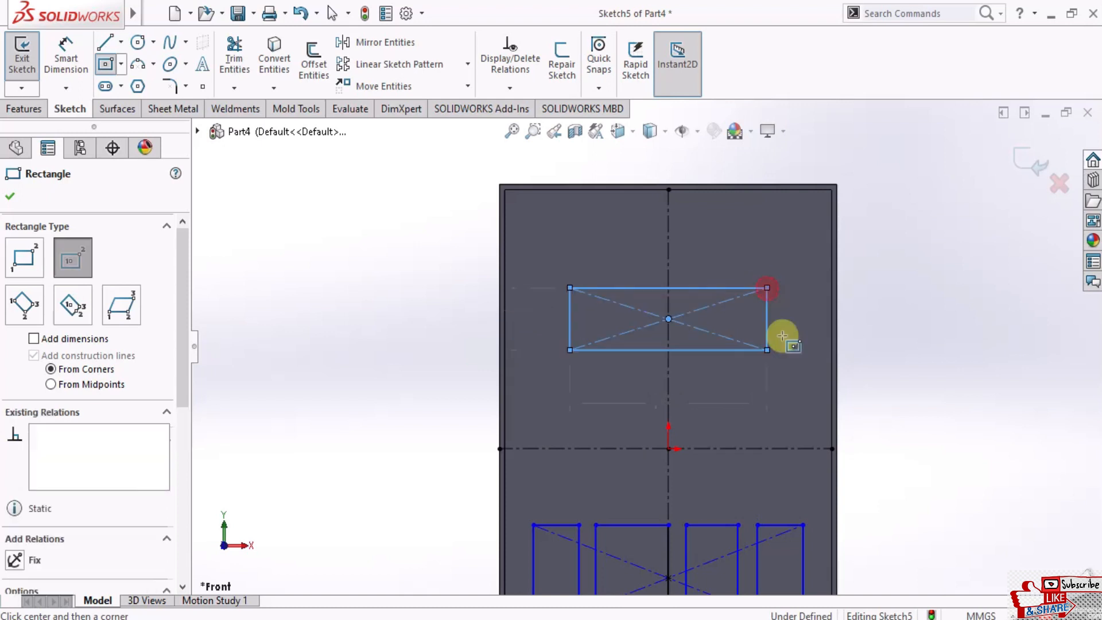
left_click(749, 448)
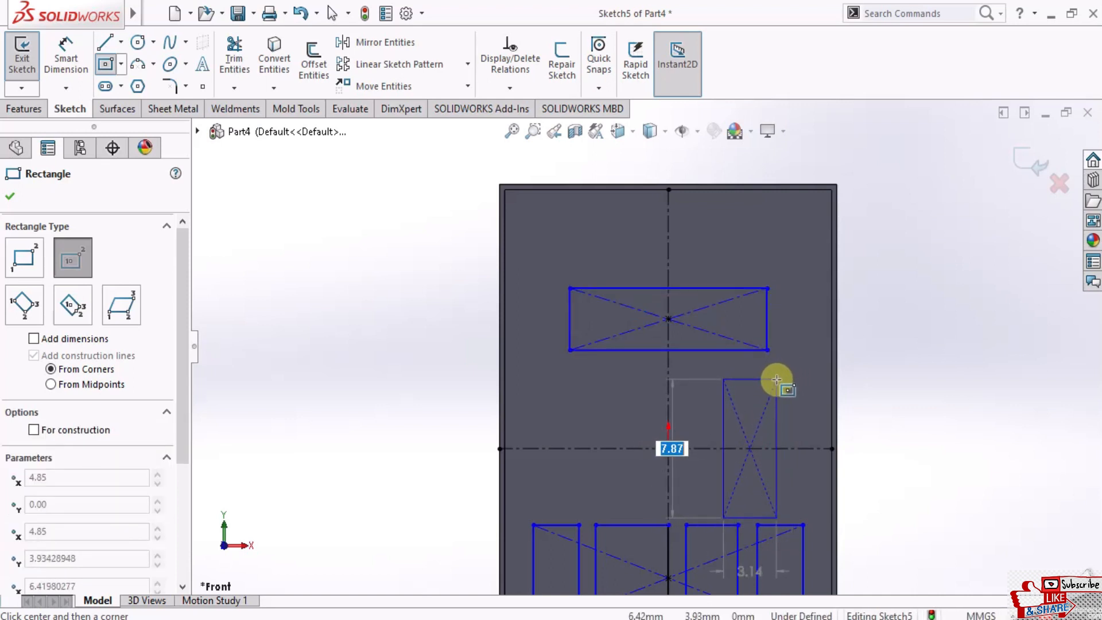
left_click(779, 379)
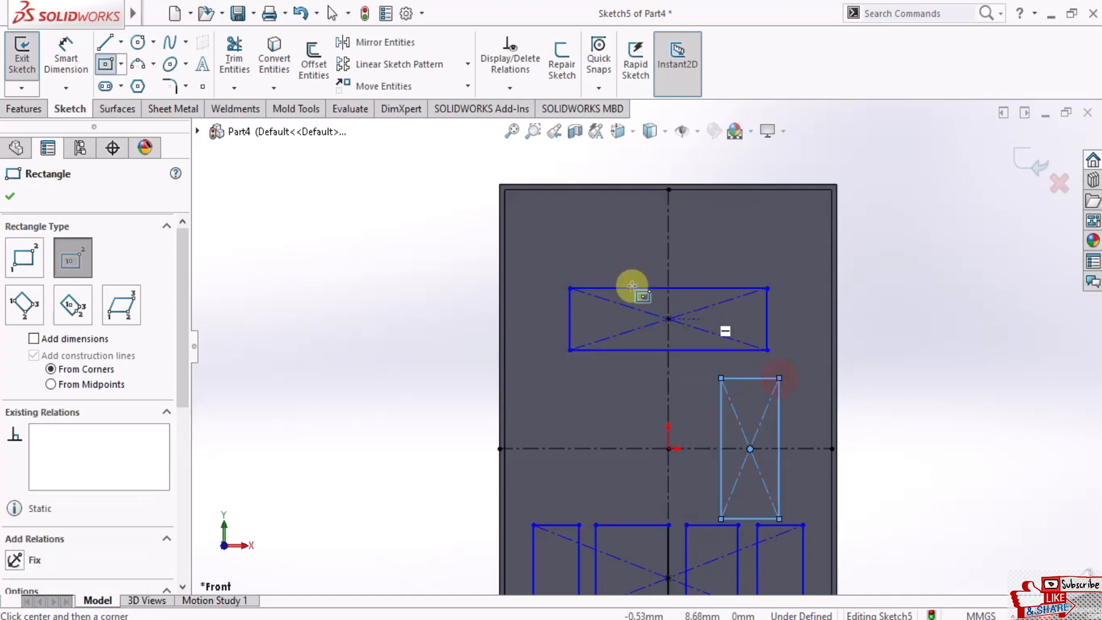
left_click(11, 197)
scroll(816, 481, "up", 3)
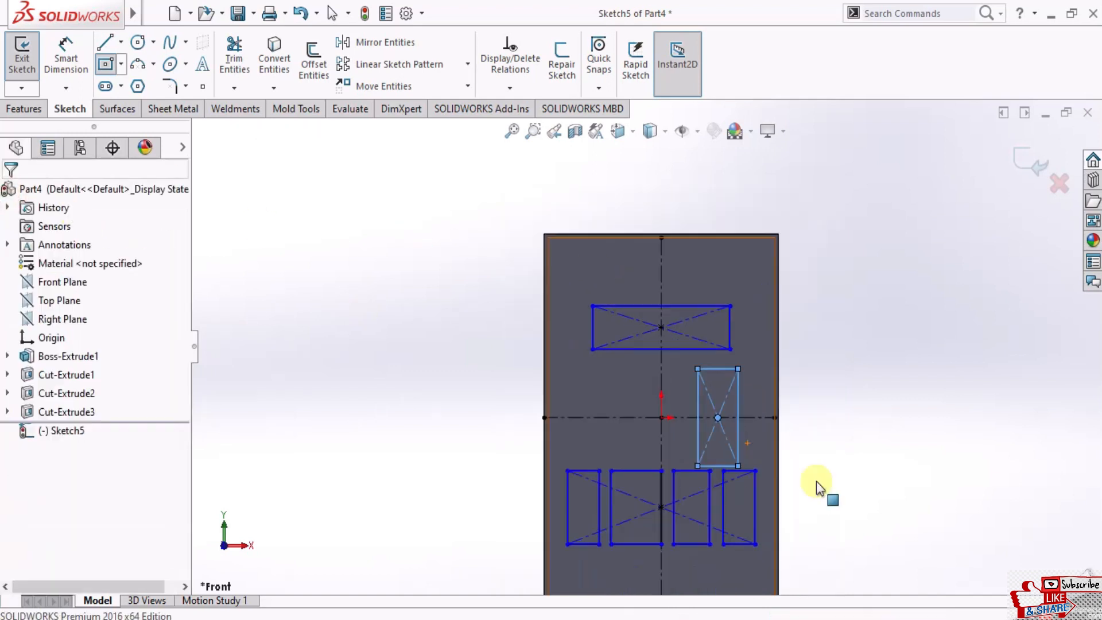
scroll(632, 380, "up", 2)
scroll(641, 372, "down", 2)
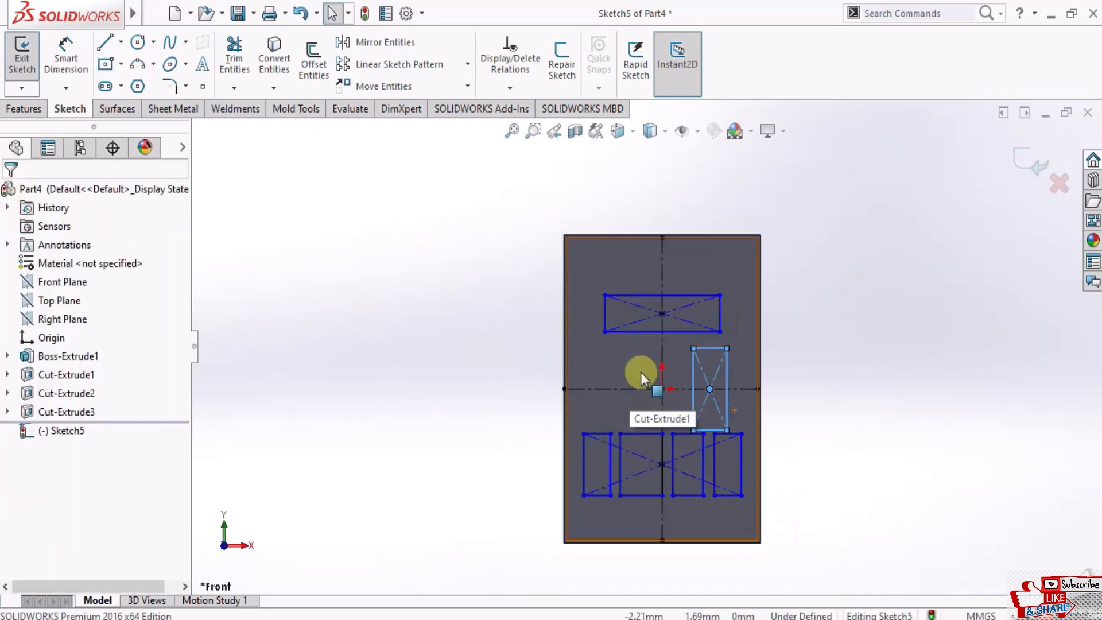
left_click(811, 361)
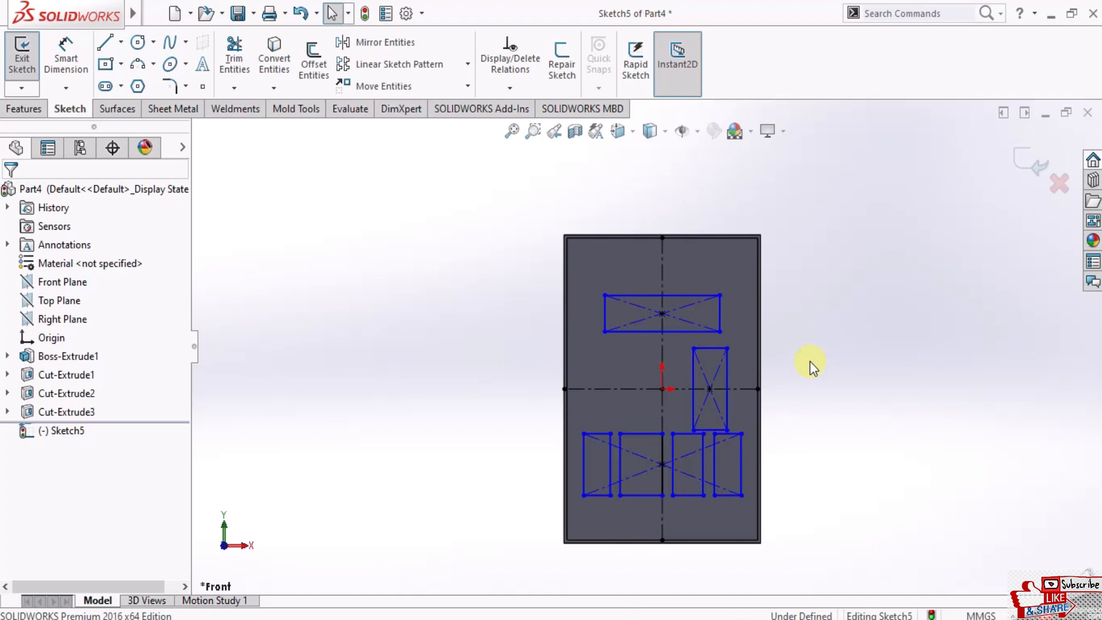
Delete the two rectangles above the row of four and trim away their leftover edges and diagonals
left_click_drag(591, 282, 751, 417)
key("Delete")
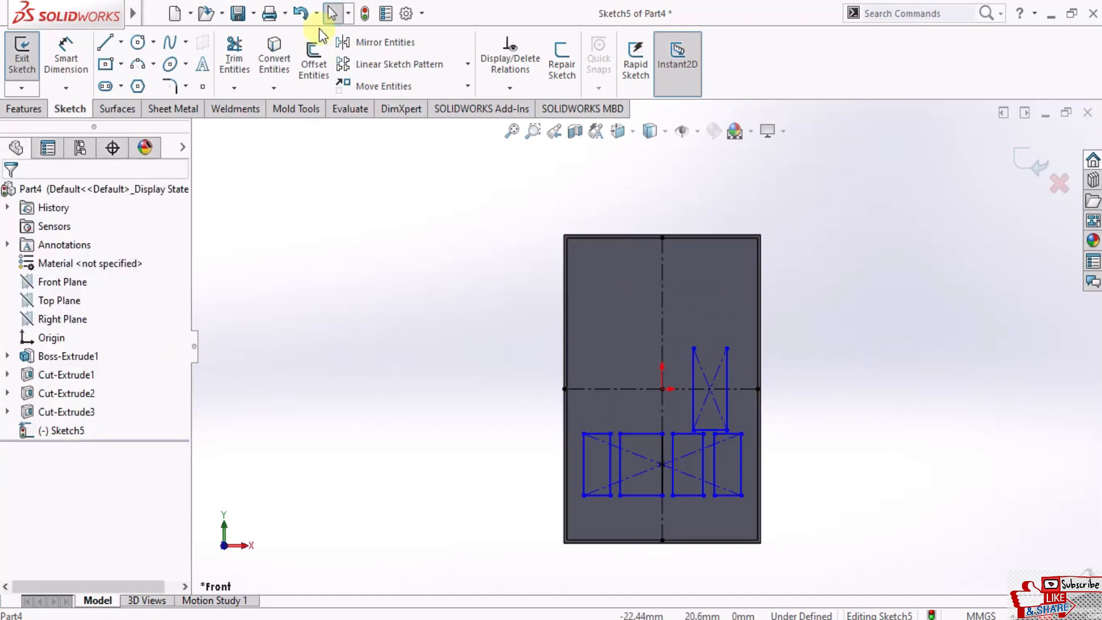
left_click(234, 53)
scroll(736, 415, "down", 5)
left_click(679, 455)
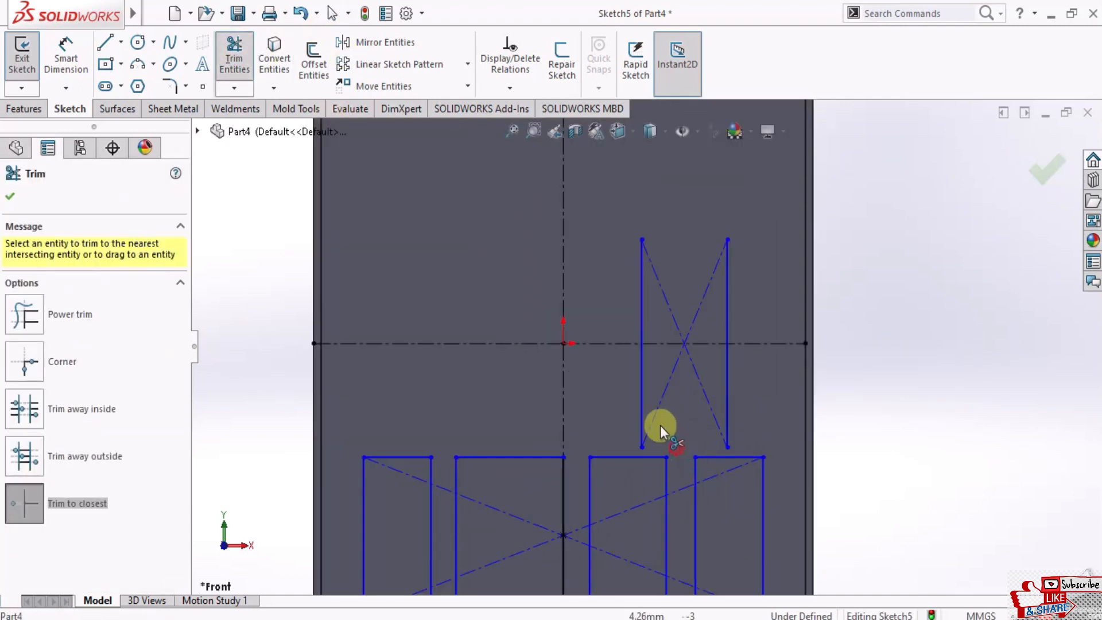
left_click(666, 311)
left_click(645, 293)
left_click(719, 281)
left_click(721, 280)
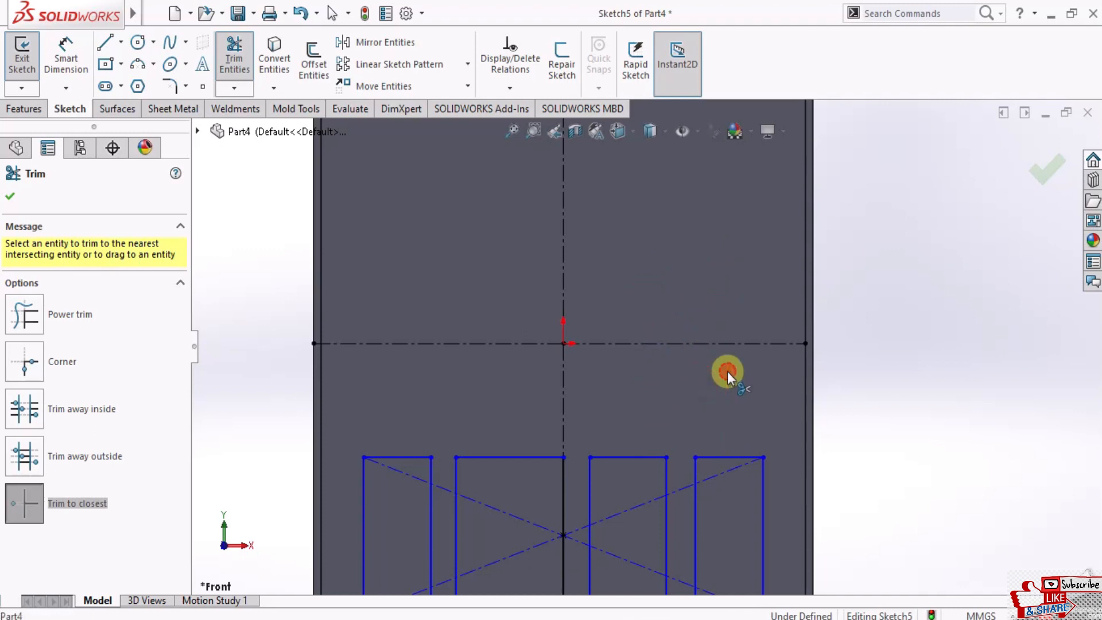
left_click(10, 196)
Extrude the four closed rectangle regions in the row as a boss, blind, to a depth of 8 mm
left_click(24, 109)
left_click(29, 57)
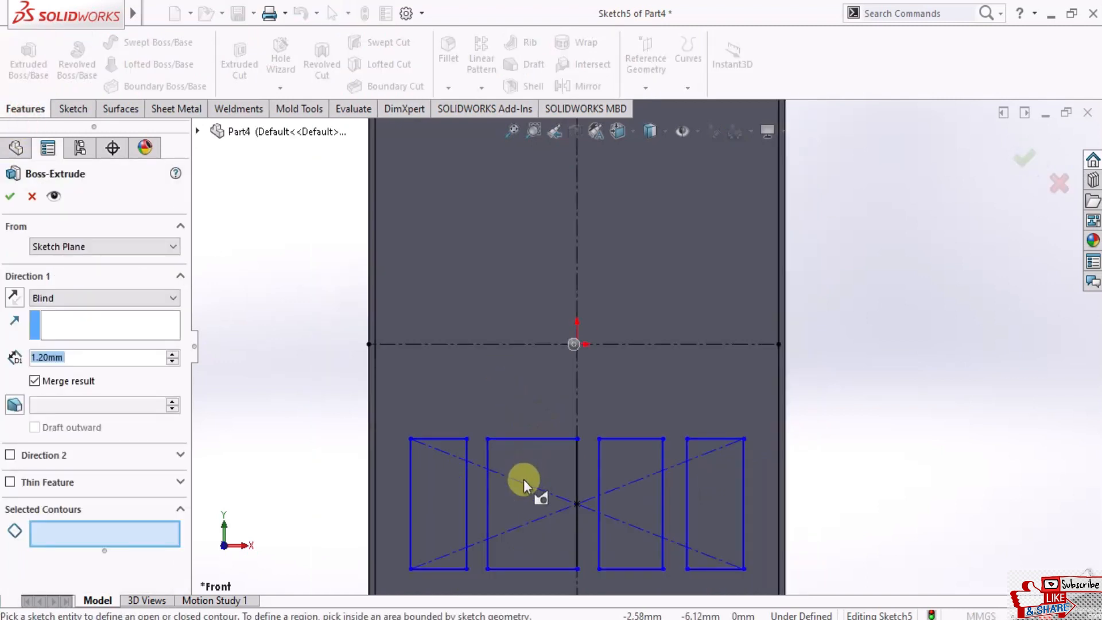
left_click(548, 463)
left_click(439, 473)
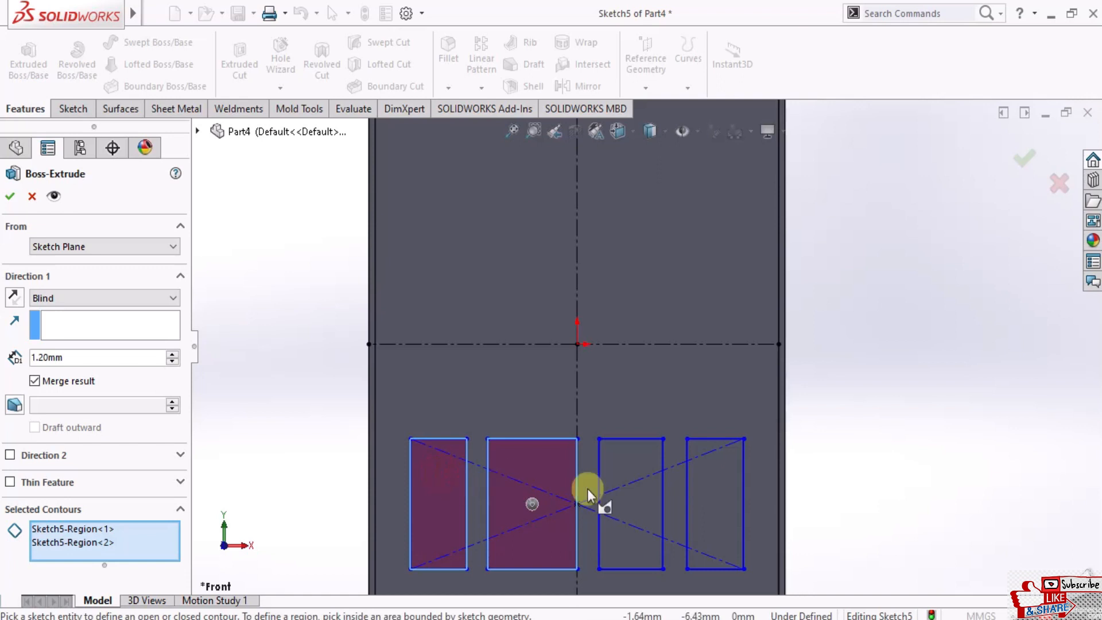
left_click(621, 470)
left_click(704, 505)
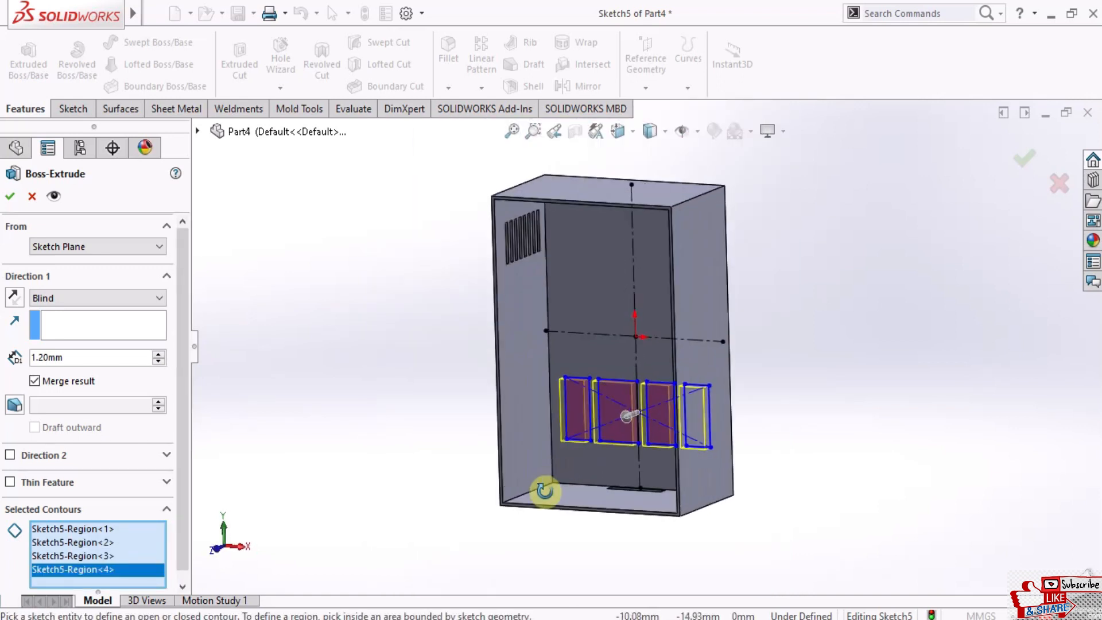
left_click(156, 354)
left_click(156, 356)
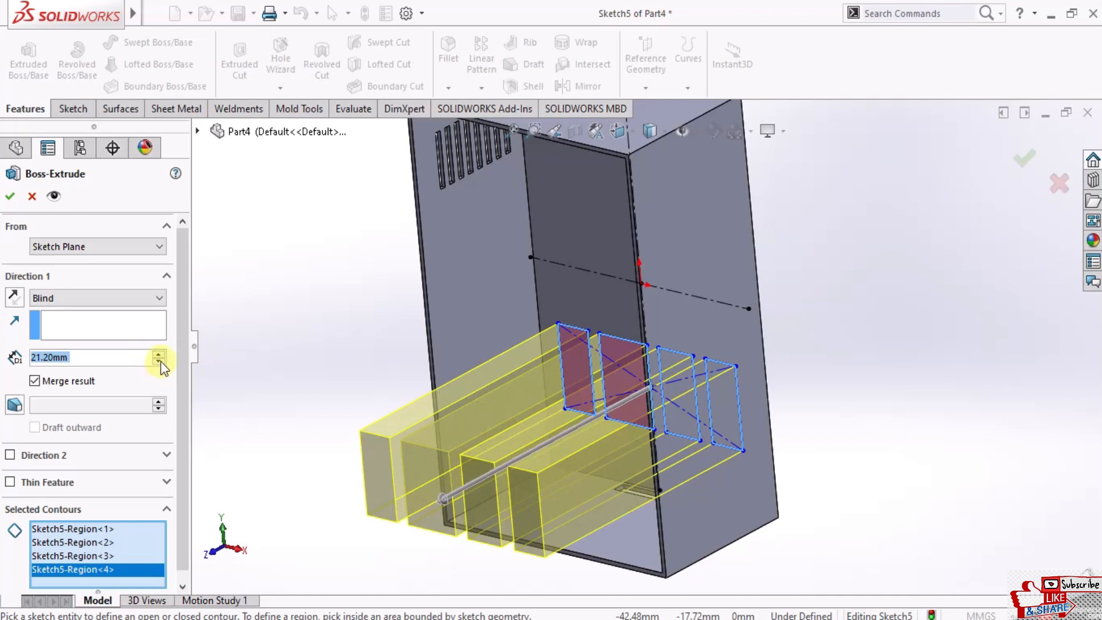
left_click(158, 361)
type("8")
key("Return")
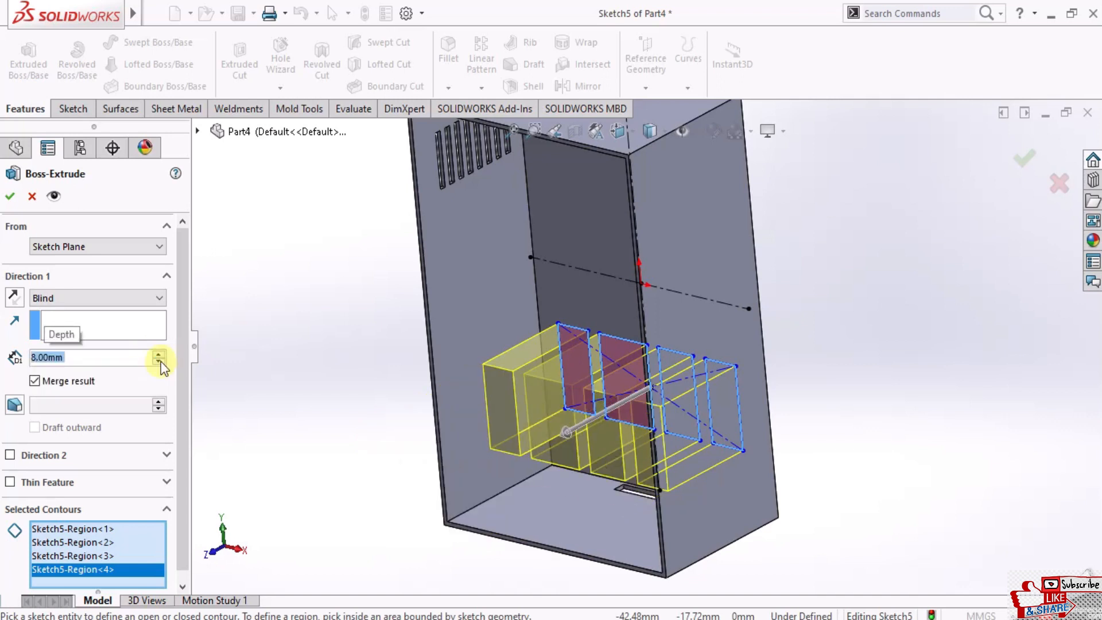
left_click(9, 196)
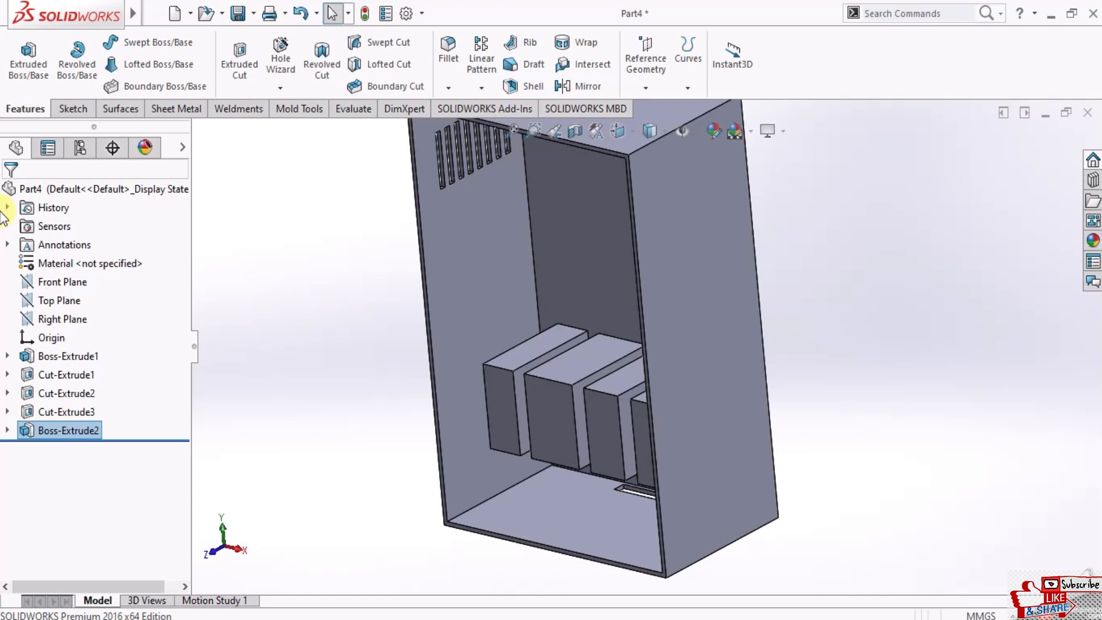
Show the part from the front and start a new sketch on the inner back face above the four blocks
scroll(615, 327, "up", 3)
mouse_move(615, 327)
middle_mouse_down()
mouse_move(743, 307)
mouse_move(550, 296)
mouse_move(645, 233)
mouse_move(635, 167)
mouse_move(694, 315)
mouse_move(645, 328)
mouse_move(644, 344)
mouse_move(644, 256)
mouse_move(635, 334)
middle_mouse_up()
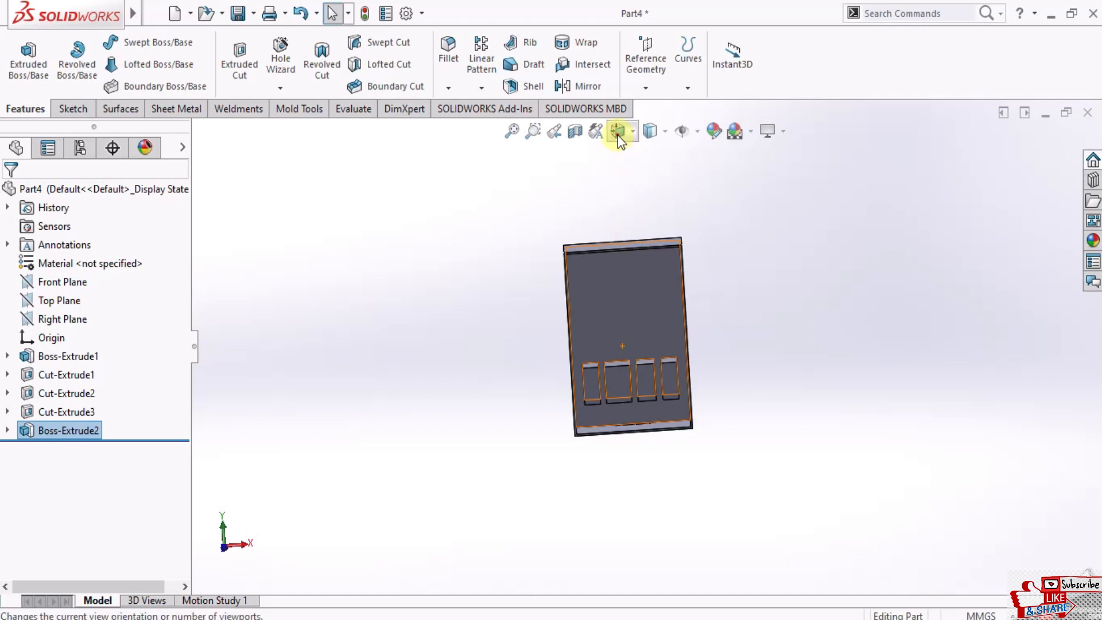
left_click(617, 131)
left_click(630, 320)
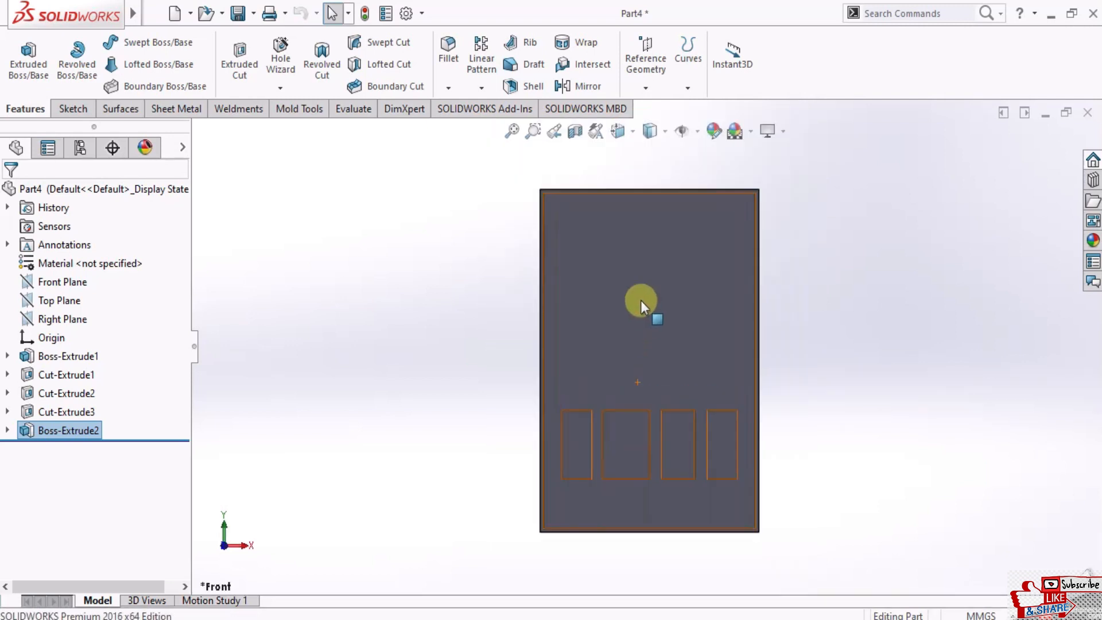
left_click(641, 301)
left_click(704, 253)
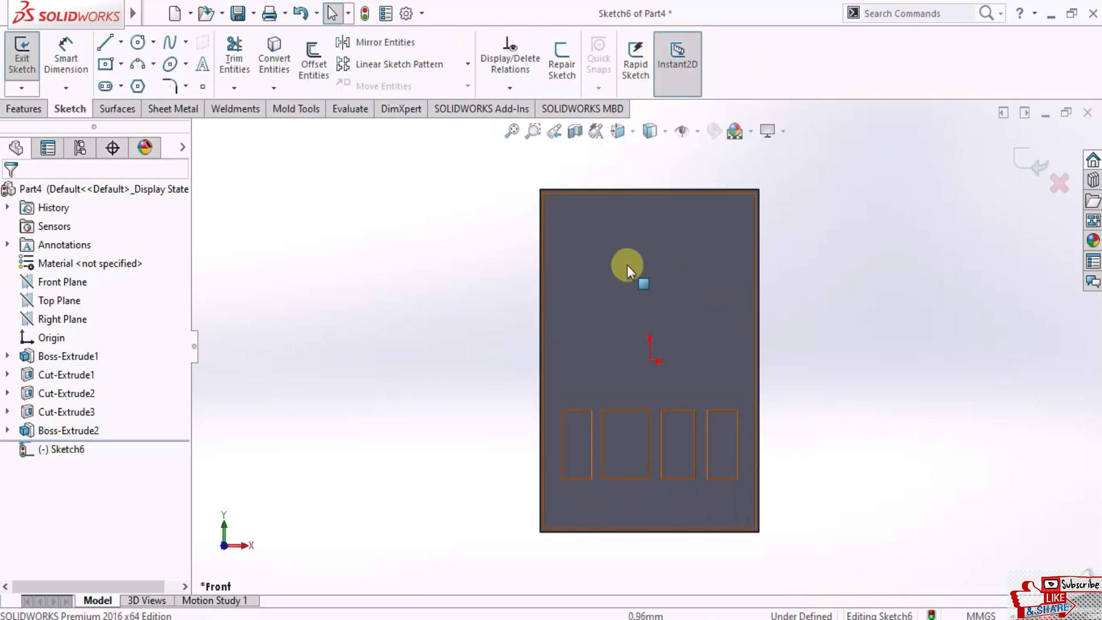
Sketch a horizontal corner rectangle about 9 × 3 mm in the face's upper area and a separate upright one below its right end
left_click(120, 42)
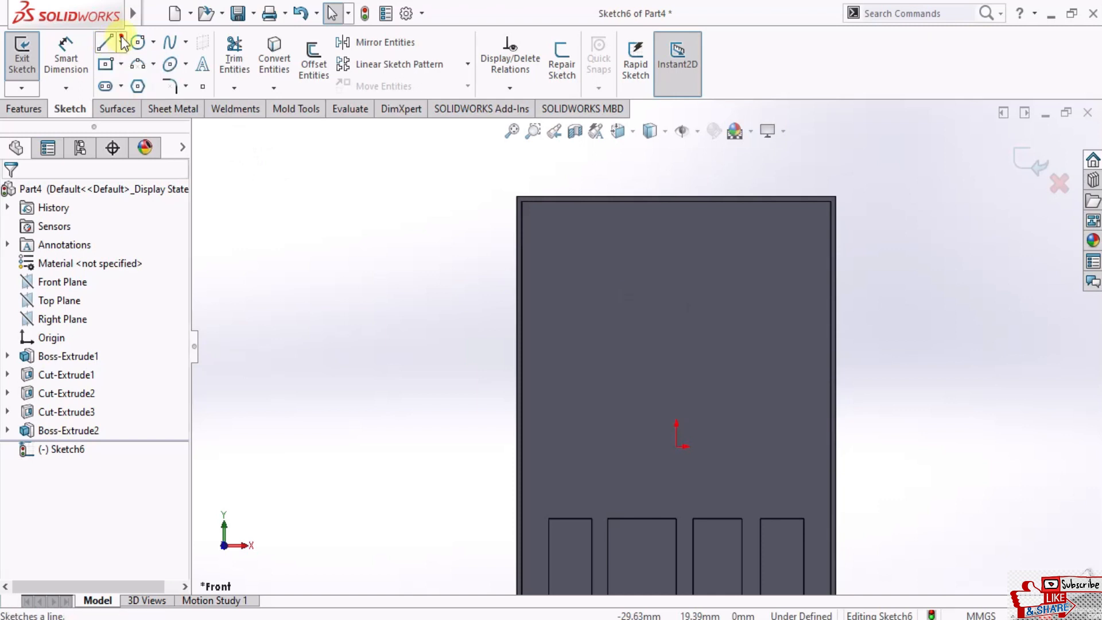
left_click(153, 42)
left_click(121, 63)
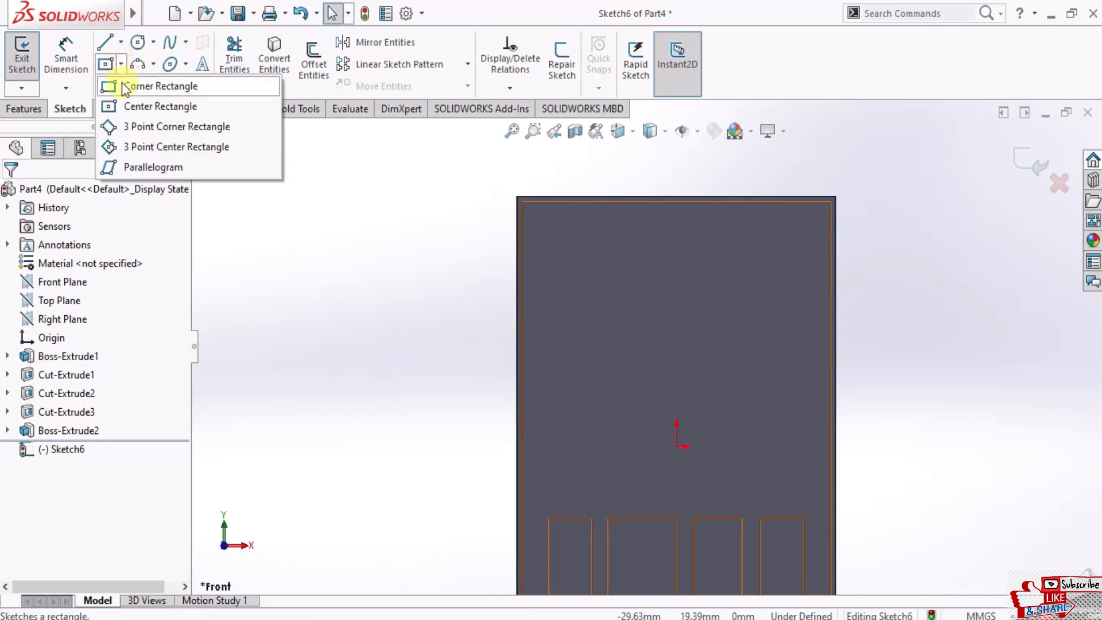
left_click(121, 82)
left_click(588, 295)
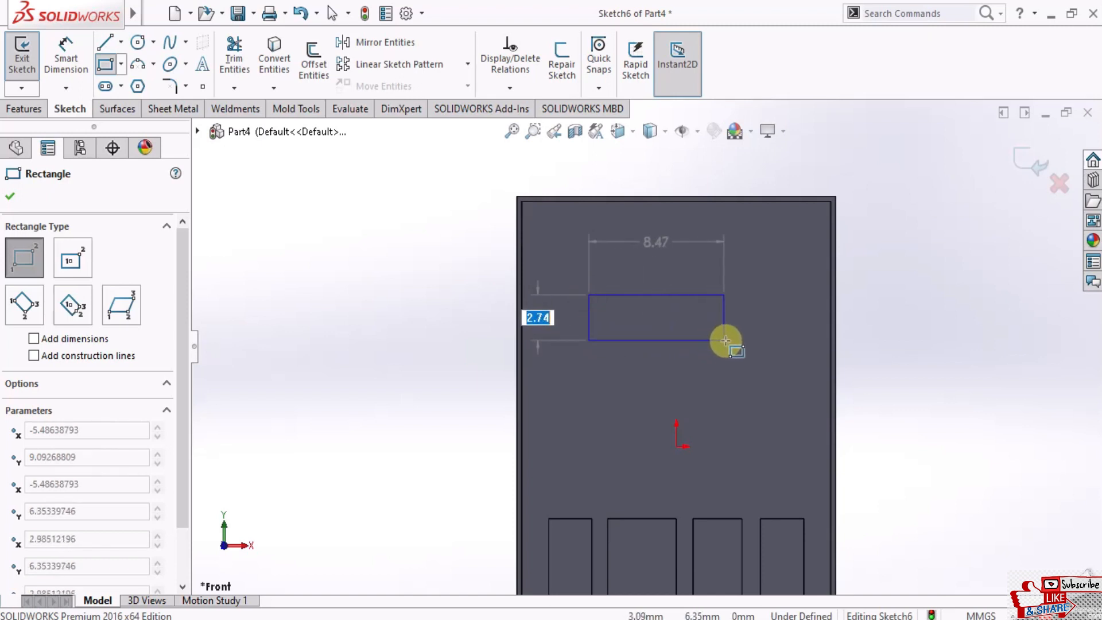
left_click(734, 342)
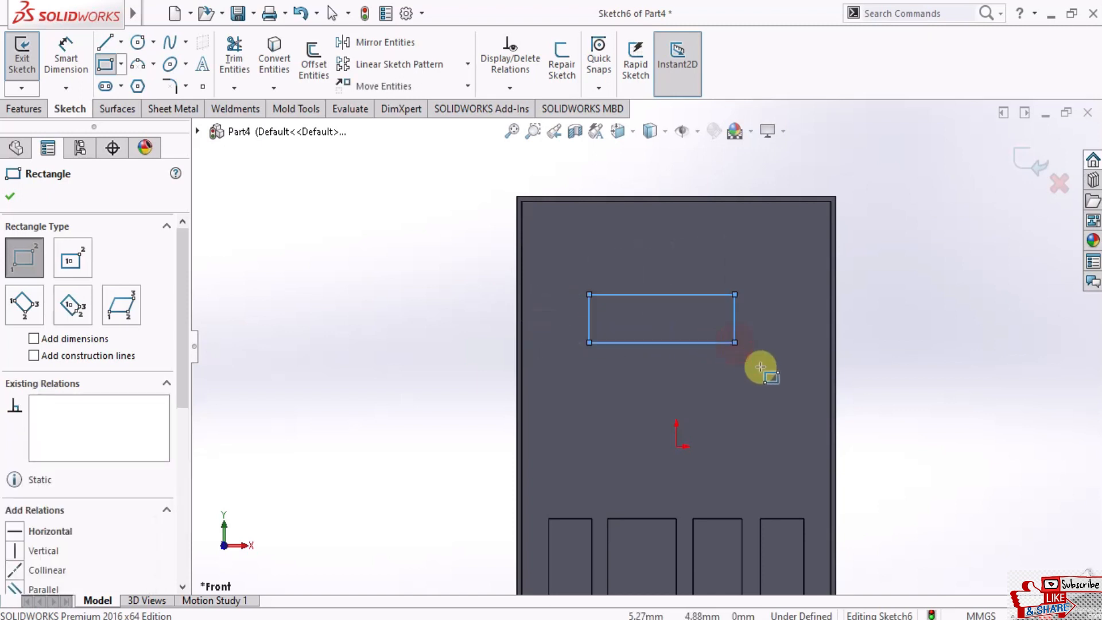
left_click(724, 362)
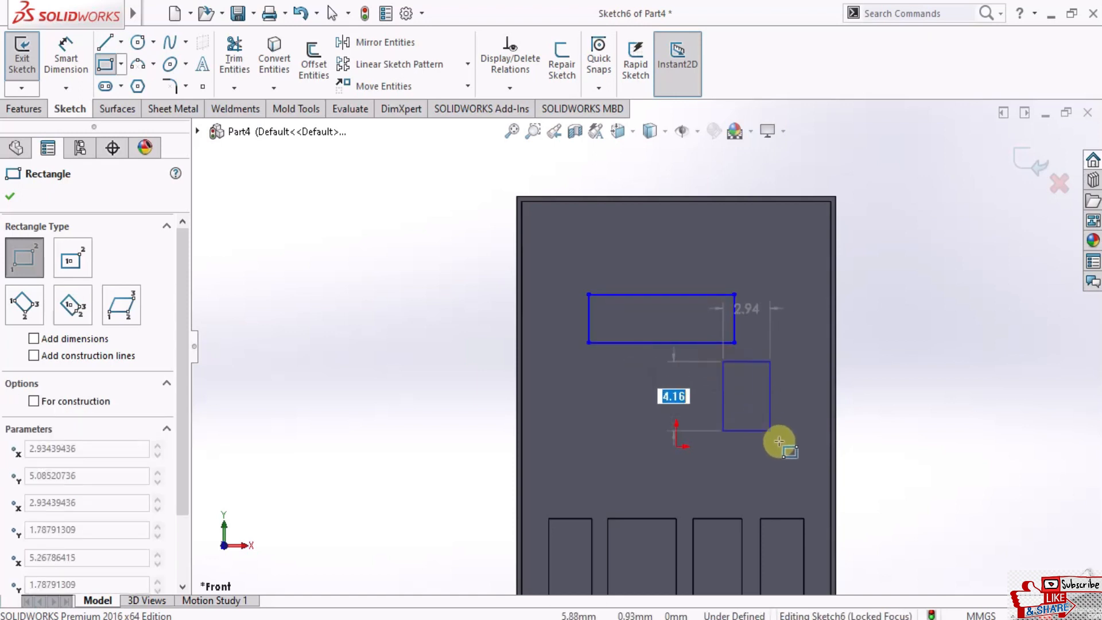
left_click(781, 478)
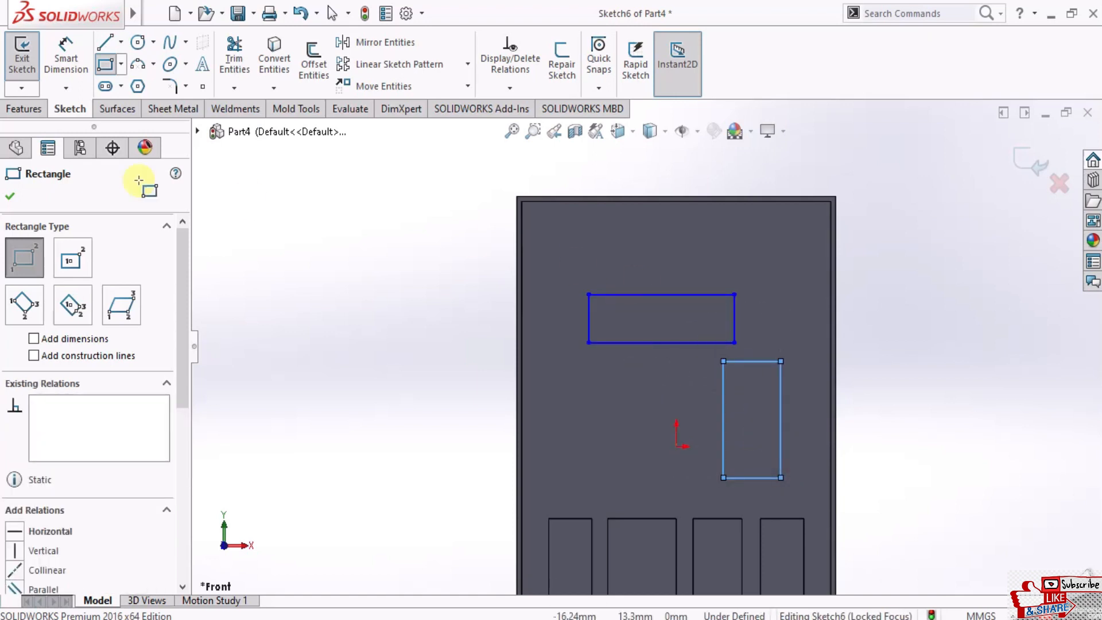
Extrude the two rectangles on the inner back face as a boss, blind, to a depth of 2 mm
left_click(11, 196)
left_click(24, 109)
left_click(28, 64)
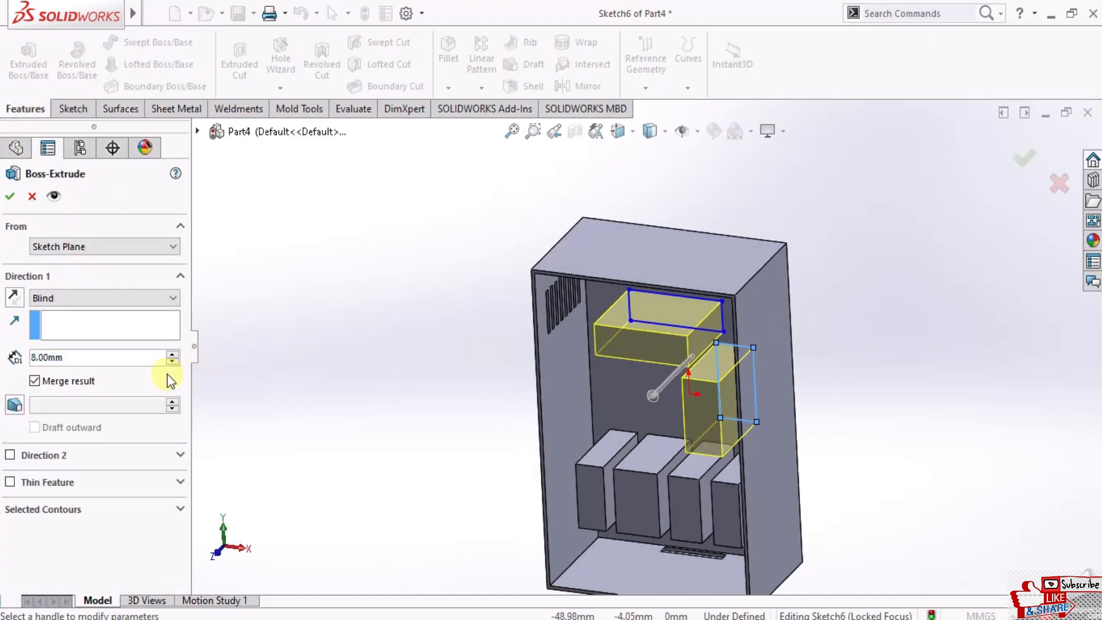
type("2")
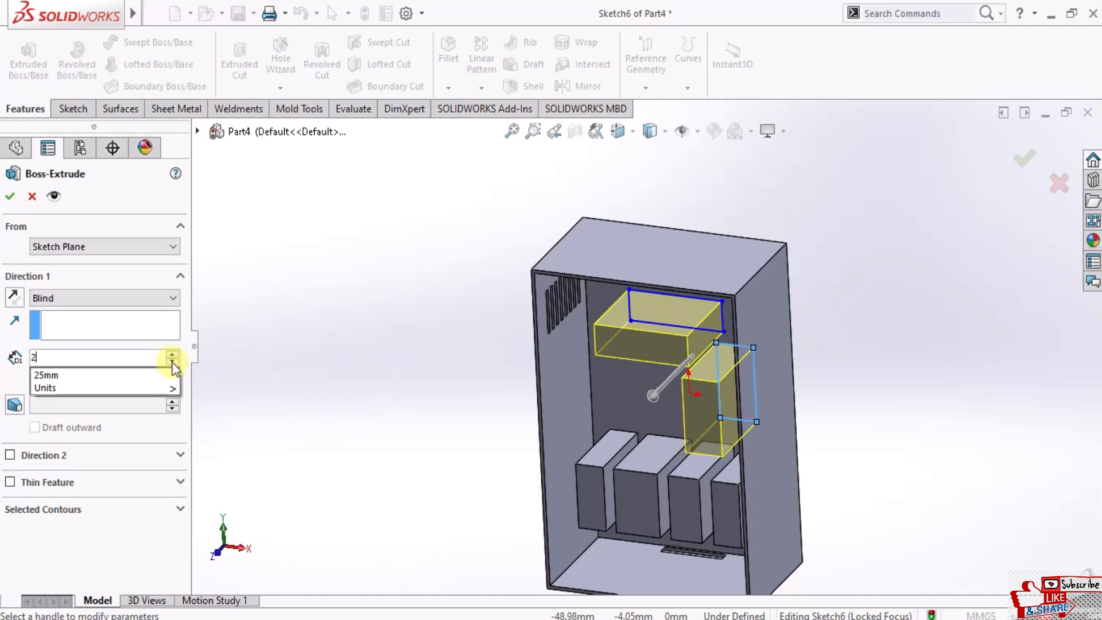
key("Return")
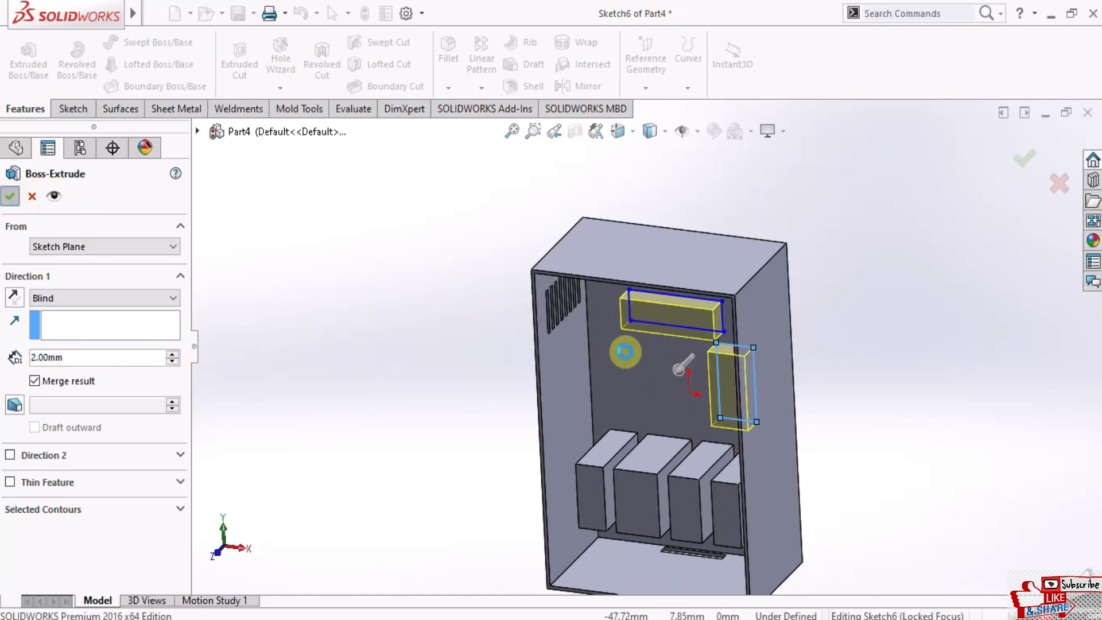
key("Return")
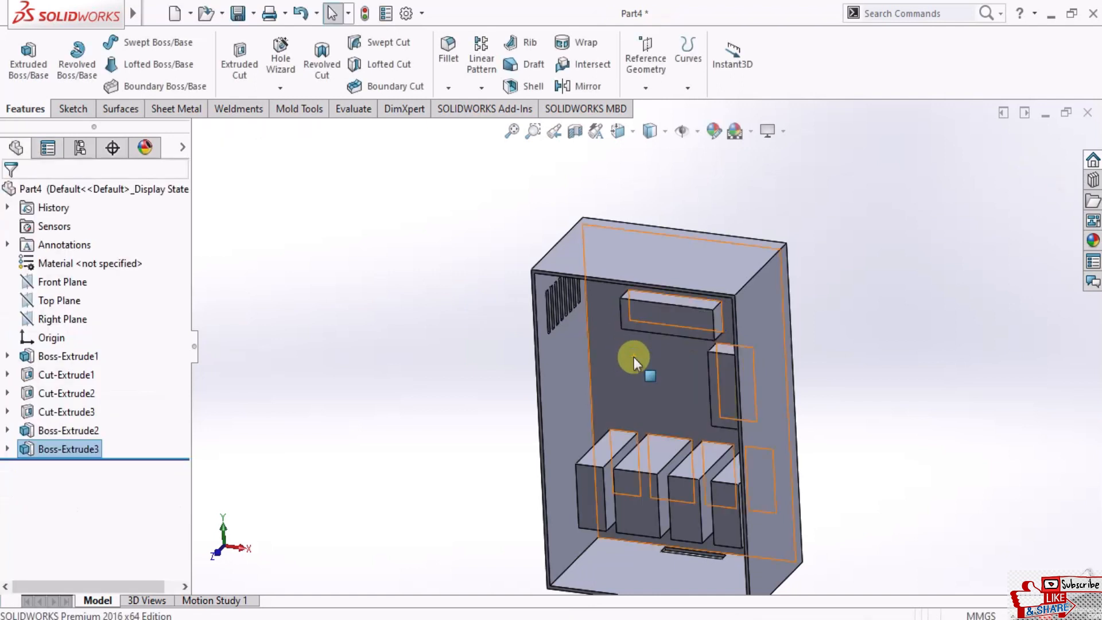
Show the part from below and start a sketch on the block's underside seen through the slot in the enclosure floor
scroll(636, 357, "up", 3)
middle_click_drag(635, 357, 697, 303)
middle_click_drag(639, 400, 669, 197)
left_click(621, 135)
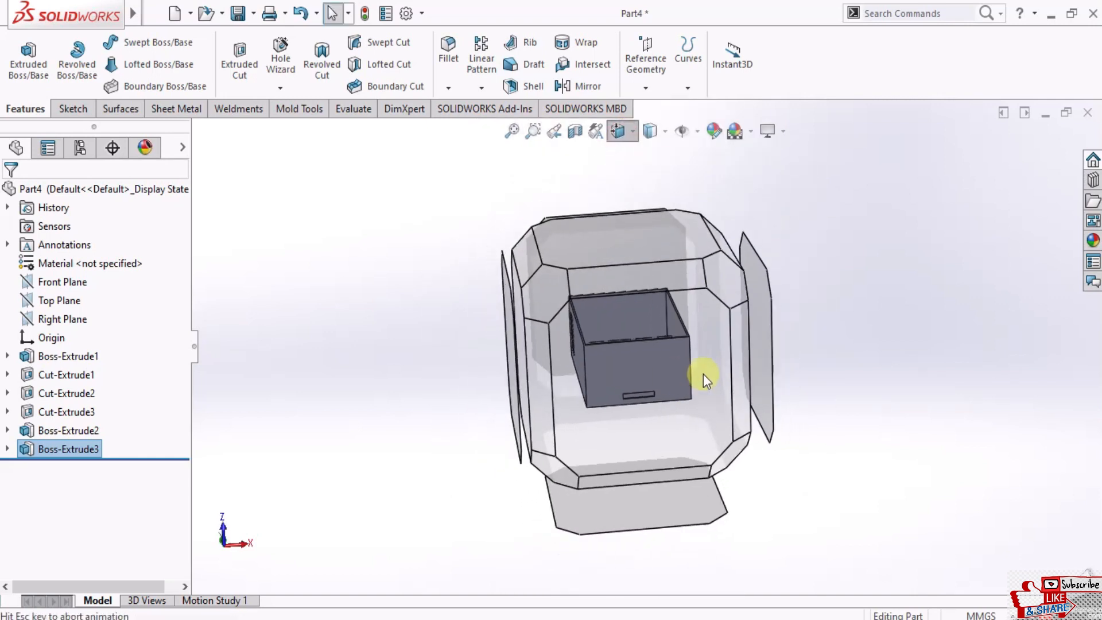
left_click(677, 380)
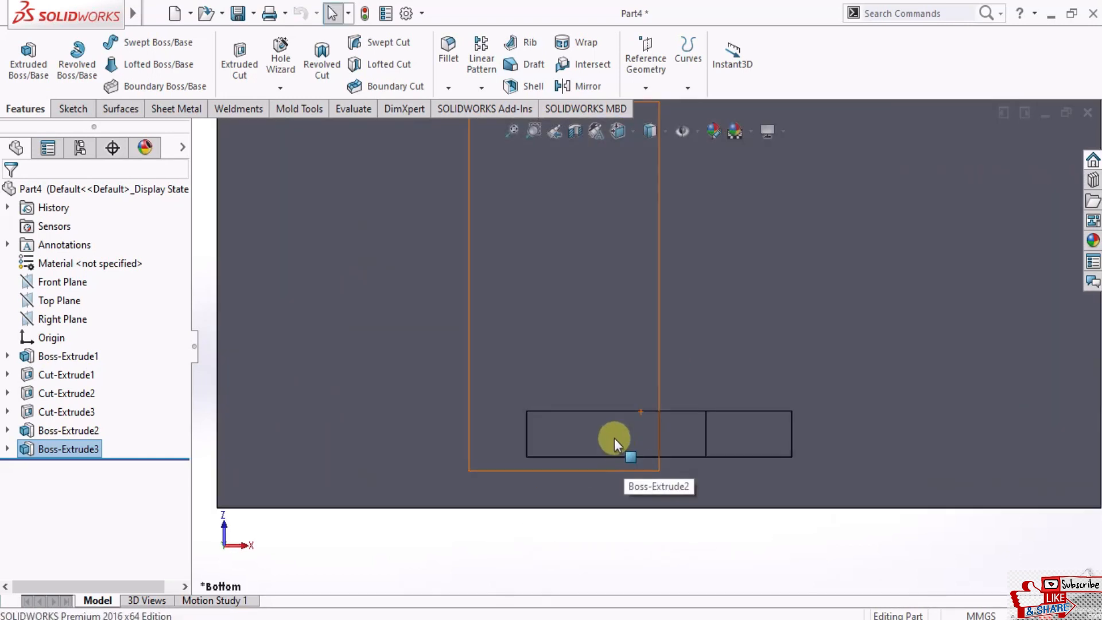
left_click(615, 438)
left_click(667, 390)
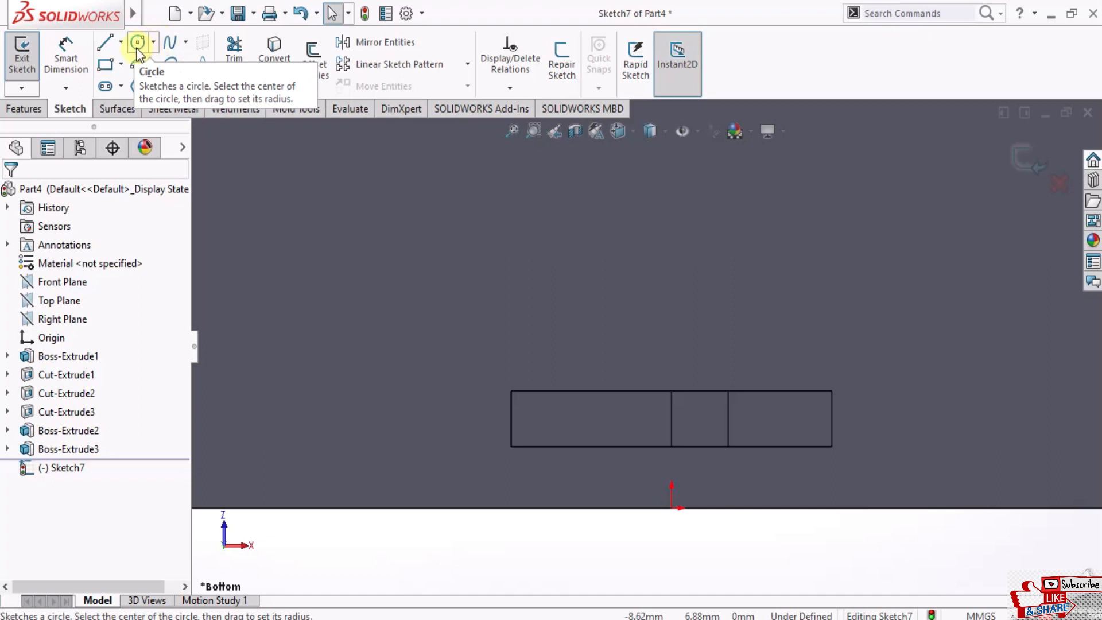
Sketch a circle about 0.67 mm in diameter on the block's underside, within the slot opening, and close the sketch
left_click(154, 43)
left_click(147, 65)
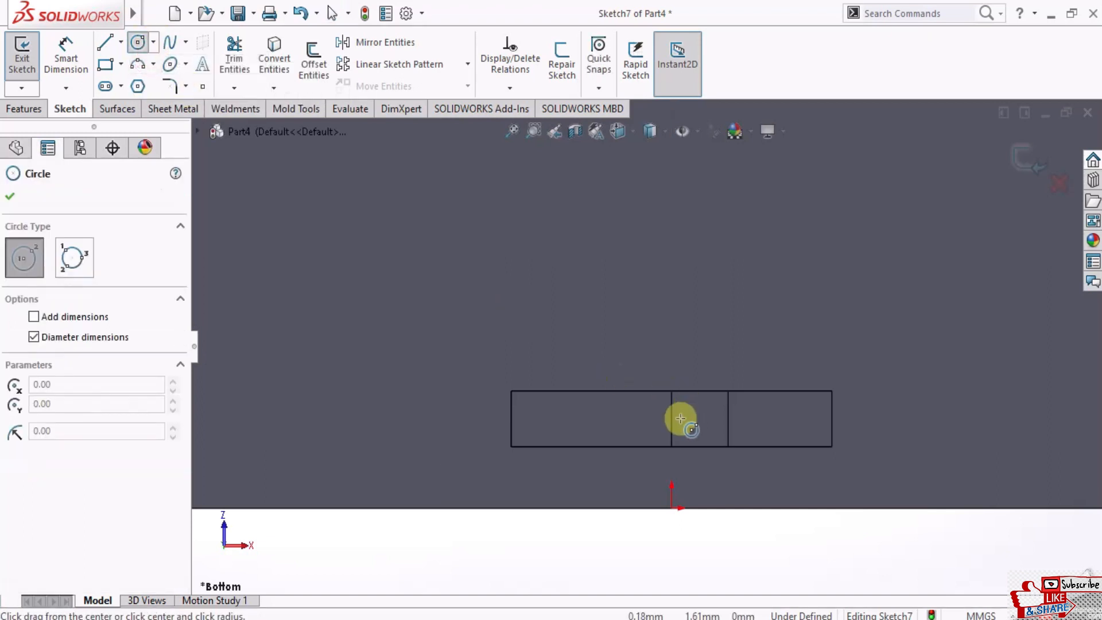
left_click(623, 419)
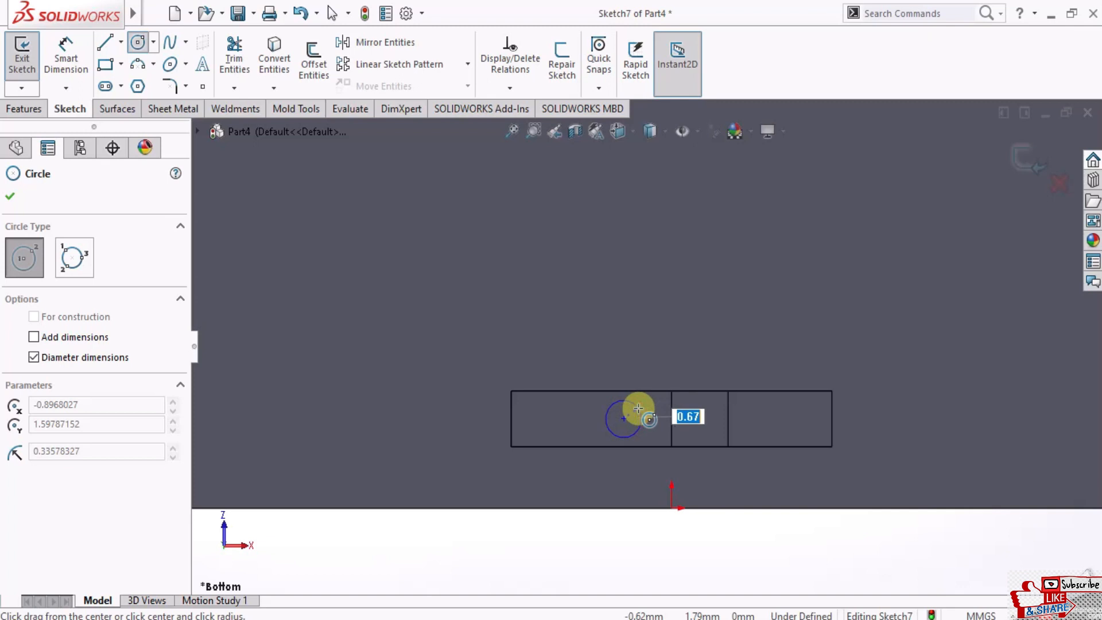
left_click(638, 409)
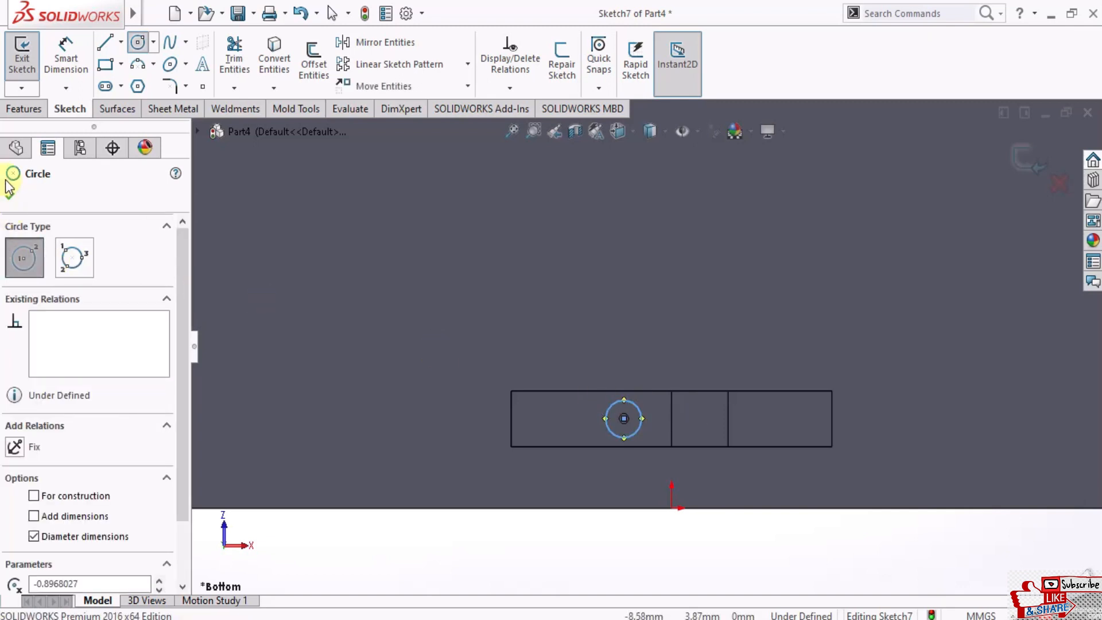
left_click(12, 198)
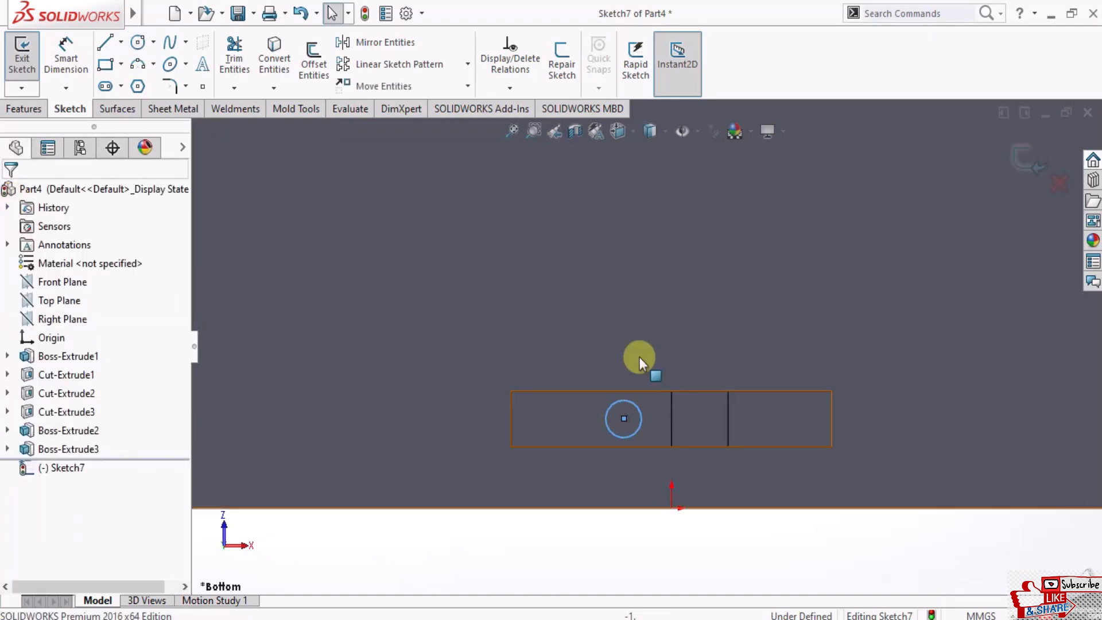
scroll(641, 351, "up", 3)
left_click(1026, 170)
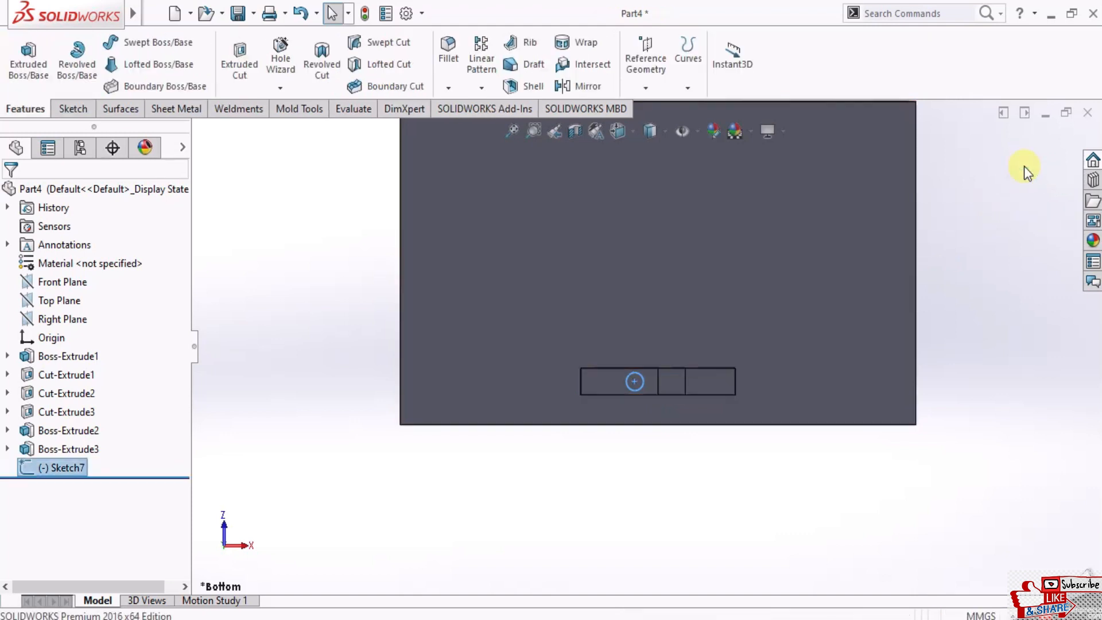
Start a 3D sketch and draw a line from the circle's centre straight down along Y to below the enclosure
left_click(89, 108)
left_click(26, 89)
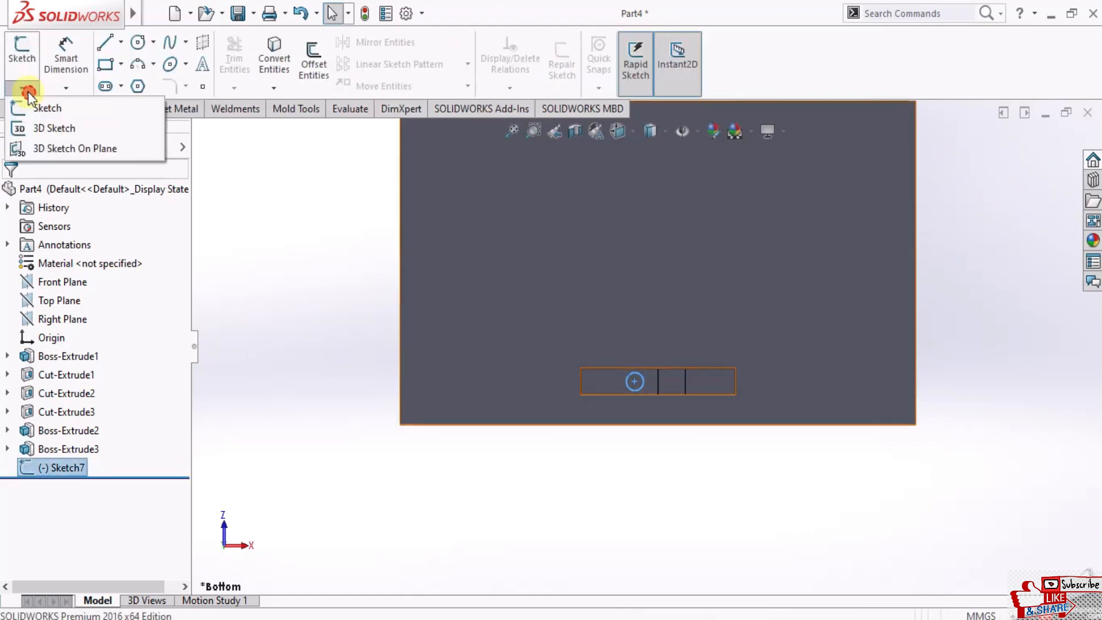
left_click(67, 124)
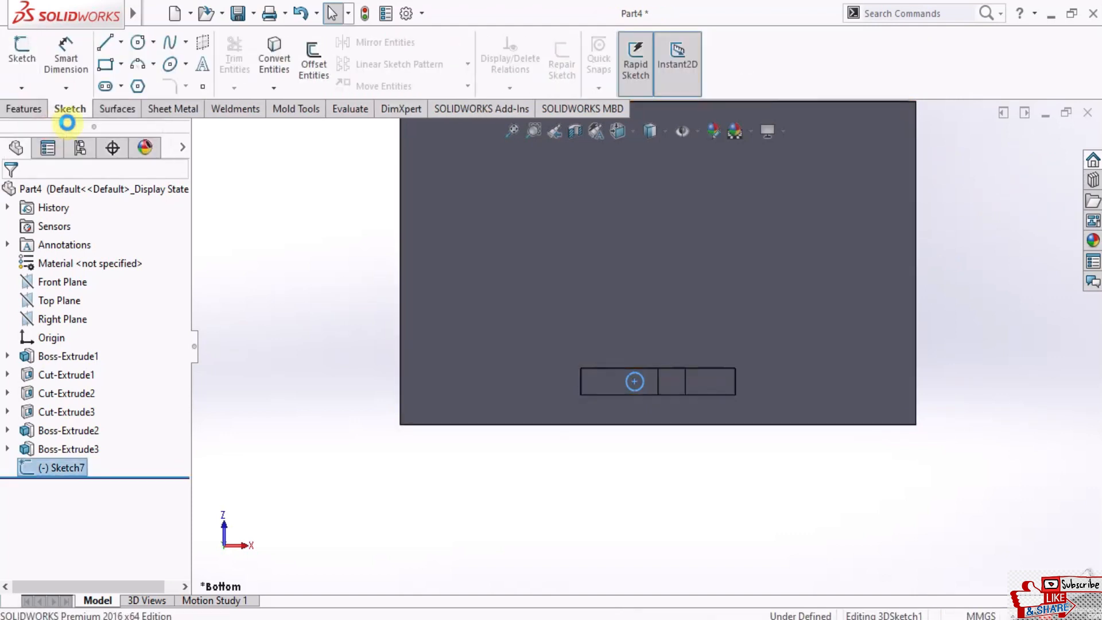
left_click(121, 42)
left_click(135, 61)
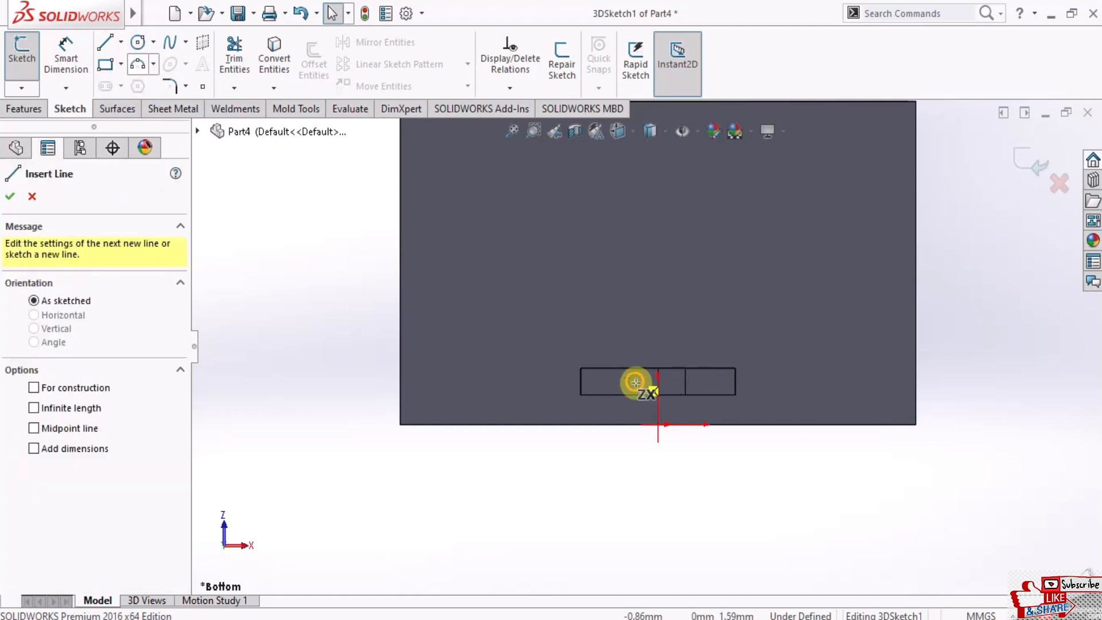
scroll(636, 381, "down", 5)
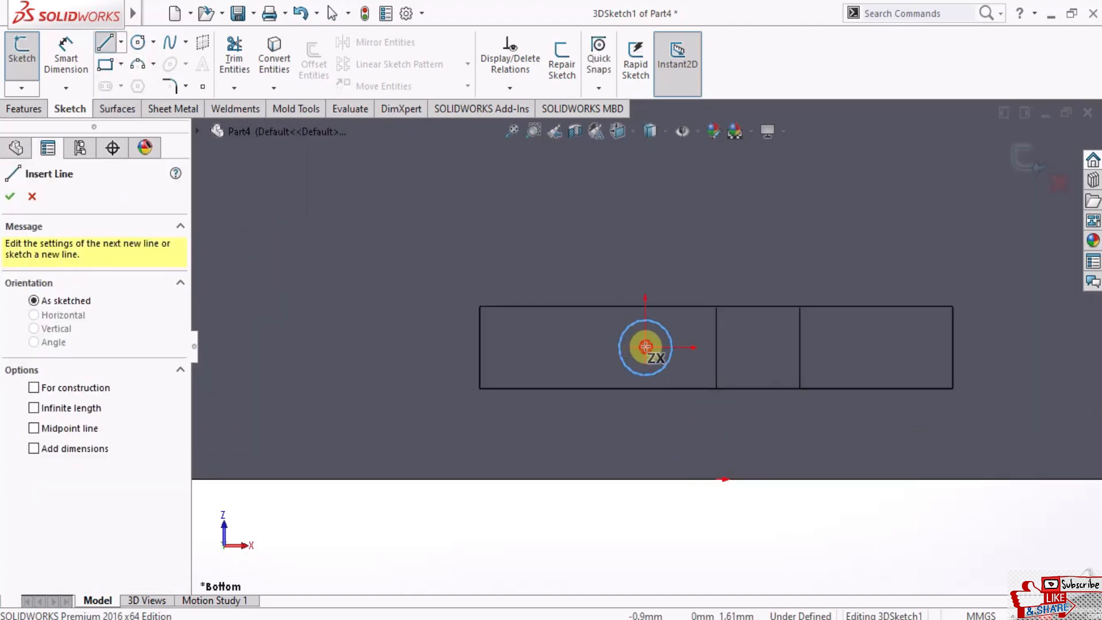
left_click(645, 347)
mouse_move(602, 418)
middle_mouse_down()
mouse_move(615, 412)
mouse_move(566, 404)
mouse_move(480, 468)
mouse_move(369, 463)
mouse_move(315, 413)
middle_mouse_up()
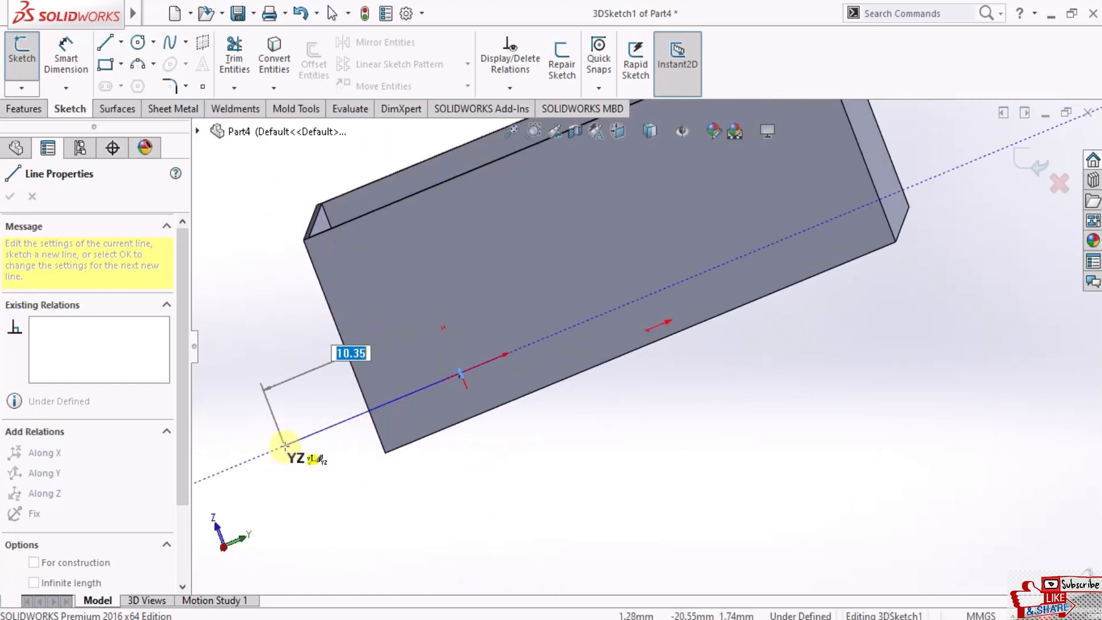
left_click(323, 429)
Continue the 3D path with a line about 7 mm long in XY, one in YZ and a last one about 9.9 mm in XY
mouse_move(315, 430)
middle_mouse_down()
mouse_move(431, 474)
mouse_move(486, 459)
mouse_move(327, 387)
mouse_move(369, 357)
mouse_move(389, 374)
mouse_move(364, 469)
mouse_move(386, 492)
mouse_move(406, 433)
mouse_move(480, 389)
mouse_move(470, 405)
middle_mouse_up()
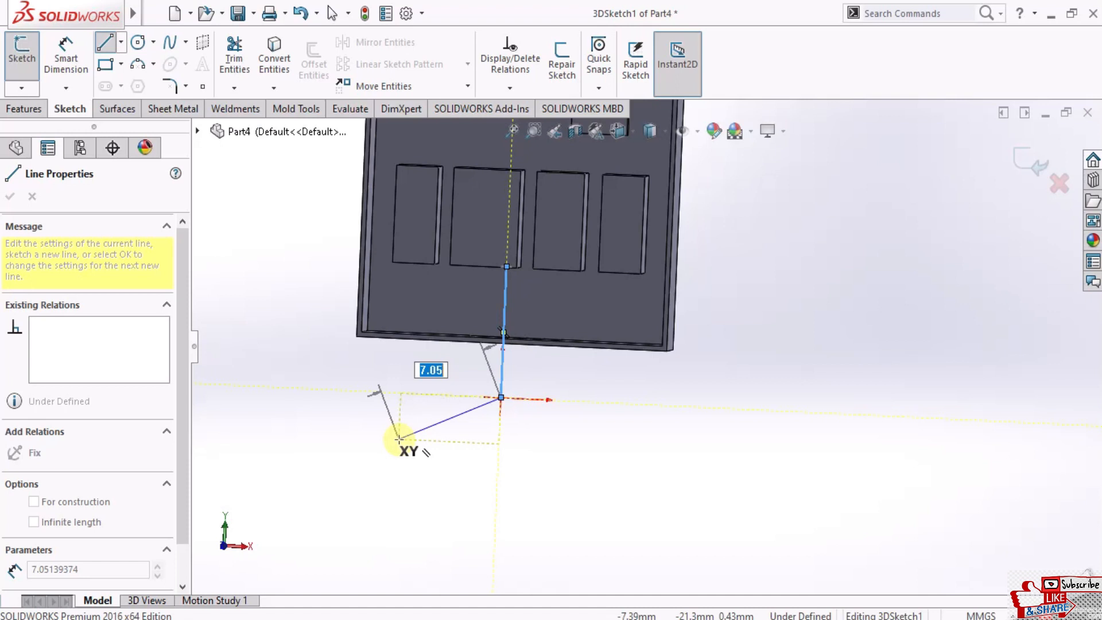
left_click(399, 439)
middle_click_drag(402, 437, 345, 418)
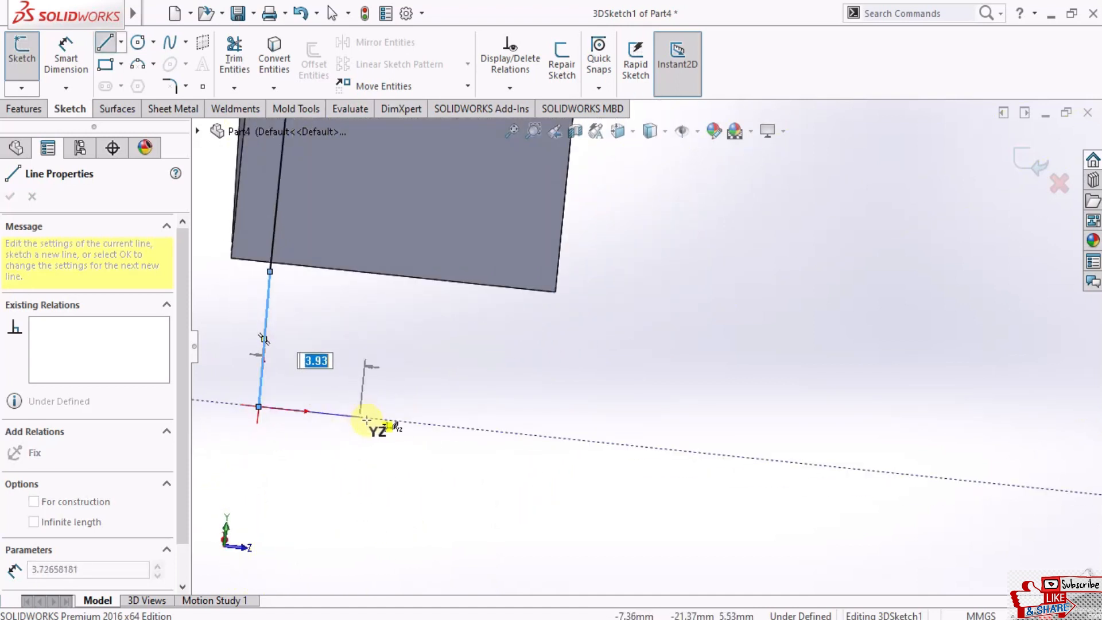
left_click(498, 467)
middle_click_drag(499, 467, 520, 477)
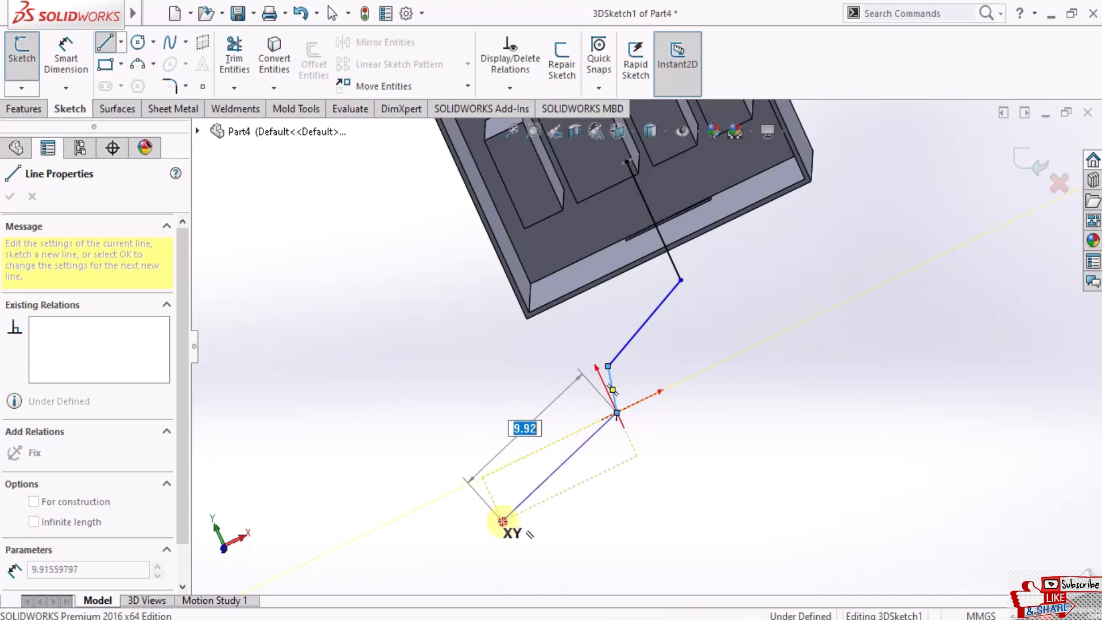
left_click(503, 521)
key("Escape")
Start a Sketch Fillet on the 3D path and try rounding its last corner with a 10 mm radius
mouse_move(660, 381)
middle_mouse_down()
mouse_move(679, 392)
mouse_move(728, 310)
mouse_move(724, 281)
middle_mouse_up()
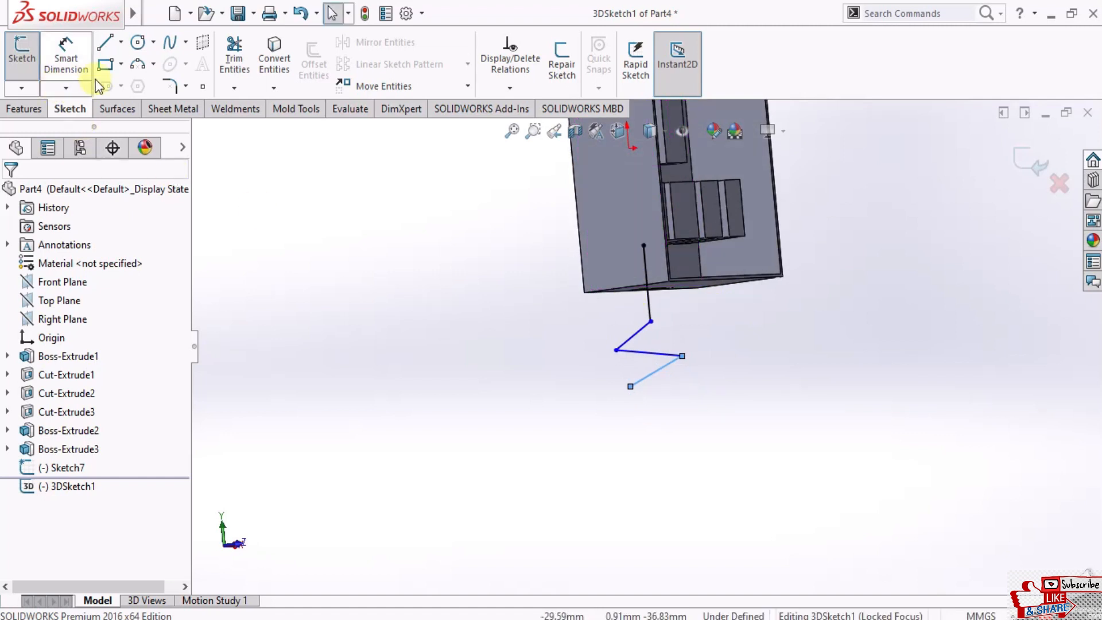
left_click(186, 86)
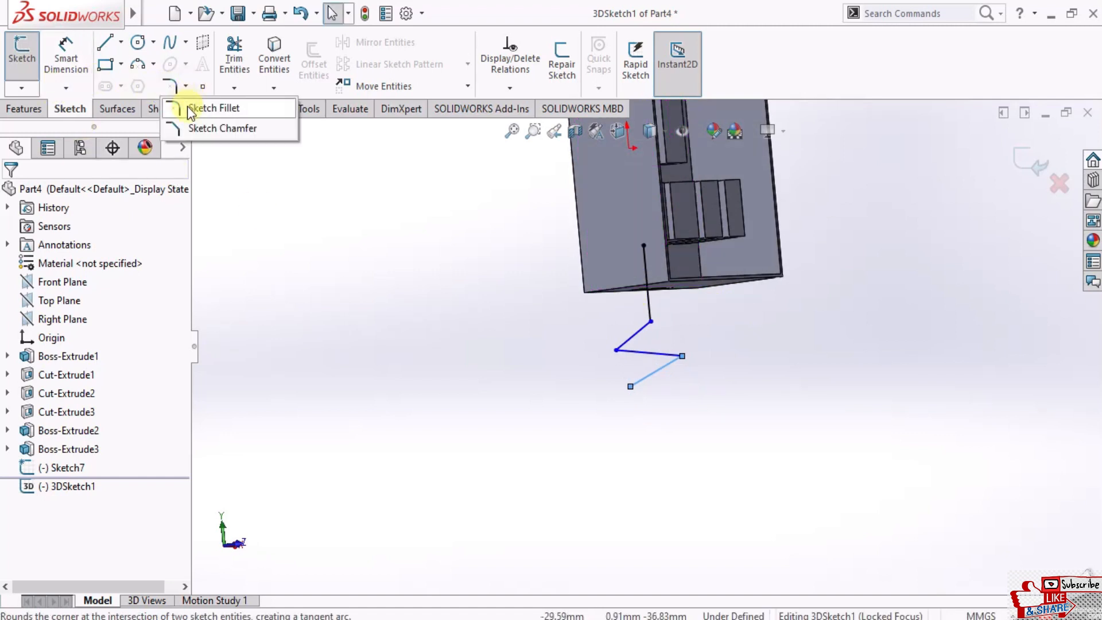
left_click(187, 111)
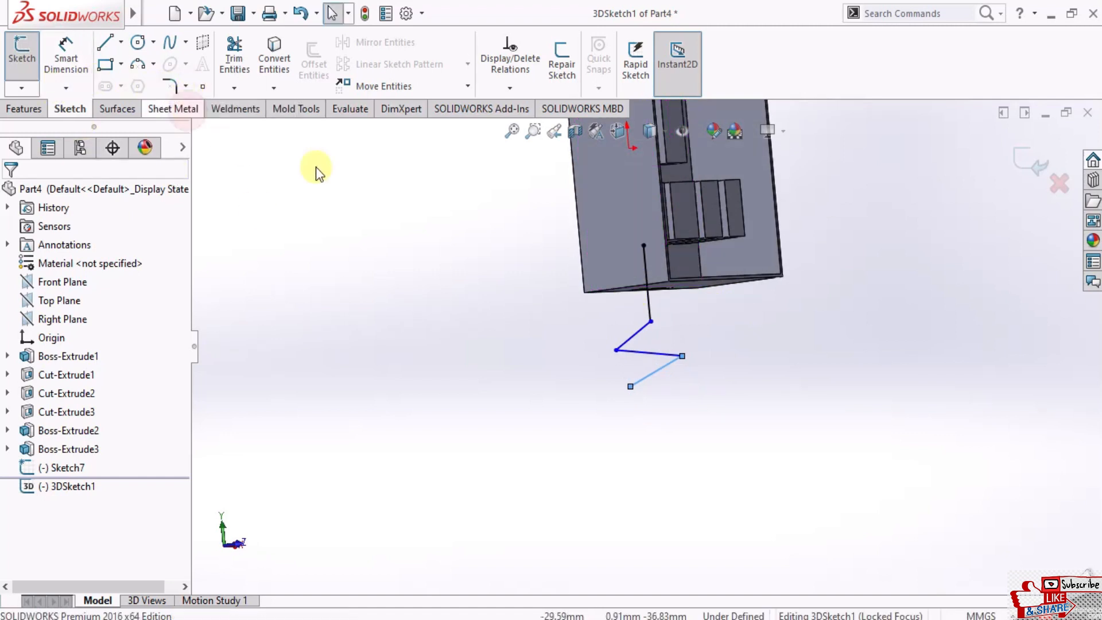
left_click(663, 355)
scroll(666, 356, "down", 3)
middle_click_drag(676, 353, 680, 380)
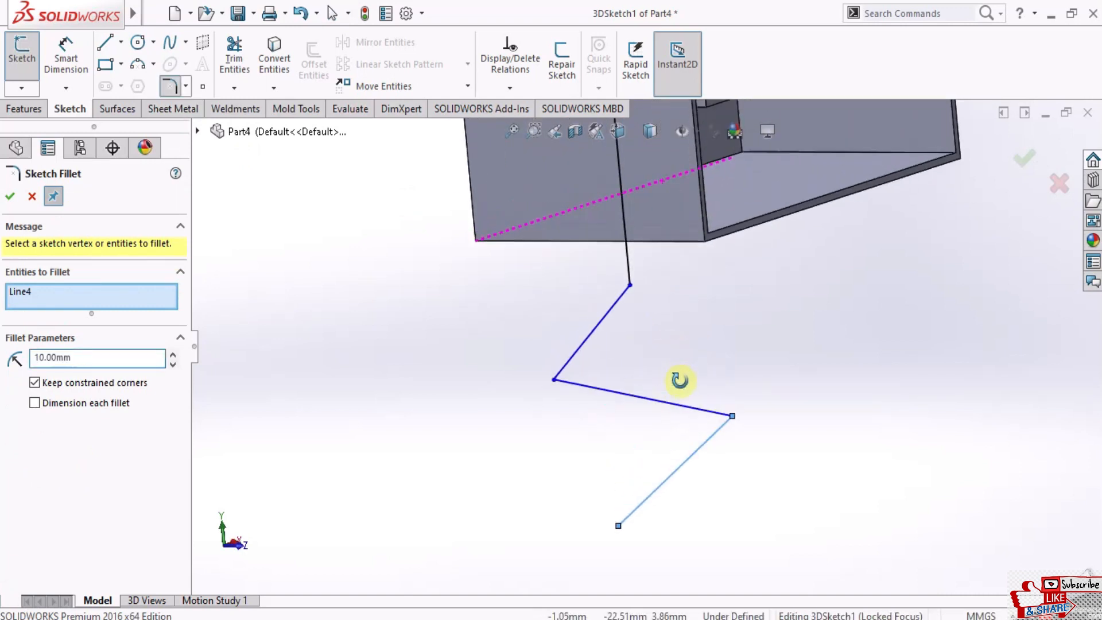
left_click(701, 408)
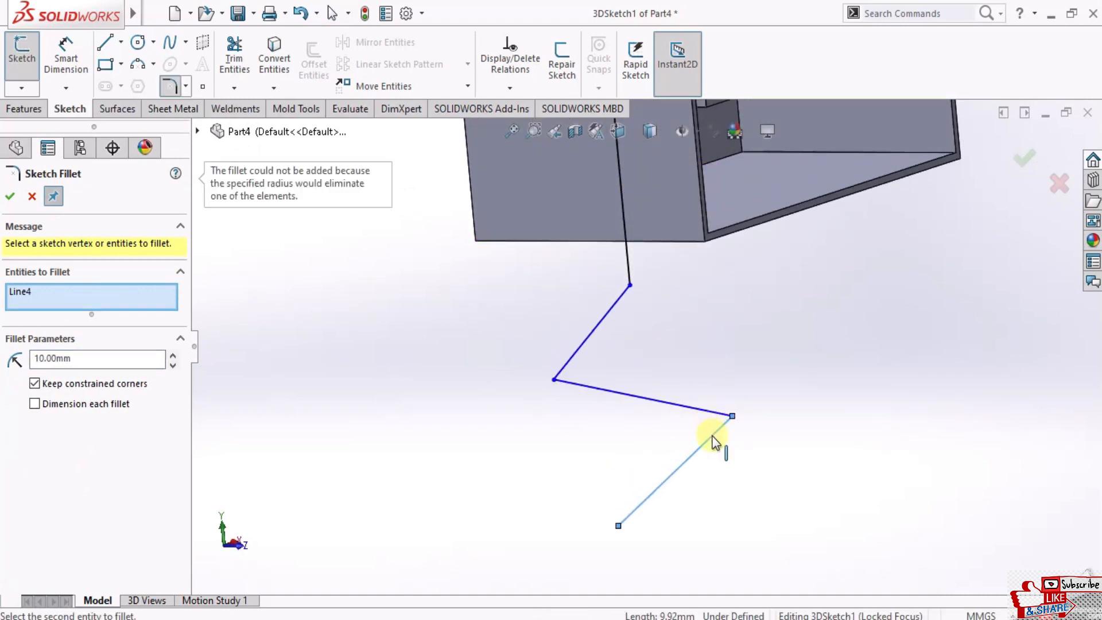
left_click(711, 440)
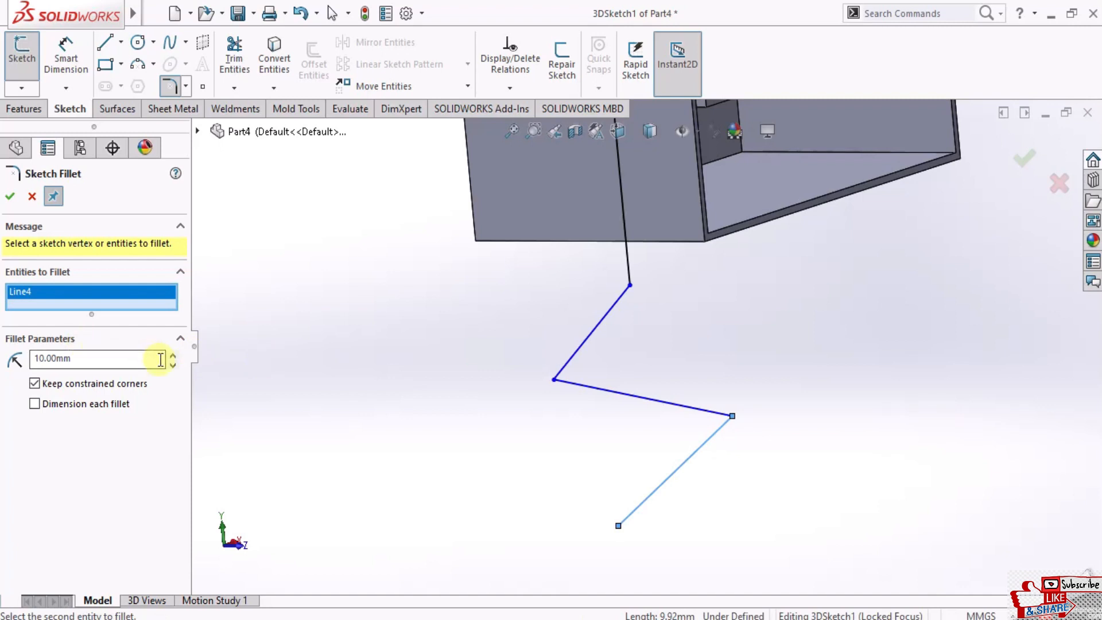
Set the fillet radius to 2 mm and select the line pairs at all three corners of the 3D path
left_click_drag(123, 360, 10, 367)
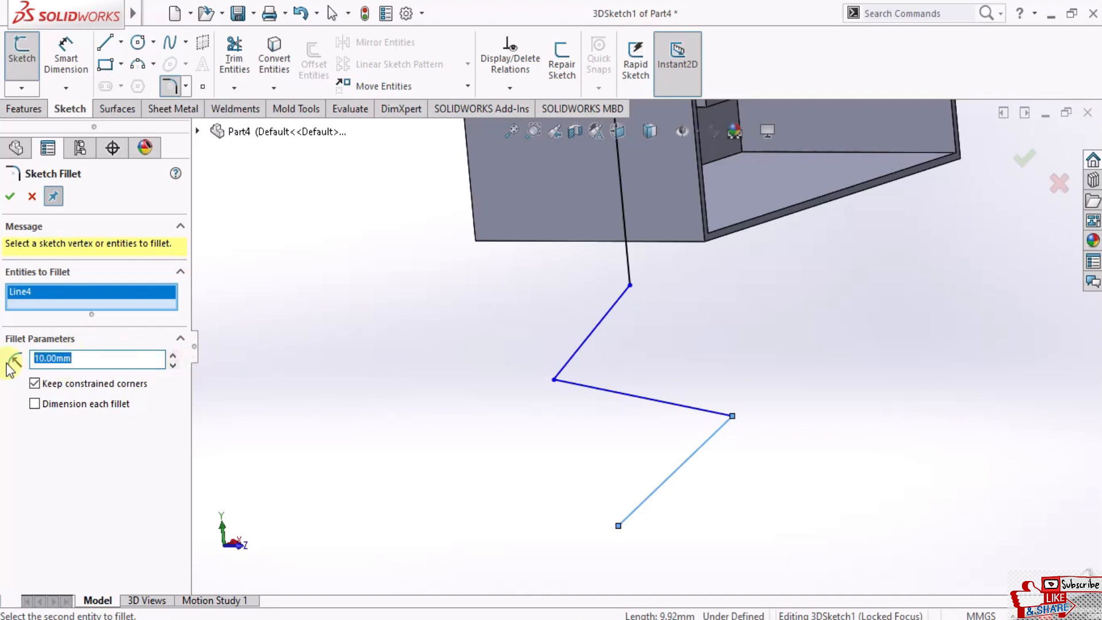
left_click(720, 439)
left_click(715, 418)
left_click(721, 439)
left_click(566, 364)
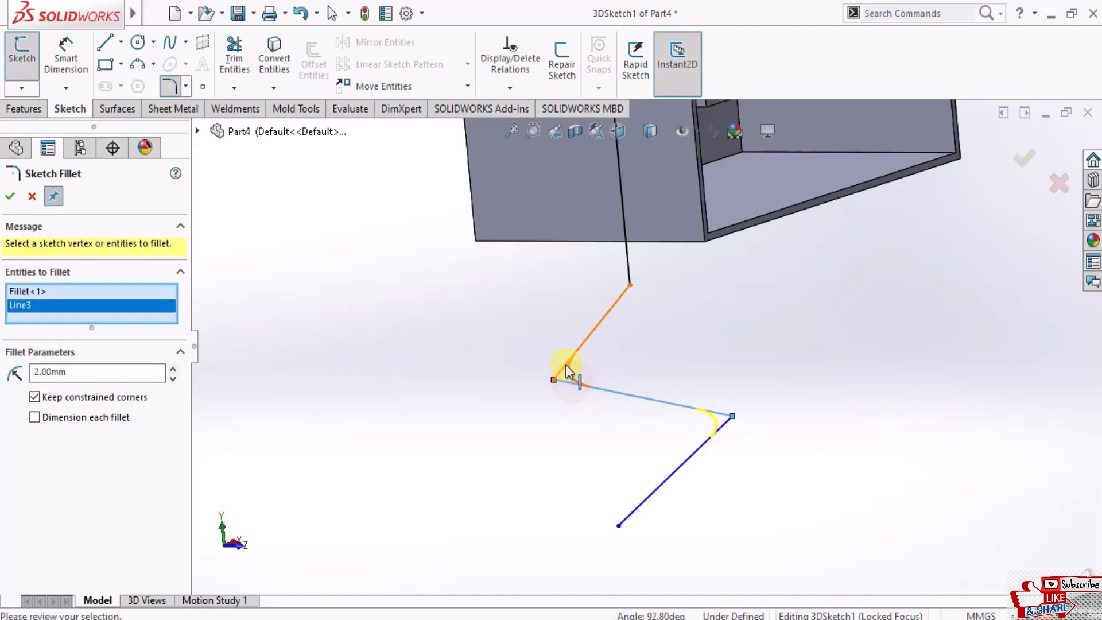
left_click(618, 301)
left_click(630, 274)
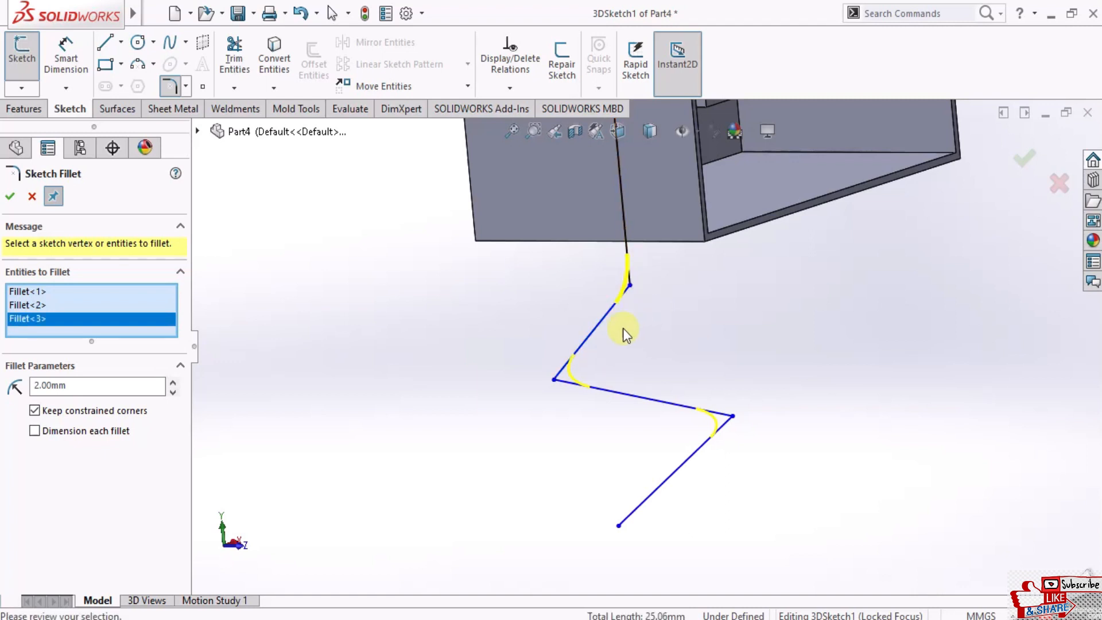
Set the radius of the three path fillets to 3 mm, apply them and finish the Sketch Fillet command
left_click(172, 383)
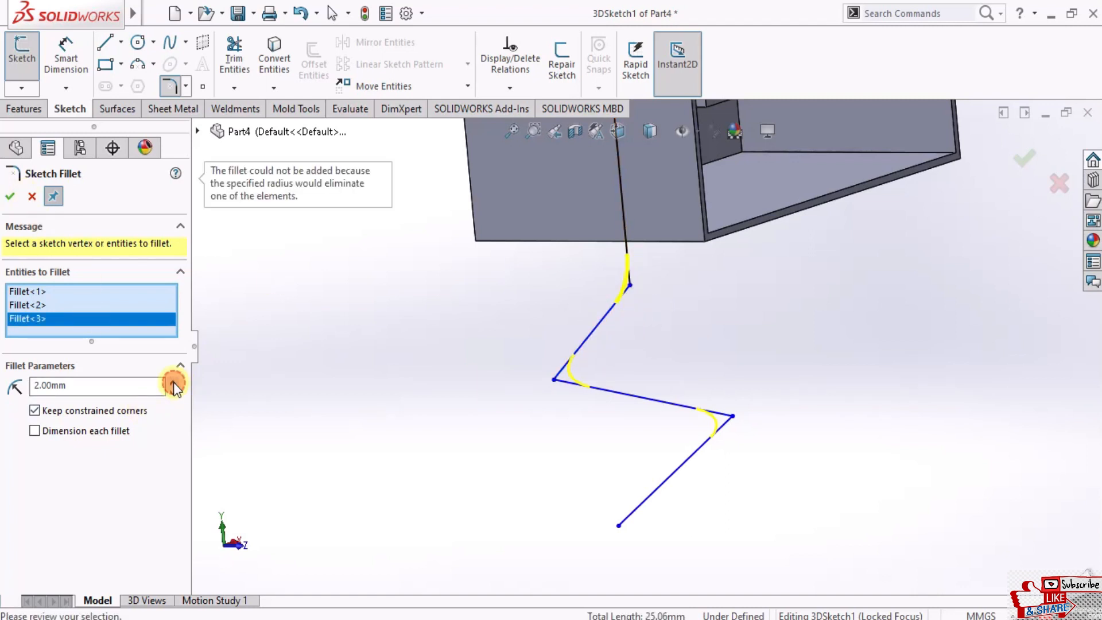
double_click(72, 390)
type("3")
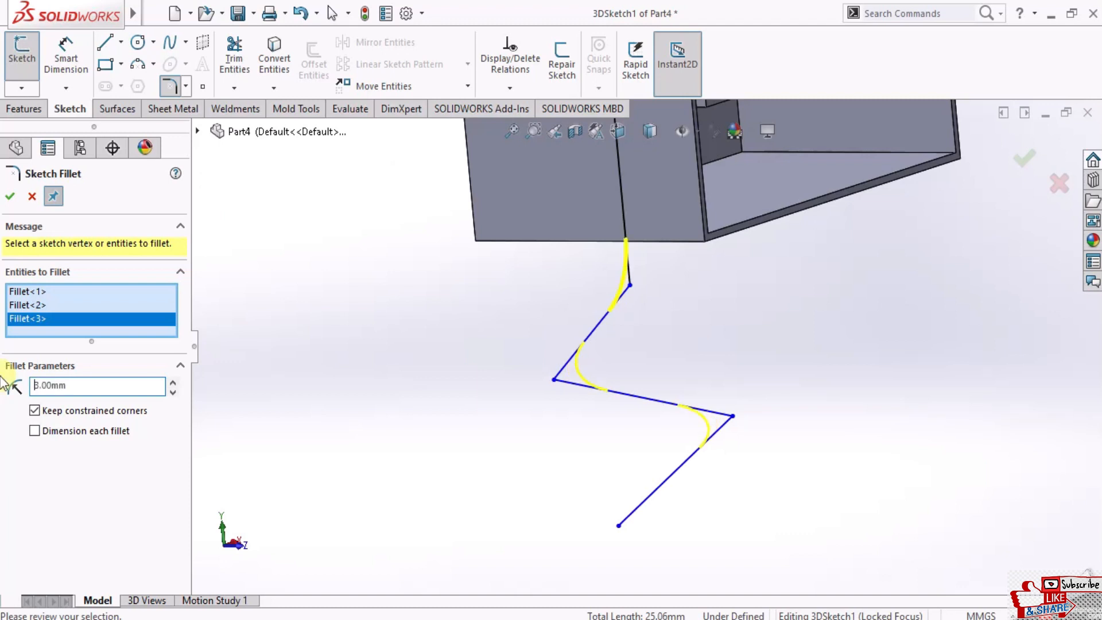
left_click(9, 196)
mouse_move(524, 381)
middle_mouse_down()
mouse_move(708, 369)
mouse_move(701, 328)
mouse_move(604, 342)
mouse_move(622, 413)
mouse_move(730, 493)
mouse_move(763, 343)
mouse_move(705, 238)
middle_mouse_up()
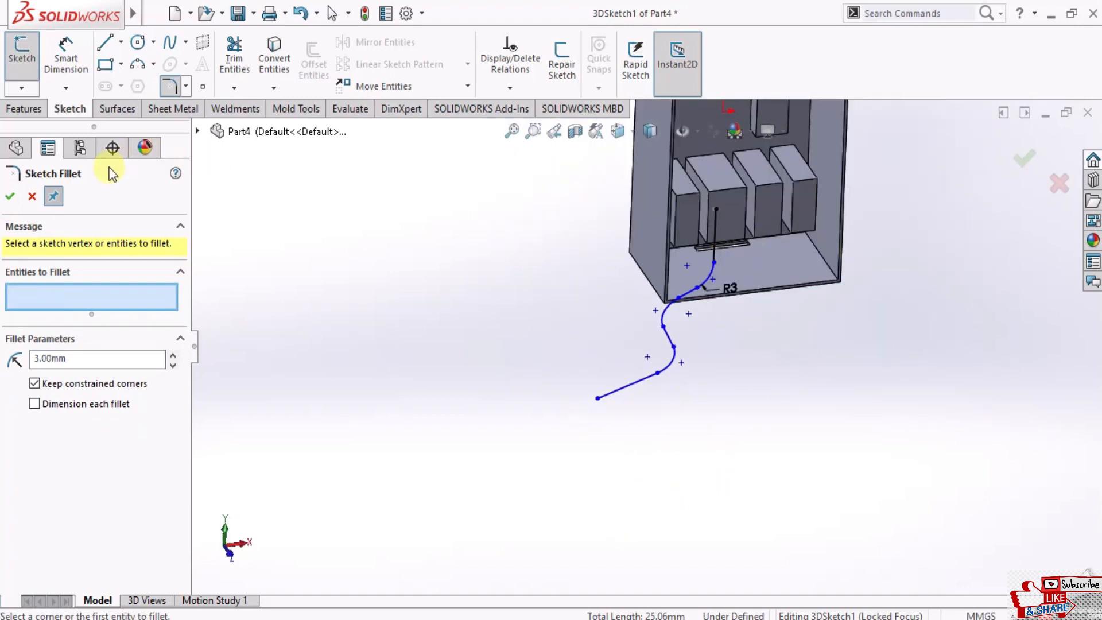
left_click(10, 197)
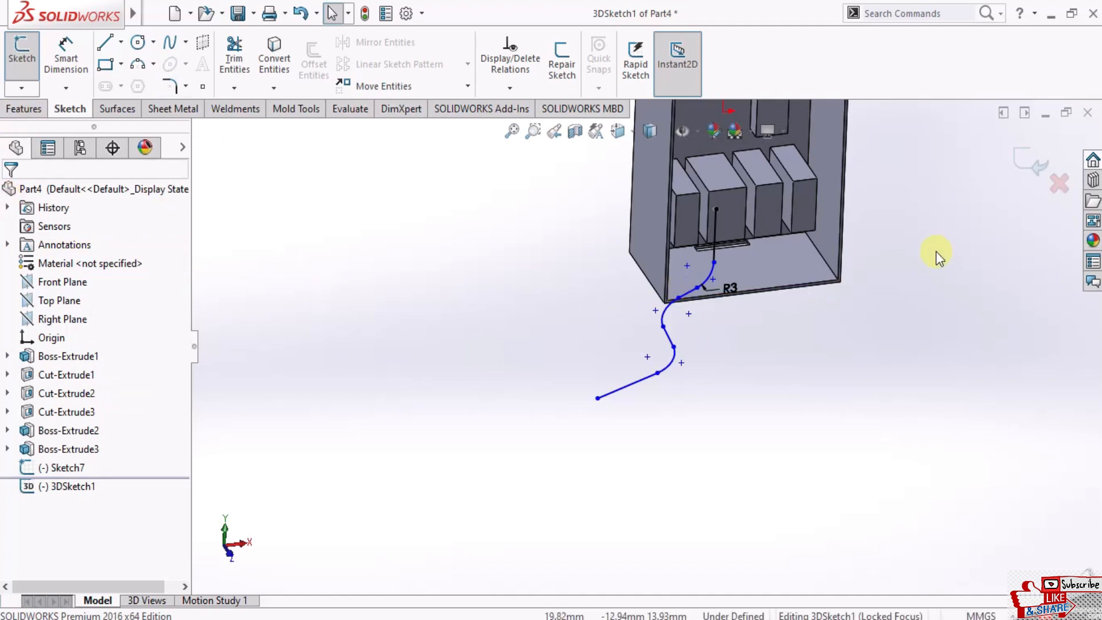
Start a Swept Boss/Base and use the small circle sketch on the inner block's underside as the profile
left_click(26, 108)
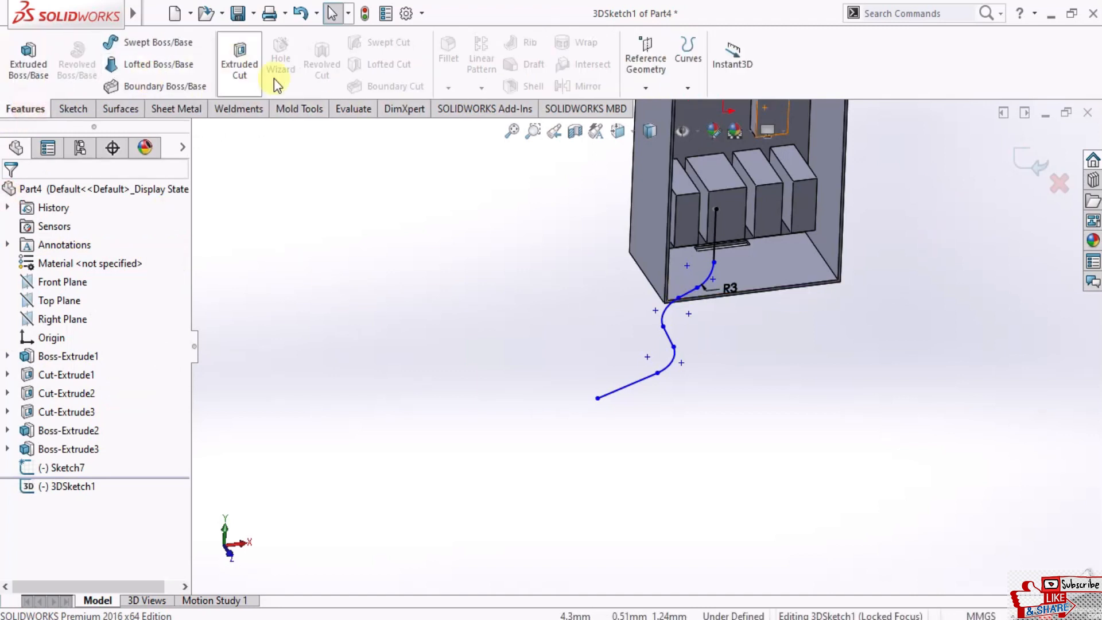
left_click(150, 46)
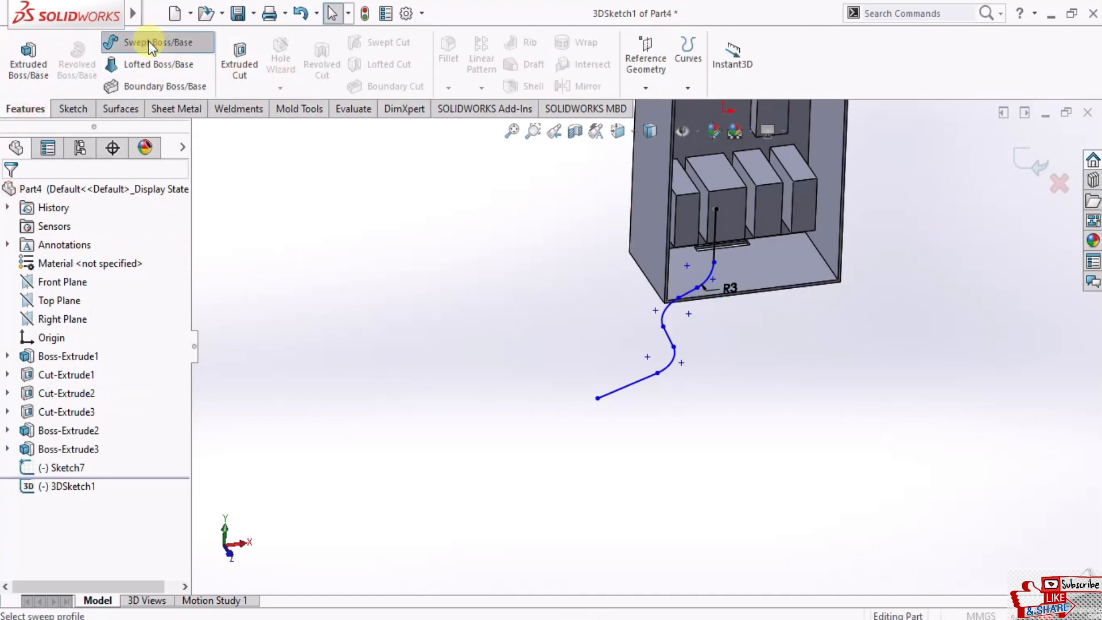
scroll(723, 247, "down", 8)
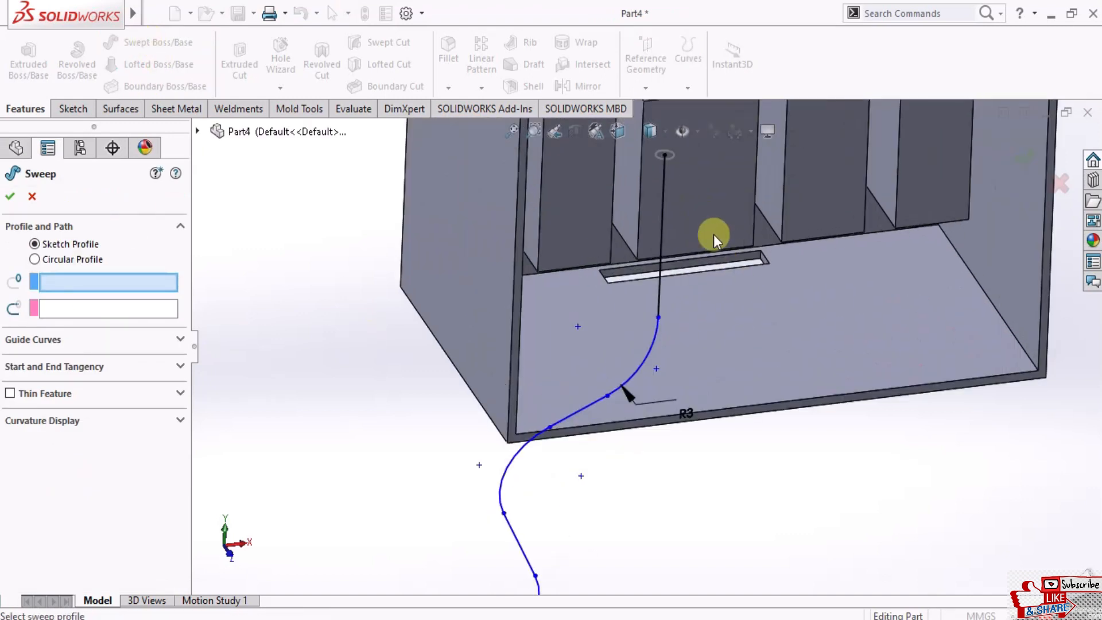
middle_click_drag(653, 131, 640, 131)
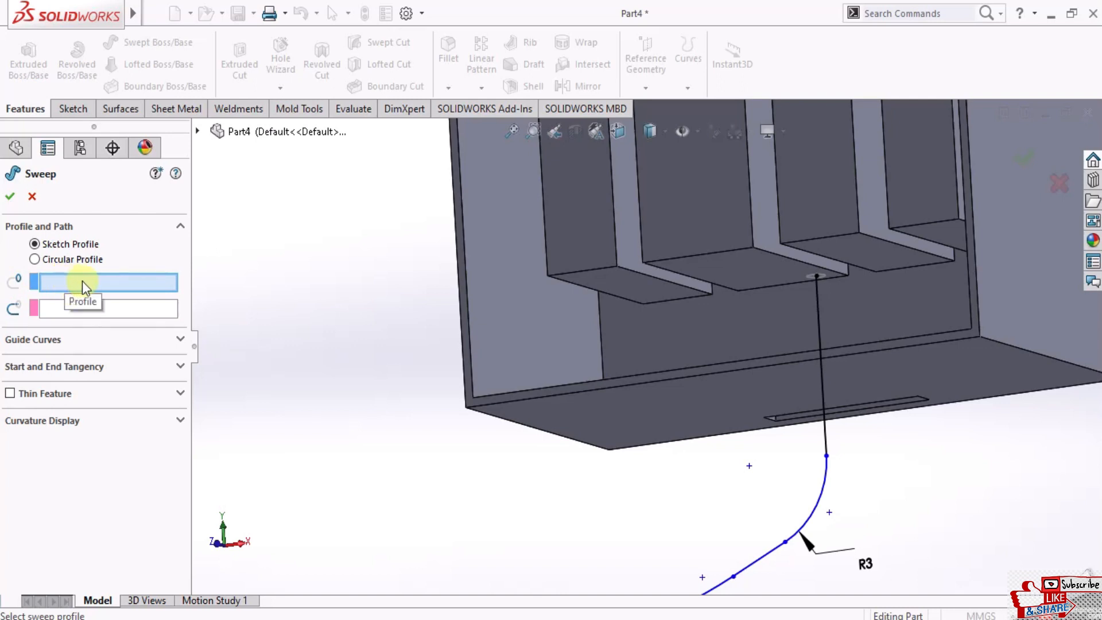
scroll(881, 323, "down", 5)
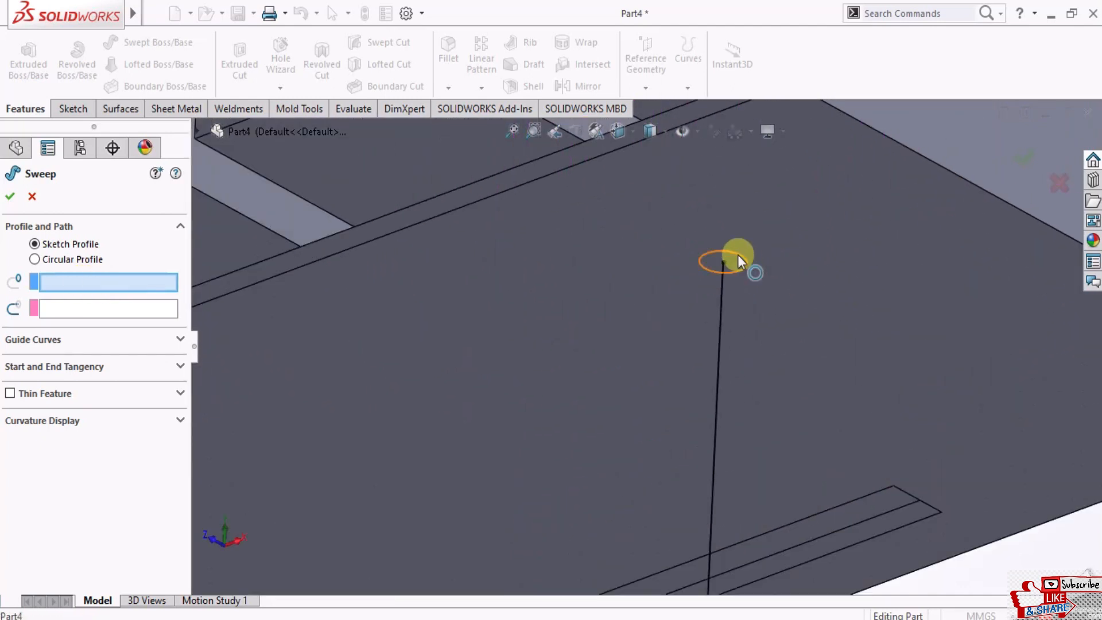
left_click(738, 255)
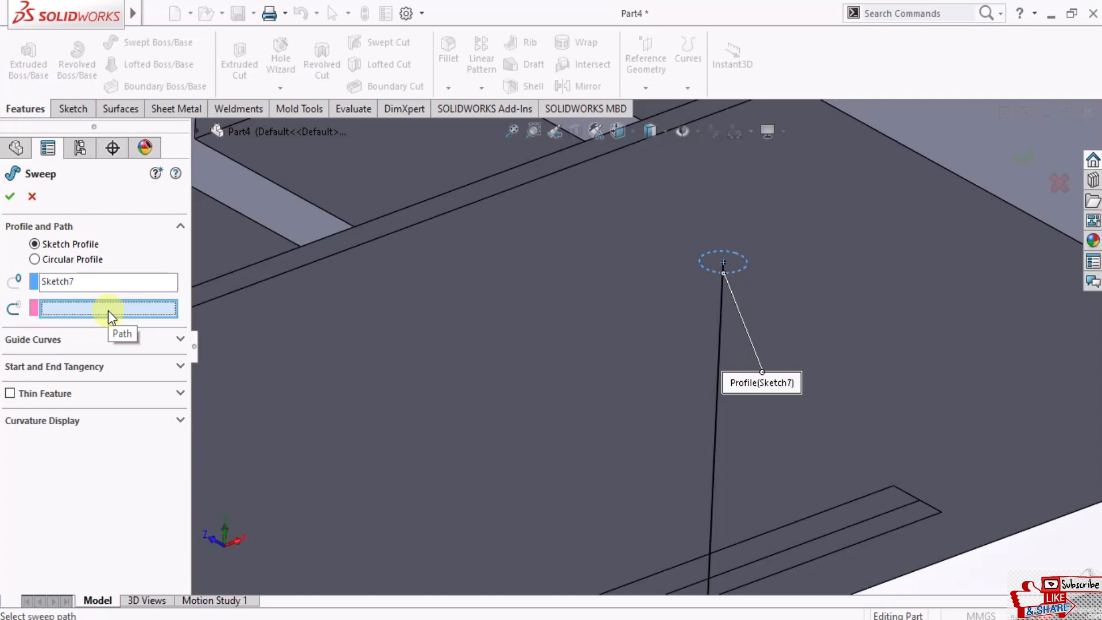
Use the filleted 3D sketch as the sweep path and create the cable
scroll(652, 411, "down", 5)
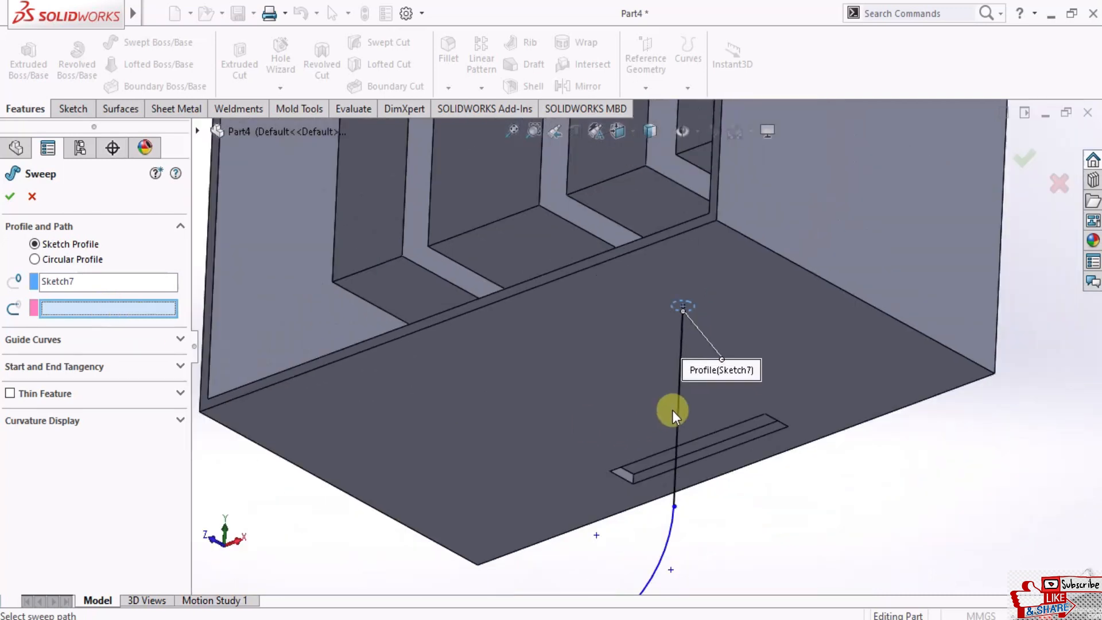
middle_click_drag(673, 410, 654, 482)
left_click(662, 497)
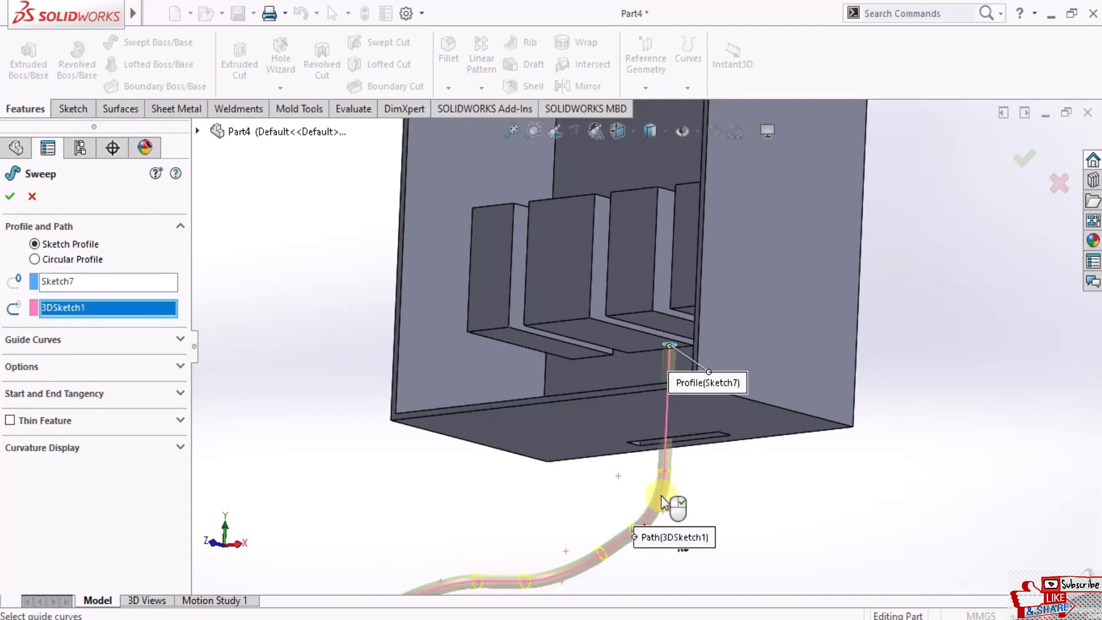
scroll(654, 494, "up", 4)
middle_click_drag(626, 478, 681, 513)
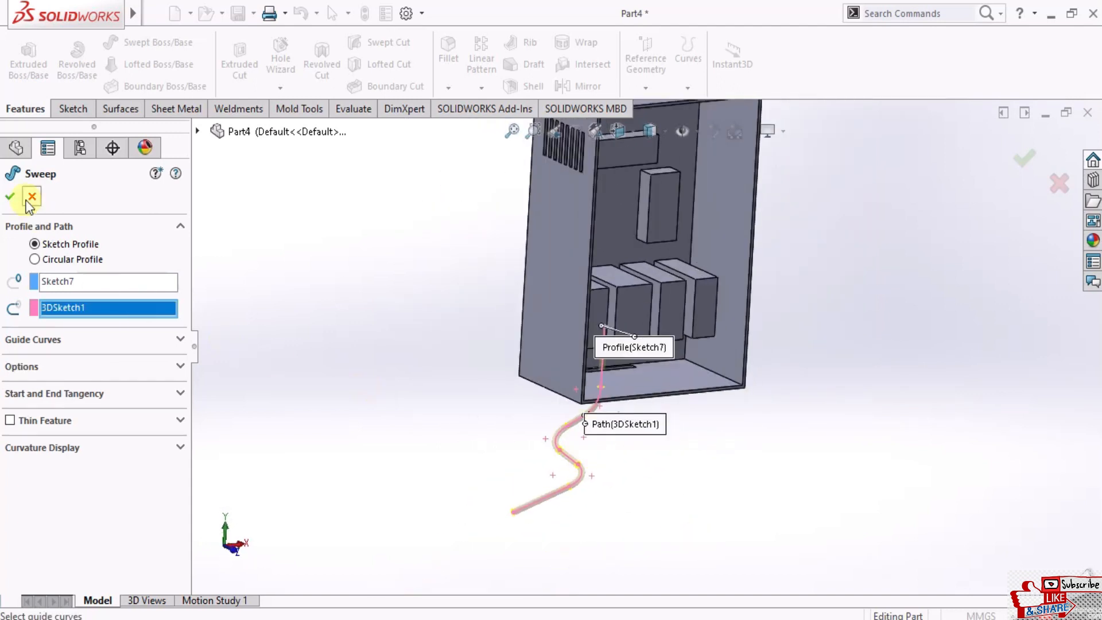
key("Return")
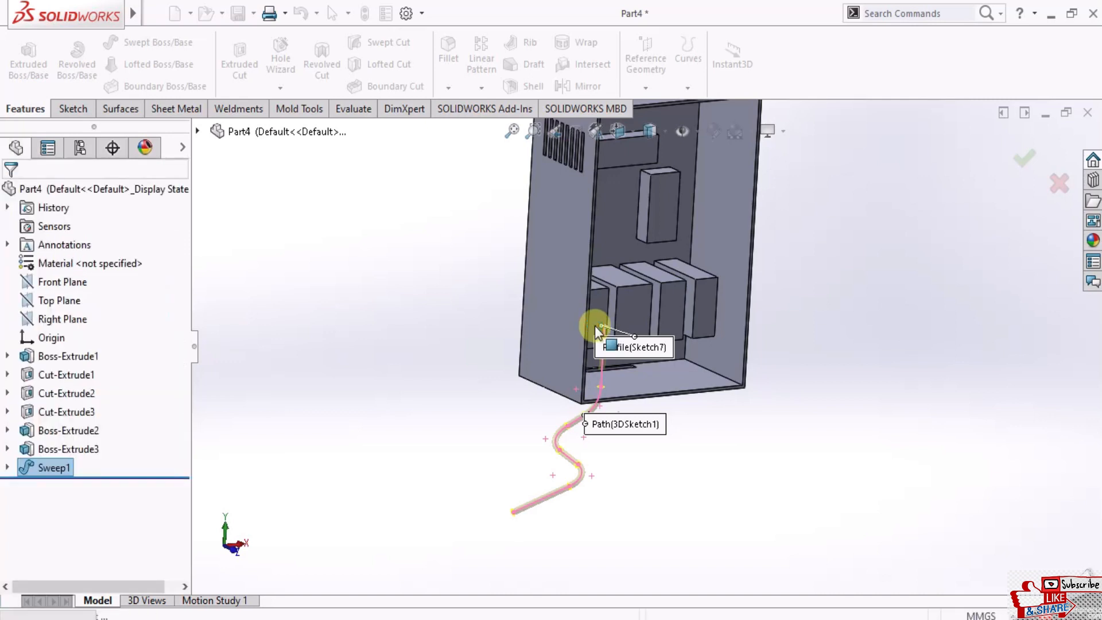
Set the model to the Top view and open a sketch on the enclosure's top face
middle_click_drag(659, 419, 667, 534)
scroll(646, 390, "down", 6)
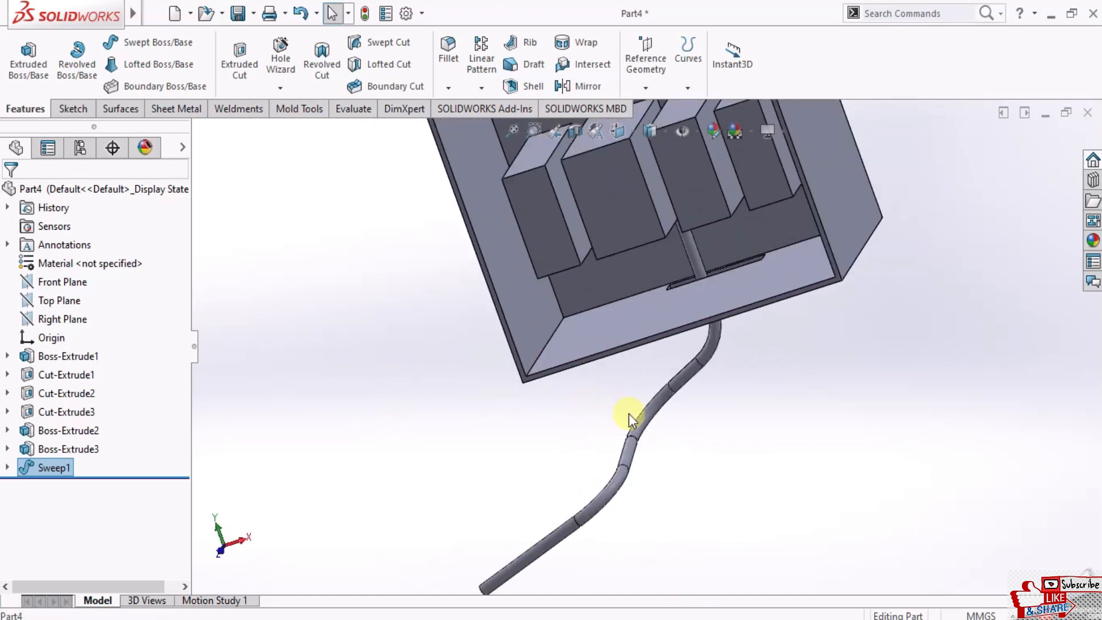
scroll(666, 262, "up", 5)
middle_click_drag(666, 262, 687, 395)
scroll(654, 284, "down", 3)
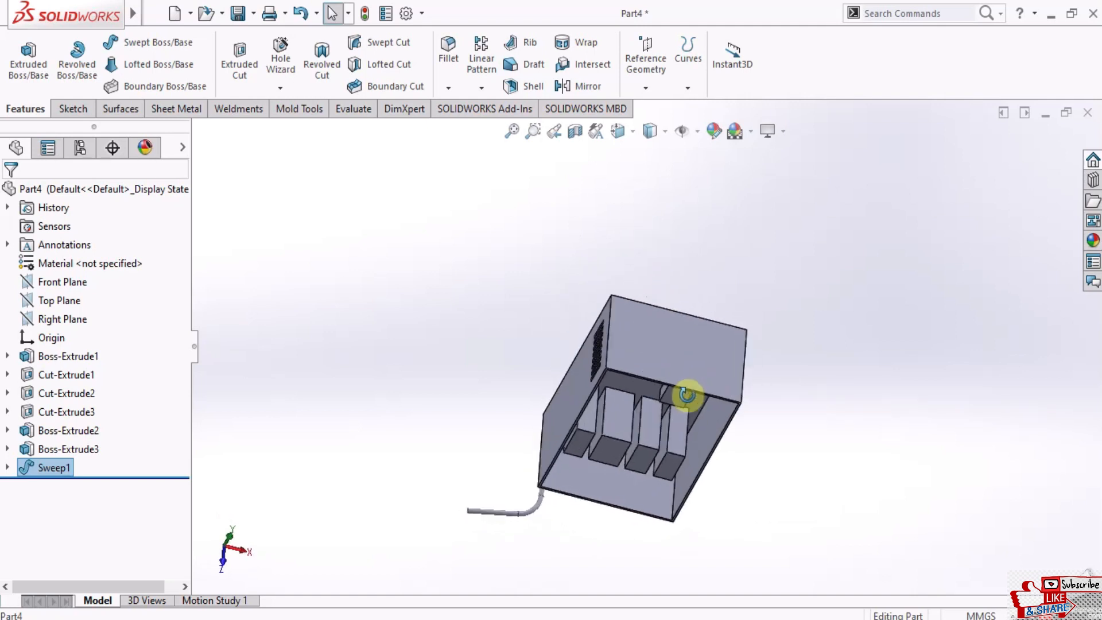
left_click(620, 130)
left_click(669, 305)
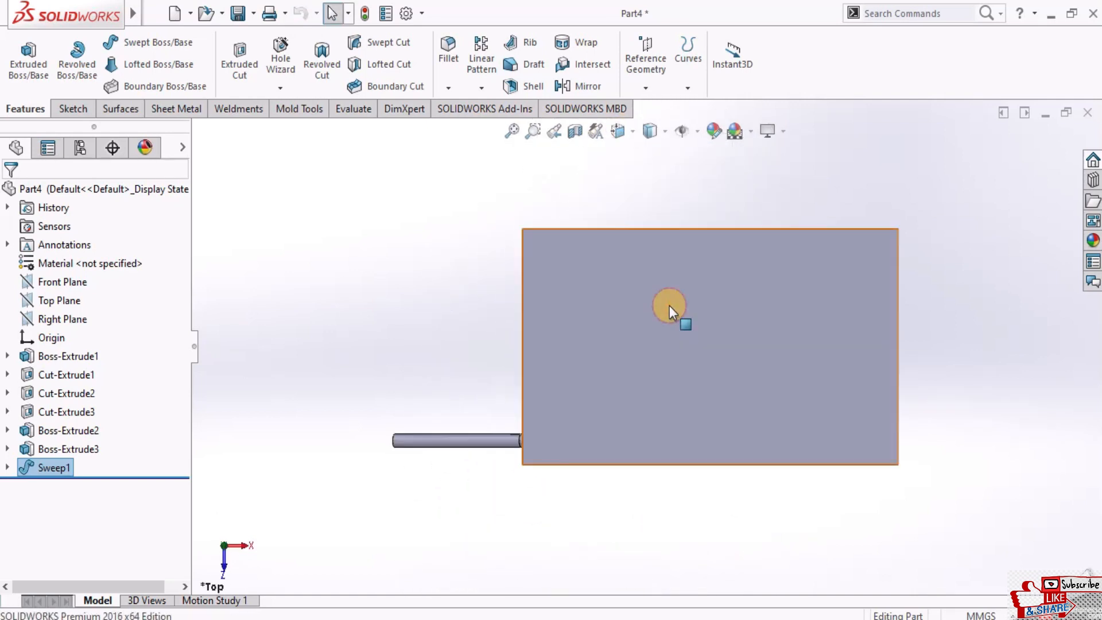
left_click(751, 323)
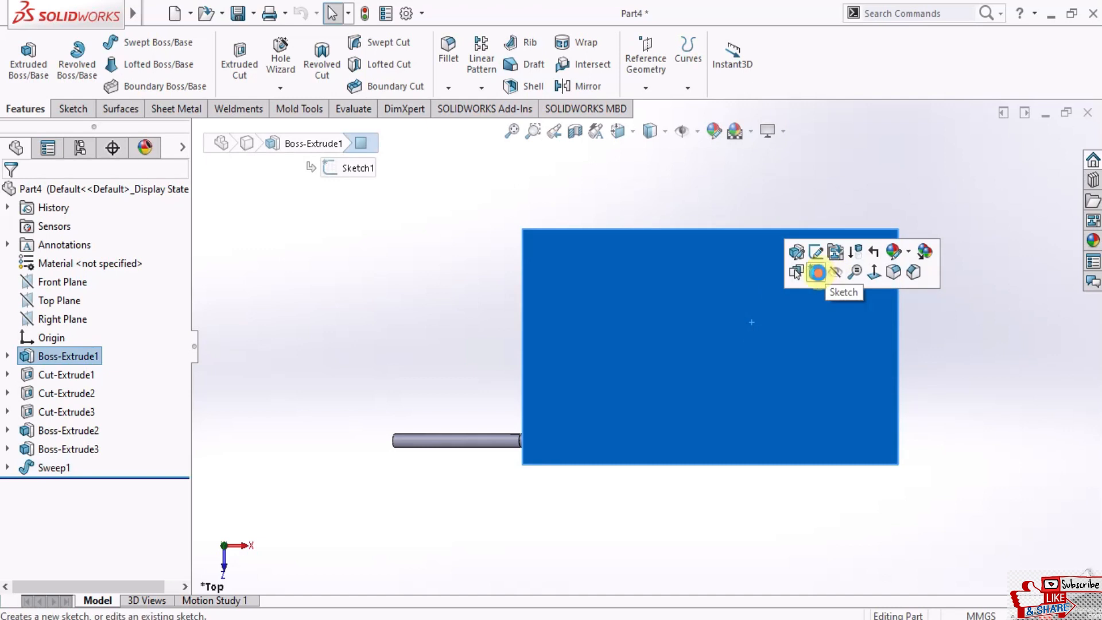
left_click(817, 274)
Draw a vertical centerline across the top face from the origin to the opposite long edge
left_click(121, 42)
left_click(152, 81)
scroll(682, 280, "down", 5)
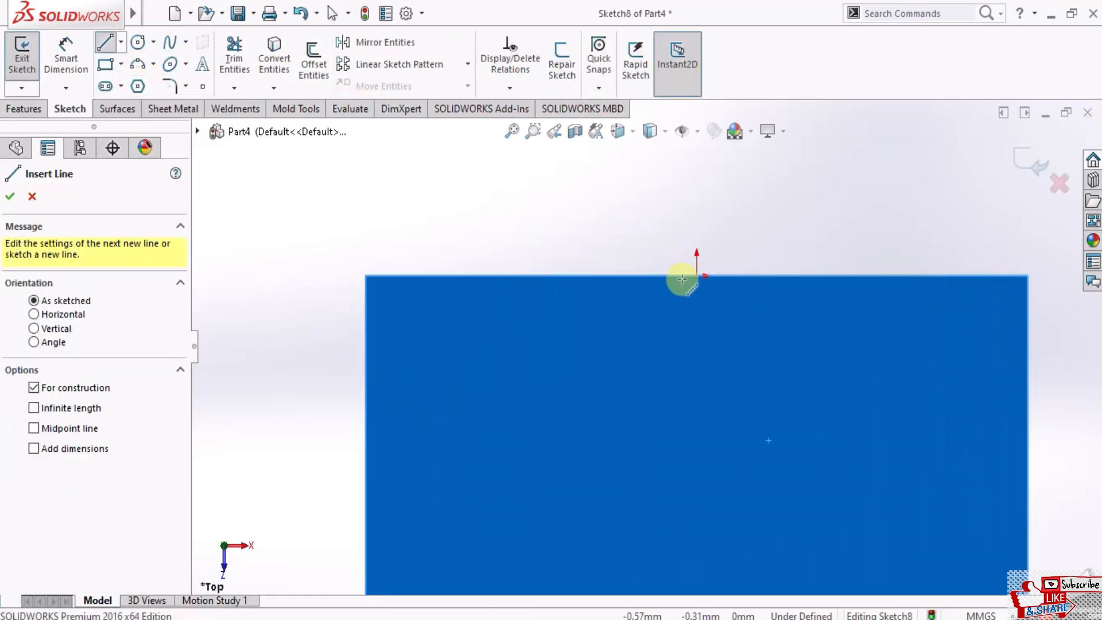
scroll(682, 280, "down", 2)
left_click(696, 280)
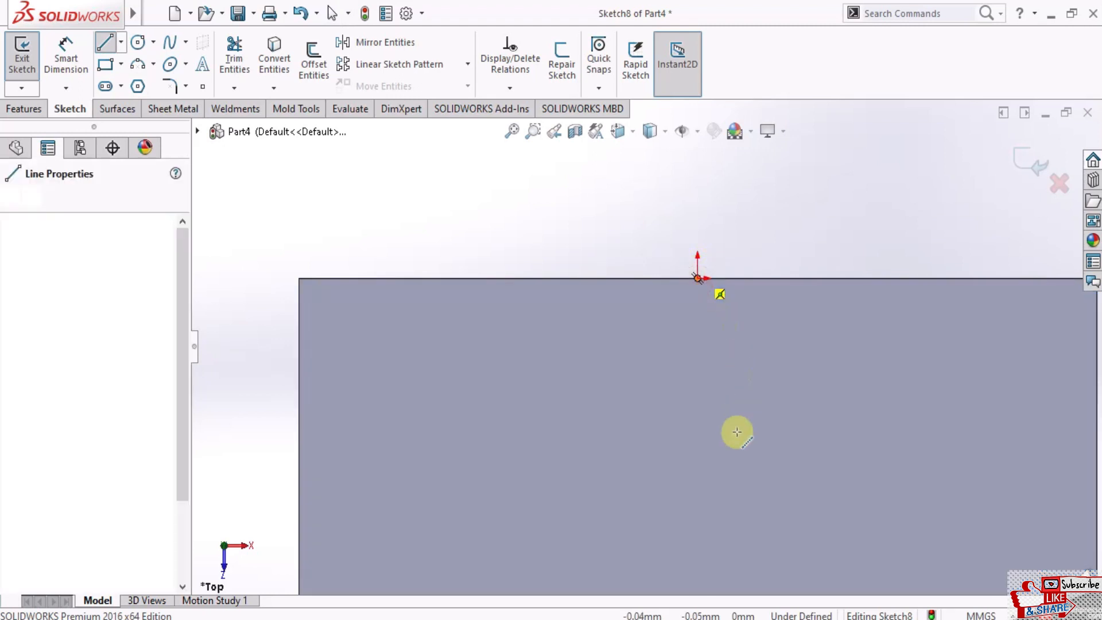
scroll(733, 438, "up", 3)
scroll(674, 503, "down", 2)
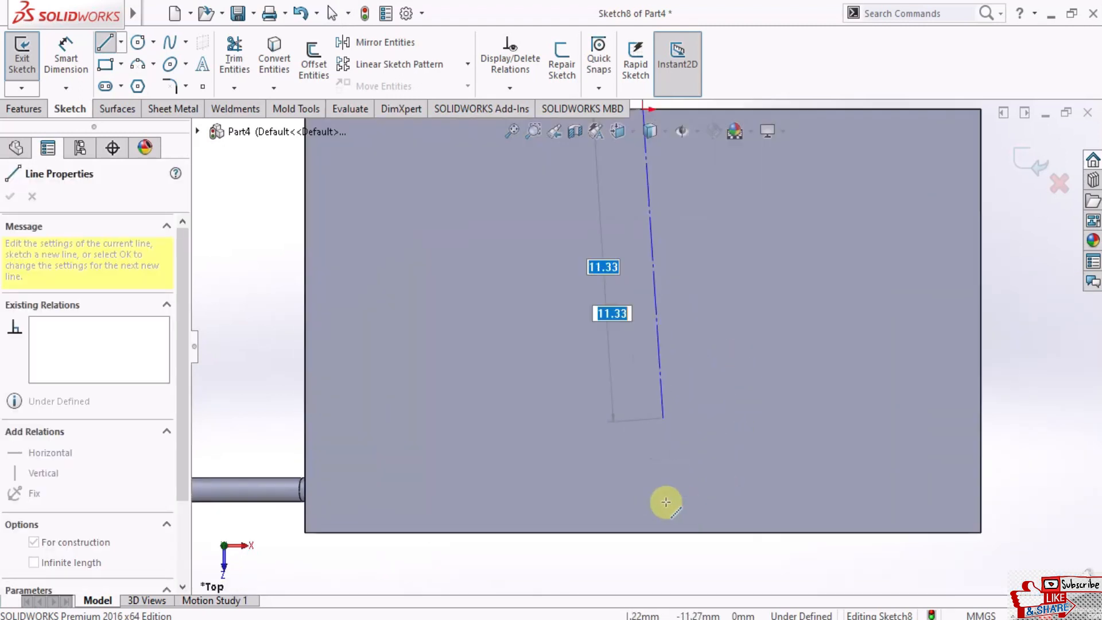
left_click(636, 533)
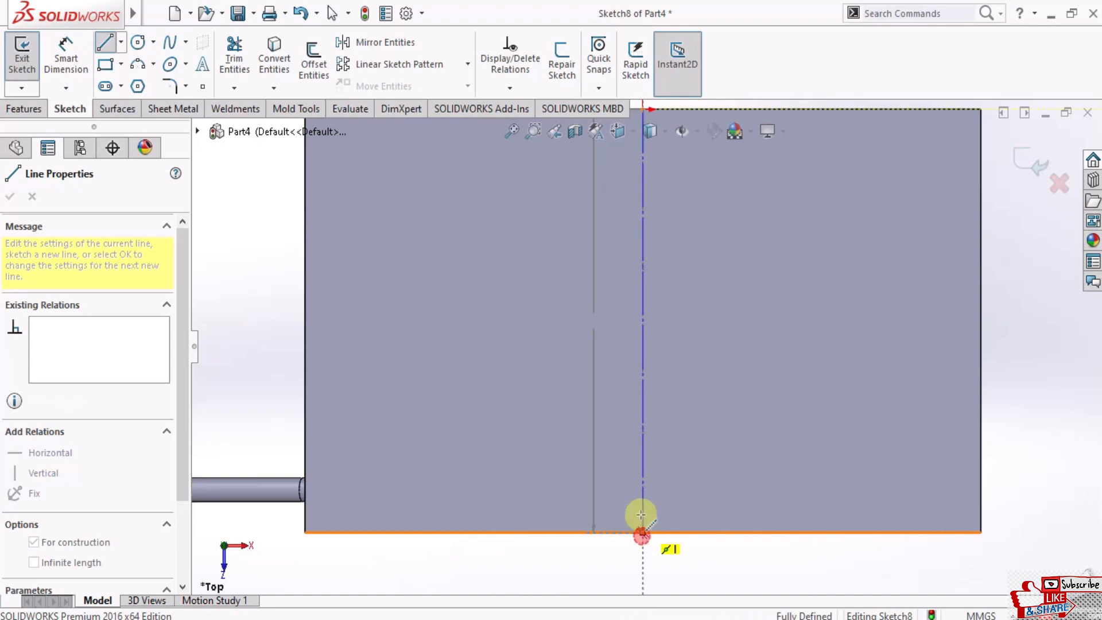
scroll(642, 193, "up", 2)
key("Escape")
scroll(640, 193, "down", 2)
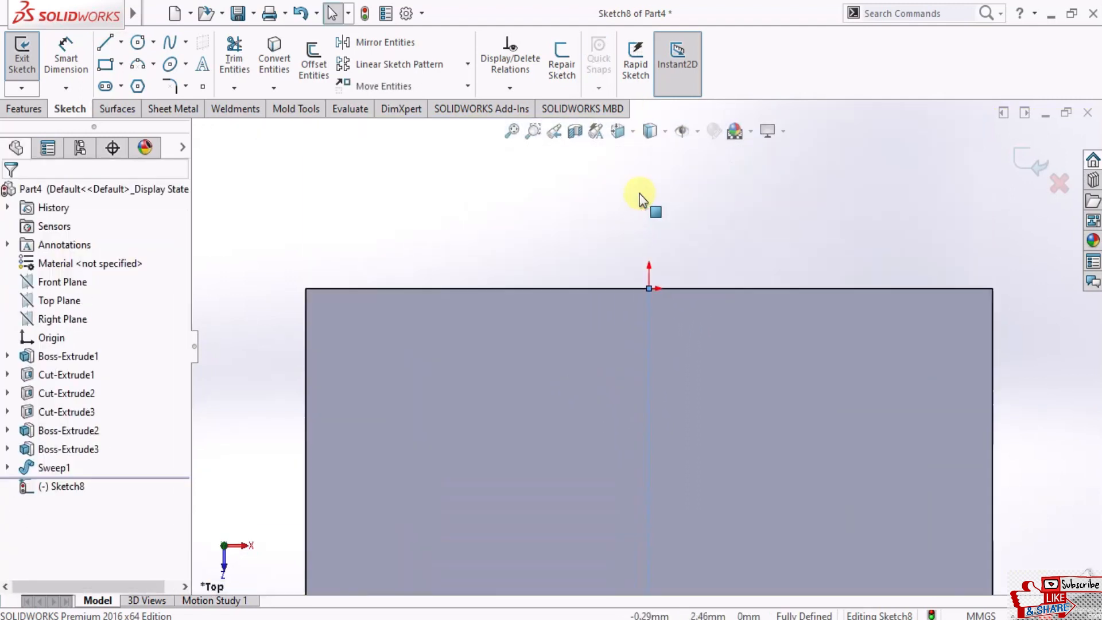
Sketch a corner rectangle about 8.6 × 8.4 mm from the centerline to the top face's edge through the origin
left_click(121, 63)
left_click(120, 81)
scroll(637, 435, "up", 3)
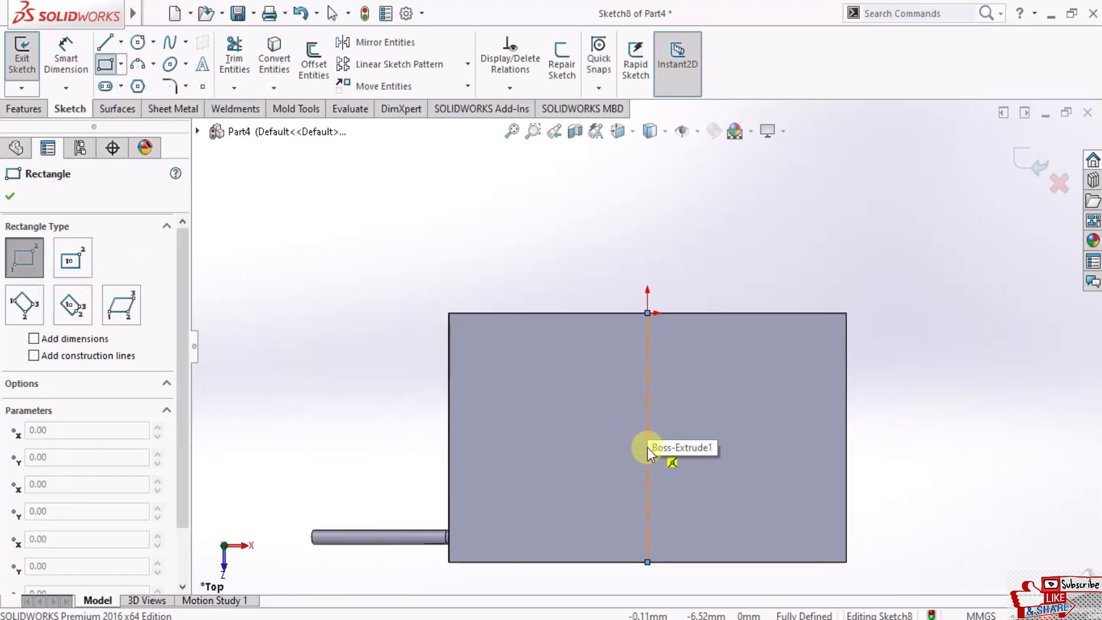
left_click(648, 487)
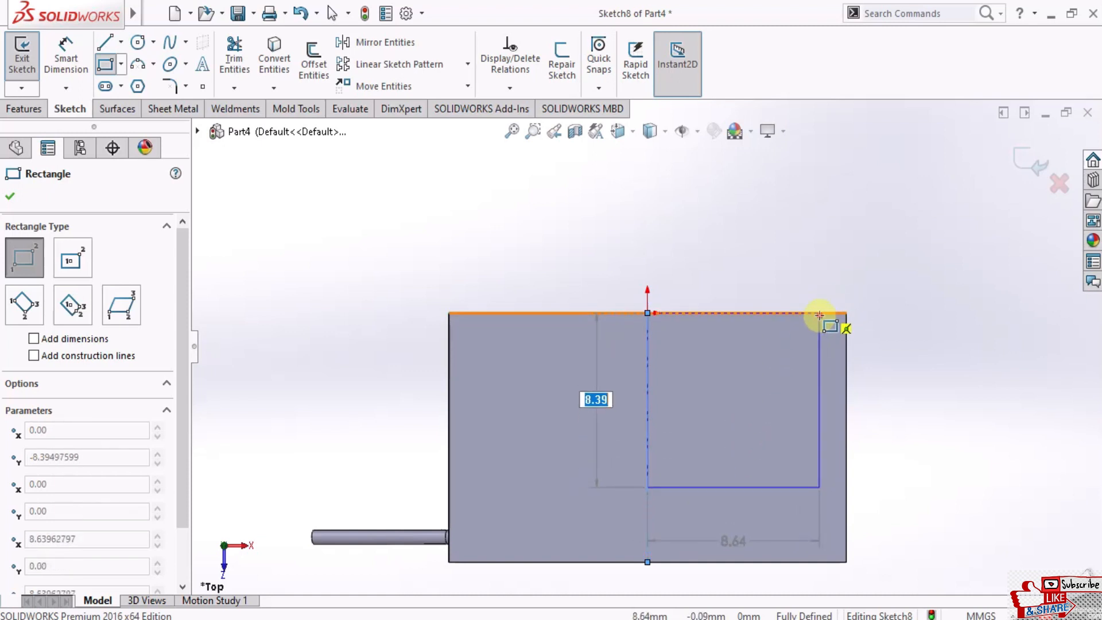
left_click(820, 314)
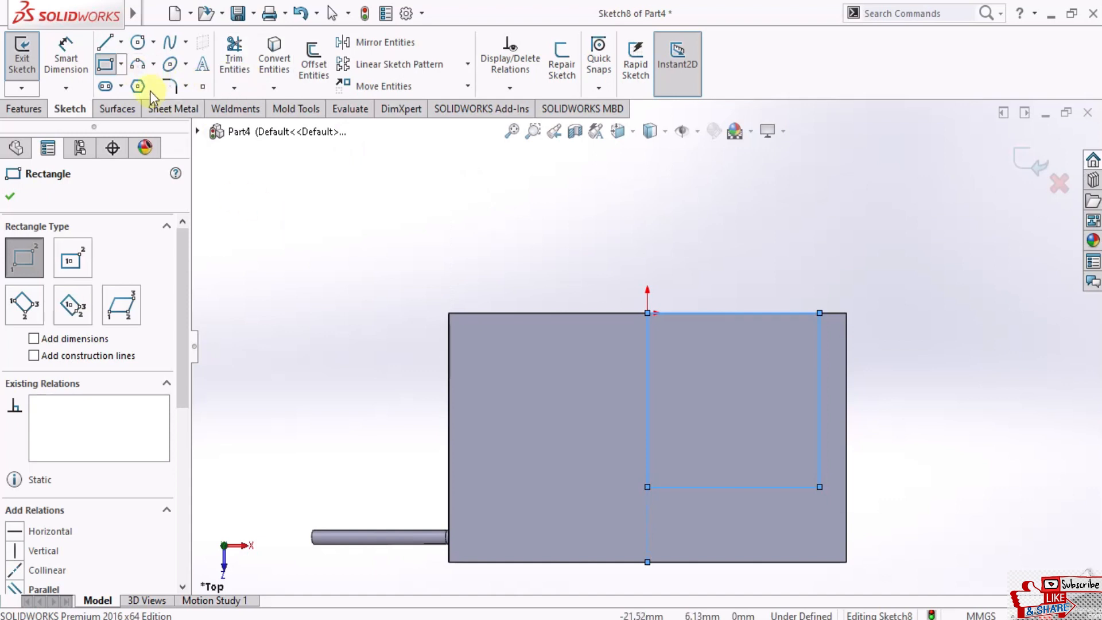
key("Escape")
Start another rectangle in the top-face sketch
left_click(121, 64)
left_click(135, 85)
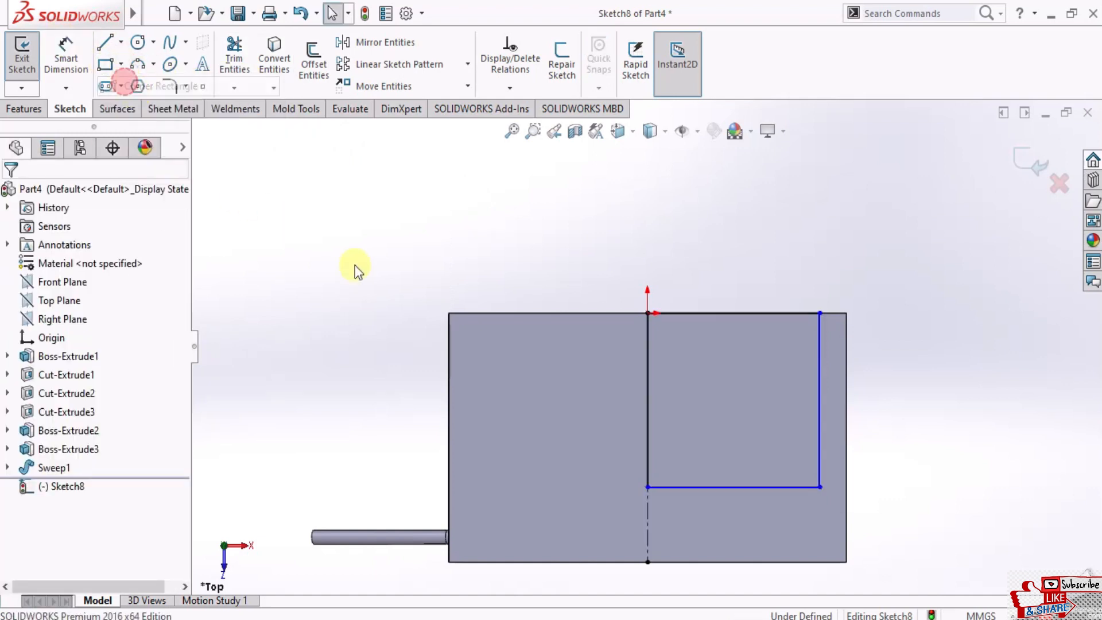
Sketch a corner rectangle on the other side of the centreline, matching the first one's height, and trim away their shared middle line
left_click(647, 487)
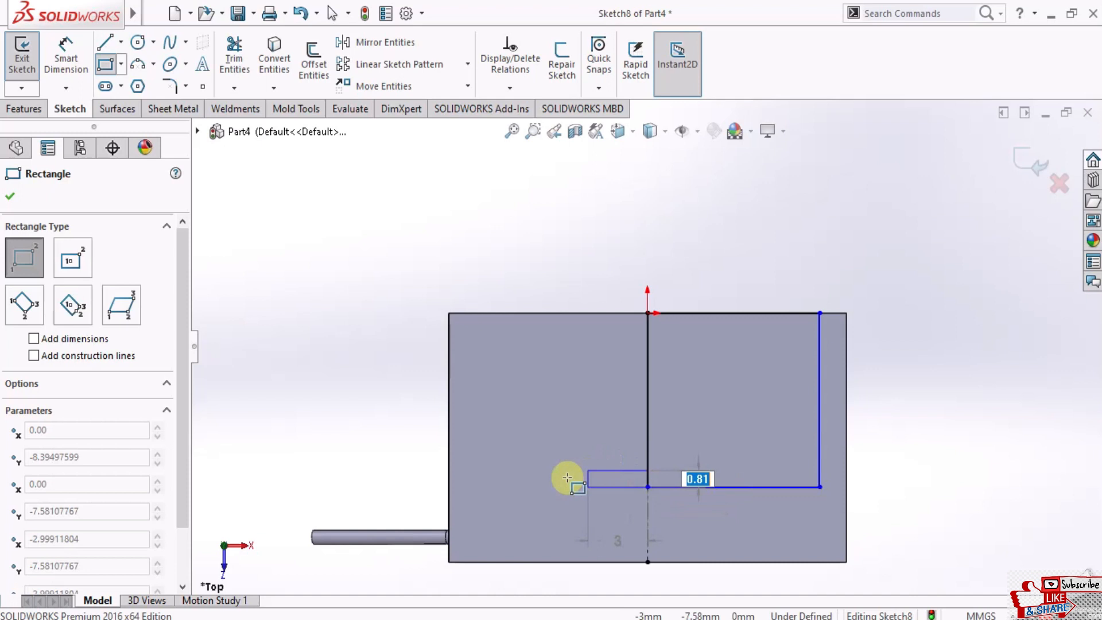
left_click(491, 313)
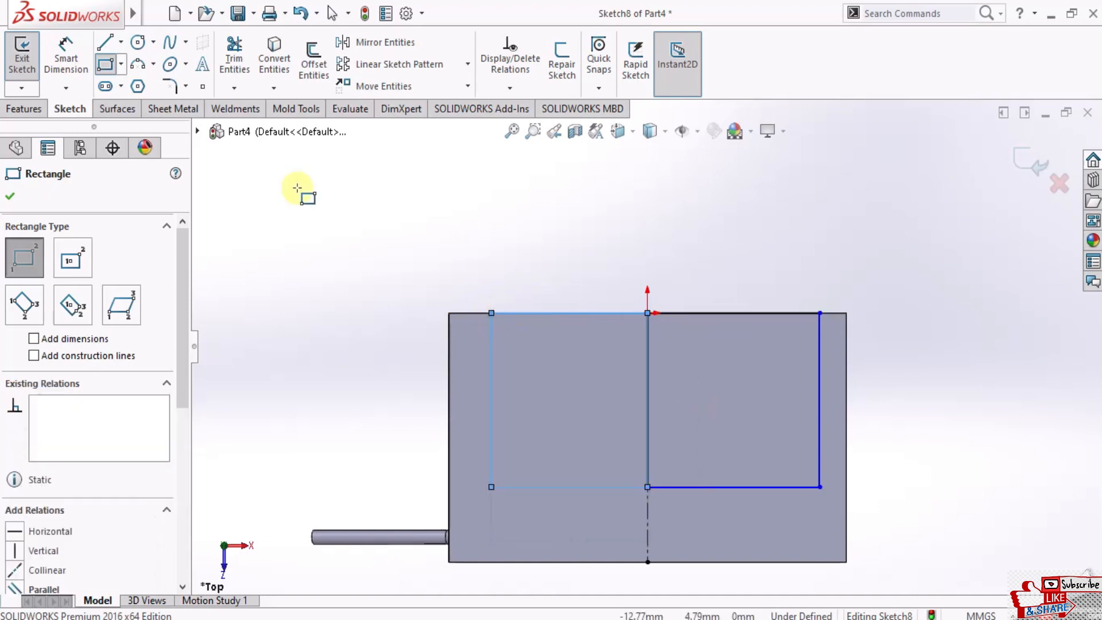
left_click(10, 197)
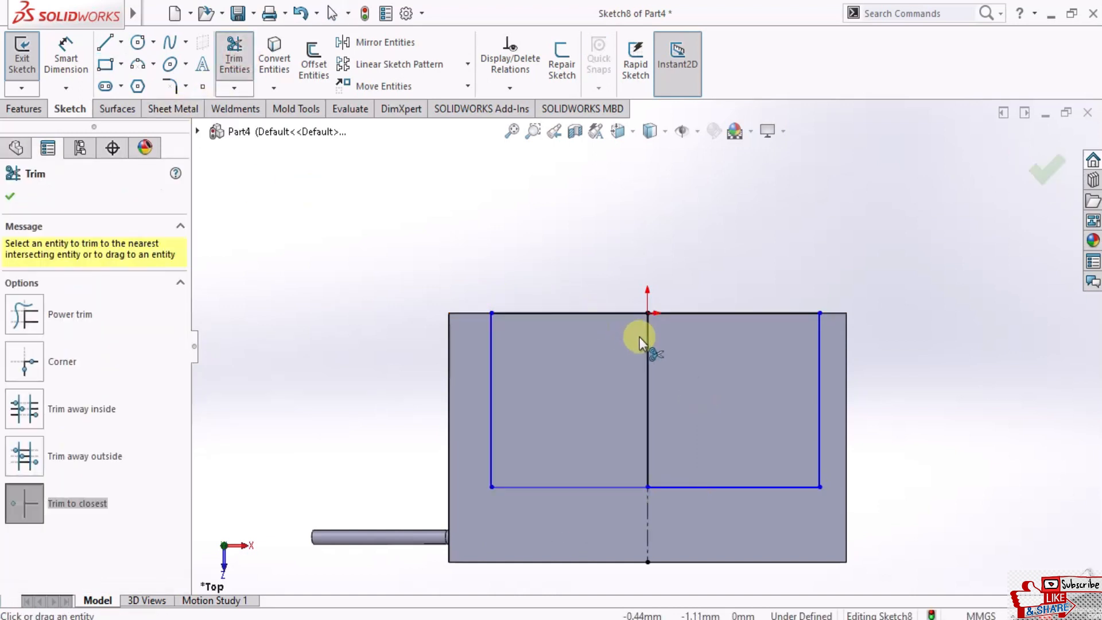
left_click(648, 353)
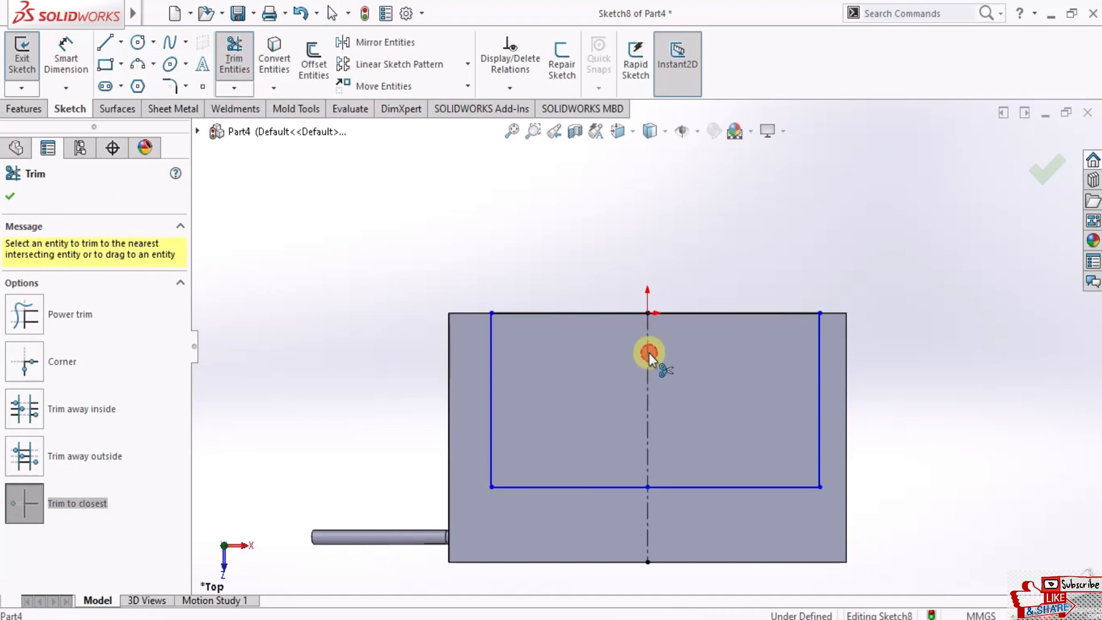
left_click(14, 199)
Set up a blind boss extrusion of the joined rectangular profile on the housing's top face with a depth of 4 mm
middle_click_drag(579, 430, 611, 289)
scroll(713, 263, "up", 3)
scroll(735, 256, "down", 3)
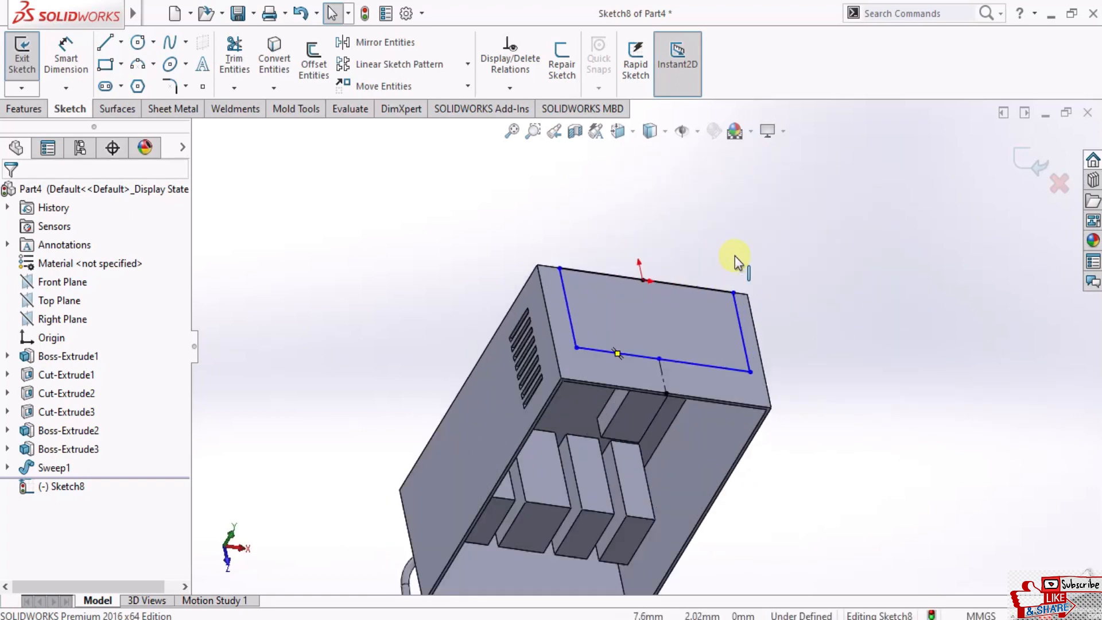
left_click(17, 107)
left_click(26, 57)
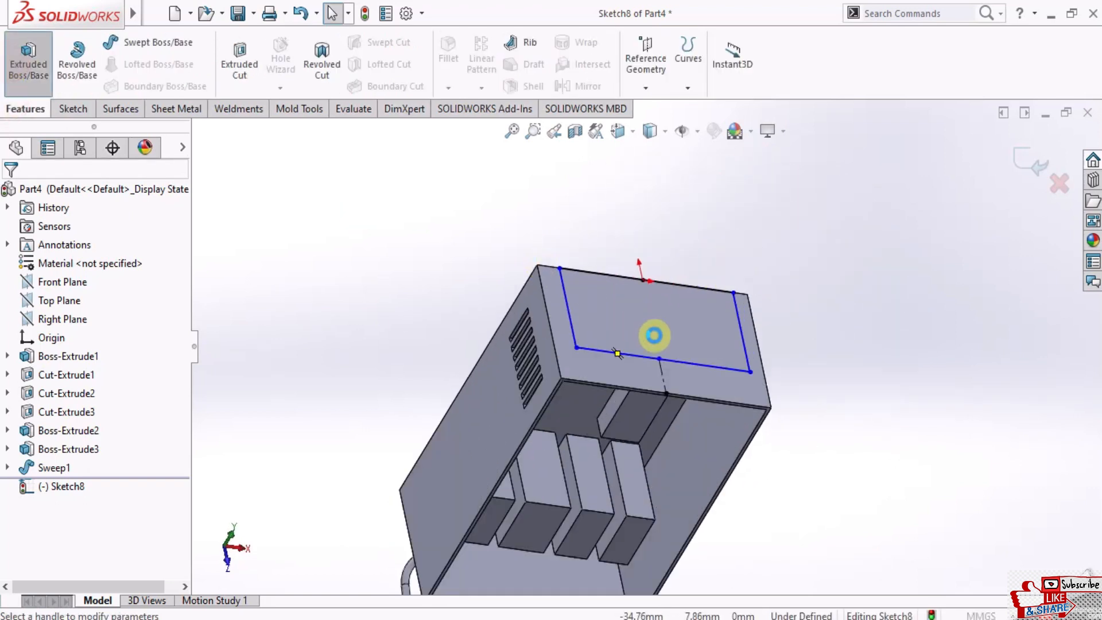
mouse_move(654, 335)
middle_mouse_down()
mouse_move(655, 251)
mouse_move(662, 326)
middle_mouse_up()
left_click(171, 354)
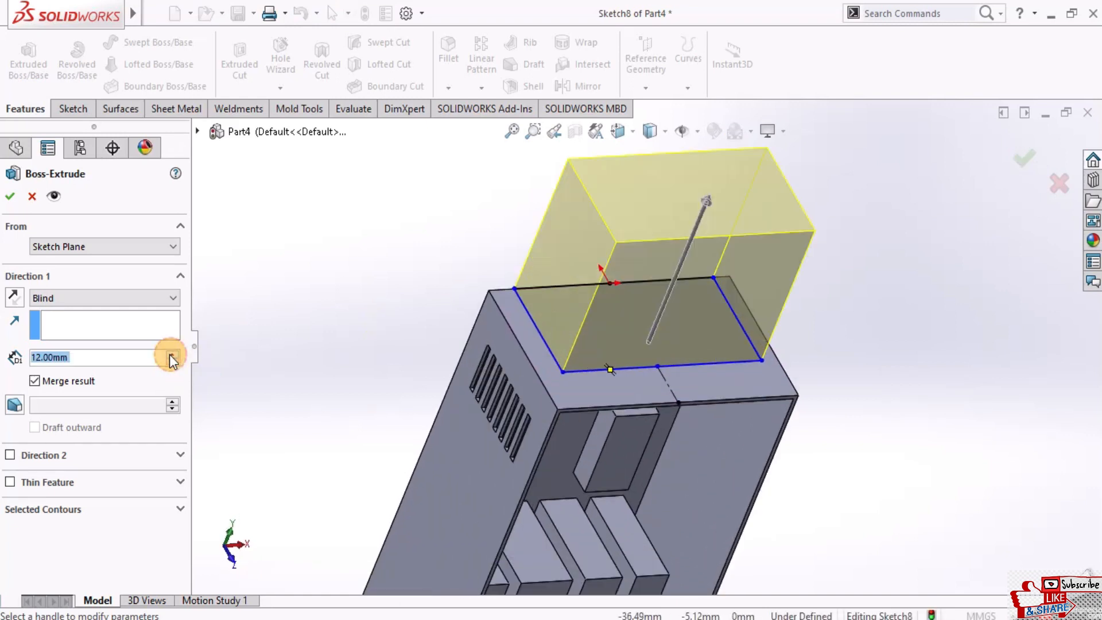
left_click(173, 361)
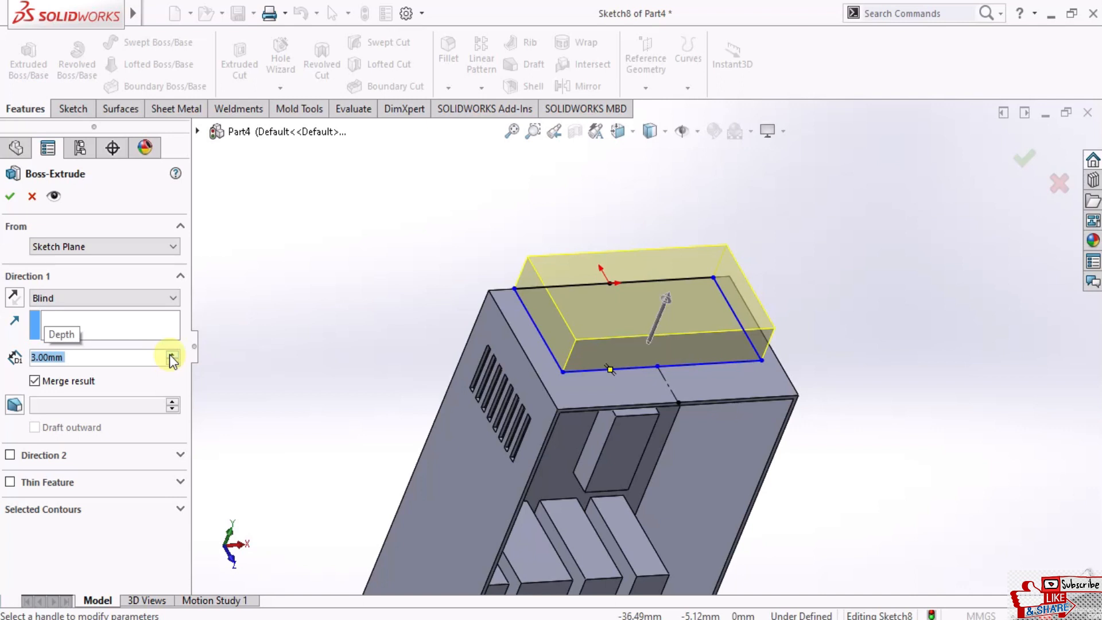
left_click(172, 354)
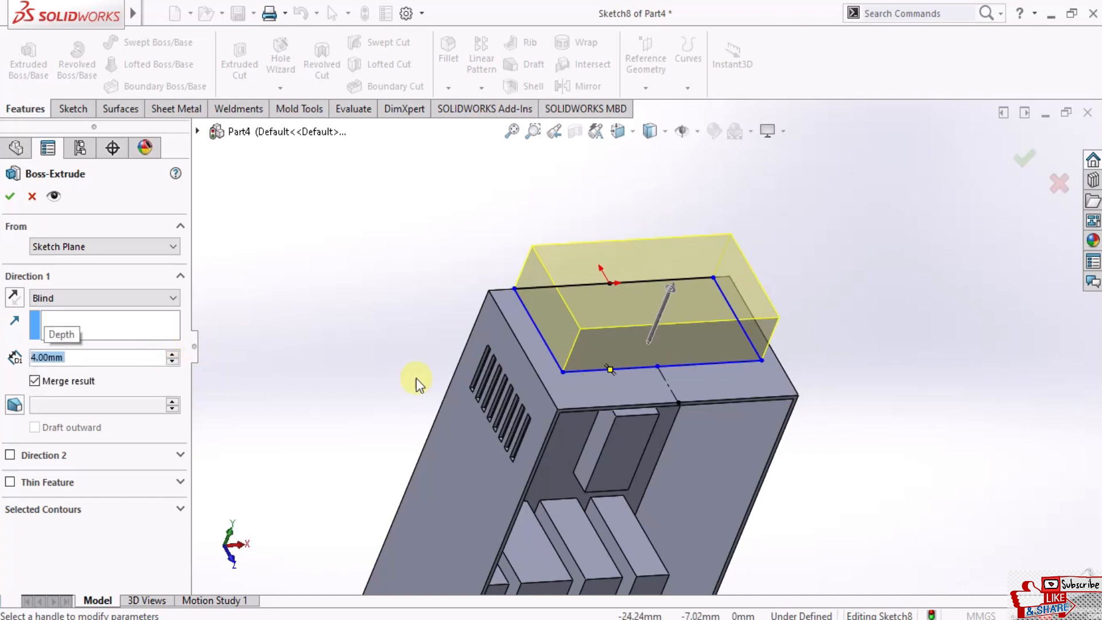
Set the boss extrusion's depth to 5 mm and complete the block on top of the housing
scroll(636, 351, "up", 3)
middle_click_drag(638, 338, 648, 310)
scroll(648, 310, "down", 2)
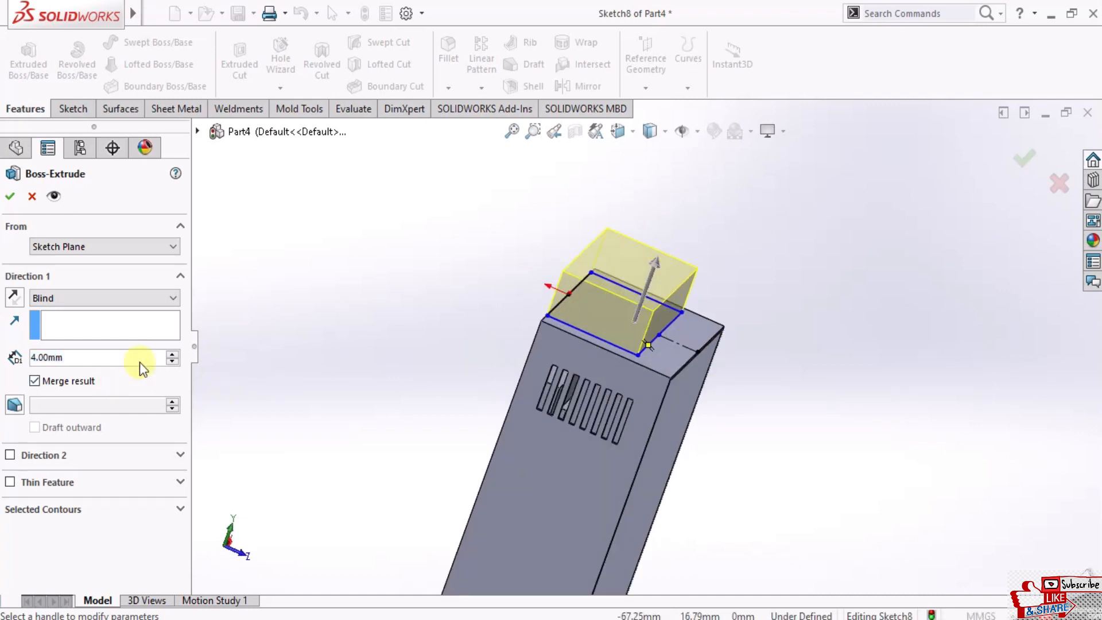
left_click(173, 354)
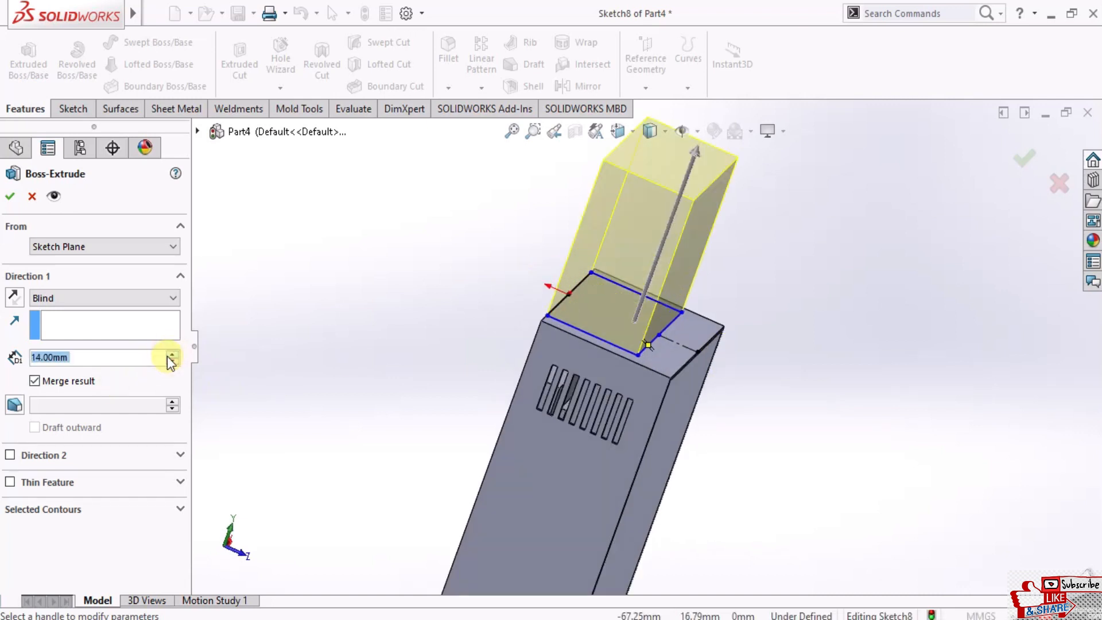
left_click(171, 361)
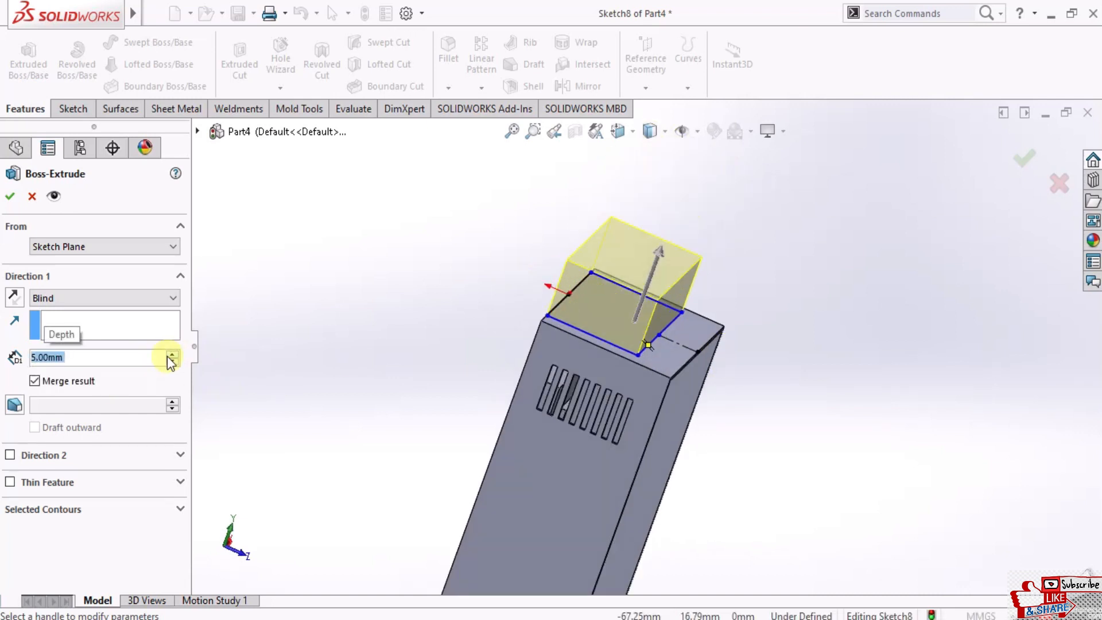
left_click(10, 196)
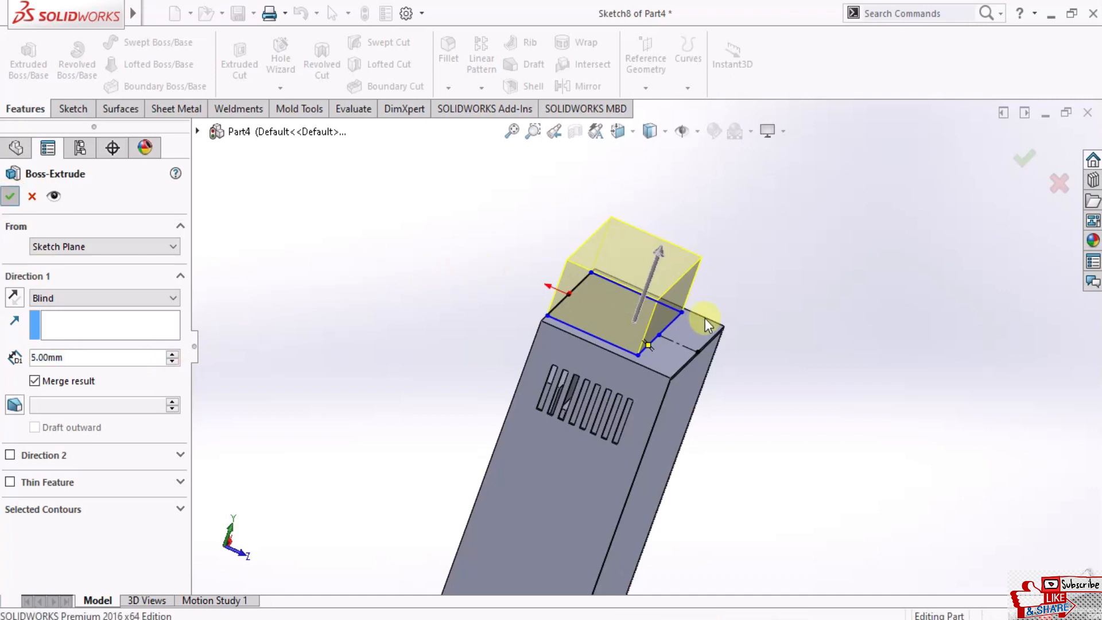
Start a sketch on the new block's end face above the vent slots, seen in the Left view
middle_click_drag(655, 302, 655, 349)
scroll(650, 405, "down", 5)
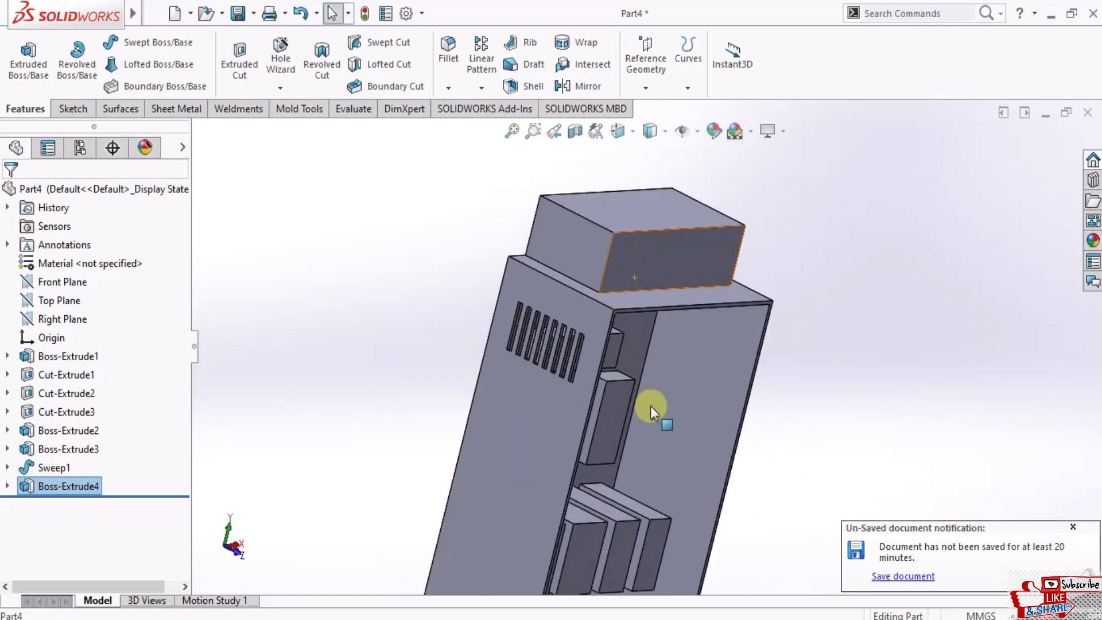
left_click(626, 280)
key("Escape")
scroll(620, 290, "up", 3)
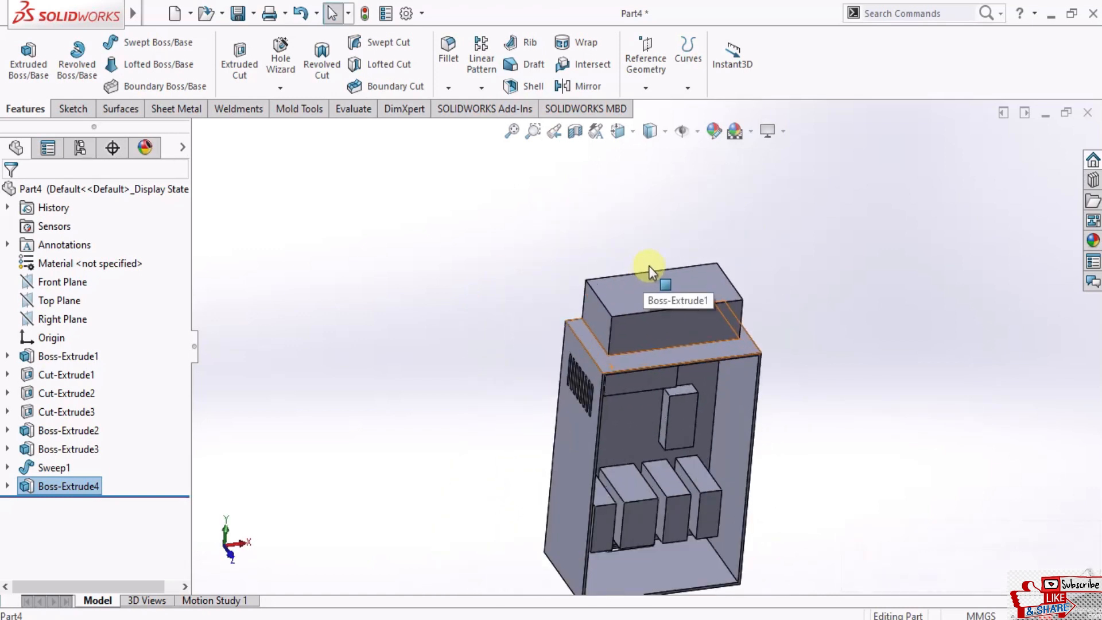
middle_click_drag(683, 369, 652, 301)
left_click(626, 127)
left_click(671, 308)
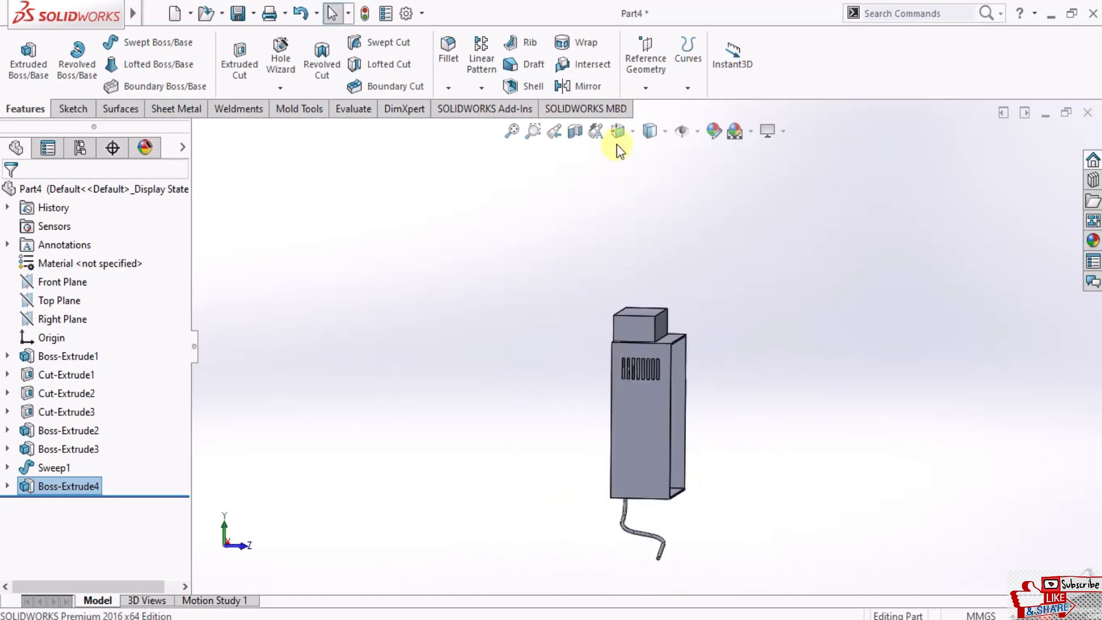
left_click(620, 136)
left_click(659, 277)
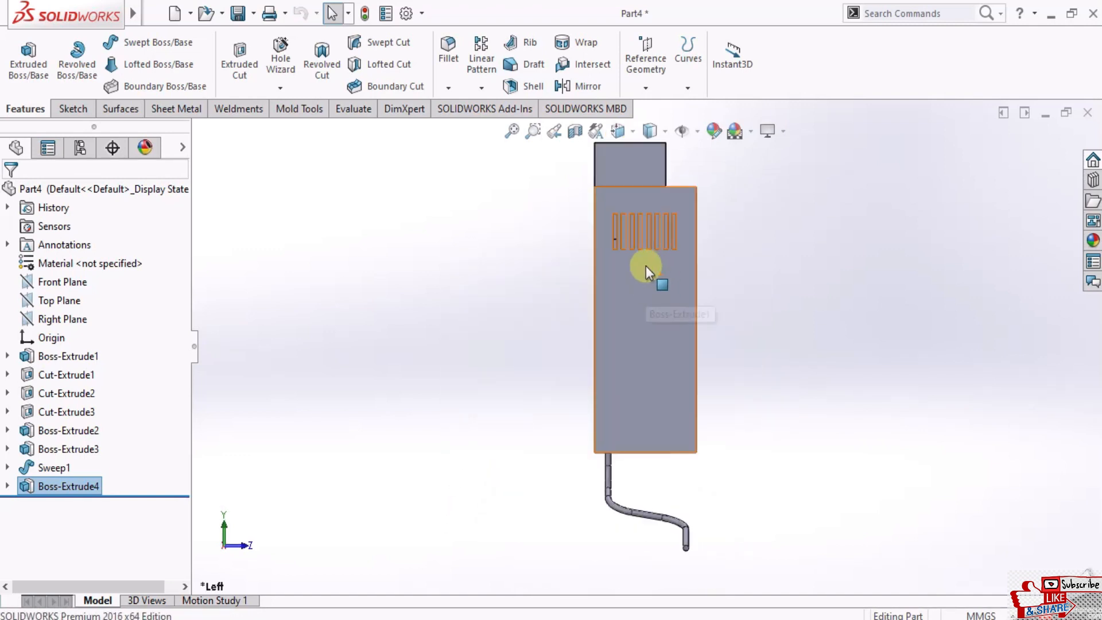
scroll(645, 266, "down", 5)
left_click(624, 249)
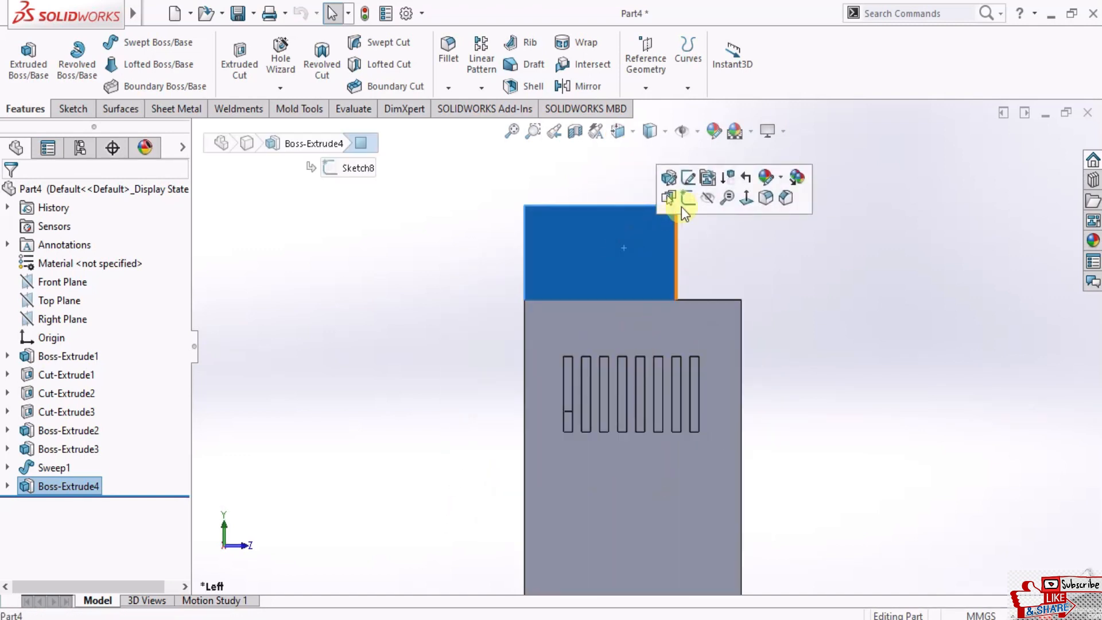
left_click(687, 198)
Offset the end face's outline inward and set the offset distance to 0.2 mm
left_click(558, 236)
left_click(303, 65)
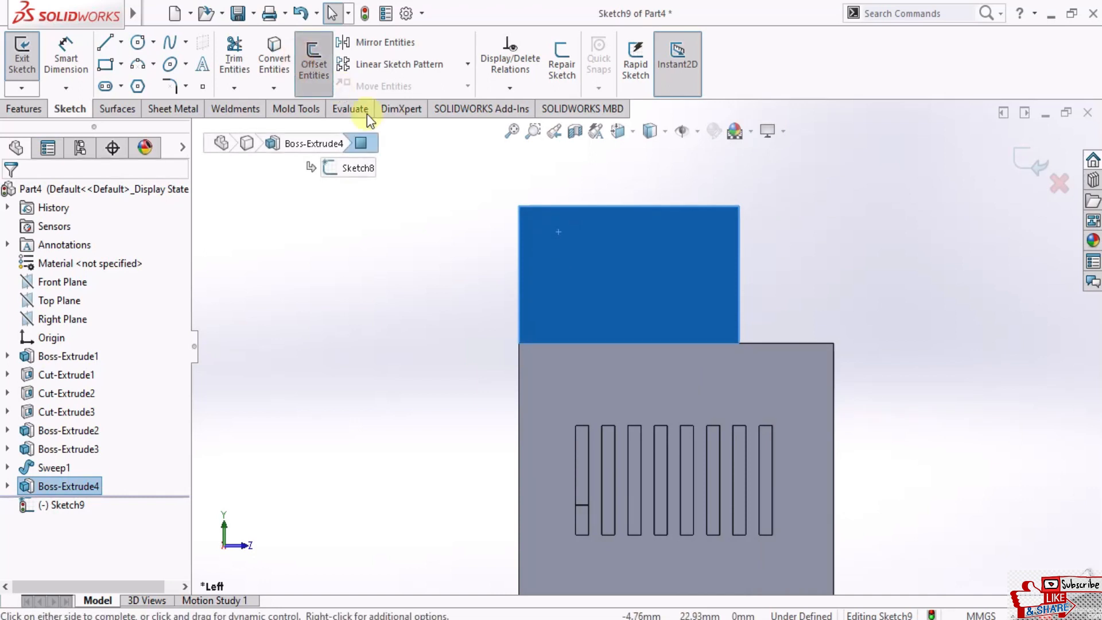
left_click(583, 266)
scroll(612, 312, "down", 3)
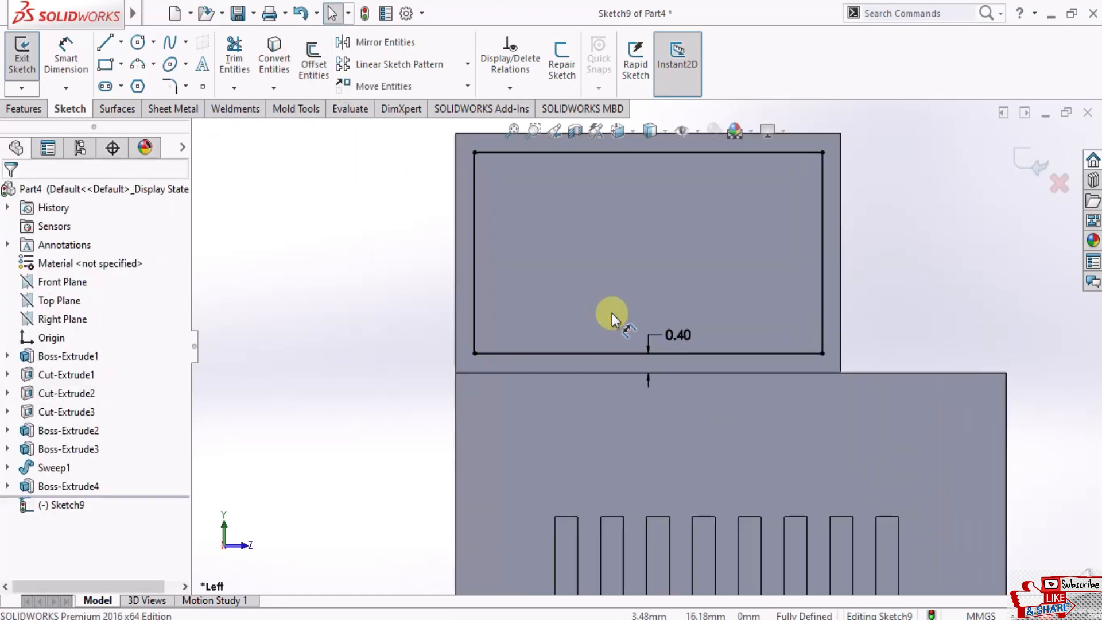
left_click(654, 331)
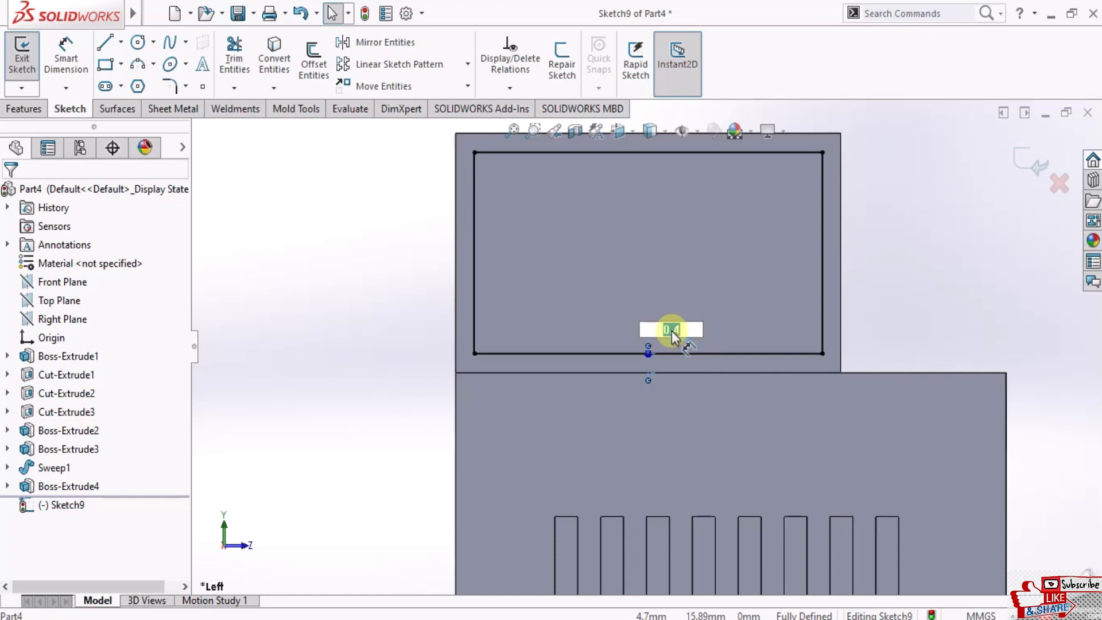
type("0.2")
key("Return")
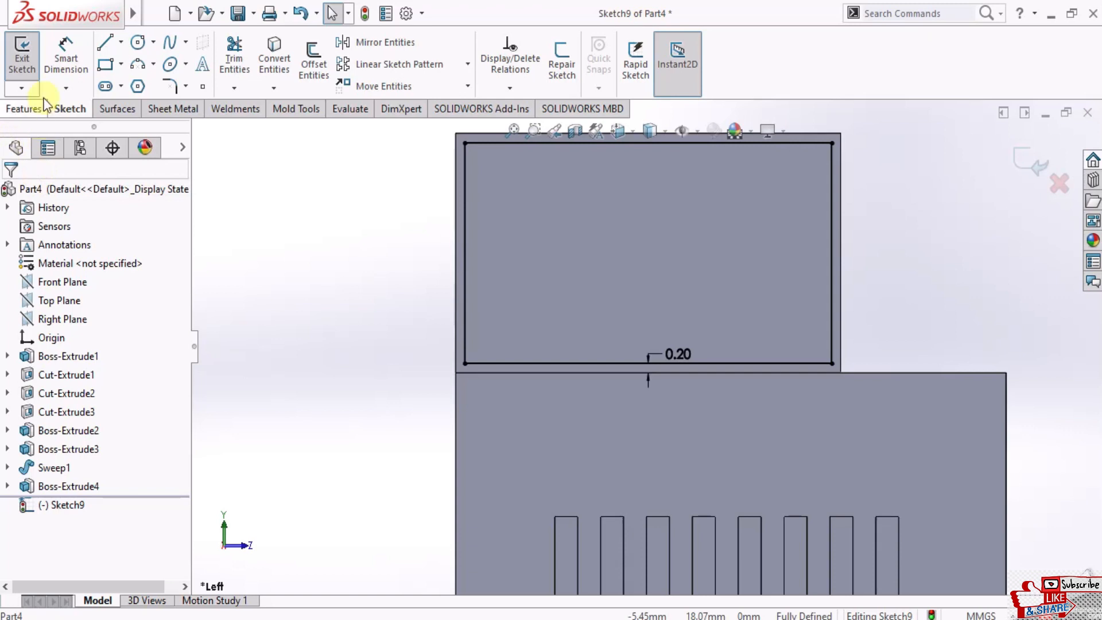
Set up a blind extruded cut of the offset rectangle into the block with a depth of 16.5 mm
left_click(23, 109)
left_click(255, 67)
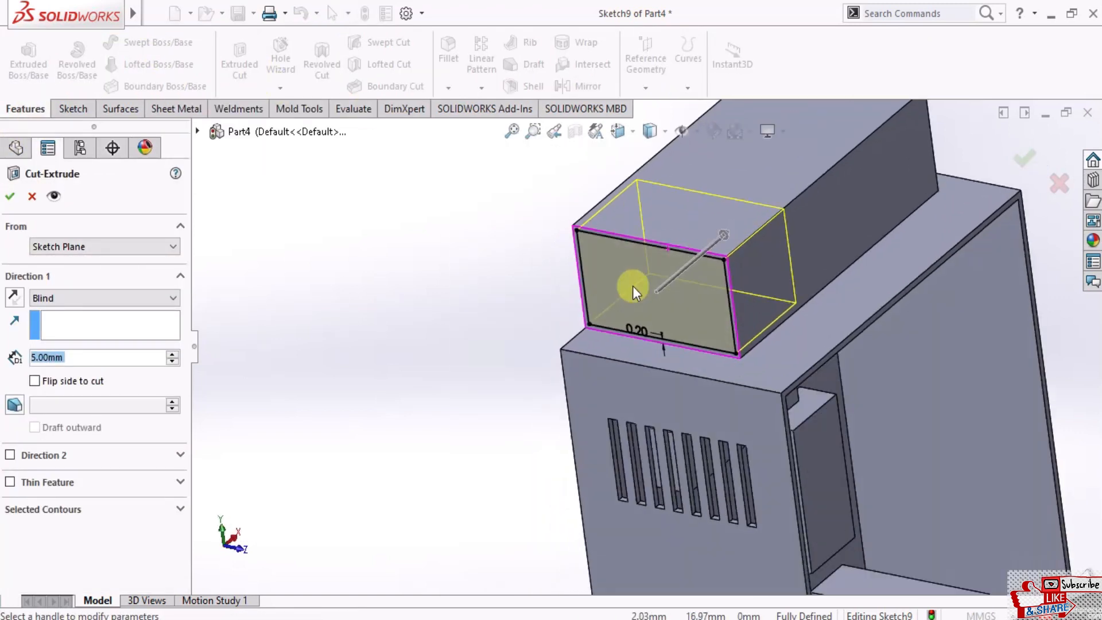
scroll(826, 184, "up", 4)
scroll(800, 233, "down", 4)
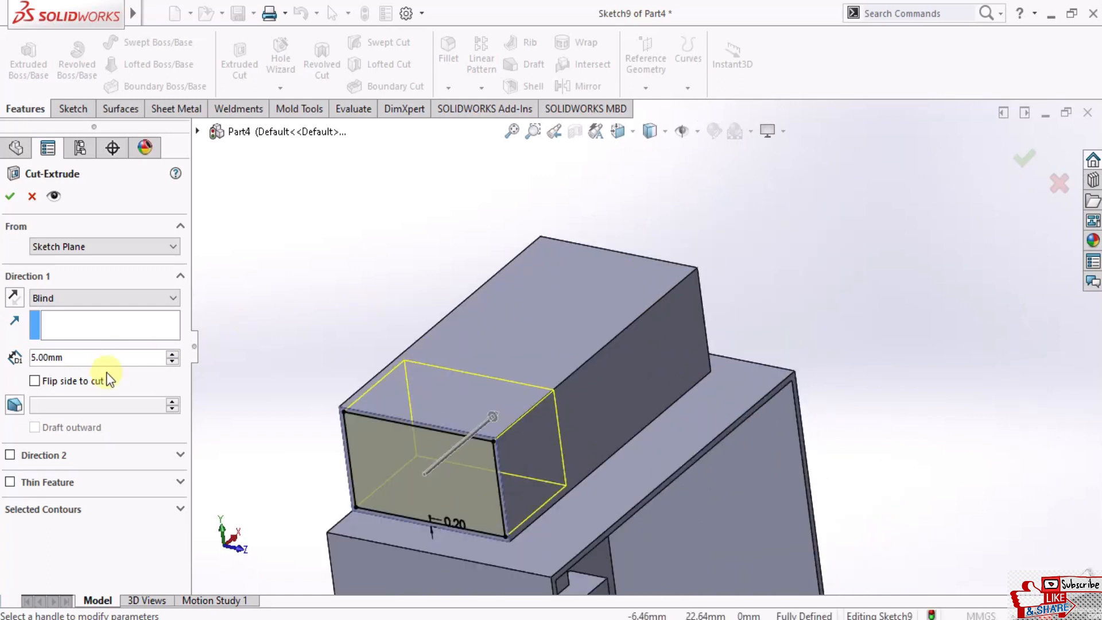
left_click(170, 355)
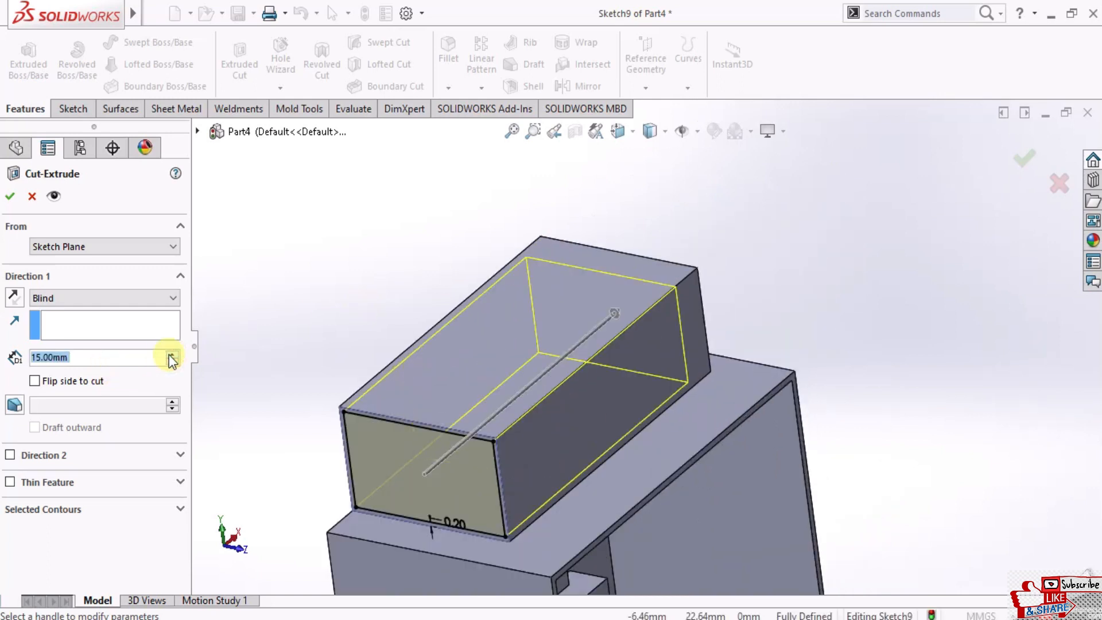
left_click(171, 354)
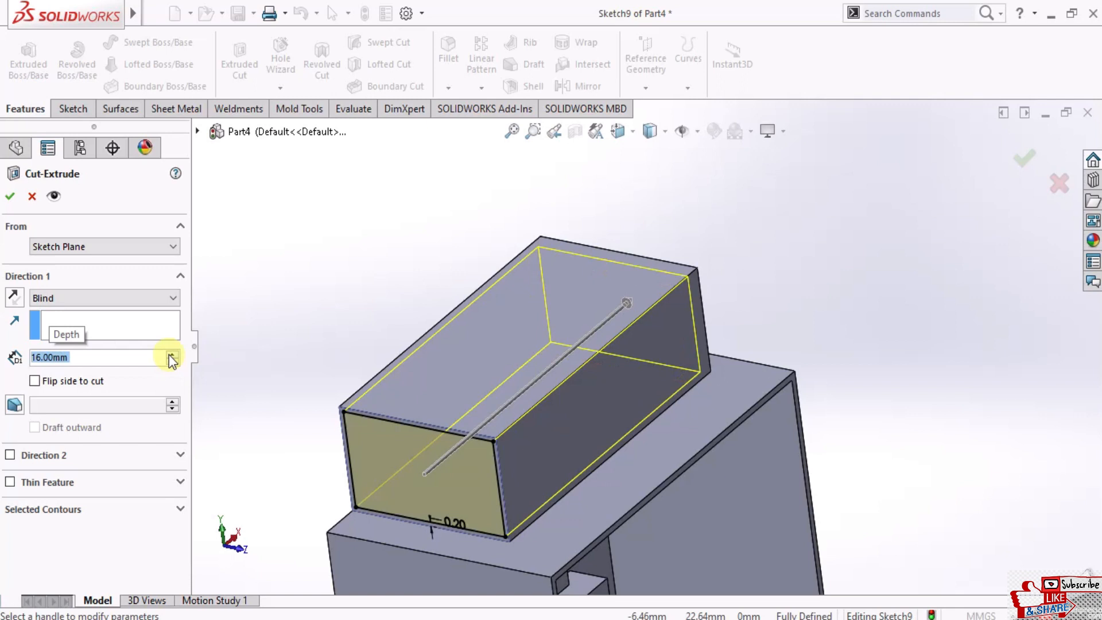
middle_click_drag(597, 373, 617, 388)
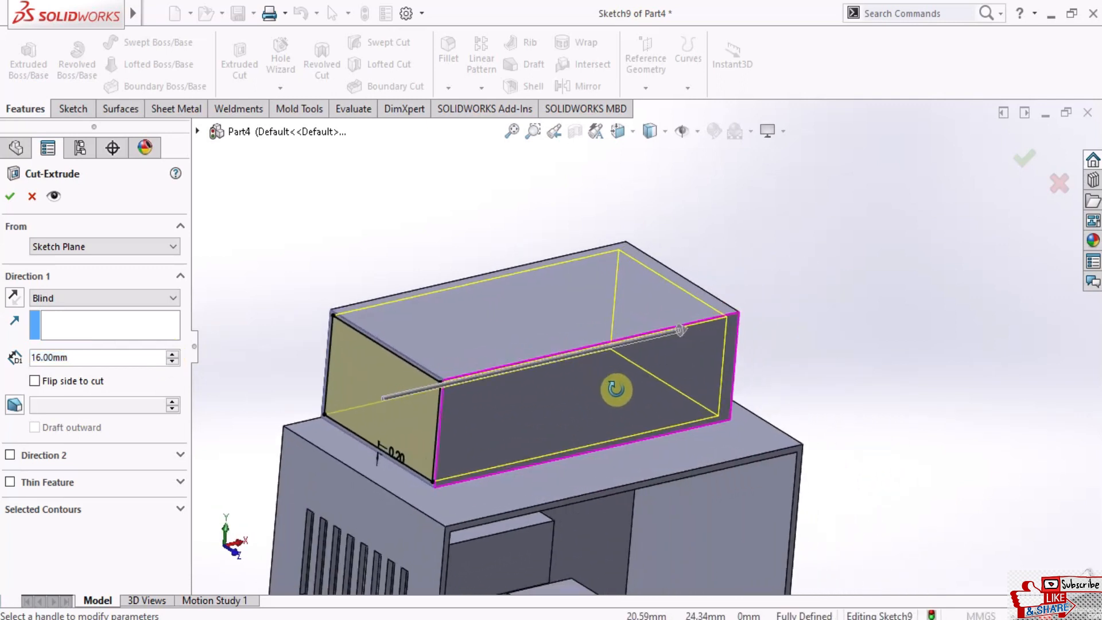
scroll(632, 345, "down", 4)
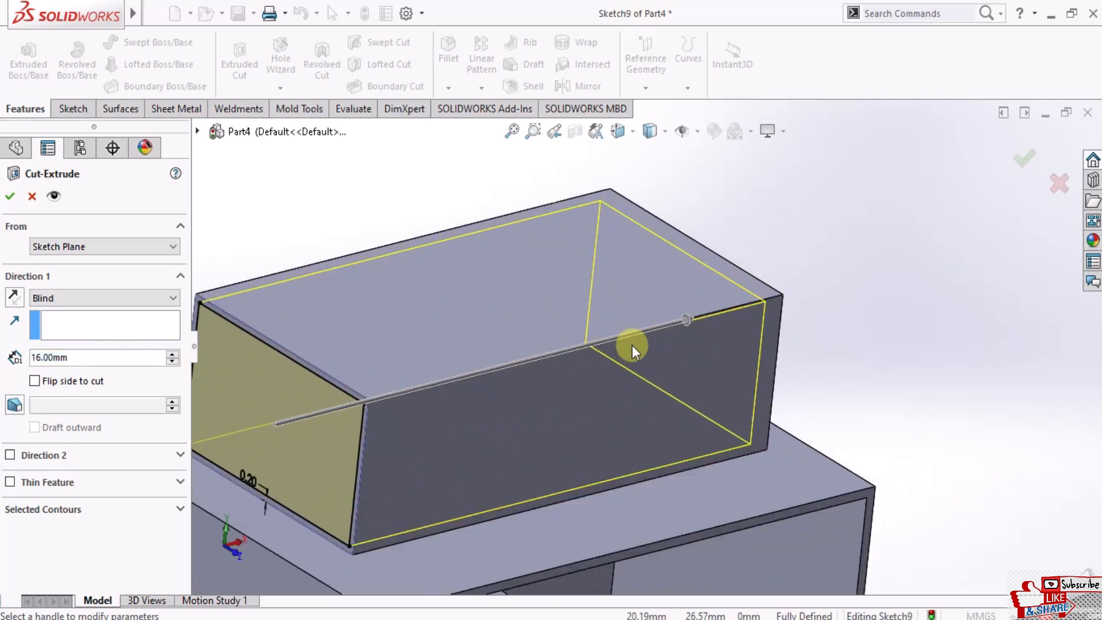
left_click(171, 352)
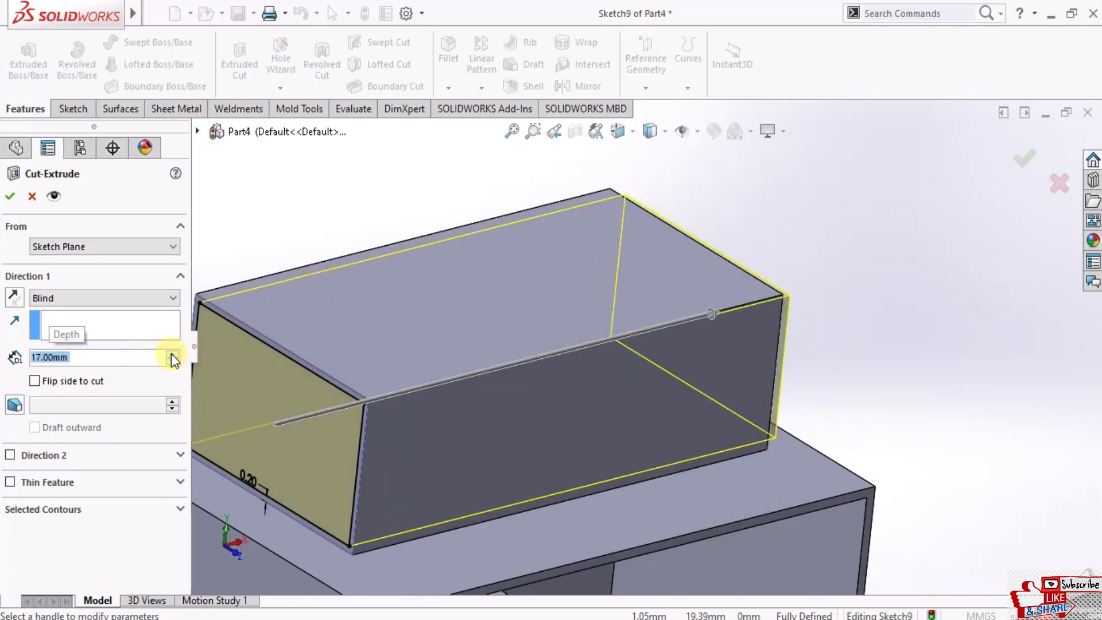
type("16.5")
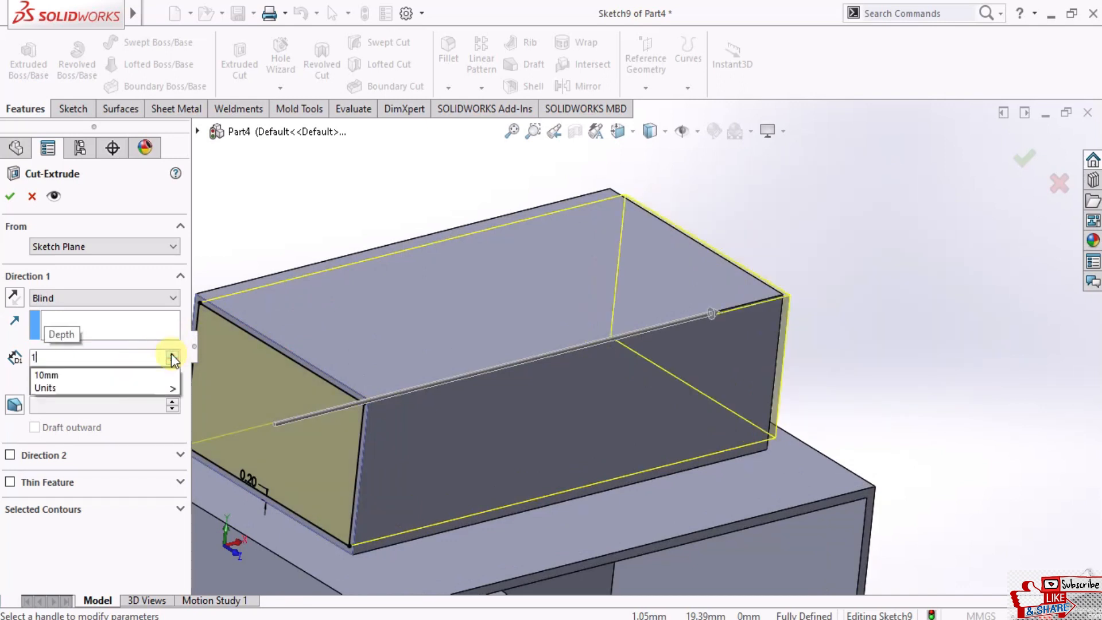
key("Return")
middle_click_drag(854, 327, 801, 312)
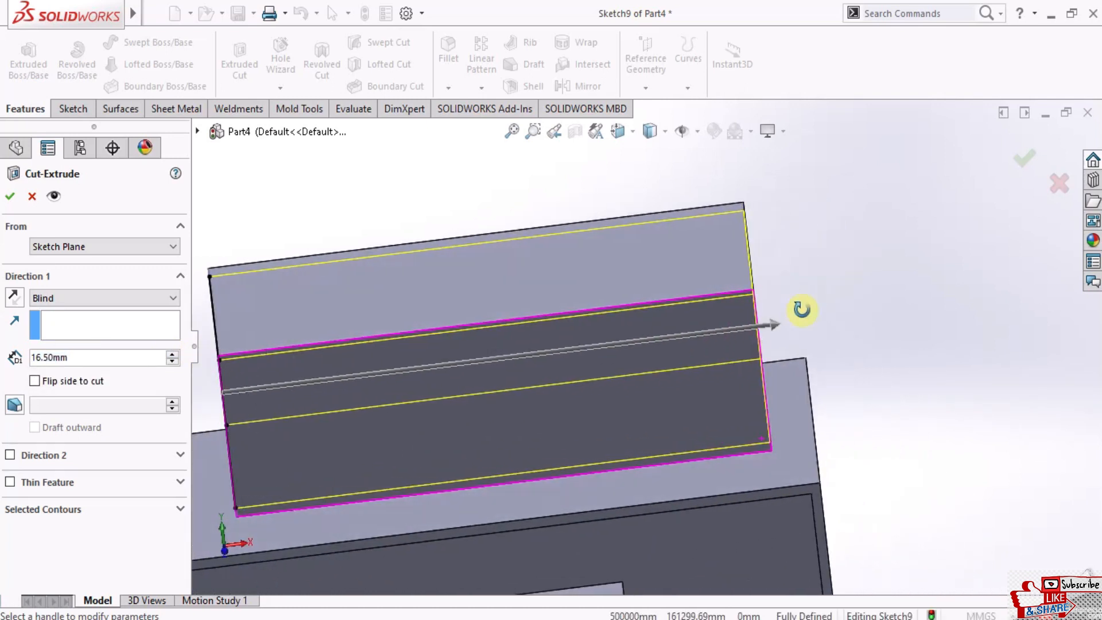
Set the cut's depth to 16.2 mm and complete the cut that hollows the block
left_click(170, 362)
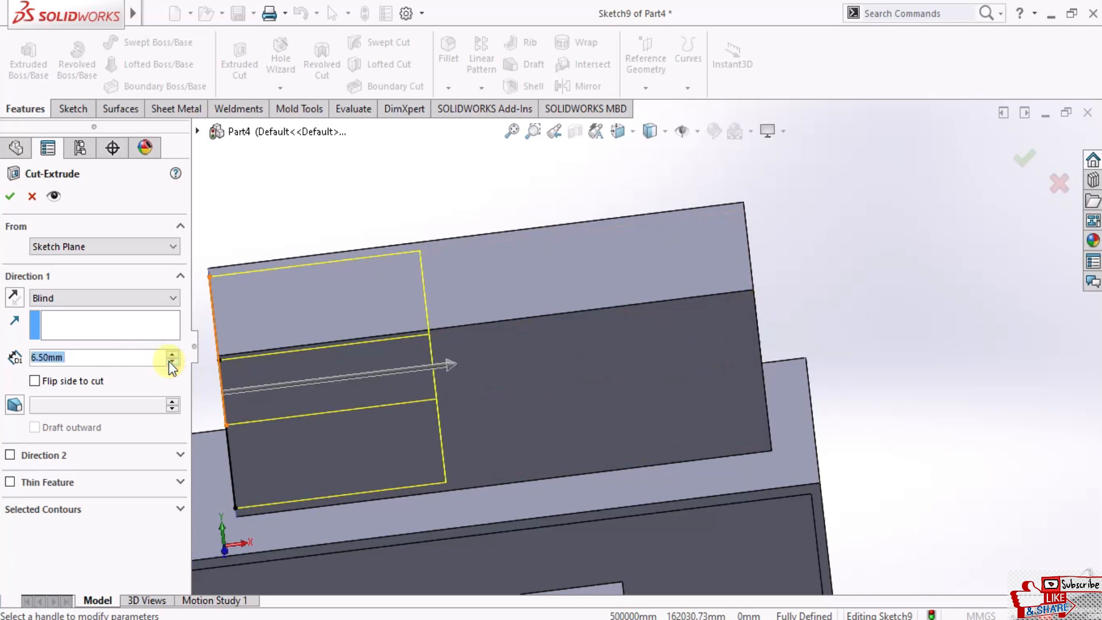
type("16")
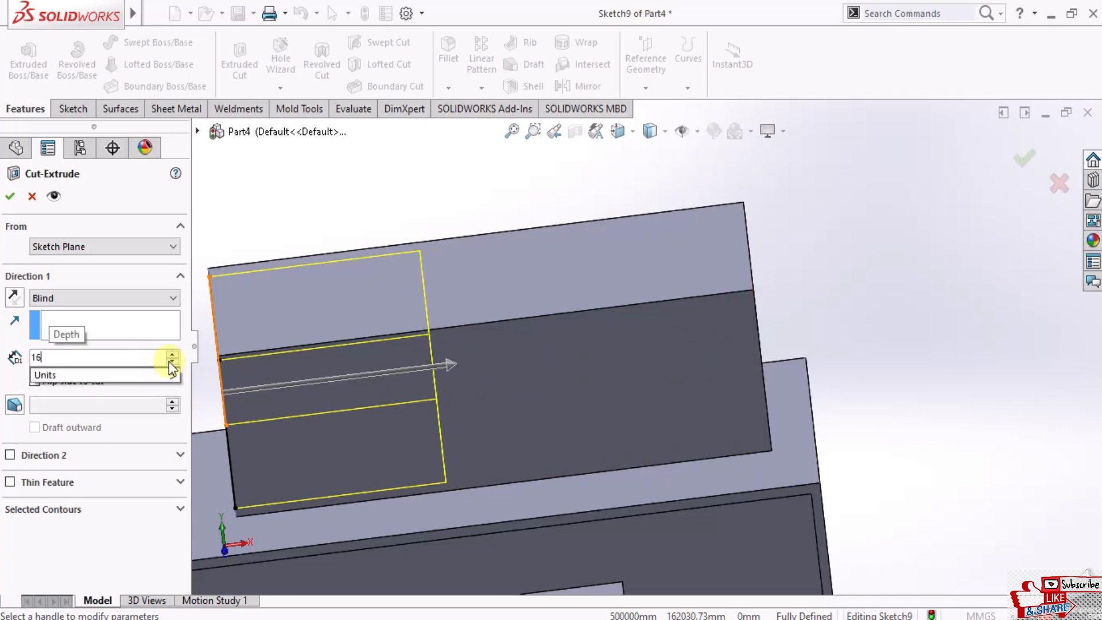
type(".2")
key("Return")
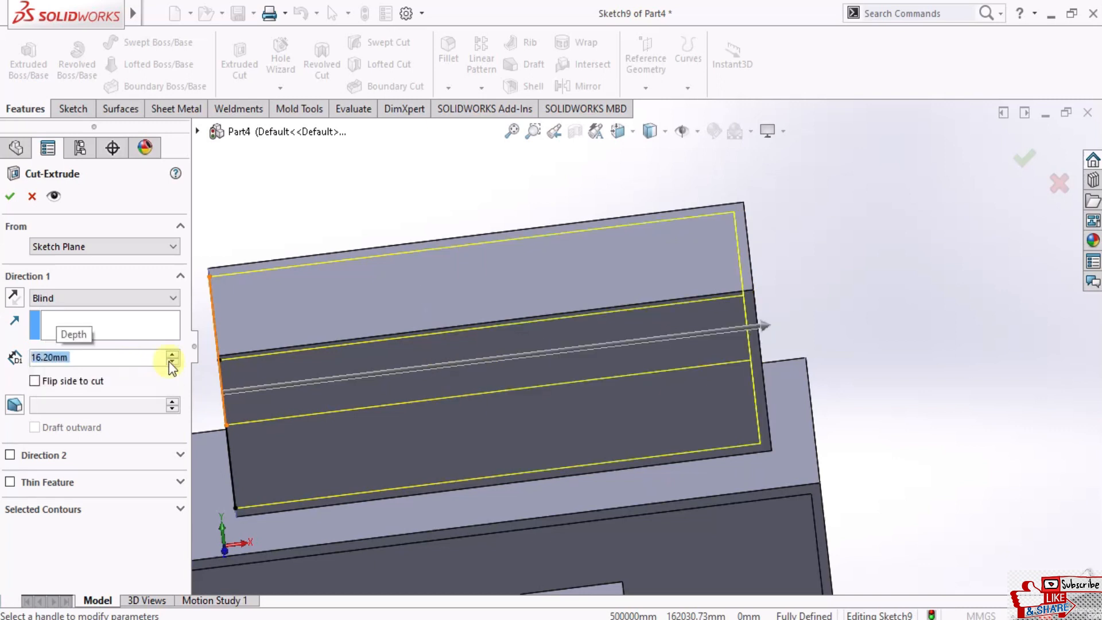
left_click(8, 198)
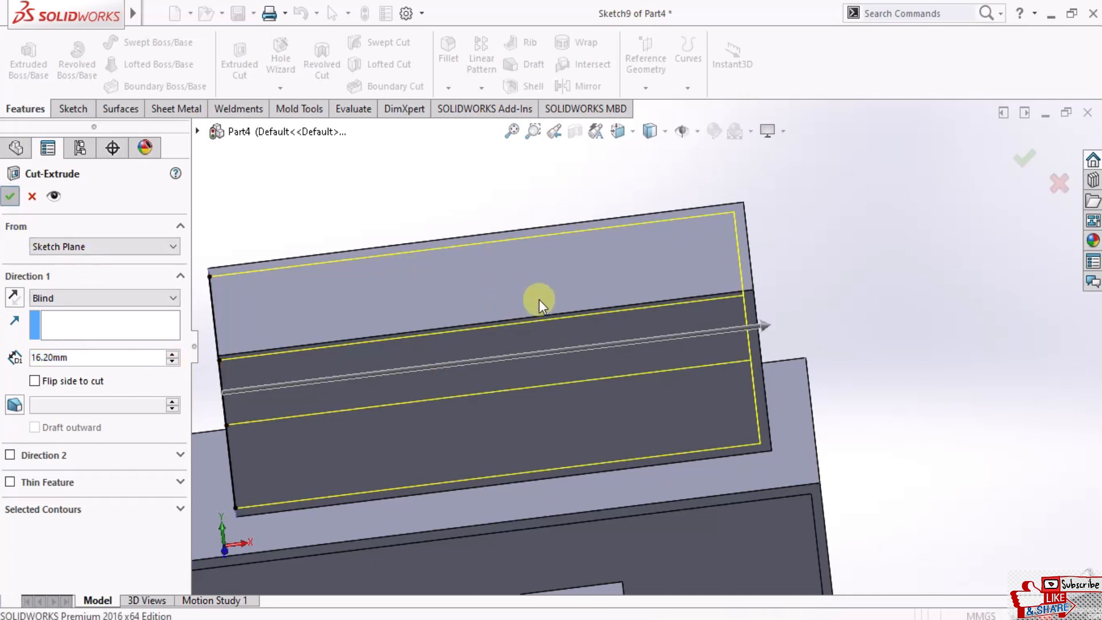
Start a sketch on the open rim face of the hollowed block, seen in the Left view
middle_click_drag(545, 302, 667, 333)
scroll(634, 333, "up", 1)
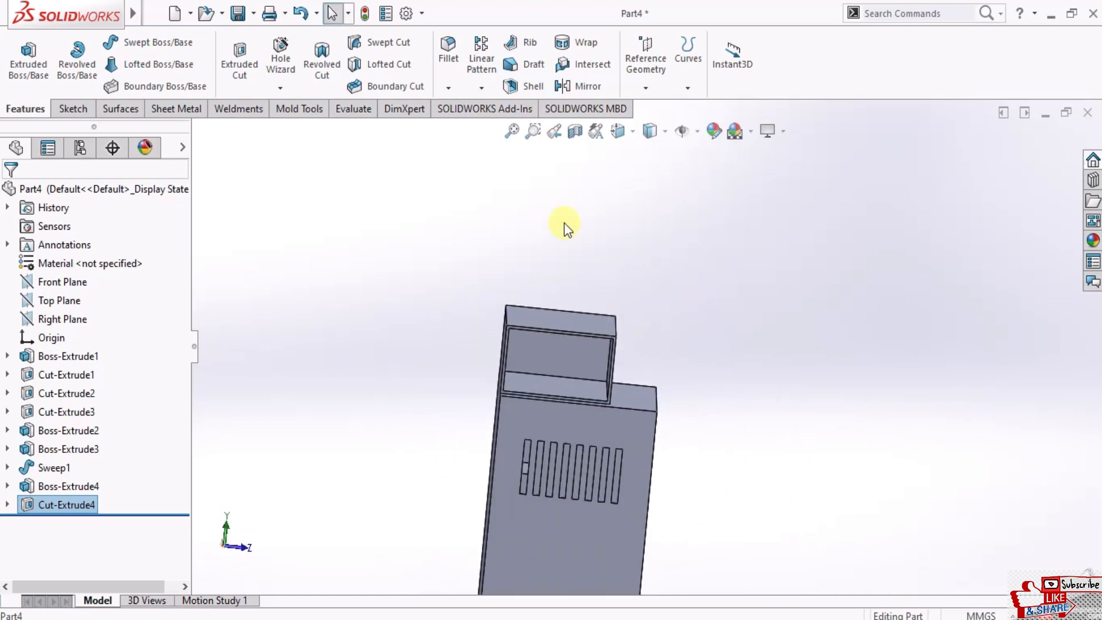
left_click(620, 133)
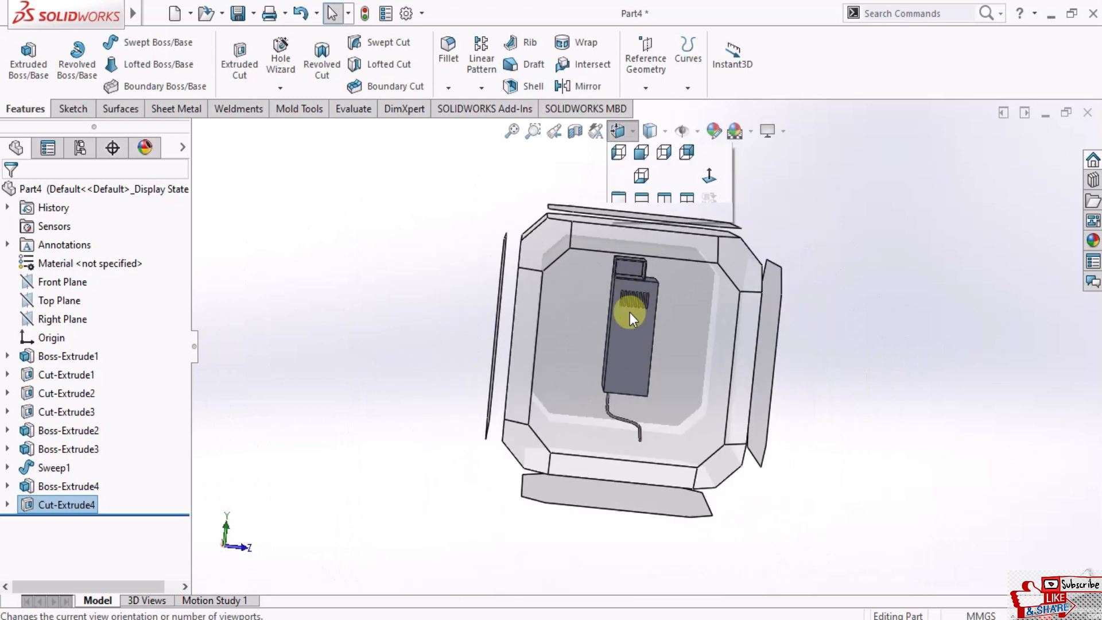
left_click(629, 312)
scroll(632, 225, "down", 6)
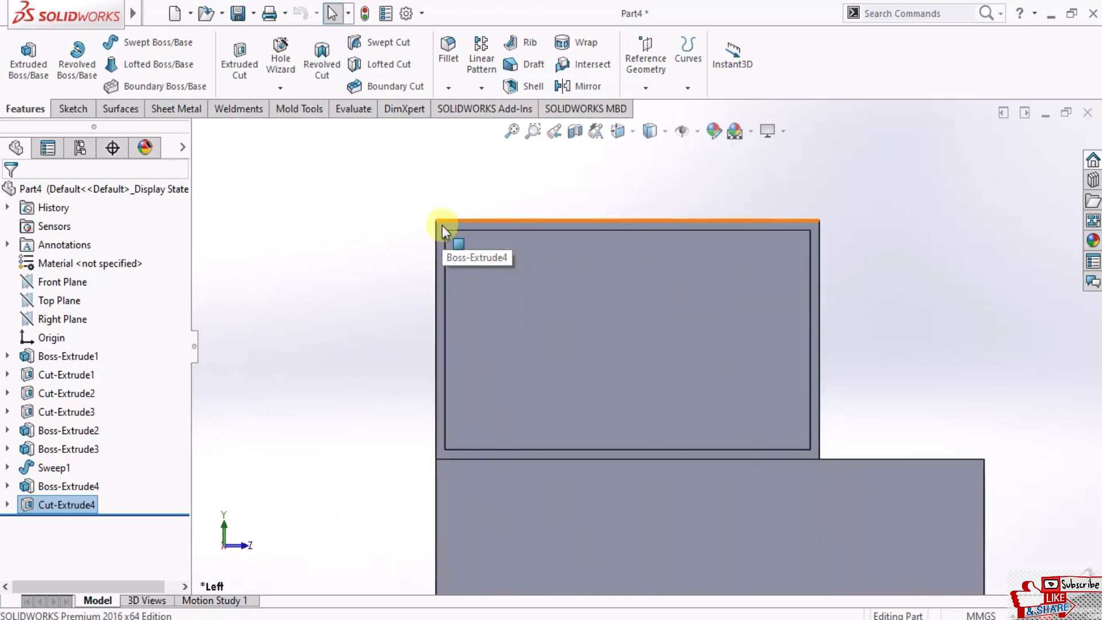
left_click(442, 226)
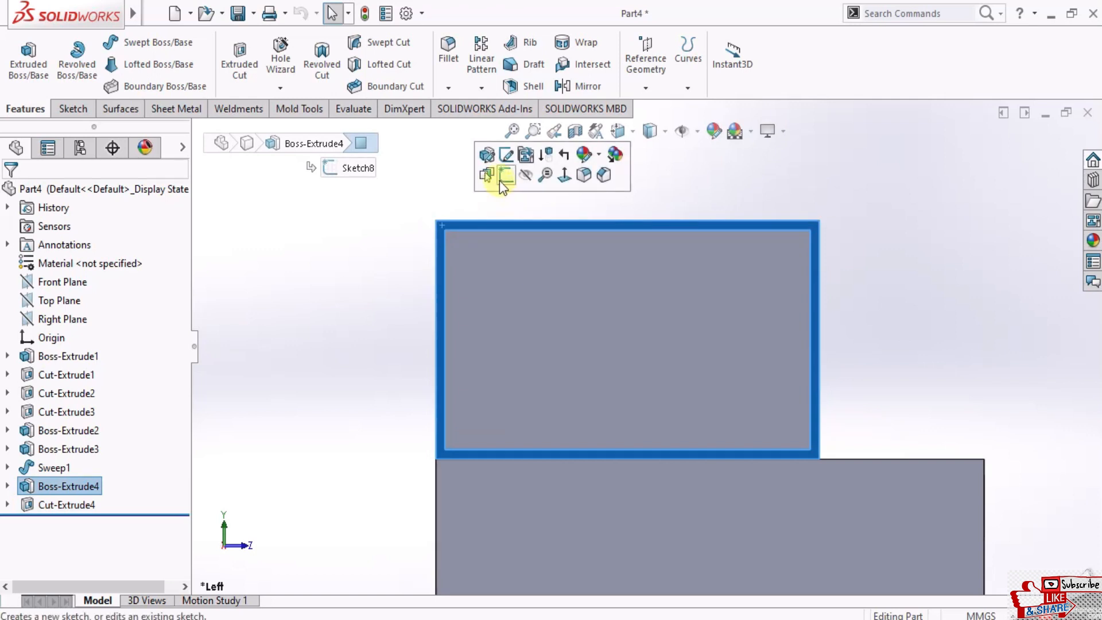
left_click(499, 176)
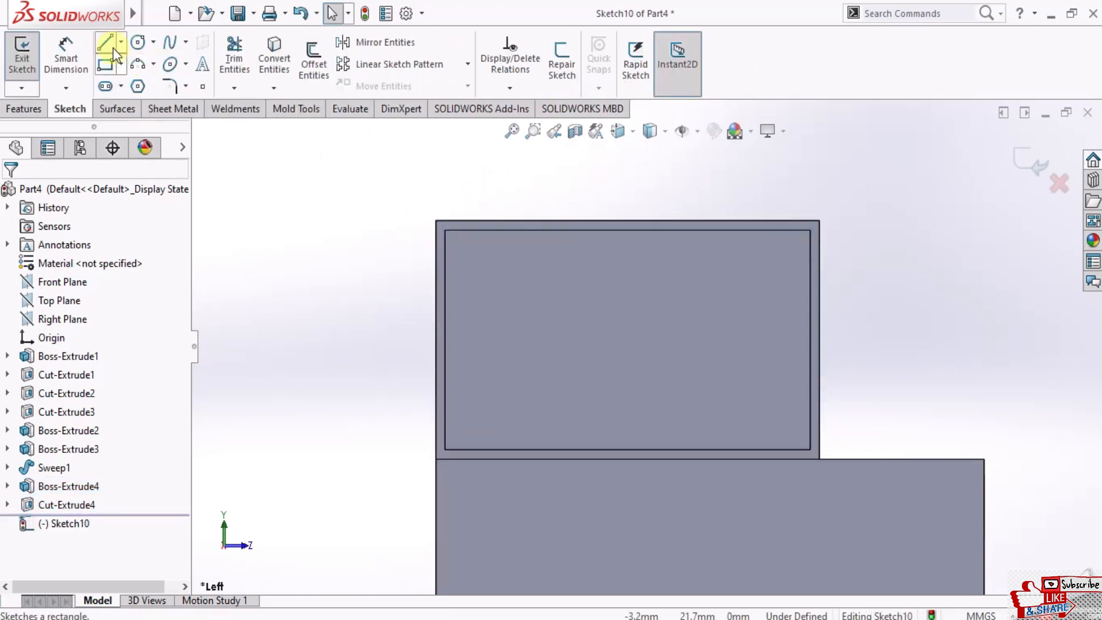
Sketch a corner rectangle over the block's open end, matching the outer corners of its rim
left_click(120, 64)
left_click(124, 80)
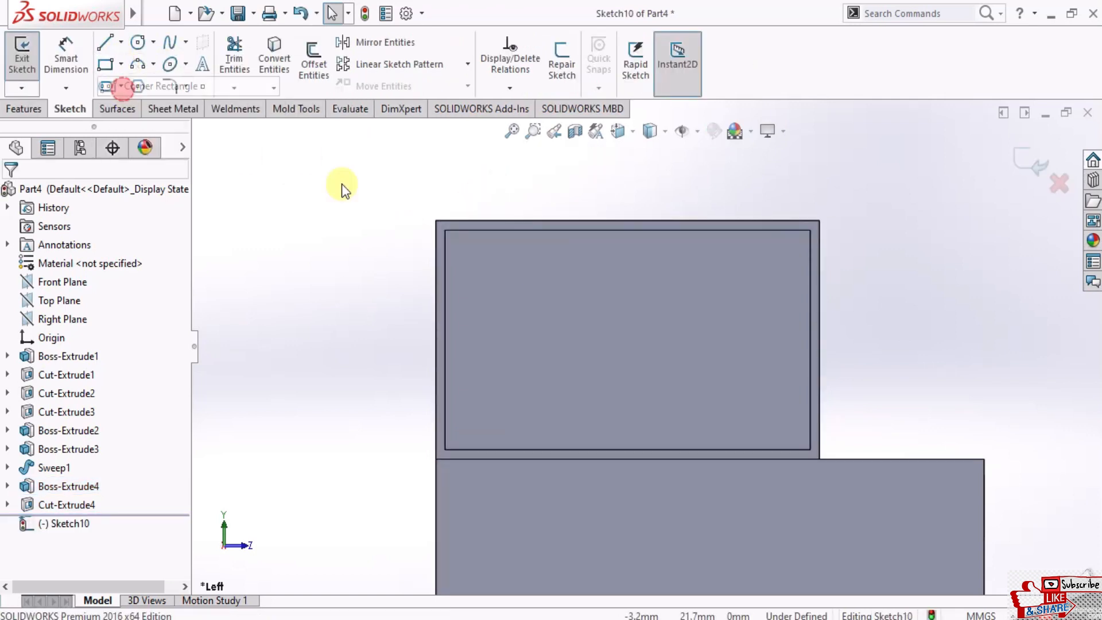
left_click(435, 221)
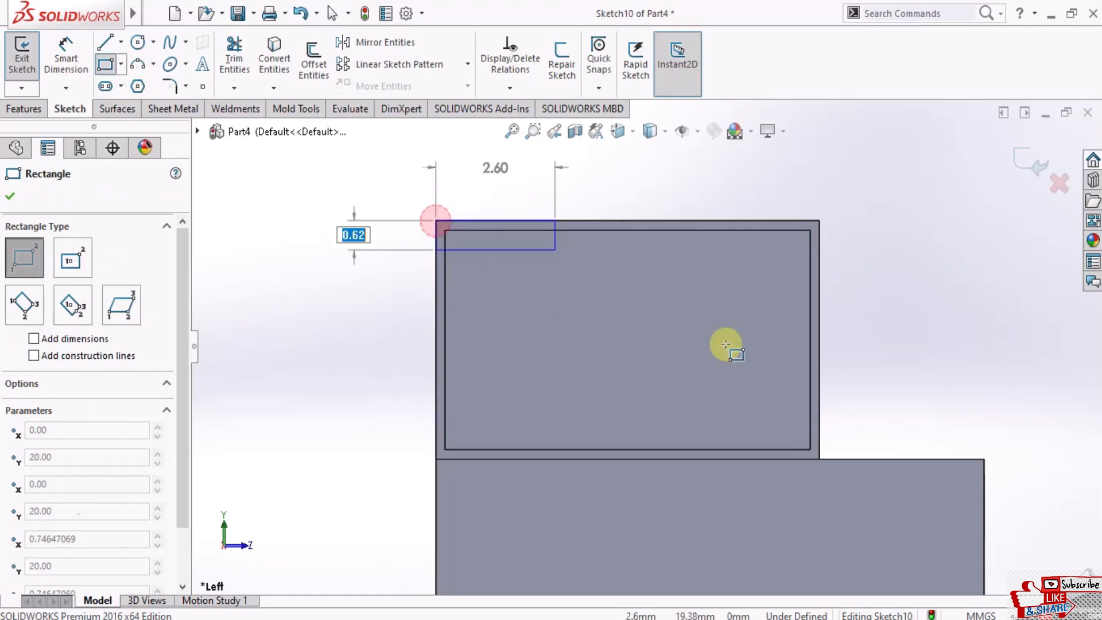
left_click(818, 458)
Extrude the rectangle outward as a merged blind boss with a depth of 0.2 mm, closing the block's open end
left_click(26, 109)
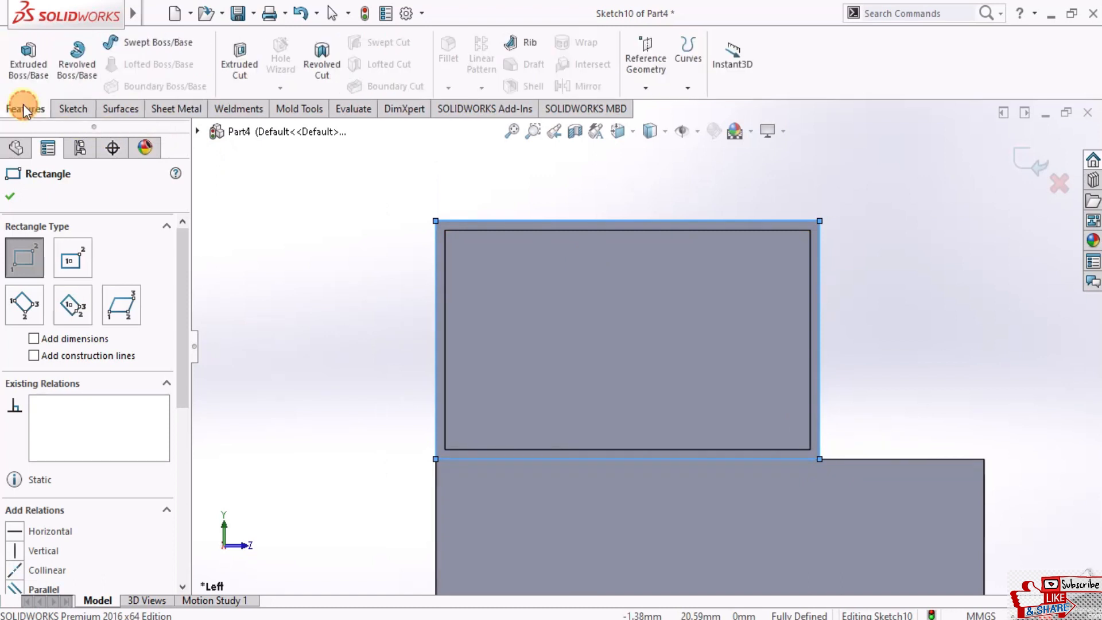
left_click(29, 57)
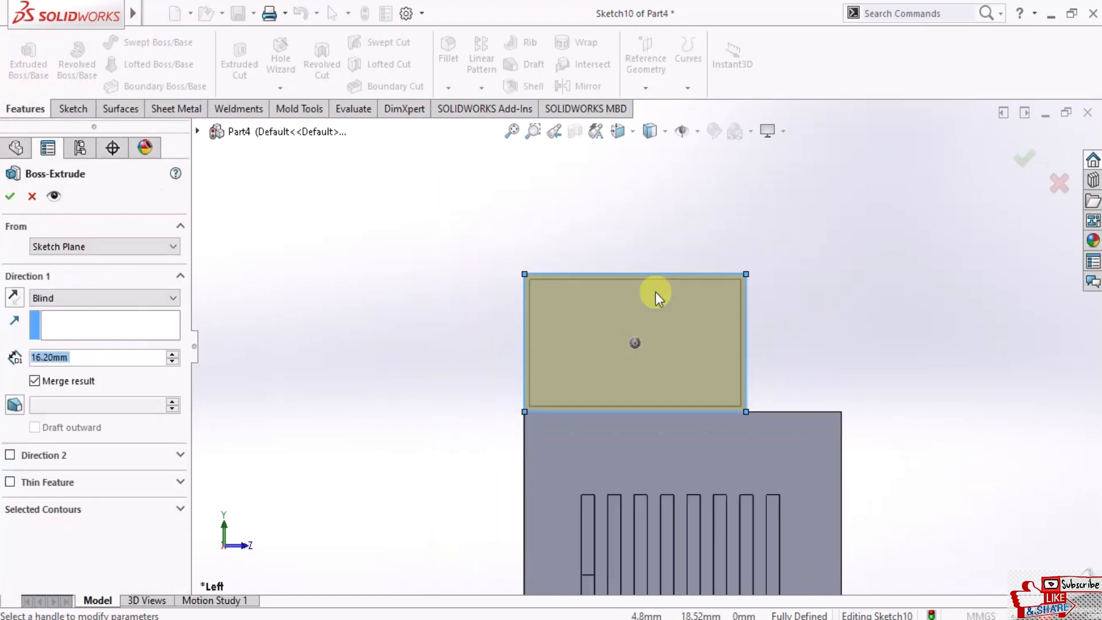
left_click(172, 361)
type("1")
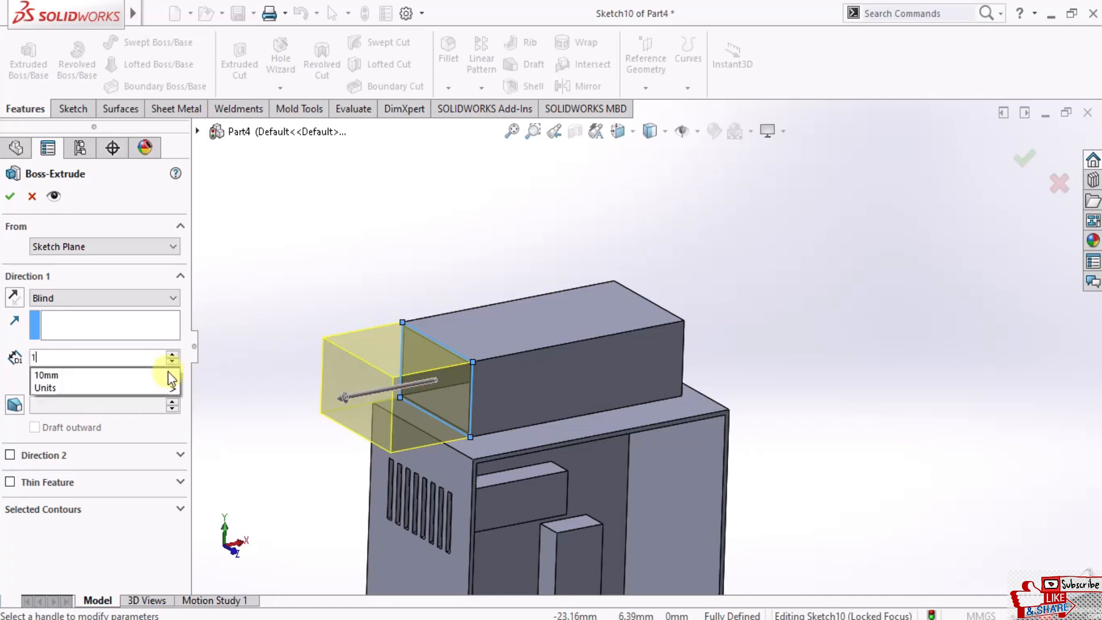
key("Return")
type("0.")
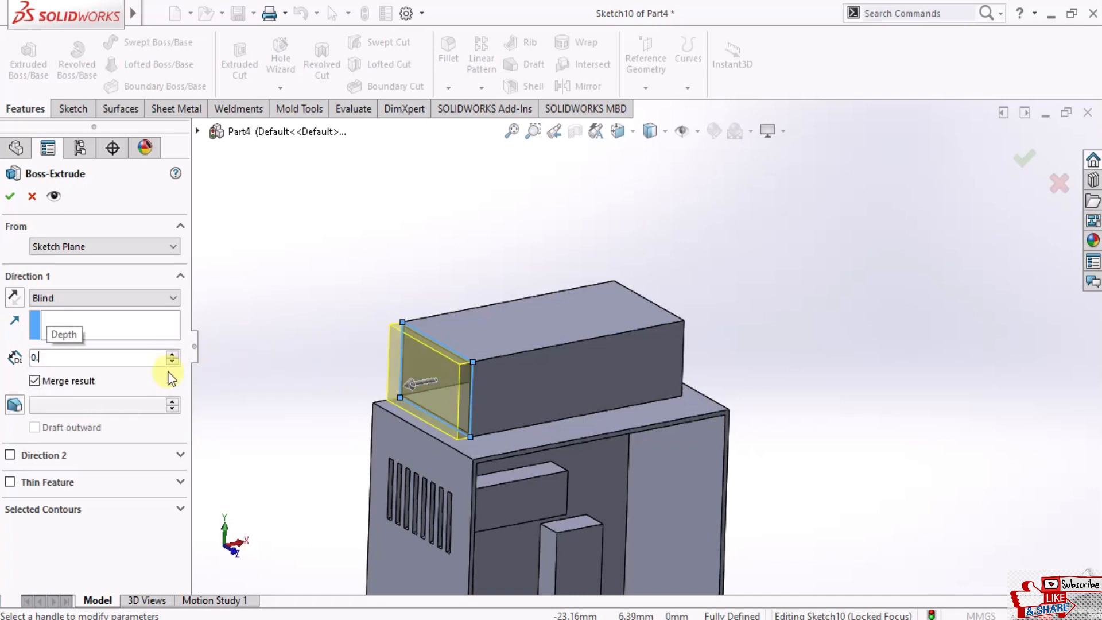
type("2")
key("Return")
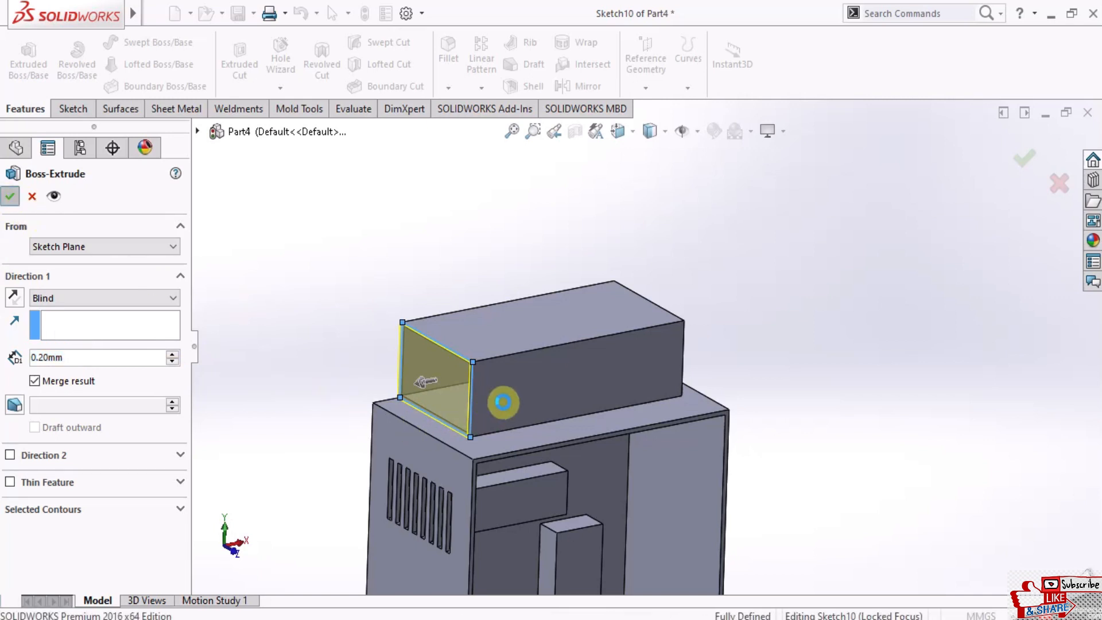
key("Return")
Start a sketch on the outer face of the new cover plate, seen in the Left view
middle_click_drag(514, 392, 534, 287)
left_click(618, 134)
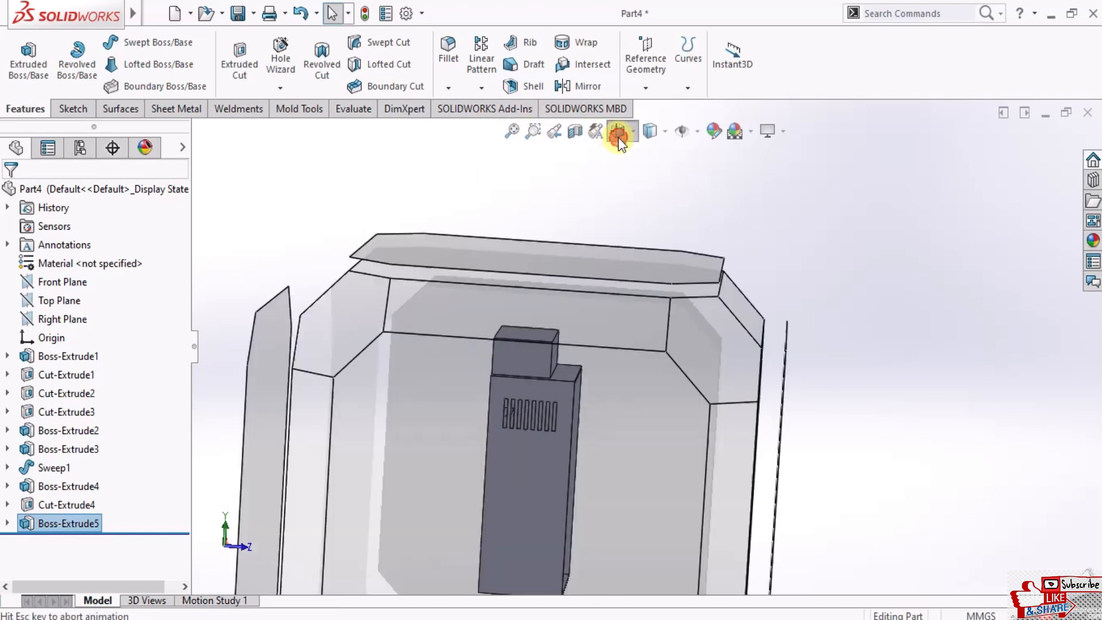
left_click(590, 329)
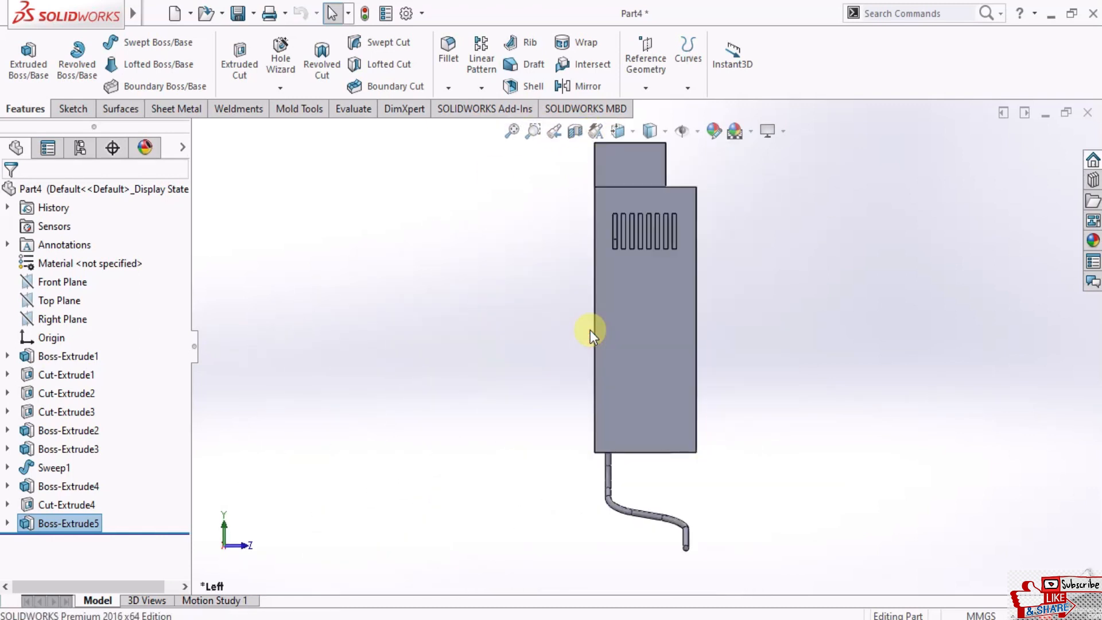
scroll(637, 190, "down", 3)
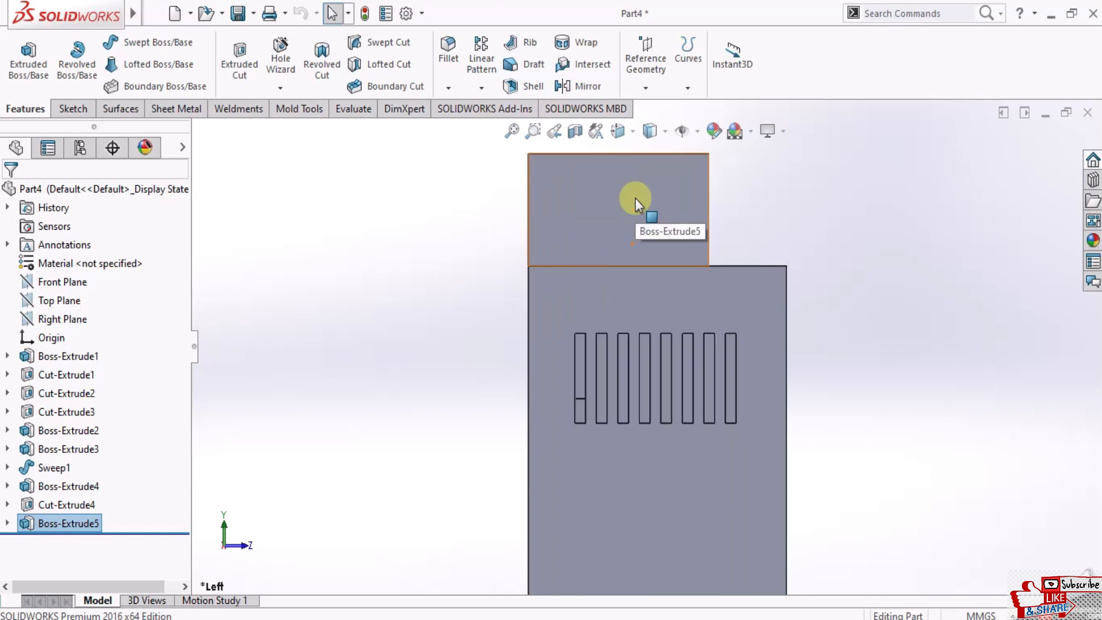
left_click(636, 198)
left_click(698, 148)
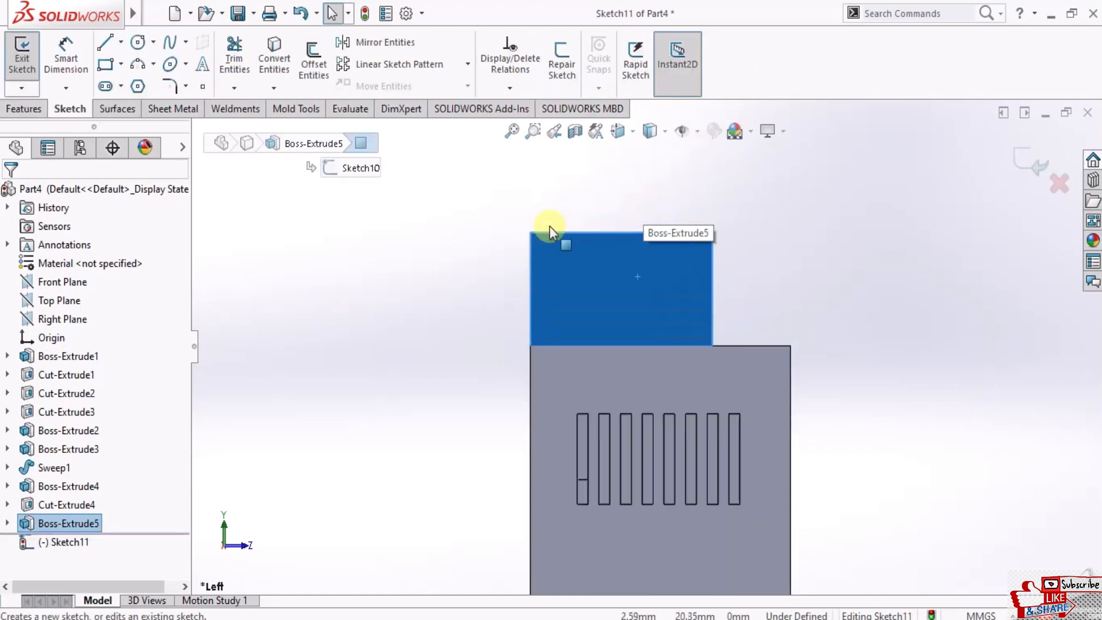
Sketch a circle about 4.48 mm in diameter near the cover face's rear edge, centred level with that edge's midpoint
left_click(138, 42)
scroll(572, 274, "down", 2)
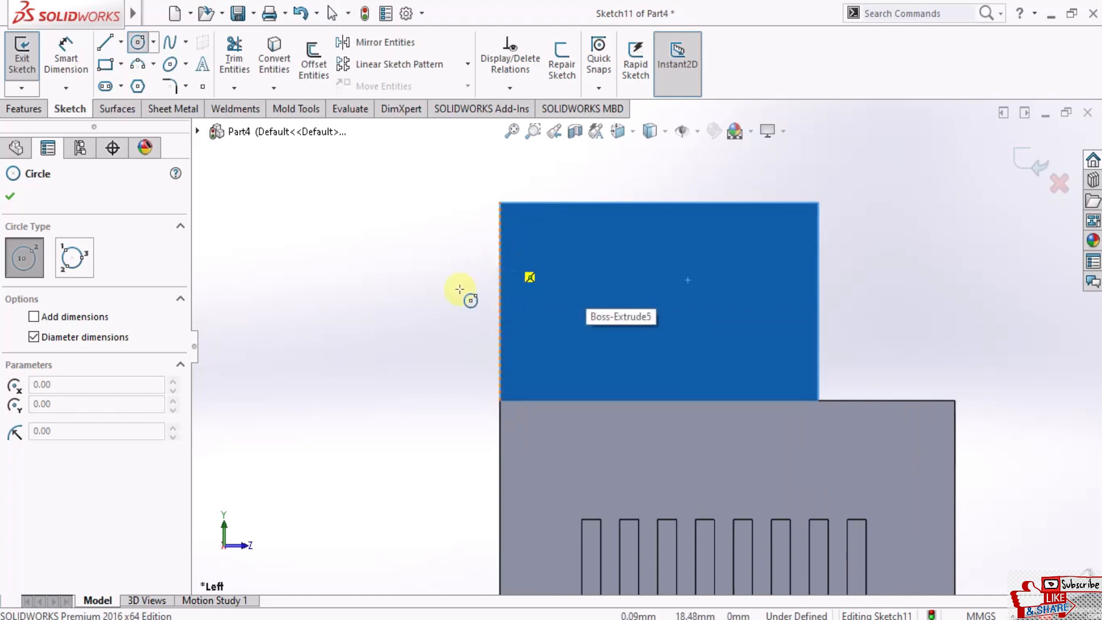
key("Escape")
left_click(153, 42)
left_click(172, 62)
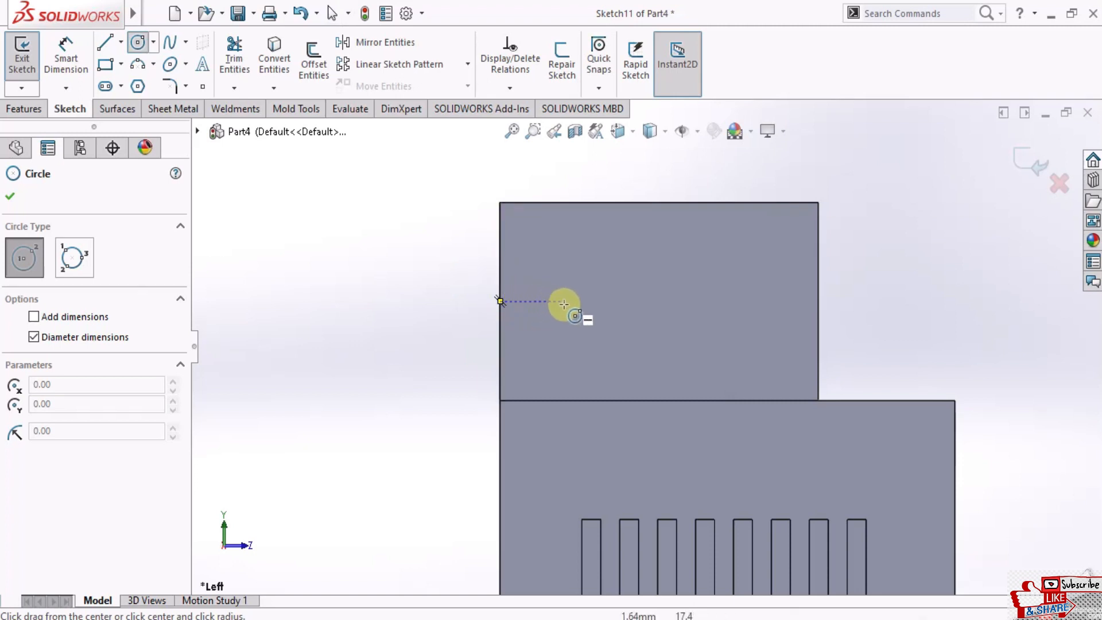
left_click(597, 301)
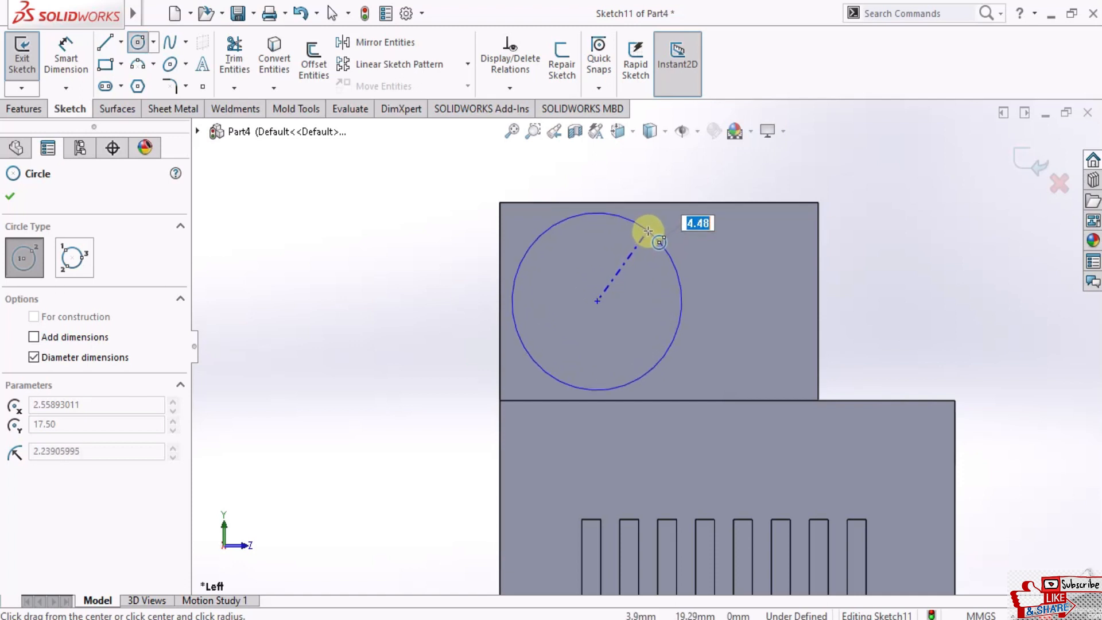
left_click(648, 230)
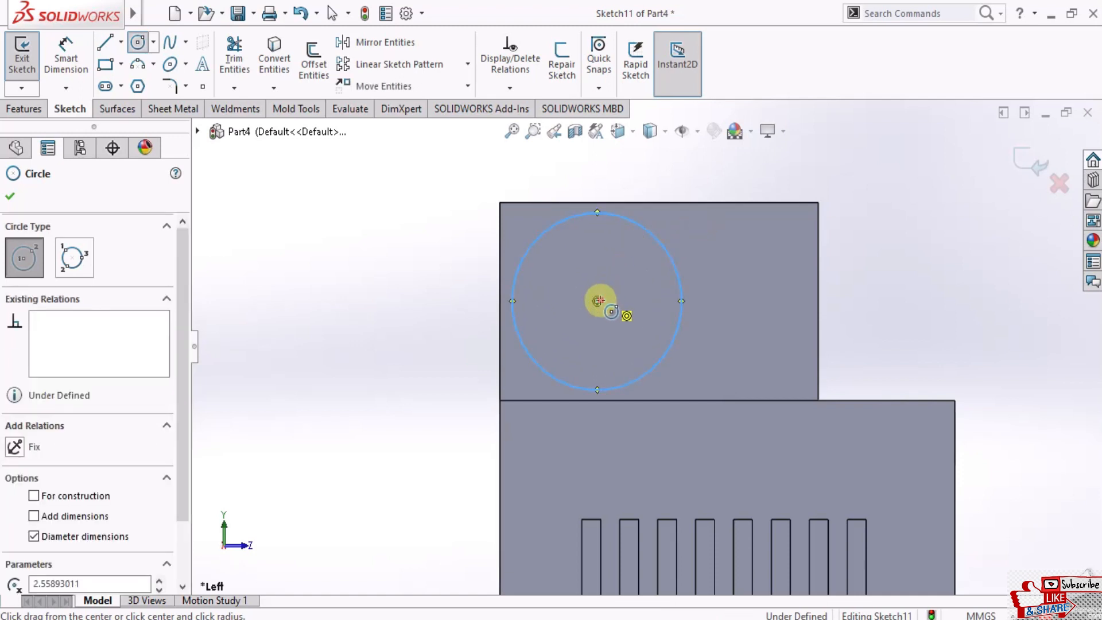
Sketch two concentric circles just inside the first one, the inner about 4.06 mm in diameter
left_click(597, 300)
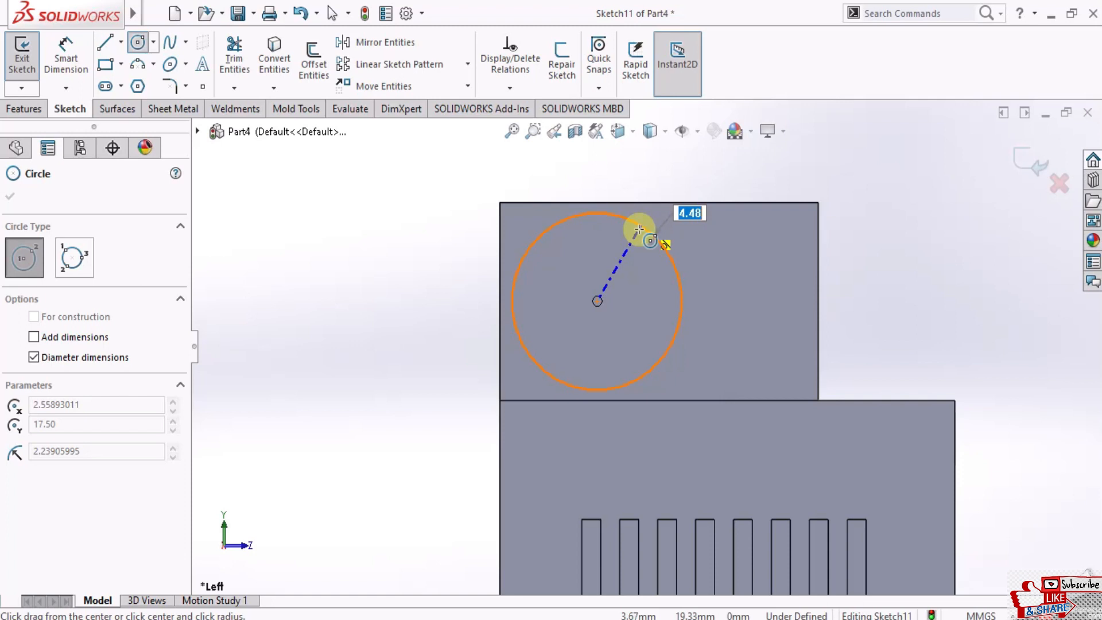
scroll(638, 231, "down", 2)
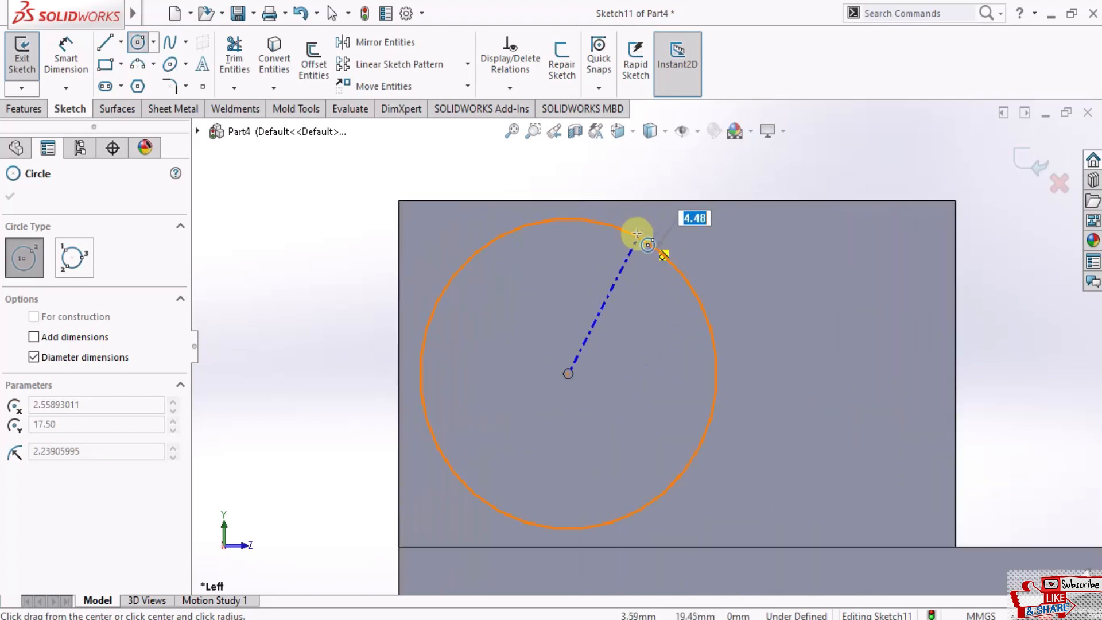
left_click(636, 247)
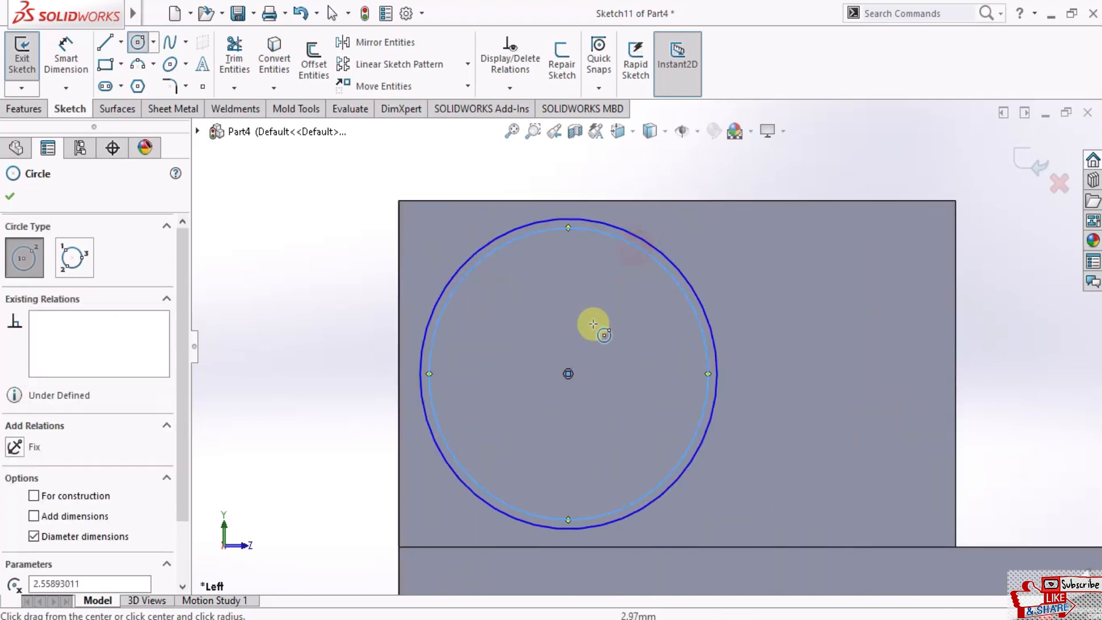
left_click(568, 373)
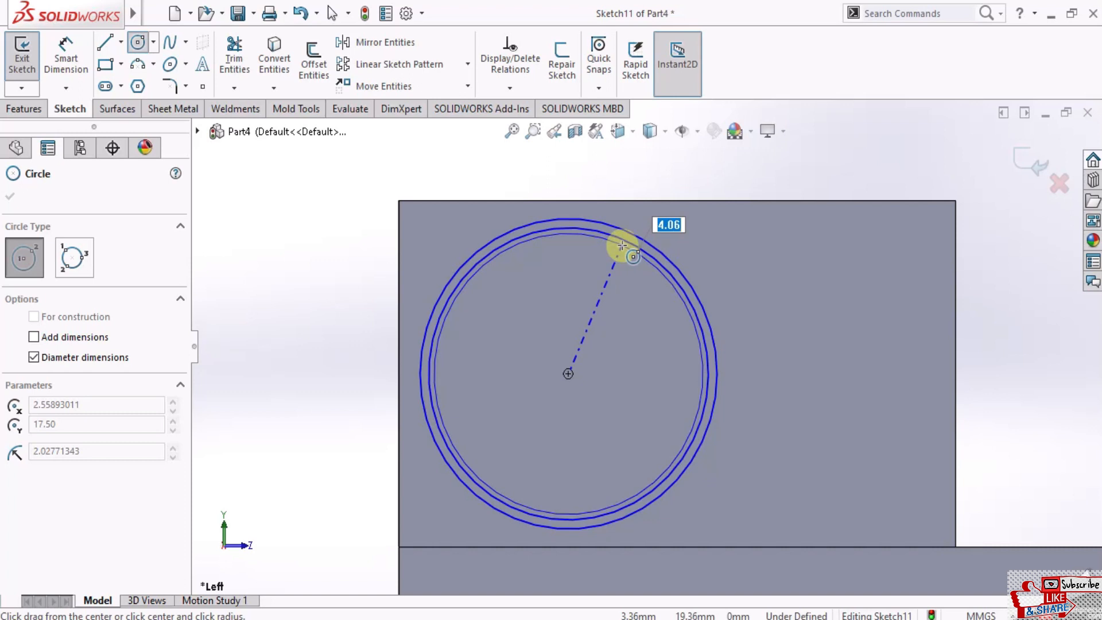
left_click(622, 246)
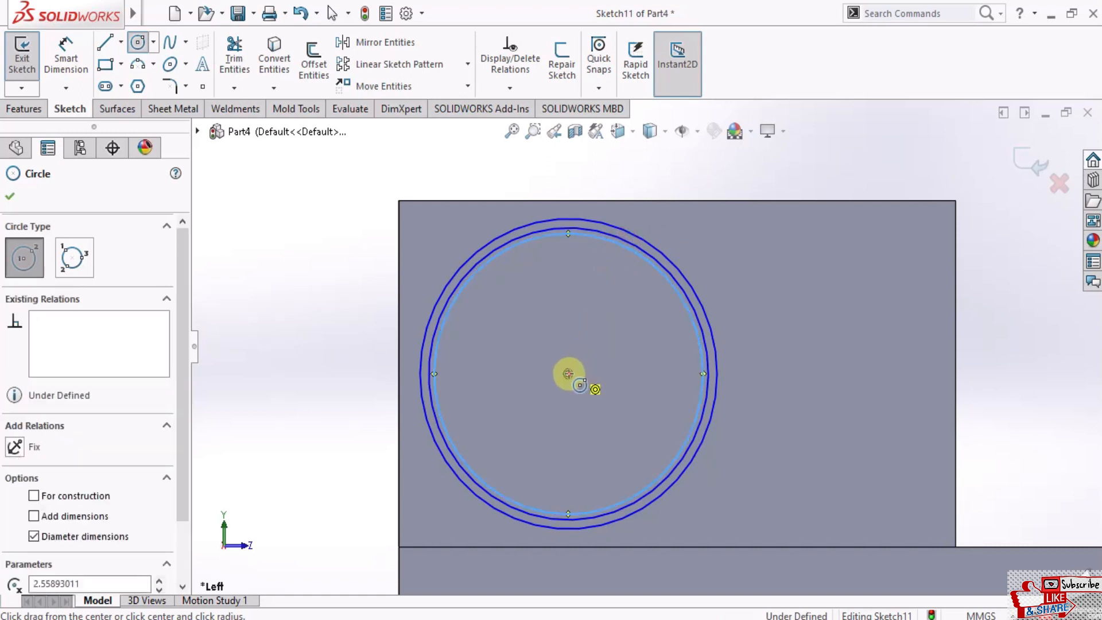
Add two smaller concentric circles about 3.78 mm and 3.6 mm in diameter
left_click(568, 373)
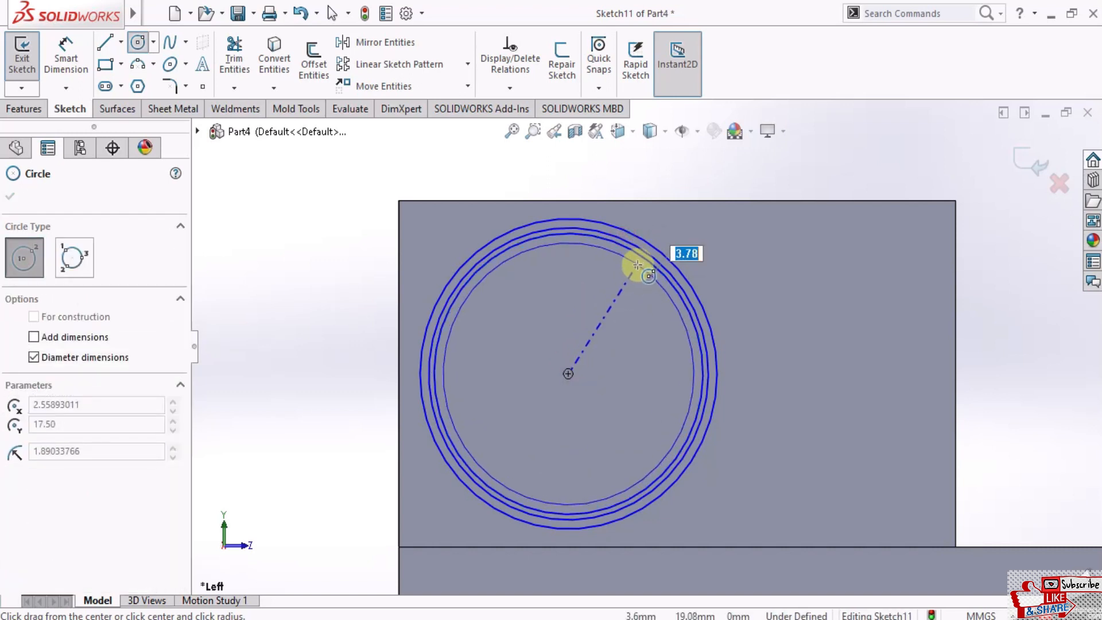
left_click(638, 264)
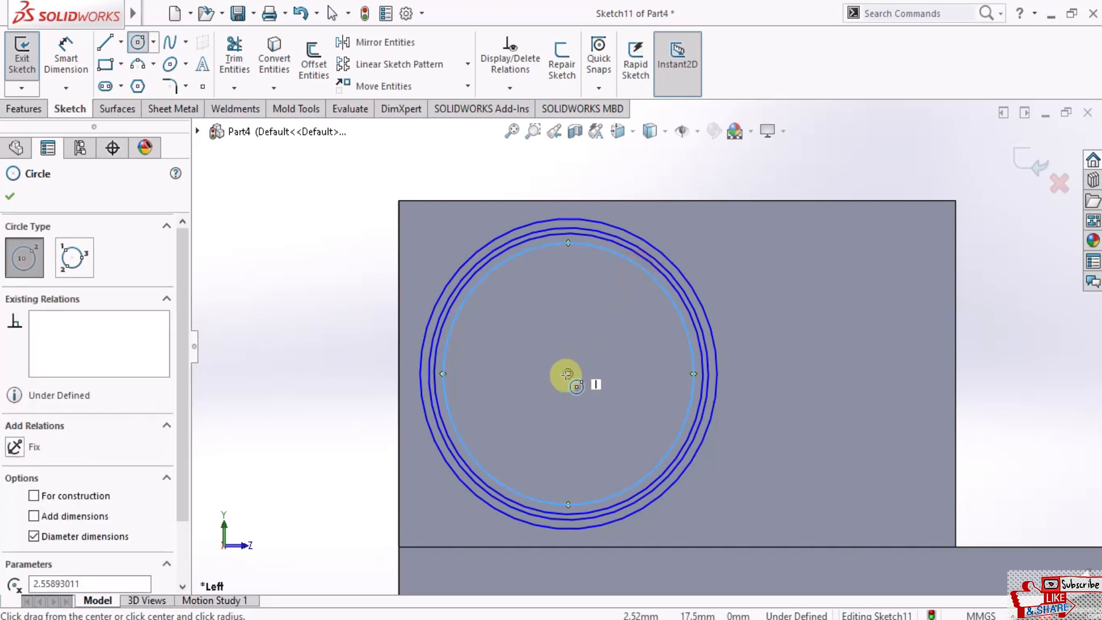
left_click(568, 373)
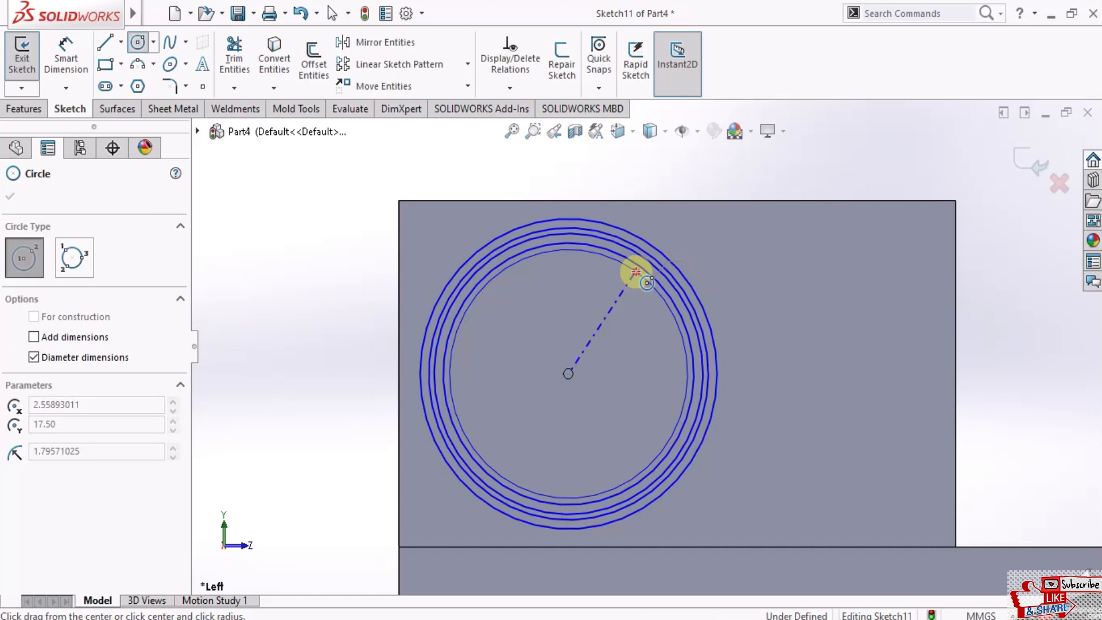
left_click(636, 271)
Add a closely spaced pair of concentric circles inside the 3.6 mm circle, leaving a wider gap around the pair
left_click(568, 373)
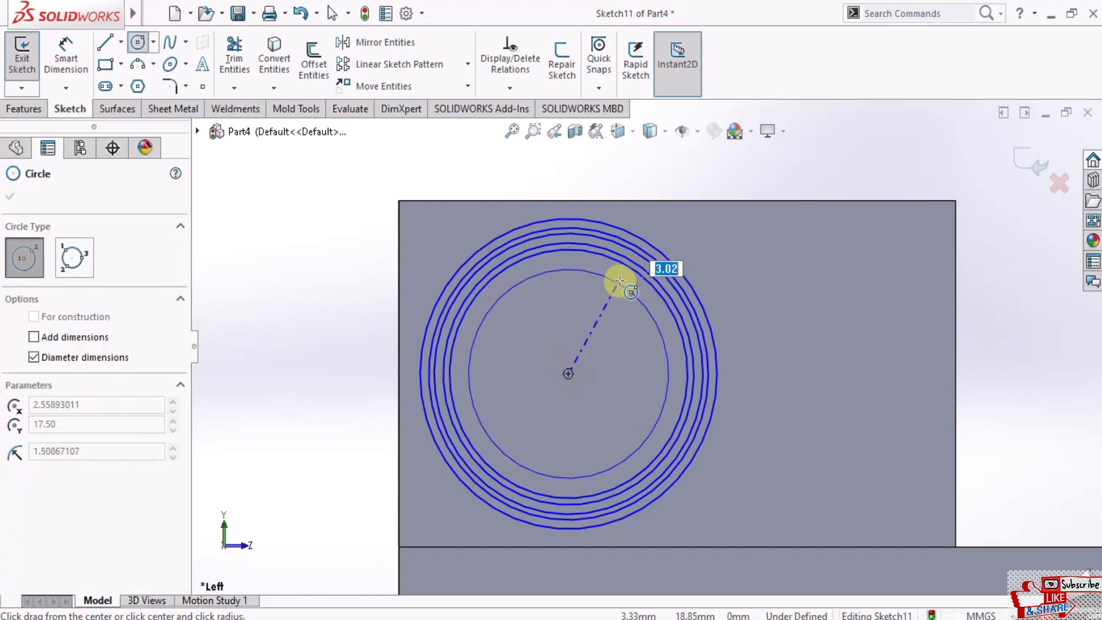
left_click(622, 279)
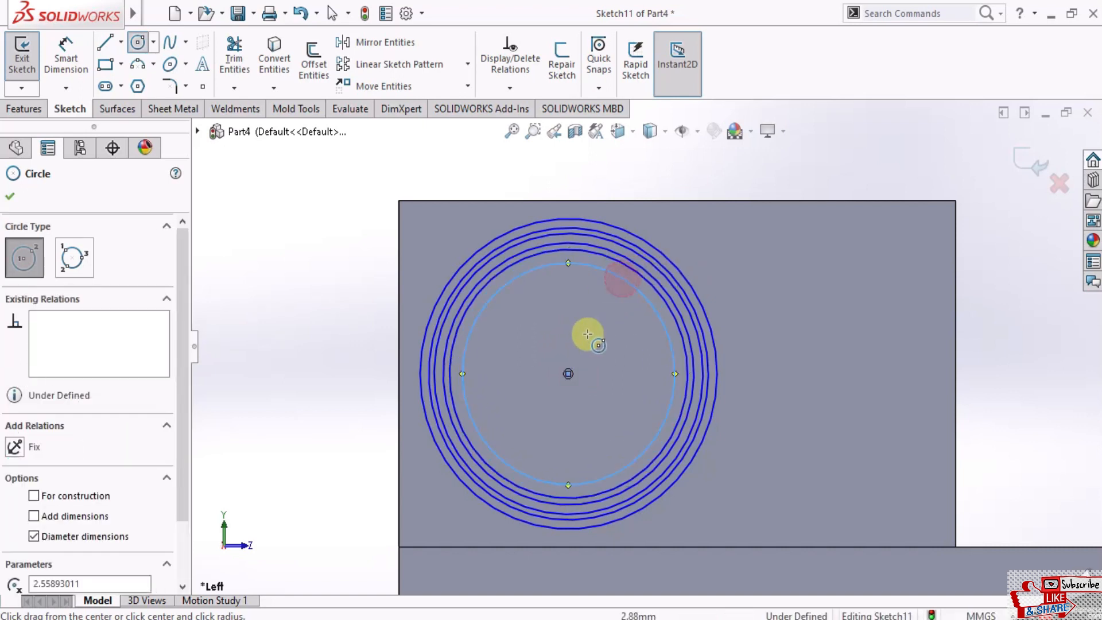
left_click(569, 374)
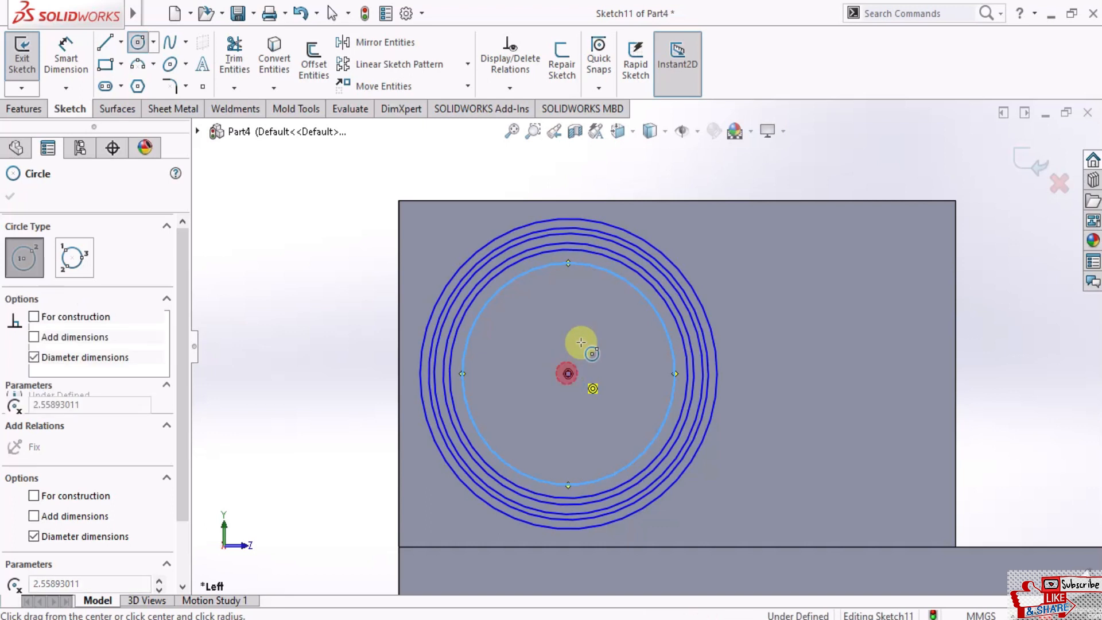
left_click(612, 283)
Add three more concentric circles toward the centre, the outer two about 2.6 mm and 2.3 mm in diameter
left_click(569, 374)
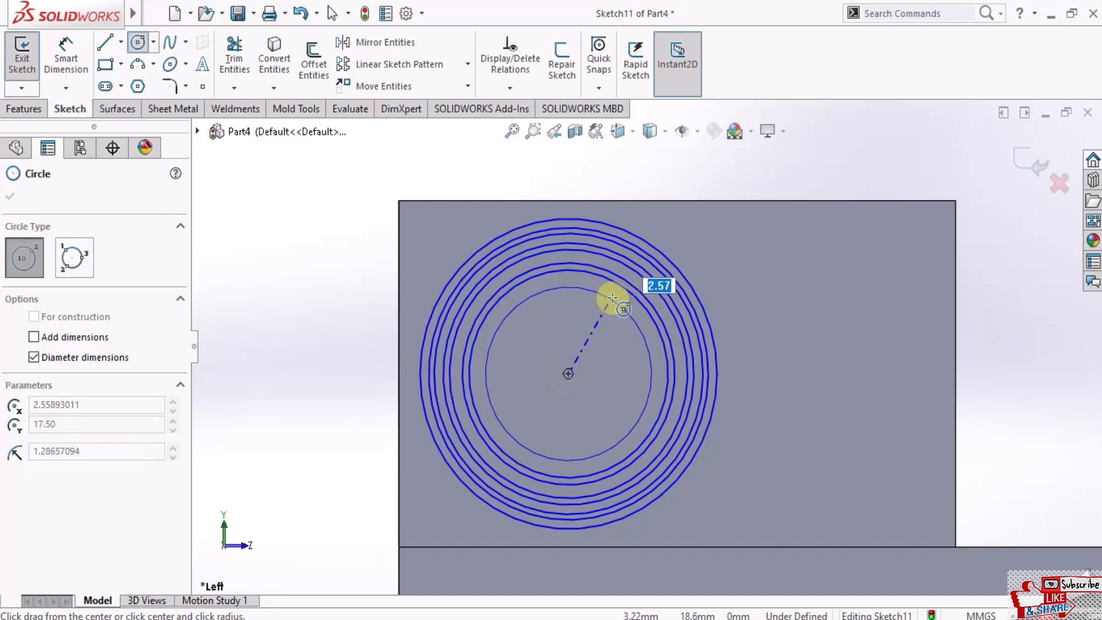
left_click(613, 297)
left_click(568, 373)
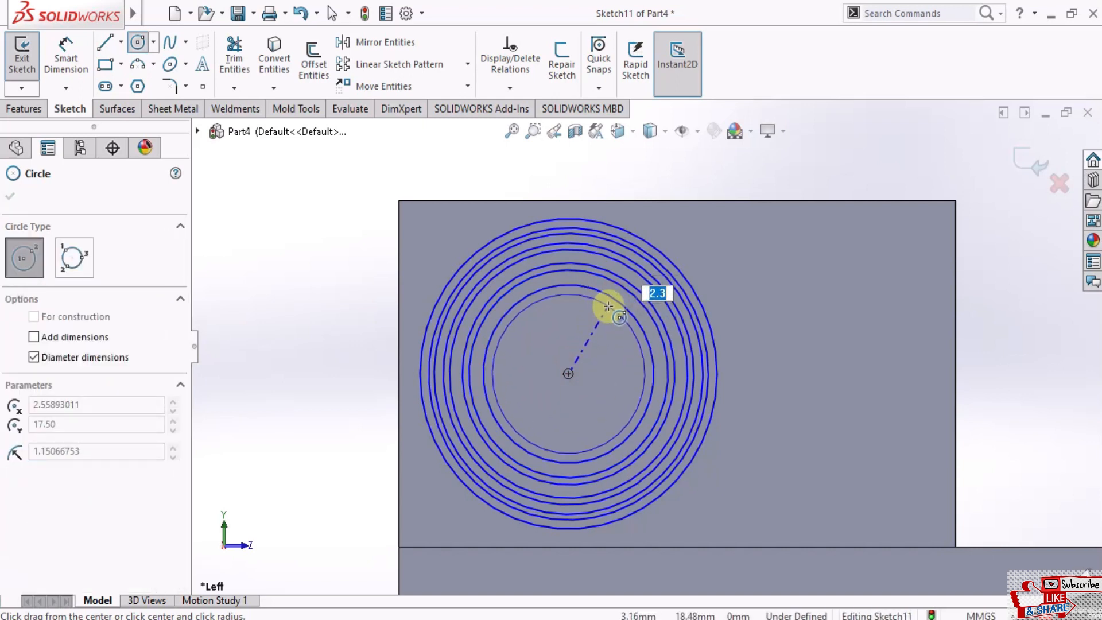
left_click(606, 308)
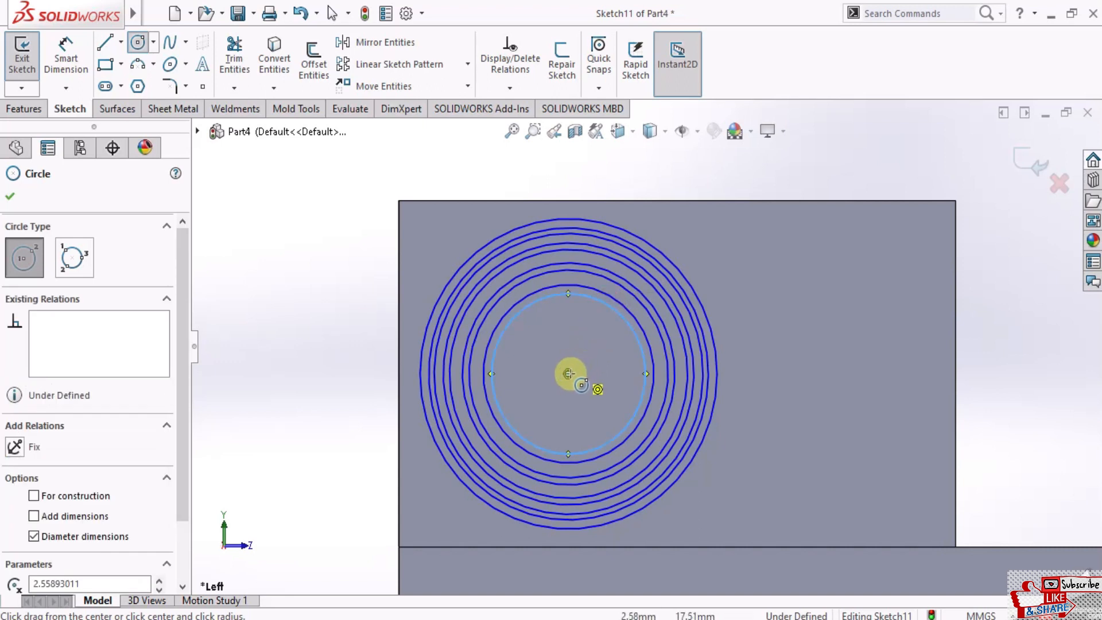
left_click(568, 373)
left_click(592, 318)
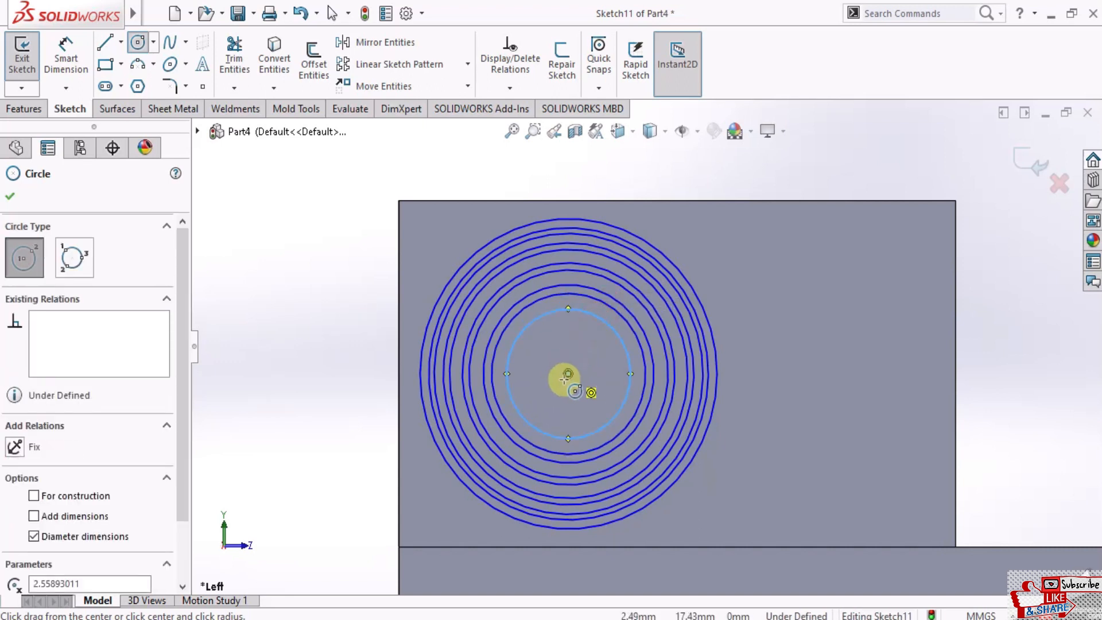
Add four more concentric circles toward the centre, the innermost two about 1.08 mm and 0.55 mm in diameter
left_click(568, 373)
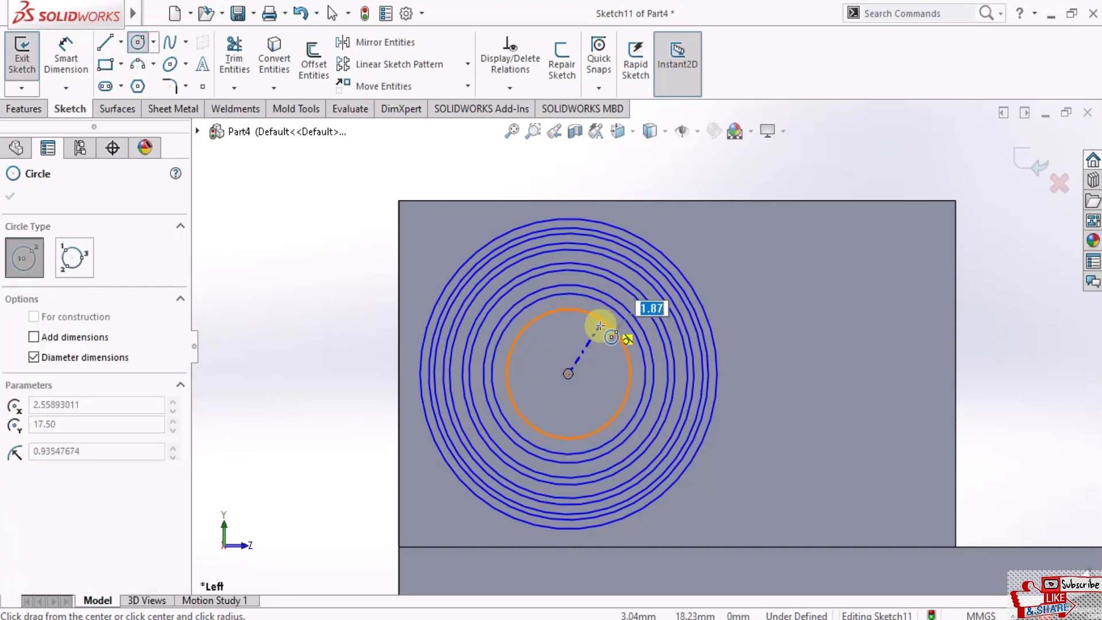
left_click(600, 326)
left_click(568, 374)
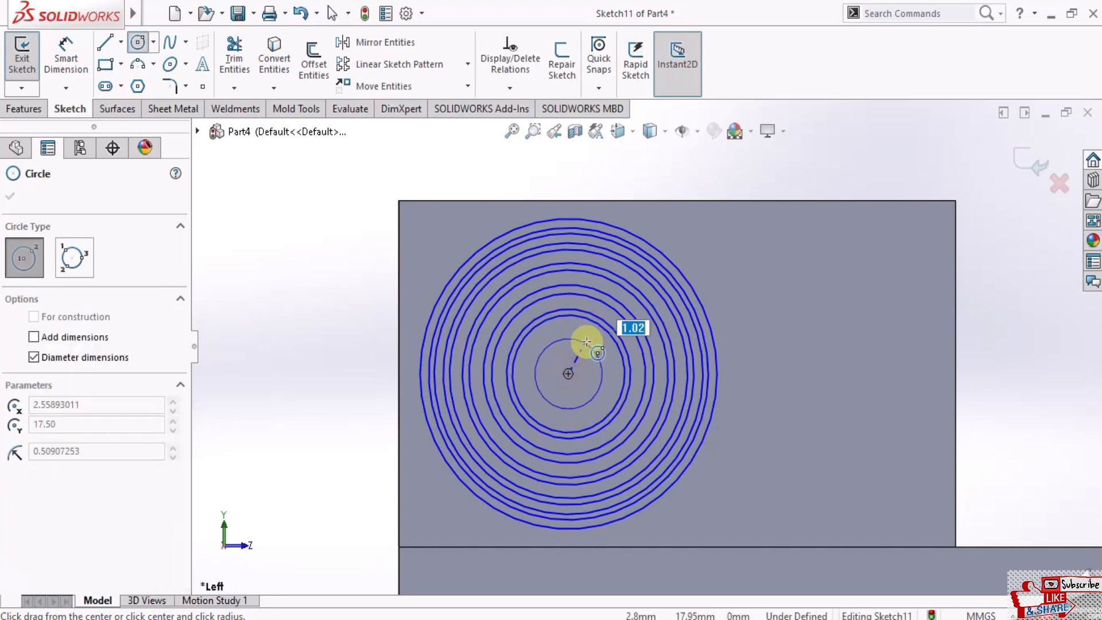
left_click(589, 336)
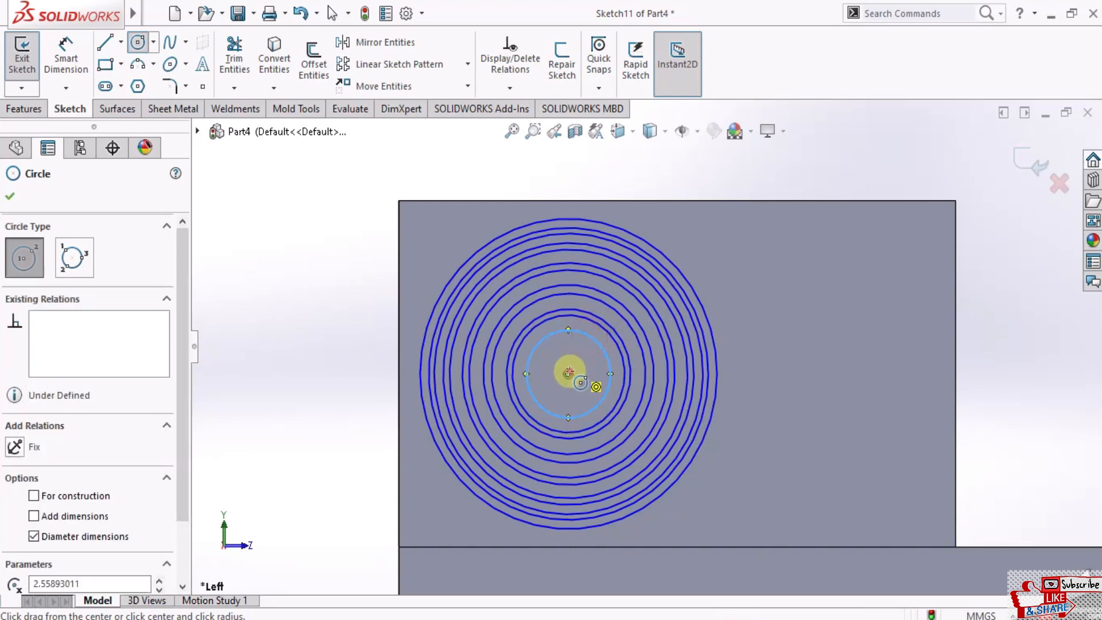
left_click(568, 373)
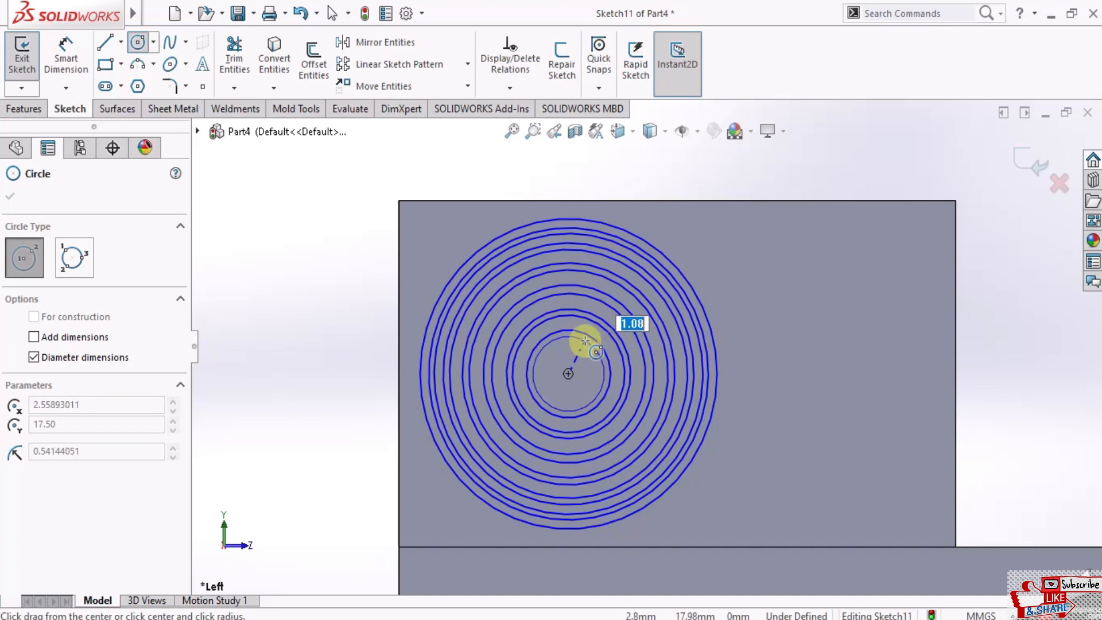
left_click(585, 341)
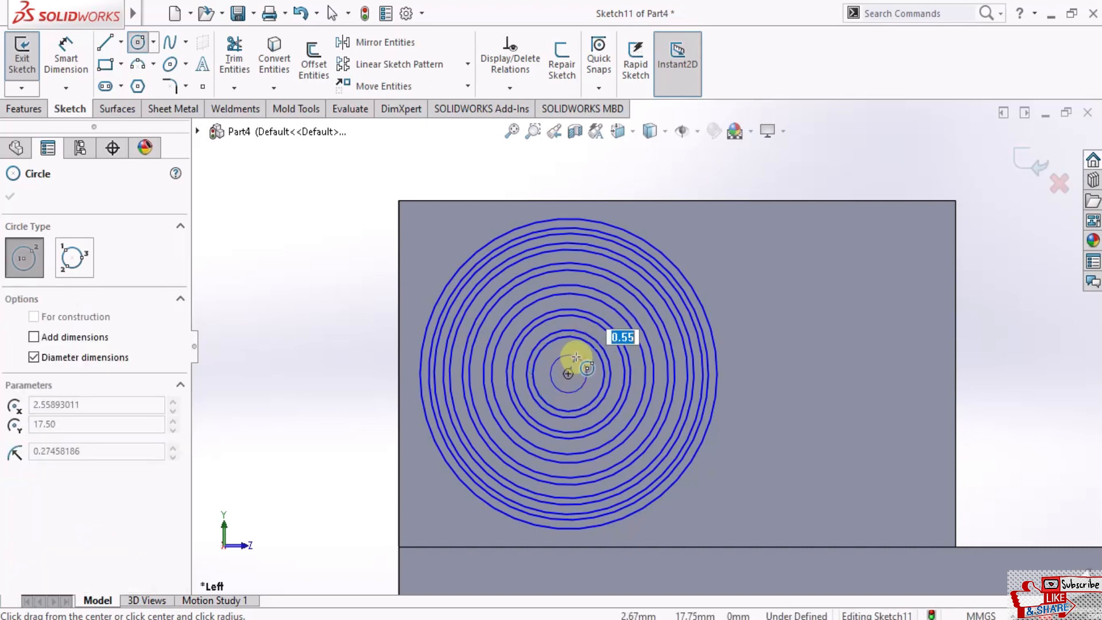
left_click(576, 357)
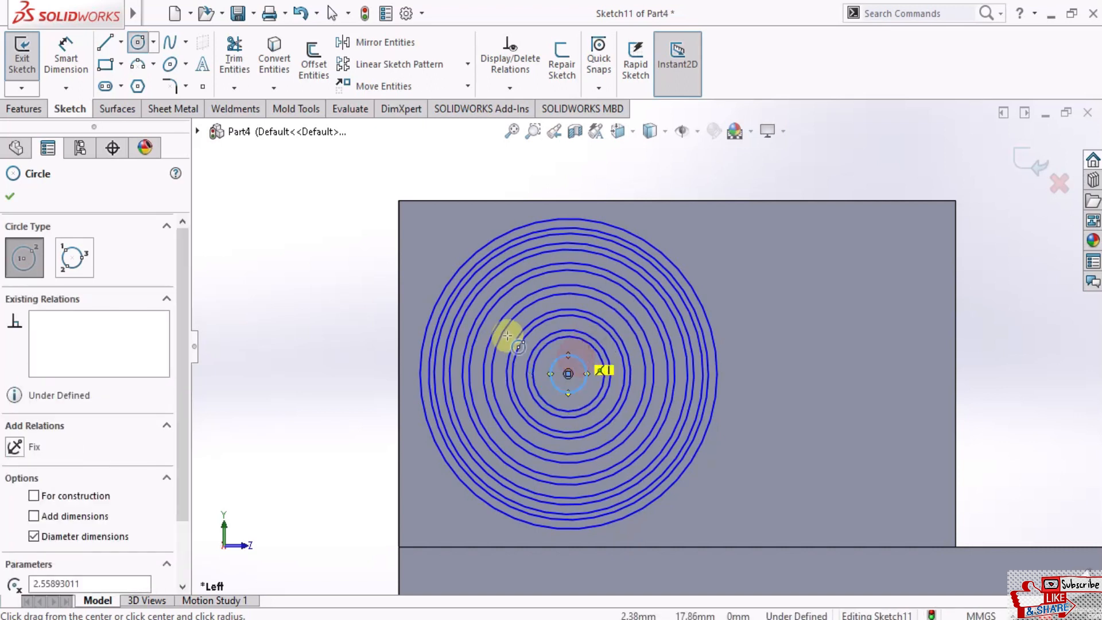
left_click(10, 196)
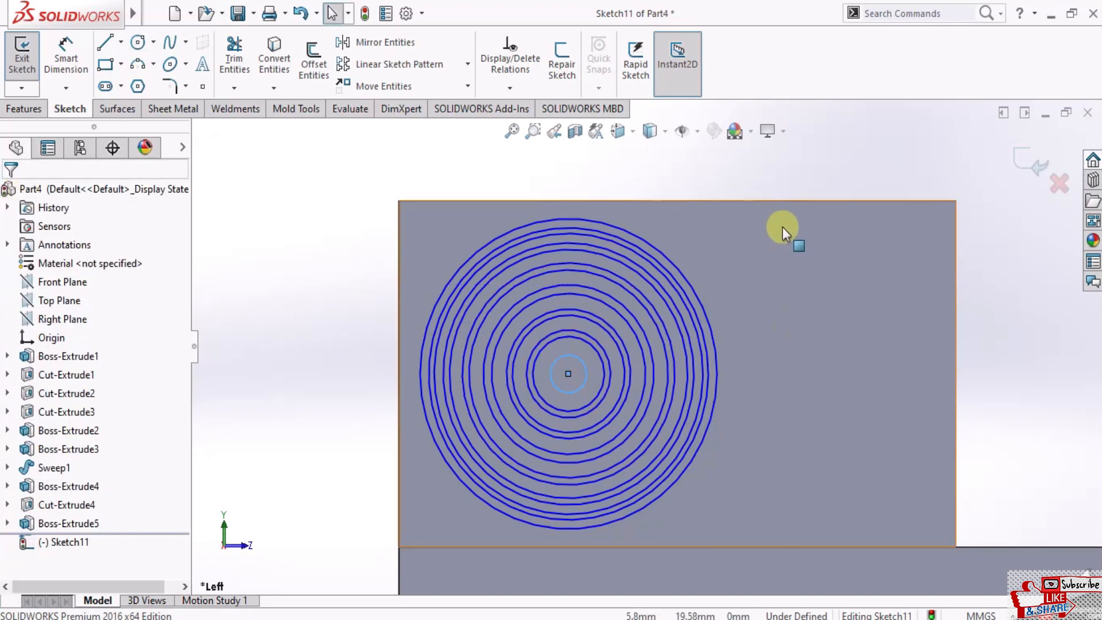
Draw a diagonal line through the circles' centre, from the lower-left to the upper-right of the outermost circle
left_click(121, 42)
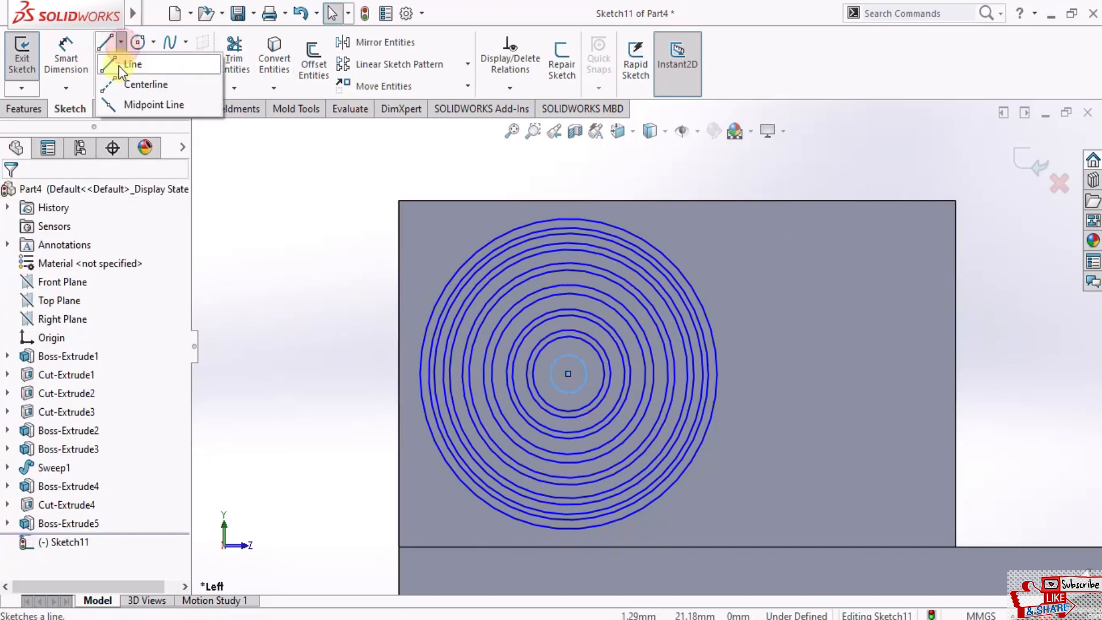
left_click(127, 64)
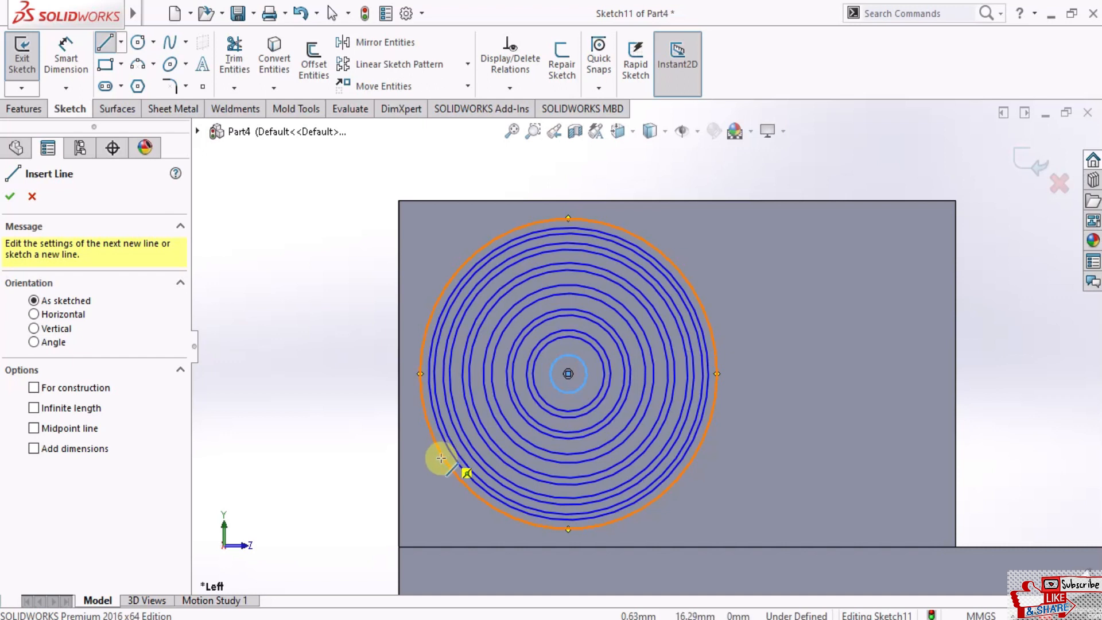
left_click(442, 460)
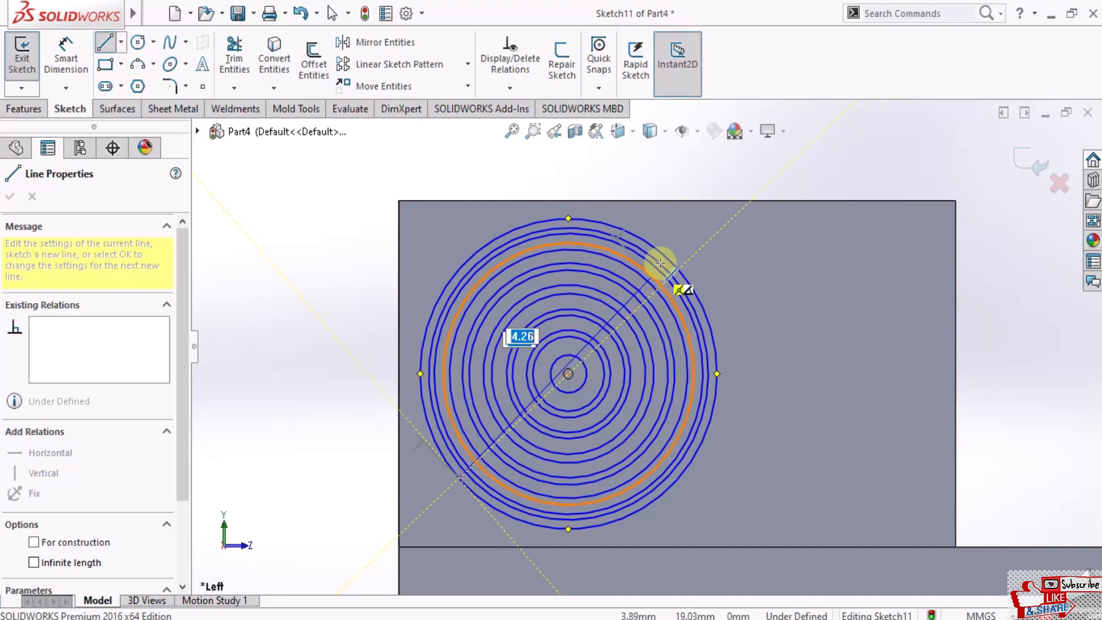
double_click(679, 268)
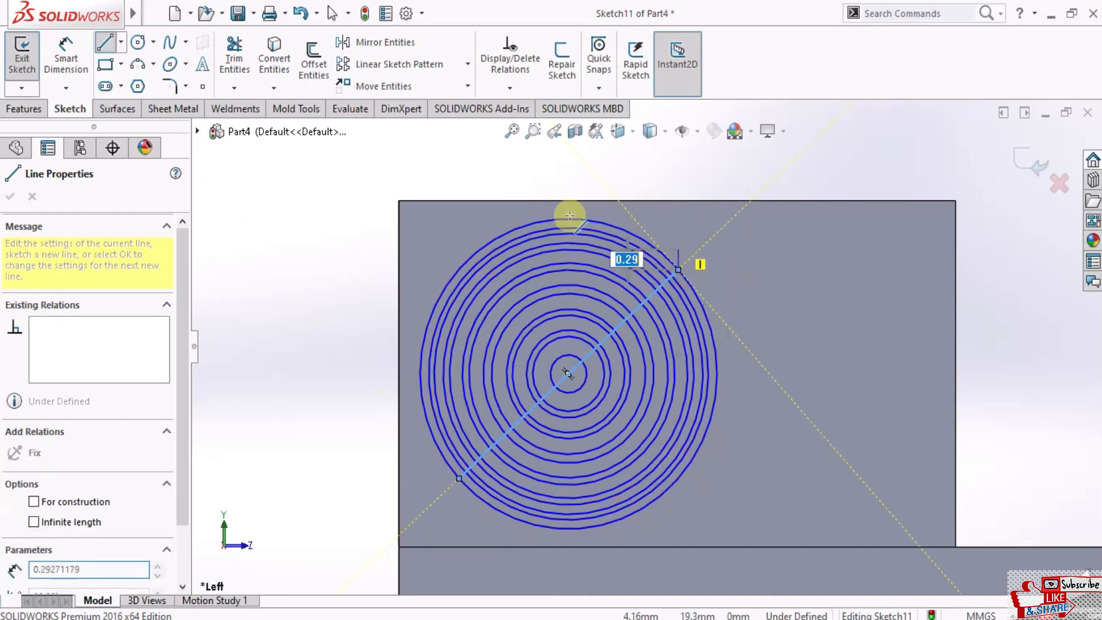
Draw a second line parallel to the diagonal, just below it, with both ends on the outermost circle
left_click(122, 43)
left_click(133, 64)
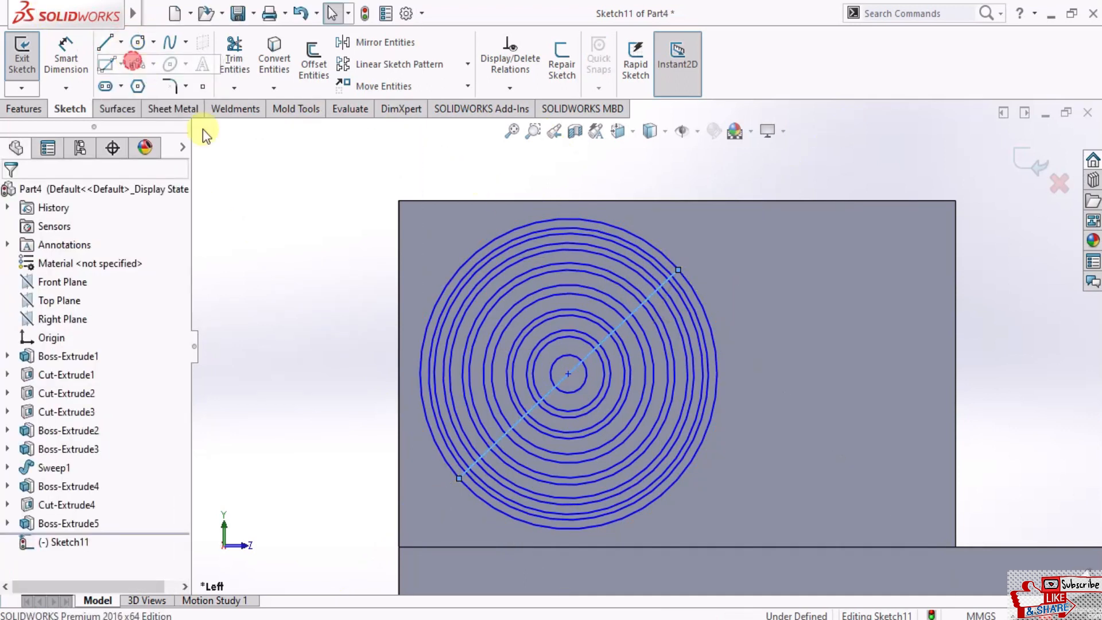
scroll(484, 484, "down", 3)
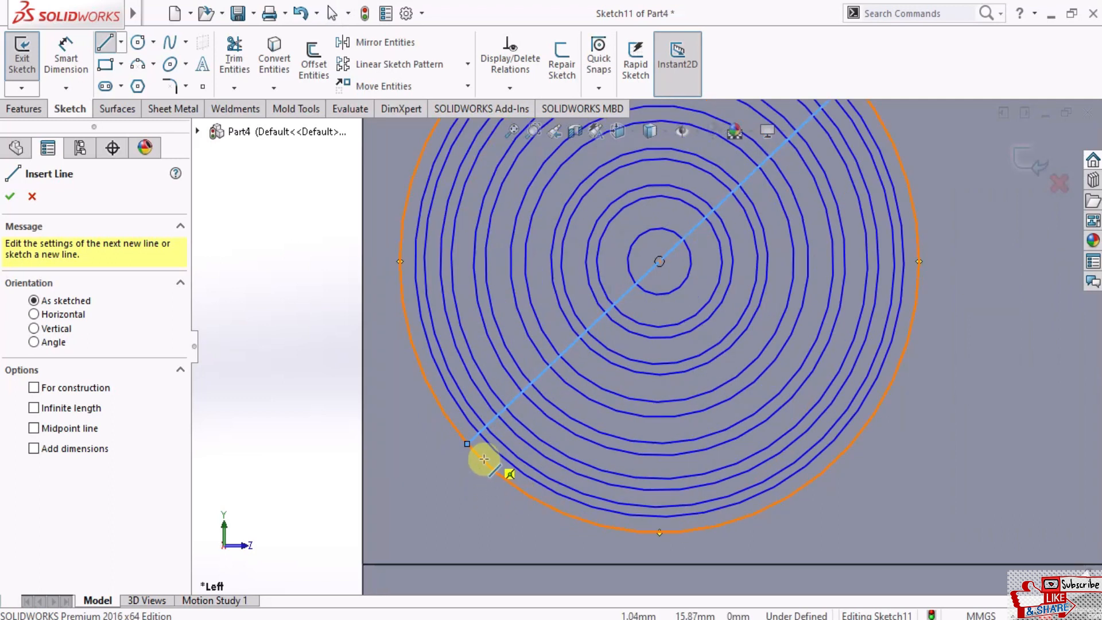
left_click(479, 458)
scroll(728, 261, "up", 2)
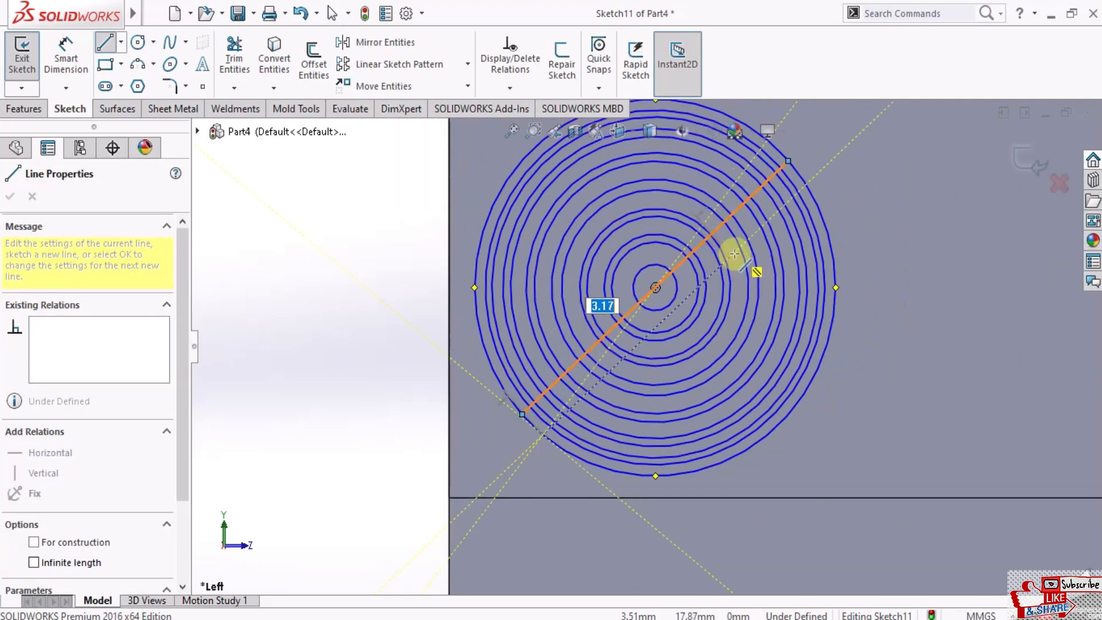
scroll(743, 250, "down", 2)
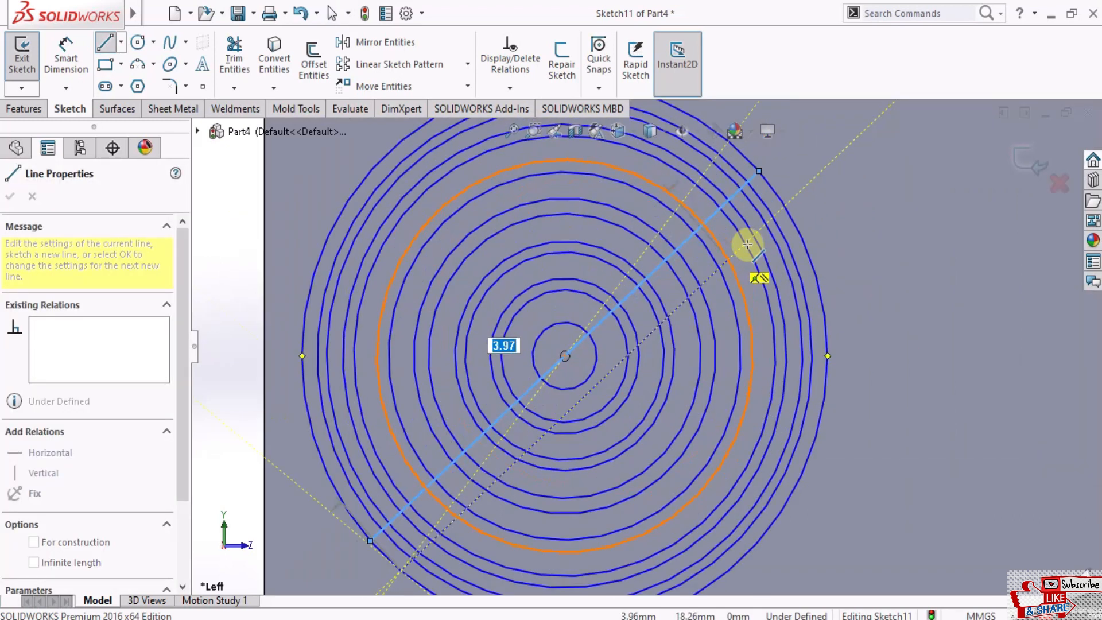
left_click(797, 194)
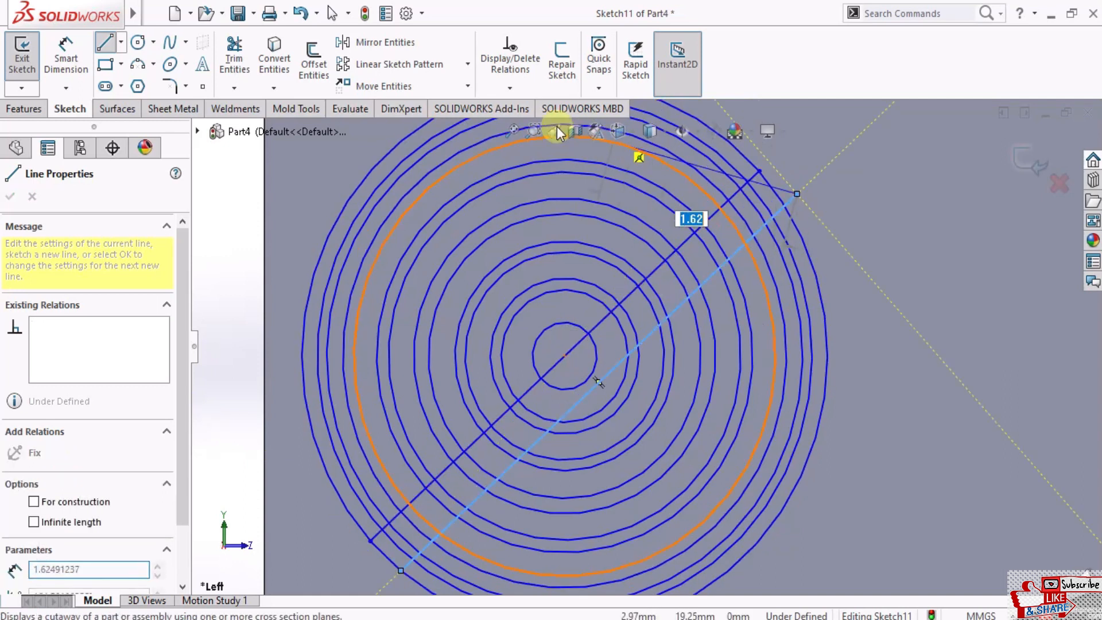
key("Escape")
Trim away the part of the central diagonal line that lies inside the innermost circle
left_click(236, 62)
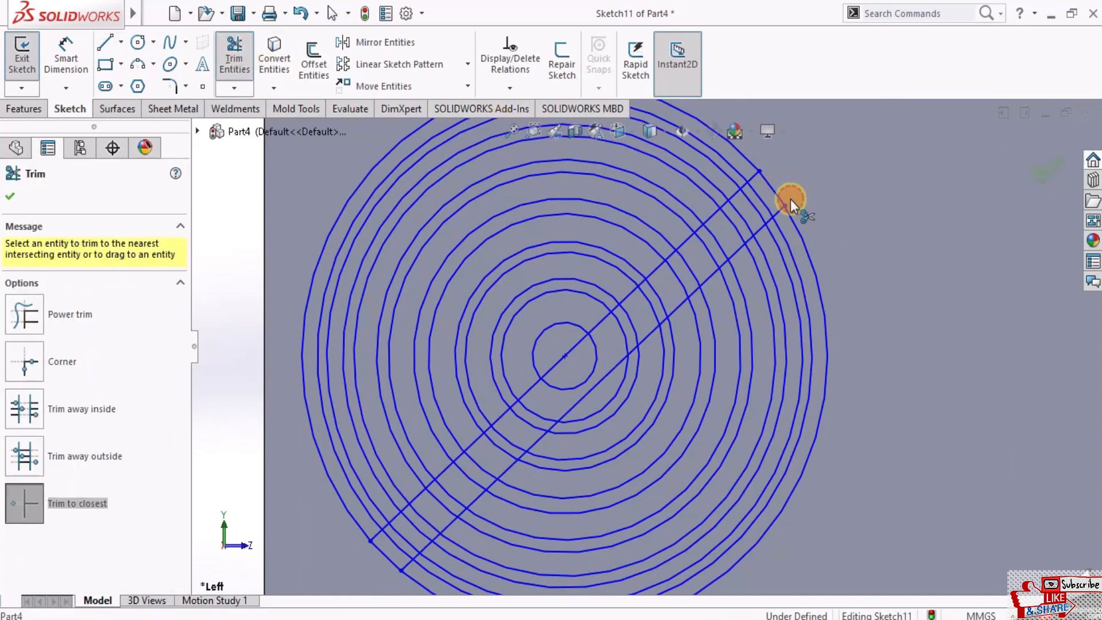
scroll(604, 274, "down", 2)
scroll(653, 313, "down", 3)
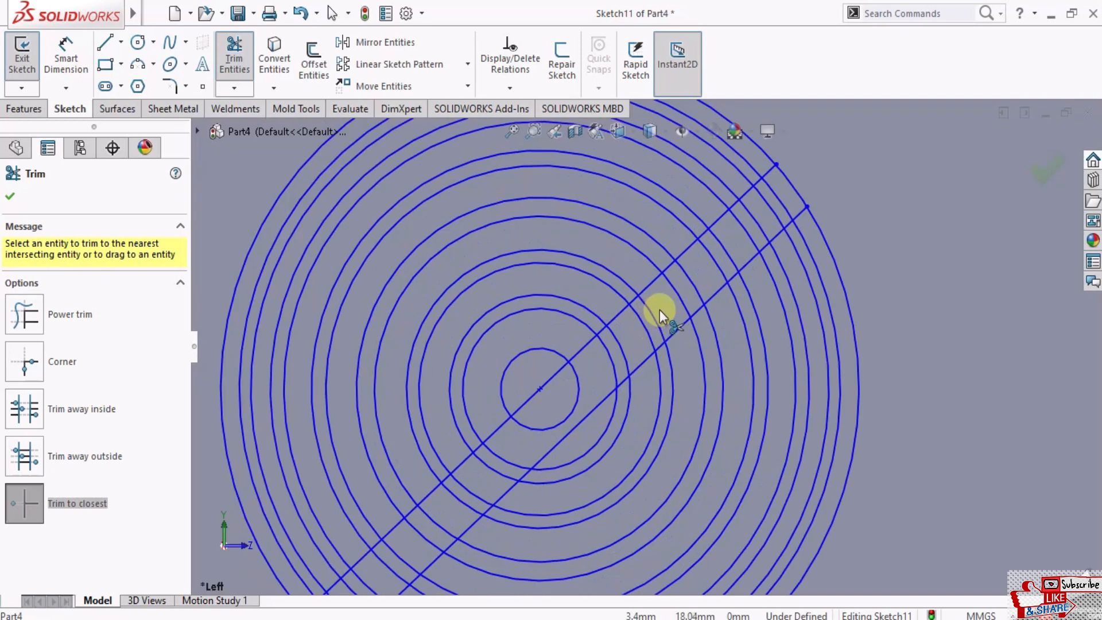
scroll(613, 332, "up", 2)
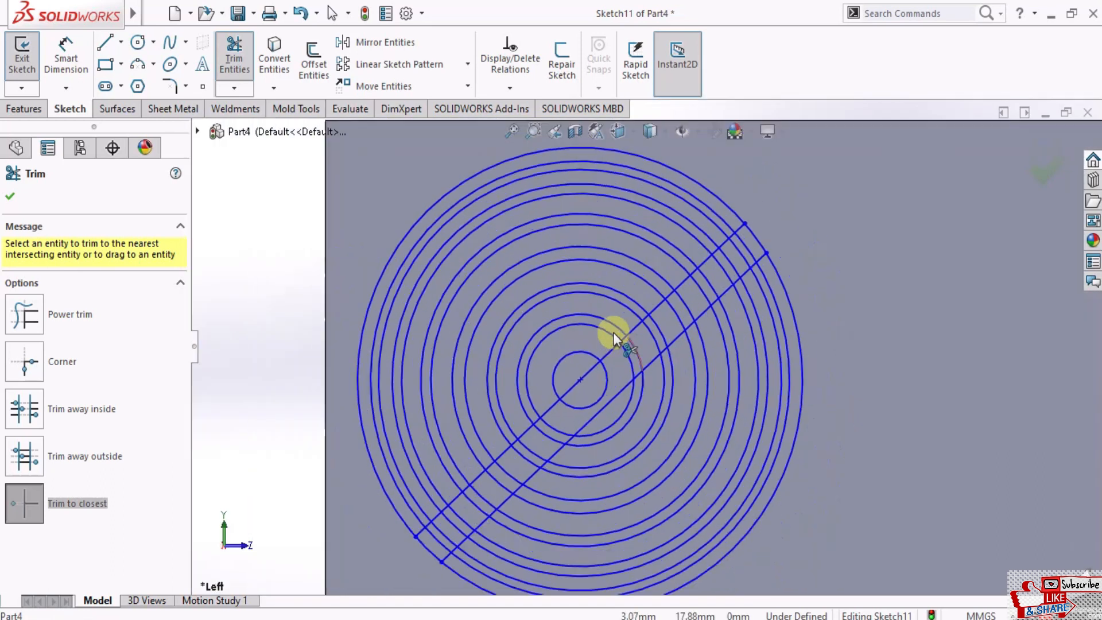
scroll(556, 397, "down", 2)
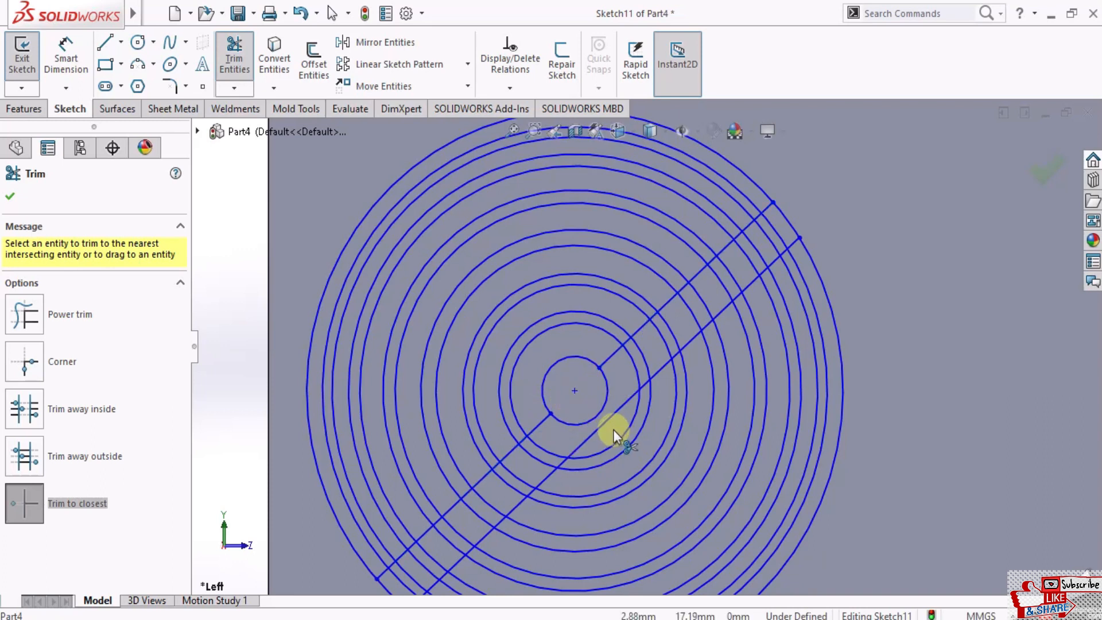
scroll(574, 287, "up", 3)
scroll(593, 259, "down", 4)
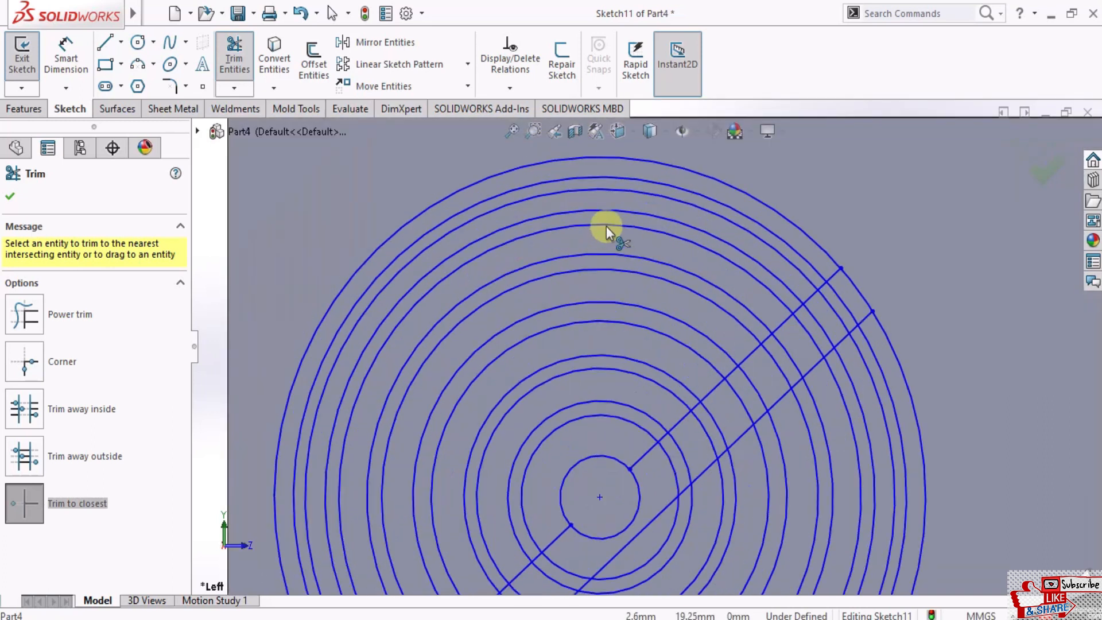
scroll(603, 194, "down", 3)
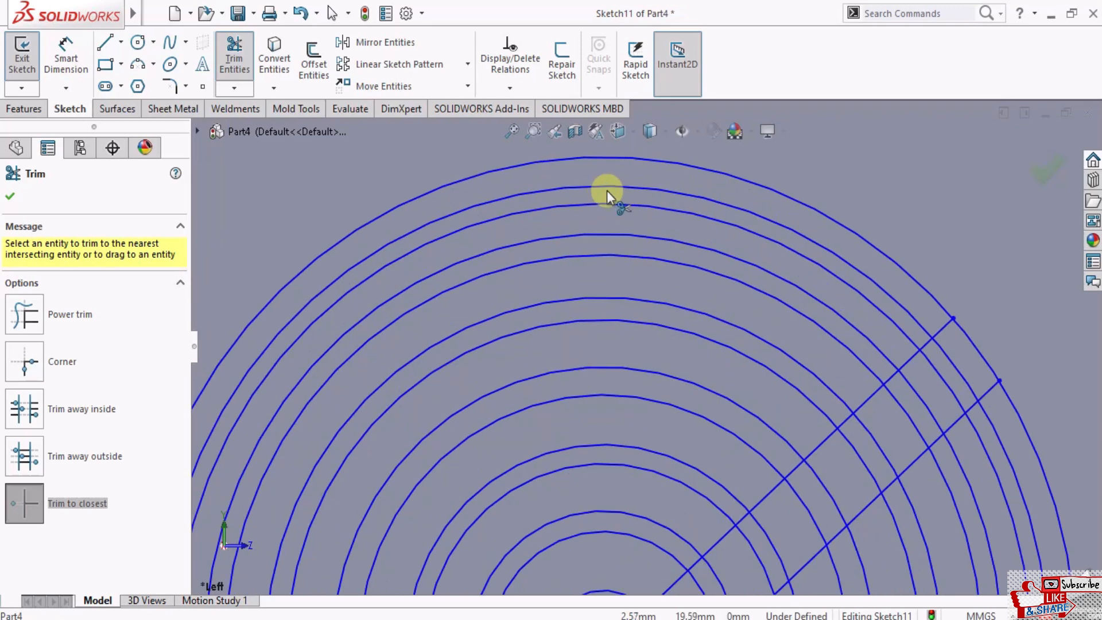
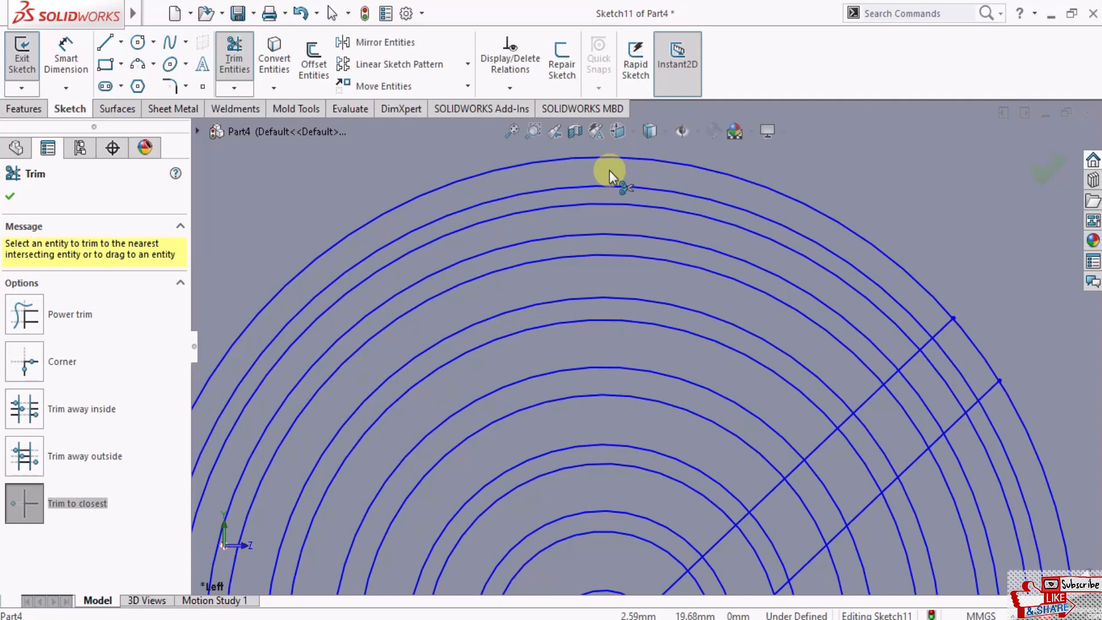
scroll(666, 405, "up", 3)
scroll(826, 341, "down", 2)
scroll(826, 341, "up", 3)
scroll(607, 452, "down", 1)
scroll(607, 451, "up", 1)
scroll(607, 451, "down", 1)
scroll(604, 448, "up", 1)
scroll(613, 417, "down", 1)
scroll(612, 416, "up", 1)
Trim the circle arcs between the two parallel lines on the lower-left side, keeping the innermost circle whole
scroll(612, 417, "down", 2)
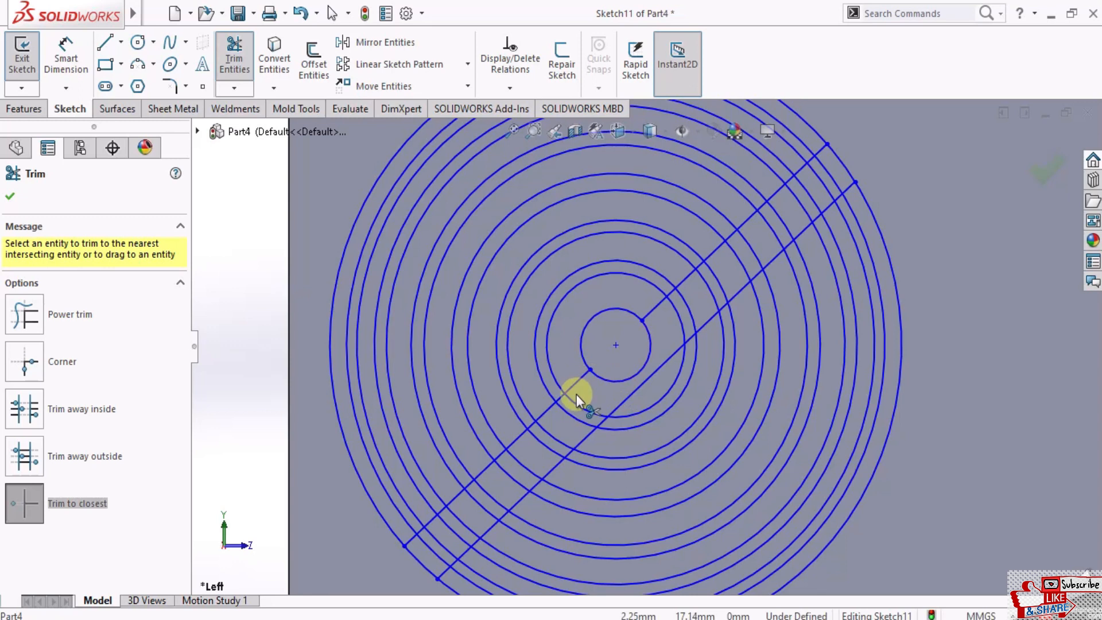
left_click(422, 564)
left_click(428, 547)
left_click(437, 539)
left_click(449, 527)
left_click(461, 520)
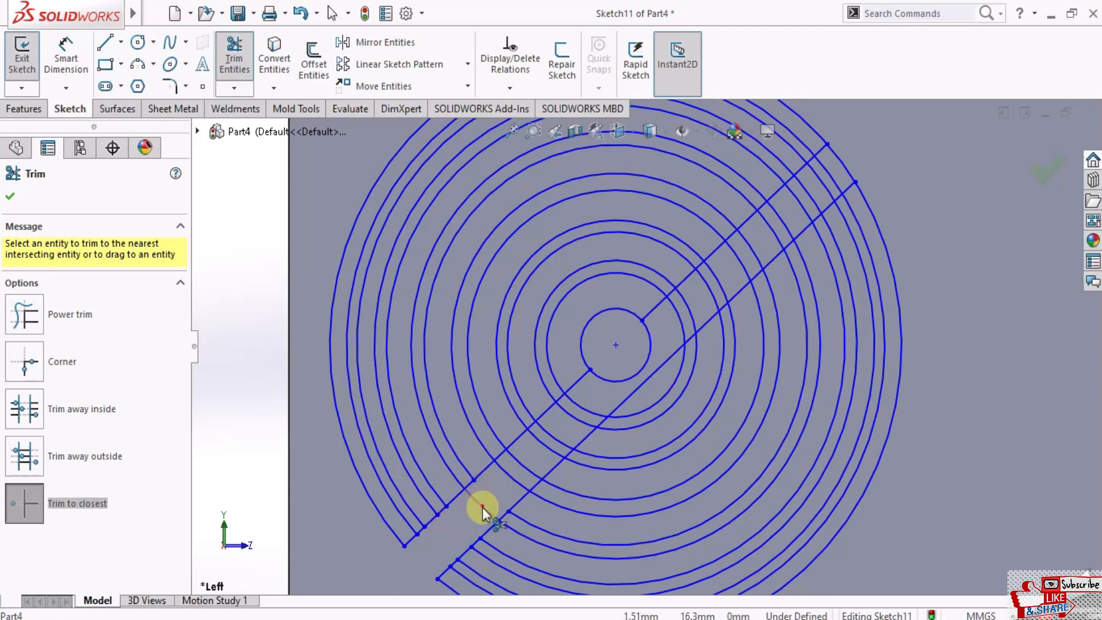
left_click(501, 472)
left_click(518, 457)
left_click(542, 445)
left_click(552, 436)
left_click(579, 407)
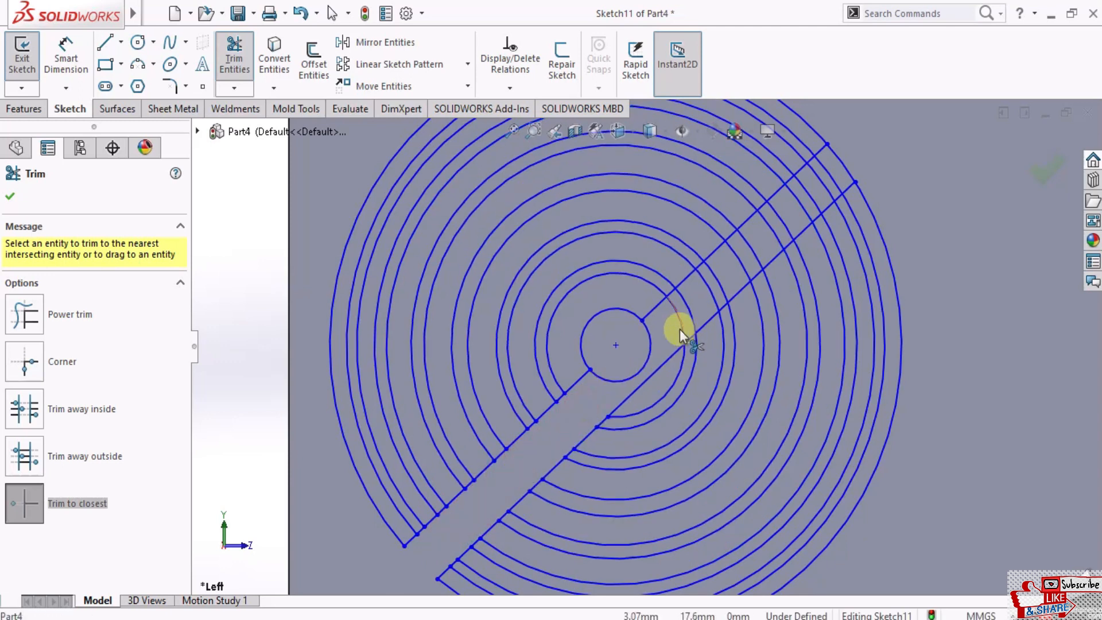
Trim the circle arcs between the two parallel lines on the upper-right side and finish trimming
left_click(704, 304)
left_click(715, 286)
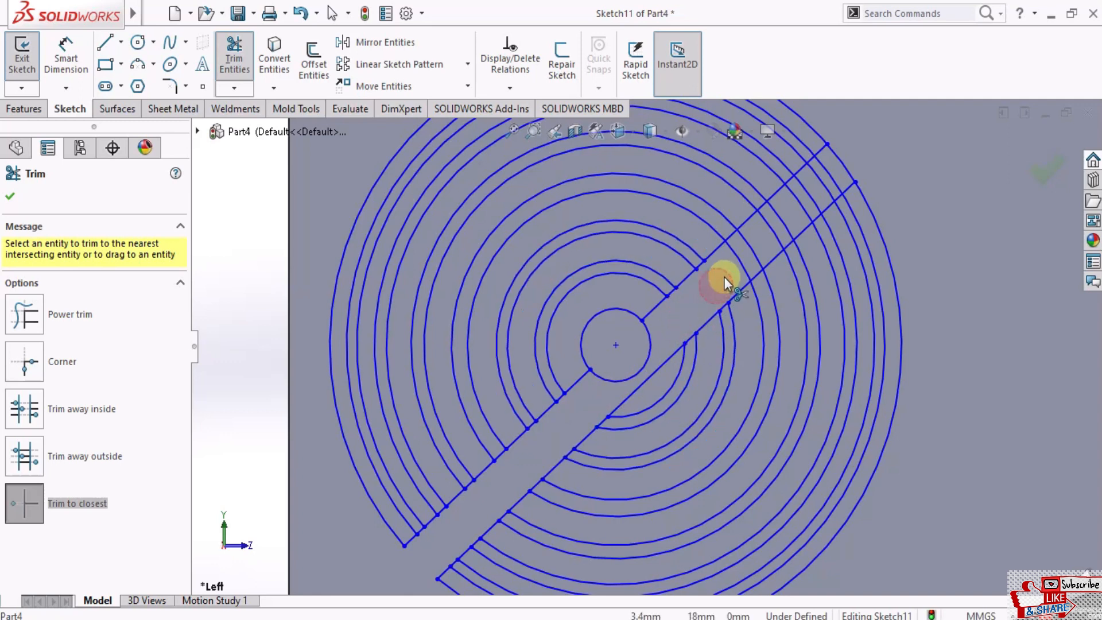
left_click(753, 257)
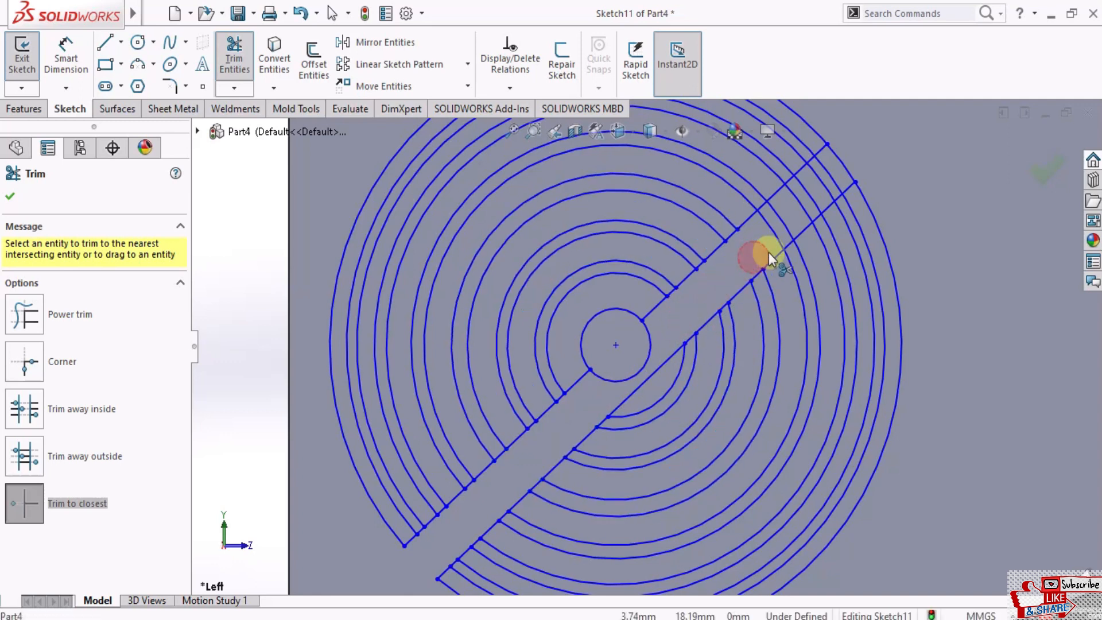
left_click(776, 236)
left_click(783, 226)
left_click(801, 204)
left_click(826, 176)
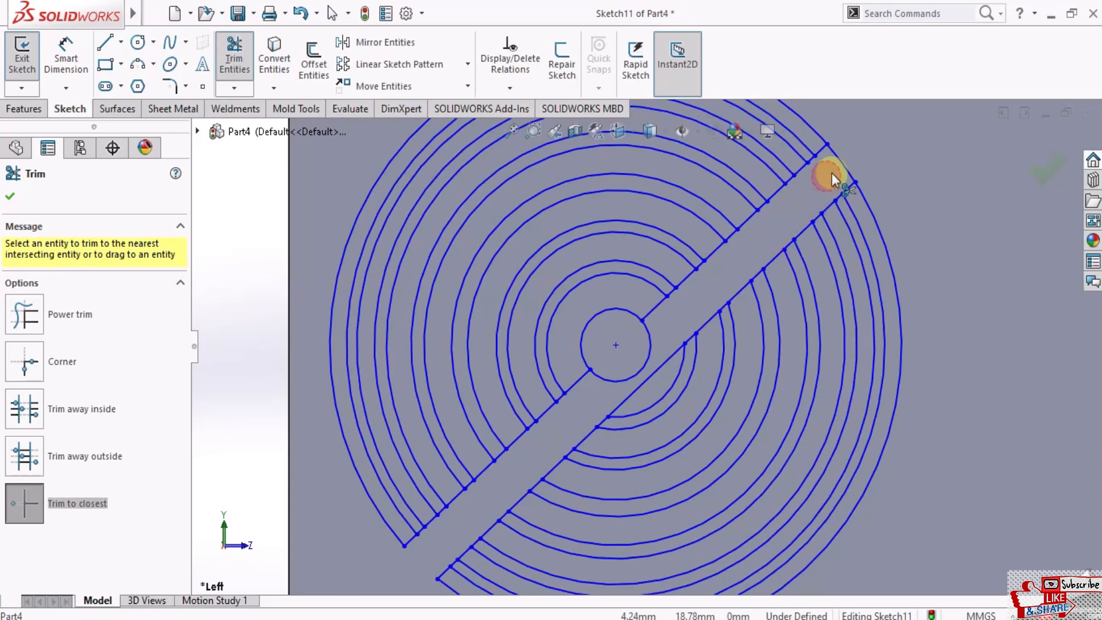
scroll(701, 308, "up", 3)
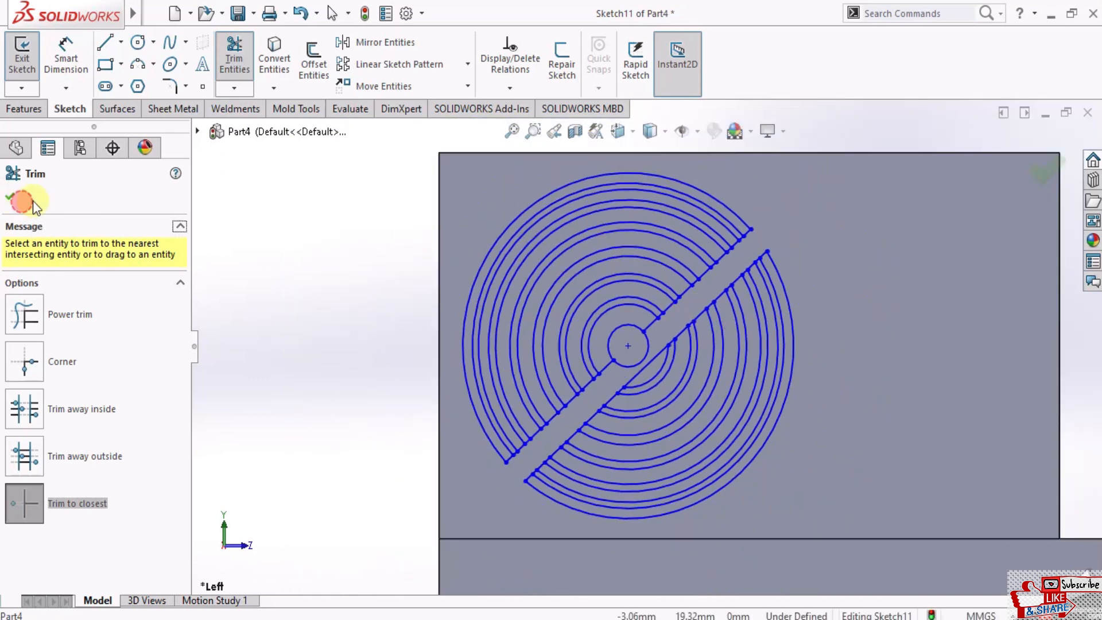
left_click(16, 198)
scroll(574, 327, "down", 2)
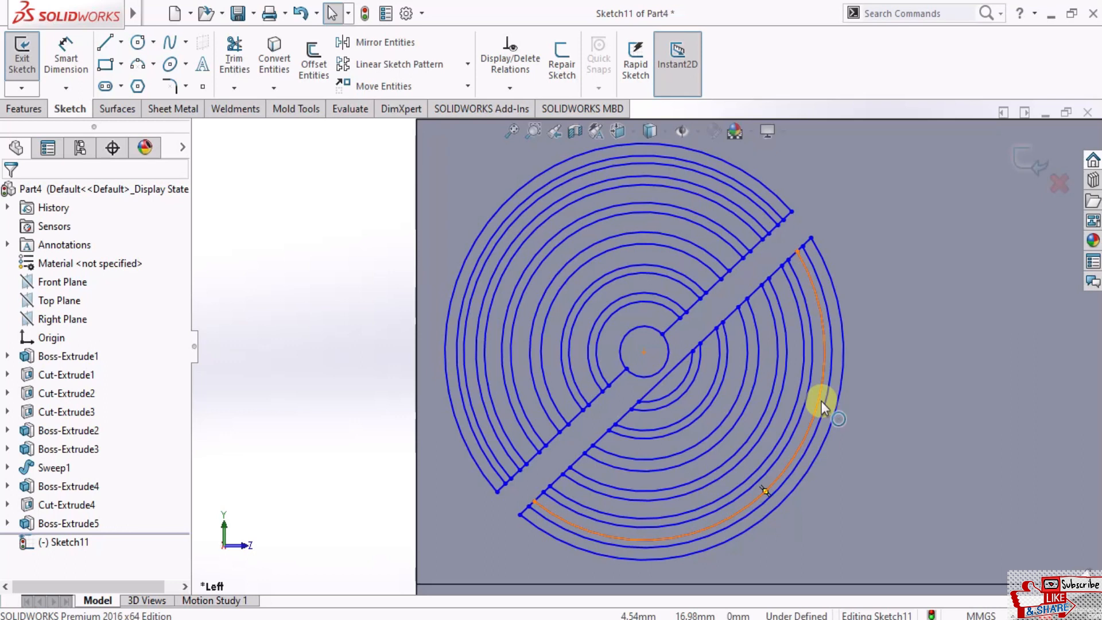
left_click(20, 108)
left_click(241, 63)
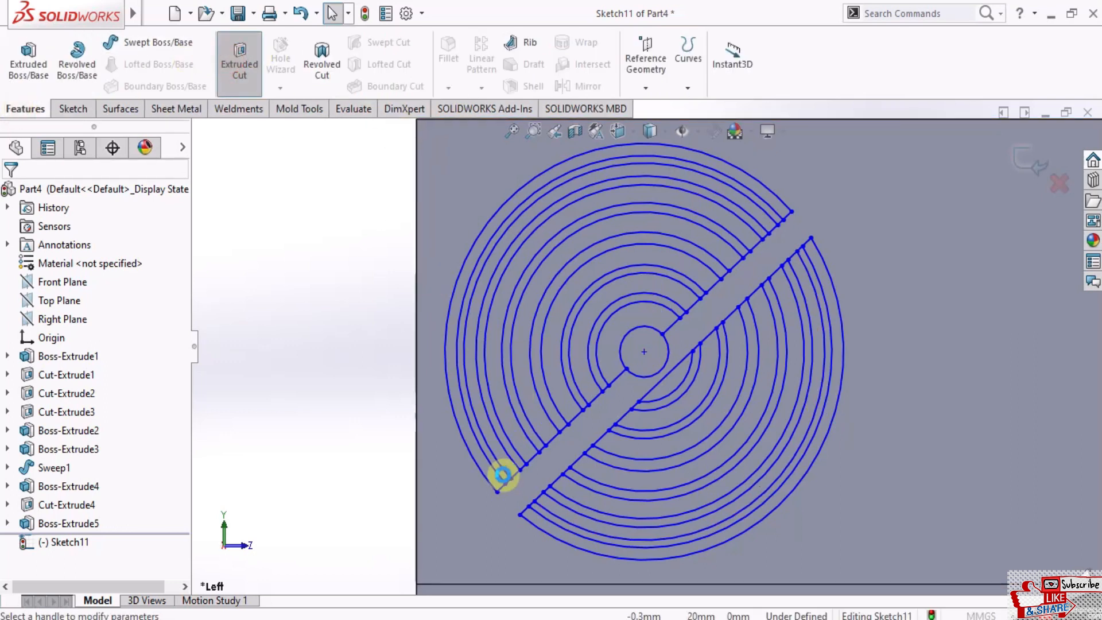
scroll(568, 455, "down", 2)
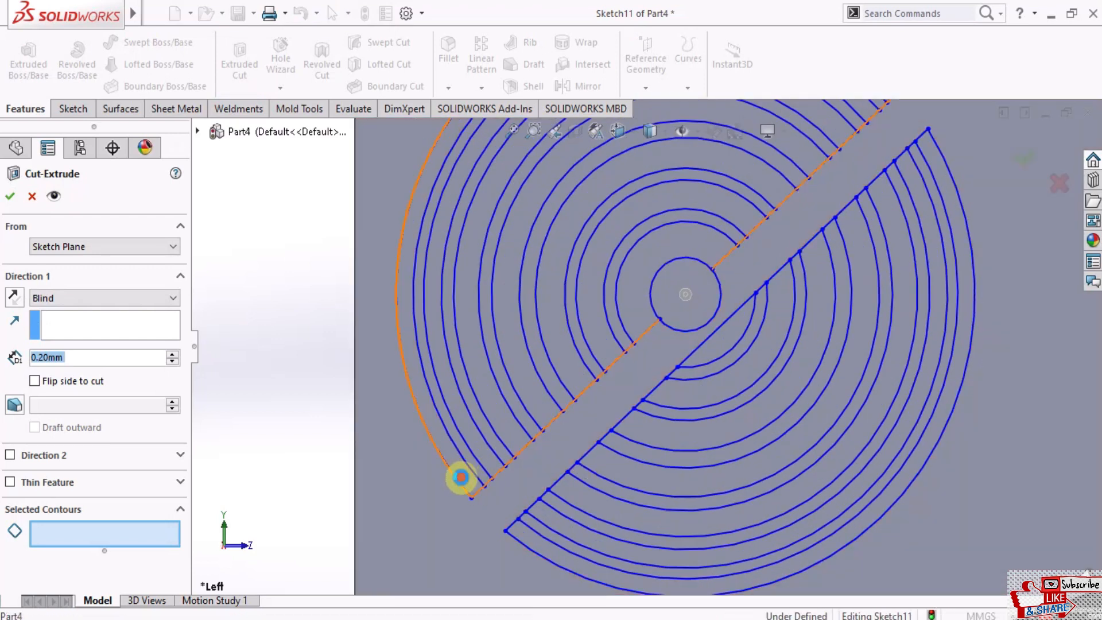
left_click(462, 477)
left_click(462, 477)
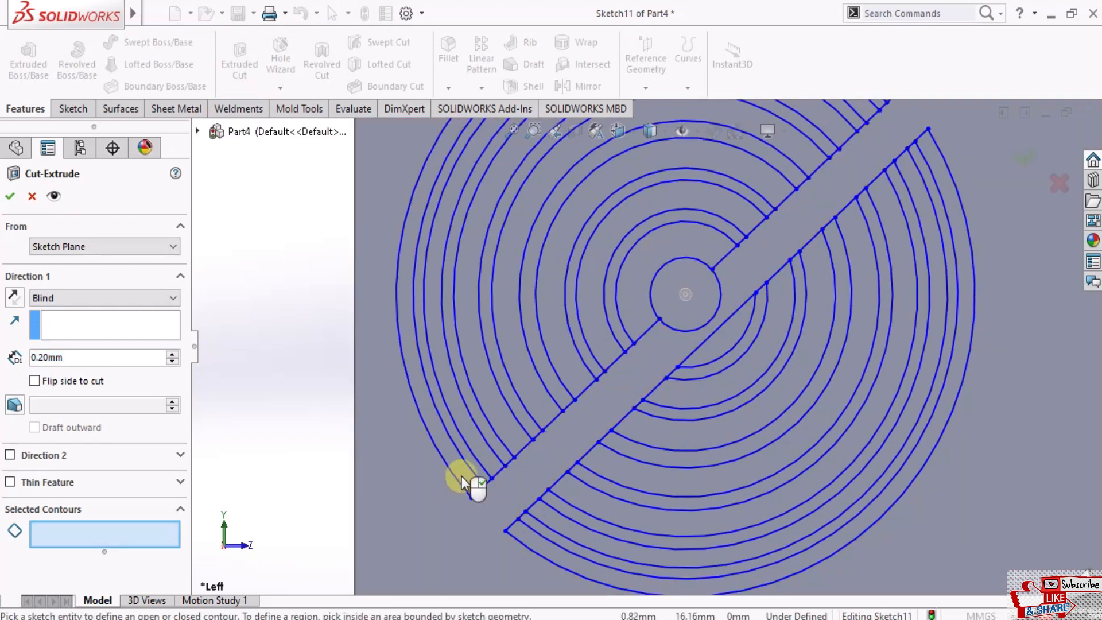
left_click(475, 474)
left_click(487, 459)
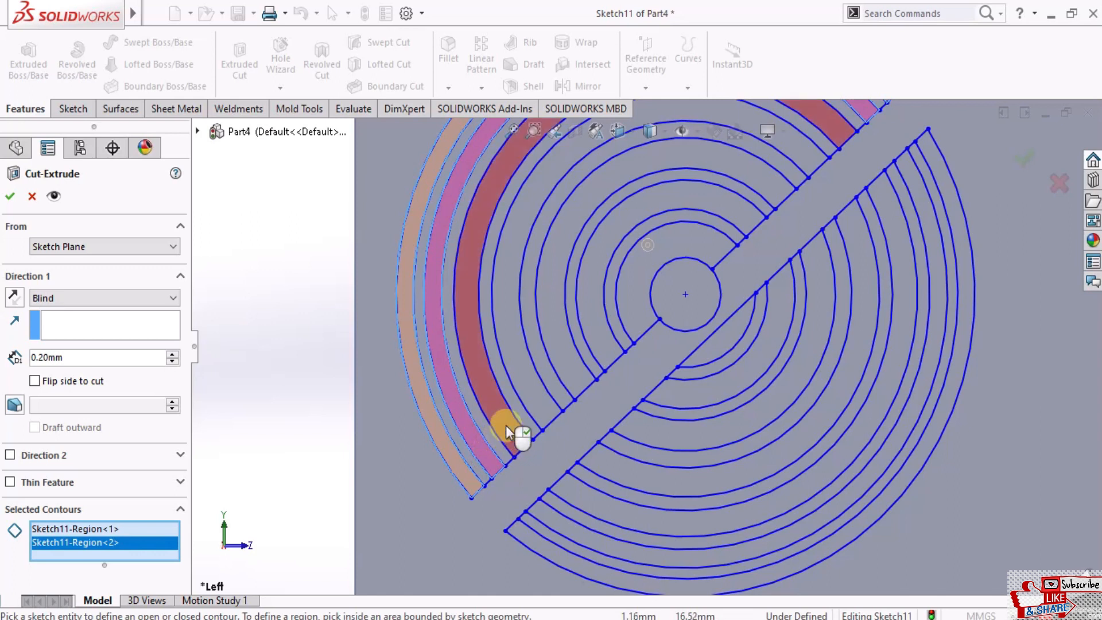
left_click(508, 424)
left_click(535, 400)
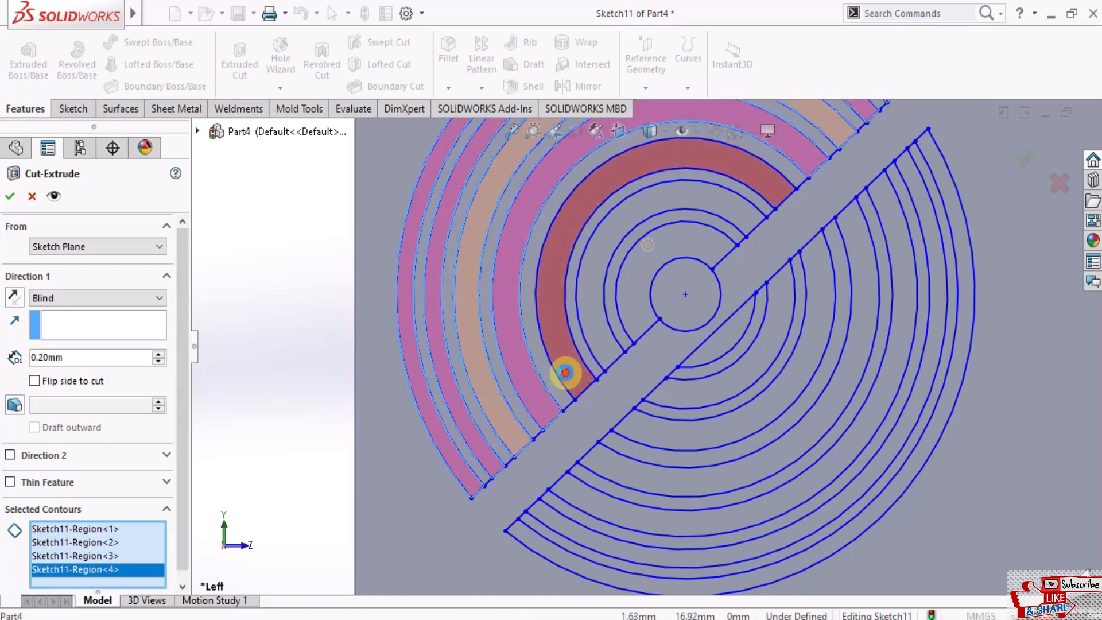
left_click(562, 372)
left_click(594, 337)
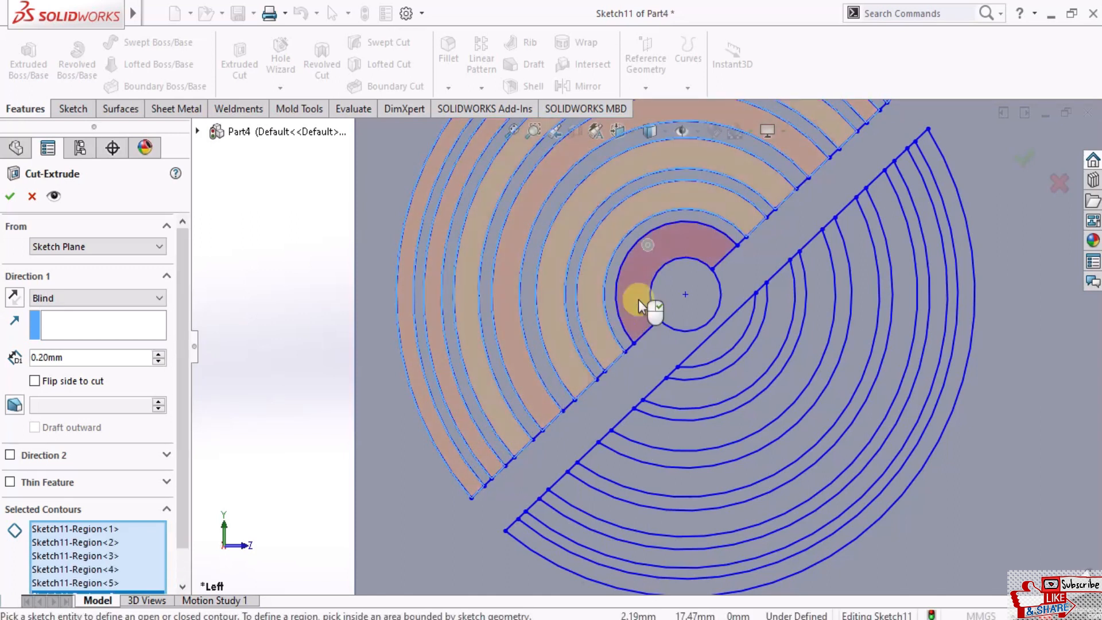
left_click(638, 300)
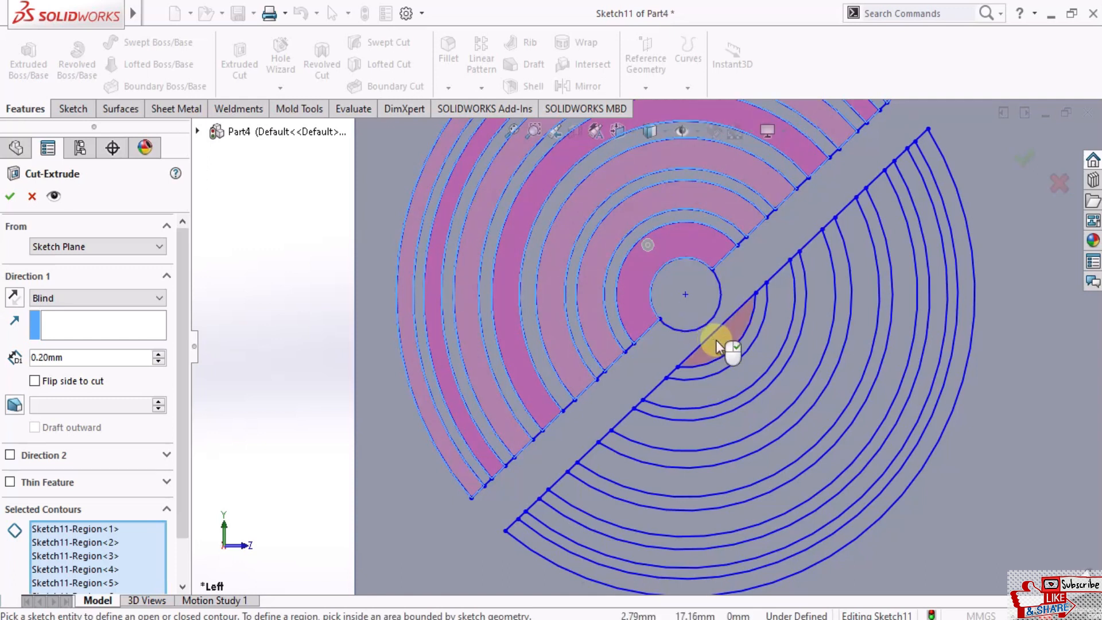
left_click(749, 373)
left_click(787, 382)
left_click(851, 422)
left_click(870, 434)
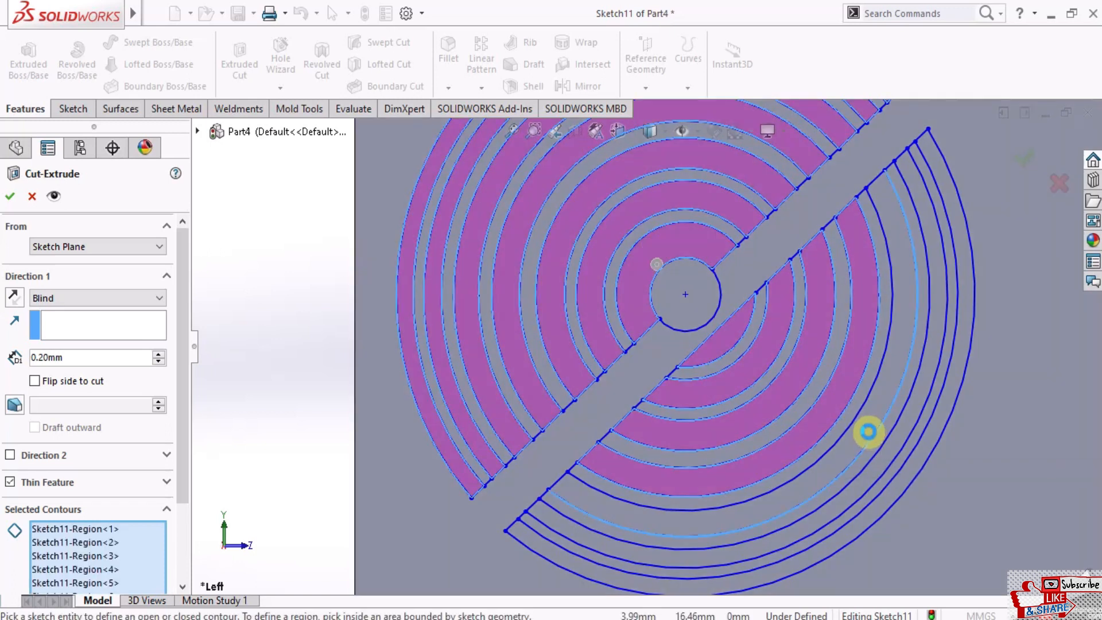
left_click(862, 429)
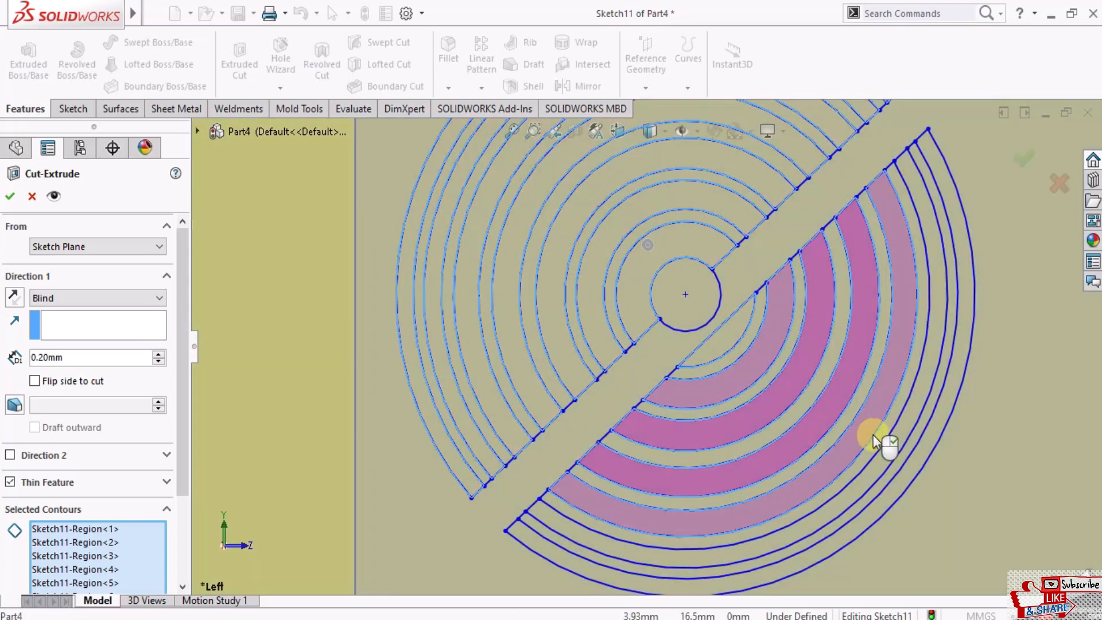
left_click(885, 450)
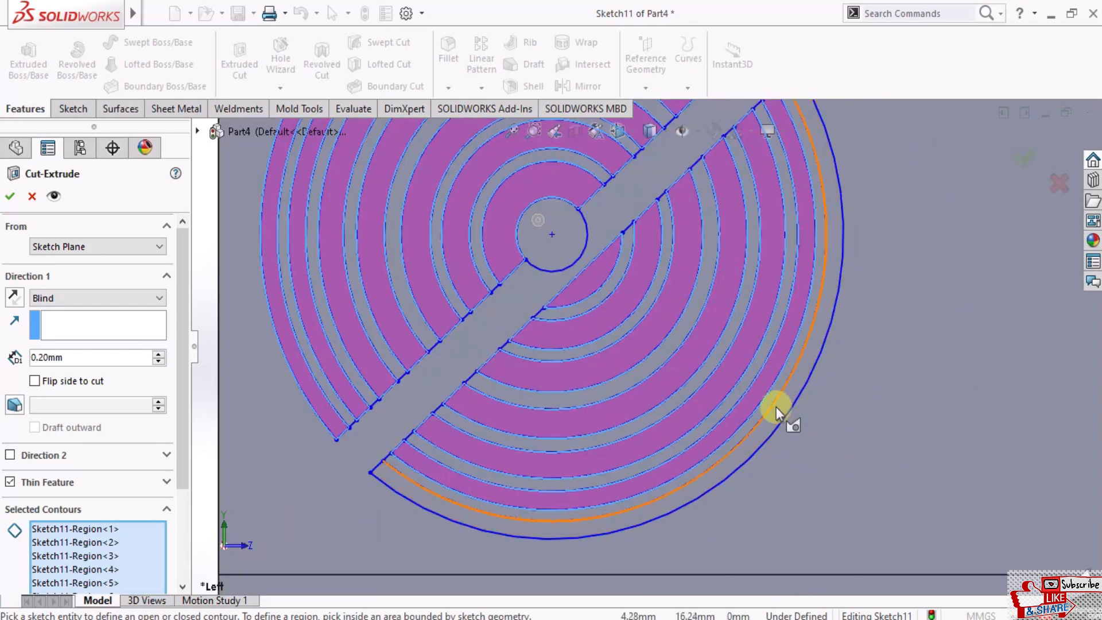
left_click(776, 407)
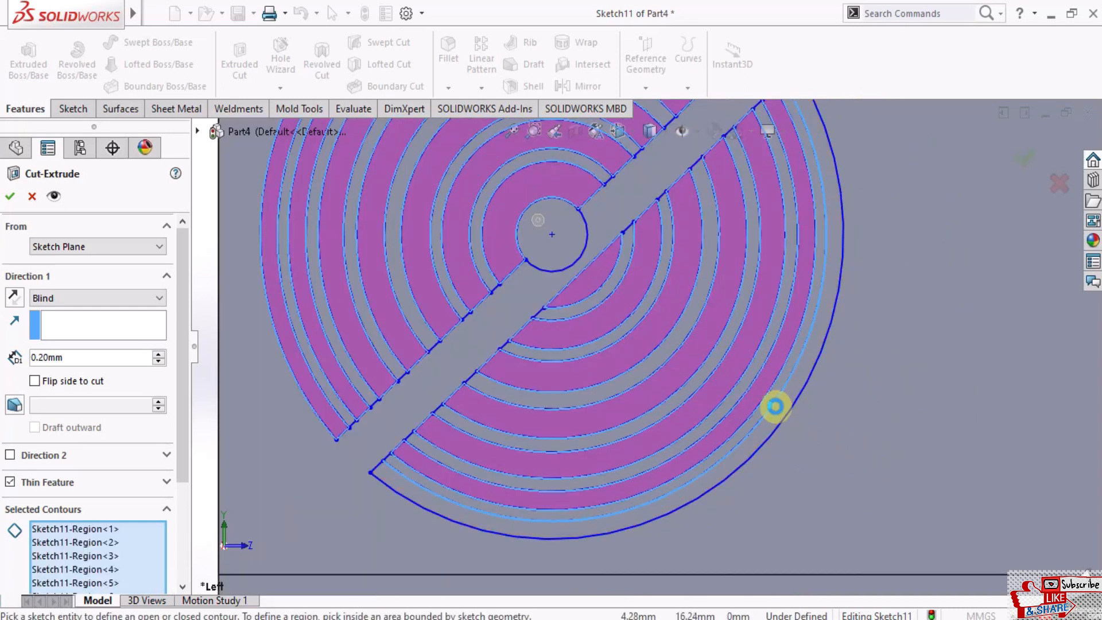
left_click(776, 406)
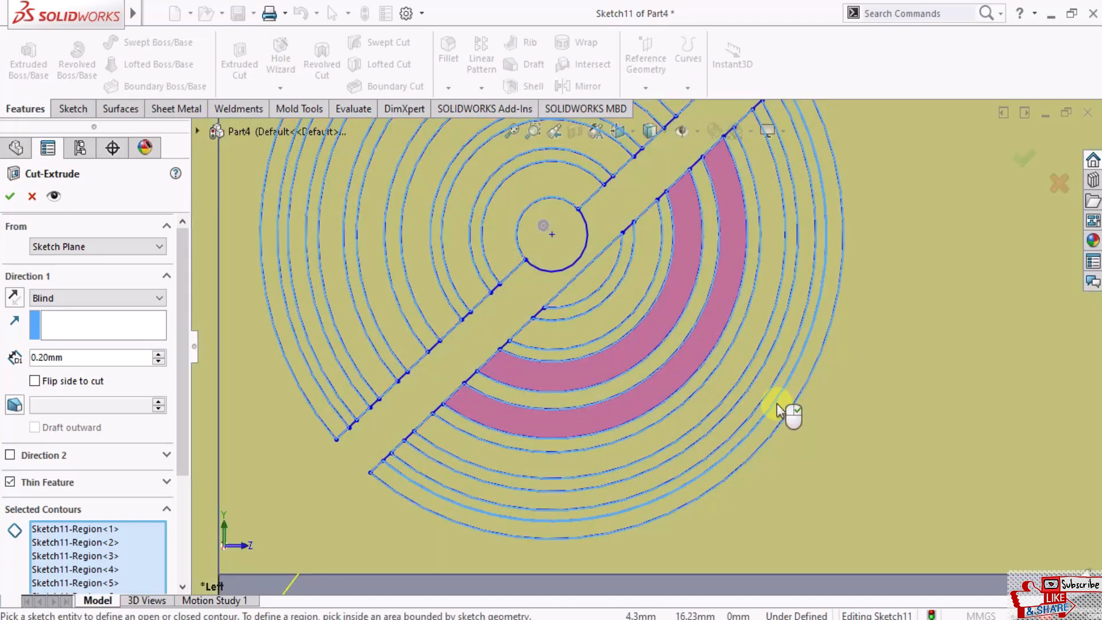
scroll(638, 342, "up", 4)
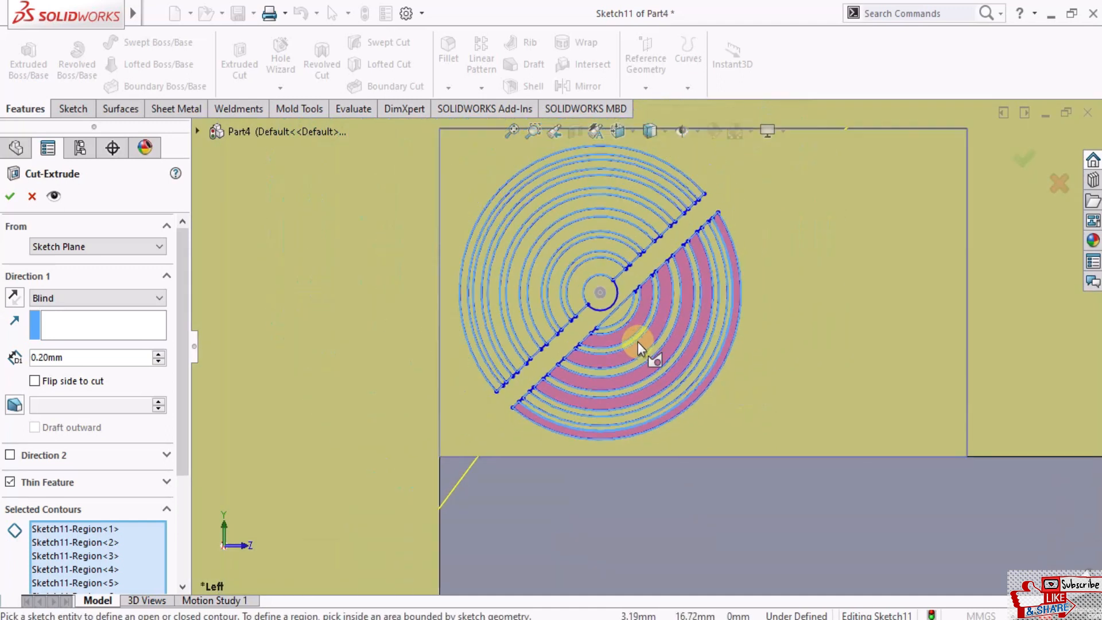
scroll(638, 342, "up", 6)
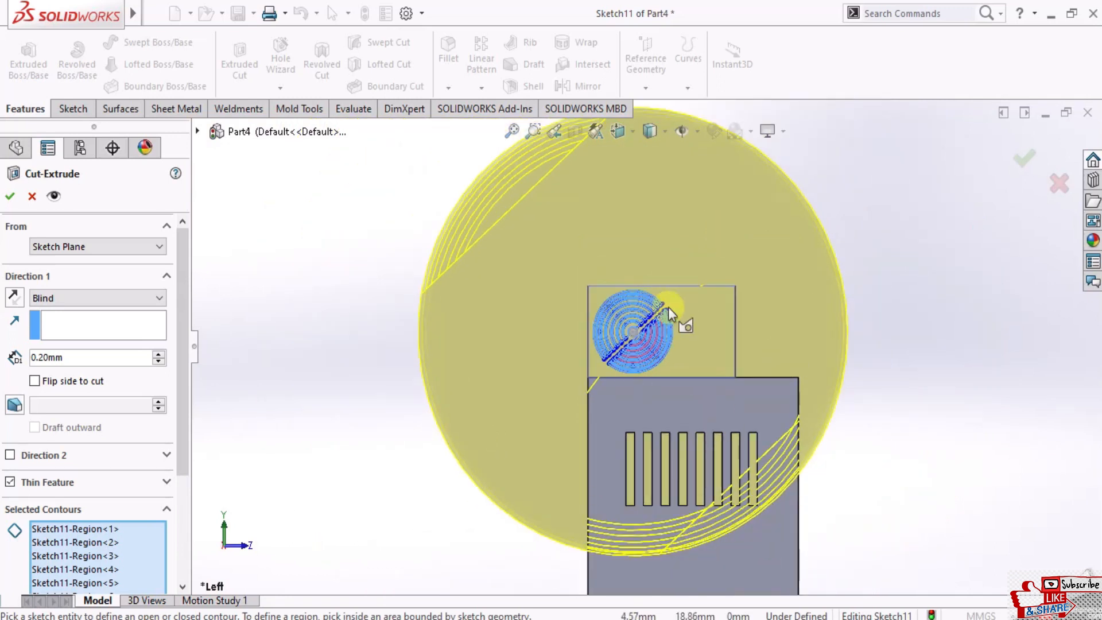
scroll(669, 312, "down", 10)
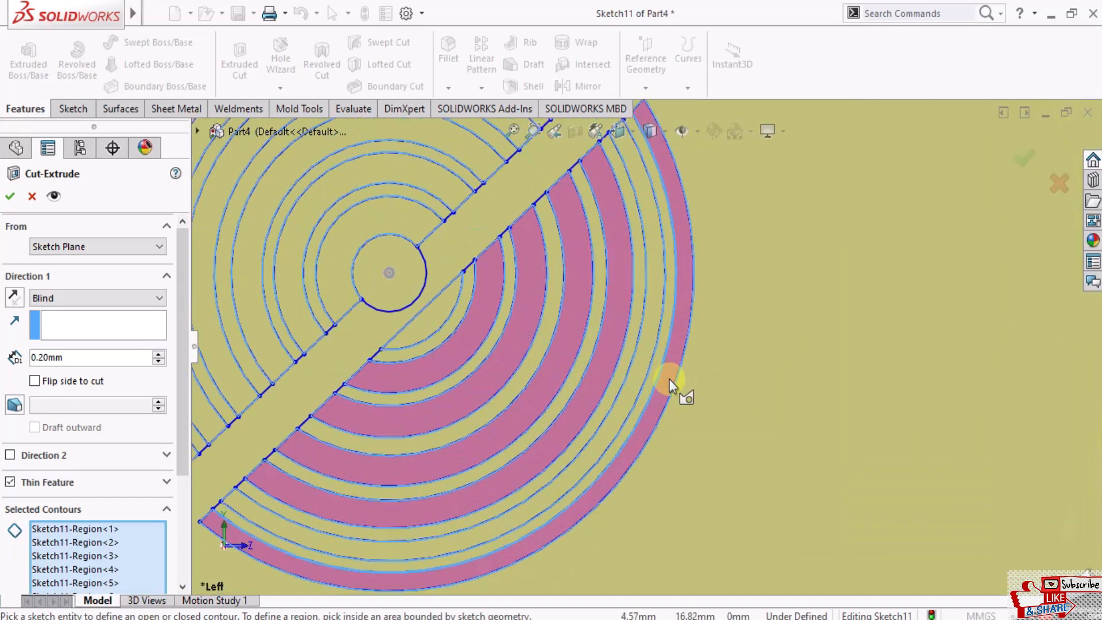
scroll(669, 379, "down", 3)
left_click(644, 360)
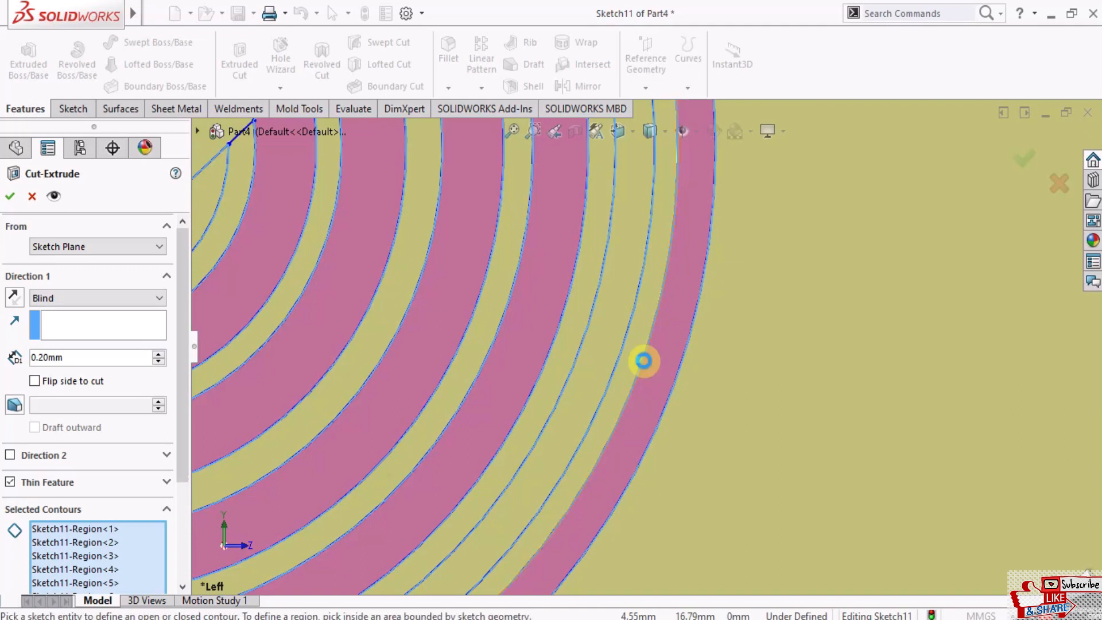
scroll(643, 360, "up", 6)
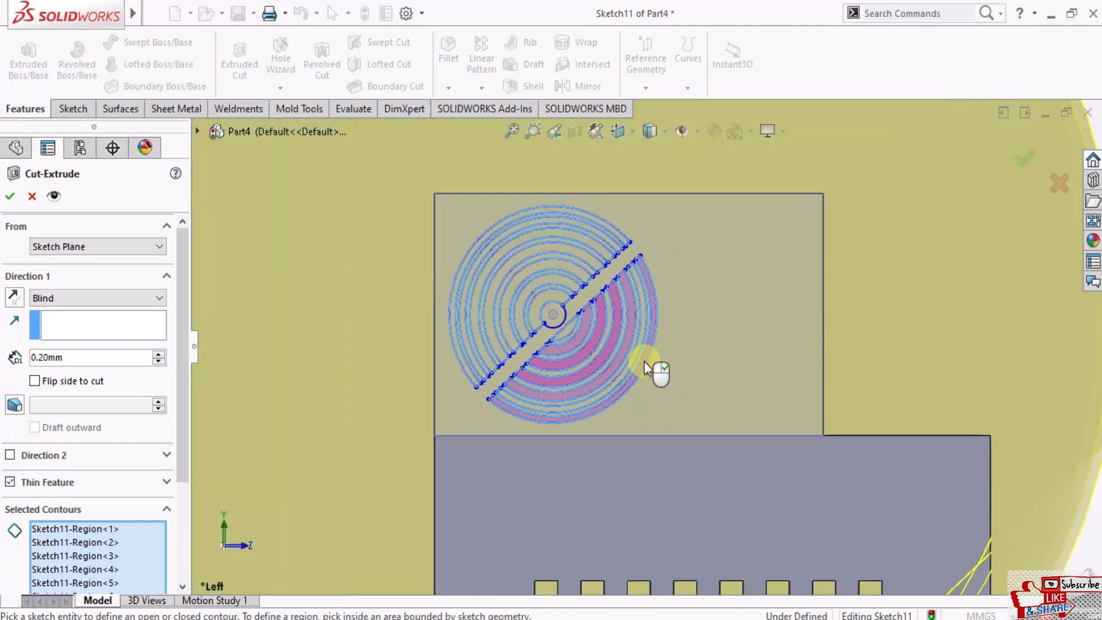
left_click_drag(184, 469, 171, 607)
left_click_drag(187, 476, 178, 598)
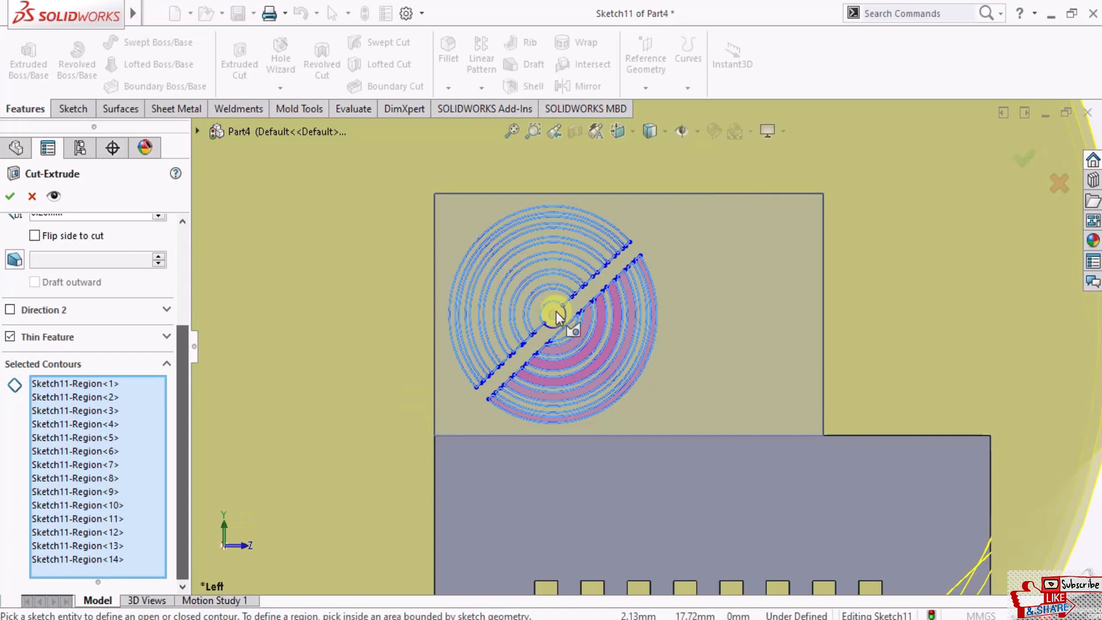
scroll(559, 317, "down", 3)
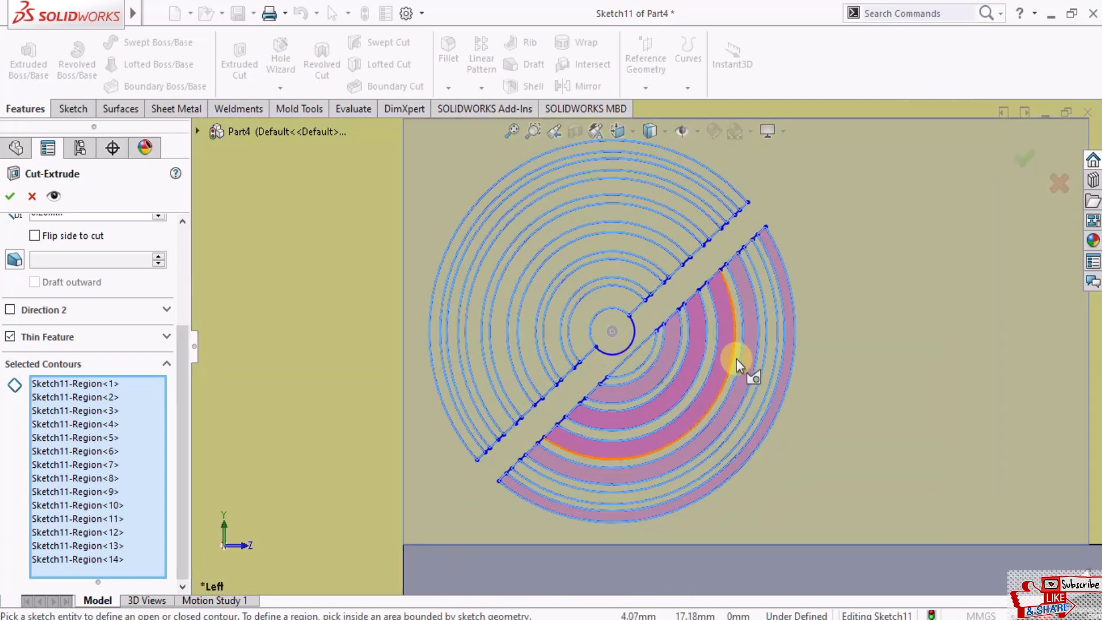
scroll(736, 359, "down", 5)
left_click(797, 325)
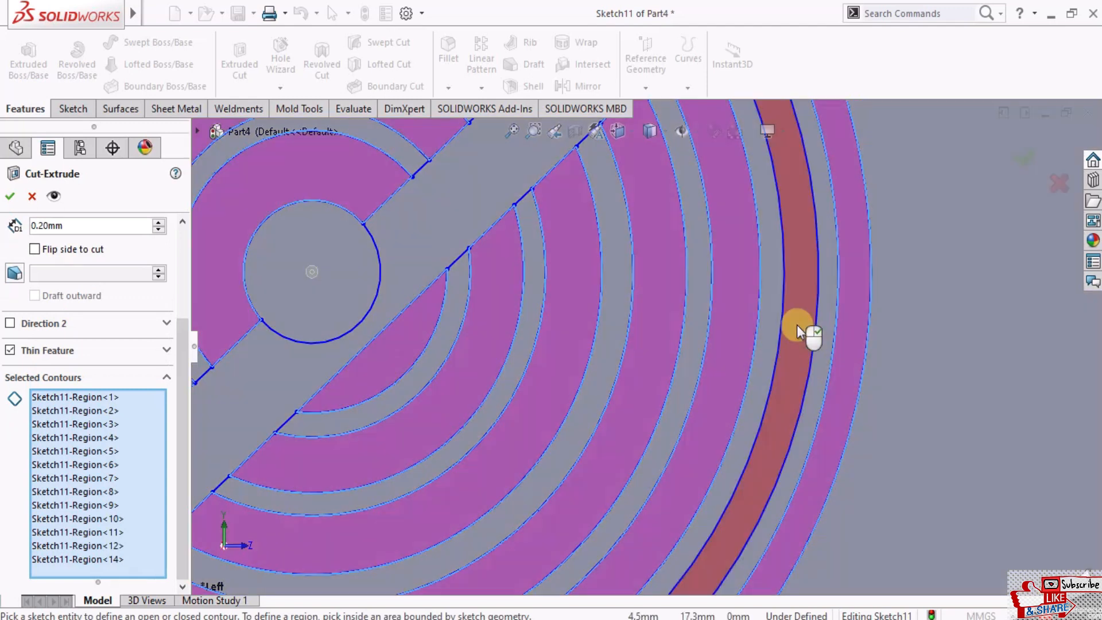
scroll(729, 329, "up", 8)
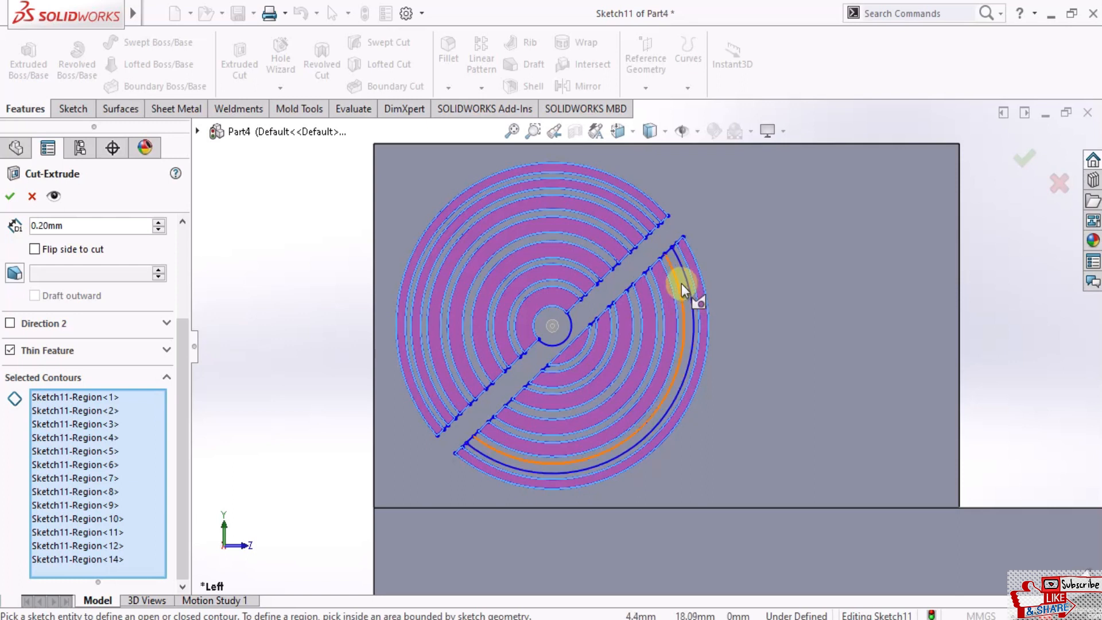
scroll(680, 283, "down", 5)
left_click(648, 282)
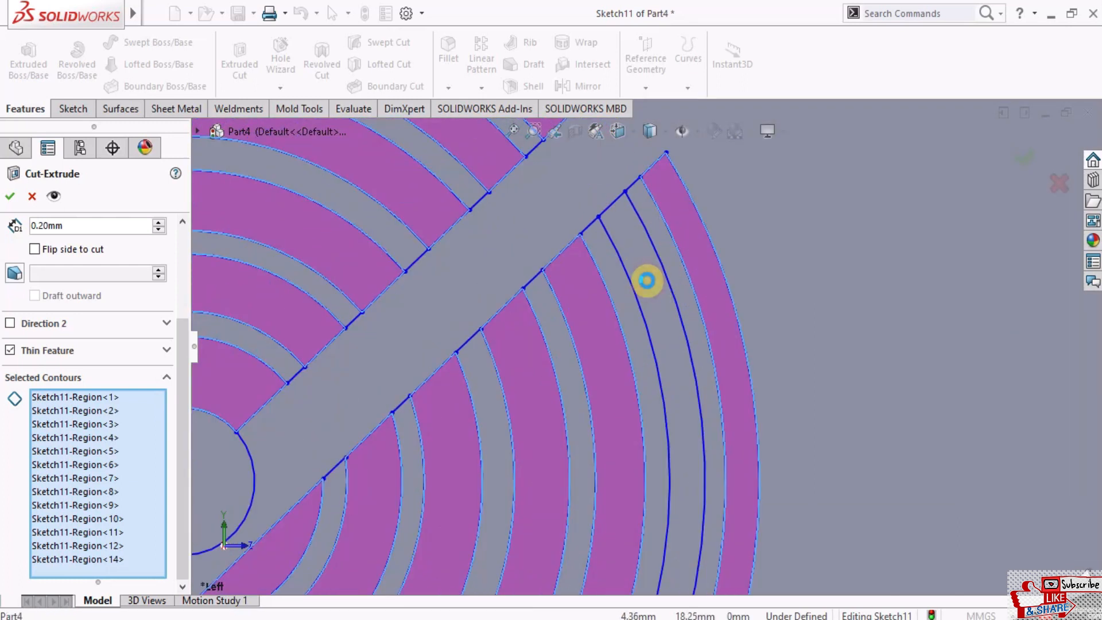
left_click(648, 282)
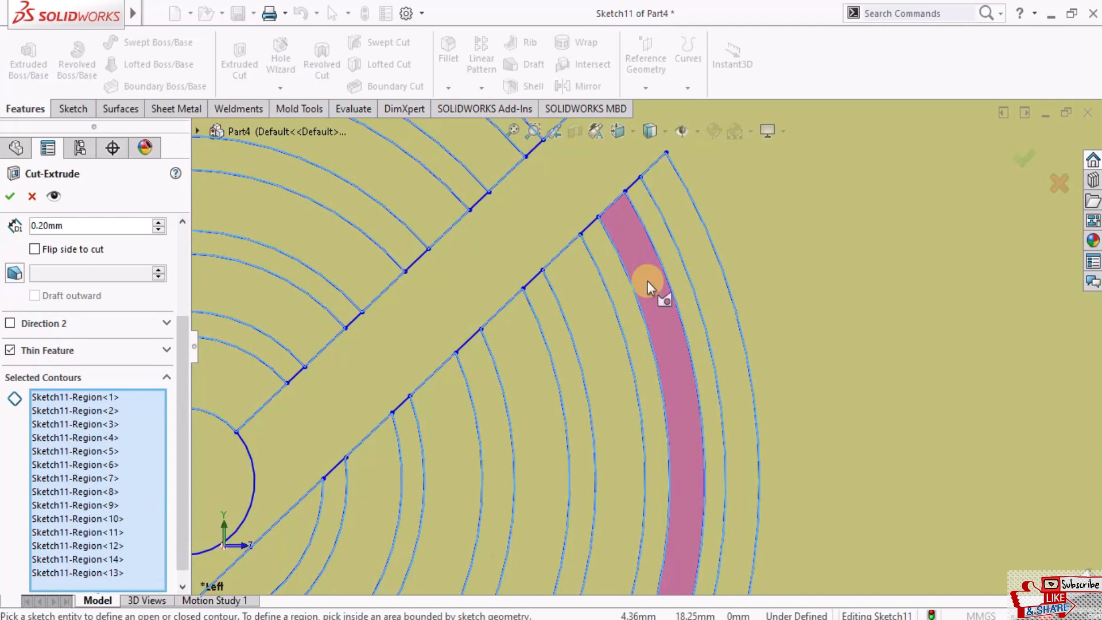
scroll(647, 280, "up", 5)
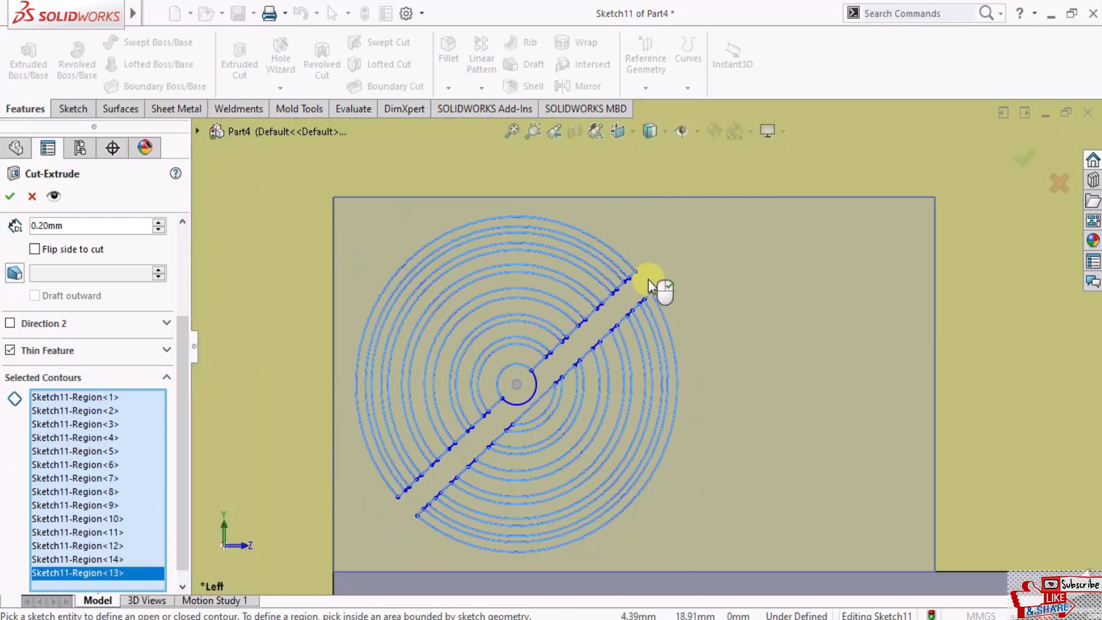
scroll(649, 277, "up", 3)
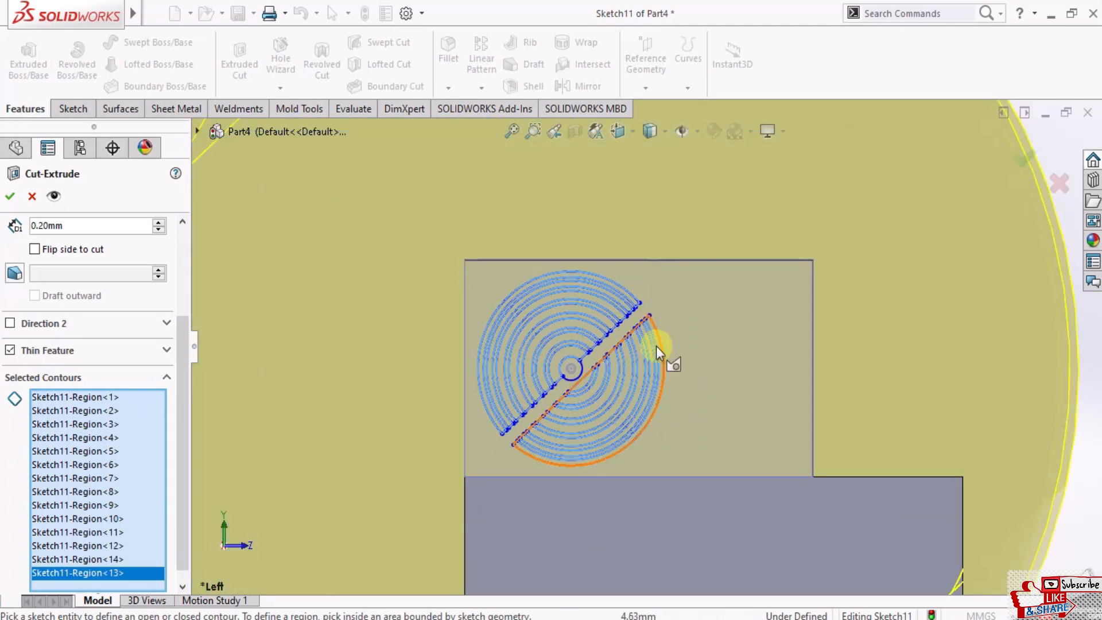
scroll(656, 346, "down", 6)
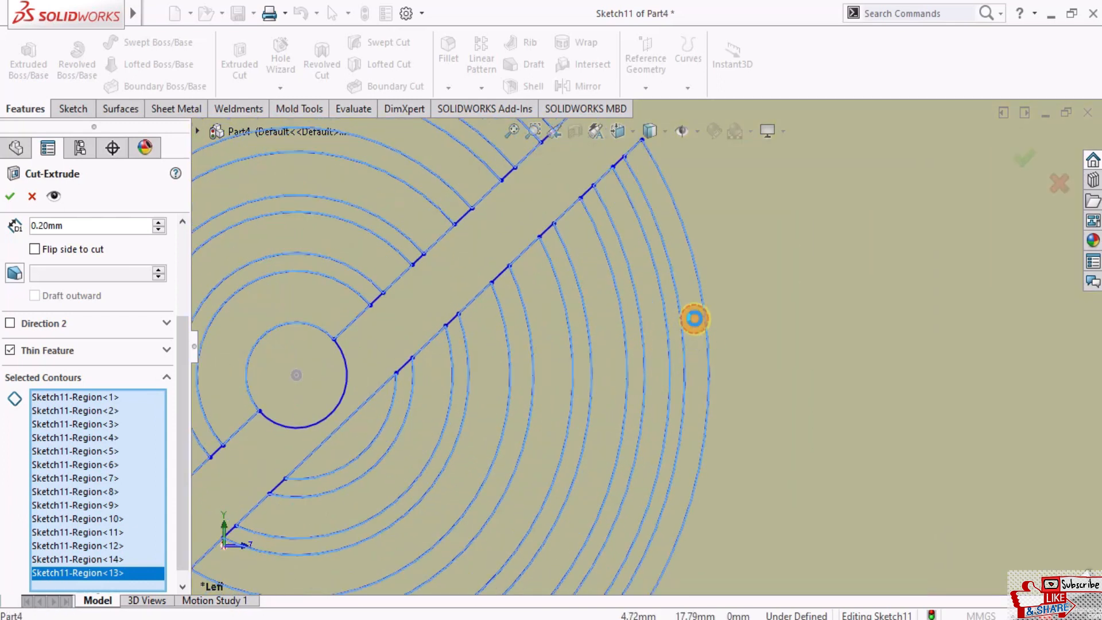
left_click(695, 319)
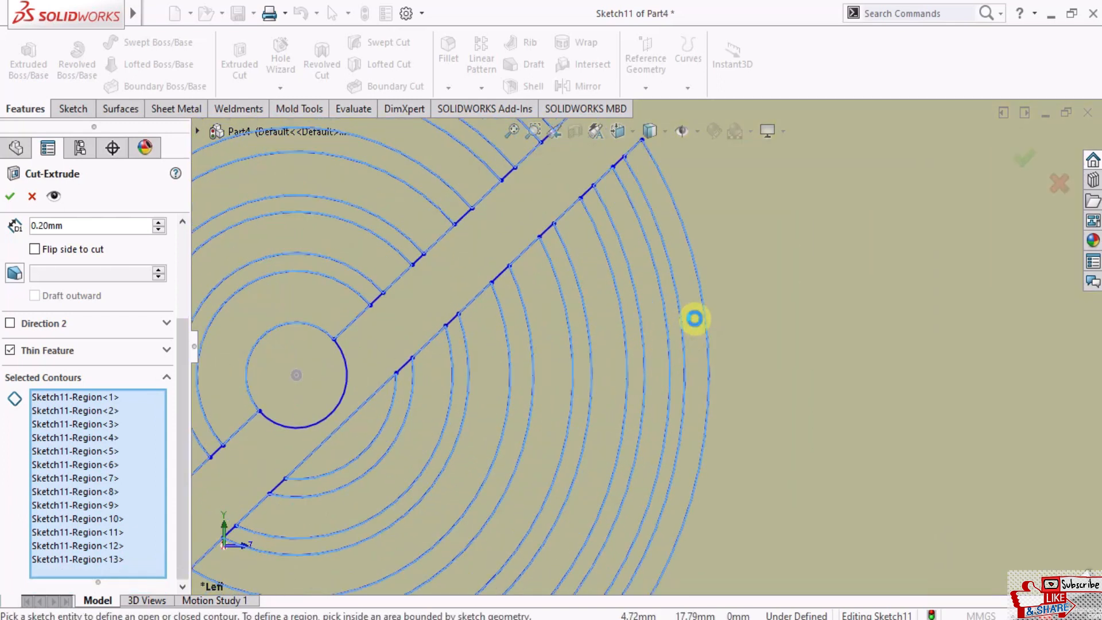
scroll(621, 439, "up", 5)
scroll(622, 439, "down", 3)
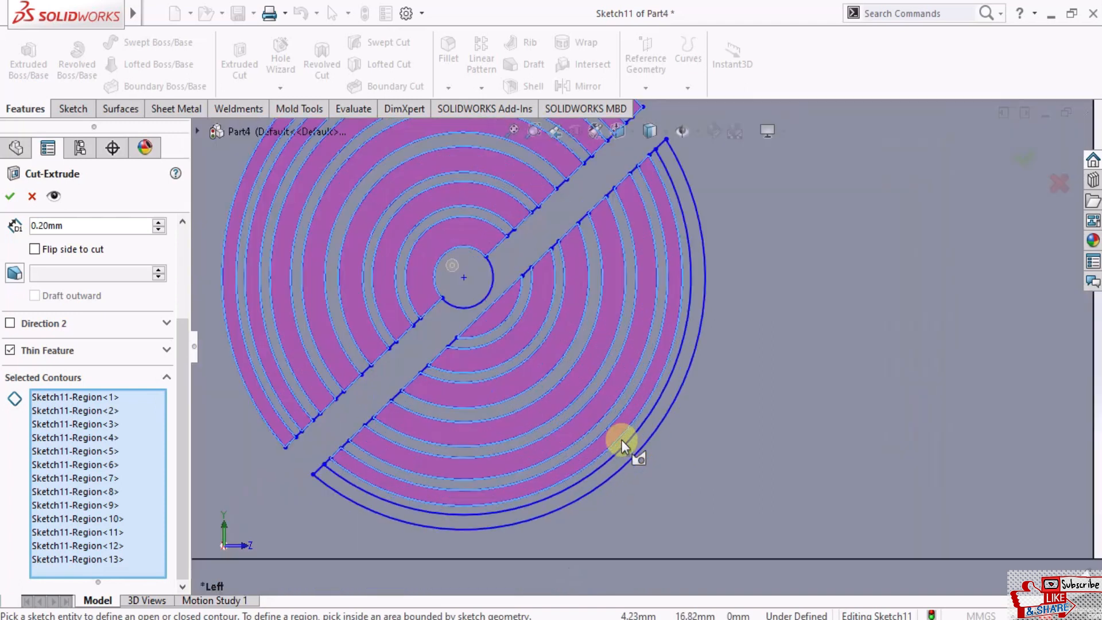
scroll(621, 439, "down", 1)
left_click(629, 441)
left_click(629, 441)
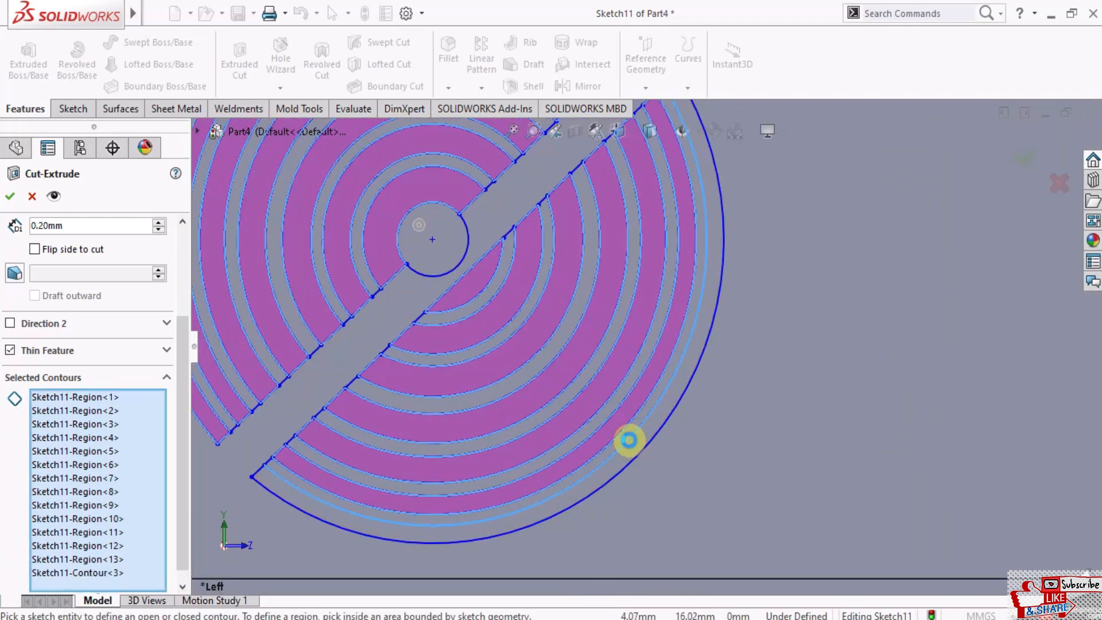
left_click(629, 440)
left_click(629, 441)
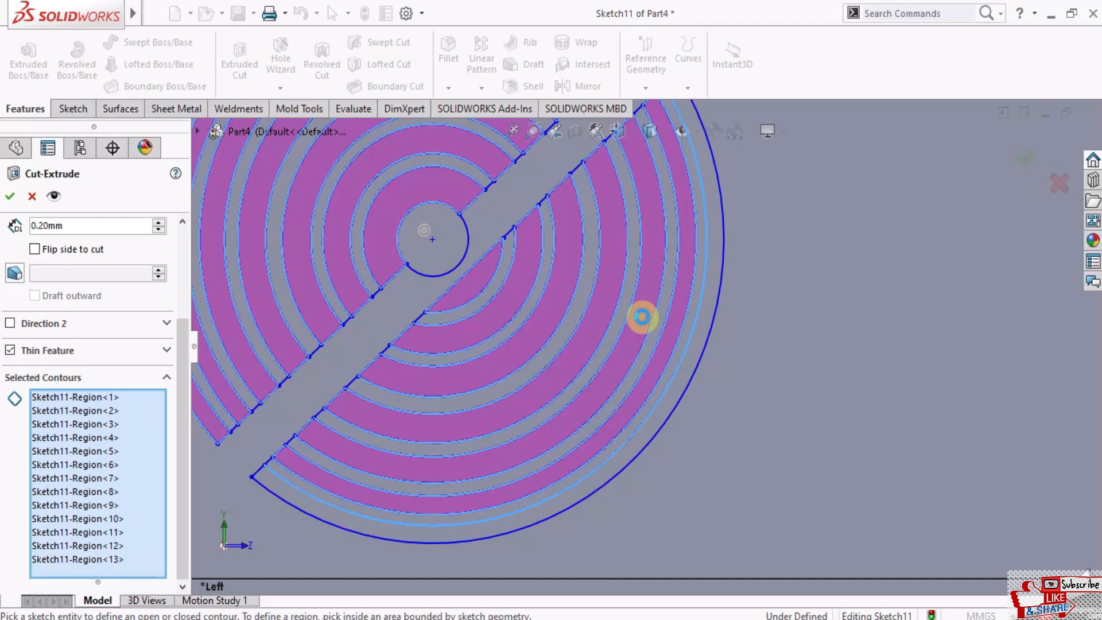
left_click(683, 374)
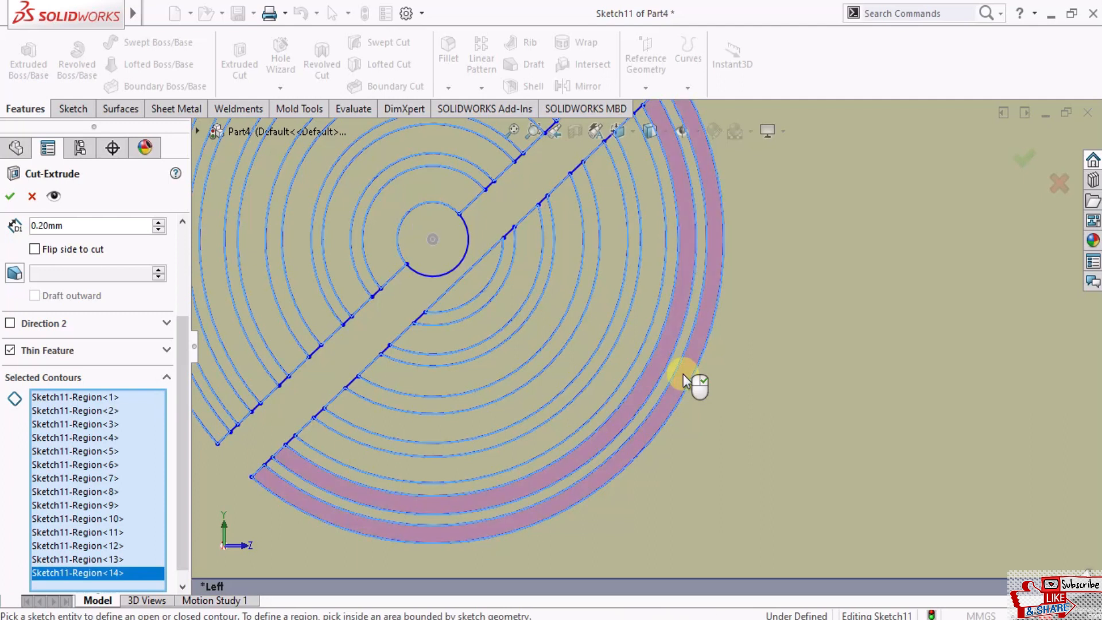
scroll(723, 312, "up", 10)
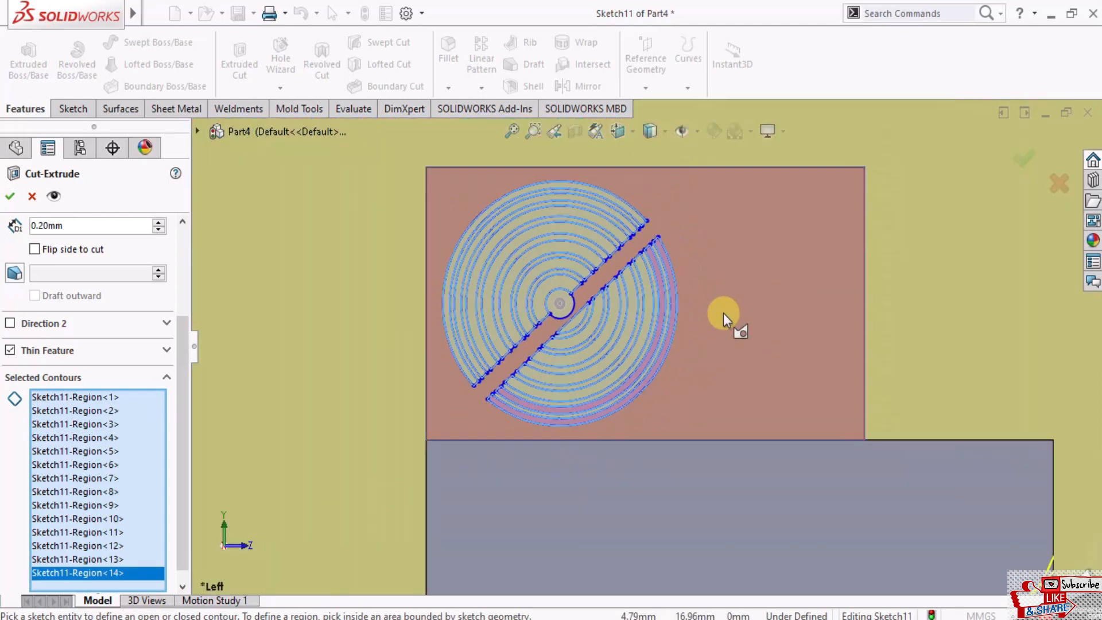
key("Escape")
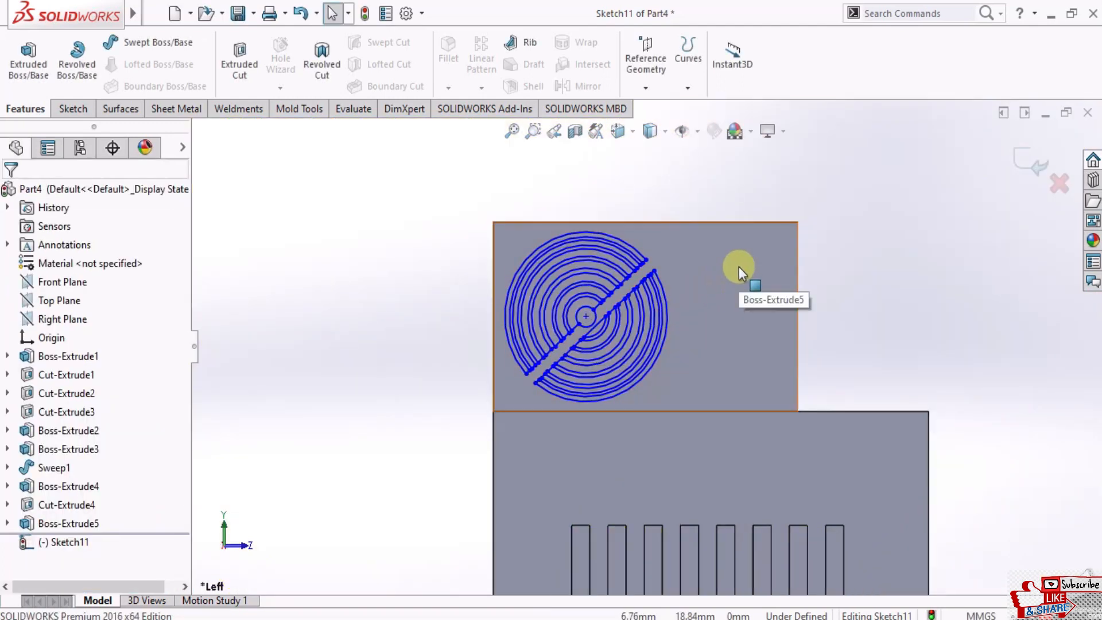
Start an extruded cut from the ring sketch and select its wider bands plus the innermost segment in the lower-right half
left_click(239, 57)
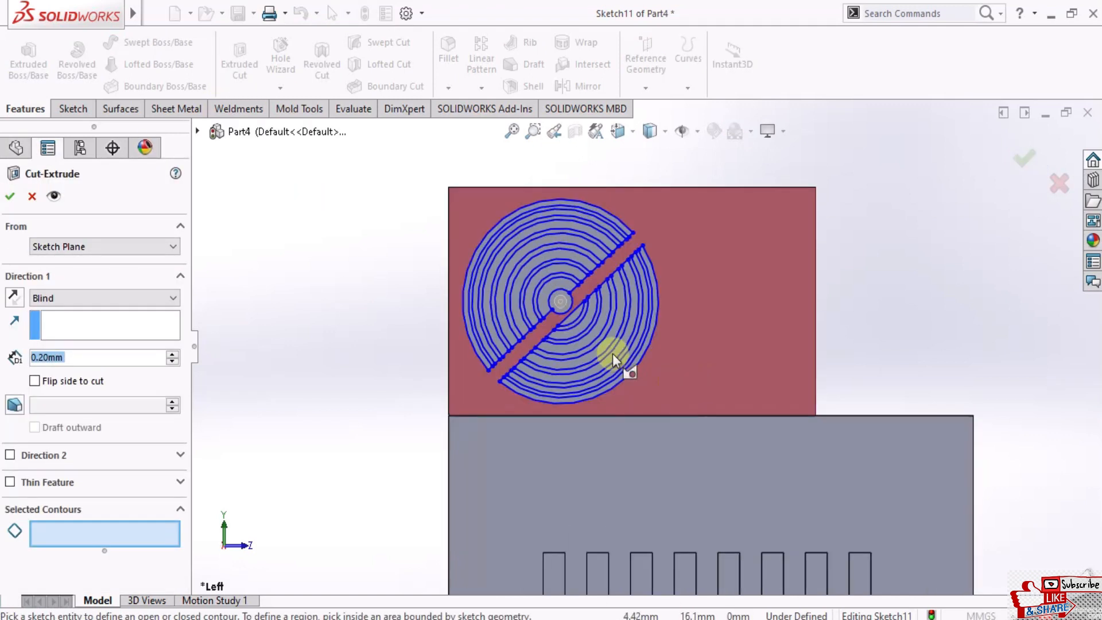
scroll(611, 354, "down", 8)
left_click(587, 352)
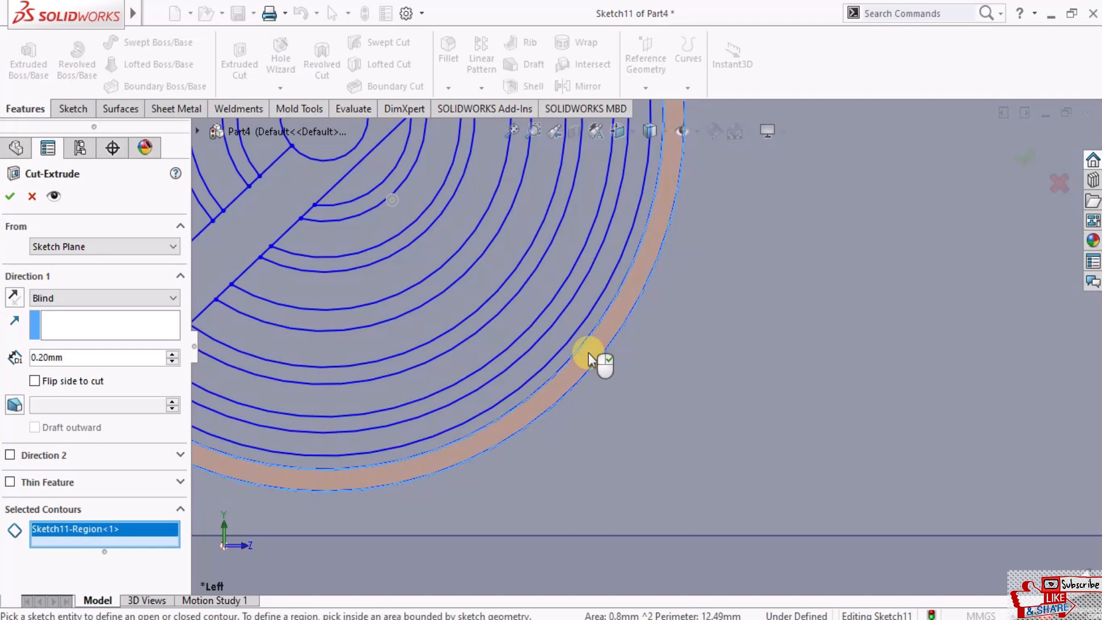
left_click(560, 327)
left_click(525, 298)
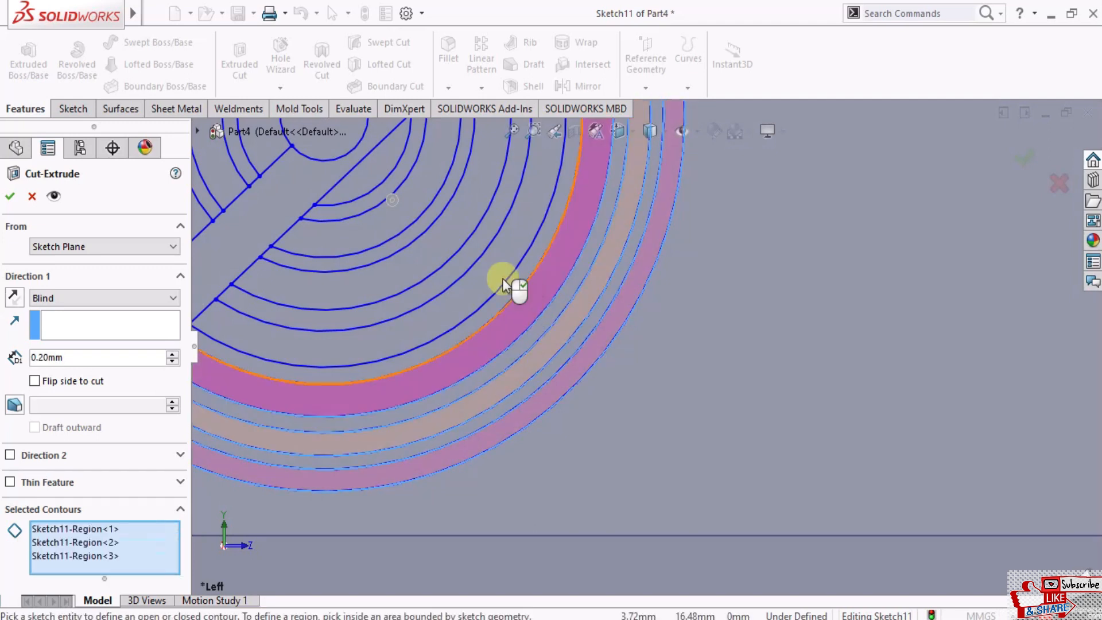
left_click(485, 270)
left_click(442, 240)
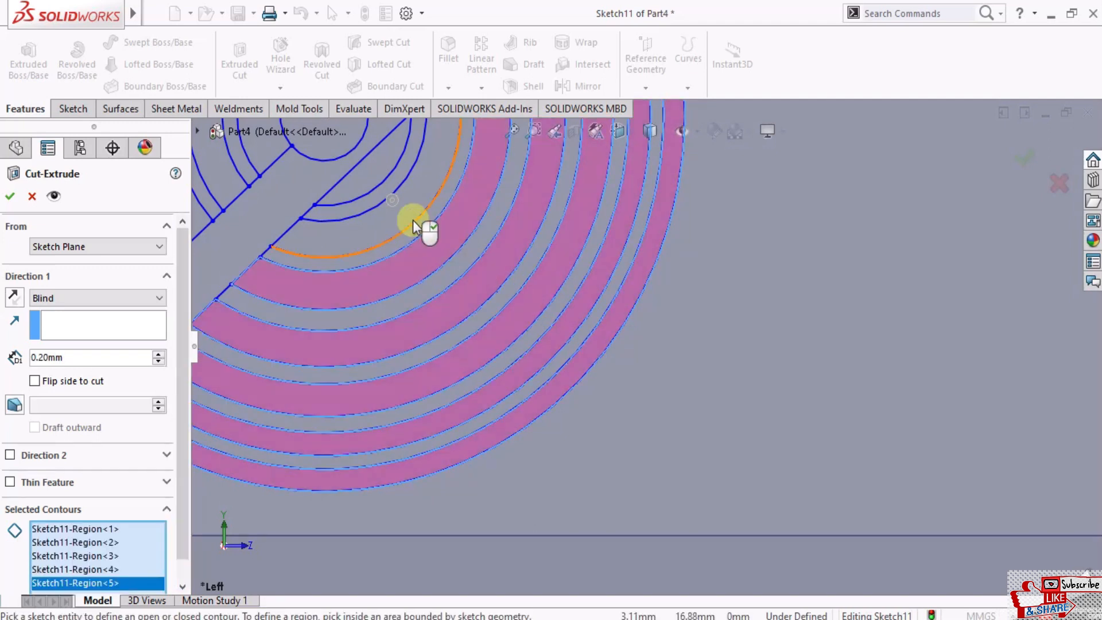
left_click(407, 211)
scroll(425, 218, "up", 3)
scroll(429, 219, "up", 5)
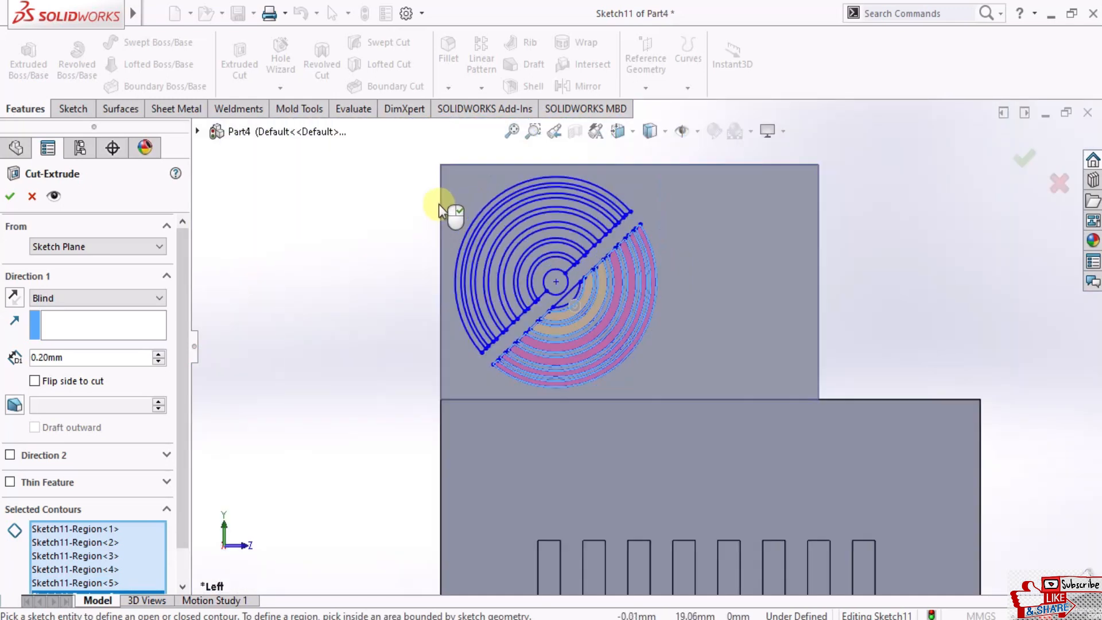
scroll(626, 282, "down", 3)
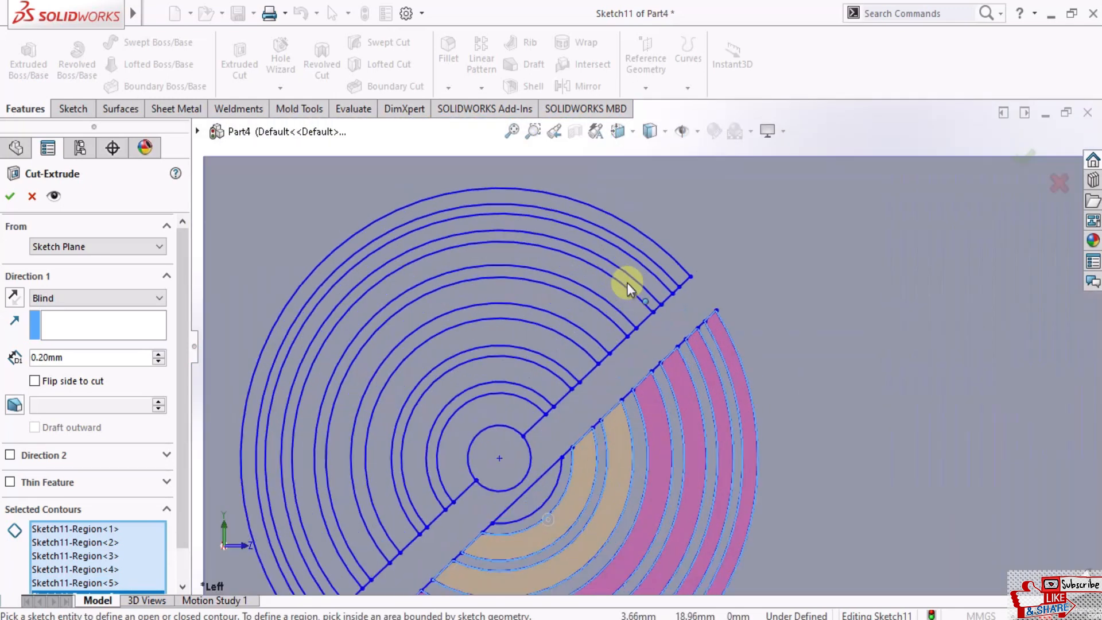
scroll(562, 383, "down", 3)
scroll(516, 440, "up", 2)
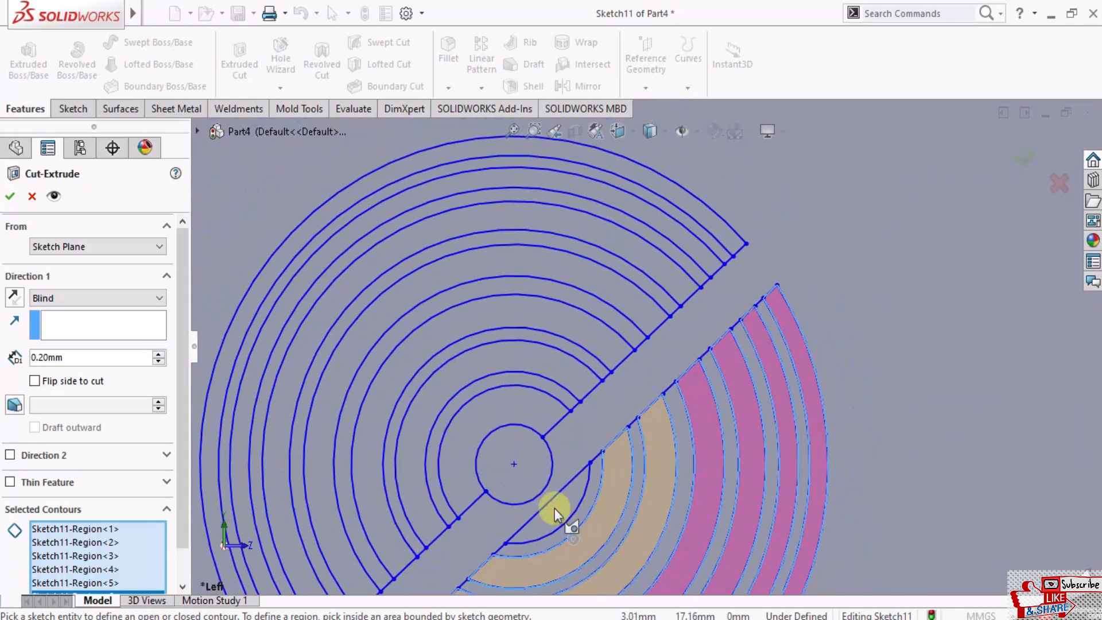
scroll(554, 508, "down", 4)
left_click(584, 482)
Select the wider ring bands of the upper-left half, leaving the central circle out, and complete the 0.20 mm blind cut
left_click(531, 297)
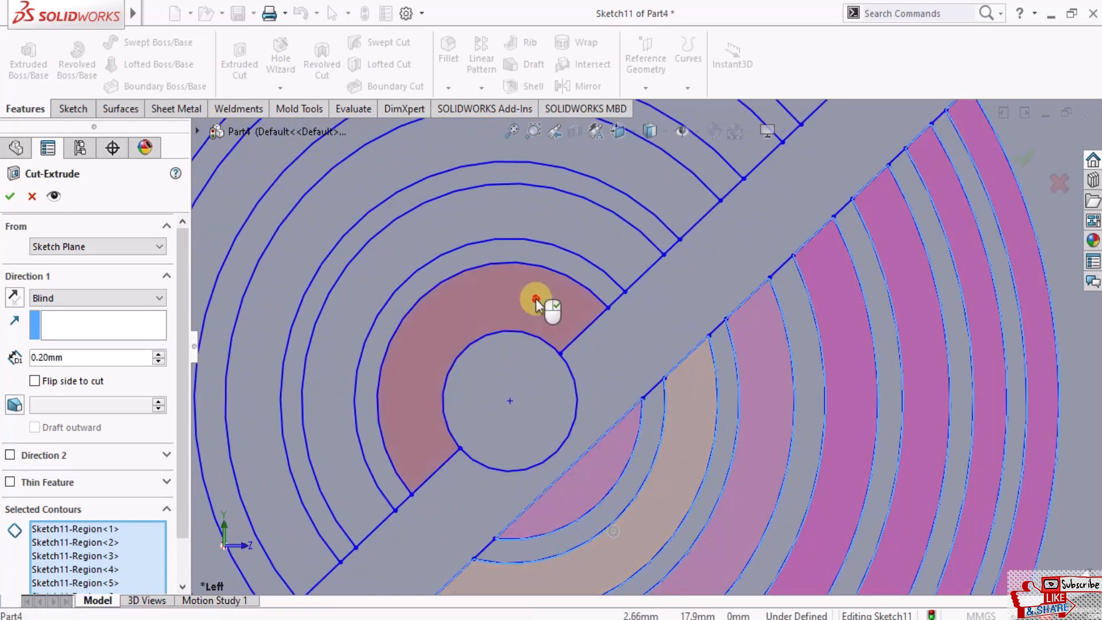
left_click(592, 235)
left_click(658, 195)
scroll(658, 195, "up", 1)
scroll(658, 195, "up", 2)
scroll(660, 195, "down", 2)
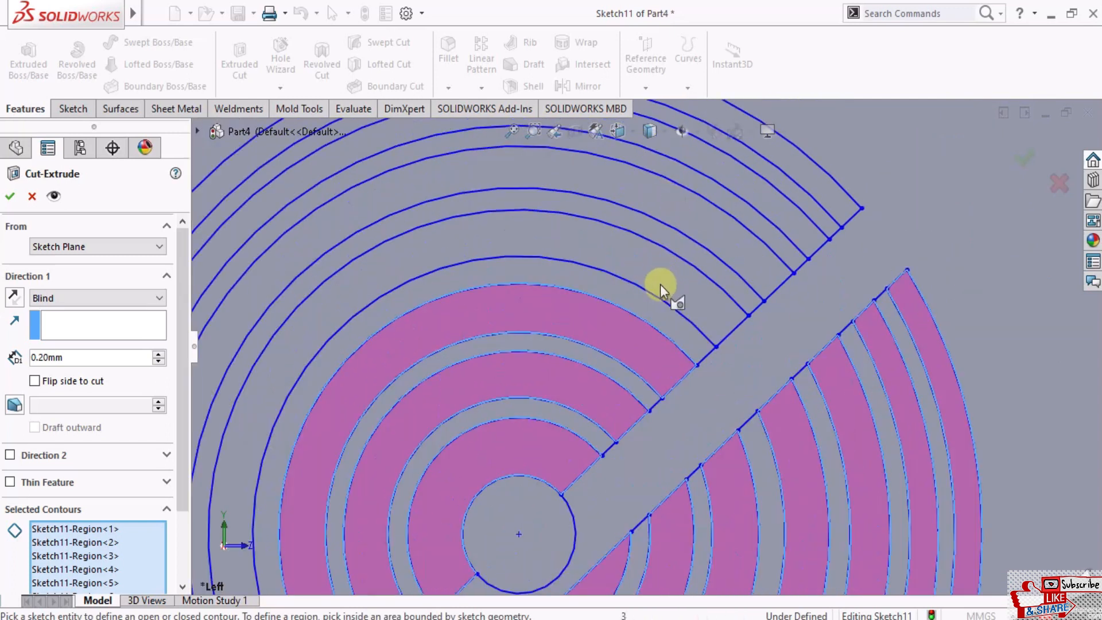
left_click(660, 286)
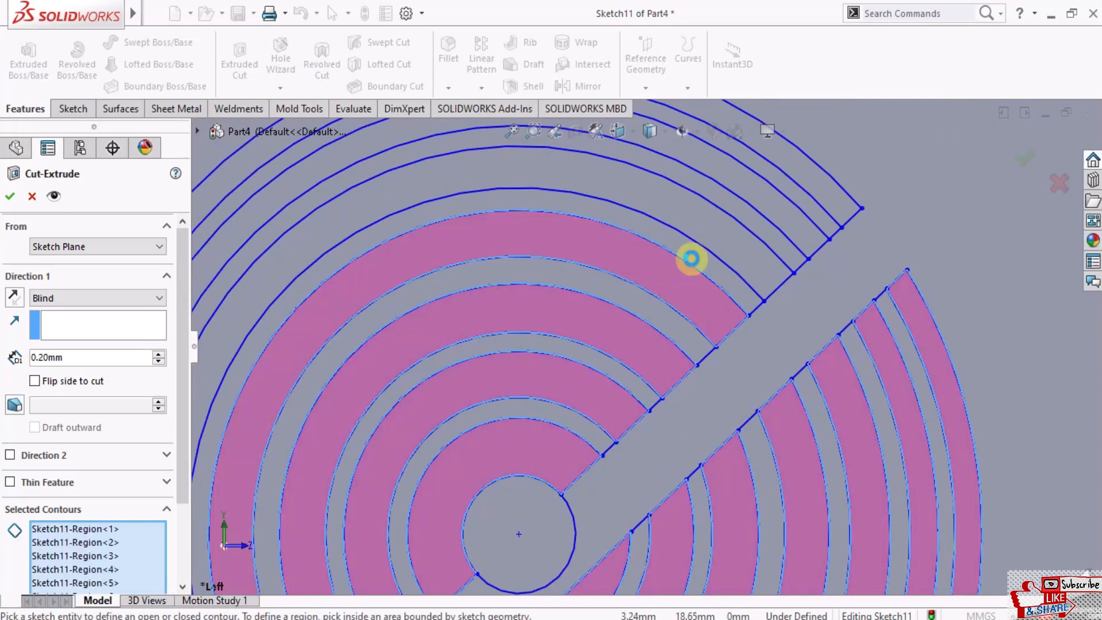
left_click(717, 234)
left_click(780, 205)
left_click(810, 182)
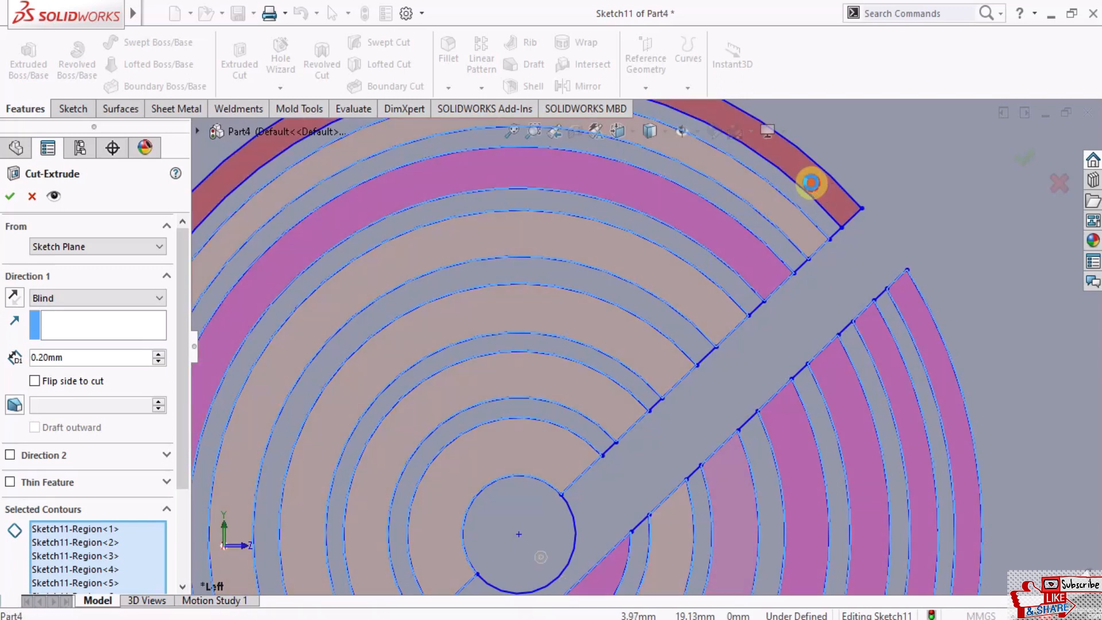
scroll(745, 307, "up", 6)
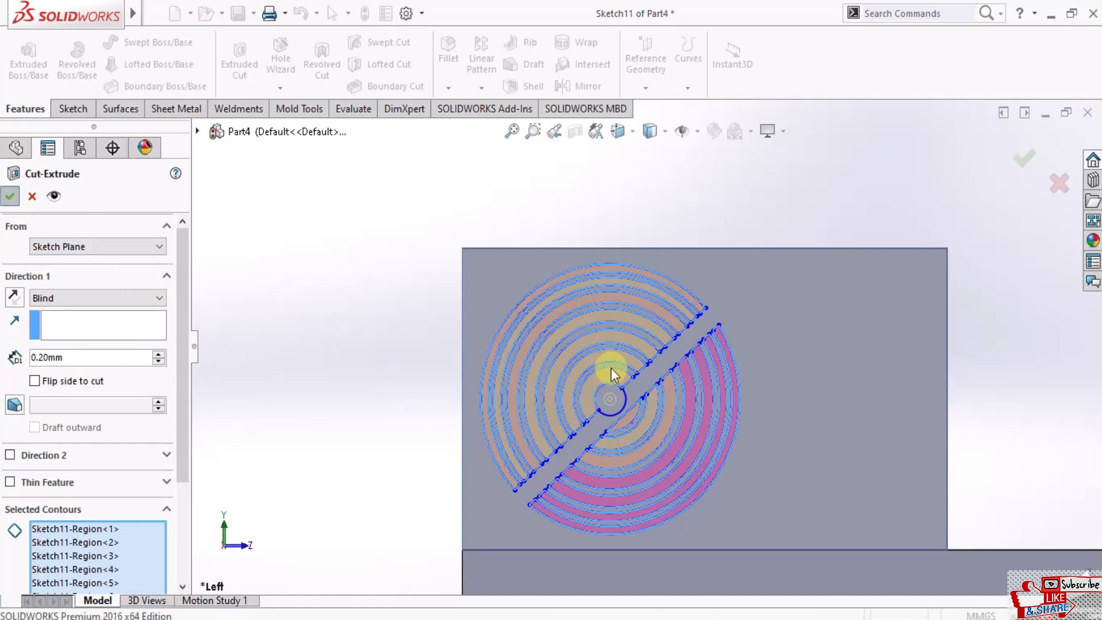
key("Return")
Examine the ring grille cut in the cover up close and from several angles
middle_click_drag(645, 370, 664, 401)
scroll(619, 453, "down", 3)
scroll(620, 453, "up", 3)
middle_click_drag(602, 455, 645, 455)
scroll(528, 425, "down", 4)
middle_click_drag(528, 425, 516, 369)
scroll(517, 369, "up", 4)
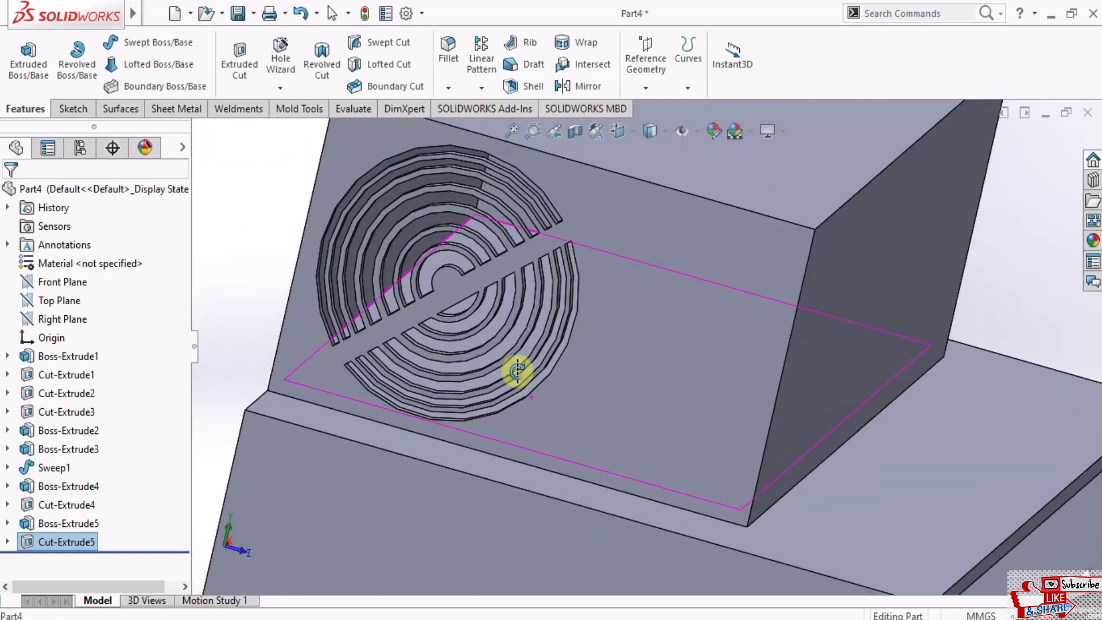
scroll(767, 275, "down", 1)
middle_click_drag(767, 275, 648, 277)
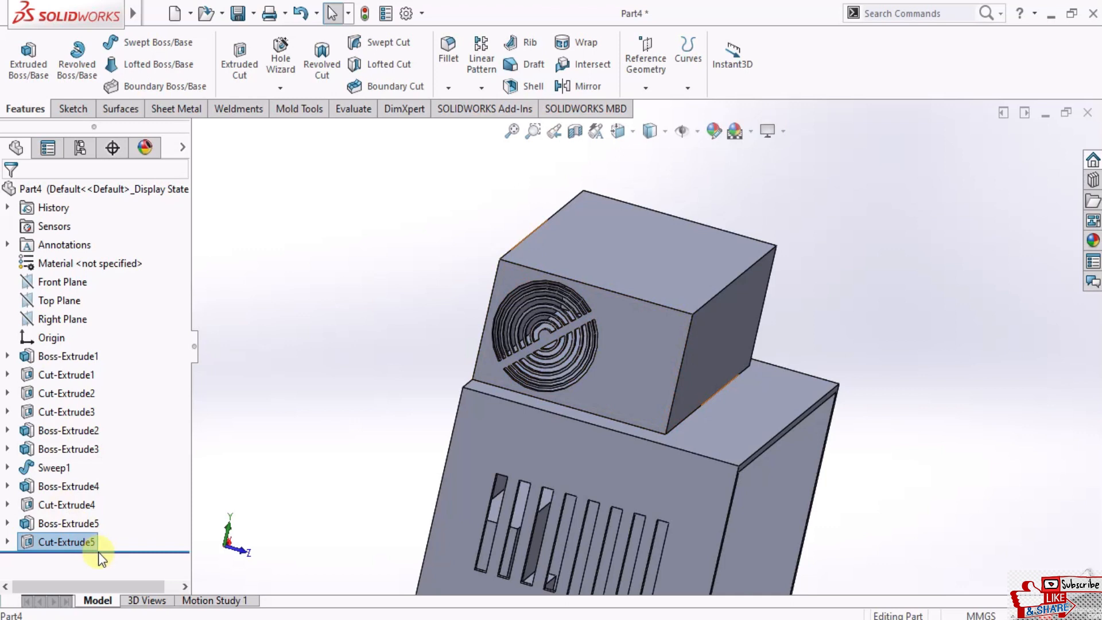
Roll the feature history back to just before the end cover's extrusion, Boss-Extrude5
left_click_drag(113, 552, 122, 536)
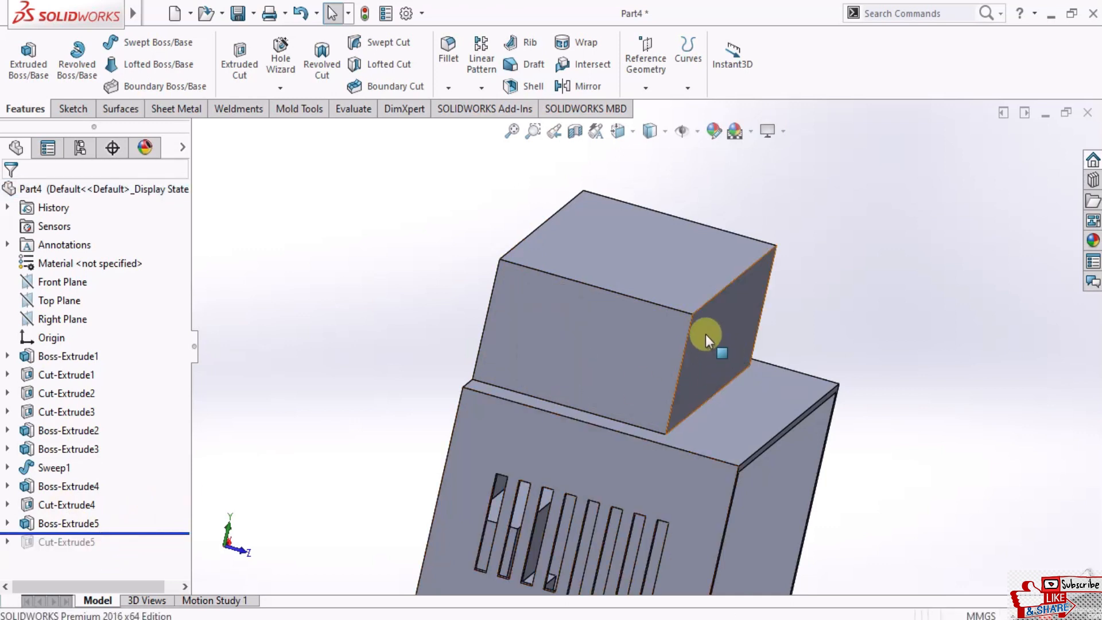
left_click_drag(133, 535, 134, 558)
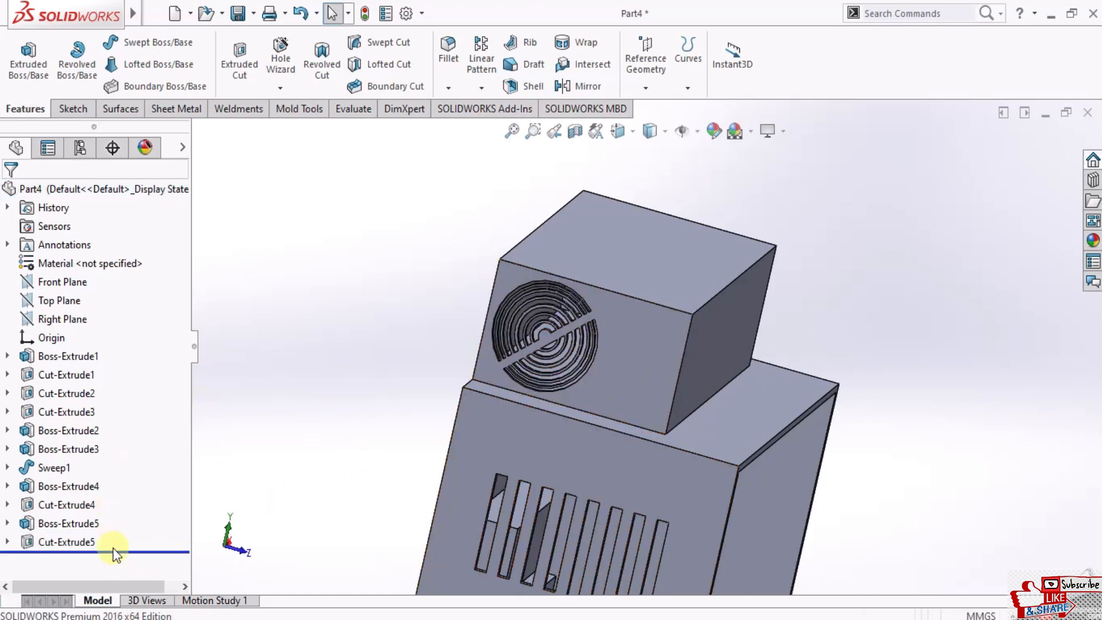
left_click_drag(119, 549, 126, 526)
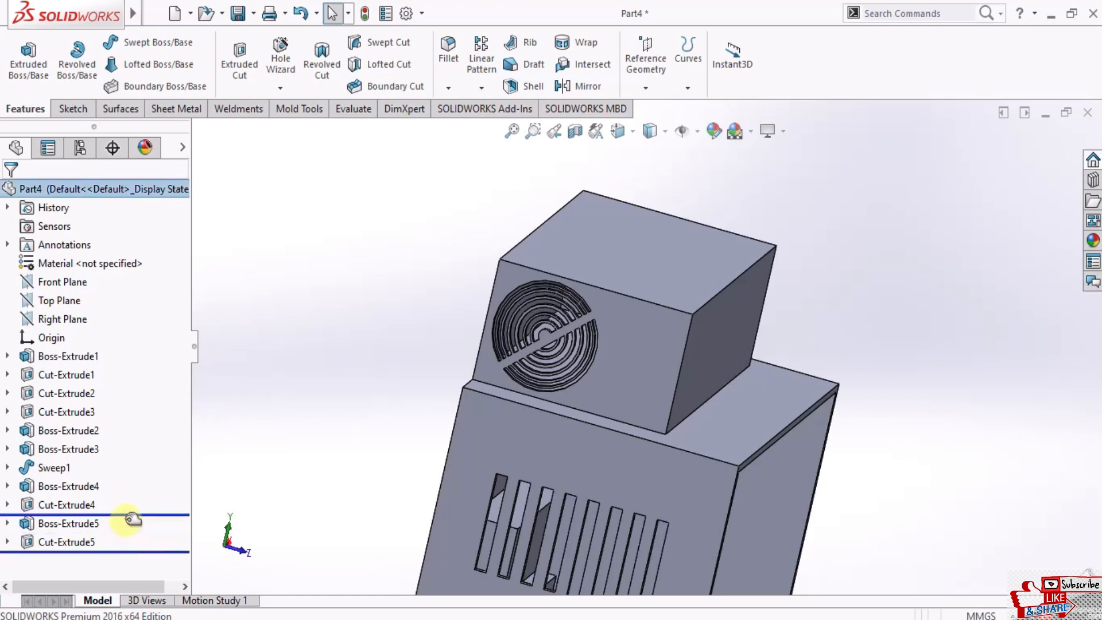
left_click_drag(294, 519, 293, 520)
scroll(584, 375, "down", 3)
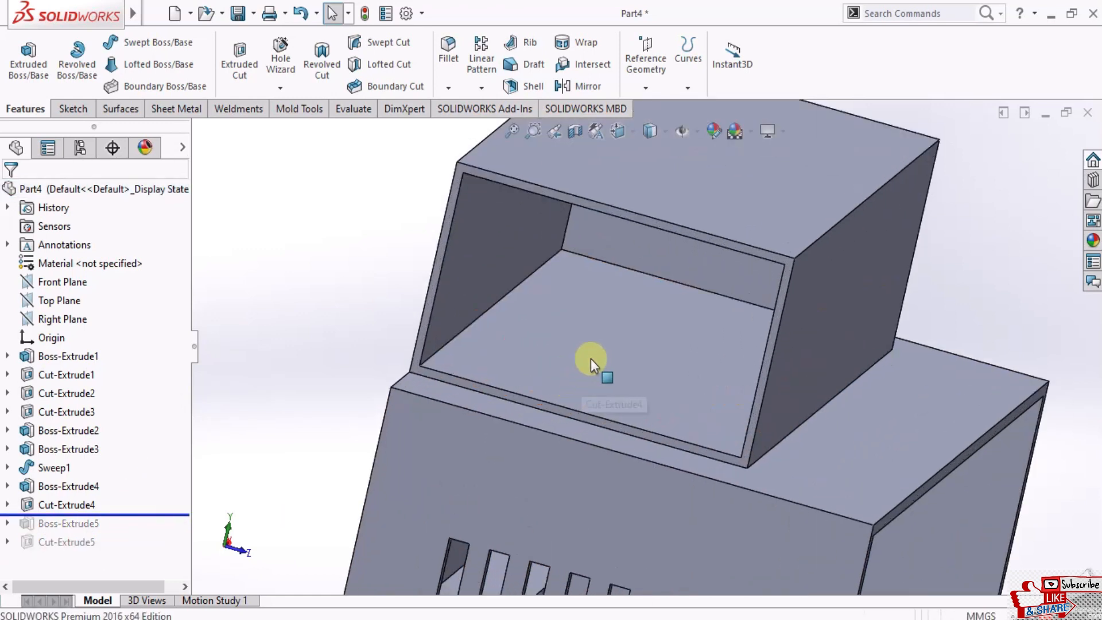
Sketch three separate corner rectangles in a row on the inner floor of the hollow block, the one nearest the side wall smaller
left_click(607, 369)
left_click(668, 294)
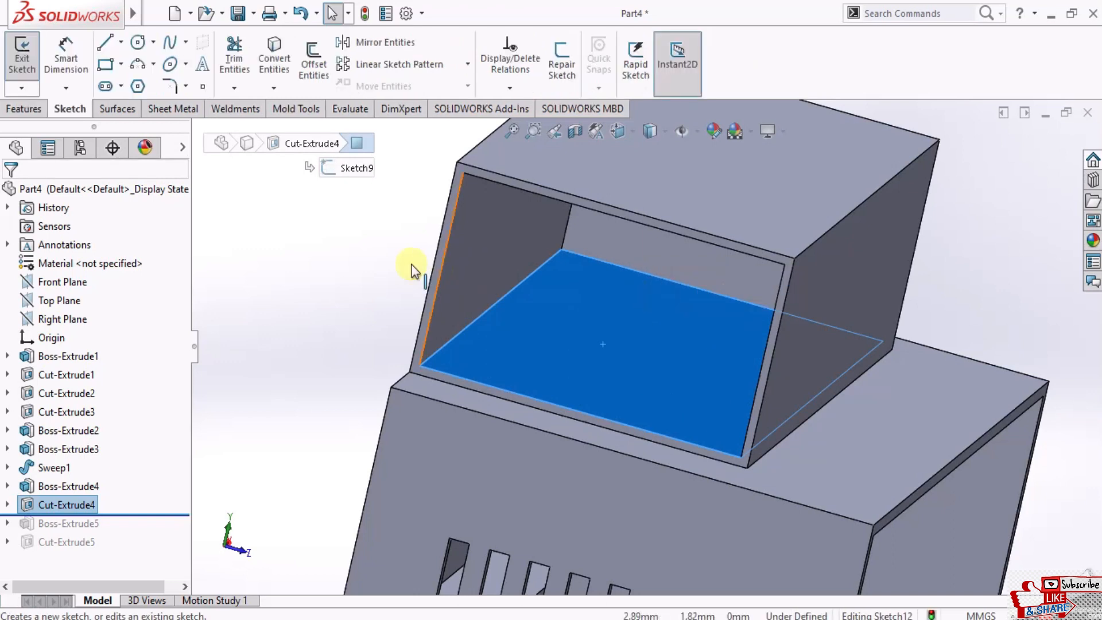
left_click(121, 64)
left_click(144, 84)
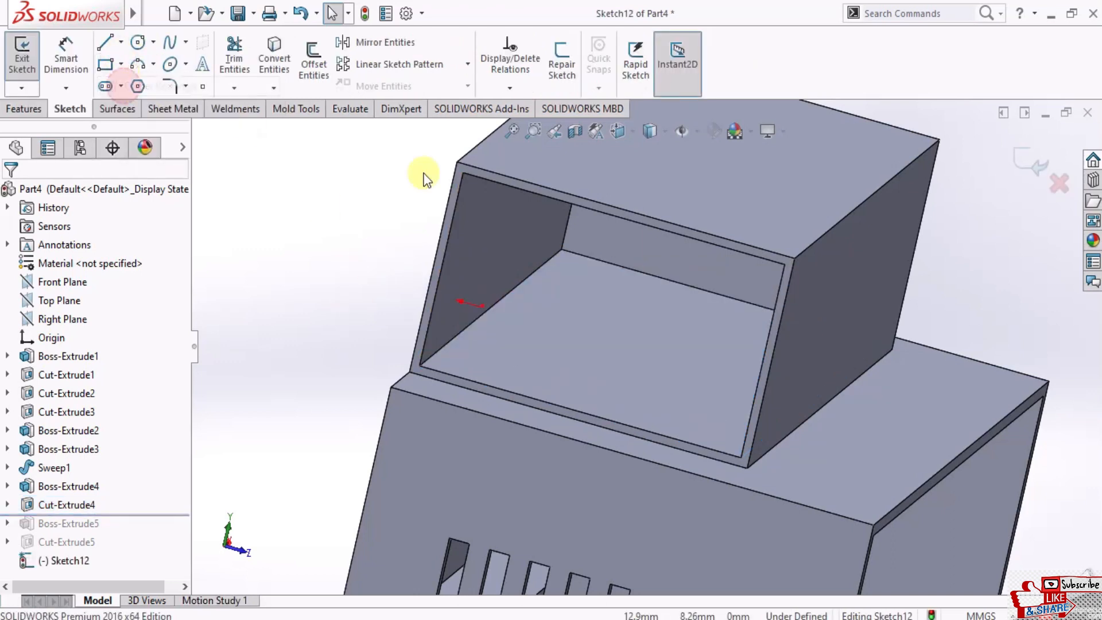
left_click(569, 274)
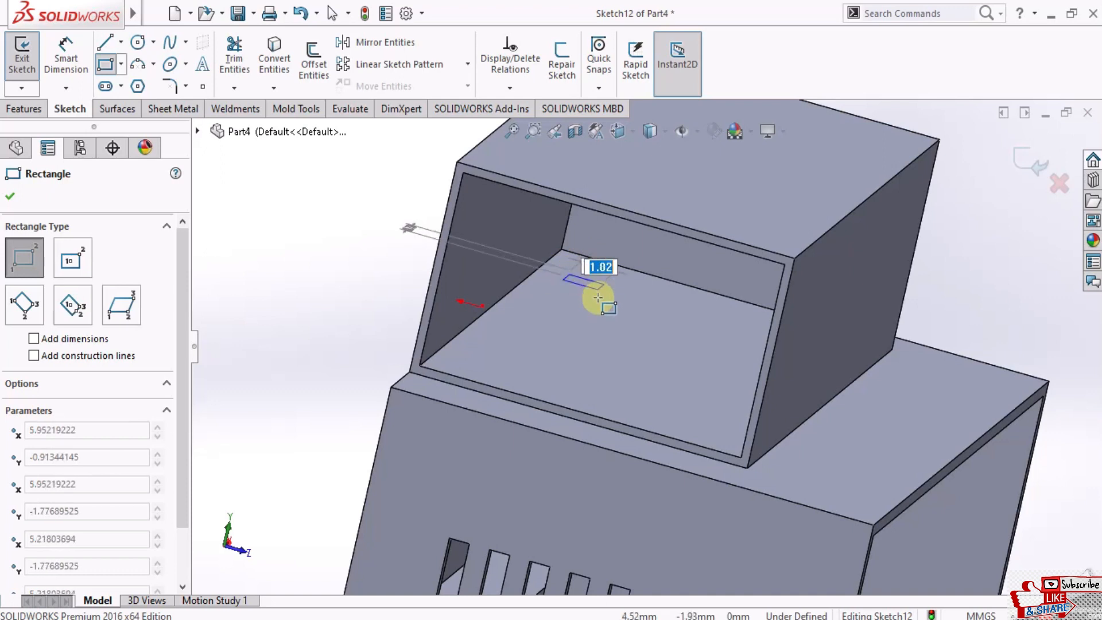
left_click(586, 331)
left_click(649, 300)
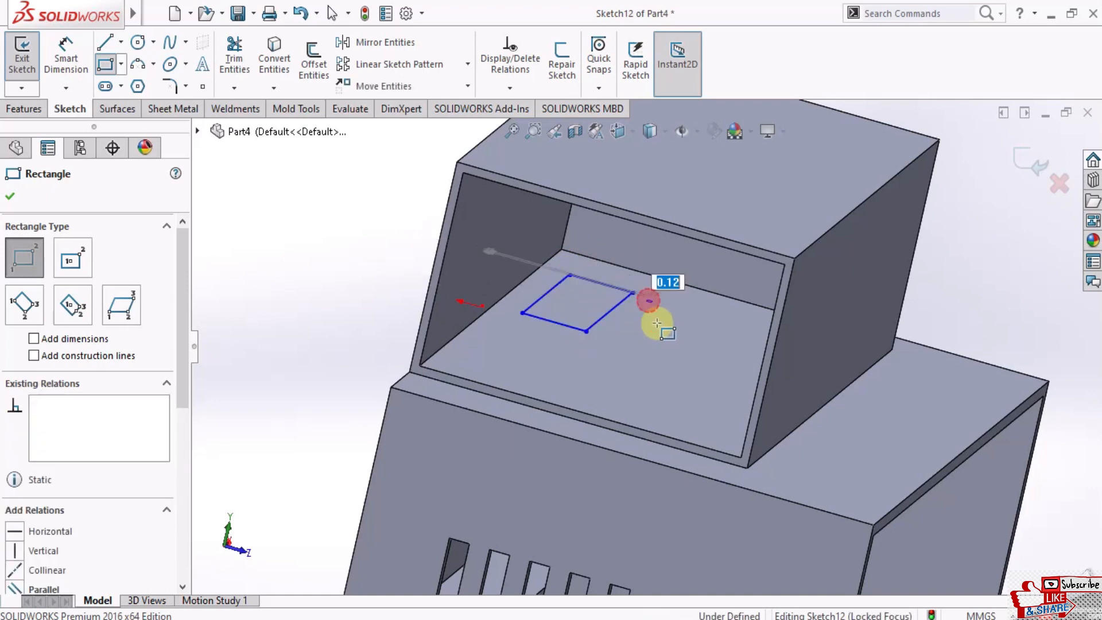
left_click(657, 363)
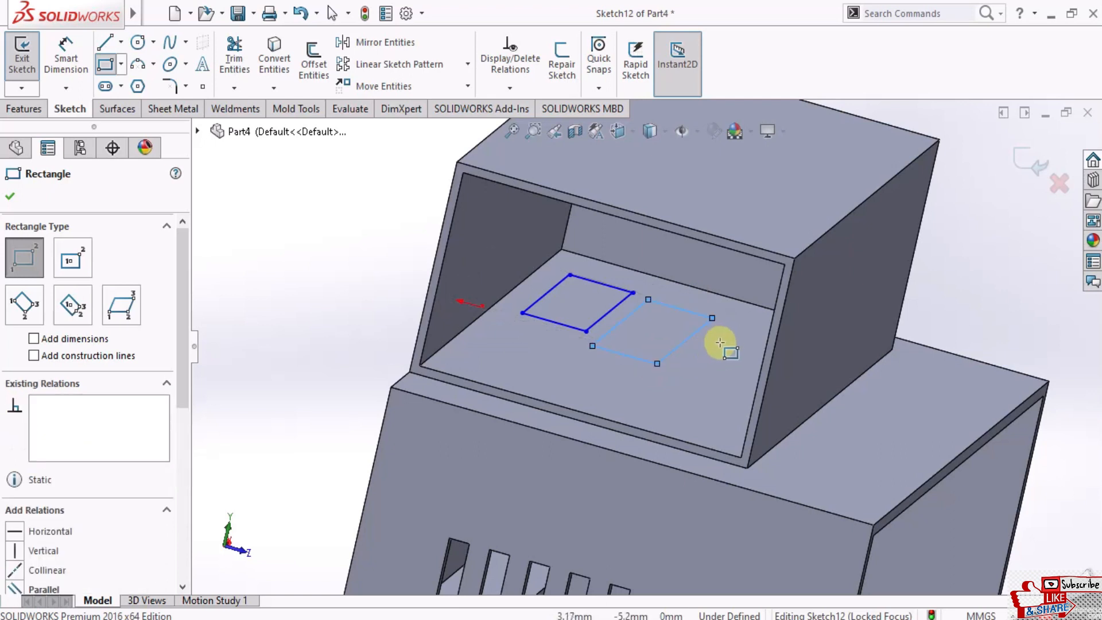
left_click(737, 333)
left_click(747, 370)
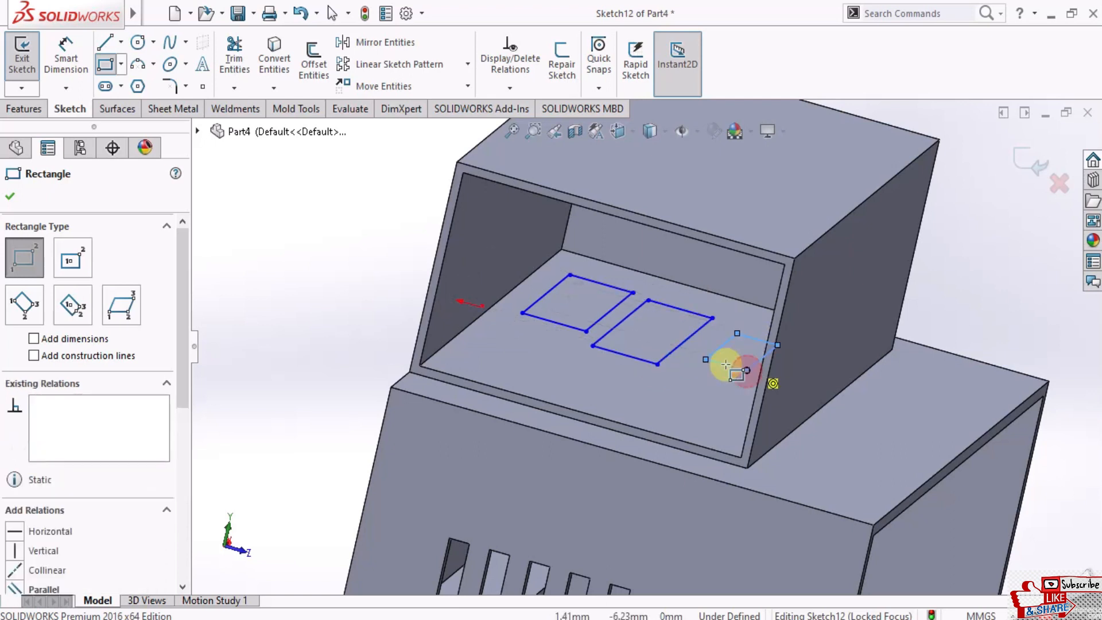
Extrude the three floor rectangles upward as blind bosses 2 mm high, merged with the body
left_click(25, 108)
left_click(28, 63)
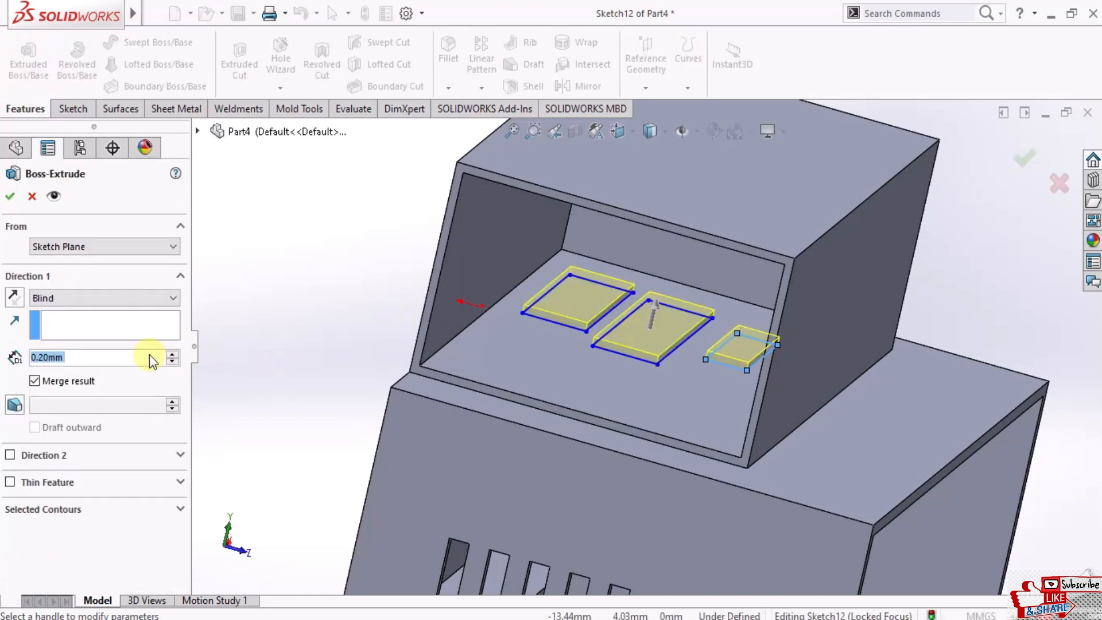
type("4")
key("Return")
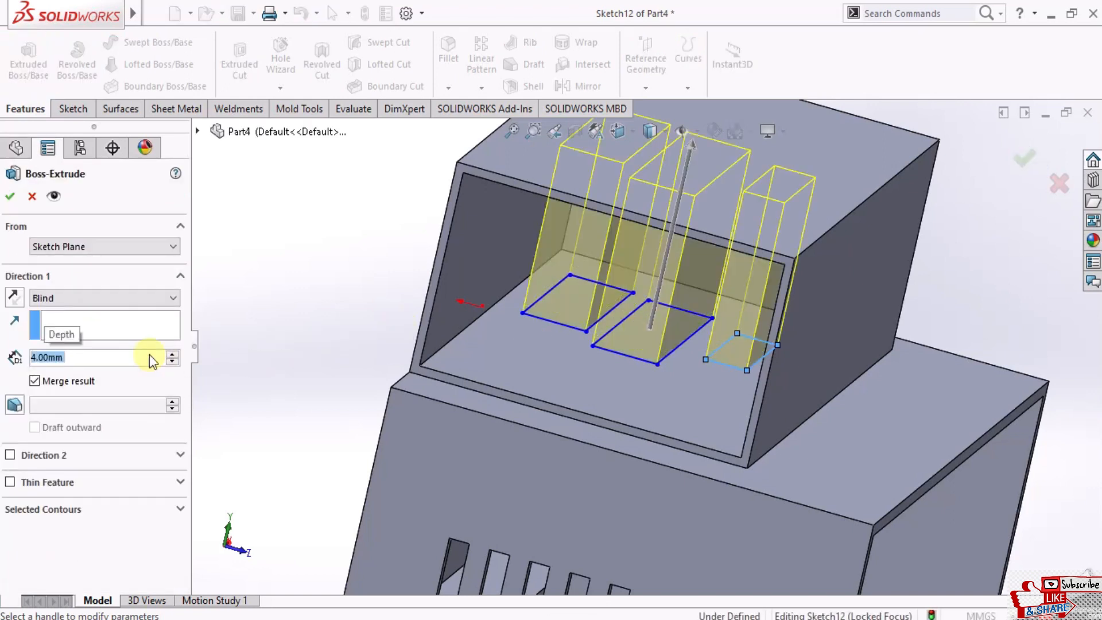
type("2")
key("Return")
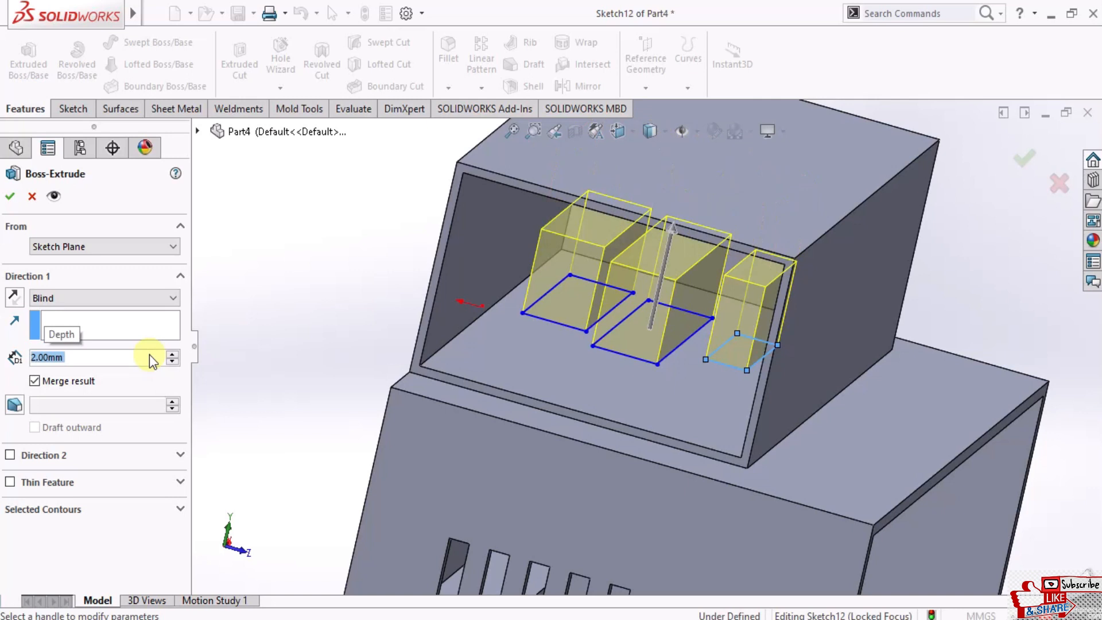
left_click(10, 198)
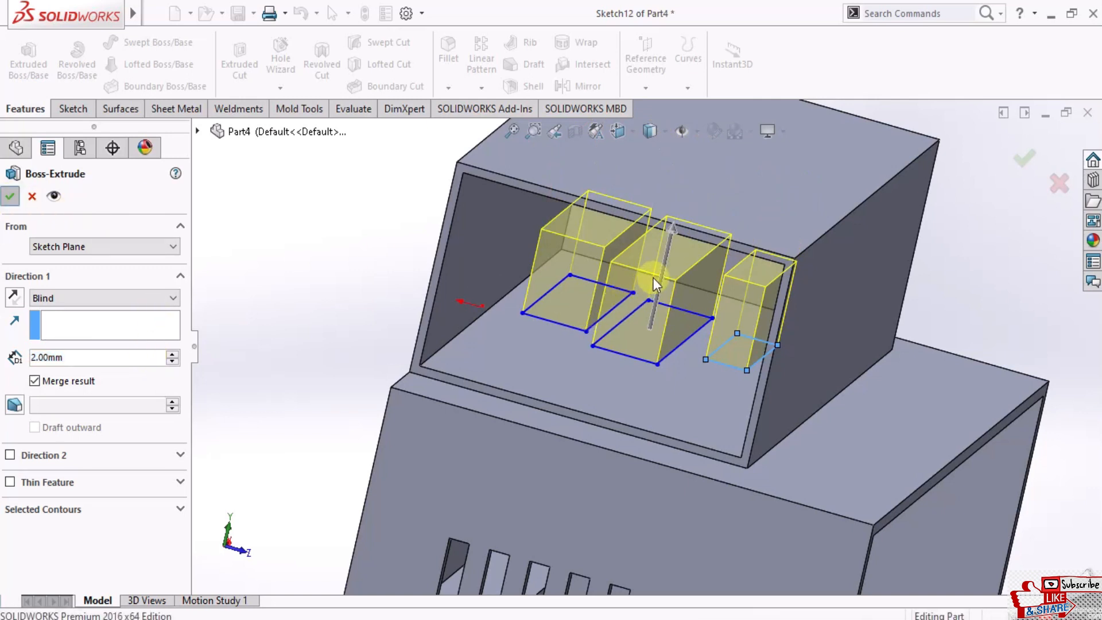
Sketch two corner rectangles on the inner floor in front of the three bosses, one wide and one running front to back
middle_click_drag(682, 276, 666, 339)
scroll(666, 345, "down", 3)
left_click(666, 355)
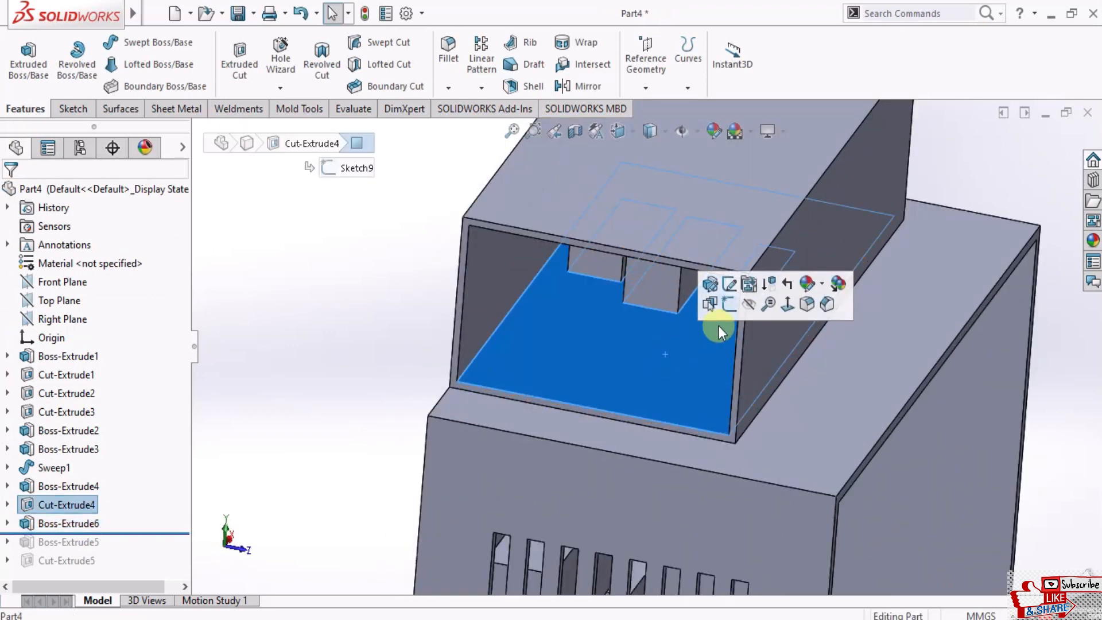
left_click(729, 283)
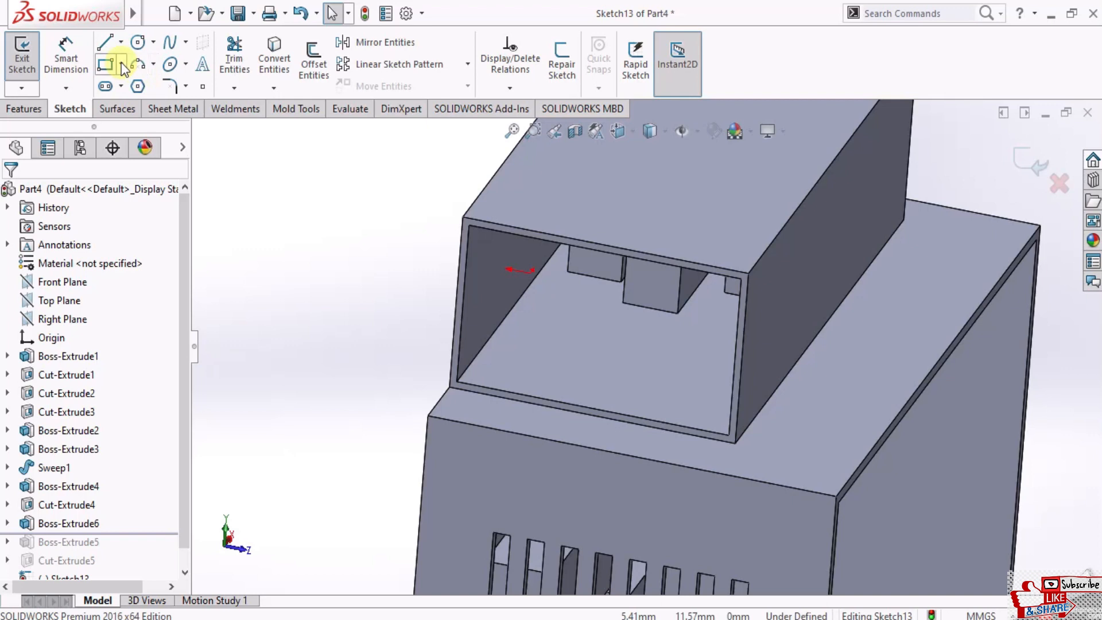
left_click(122, 63)
left_click(135, 87)
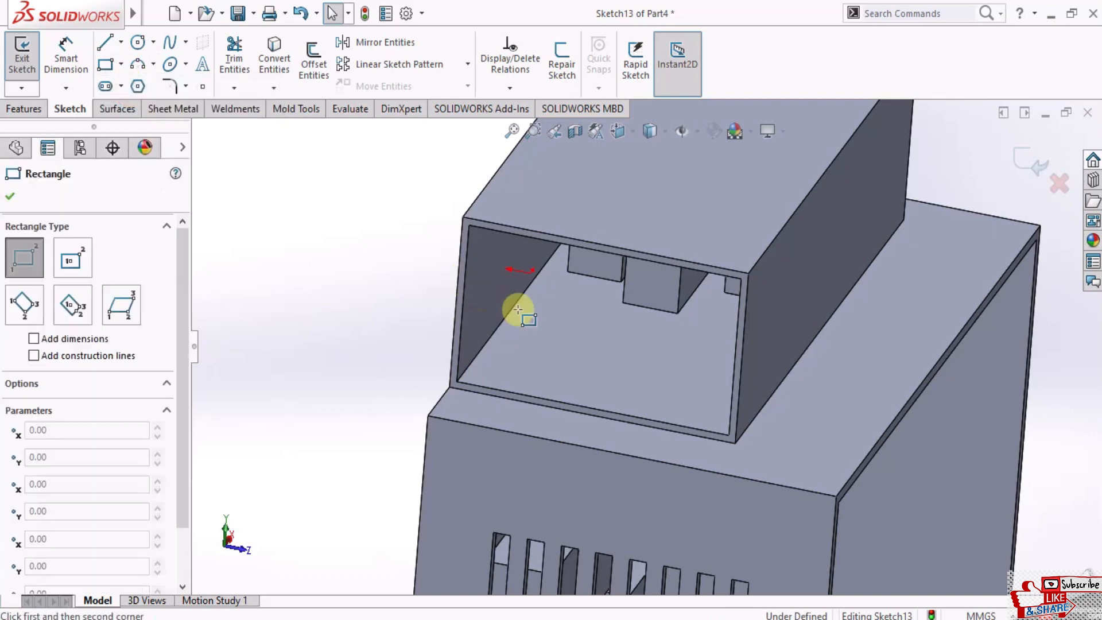
left_click(541, 306)
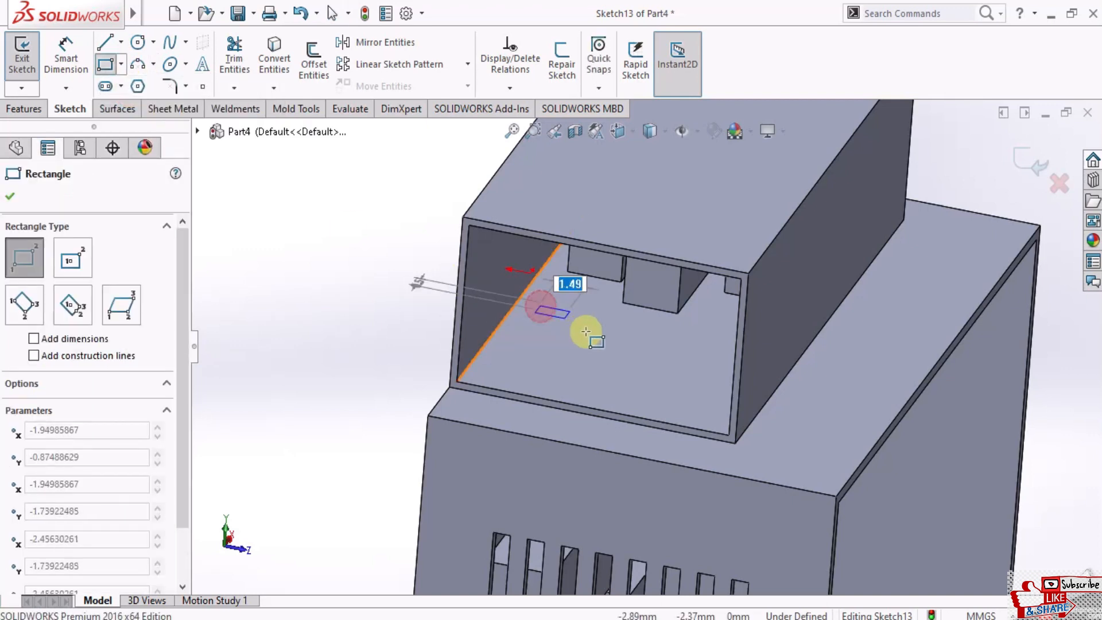
left_click(616, 355)
left_click(697, 328)
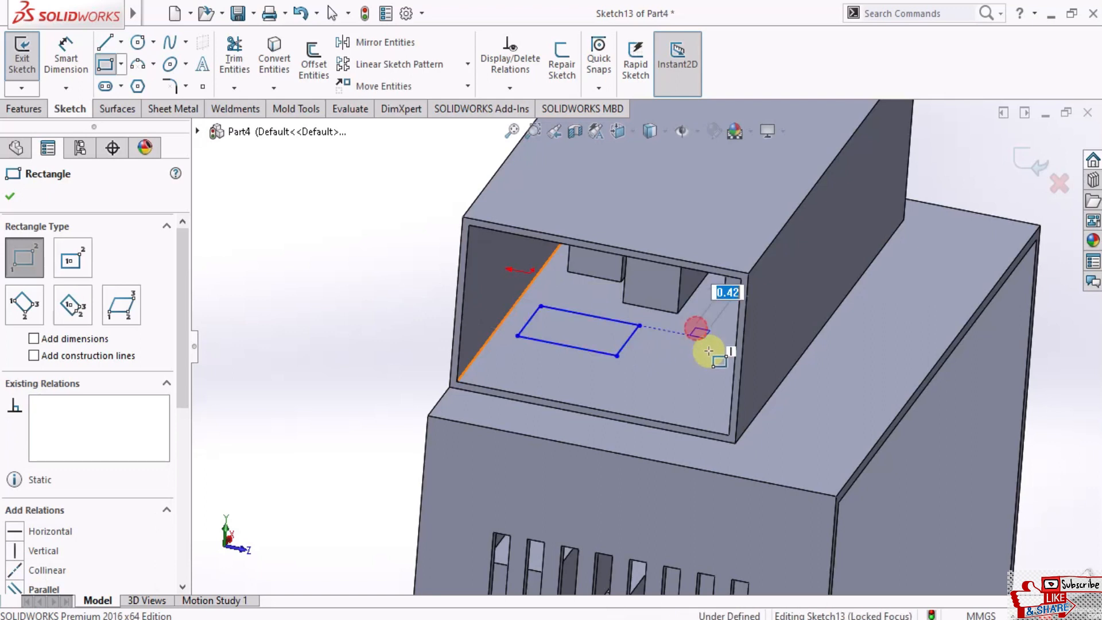
left_click(708, 407)
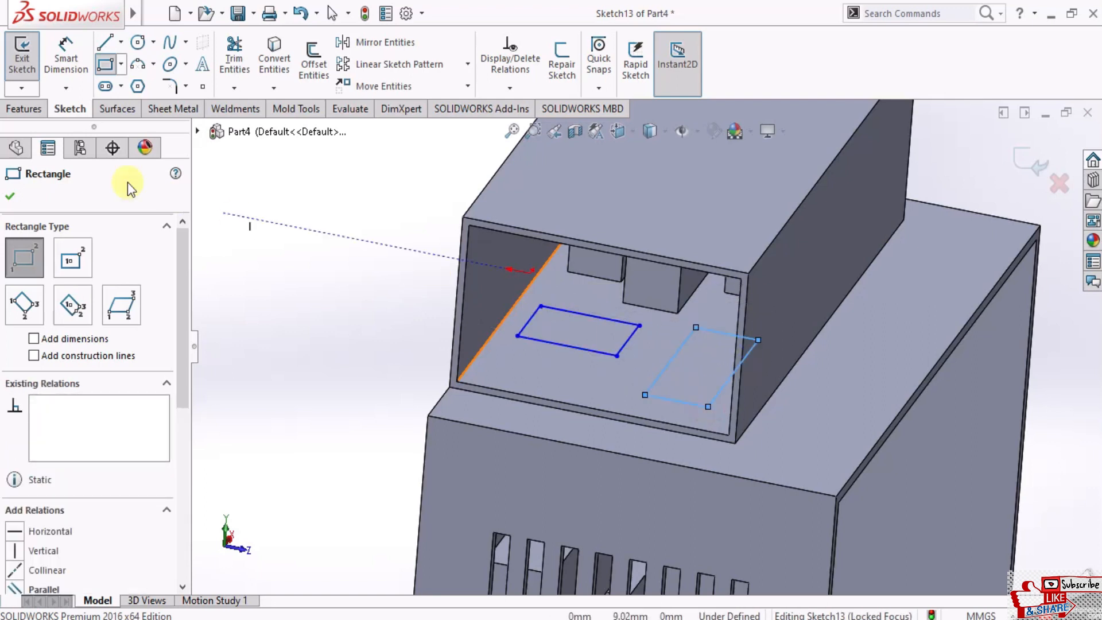
Extrude the two front floor rectangles upward as blind bosses 0.5 mm high, merged with the body
left_click(33, 112)
left_click(618, 343)
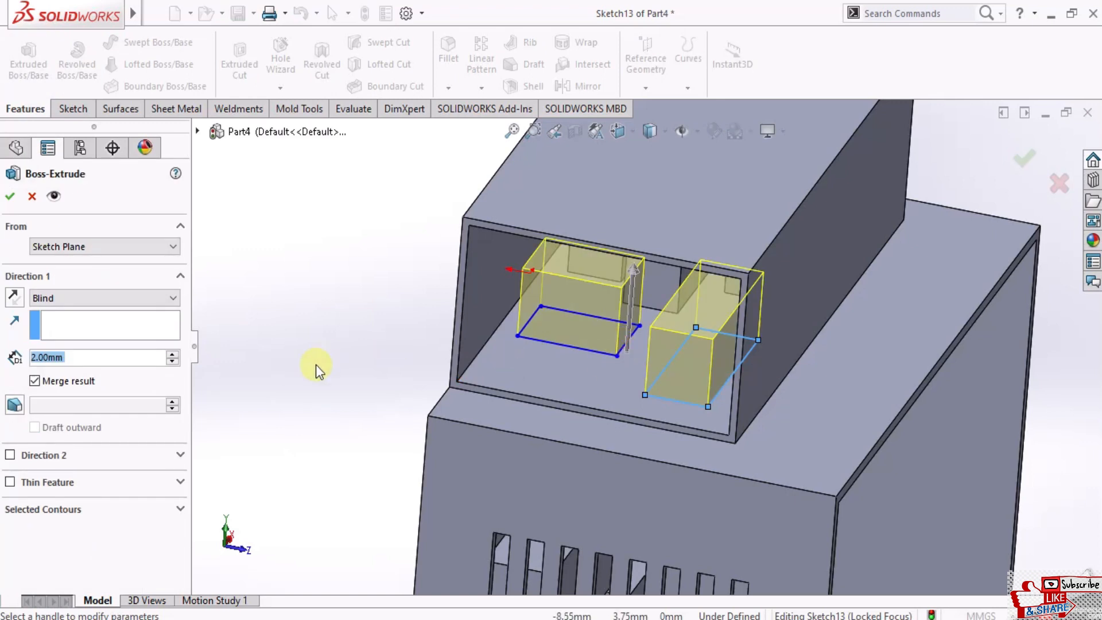
type("5")
key("Return")
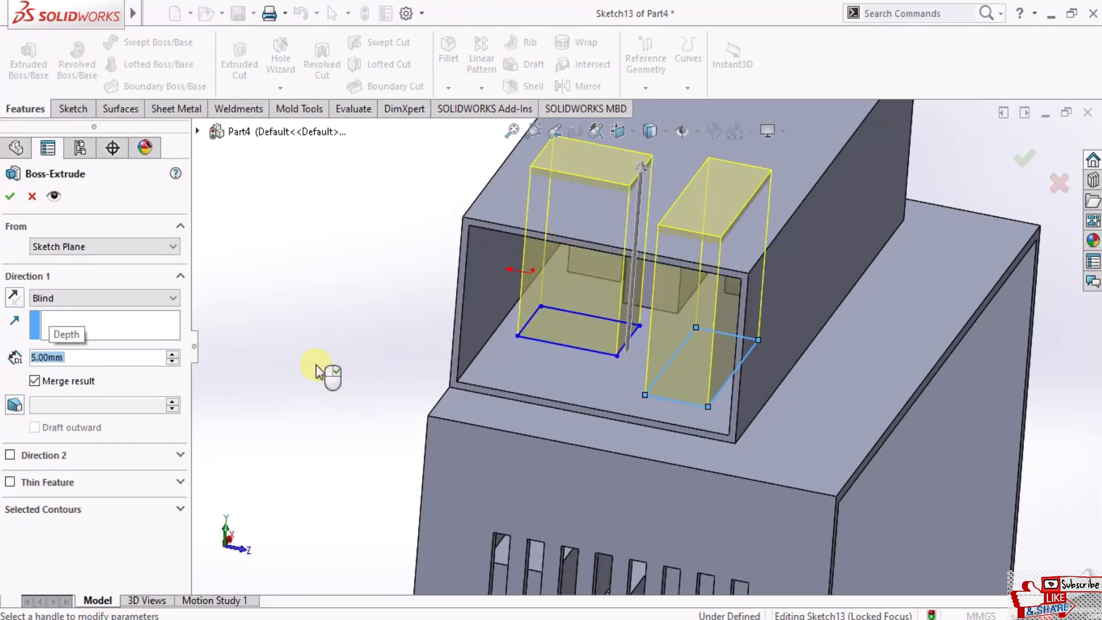
type("0.5")
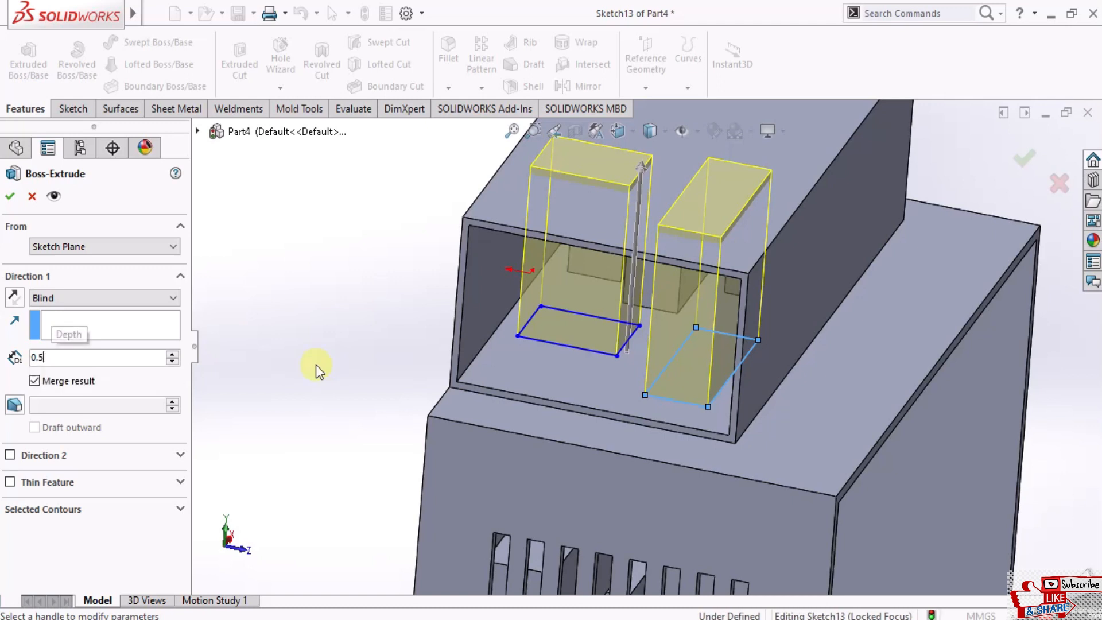
key("Return")
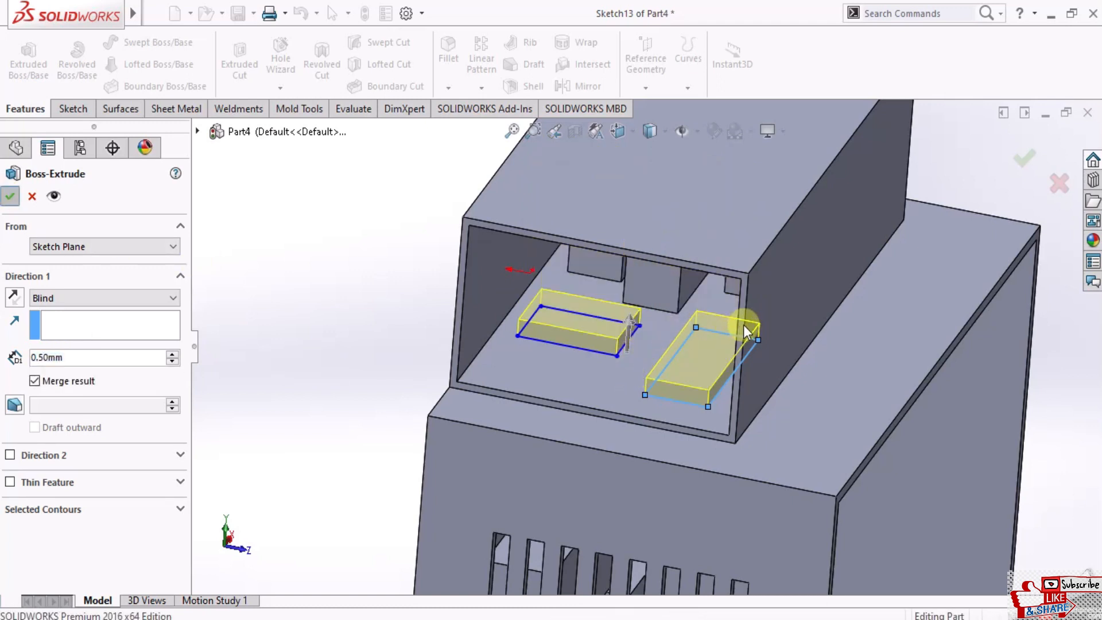
Roll the feature history forward to the end, past Cut-Extrude5, to restore the end cover and its grille cut
scroll(727, 329, "up", 4)
middle_click_drag(718, 320, 737, 264)
scroll(170, 530, "down", 1)
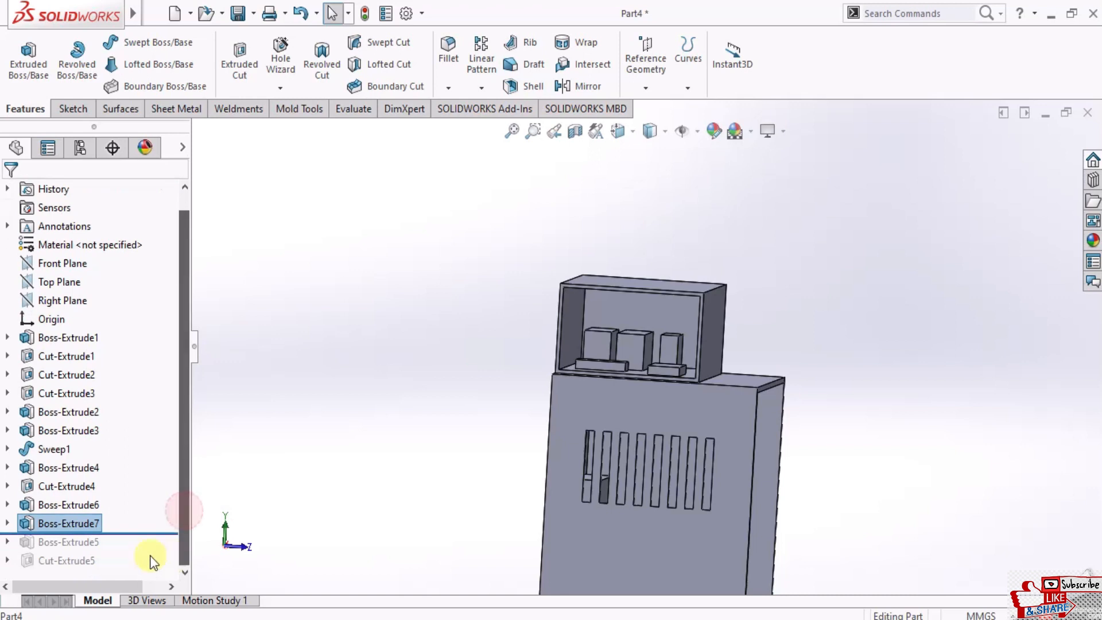
left_click_drag(162, 531, 148, 565)
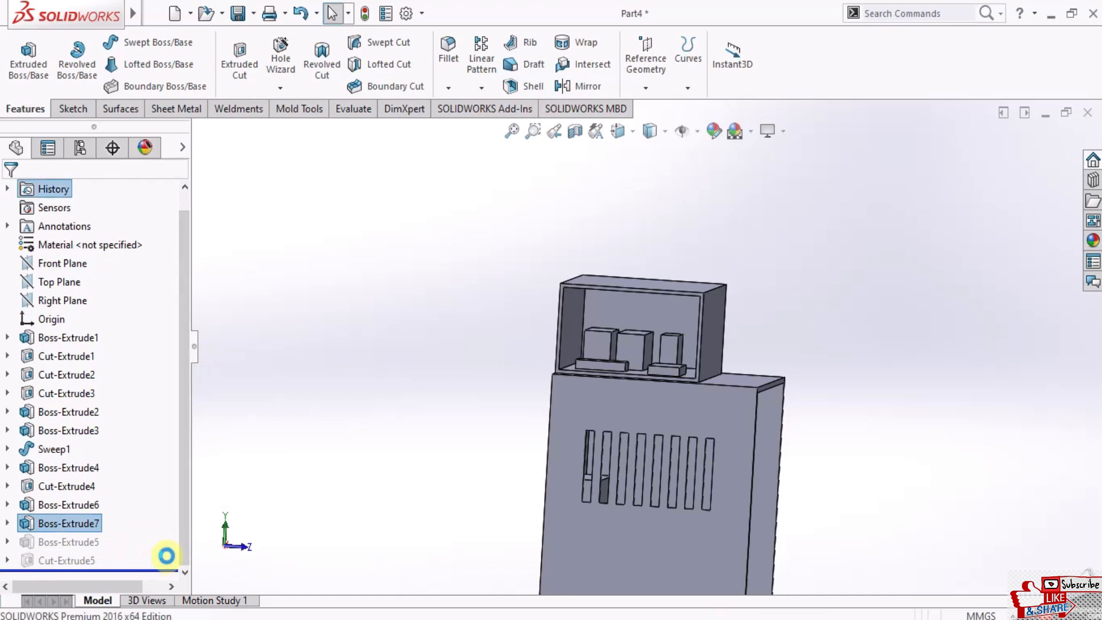
In the Right view, sketch a corner rectangle about 6.42 by 2.46 mm on the upper block's side face, starting on its stepped vertical edge
middle_click_drag(605, 343, 666, 279)
scroll(608, 362, "down", 5)
scroll(643, 391, "up", 5)
left_click(629, 134)
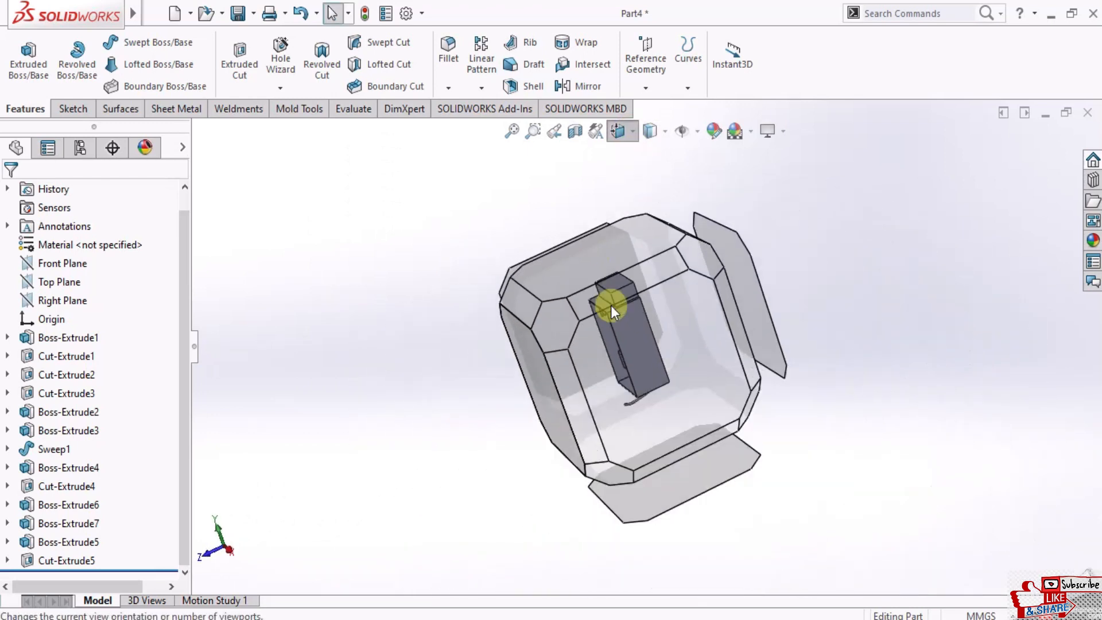
left_click(647, 325)
scroll(649, 295, "down", 5)
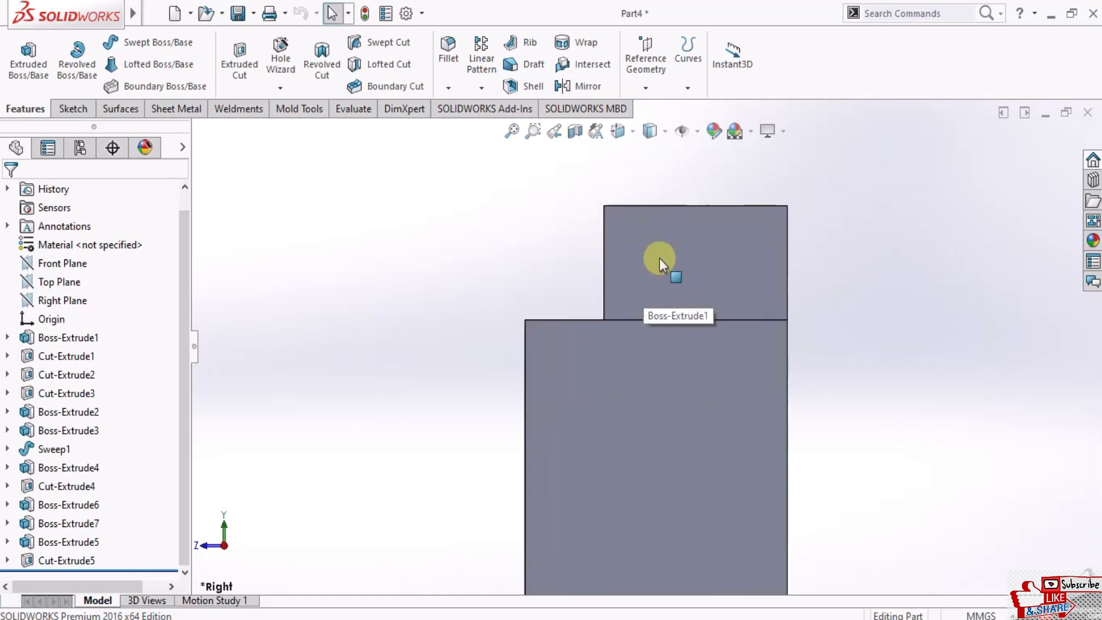
left_click(686, 241)
left_click(716, 212)
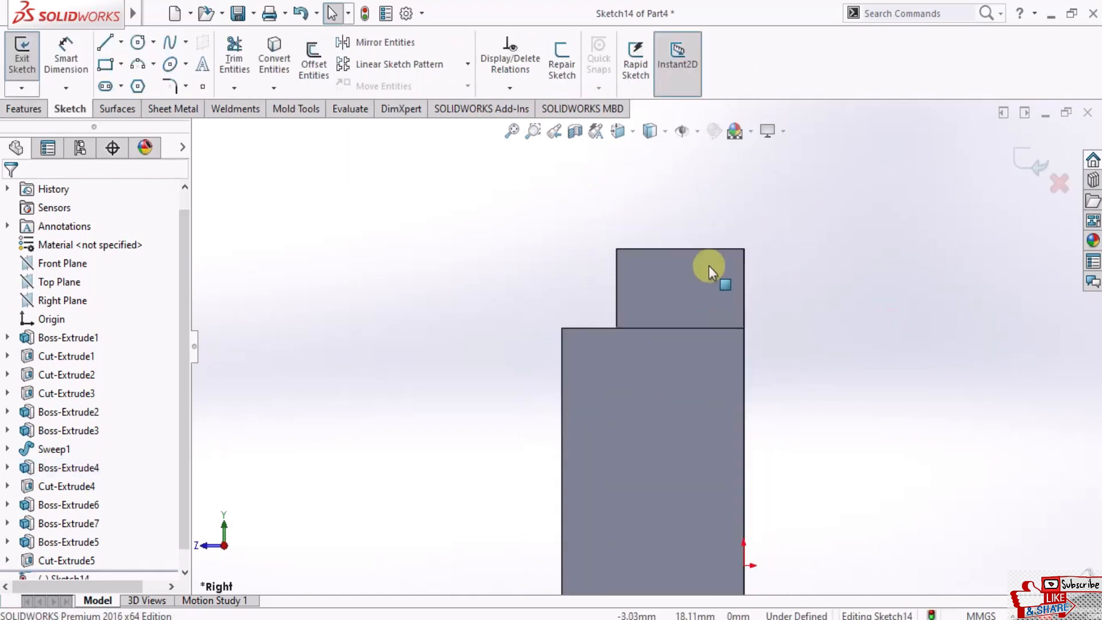
scroll(708, 267, "down", 3)
left_click(121, 64)
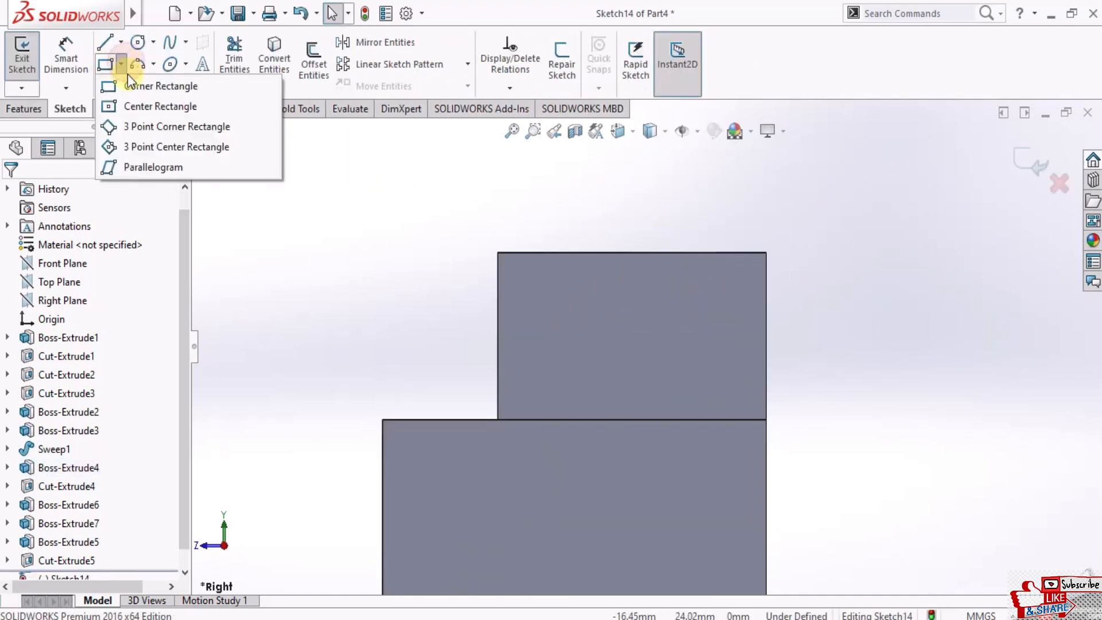
left_click(132, 87)
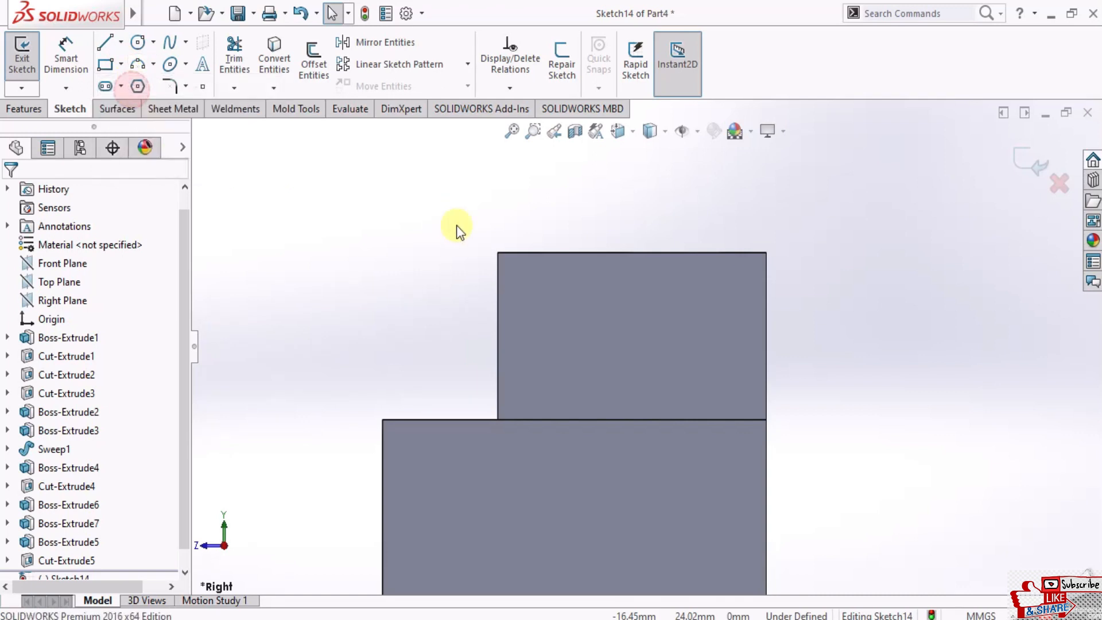
scroll(623, 353, "down", 2)
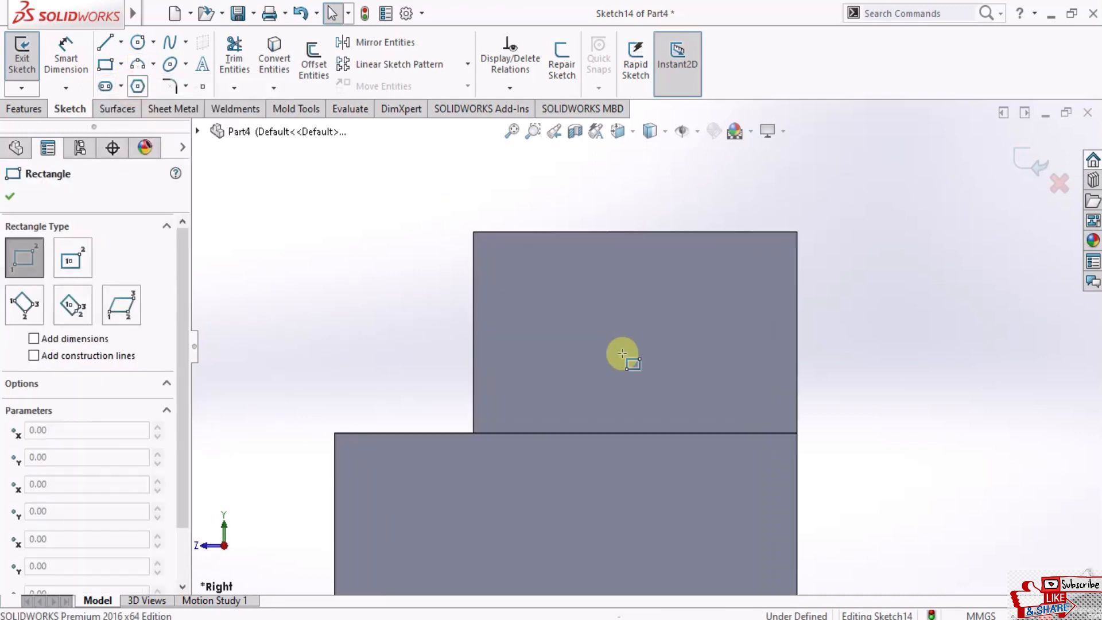
left_click(473, 284)
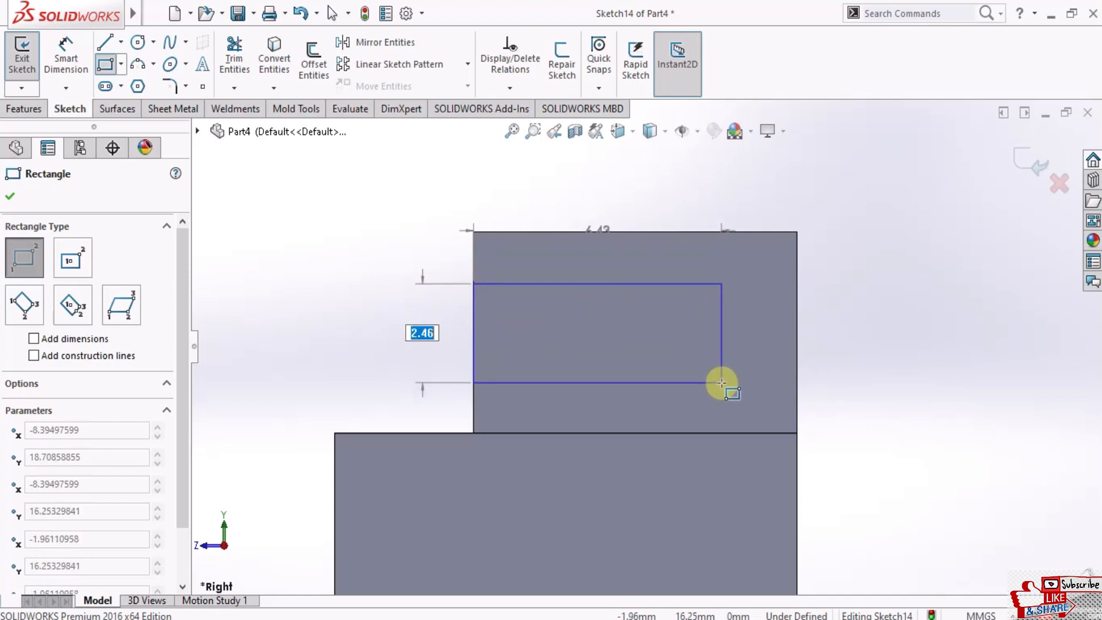
left_click(722, 383)
Draw a continuous zigzag line chain with 18 vertical strokes between the rectangle's two long edges, working from the block's stepped edge toward the far end
left_click(122, 62)
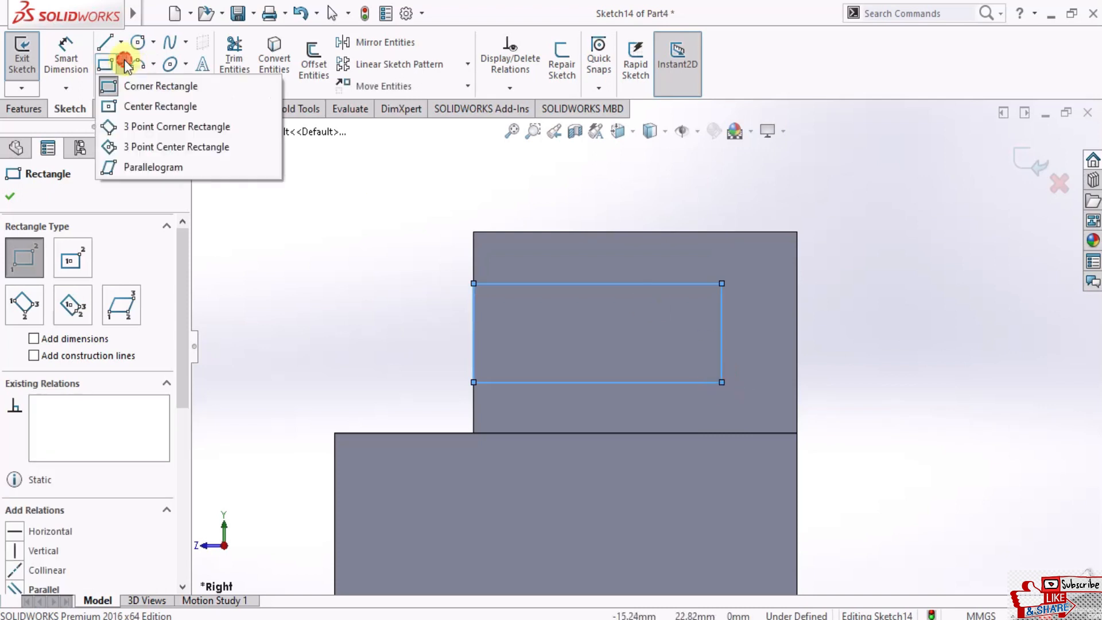
left_click(121, 42)
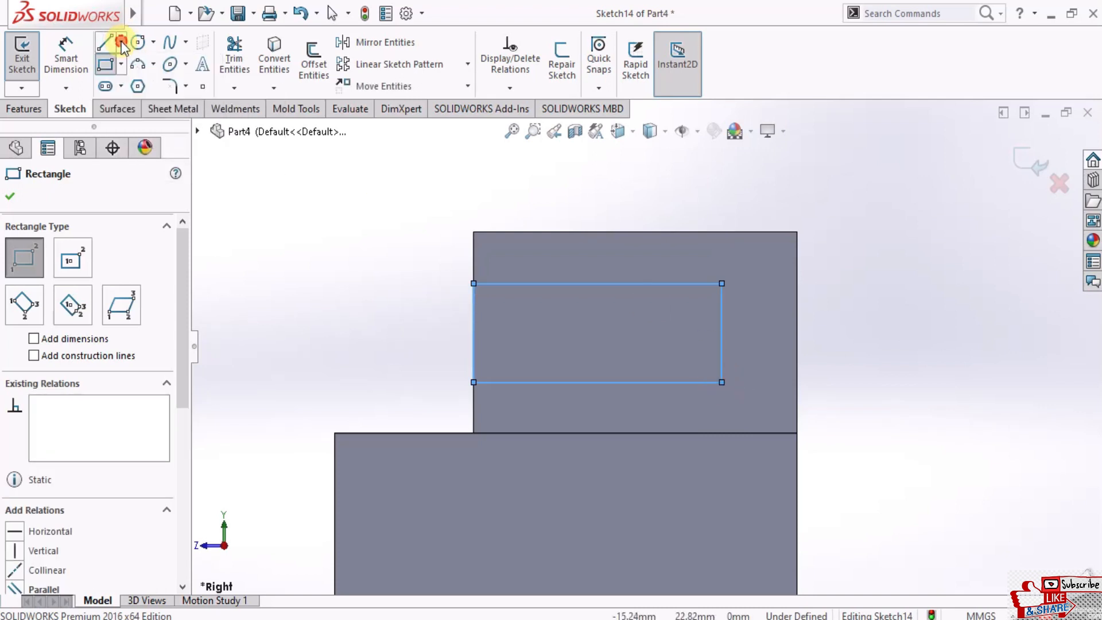
left_click(121, 42)
left_click(136, 61)
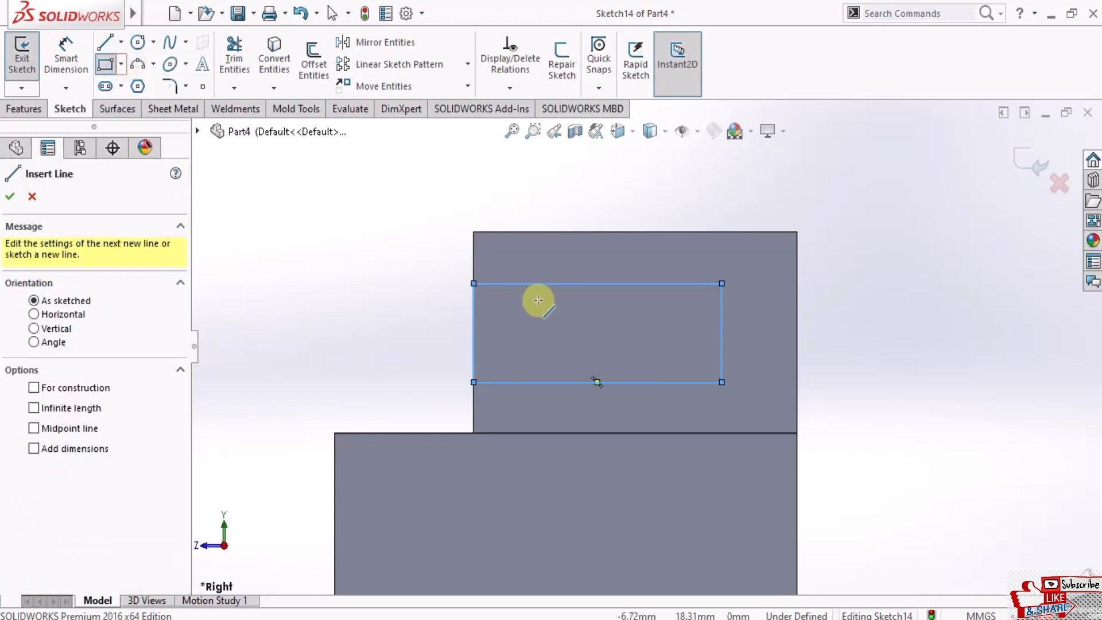
scroll(509, 285, "down", 3)
left_click(505, 279)
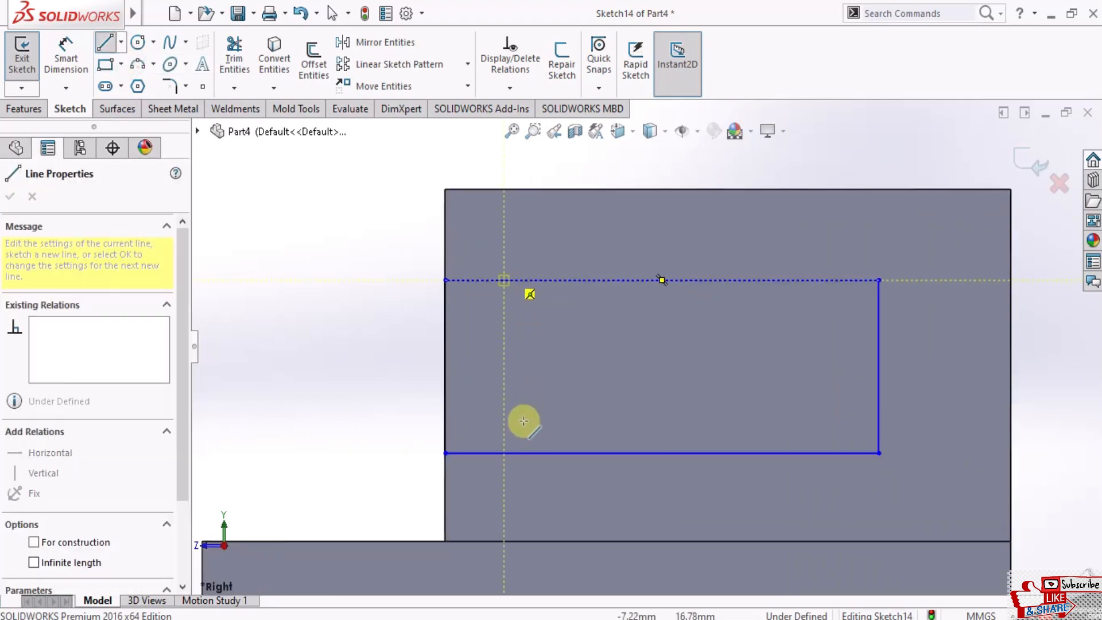
left_click(504, 452)
left_click(524, 453)
left_click(524, 280)
left_click(544, 280)
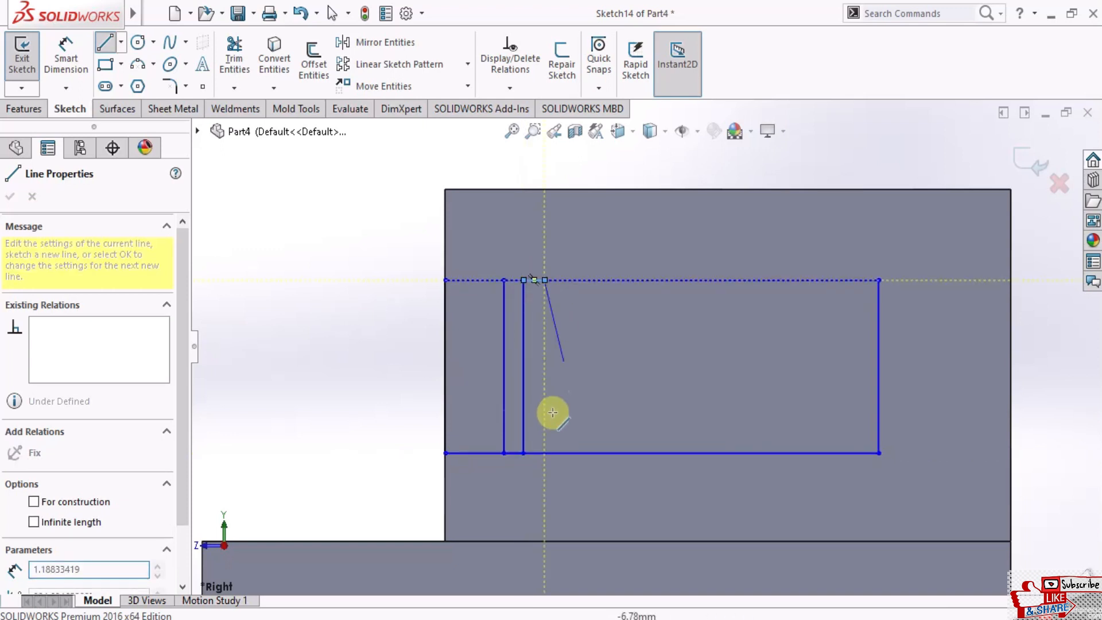
left_click(545, 453)
left_click(566, 452)
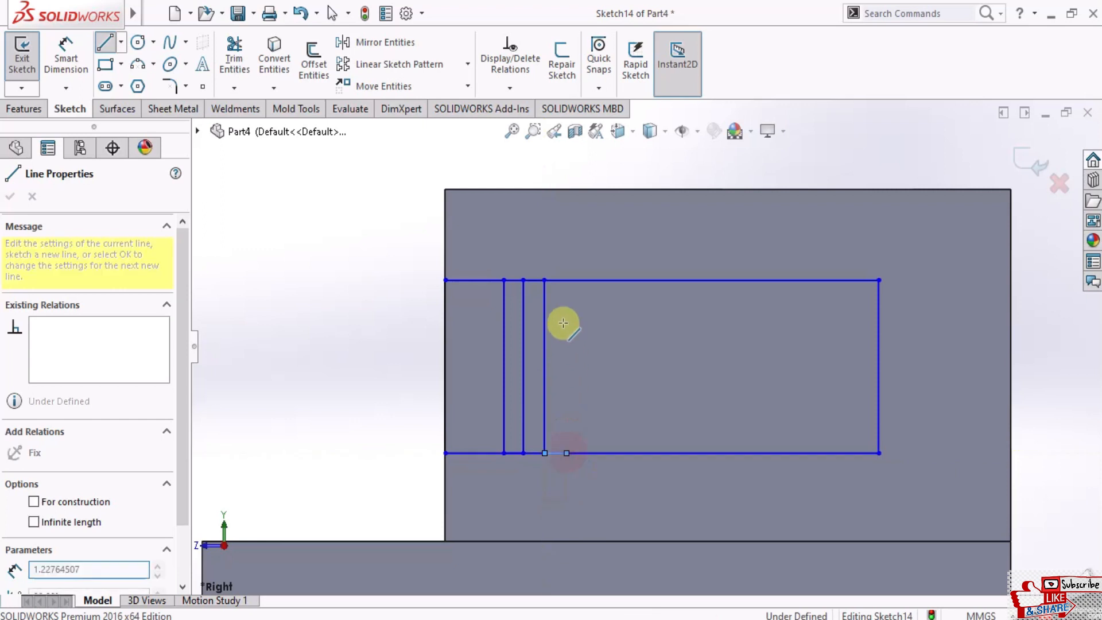
left_click(568, 279)
left_click(587, 281)
left_click(587, 453)
left_click(604, 452)
left_click(607, 280)
left_click(619, 280)
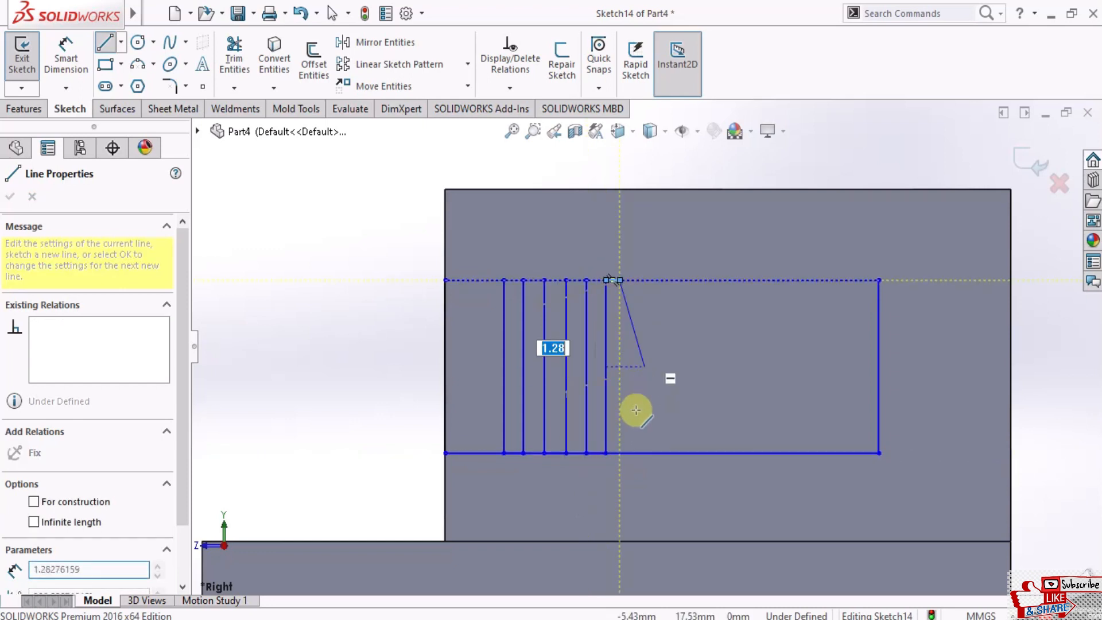
left_click(620, 453)
left_click(636, 454)
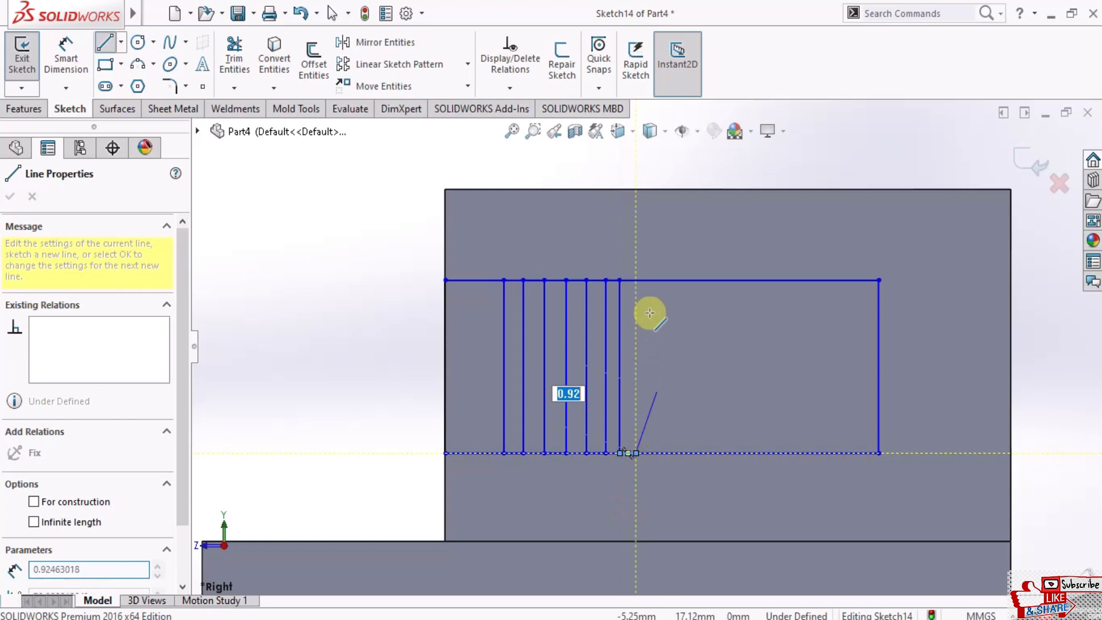
left_click(636, 280)
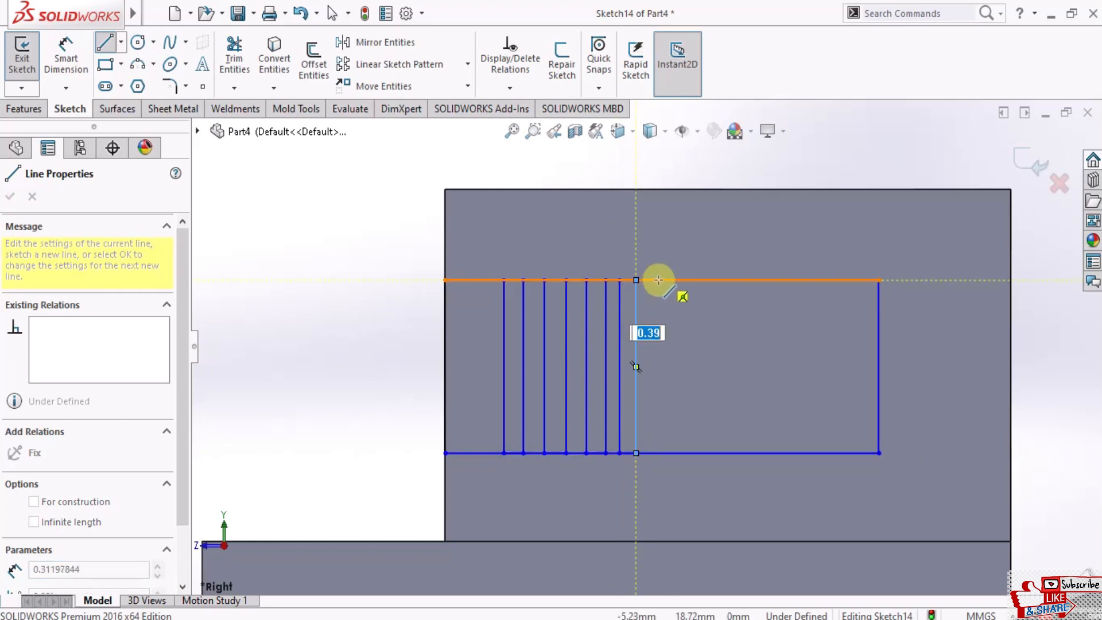
left_click(649, 280)
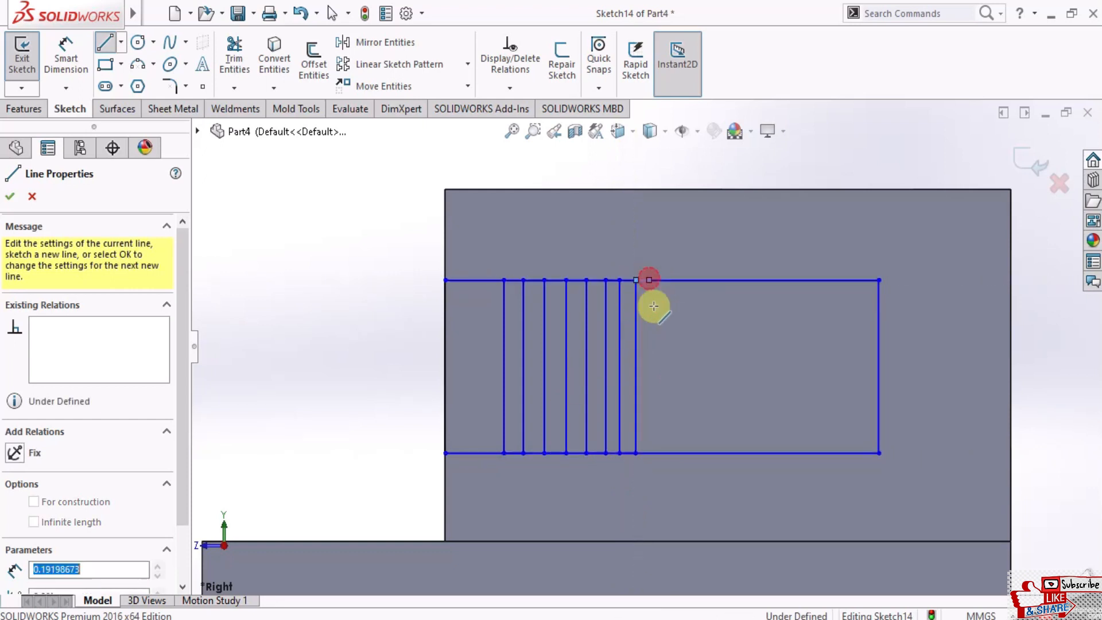
left_click(649, 453)
left_click(672, 453)
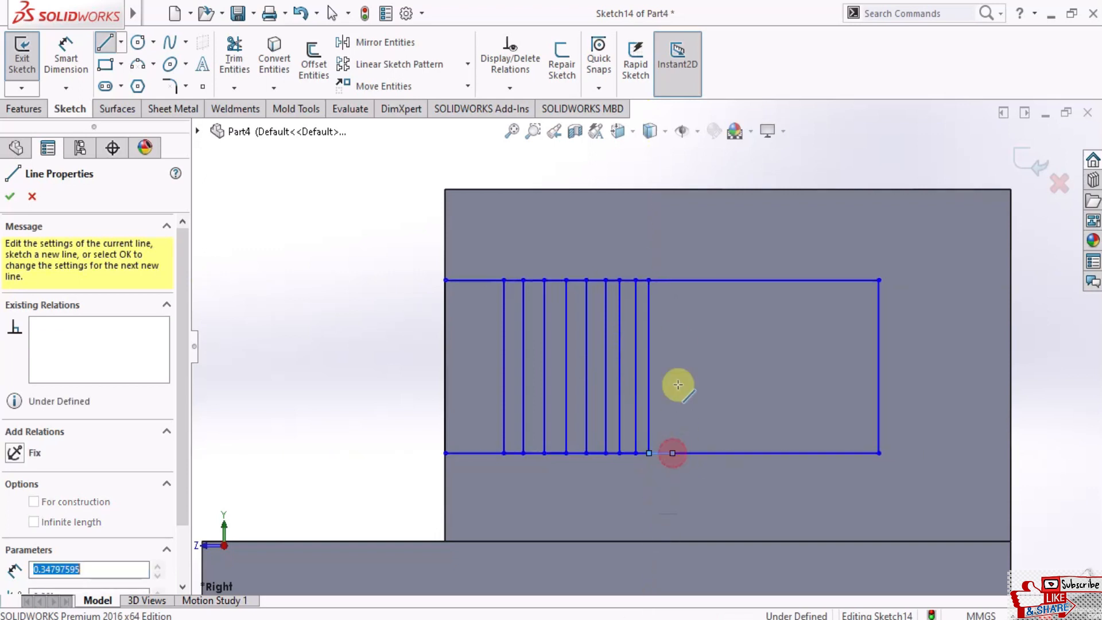
left_click(672, 279)
left_click(693, 280)
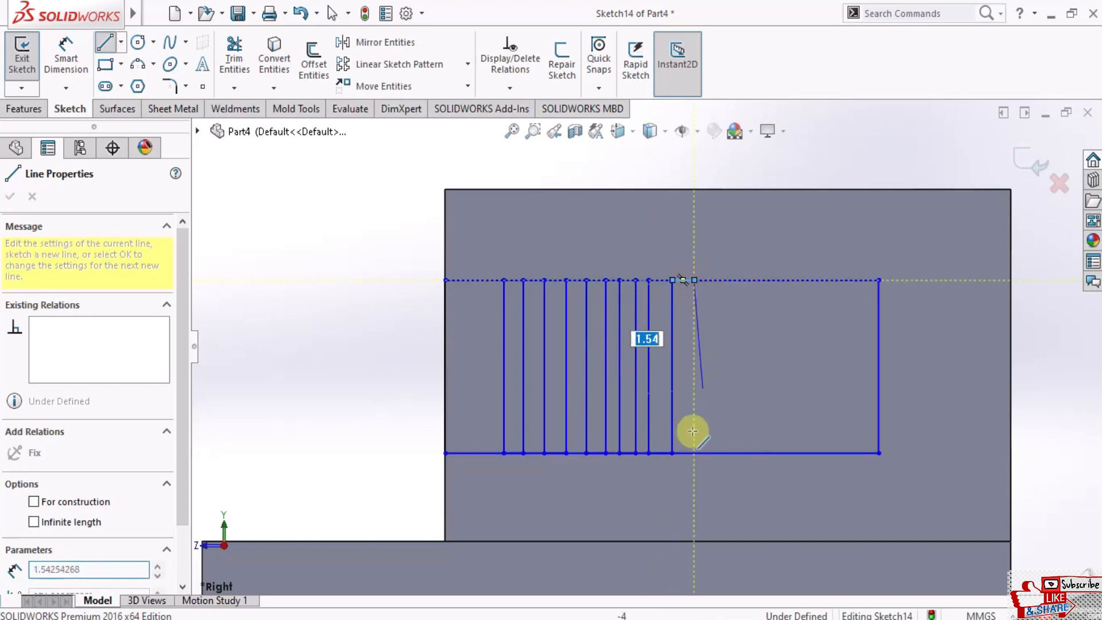
left_click(694, 453)
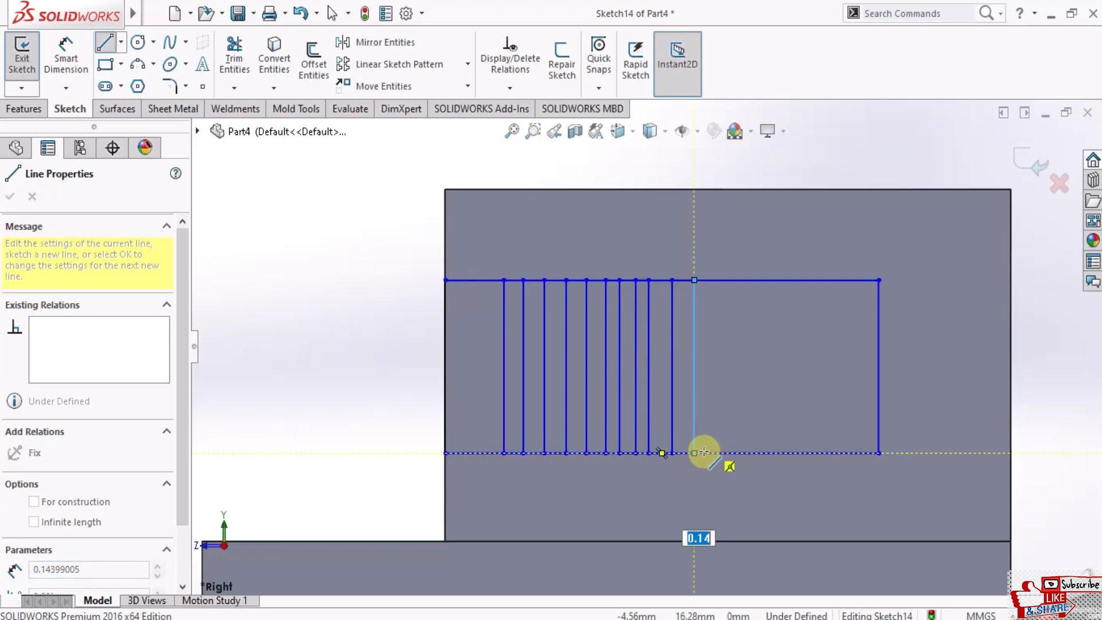
left_click(703, 452)
left_click(703, 281)
left_click(725, 280)
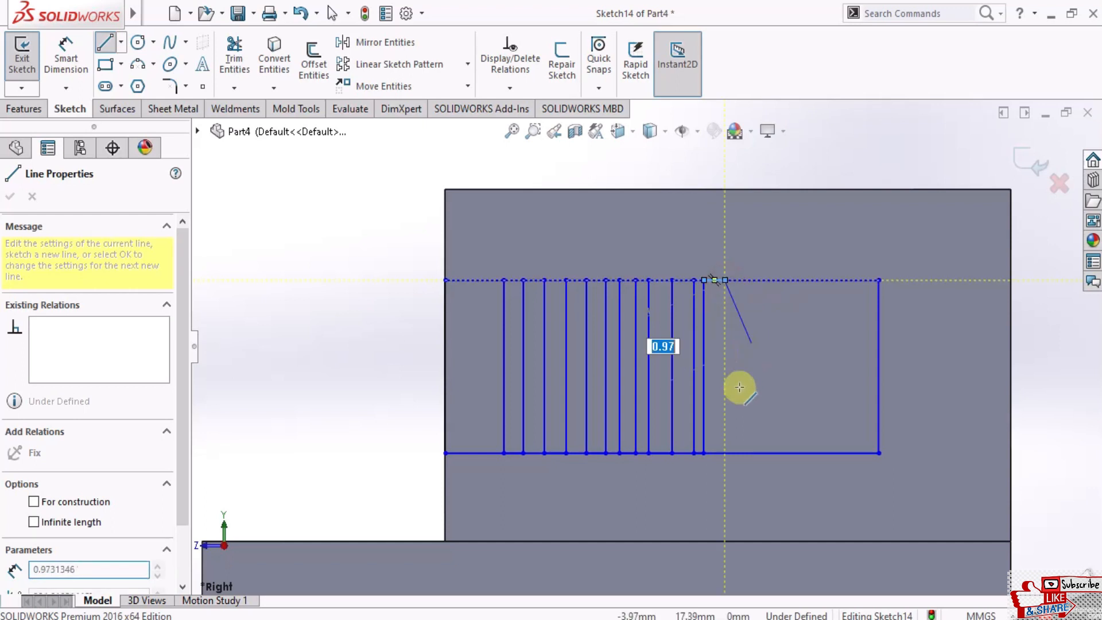
left_click(724, 453)
left_click(747, 453)
left_click(747, 280)
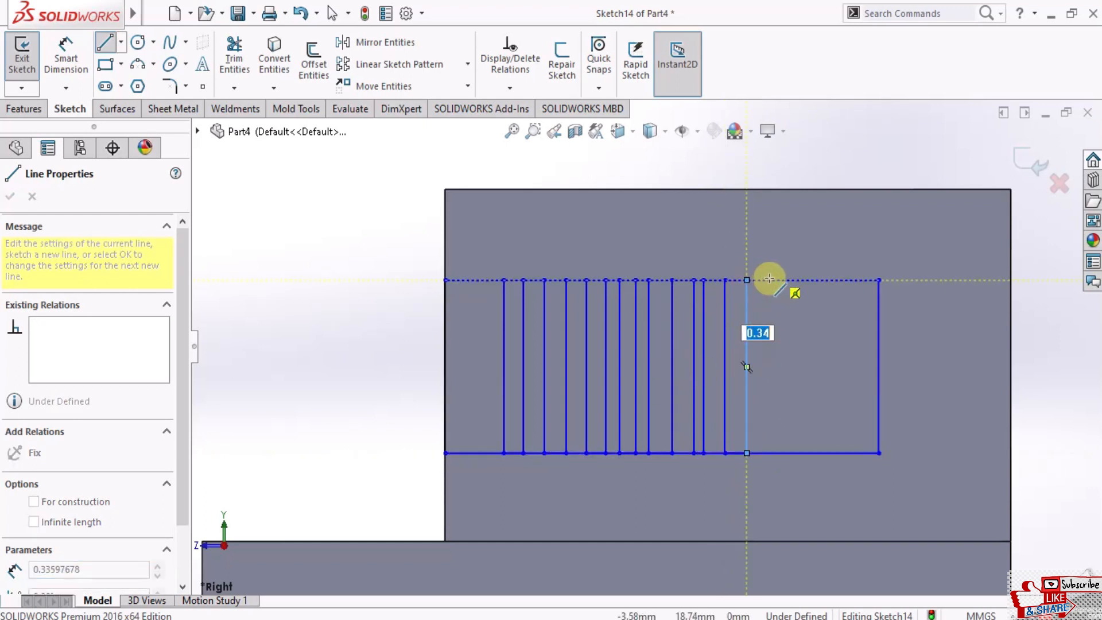
left_click(774, 281)
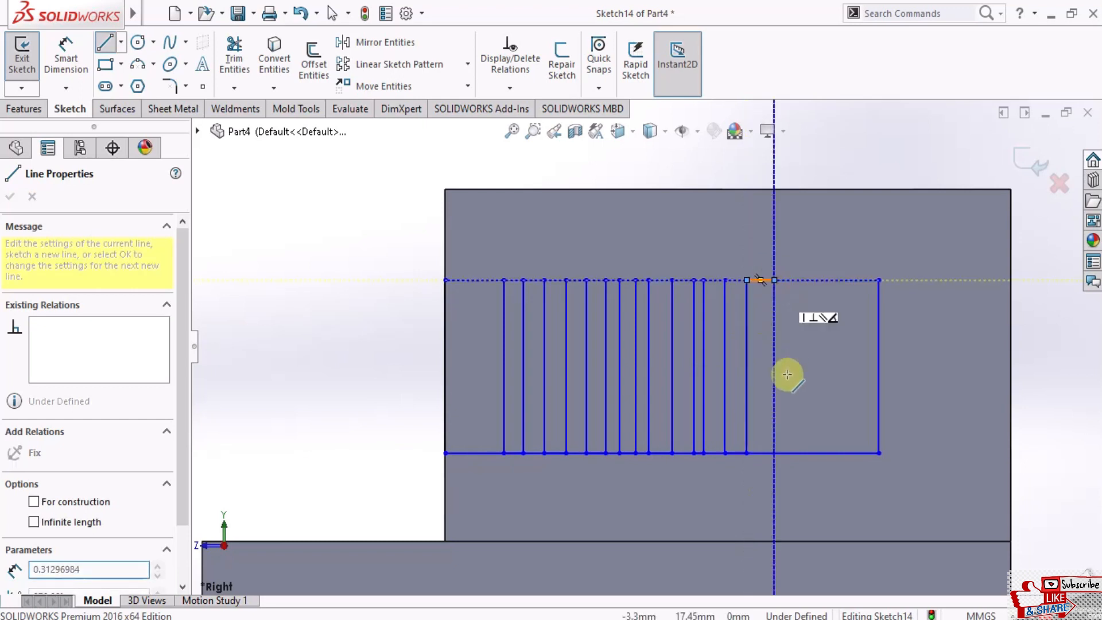
left_click(774, 453)
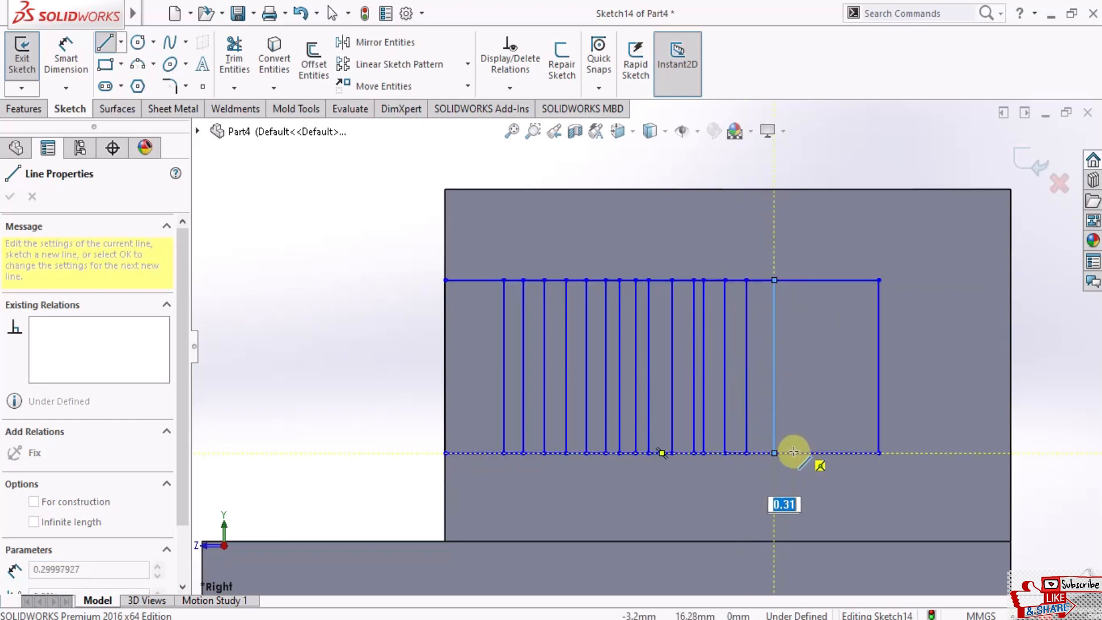
left_click(790, 453)
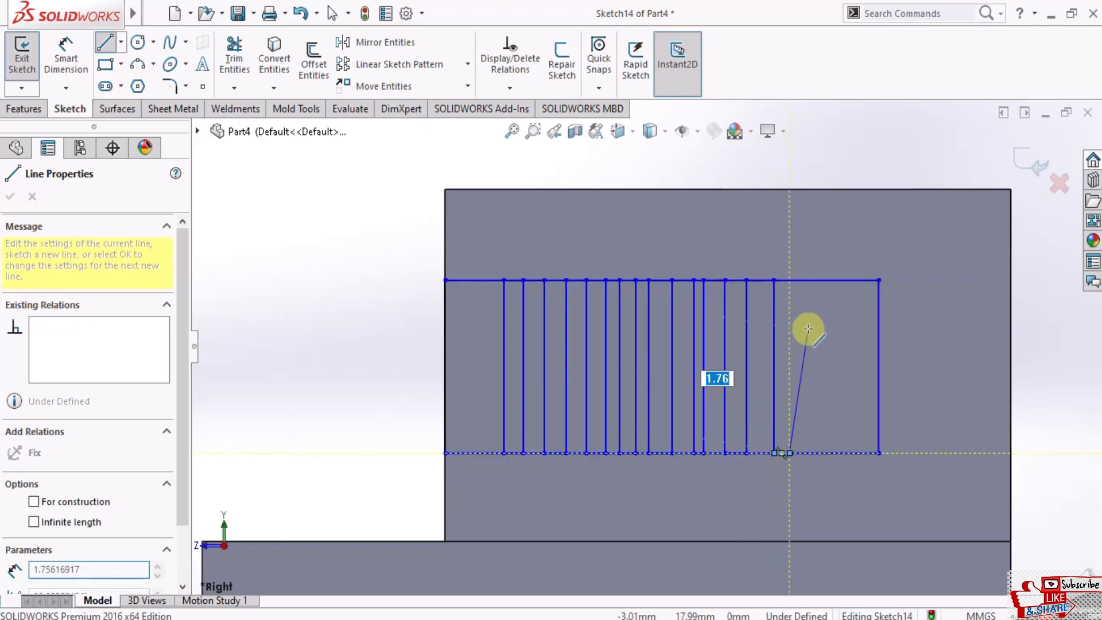
left_click(802, 279)
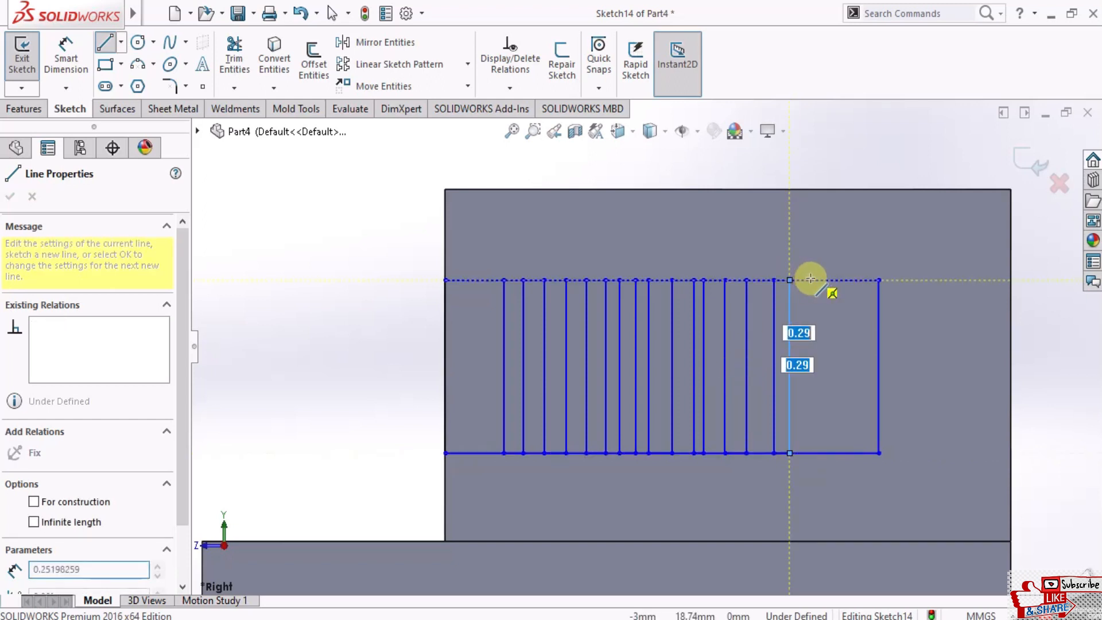
left_click(816, 280)
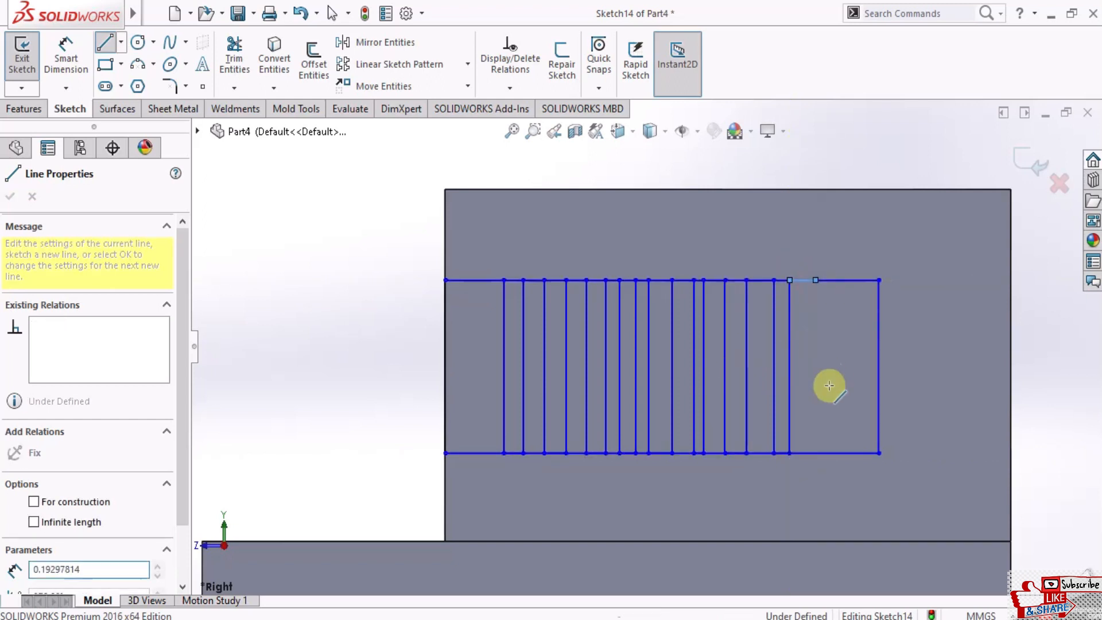
left_click(815, 453)
left_click(830, 453)
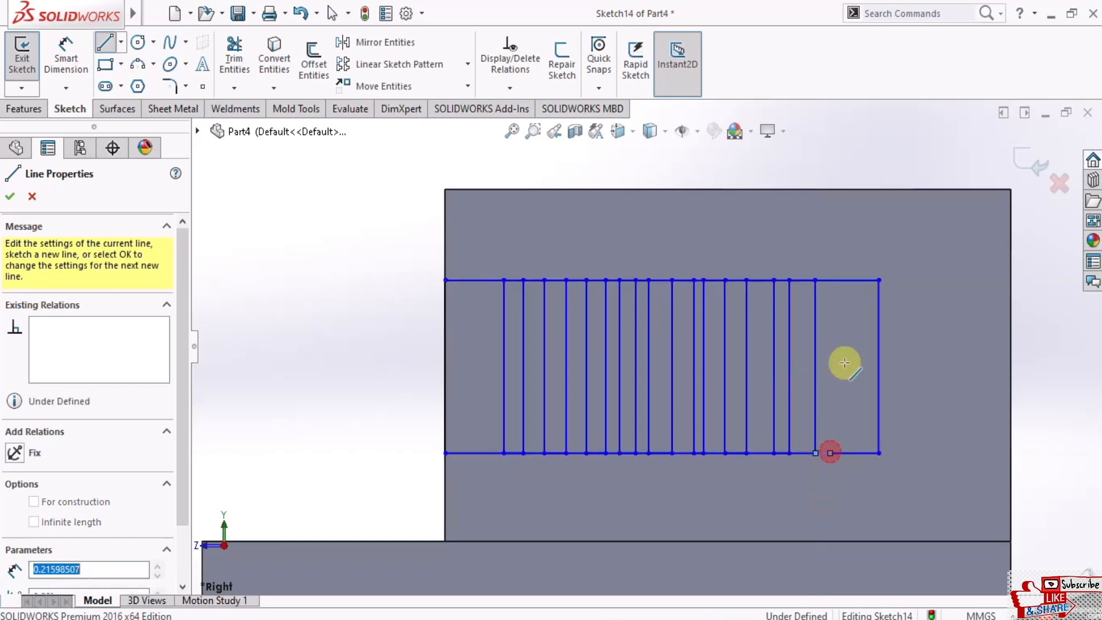
left_click(829, 280)
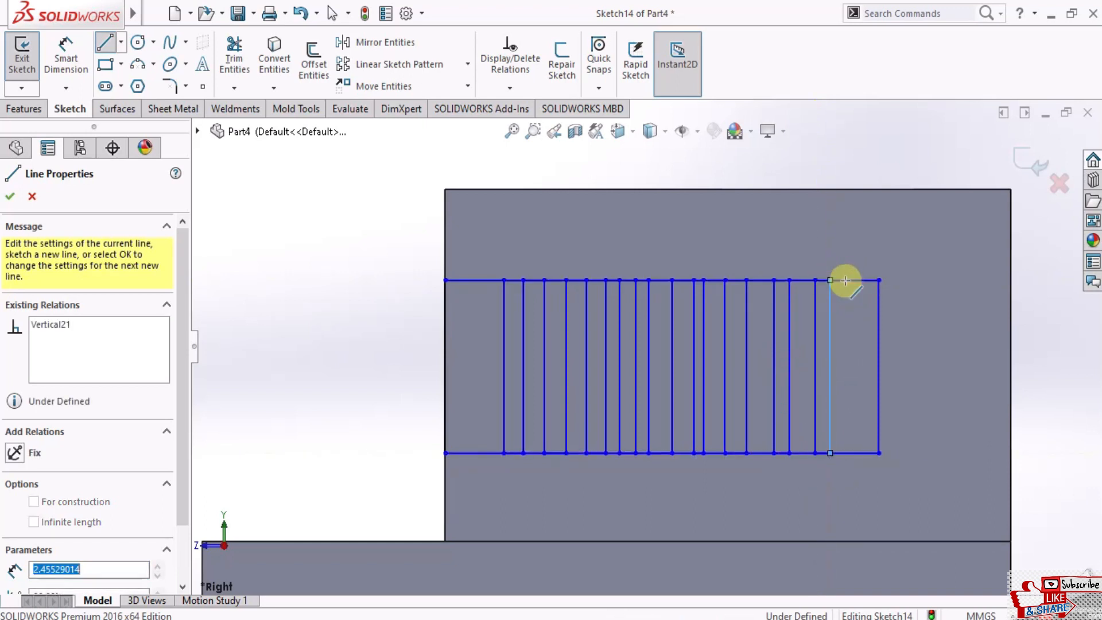
Complete the zigzag line chain with two more vertical strokes near the rectangle's far end, then end the chain
left_click(854, 279)
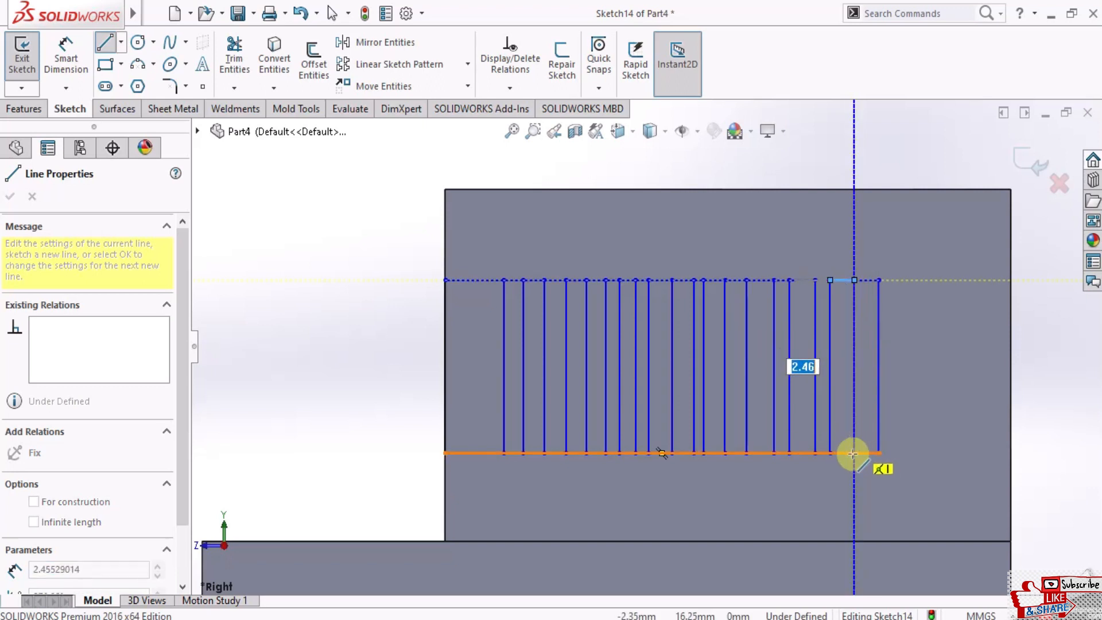
left_click(858, 453)
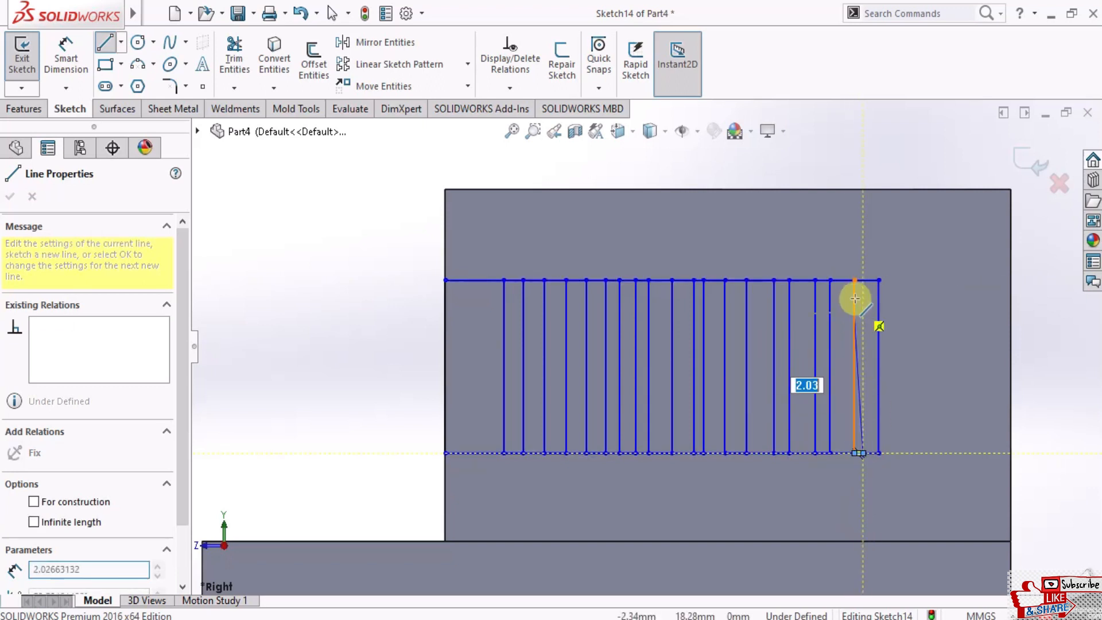
double_click(863, 280)
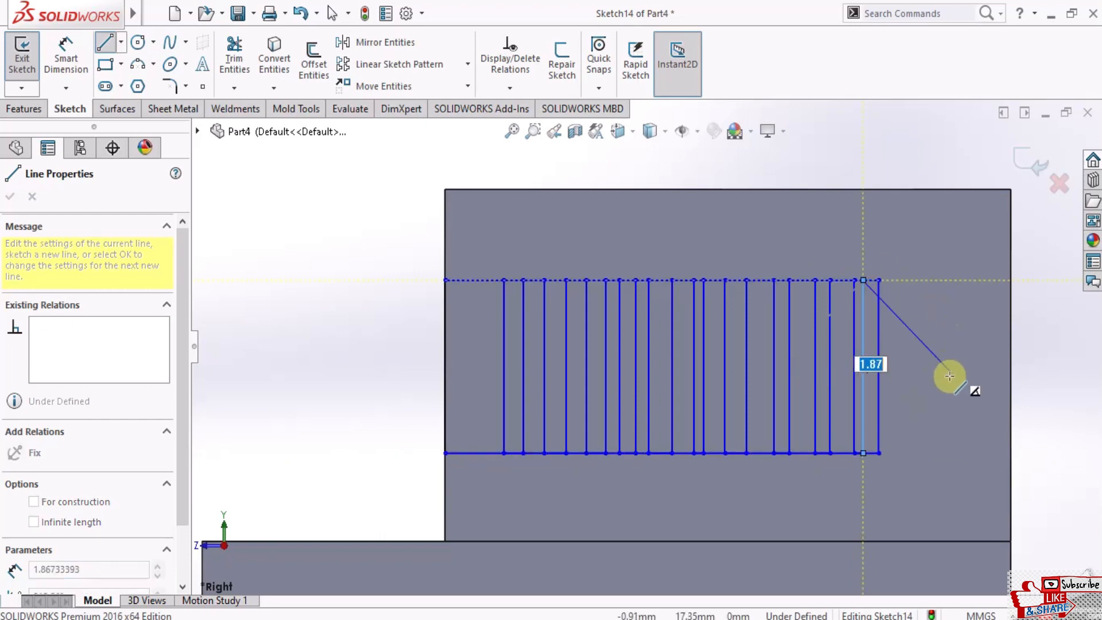
key("Escape")
key("Escape")
Trim away the rectangle part between the block's stepped edge and the first stroke, plus both connecting segments after the first slot
left_click(244, 68)
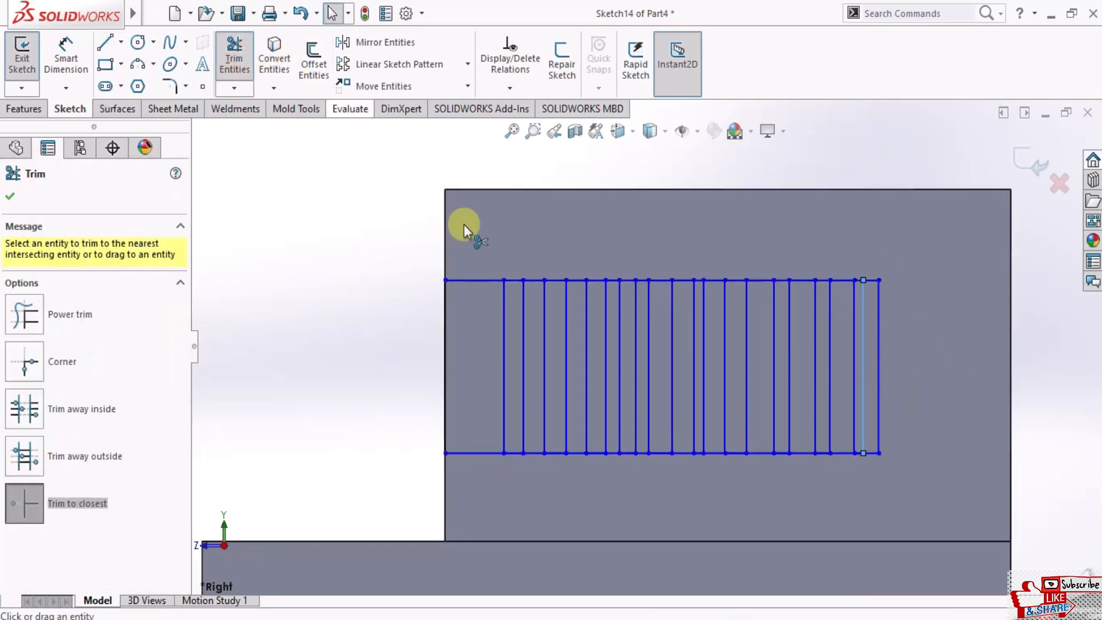
scroll(542, 327, "down", 5)
left_click(478, 261)
left_click(435, 565)
left_click(400, 522)
left_click(556, 262)
left_click(551, 564)
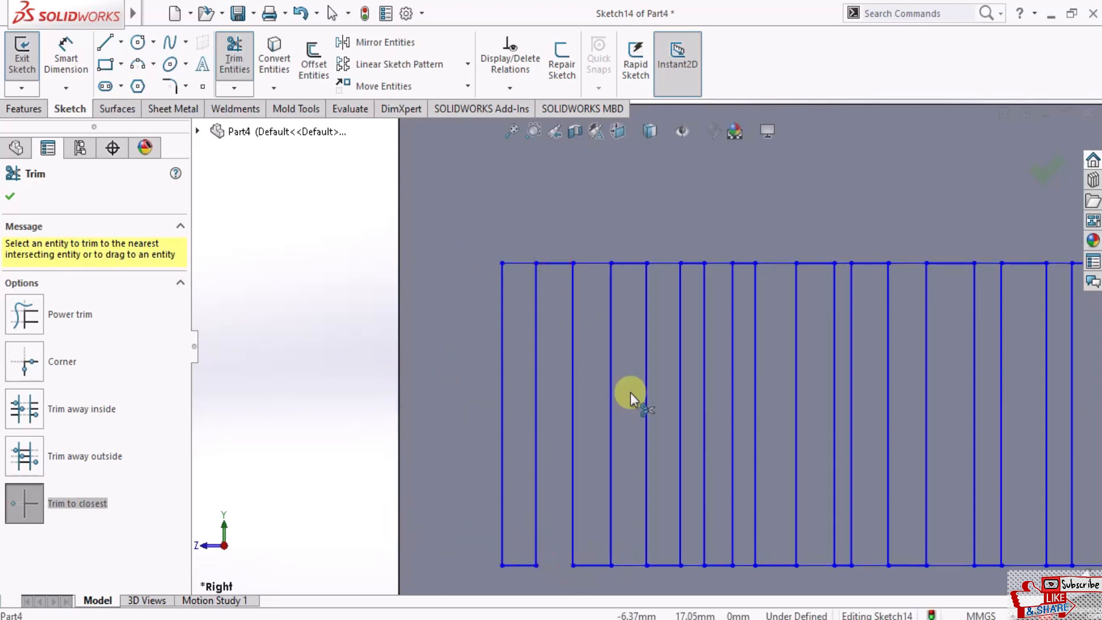
left_click(561, 262)
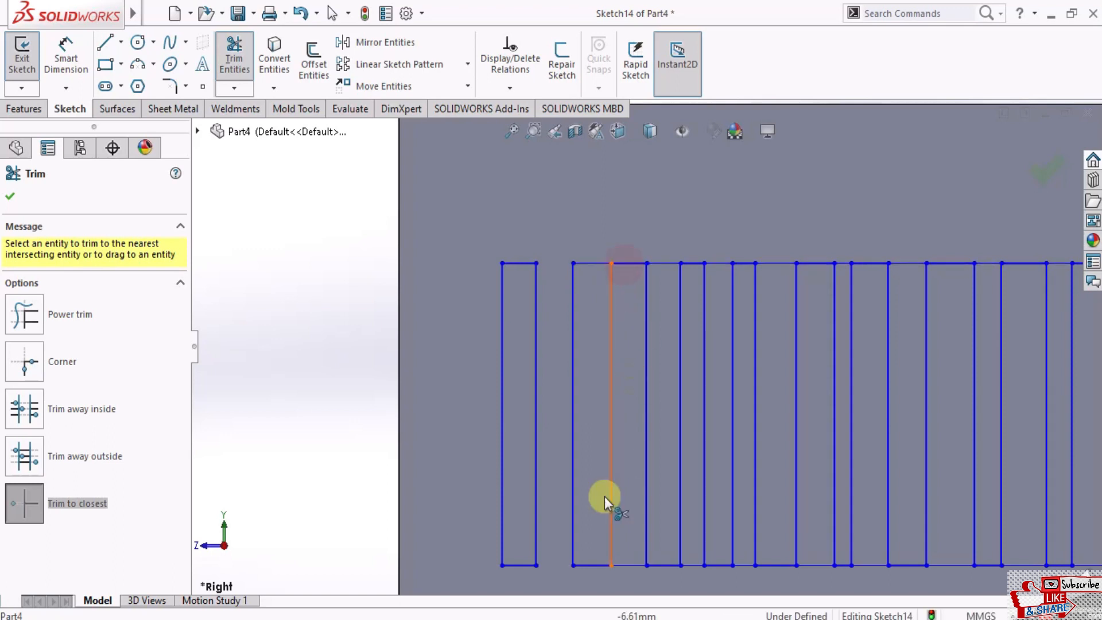
Trim the upper and lower connecting segments in the next five gaps, separating the second through sixth slots
left_click(622, 565)
left_click(632, 262)
left_click(693, 565)
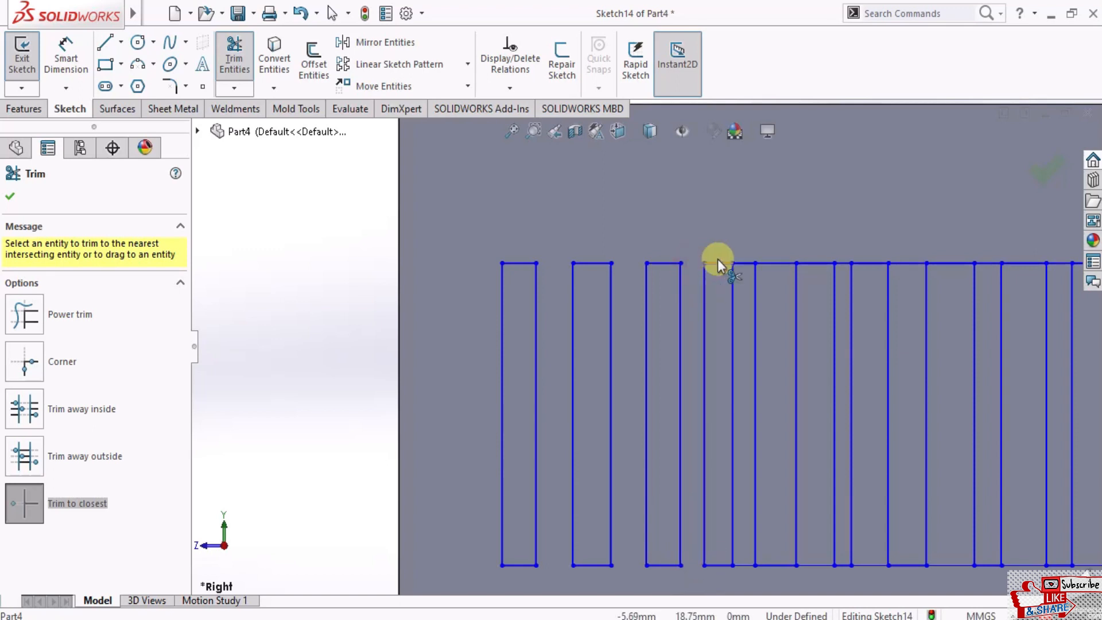
left_click(742, 263)
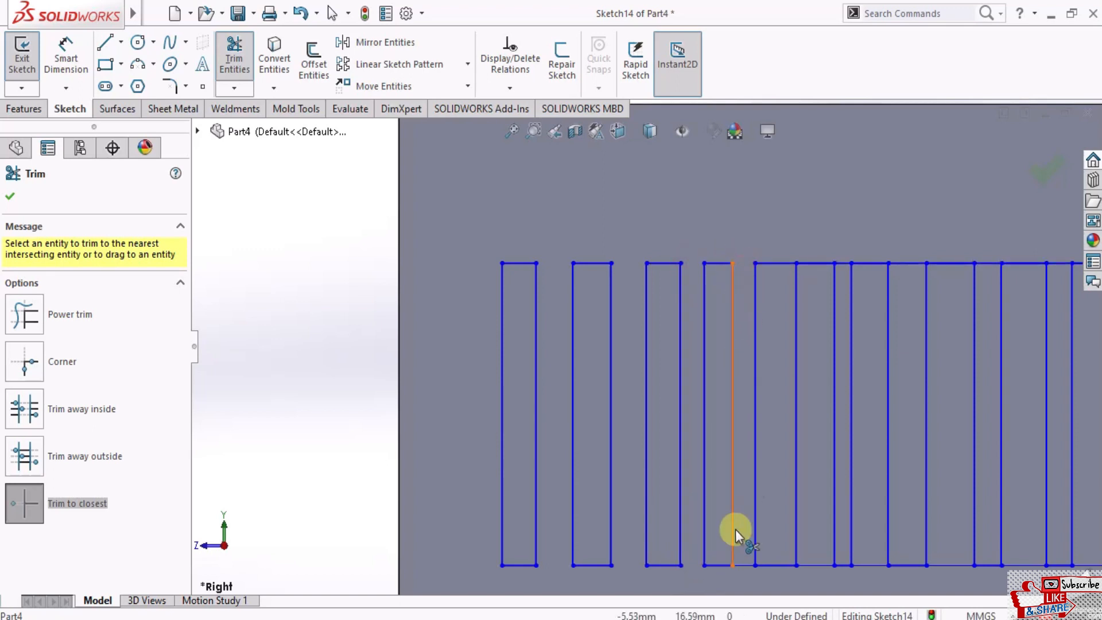
left_click(742, 565)
left_click(811, 565)
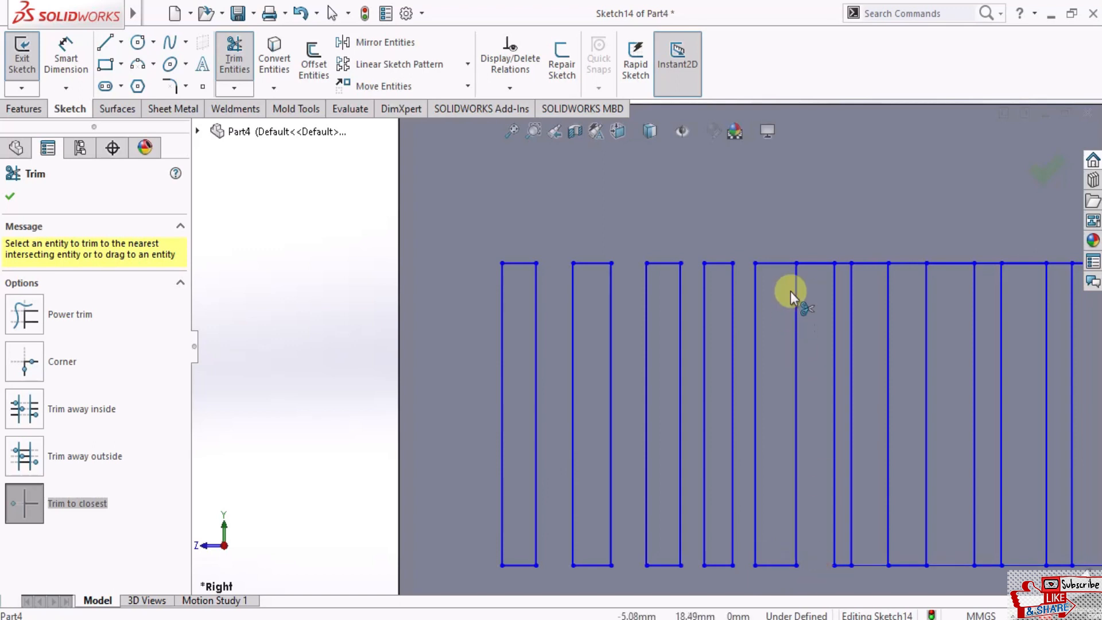
left_click(877, 263)
left_click(816, 262)
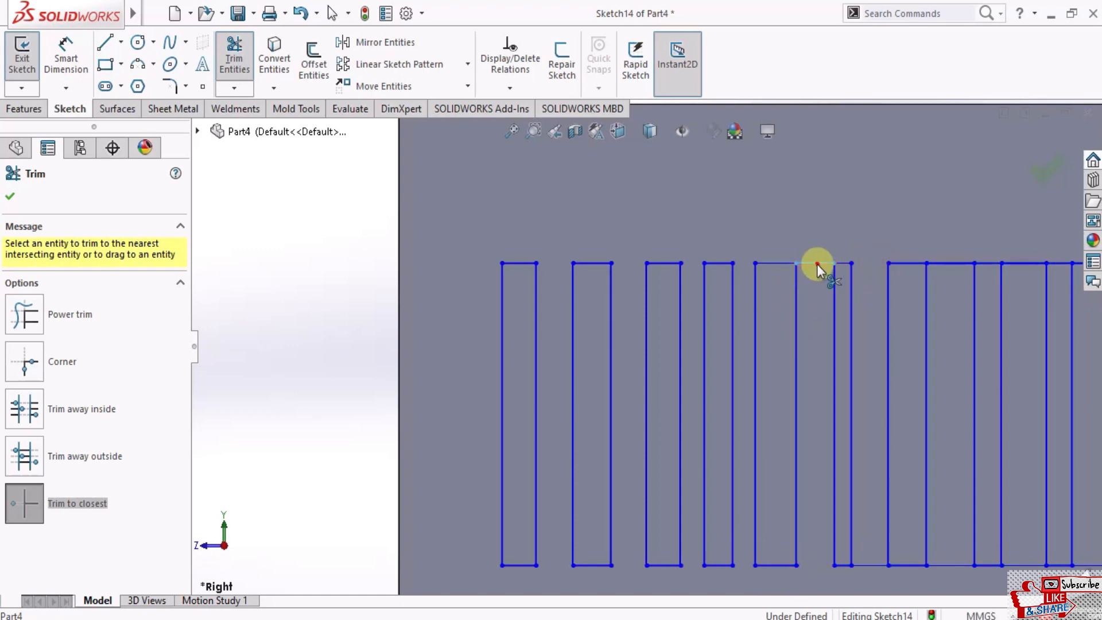
left_click(862, 566)
Trim the connecting segments after the seventh slot and between the slots near the far end
left_click(944, 565)
left_click(949, 262)
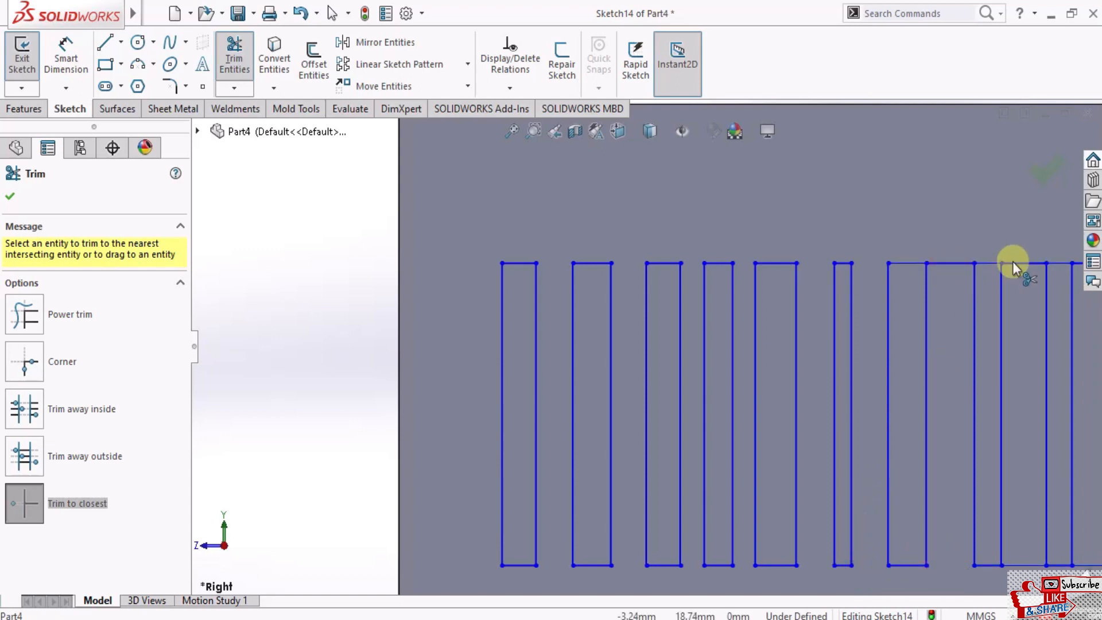
left_click(955, 264)
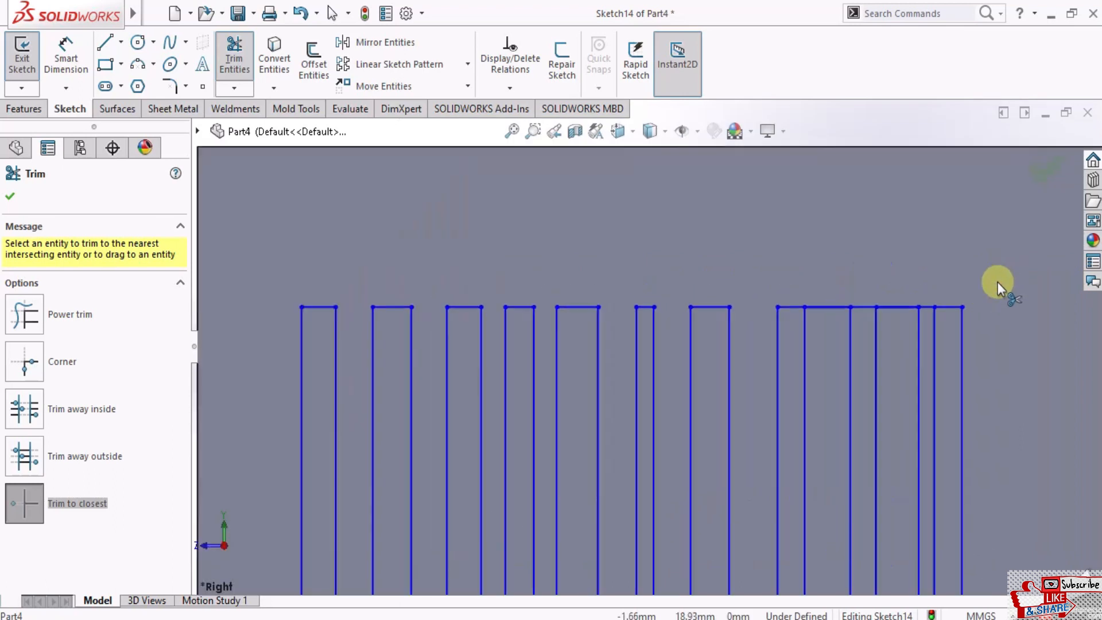
left_click(927, 309)
left_click(865, 308)
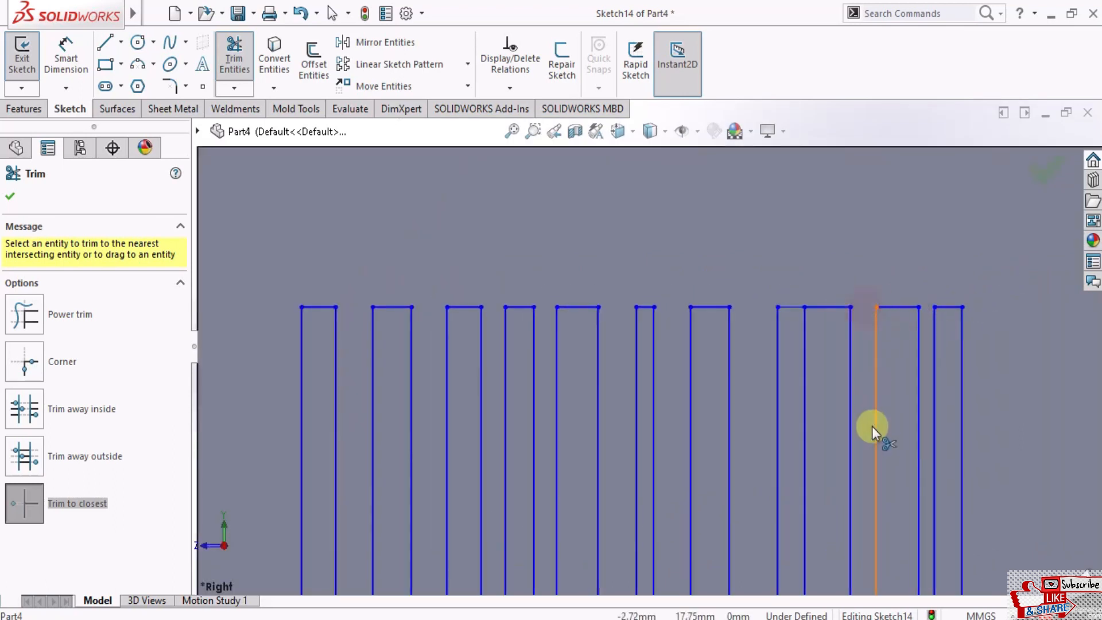
left_click(740, 471)
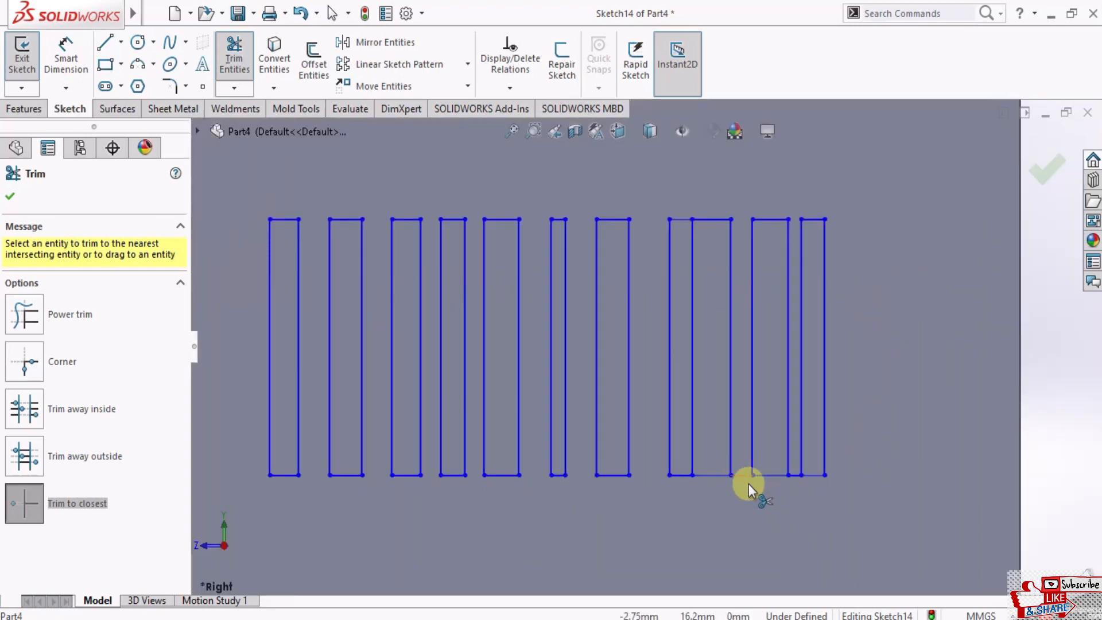
left_click(742, 475)
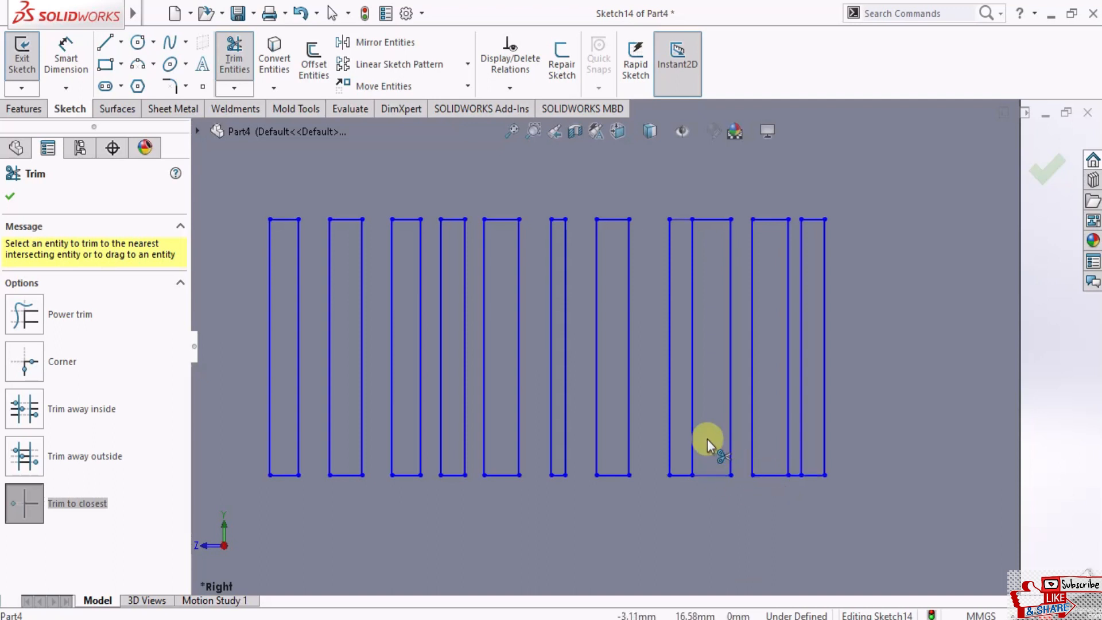
Trim away the narrow strip attached to the eighth slot and the lower connector between the last two slots
left_click(666, 422)
left_click(679, 219)
left_click(684, 480)
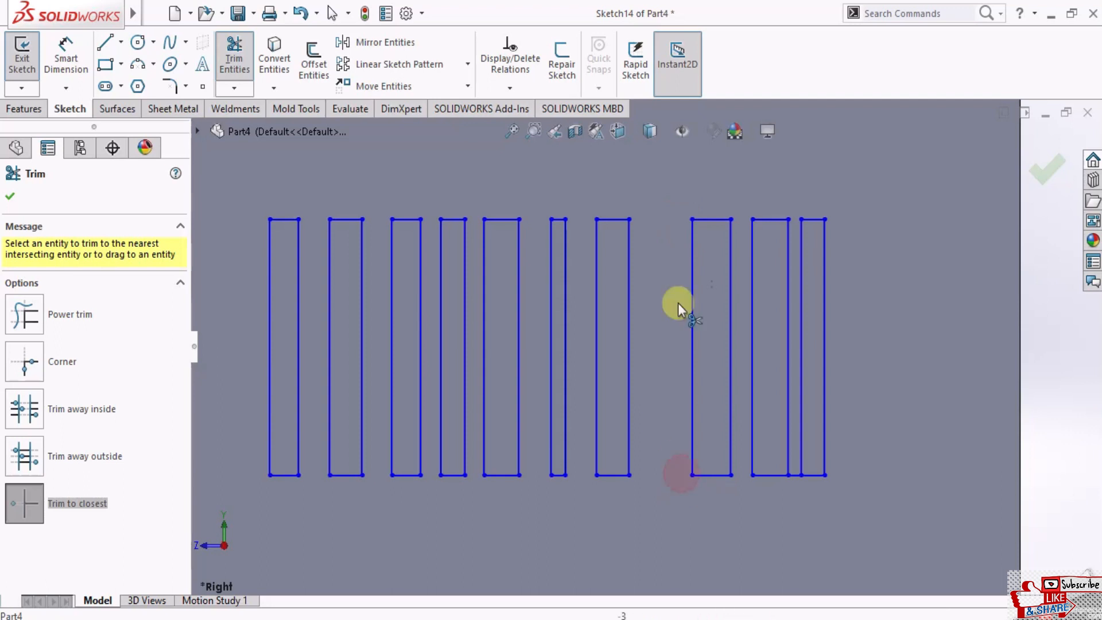
left_click(796, 474)
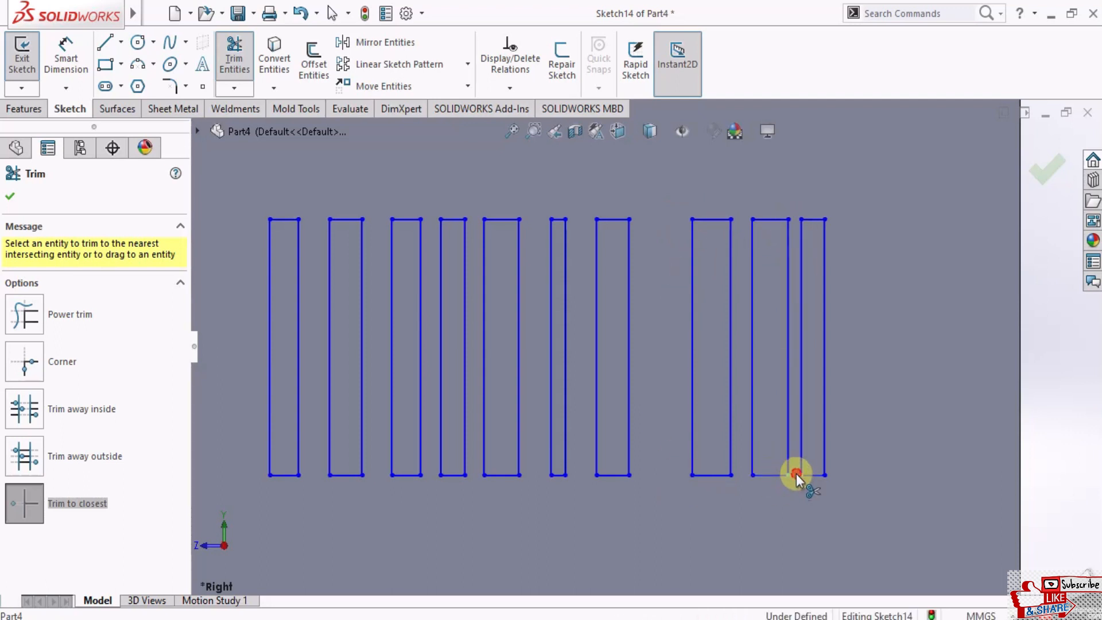
left_click(12, 198)
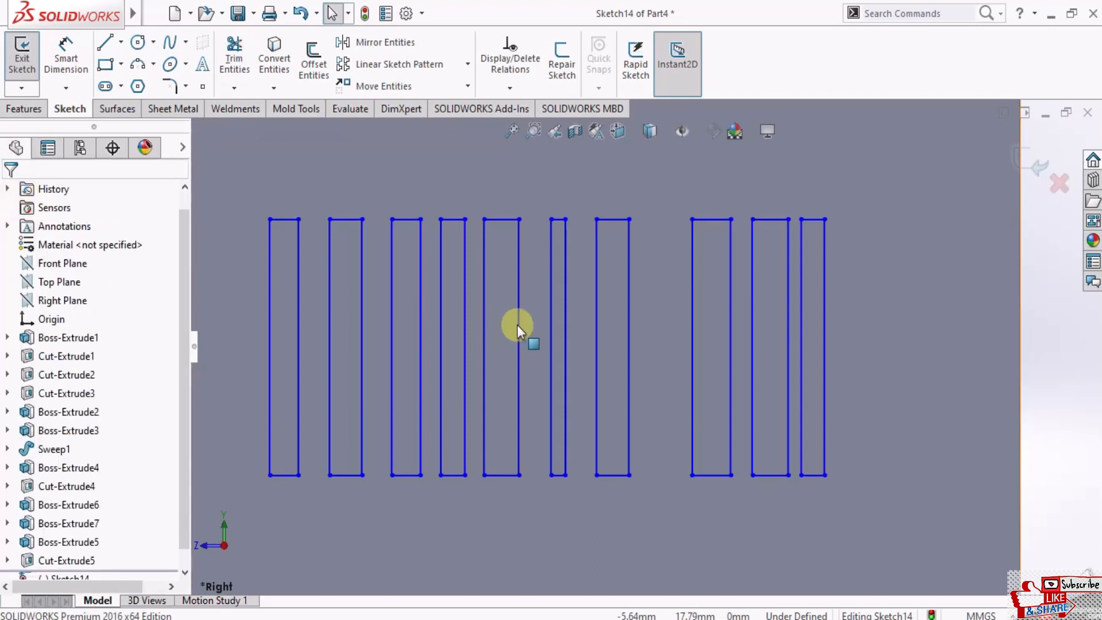
With the Line tool, draw a closed slot outline about 0.4 by 2.46 mm in the wide gap, starting from the seventh slot's upper corner
scroll(680, 295, "down", 3)
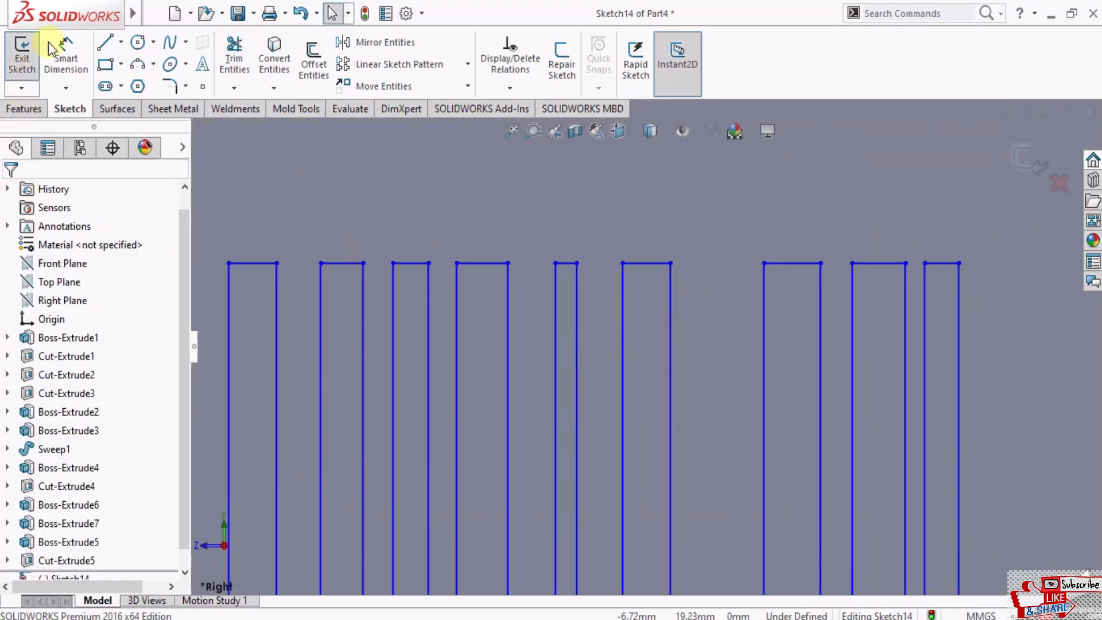
left_click(121, 42)
left_click(130, 67)
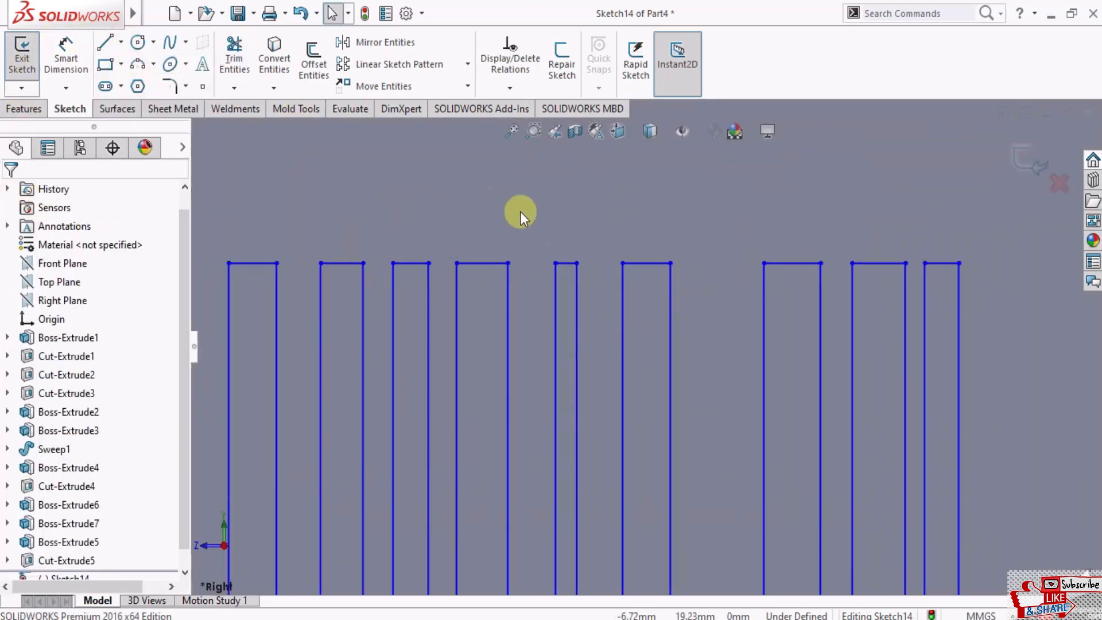
left_click(669, 262)
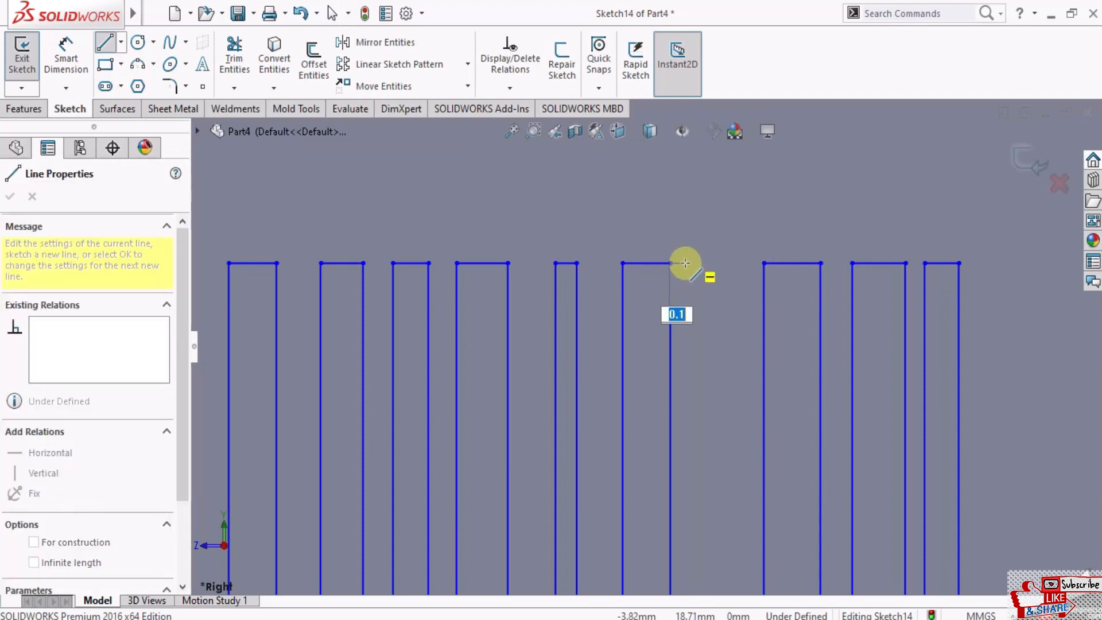
scroll(689, 437, "up", 2)
scroll(681, 526, "down", 1)
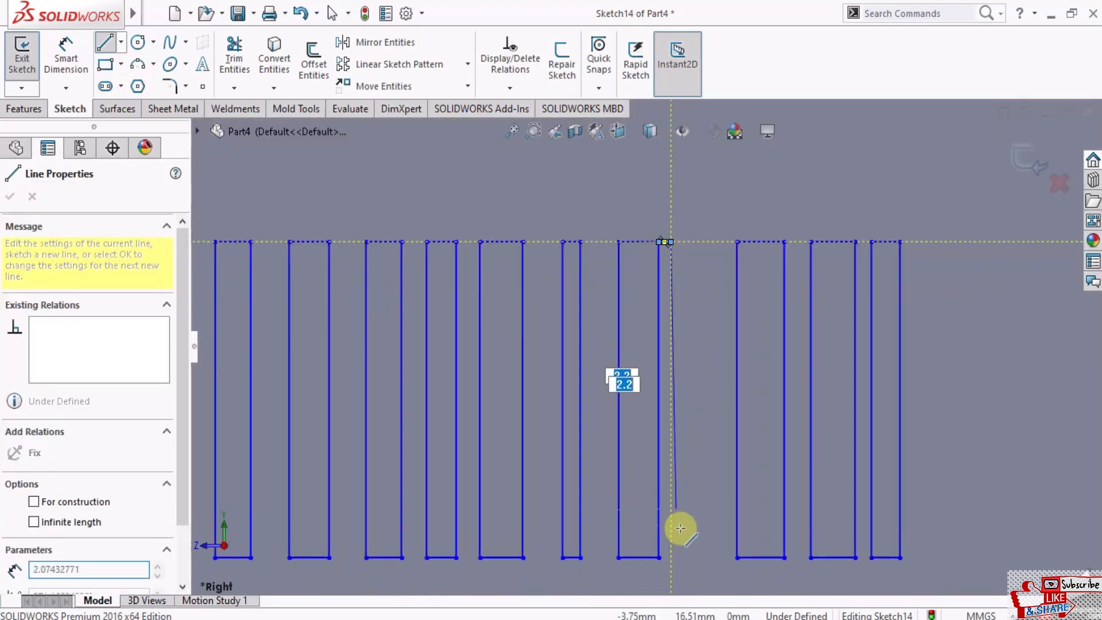
left_click(670, 557)
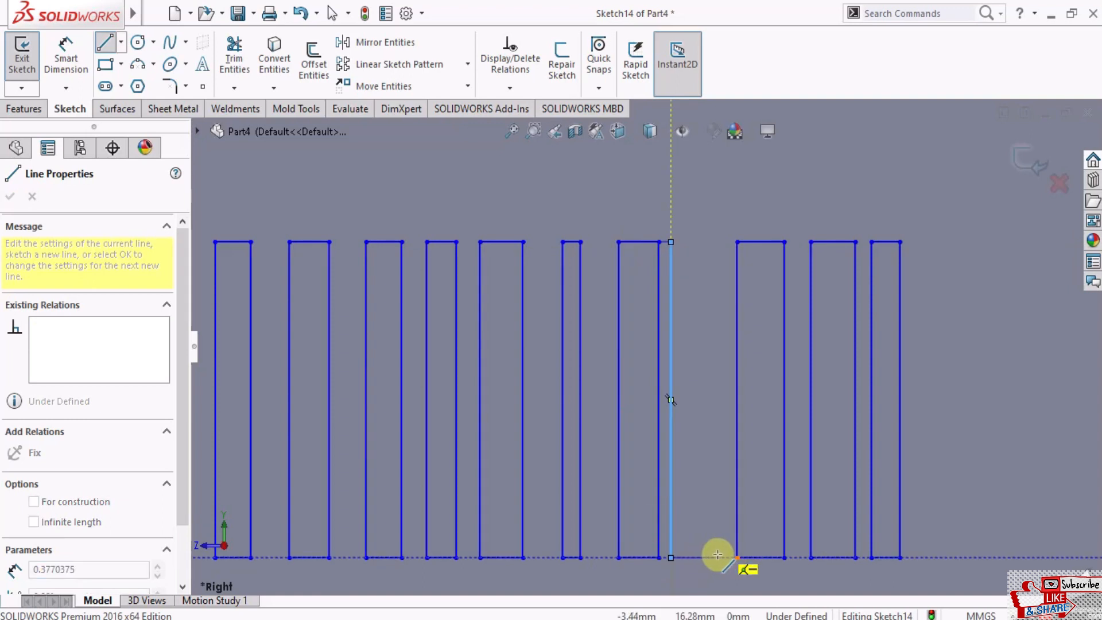
left_click(720, 557)
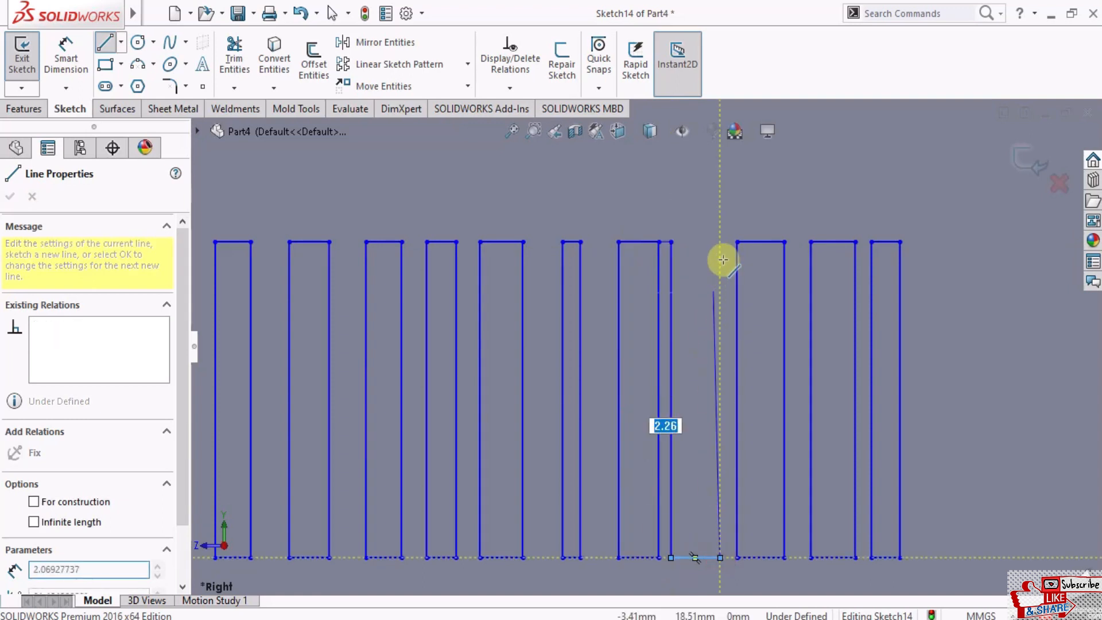
left_click(720, 242)
left_click(672, 242)
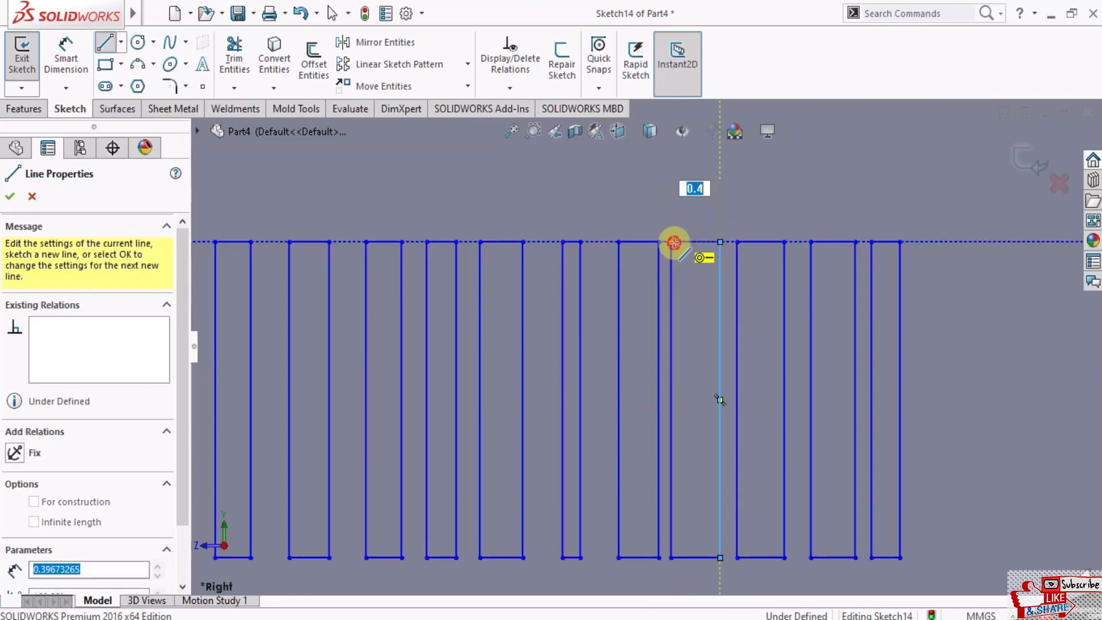
Trim the short connector between the seventh slot and the newly drawn slot outline
left_click(240, 49)
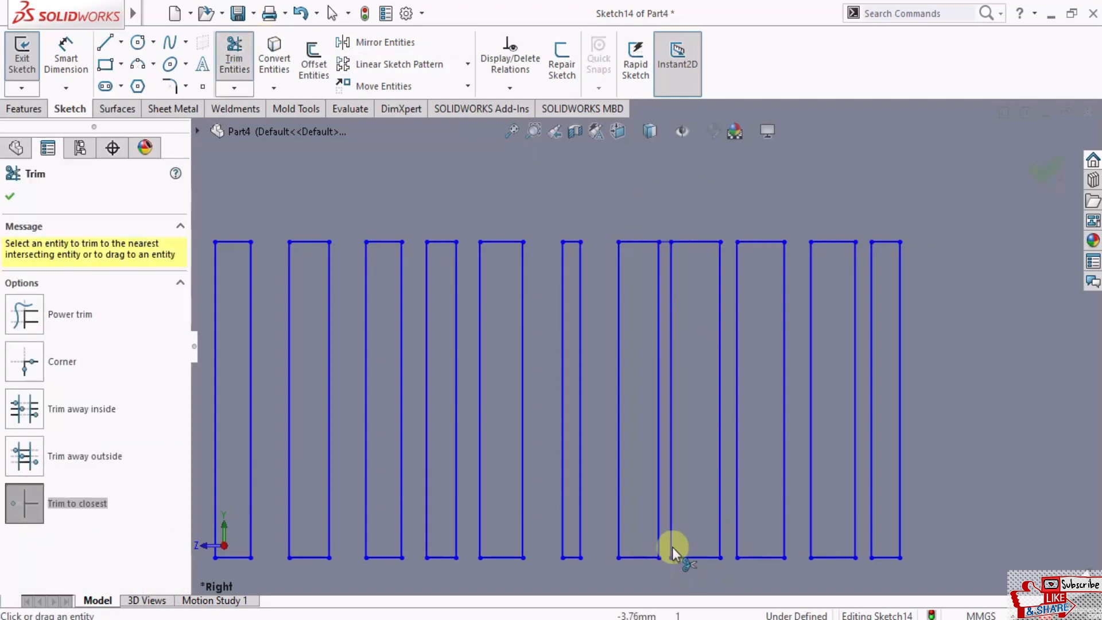
scroll(677, 264, "down", 3)
left_click(660, 257)
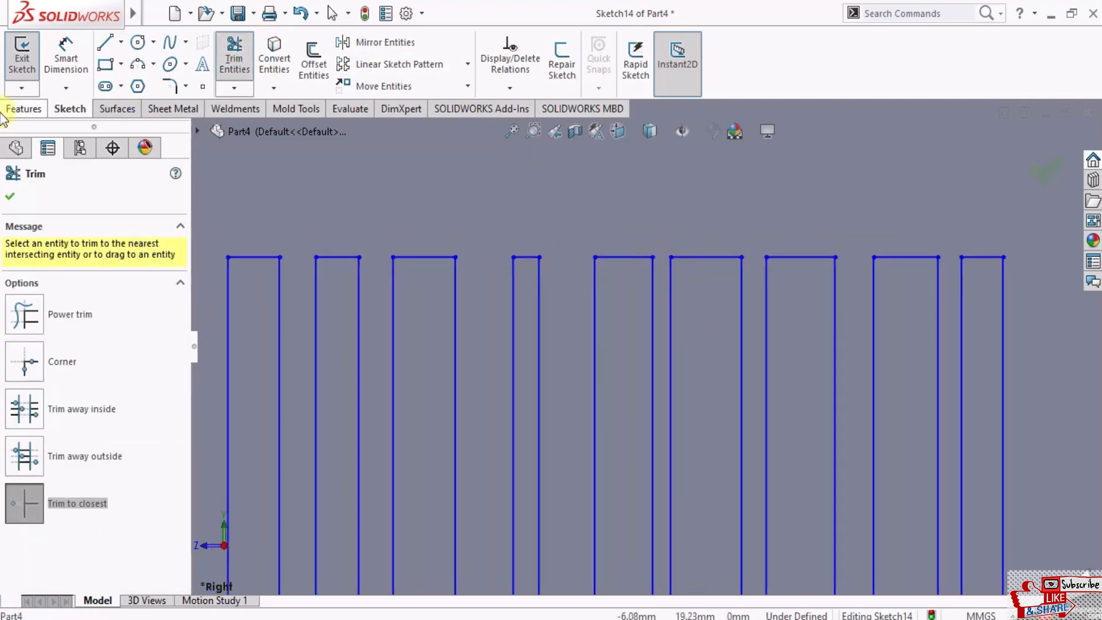
left_click(9, 196)
Widen the narrowest slot by moving its far vertical line toward the neighbouring slot
scroll(646, 344, "up", 5)
mouse_move(645, 344)
middle_mouse_down()
mouse_move(627, 393)
mouse_move(687, 310)
middle_mouse_up()
key("ctrl+8")
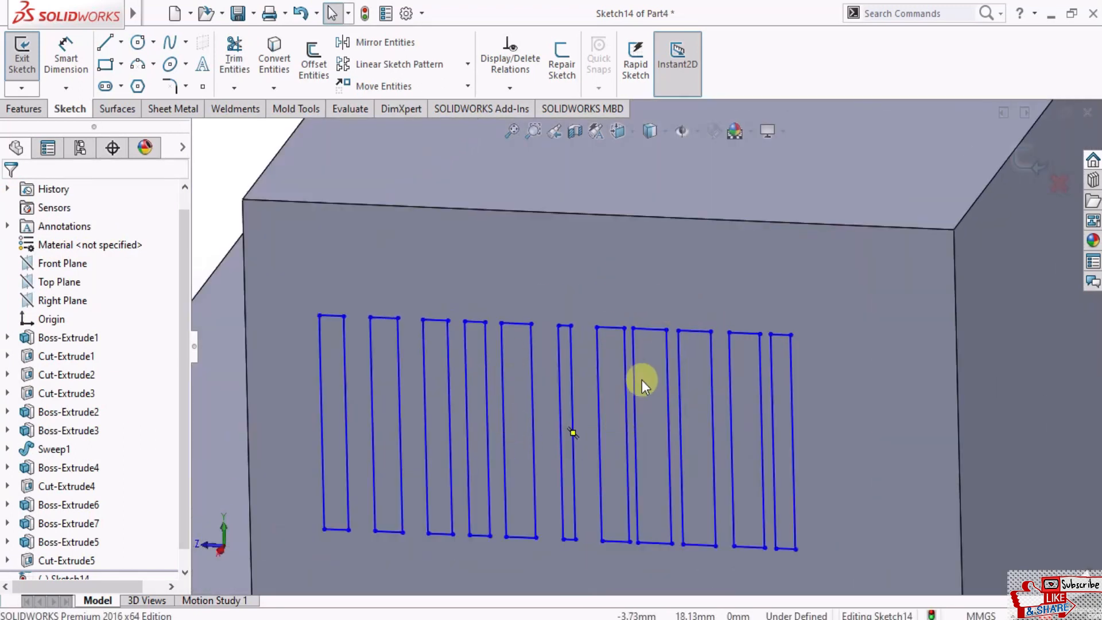
scroll(642, 379, "down", 4)
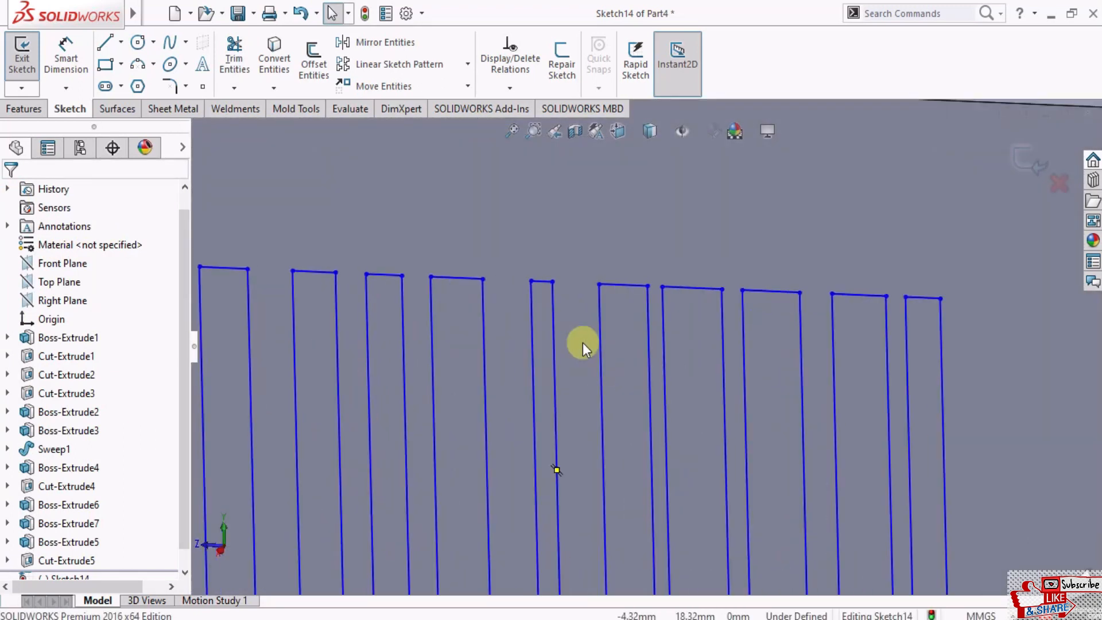
scroll(583, 343, "up", 3)
scroll(590, 357, "down", 3)
left_click(581, 465)
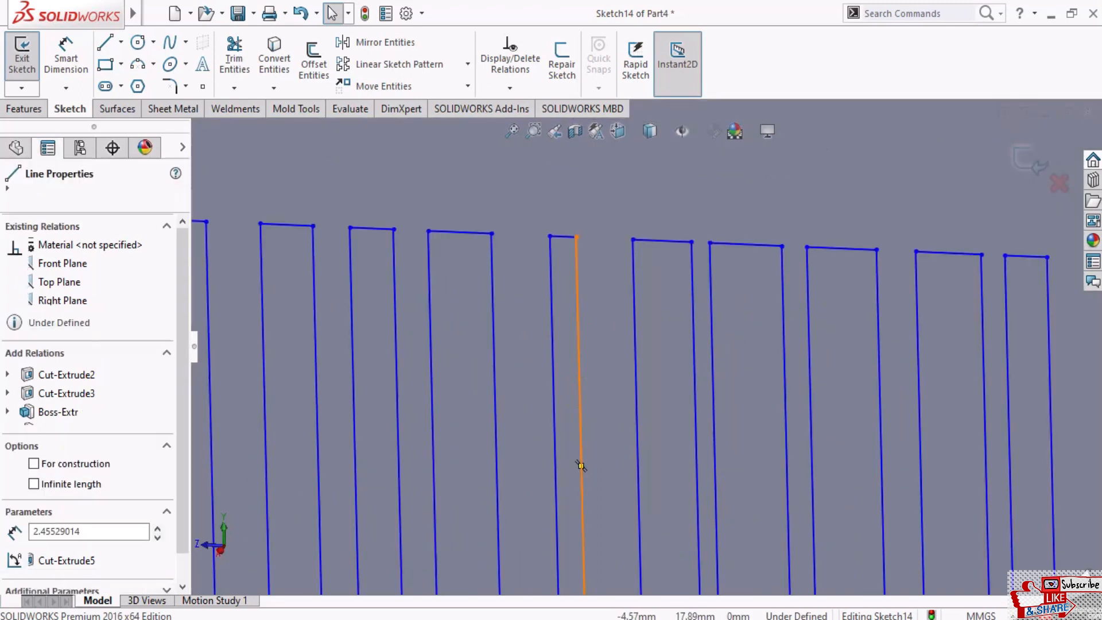
left_click_drag(599, 462, 605, 463)
Start an extruded cut from the slot sketch and select all eleven closed slot regions as its contours
scroll(623, 429, "up", 4)
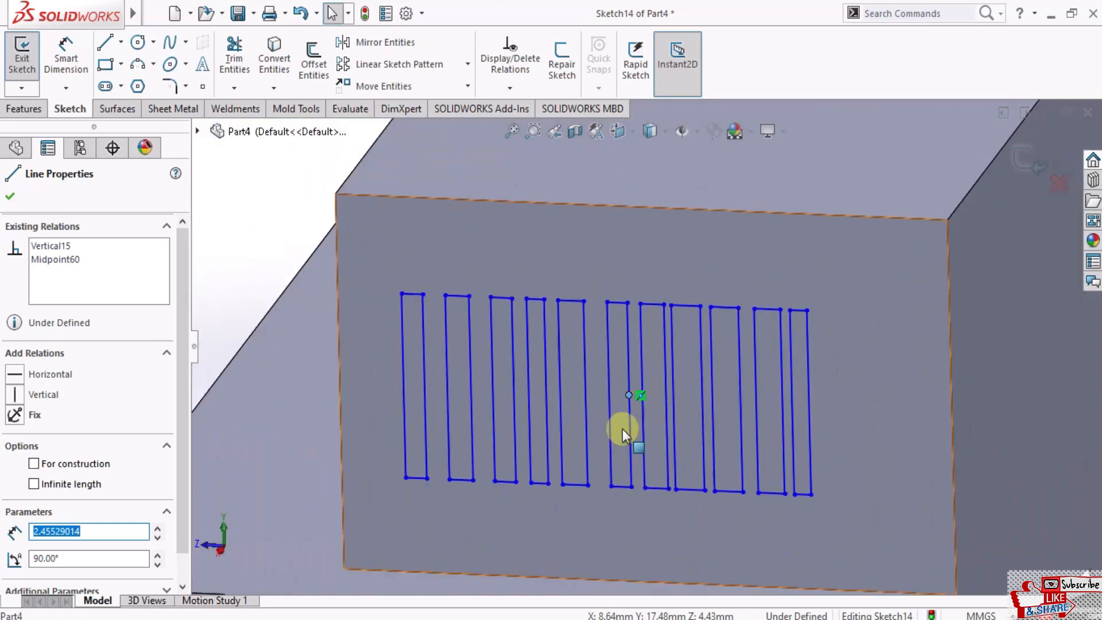
scroll(623, 429, "down", 3)
scroll(605, 405, "up", 4)
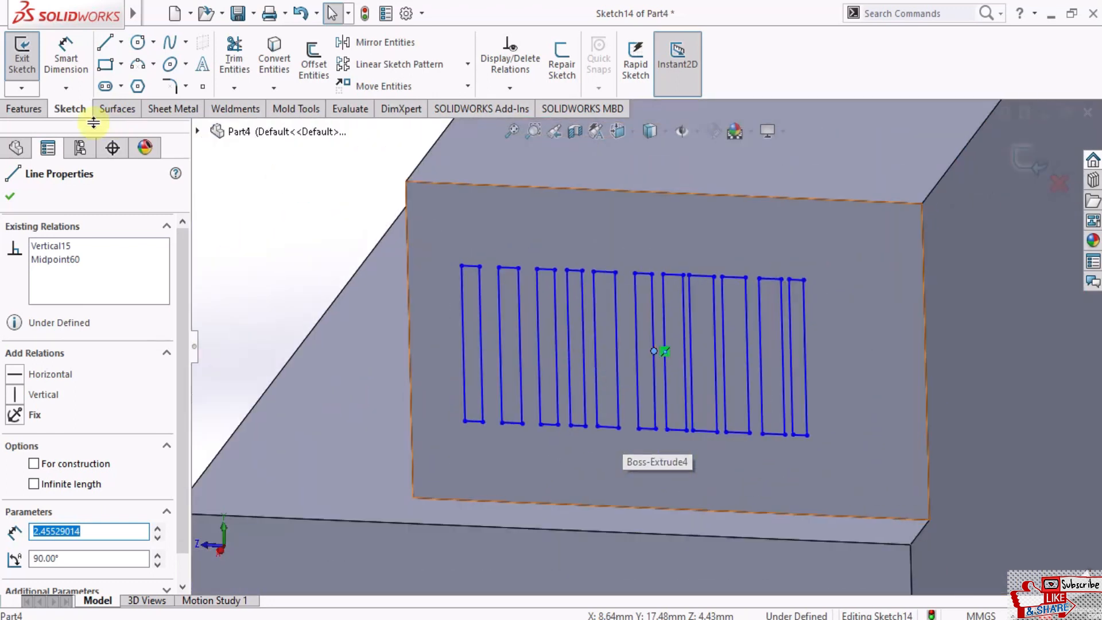
left_click(23, 109)
left_click(236, 69)
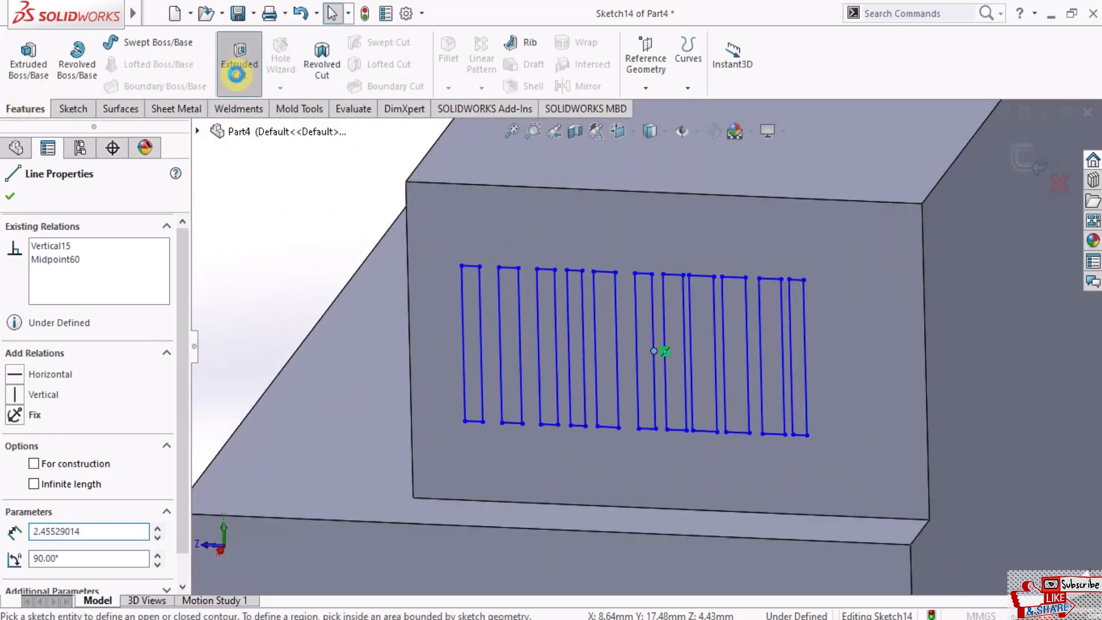
left_click(466, 315)
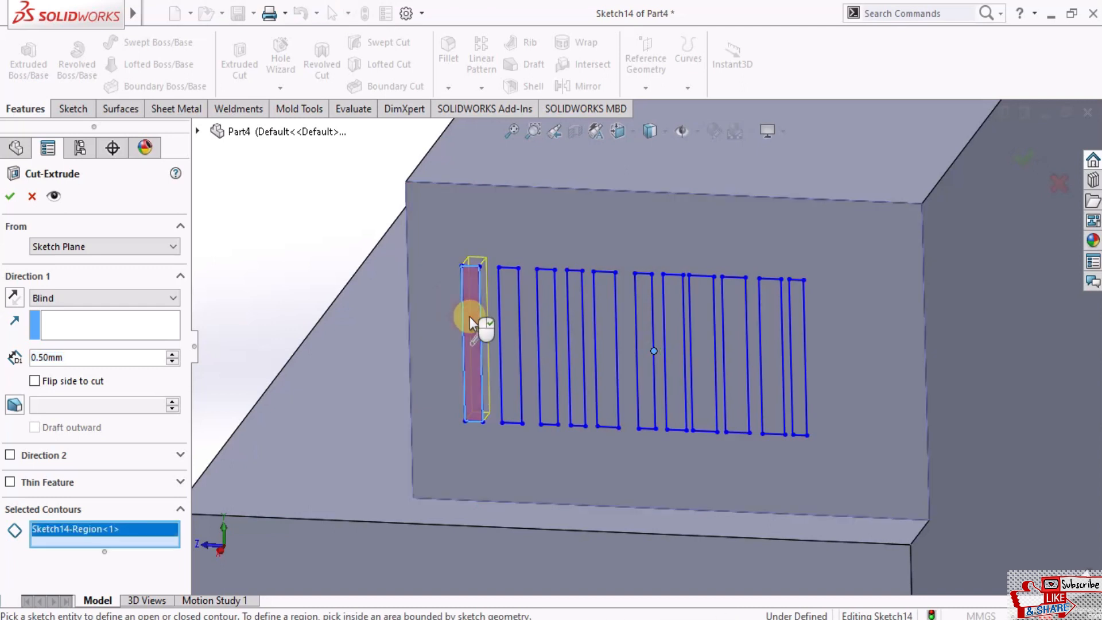
left_click(504, 315)
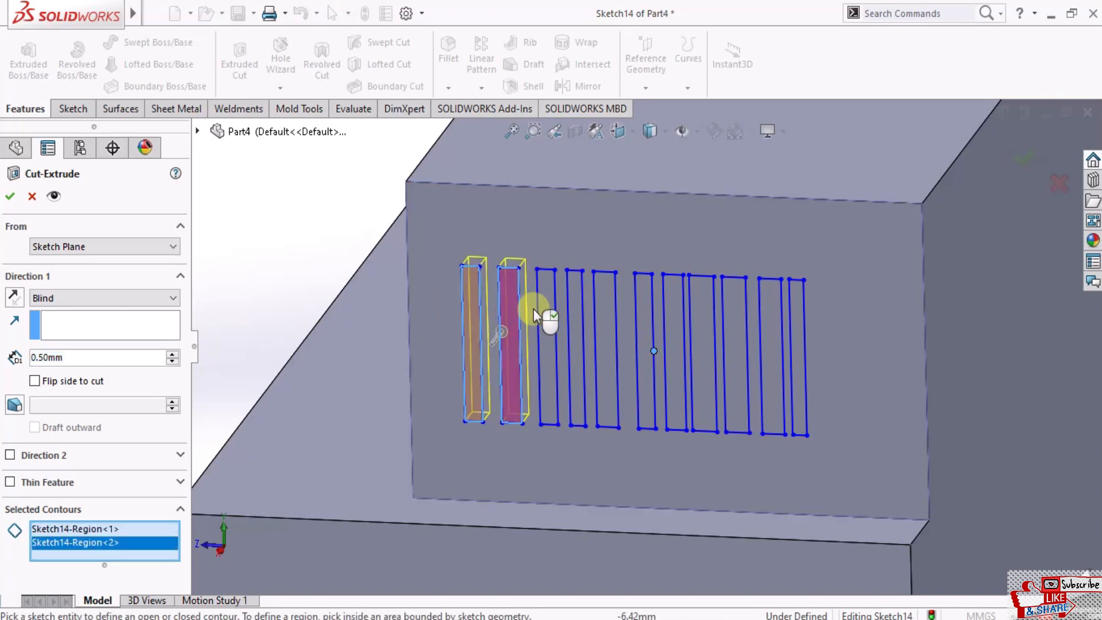
left_click(548, 307)
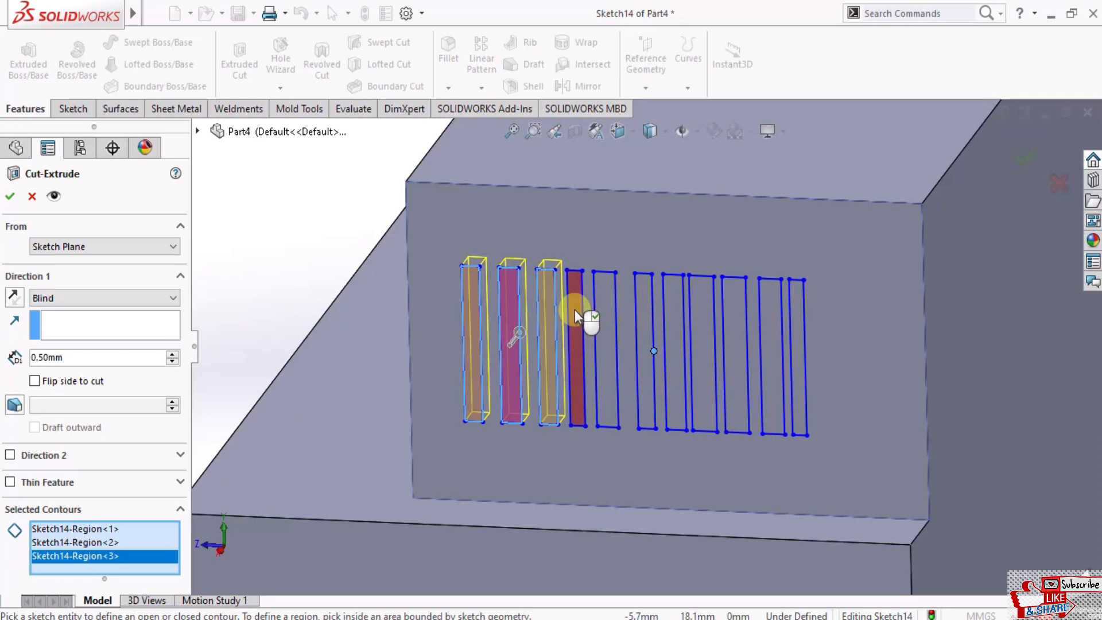
left_click(575, 312)
left_click(602, 310)
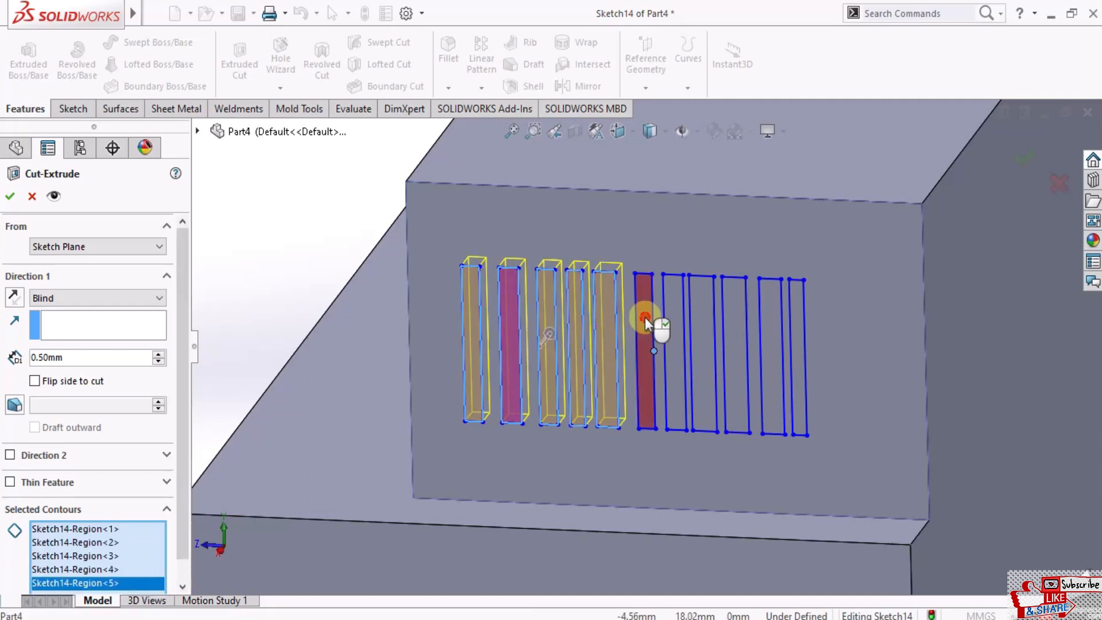
left_click(645, 317)
left_click(671, 316)
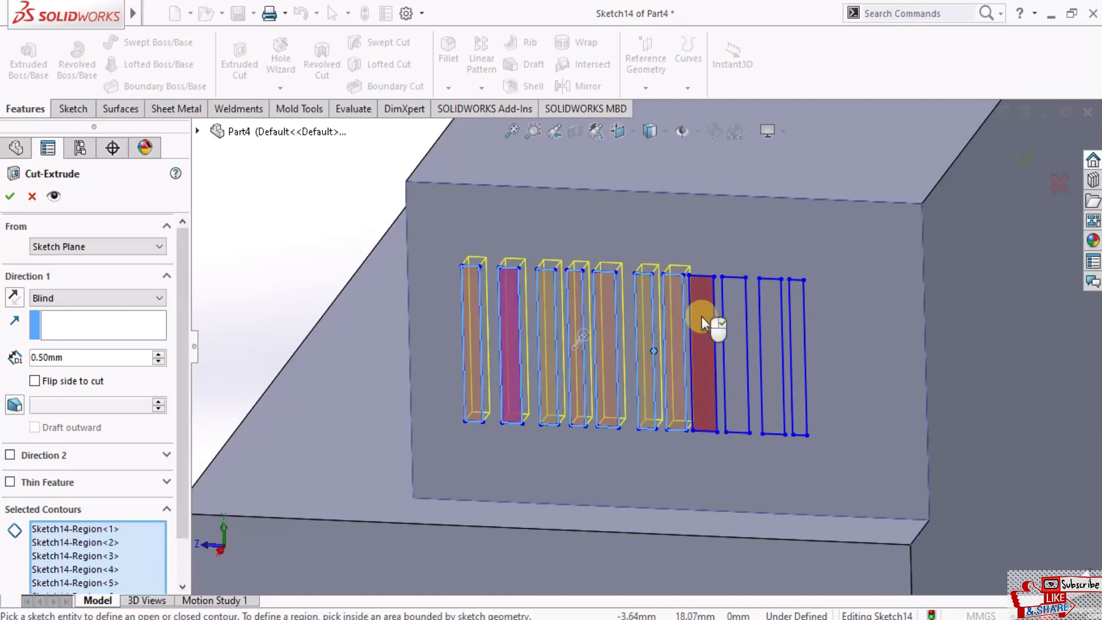
left_click(701, 316)
left_click(734, 315)
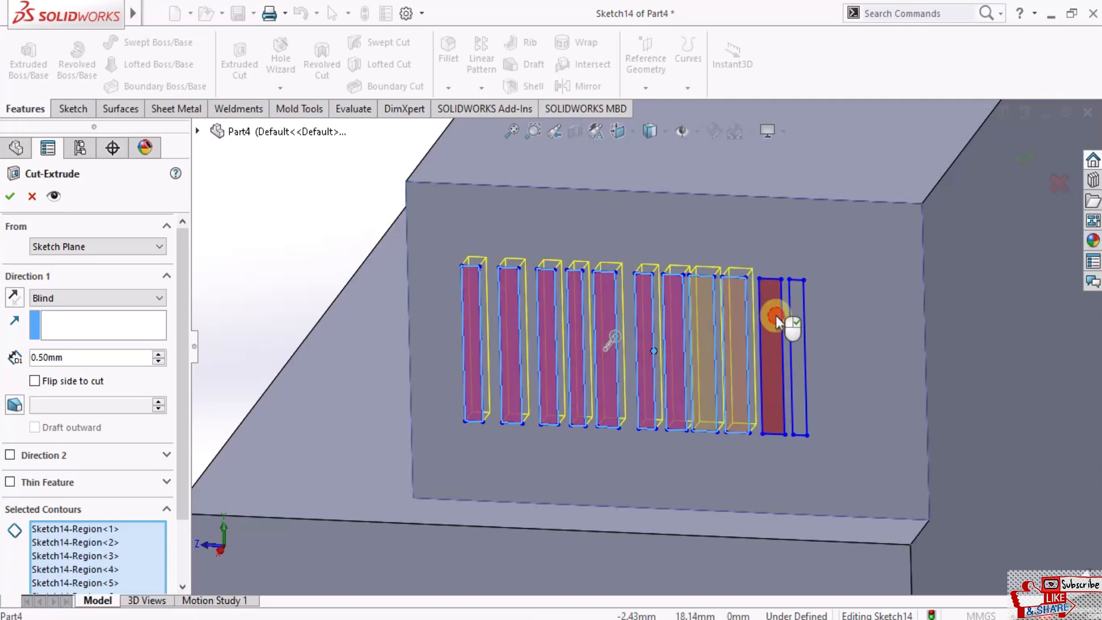
left_click(775, 315)
left_click(795, 317)
Cut the selected slot regions into the upper block with a blind depth of 1 mm
scroll(739, 314, "up", 2)
middle_click_drag(738, 315, 590, 386)
scroll(163, 377, "down", 2)
scroll(161, 370, "up", 2)
left_click(156, 353)
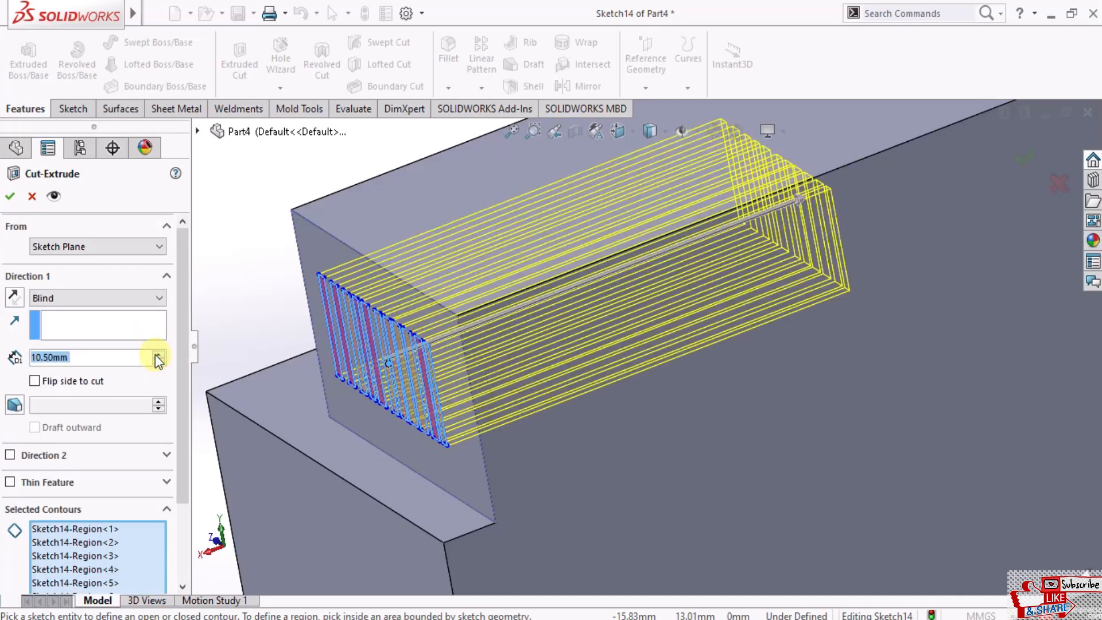
left_click(159, 362)
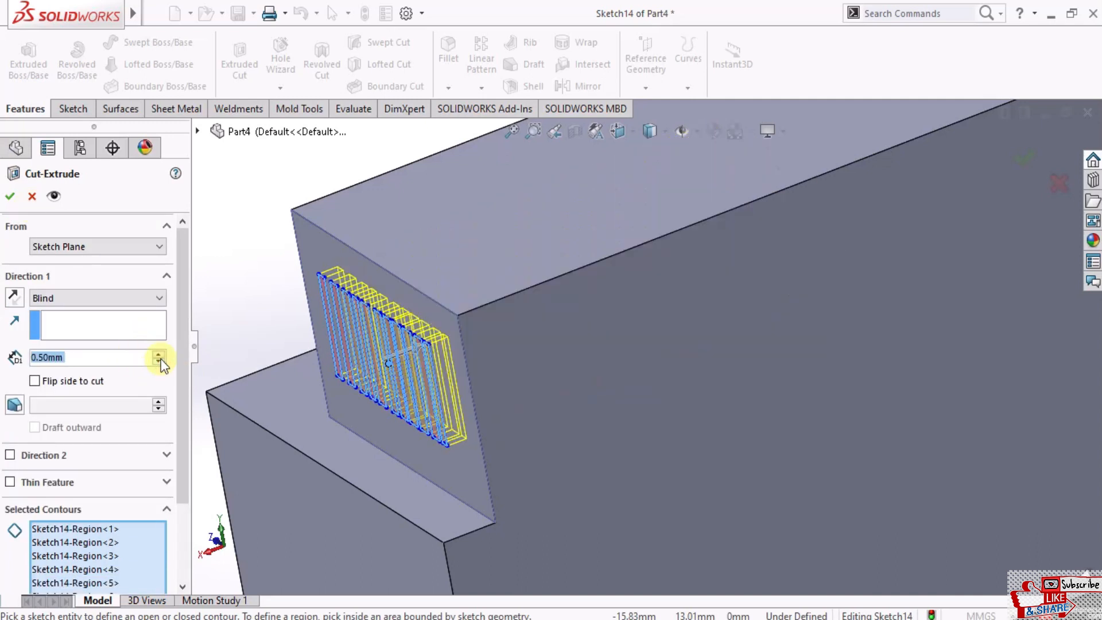
type("1")
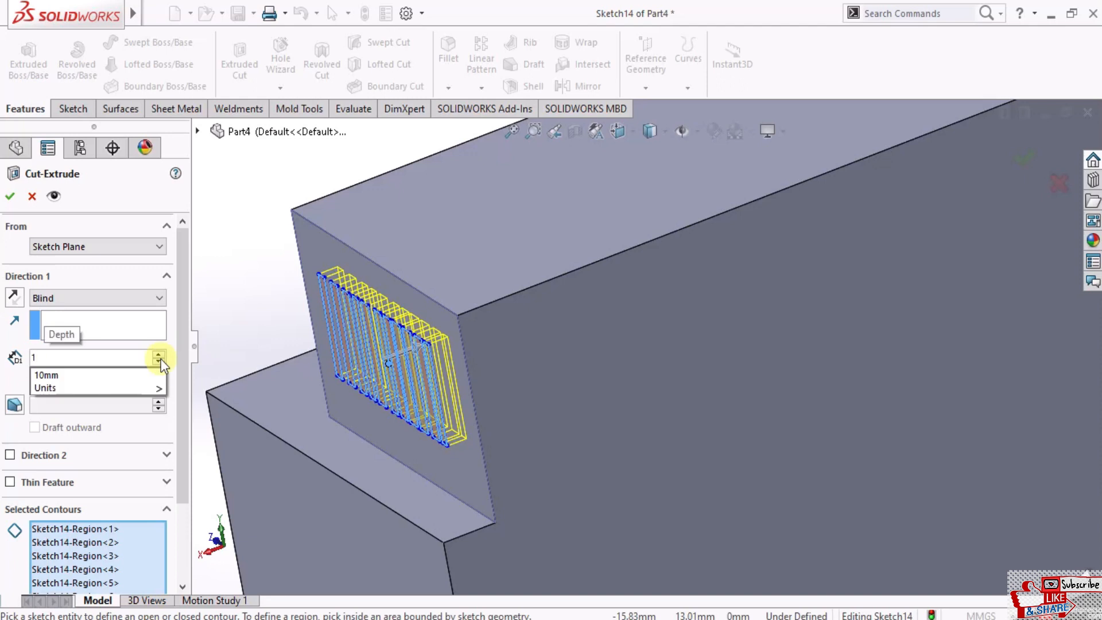
key("Return")
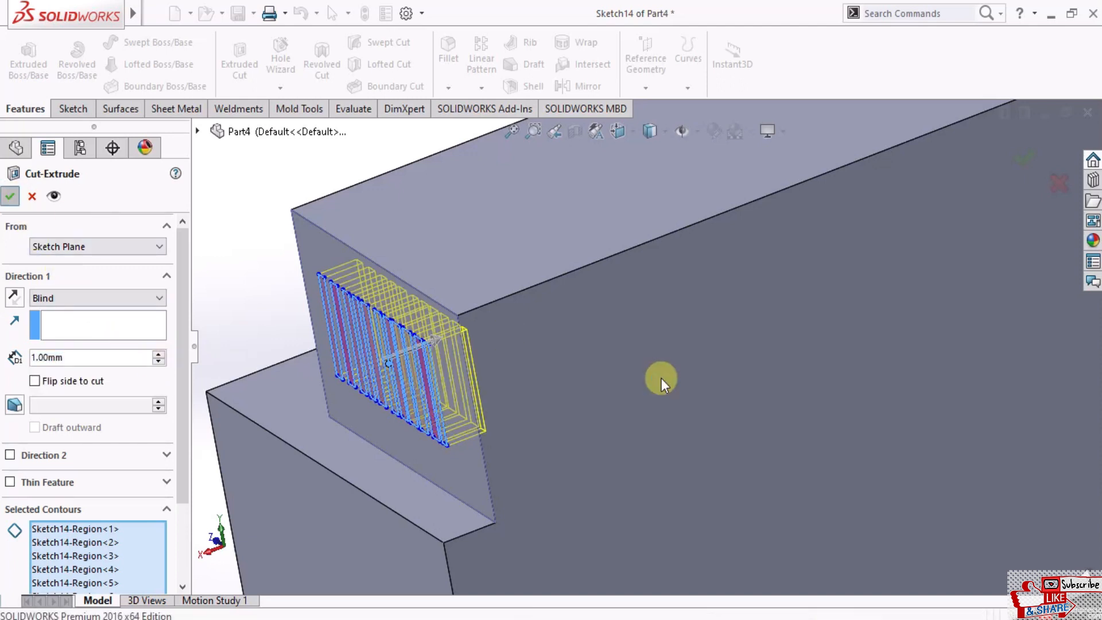
Examine the whole enclosure after the slot cut, including from the Front view
scroll(661, 377, "up", 3)
middle_click_drag(661, 378, 723, 369)
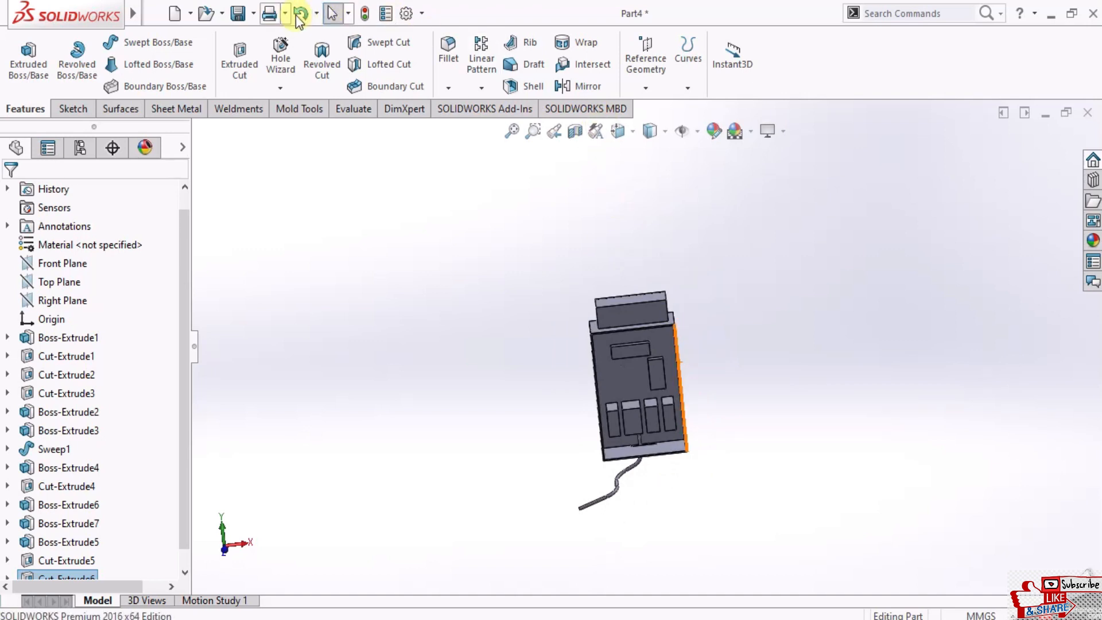
scroll(634, 357, "down", 4)
scroll(653, 350, "up", 4)
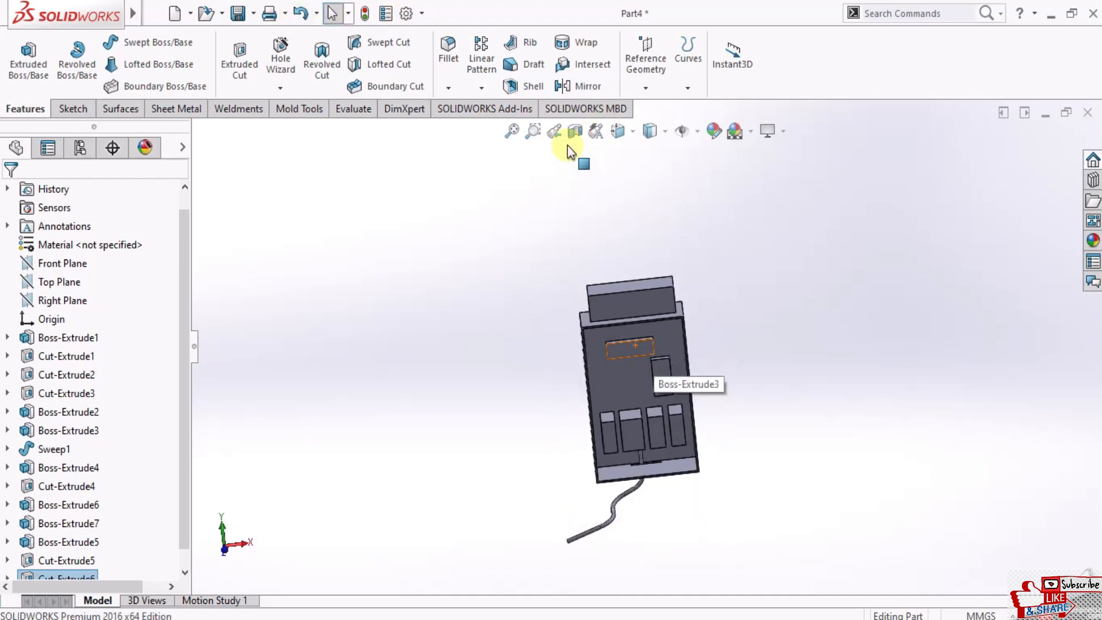
left_click(632, 133)
left_click(640, 186)
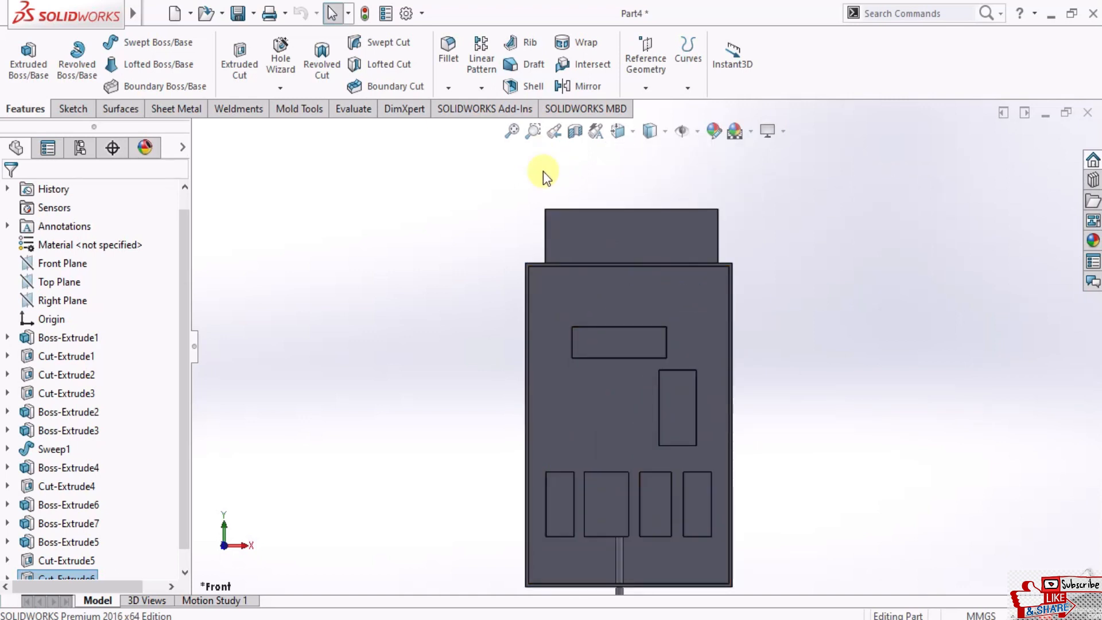
middle_click_drag(691, 264, 659, 184)
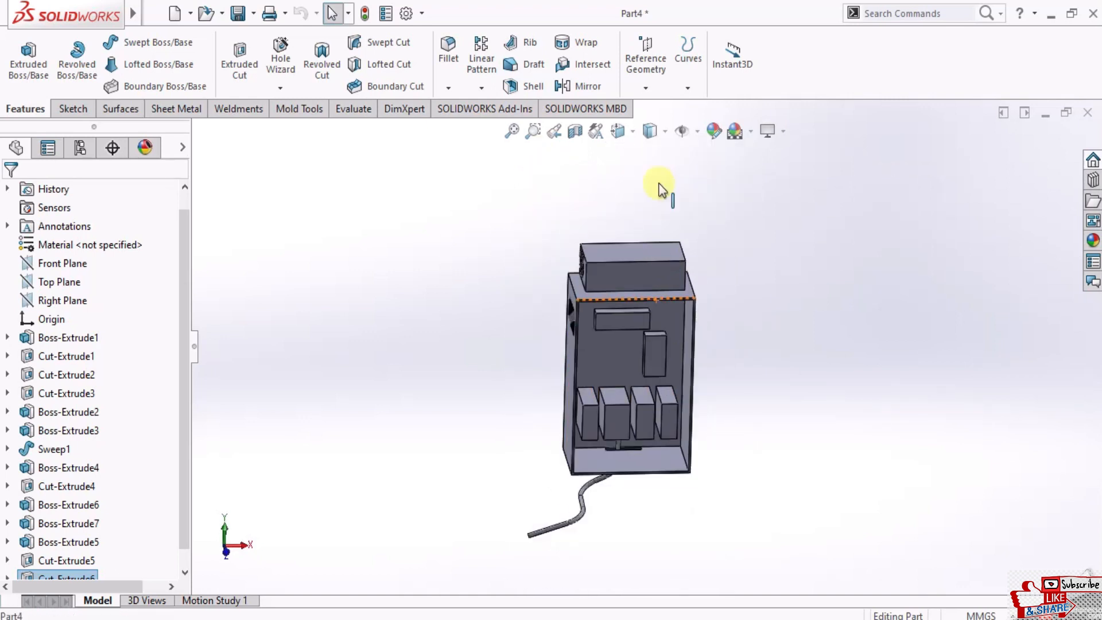
left_click(645, 87)
left_click(655, 108)
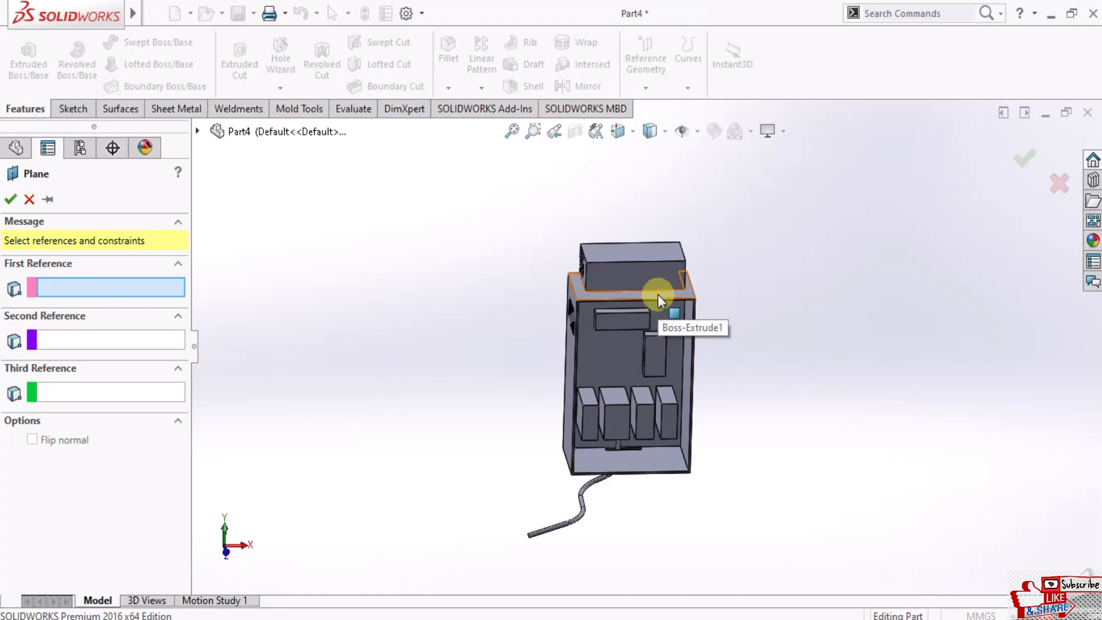
left_click(28, 199)
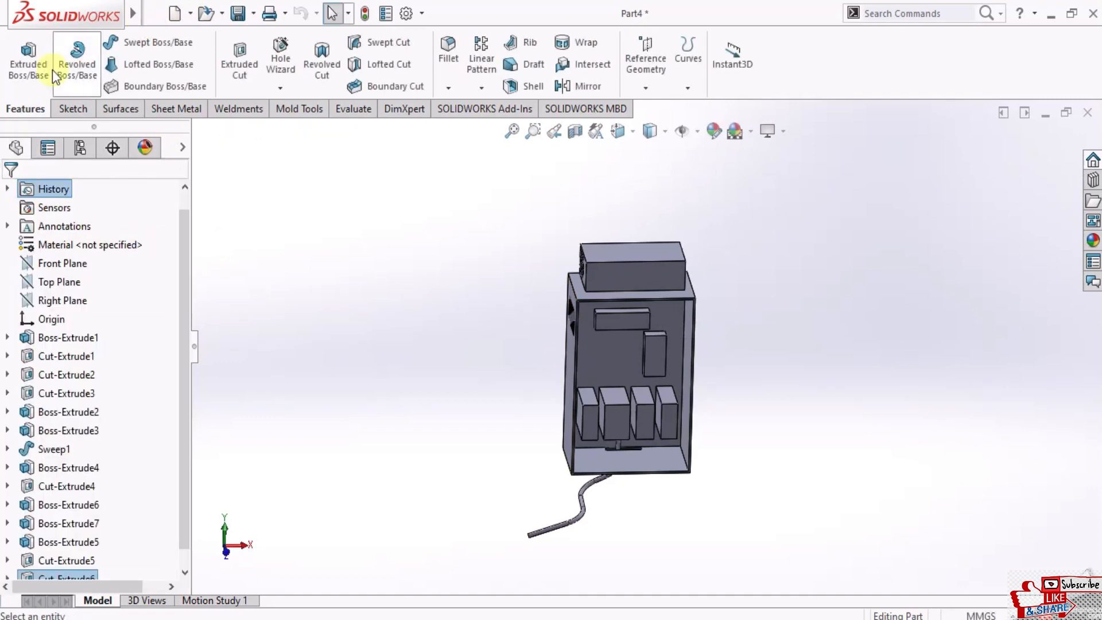
Create a reference plane parallel to the Top Plane, offset 10 mm upward
left_click(50, 264)
left_click(48, 280)
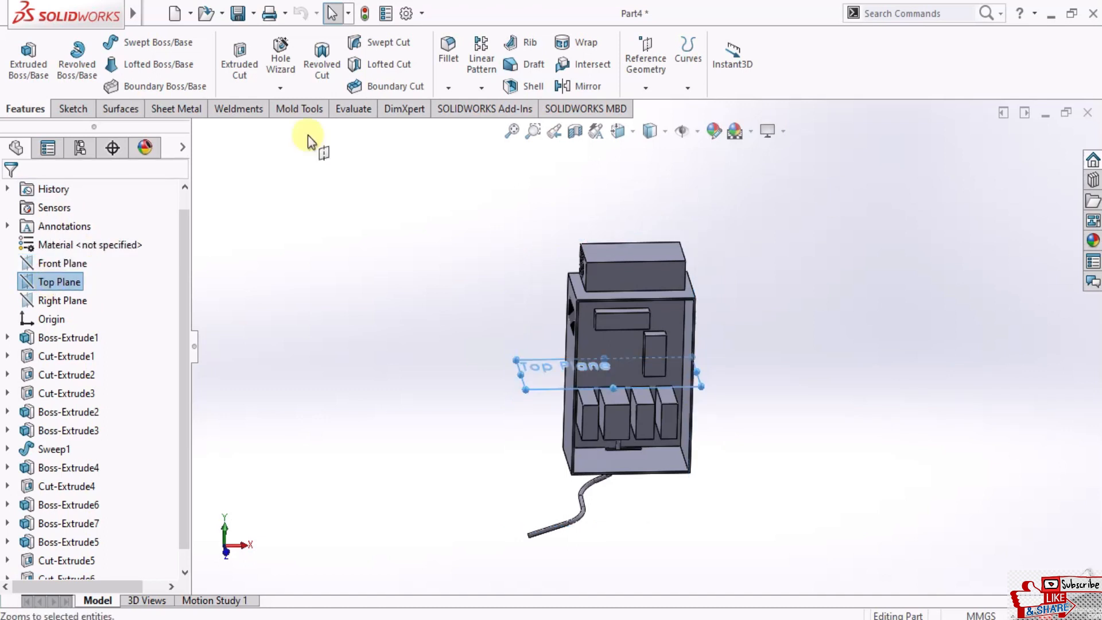
left_click(660, 91)
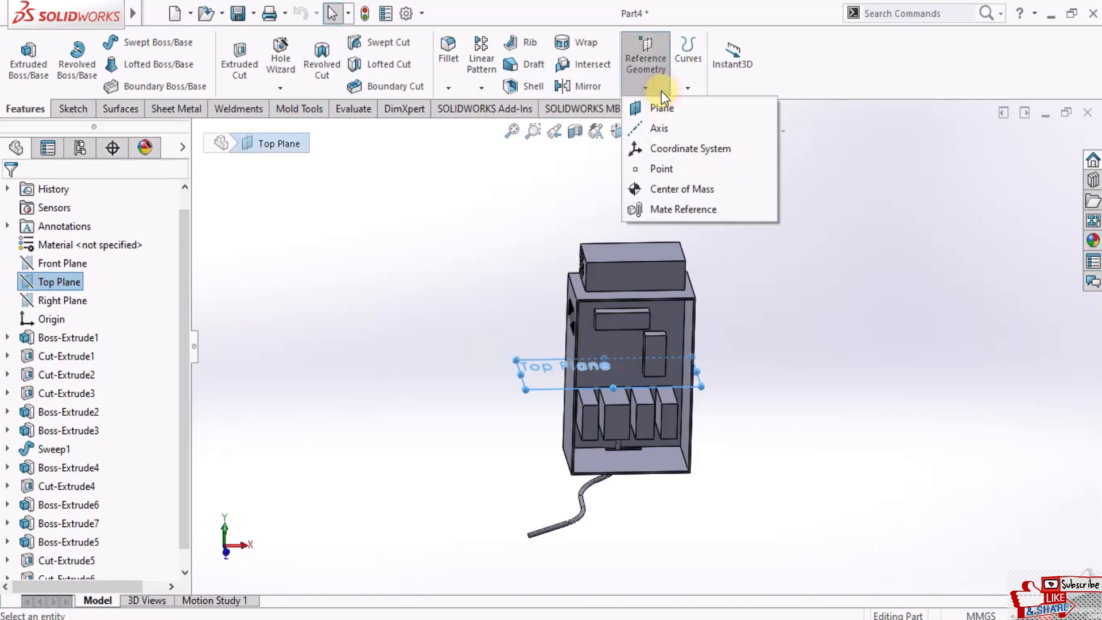
left_click(655, 108)
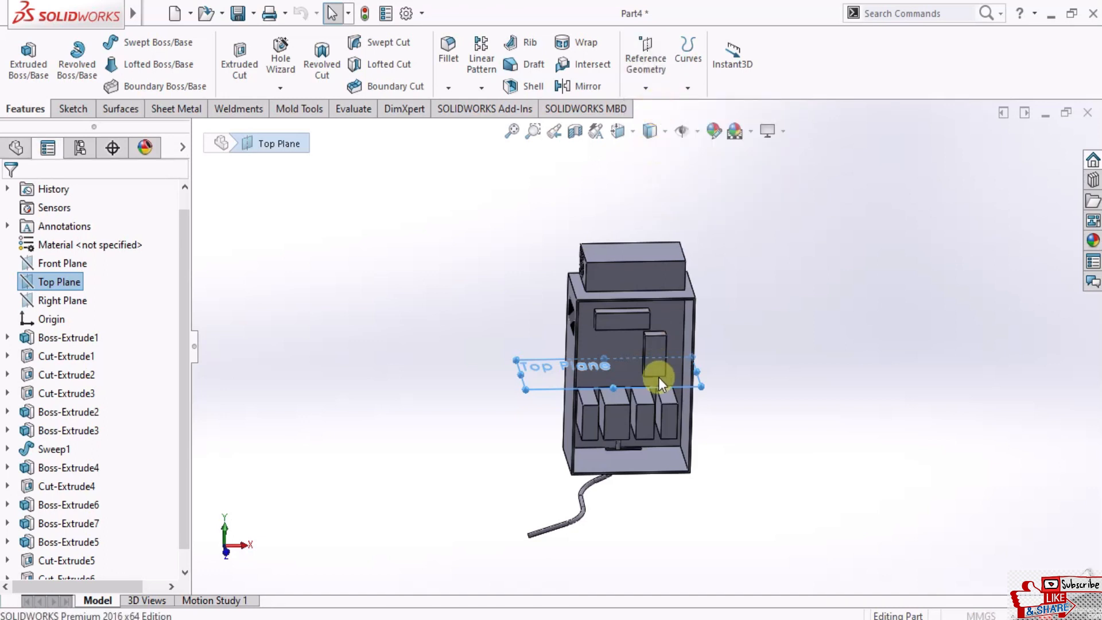
scroll(677, 365, "down", 3)
middle_click_drag(659, 307, 704, 305)
scroll(700, 301, "down", 3)
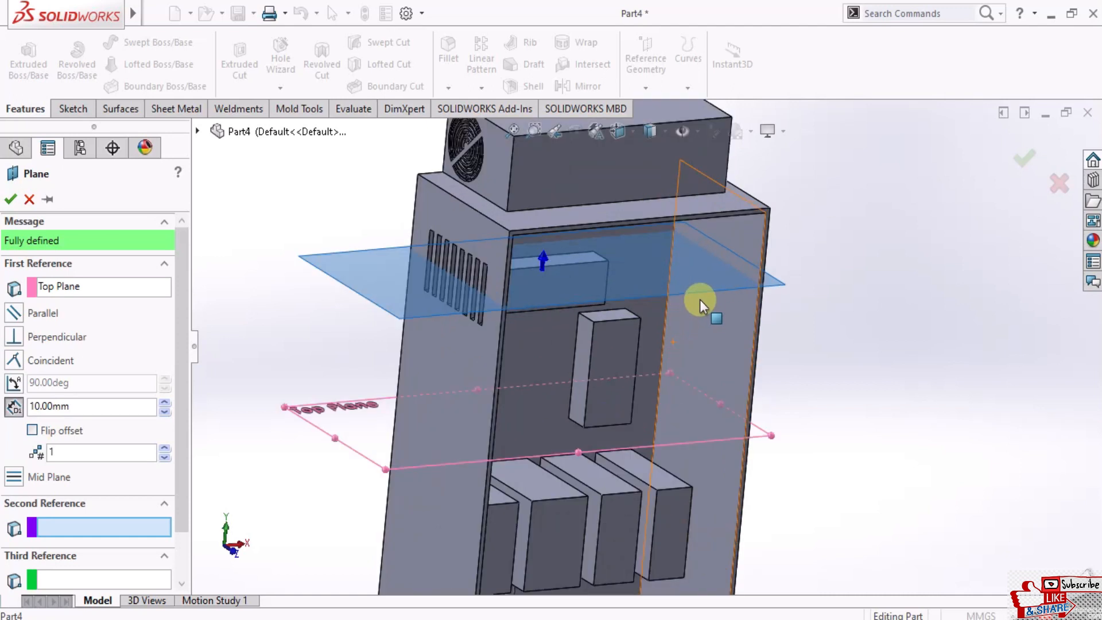
scroll(699, 301, "up", 3)
scroll(694, 308, "down", 3)
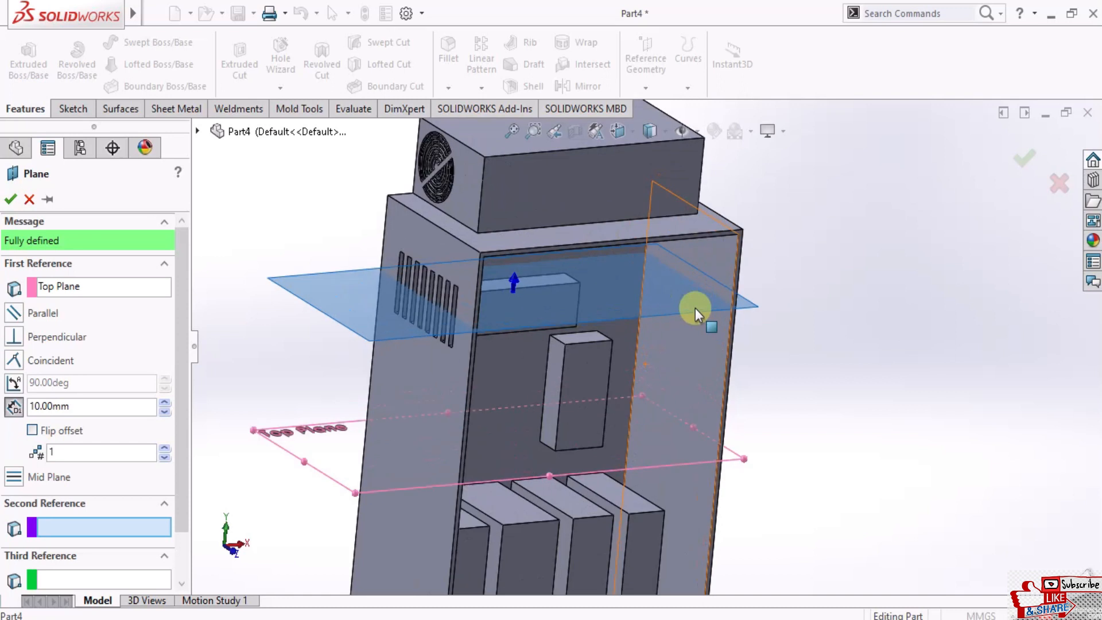
left_click(10, 199)
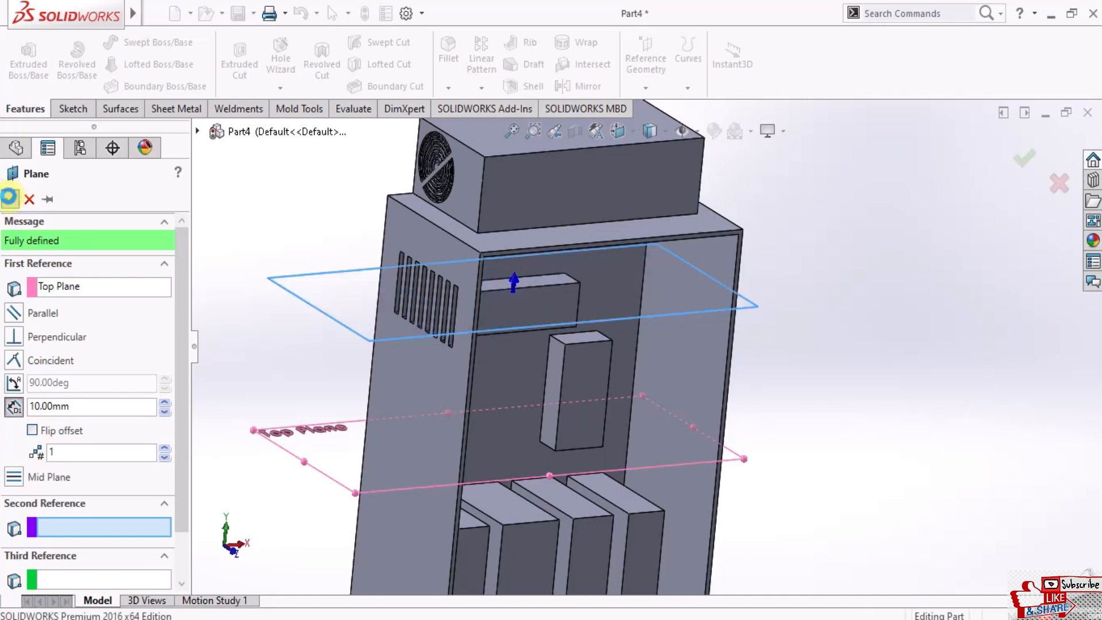
Edit the new reference plane, try stepping its offset distance up, and return it to 10 mm
scroll(573, 303, "up", 5)
middle_click_drag(573, 302, 647, 244)
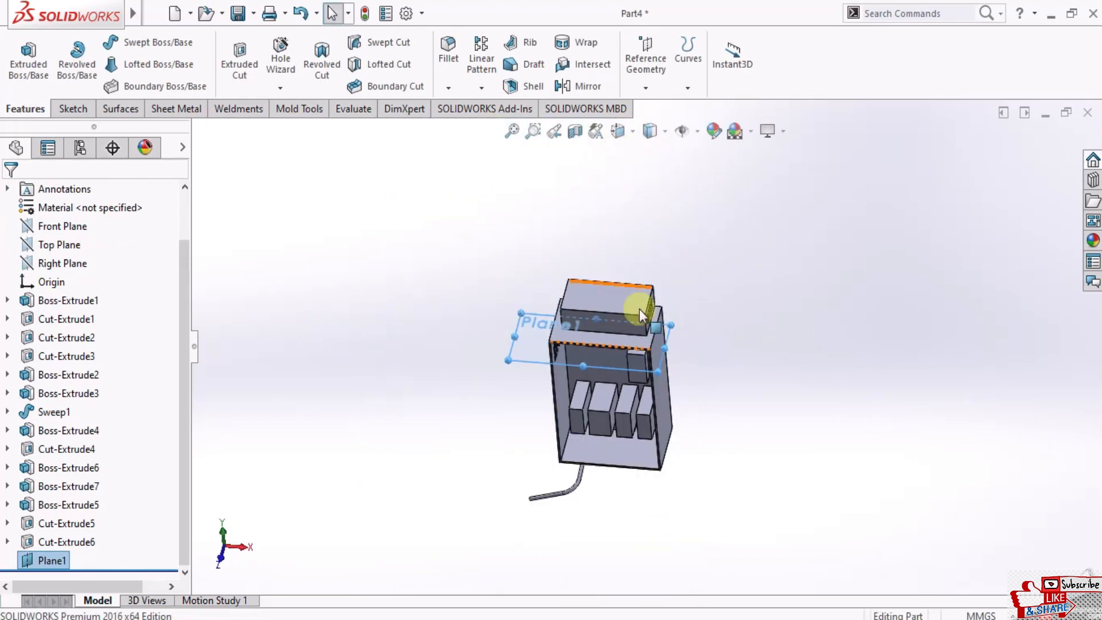
scroll(625, 363, "down", 3)
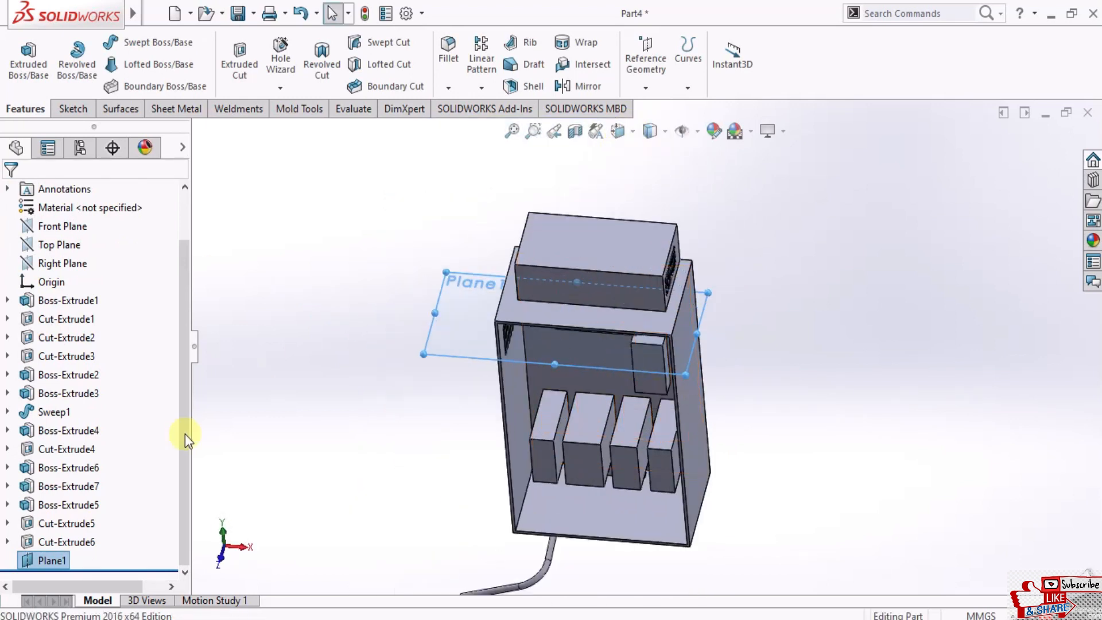
left_click(38, 560)
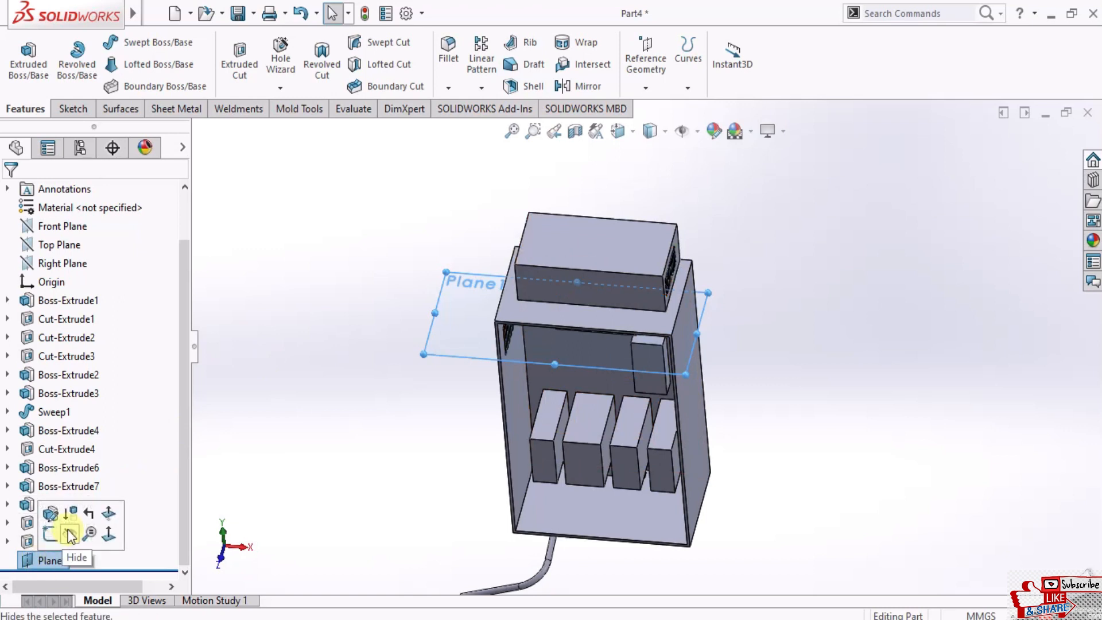
left_click(50, 519)
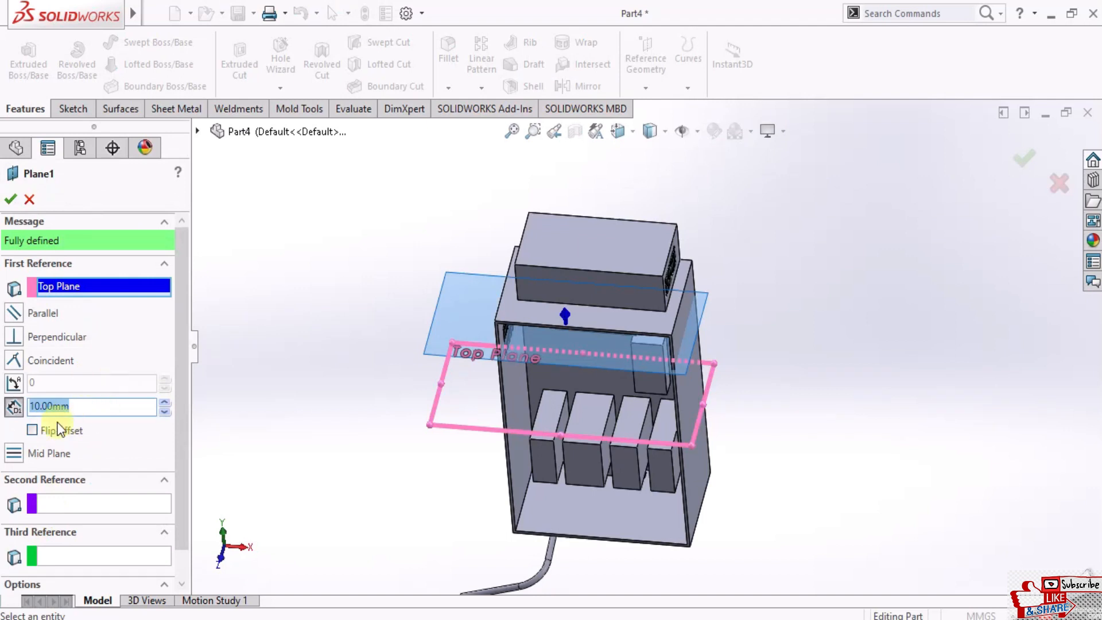
left_click(163, 403)
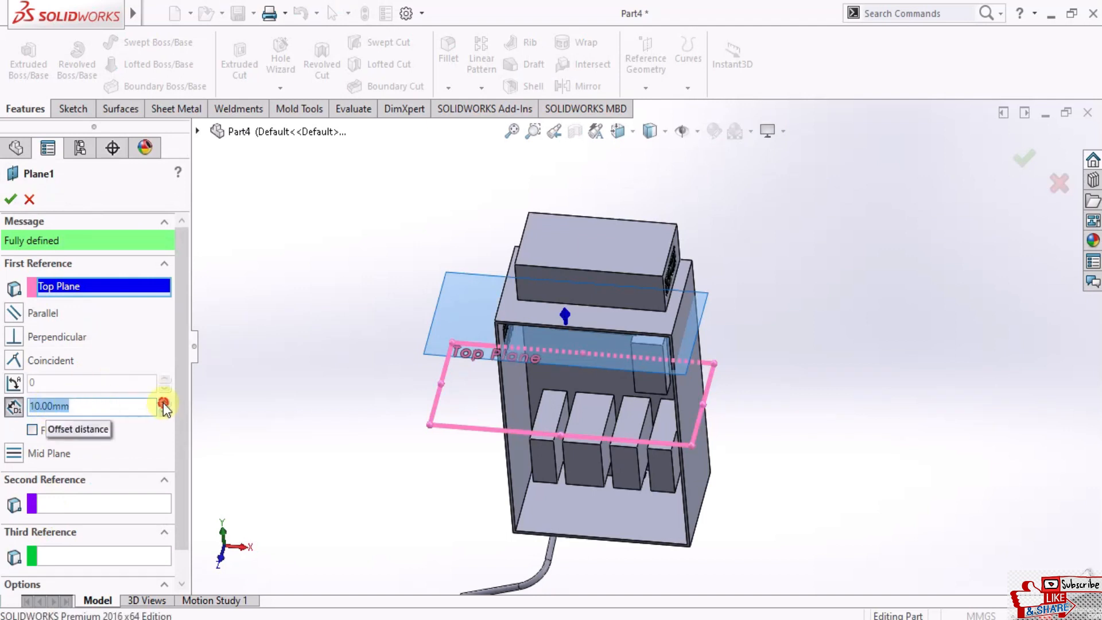
left_click(165, 410)
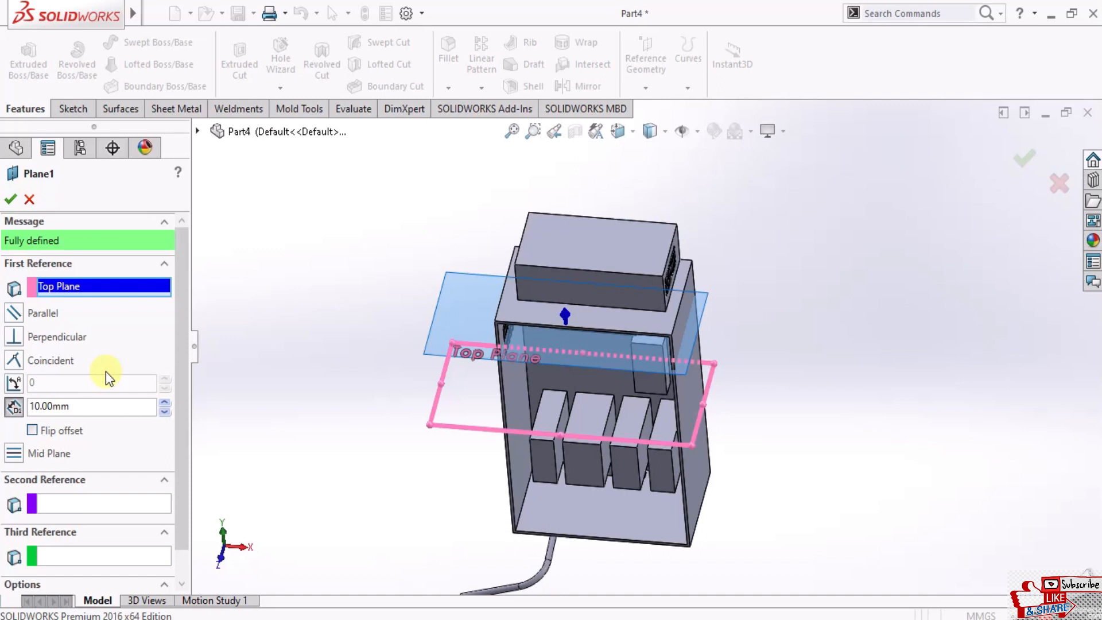
scroll(617, 341, "down", 3)
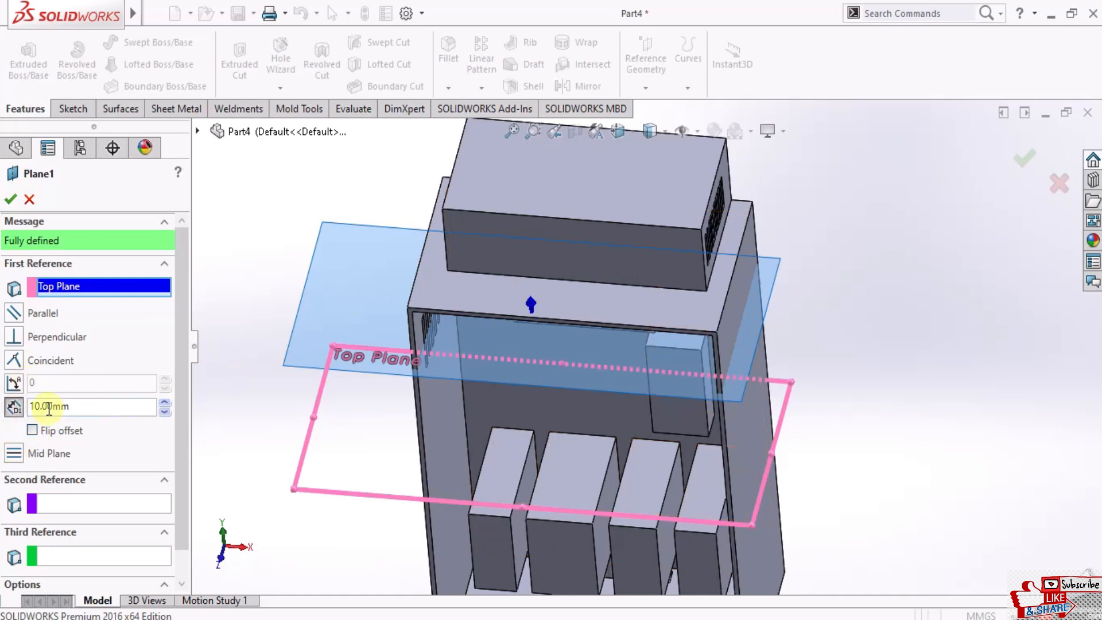
left_click(12, 199)
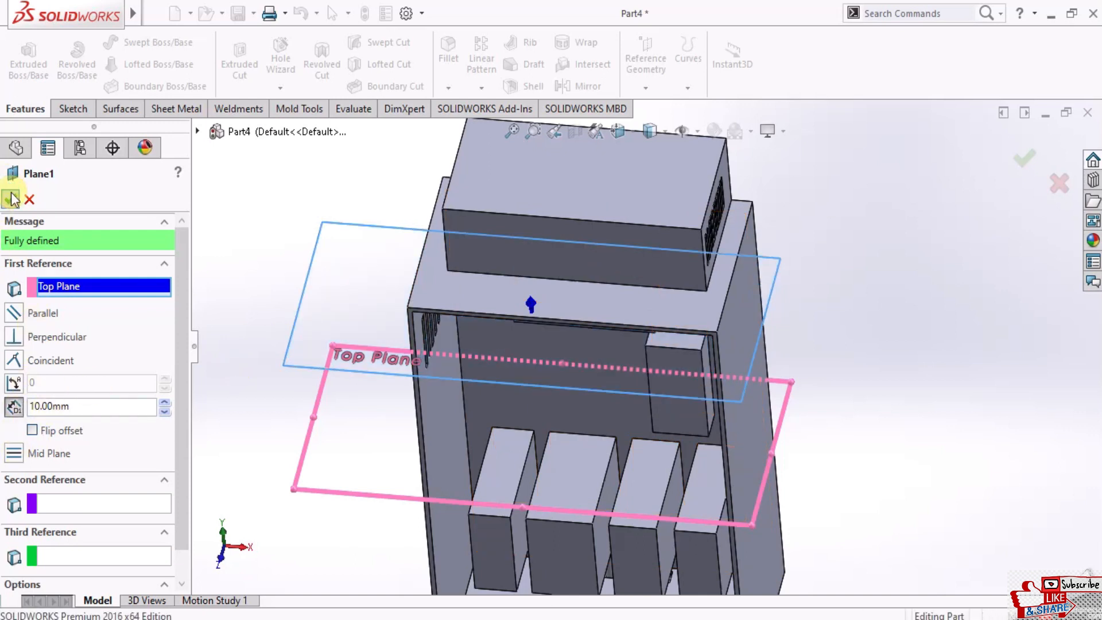
scroll(844, 415, "up", 3)
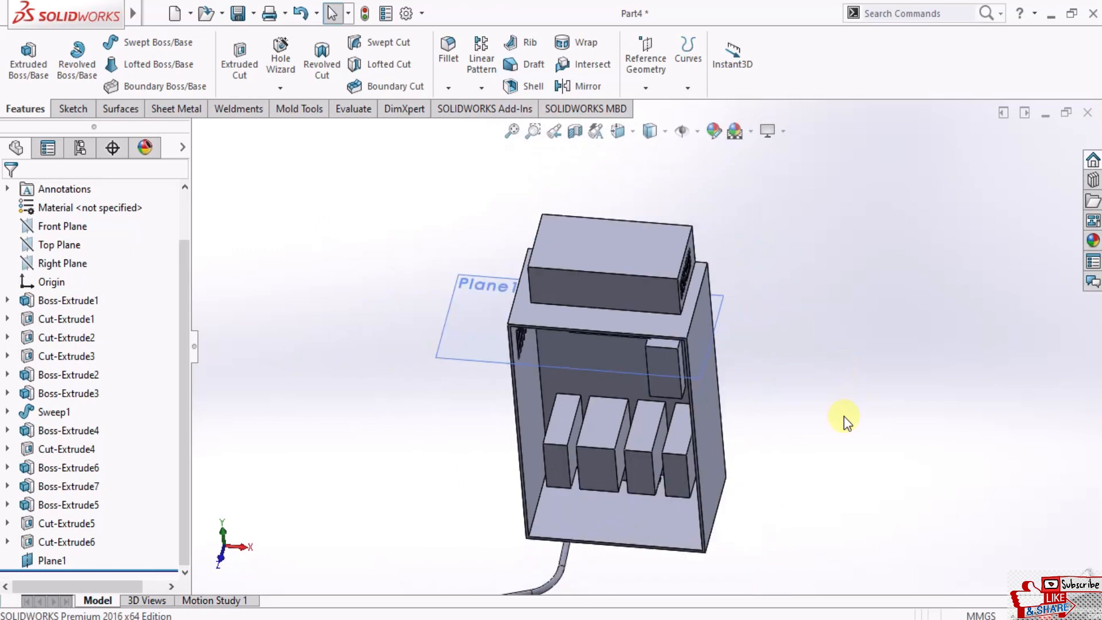
scroll(694, 373, "down", 3)
scroll(673, 379, "up", 3)
middle_click_drag(657, 386, 642, 370)
scroll(648, 340, "up", 2)
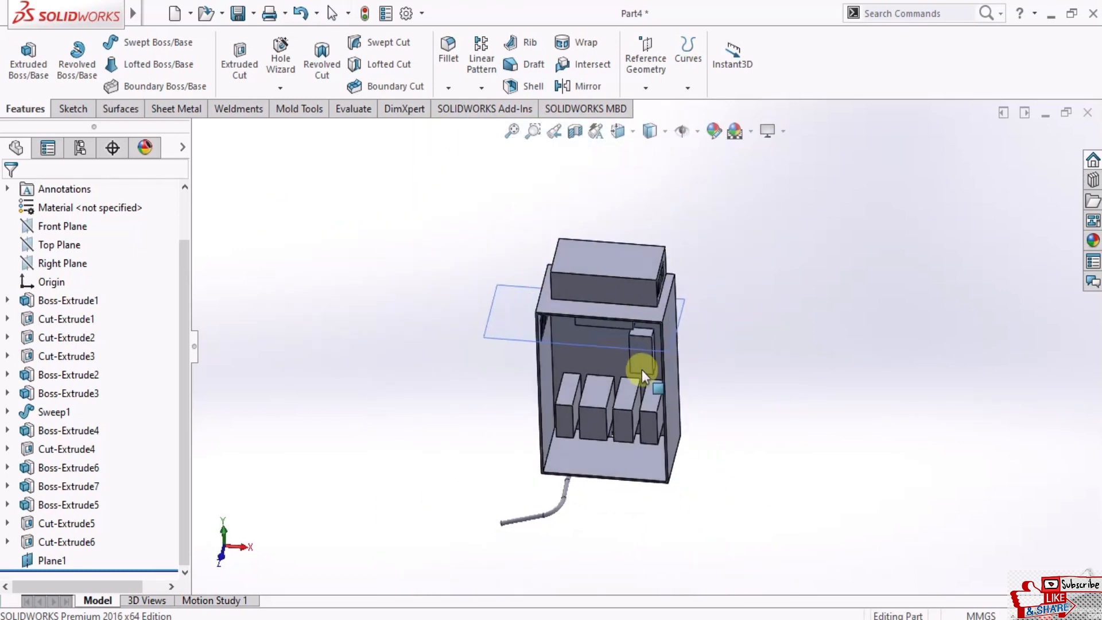
left_click(649, 96)
left_click(654, 105)
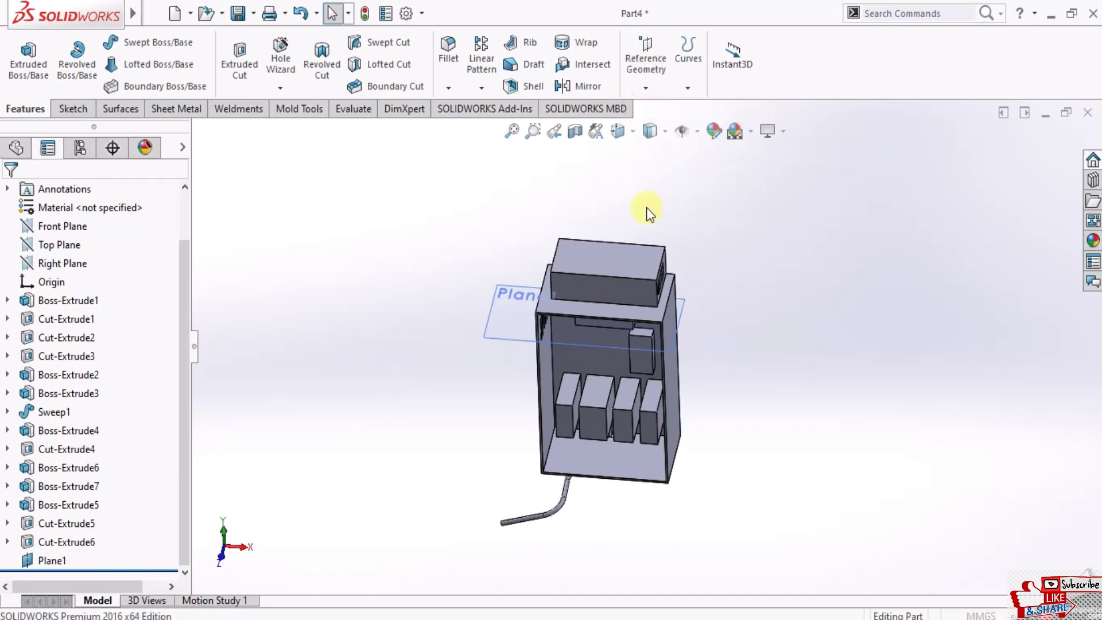
scroll(512, 409, "down", 2)
scroll(513, 409, "down", 1)
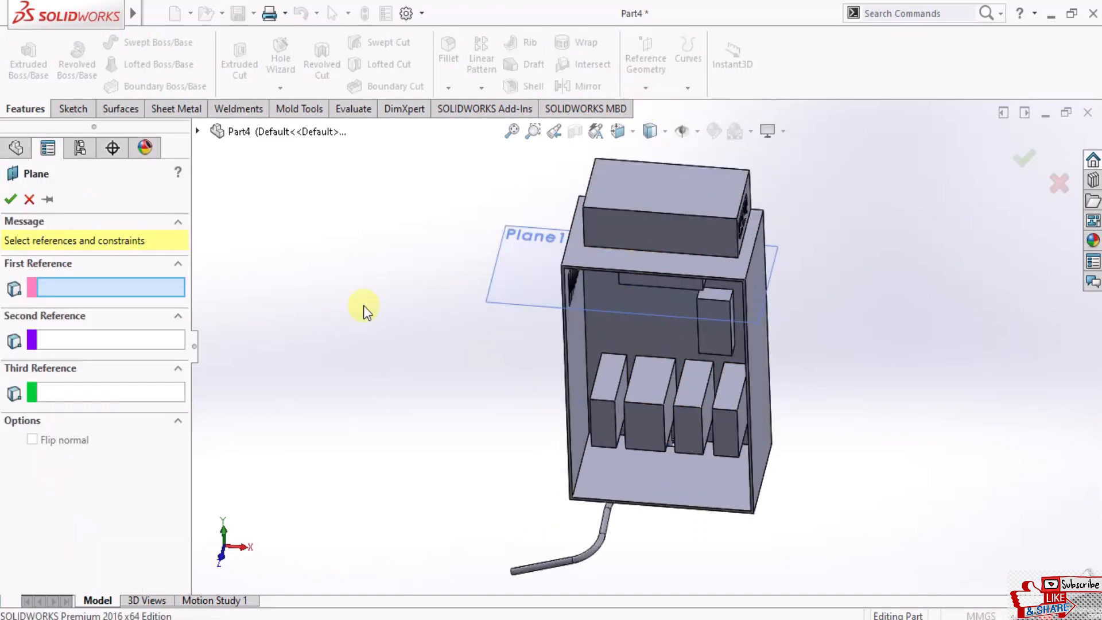
left_click(28, 199)
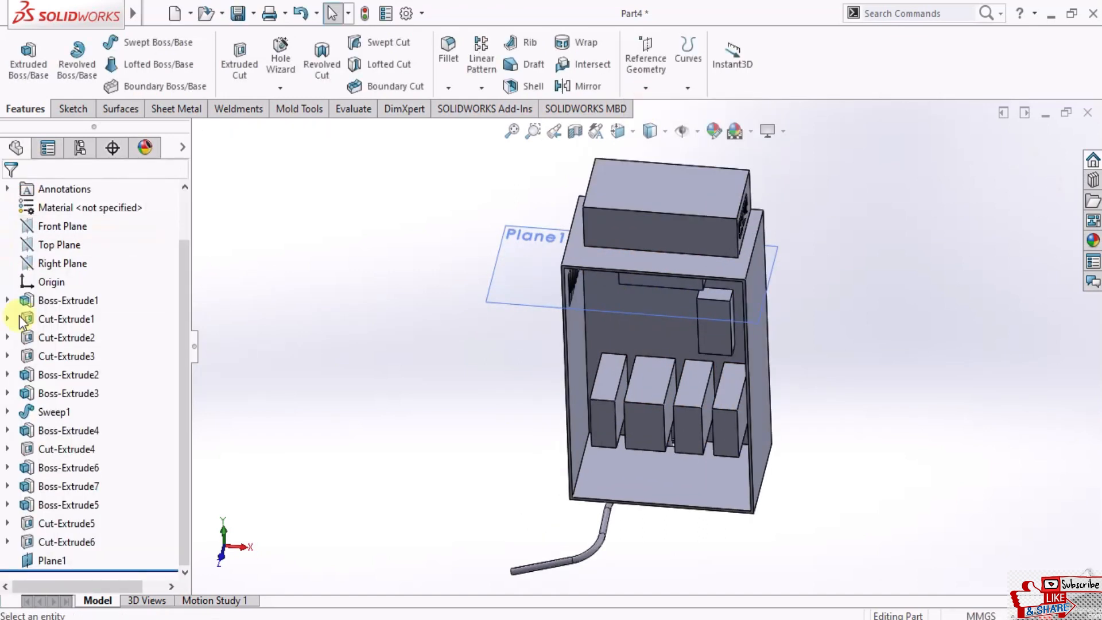
Create a second reference plane parallel to the Top Plane, offset 10 mm downward using the flipped direction
left_click(36, 246)
left_click(646, 88)
left_click(657, 109)
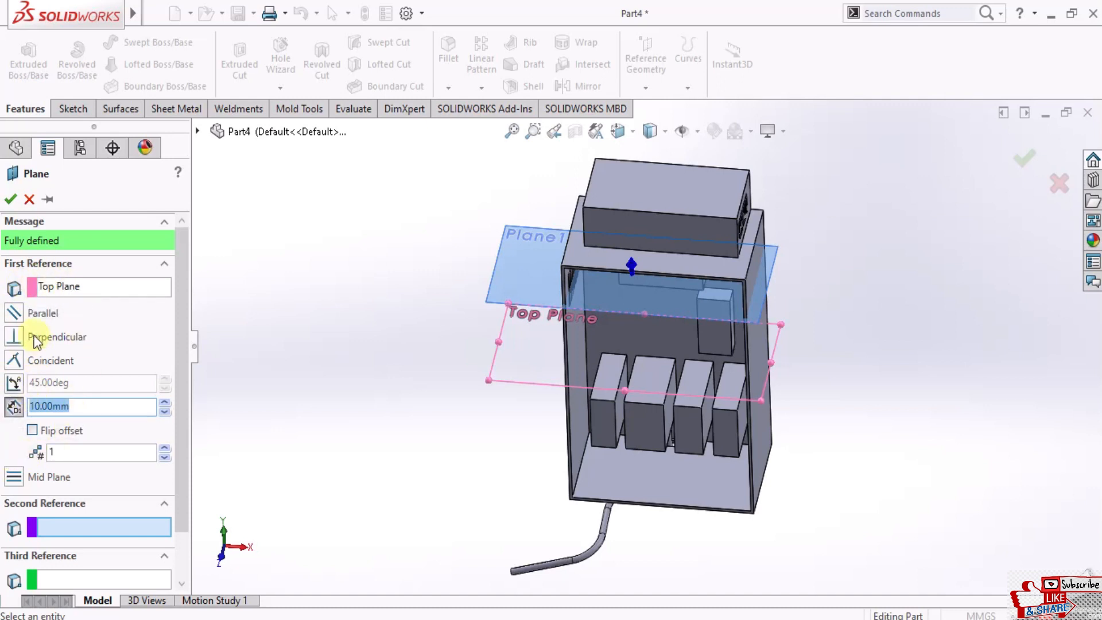
left_click(17, 286)
left_click(17, 409)
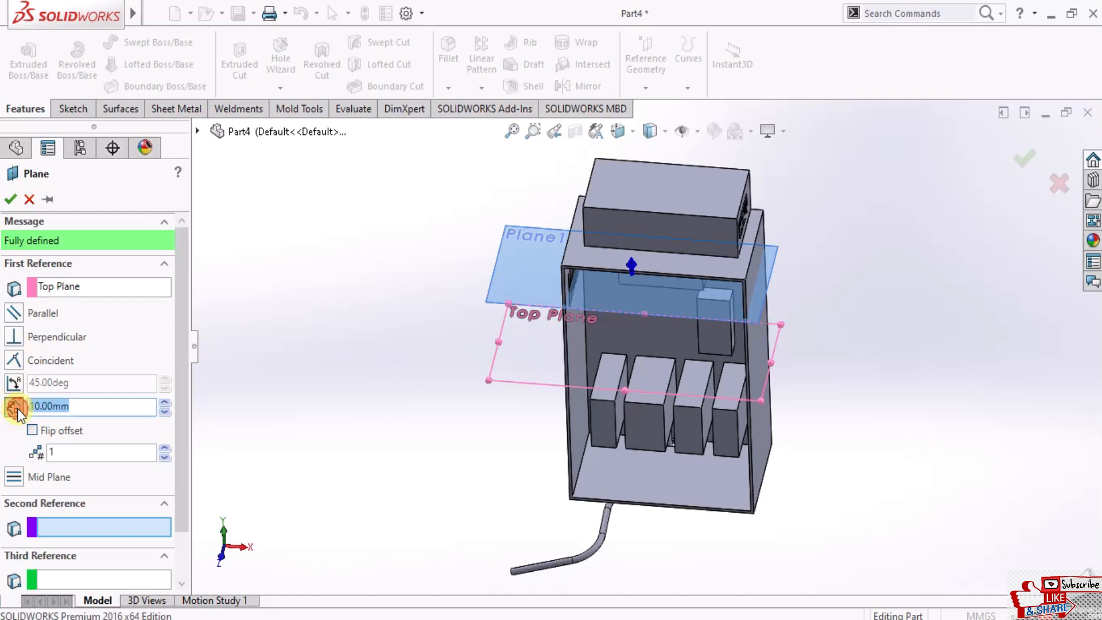
left_click(38, 429)
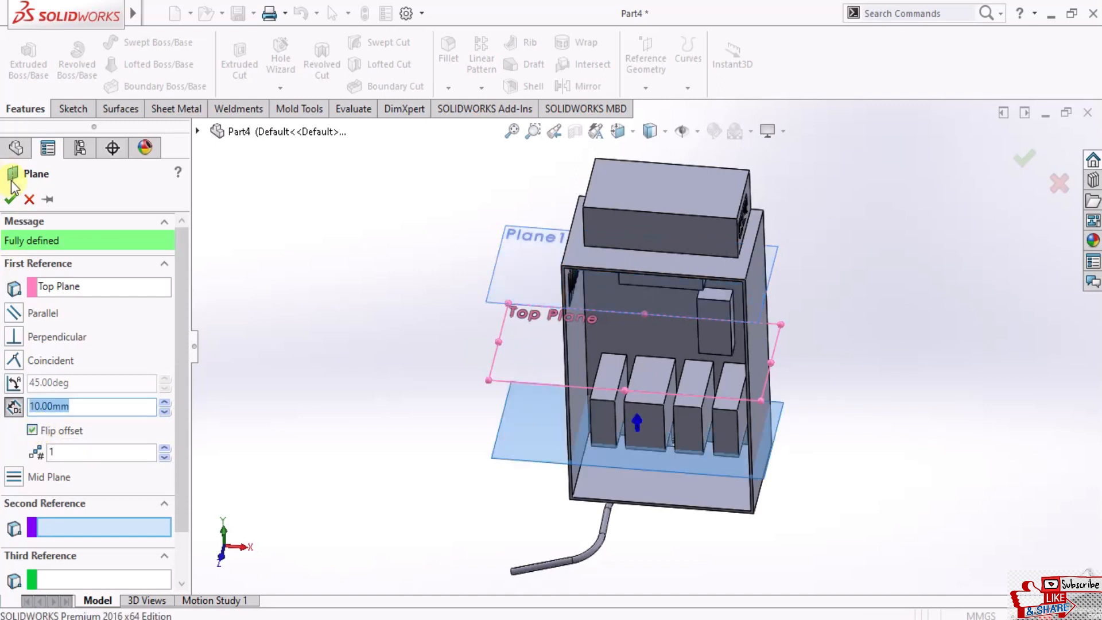
left_click(12, 204)
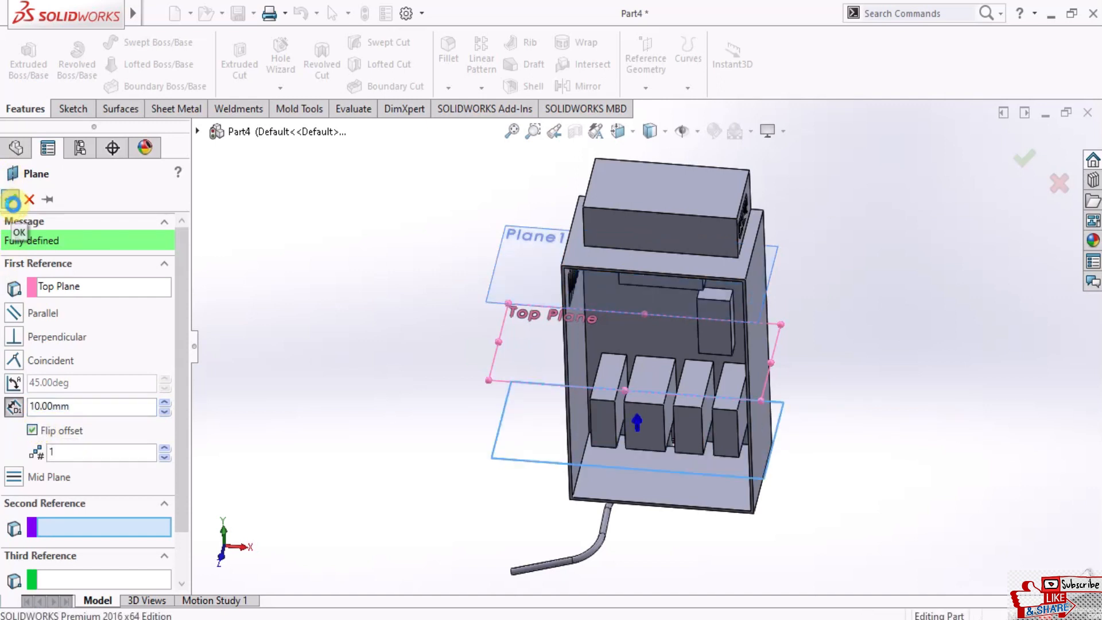
In the Top view, enlarge the lower reference plane's boundary outward at the corner nearest the enclosure's front right
middle_click_drag(690, 445, 705, 359)
left_click(623, 131)
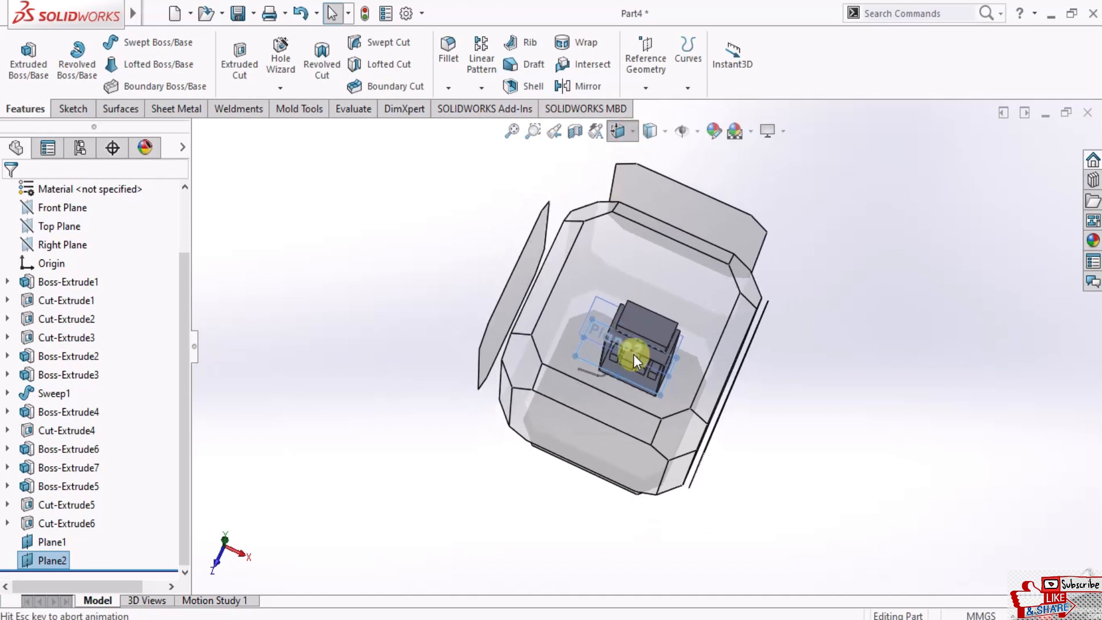
left_click(638, 364)
scroll(886, 461, "down", 2)
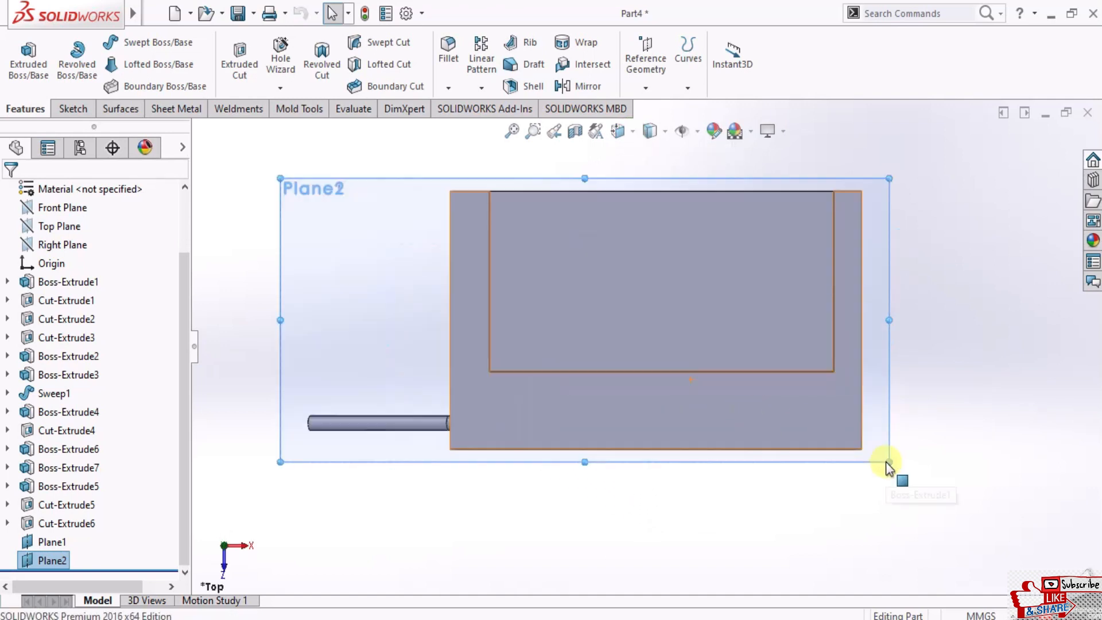
left_click_drag(890, 459, 930, 506)
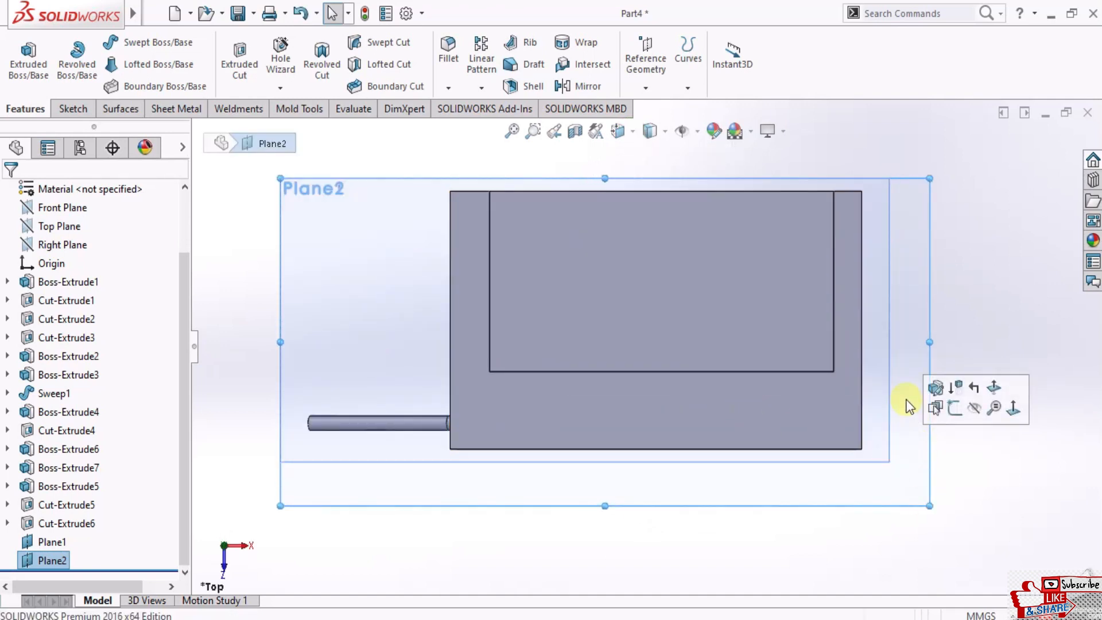
Enlarge the upper reference plane's boundary past the enclosure's front-right corner in the Top view, and start a sketch on that plane
middle_click_drag(915, 470, 819, 460)
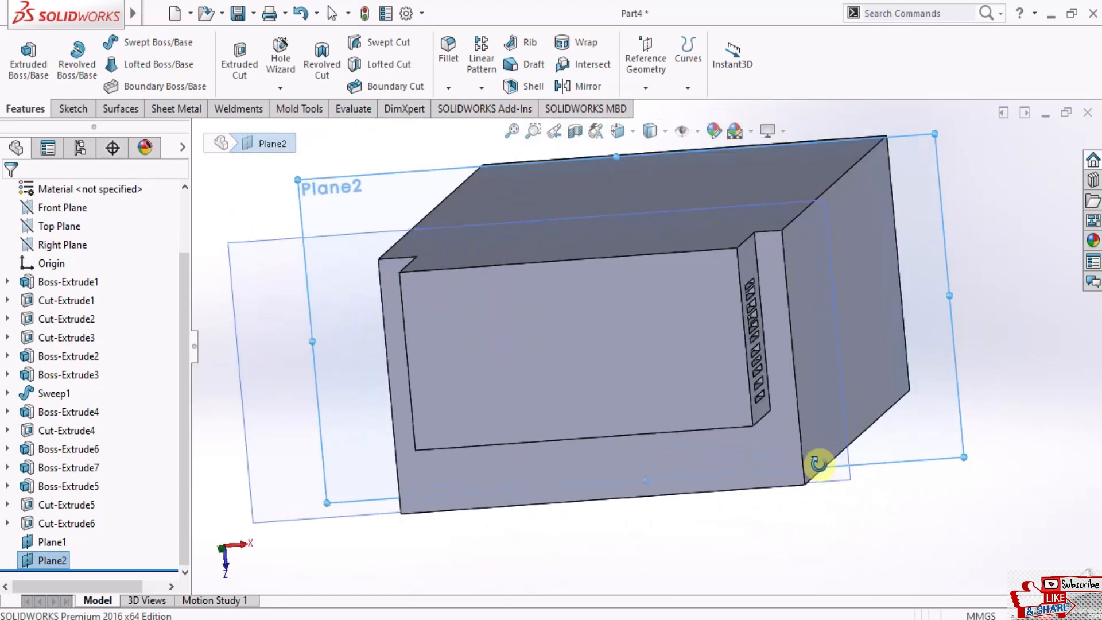
scroll(905, 389, "up", 3)
scroll(836, 398, "up", 2)
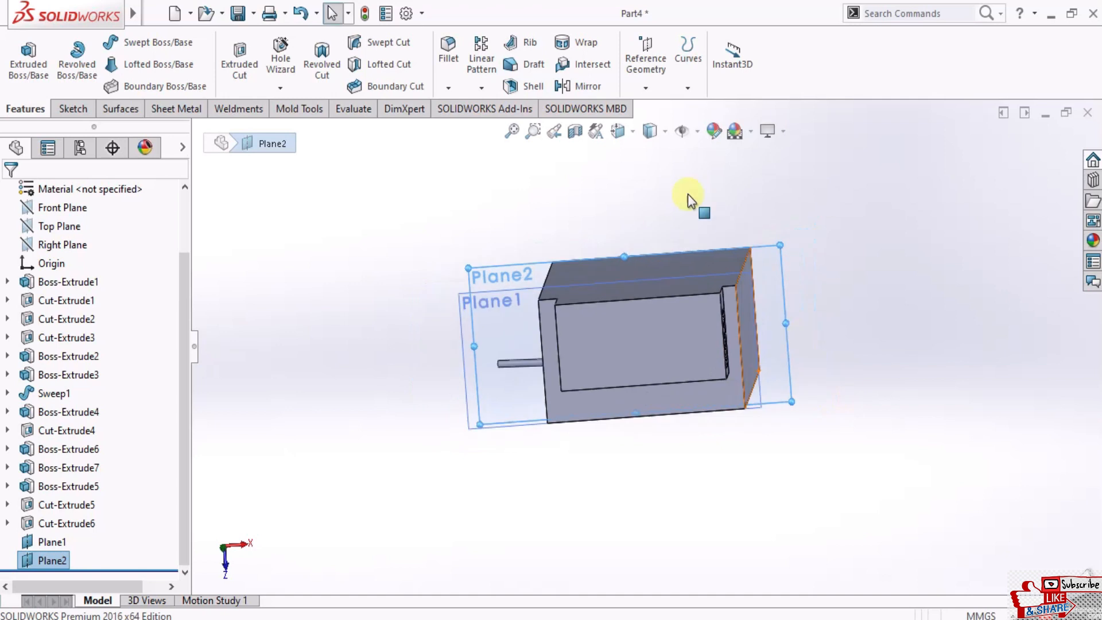
left_click(617, 131)
left_click(642, 370)
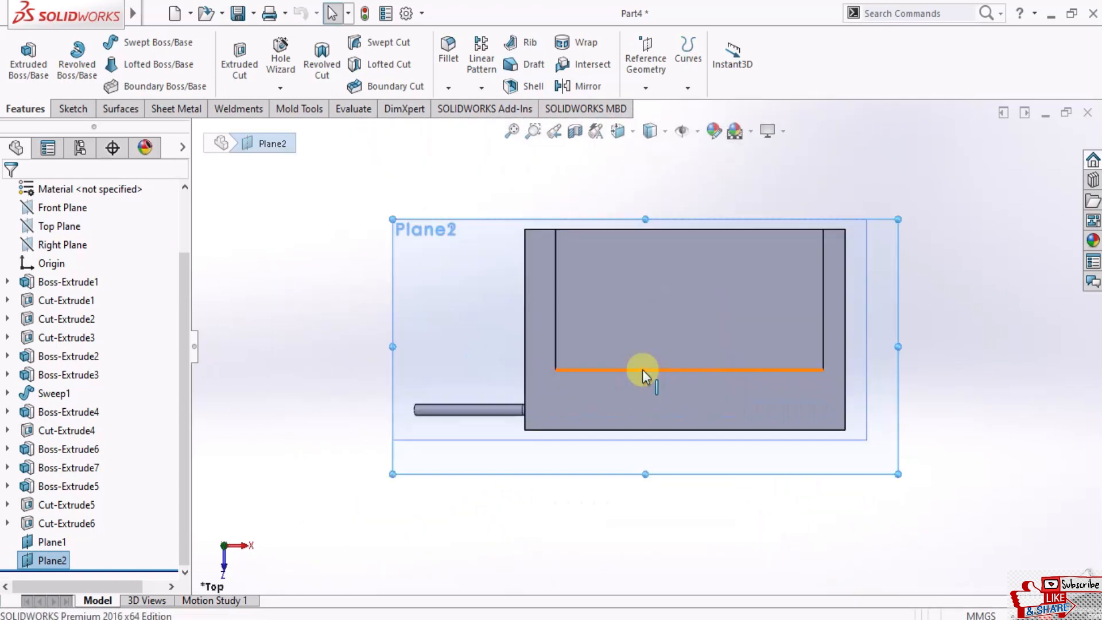
left_click(864, 440)
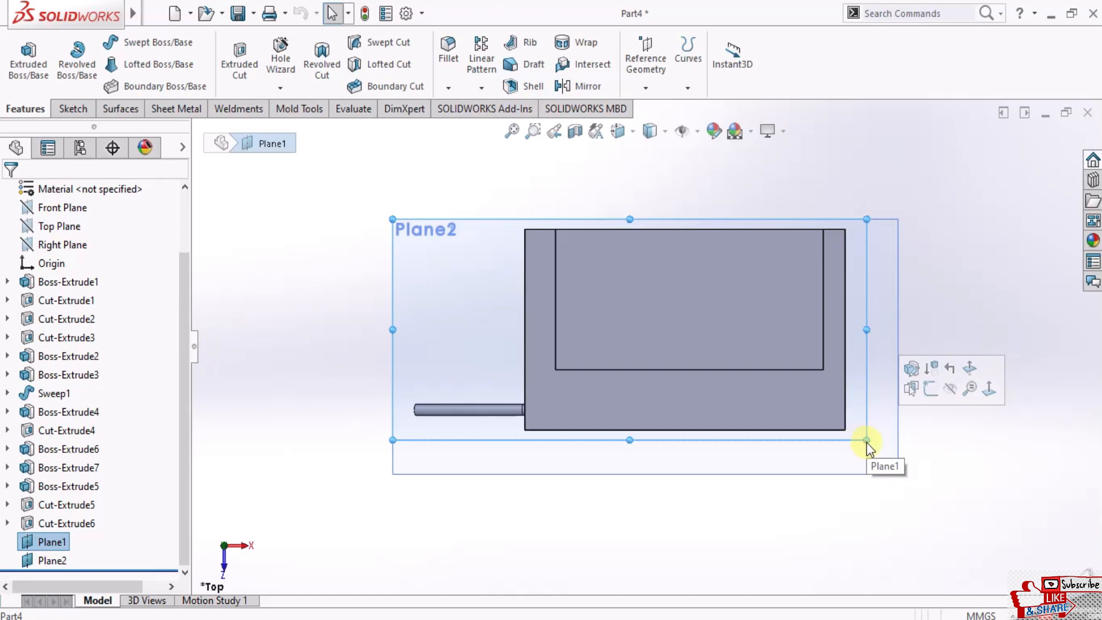
scroll(865, 440, "down", 3)
scroll(834, 428, "down", 1)
left_click_drag(879, 485, 966, 563)
scroll(688, 340, "up", 3)
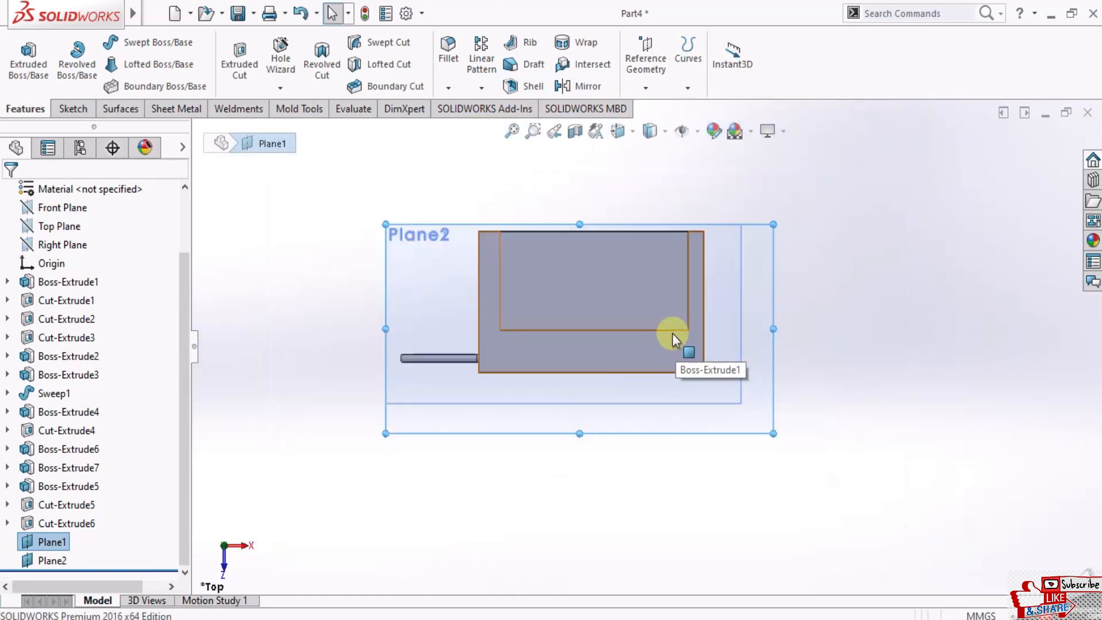
left_click(800, 443)
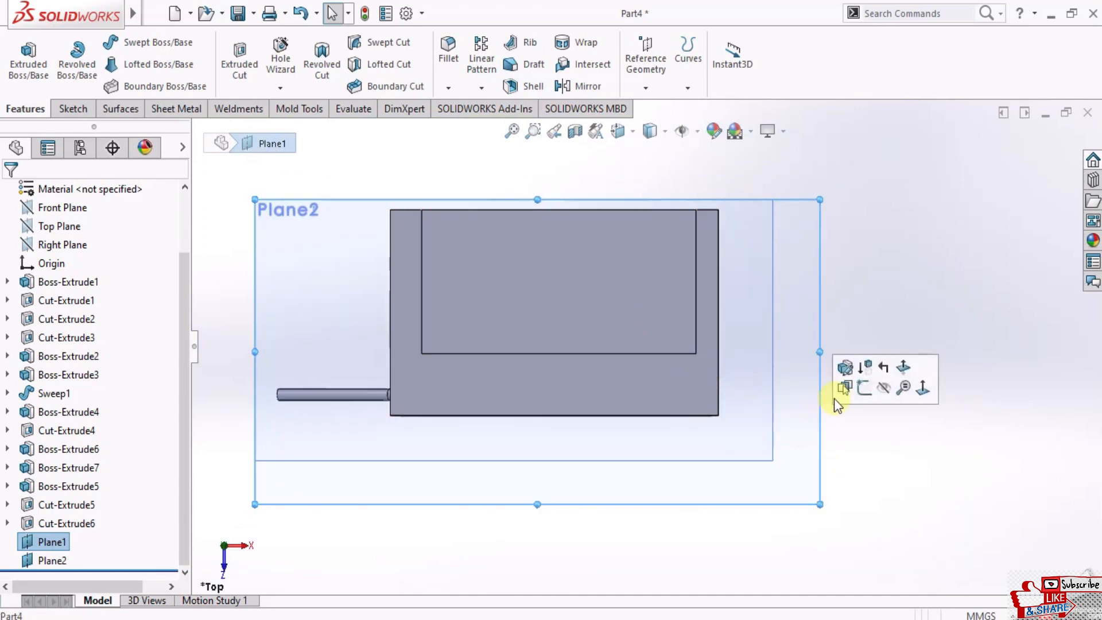
left_click(863, 389)
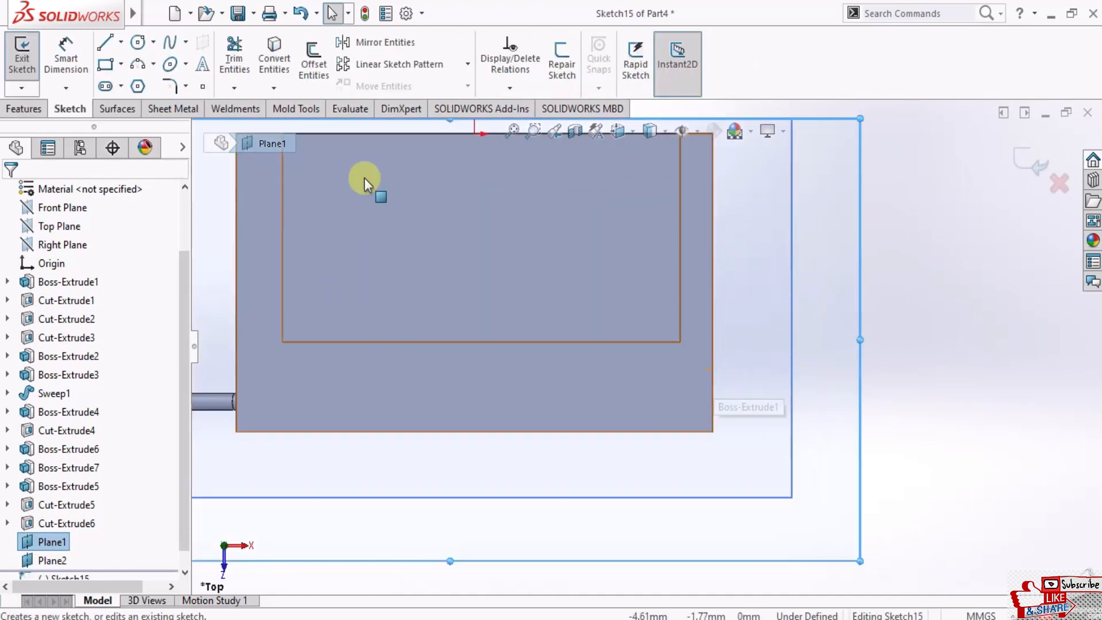
left_click(154, 43)
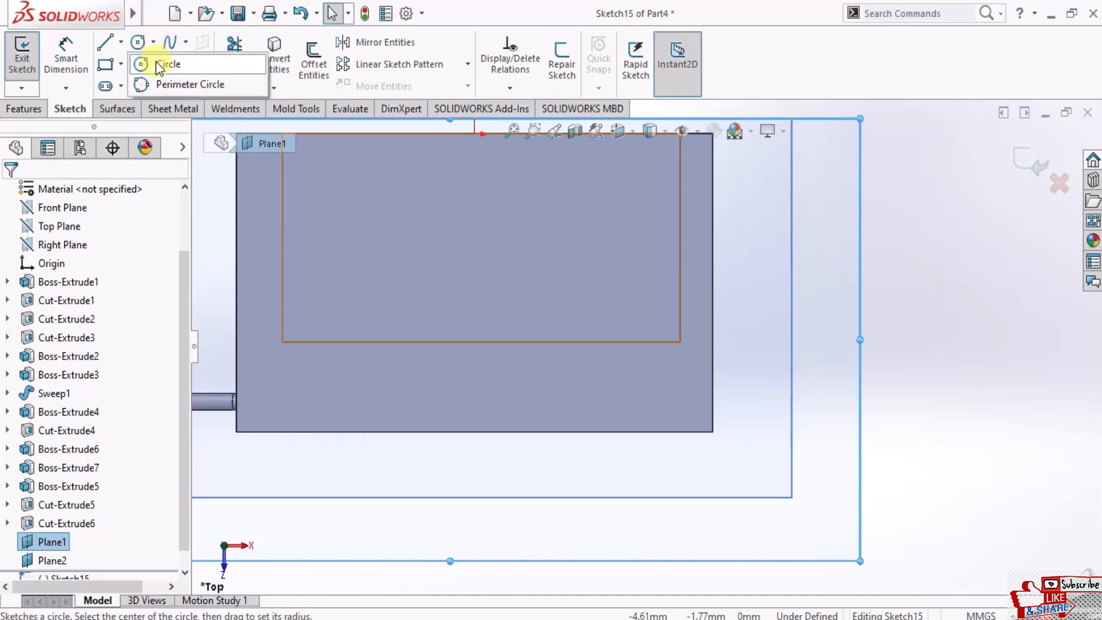
left_click(158, 64)
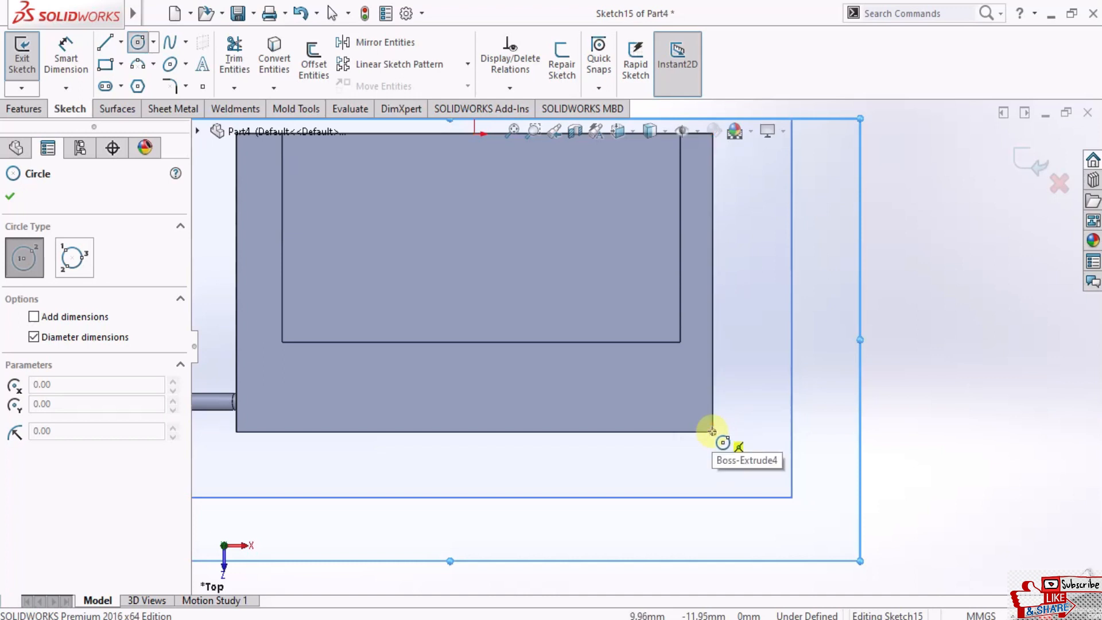
left_click(712, 431)
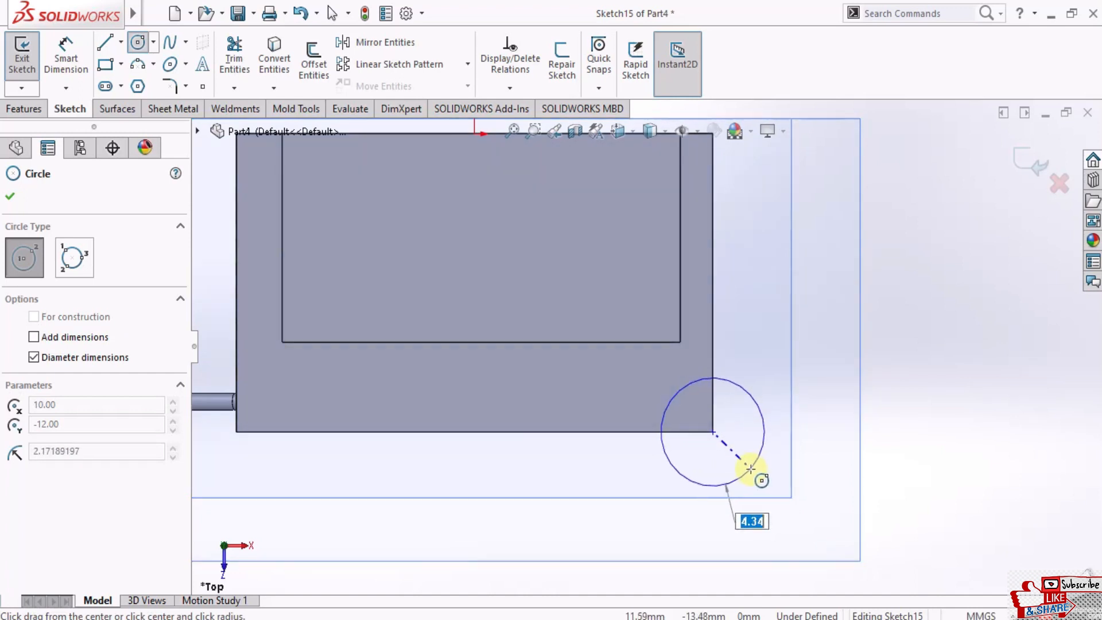
key("Escape")
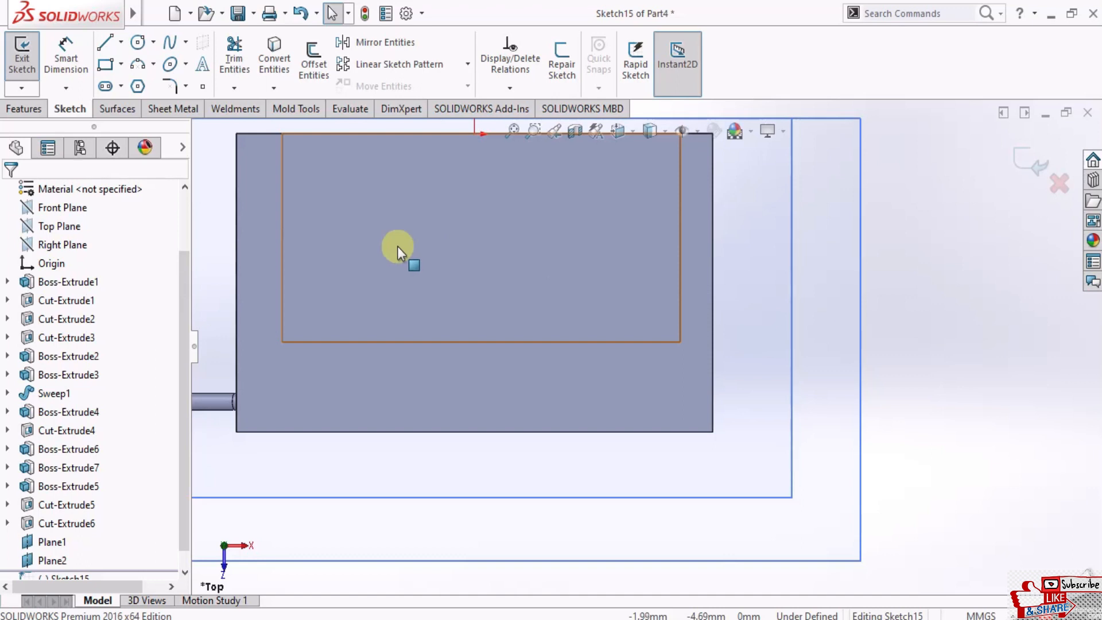
Draw a 1.5 mm diagonal centerline outward from the enclosure's front-right corner
left_click(121, 41)
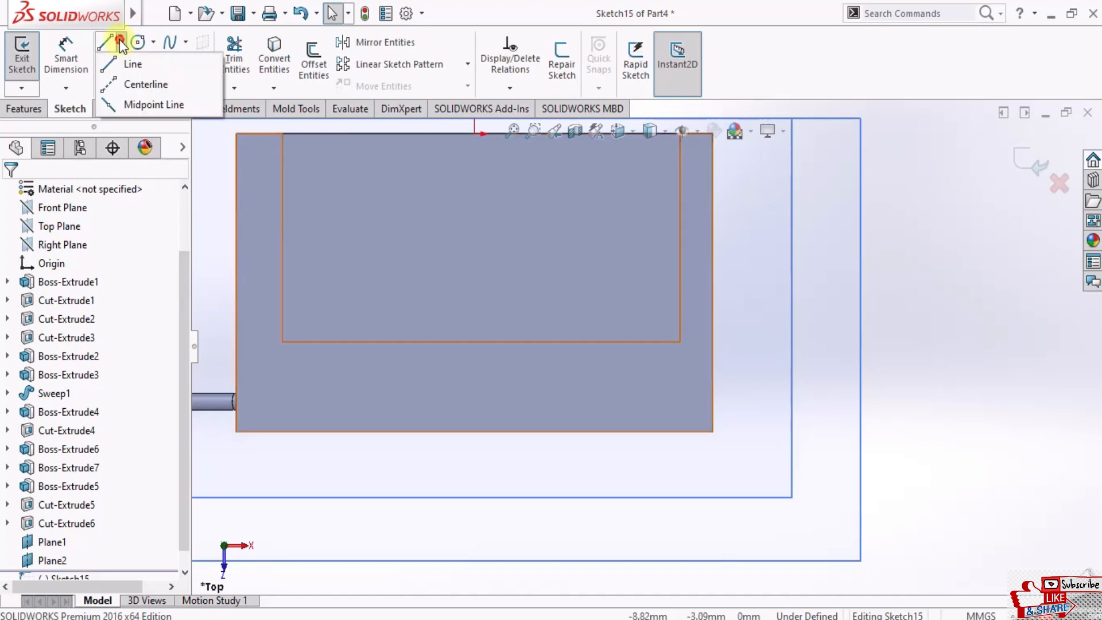
left_click(131, 84)
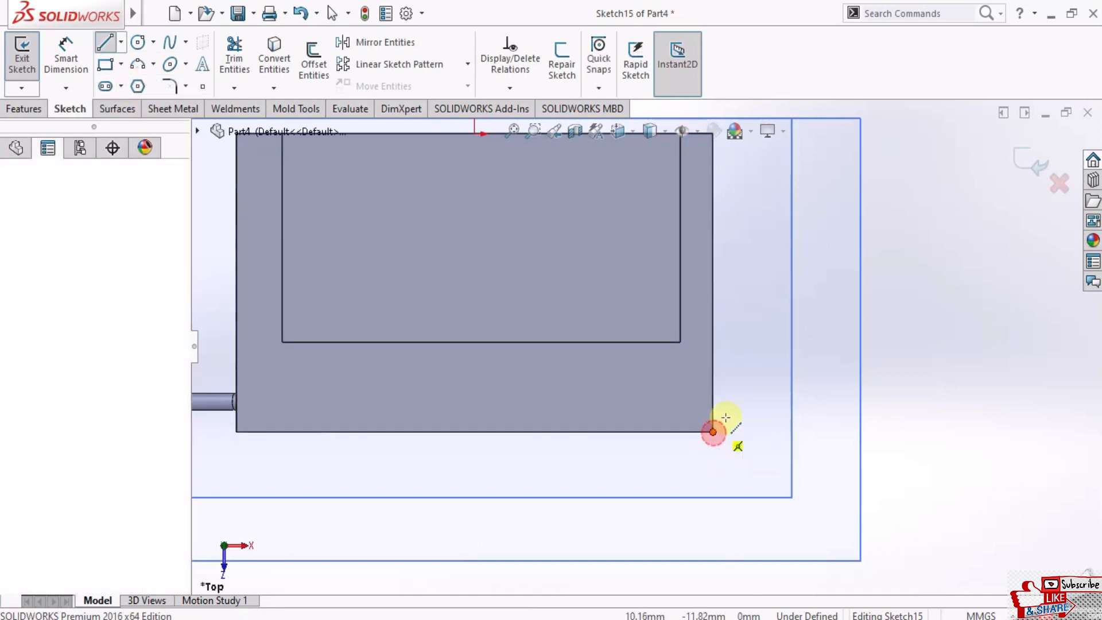
left_click(713, 432)
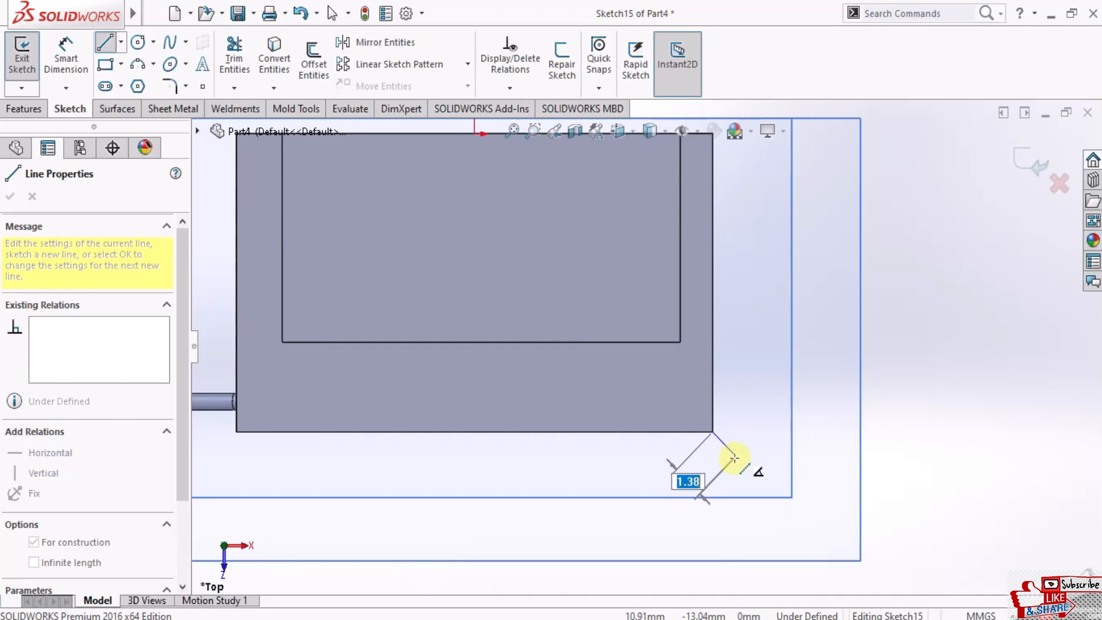
type("1.5")
key("Return")
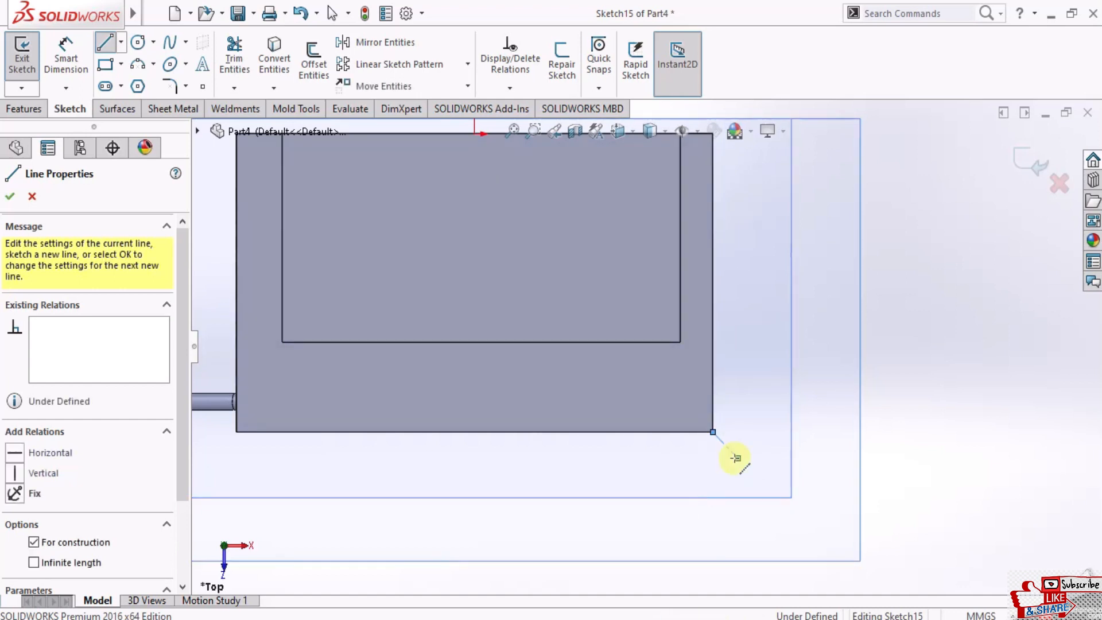
key("Escape")
Try a circle centred on the diagonal centerline's midpoint and passing through the enclosure corner, and undo both the circle and the line
left_click(154, 42)
left_click(165, 61)
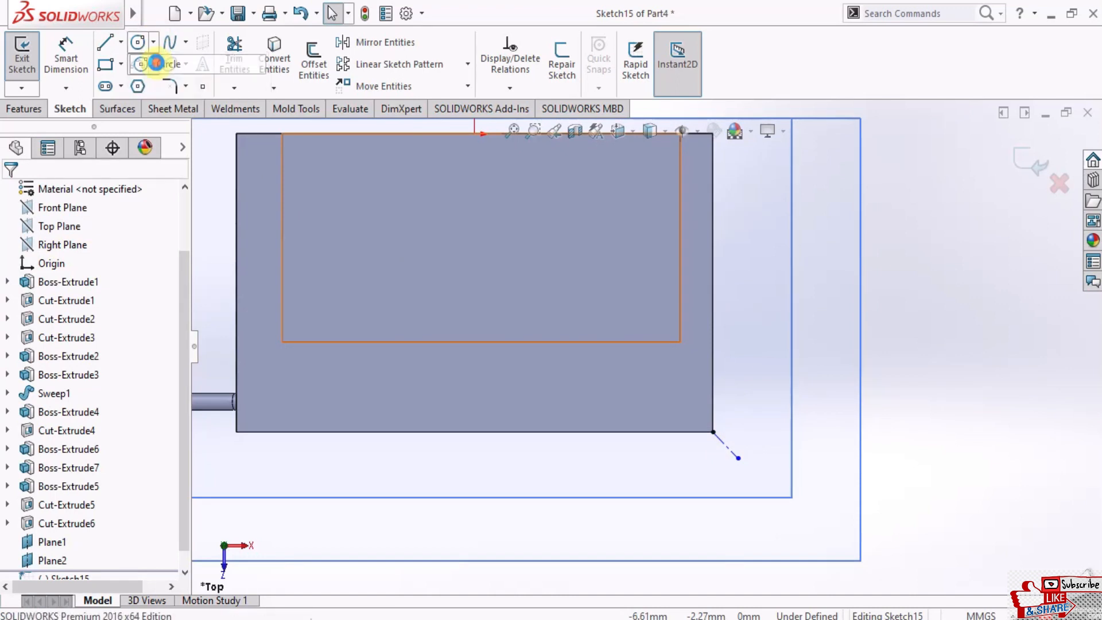
left_click(727, 446)
left_click(714, 432)
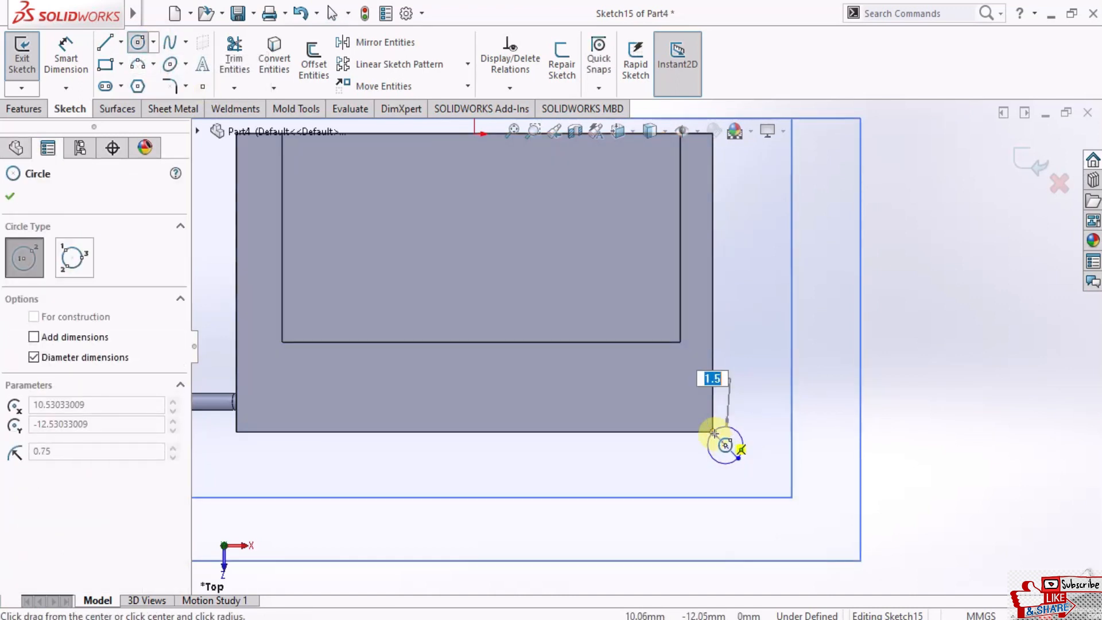
left_click(714, 433)
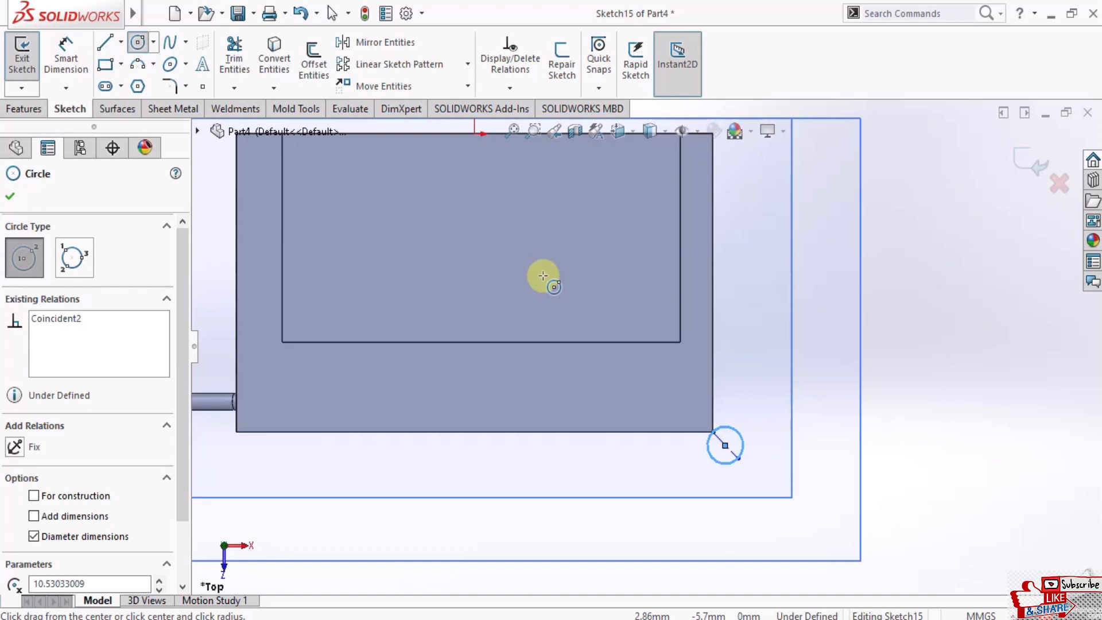
key("ctrl+z")
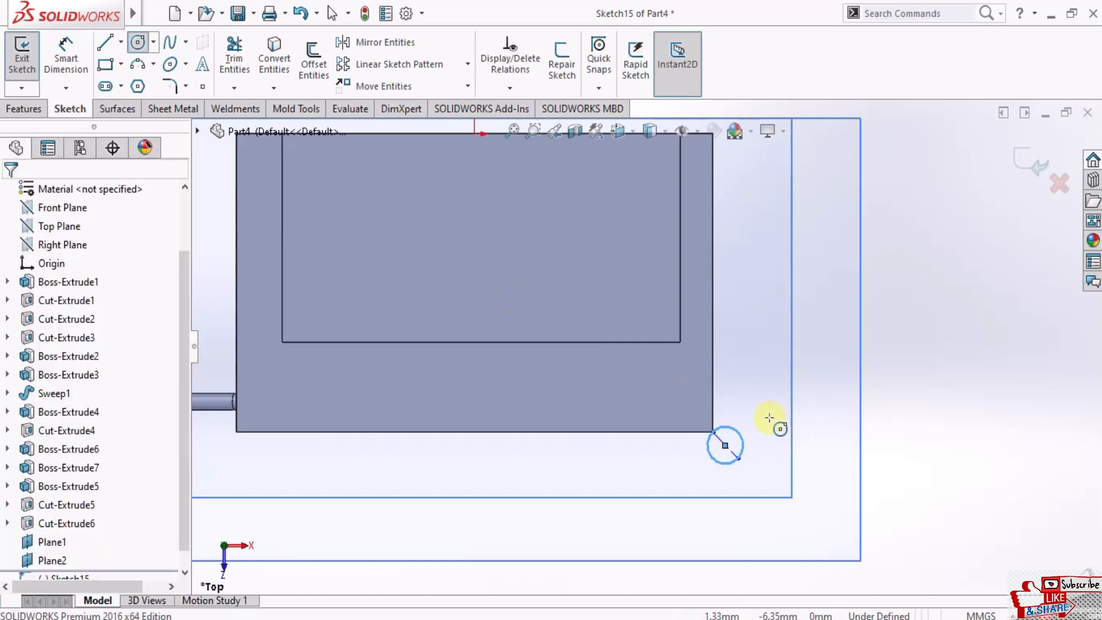
key("ctrl+z")
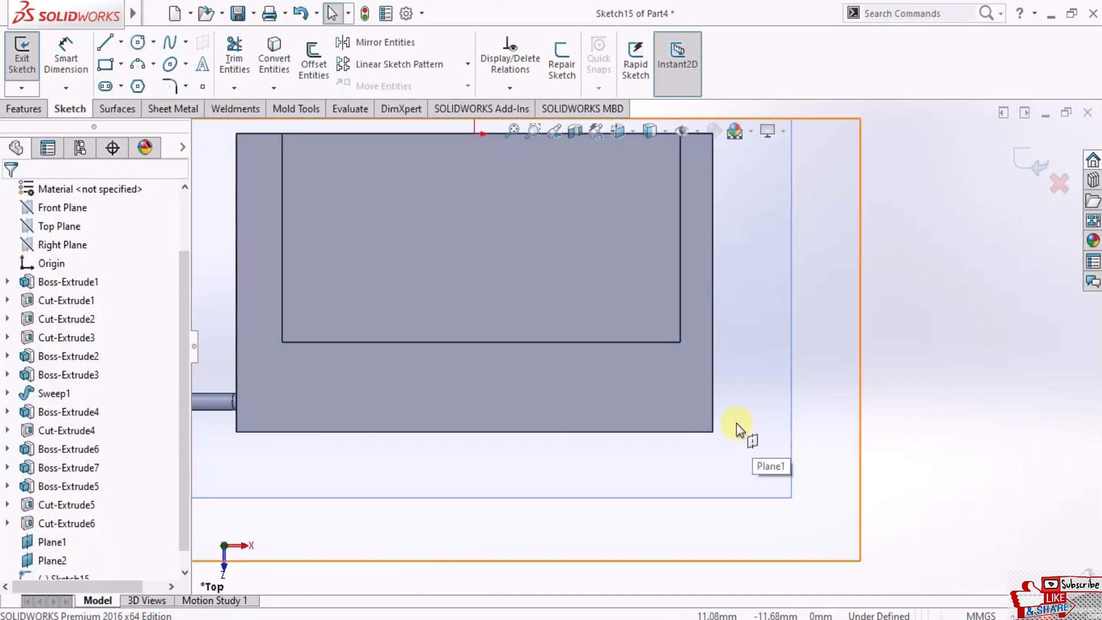
Draw a 1.5 mm horizontal centerline outward to the right from the enclosure's front-right corner
left_click(120, 43)
left_click(129, 84)
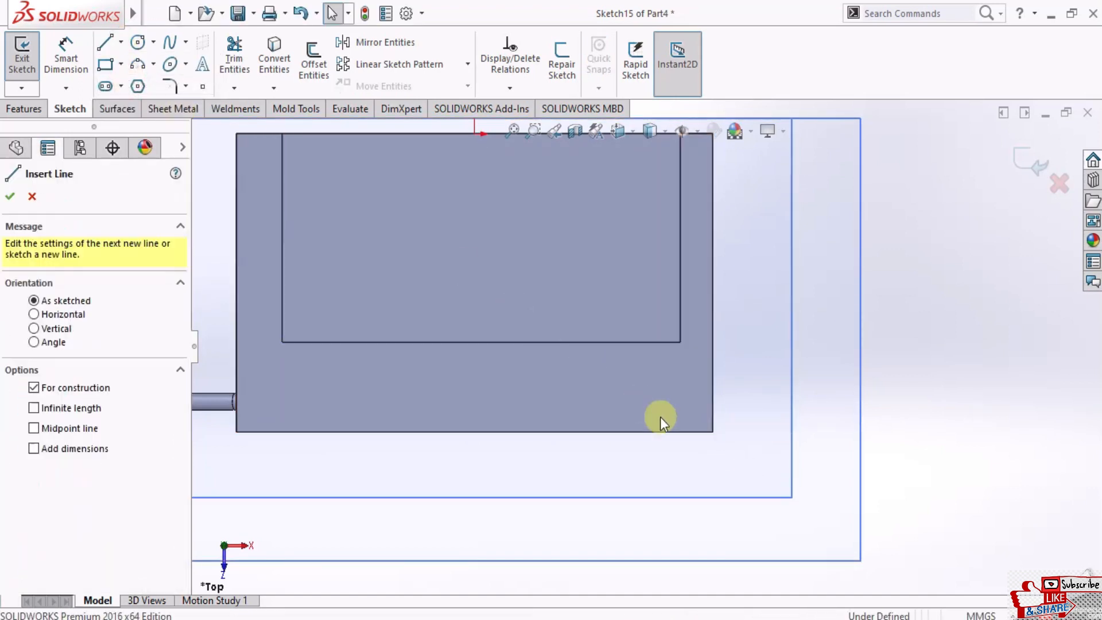
left_click(713, 432)
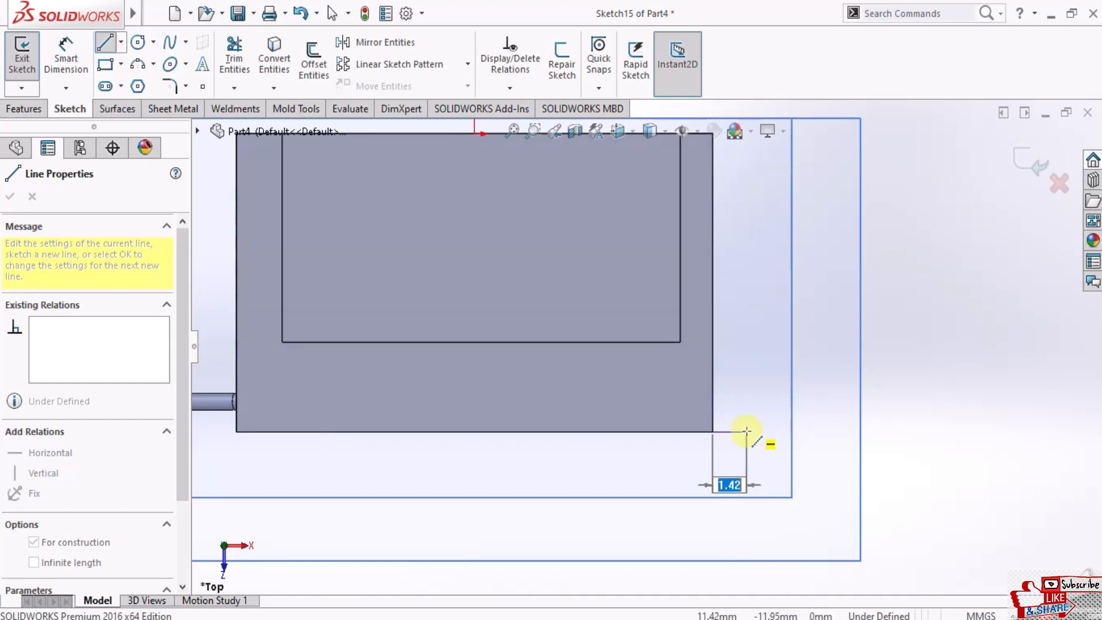
type("1.5")
key("Return")
Draw a circle centred on the horizontal centerline's midpoint and passing through the enclosure's front-right corner
left_click(153, 43)
left_click(160, 64)
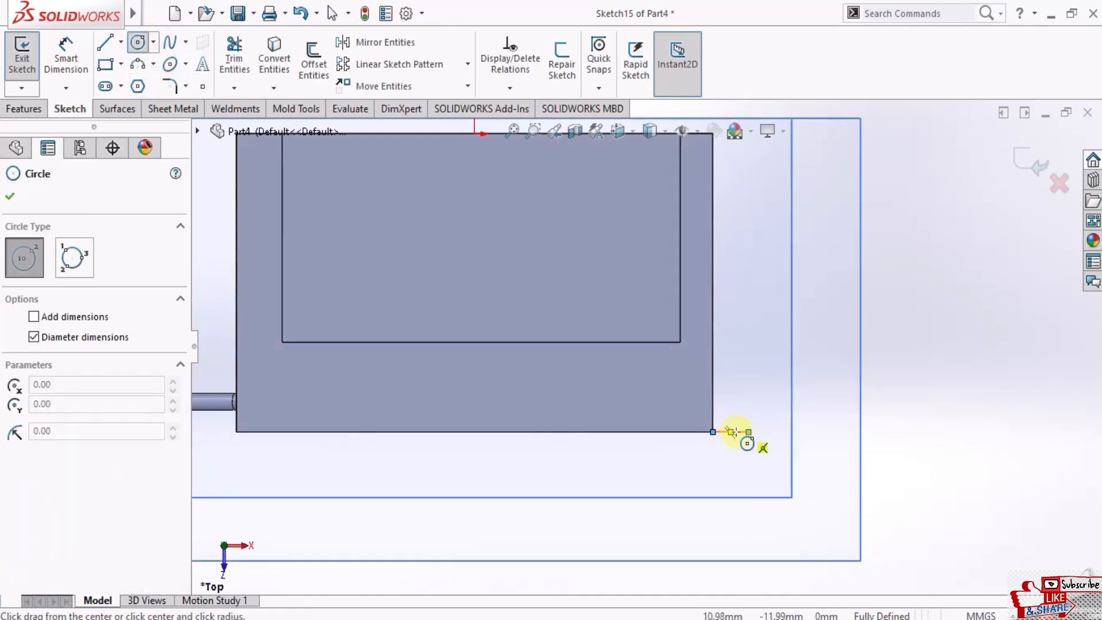
scroll(735, 432, "down", 3)
left_click(711, 413)
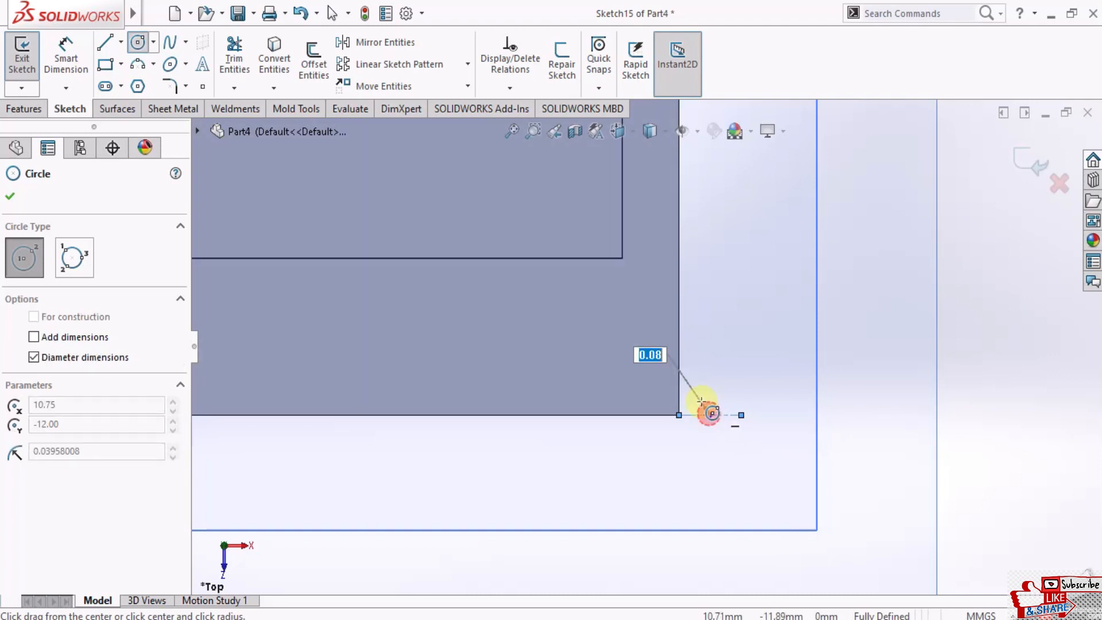
left_click(679, 414)
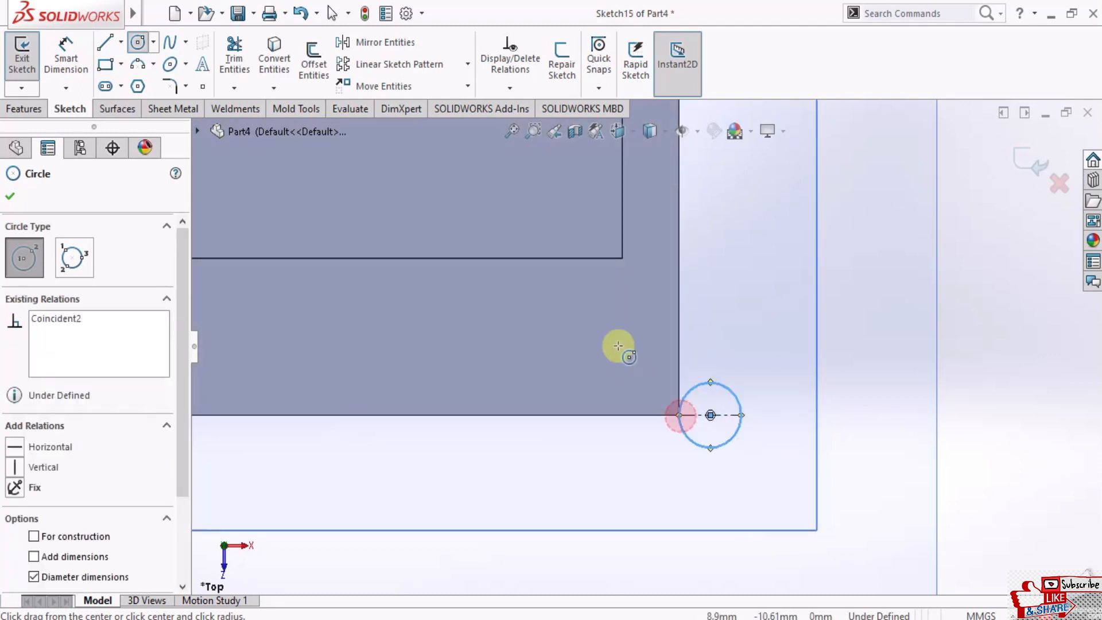
Start a blind boss extrusion of the circle at the enclosure's corner and reverse its direction
left_click(10, 196)
scroll(643, 345, "up", 2)
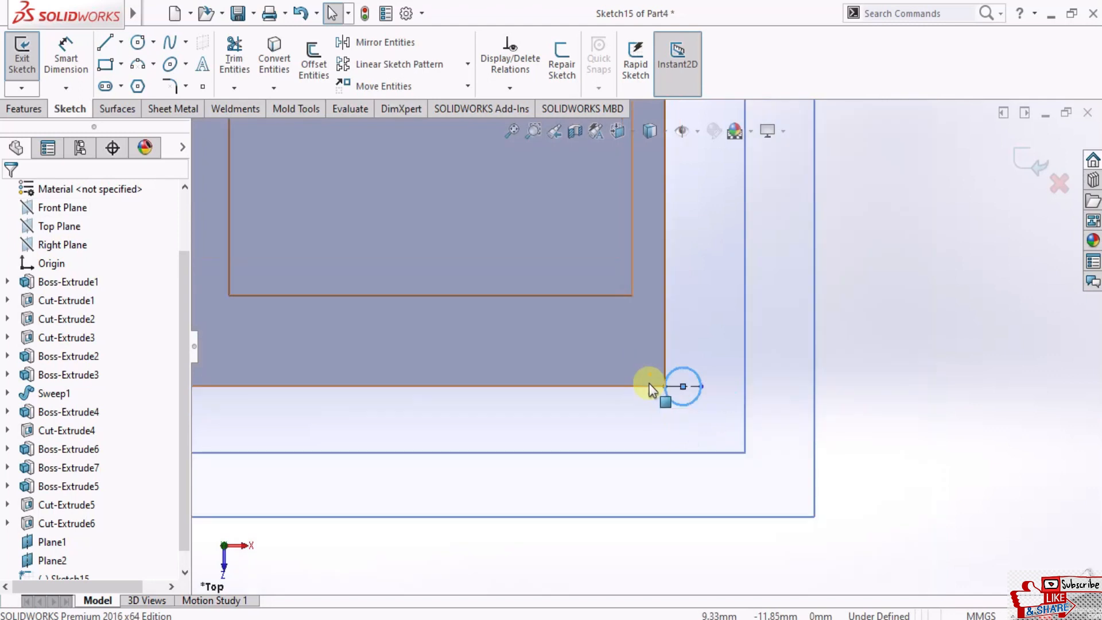
scroll(654, 379, "up", 3)
middle_click_drag(660, 369, 509, 333)
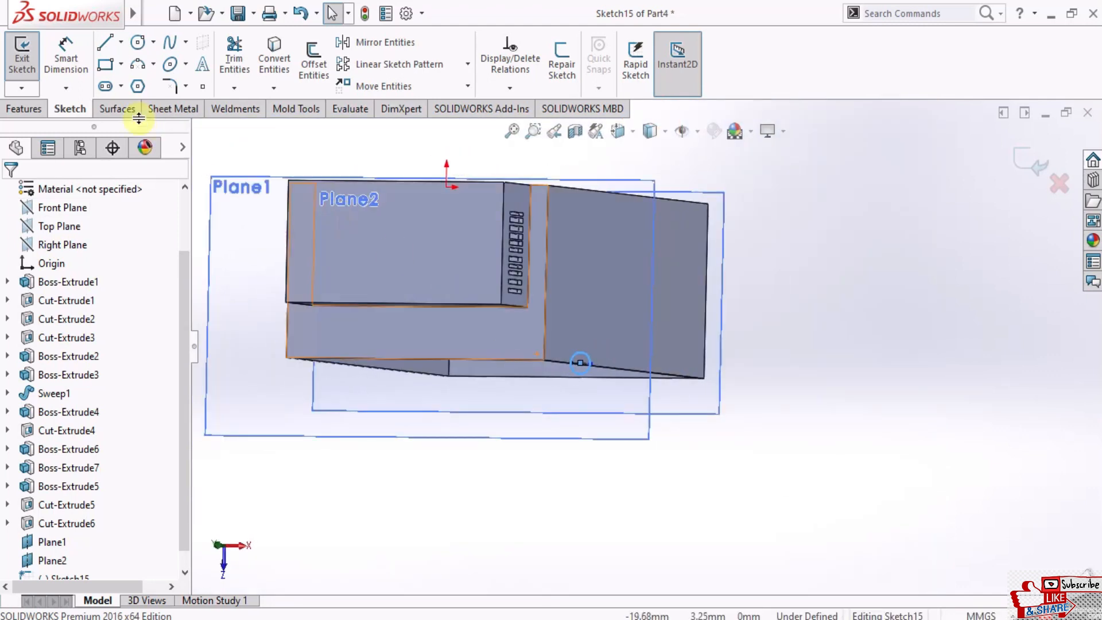
left_click(28, 108)
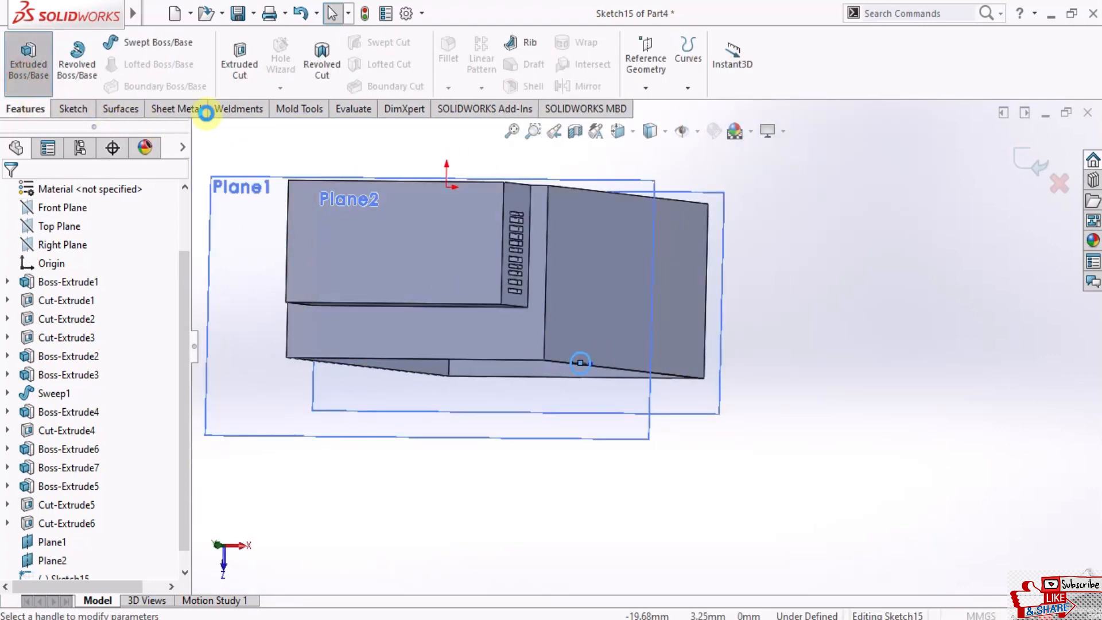
scroll(585, 362, "down", 4)
middle_click_drag(587, 353, 686, 339)
scroll(687, 339, "up", 4)
left_click(15, 300)
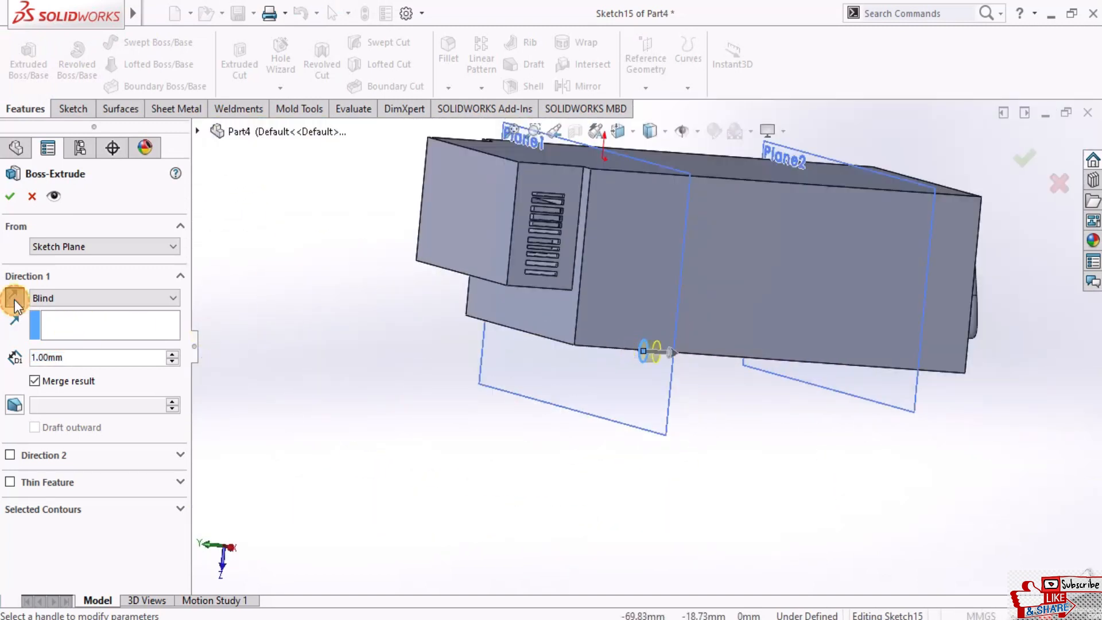
Set the corner cylinder's extrusion depth to 2 mm and finish the feature
left_click(172, 353)
scroll(174, 360, "down", 8)
left_click(172, 354)
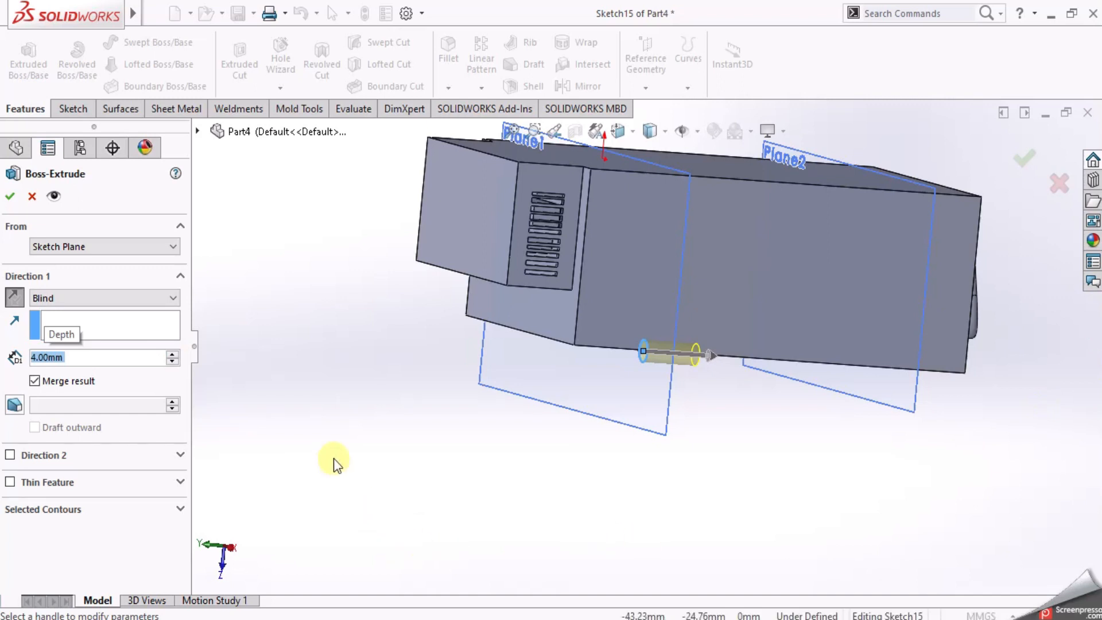
type("2")
middle_click_drag(590, 360, 573, 312)
scroll(573, 313, "up", 3)
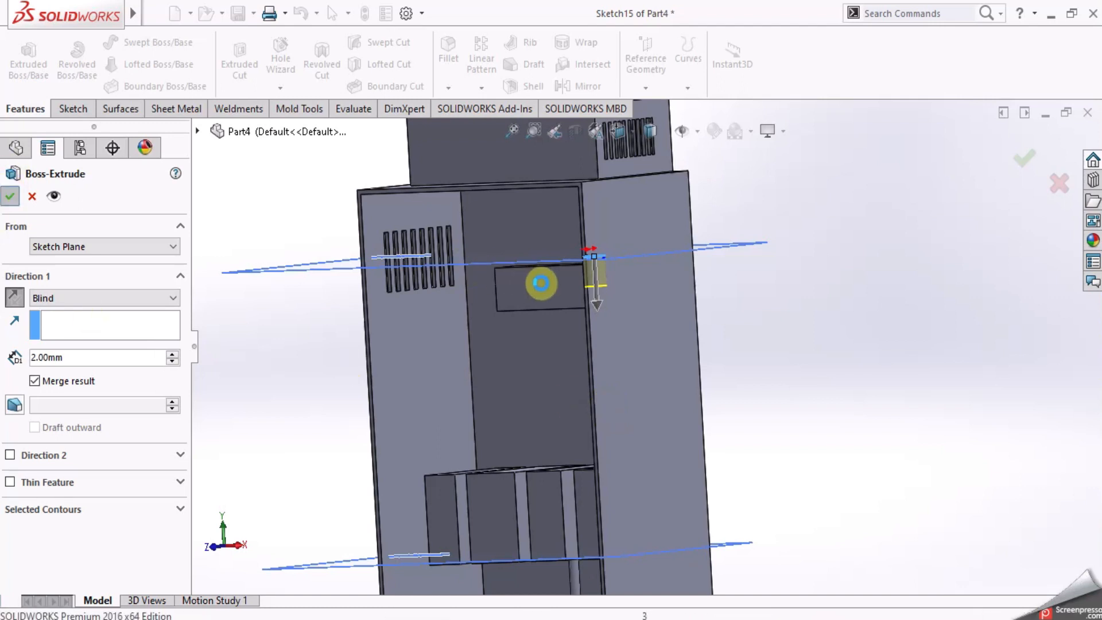
key("Return")
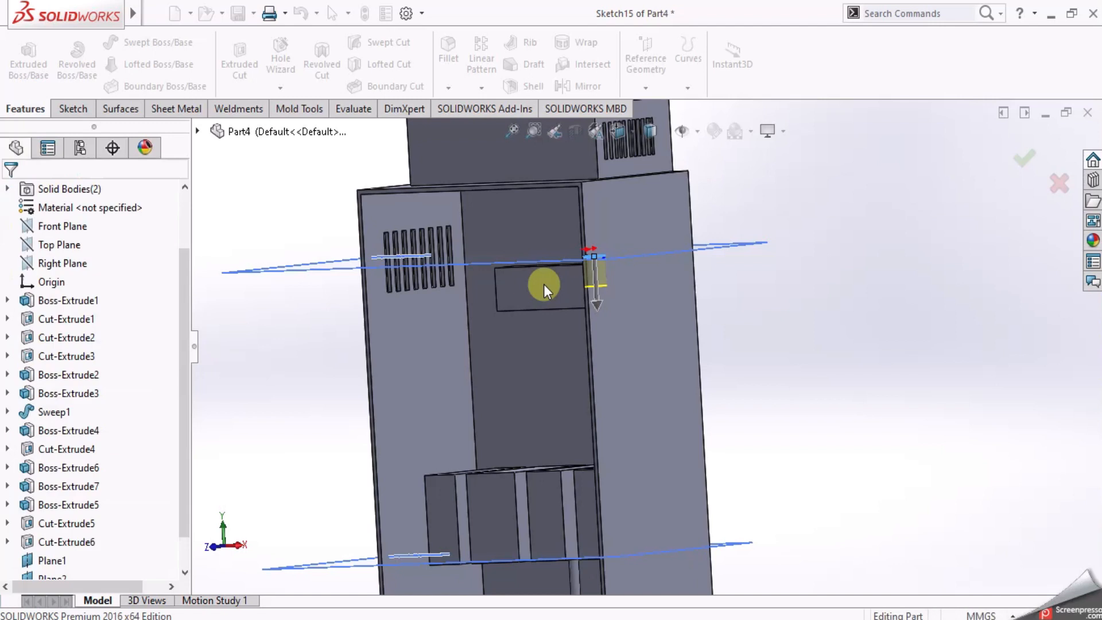
Examine the extruded cylinder and its contact with the enclosure's front-right edge from several angles
middle_click_drag(583, 305, 567, 239)
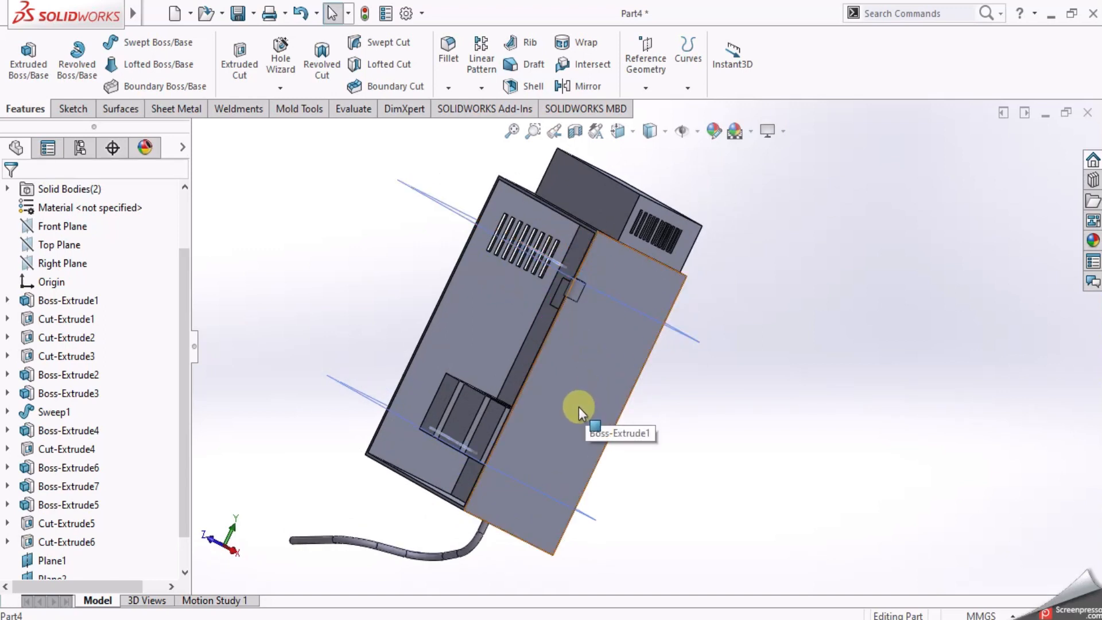
middle_click_drag(516, 456, 538, 597)
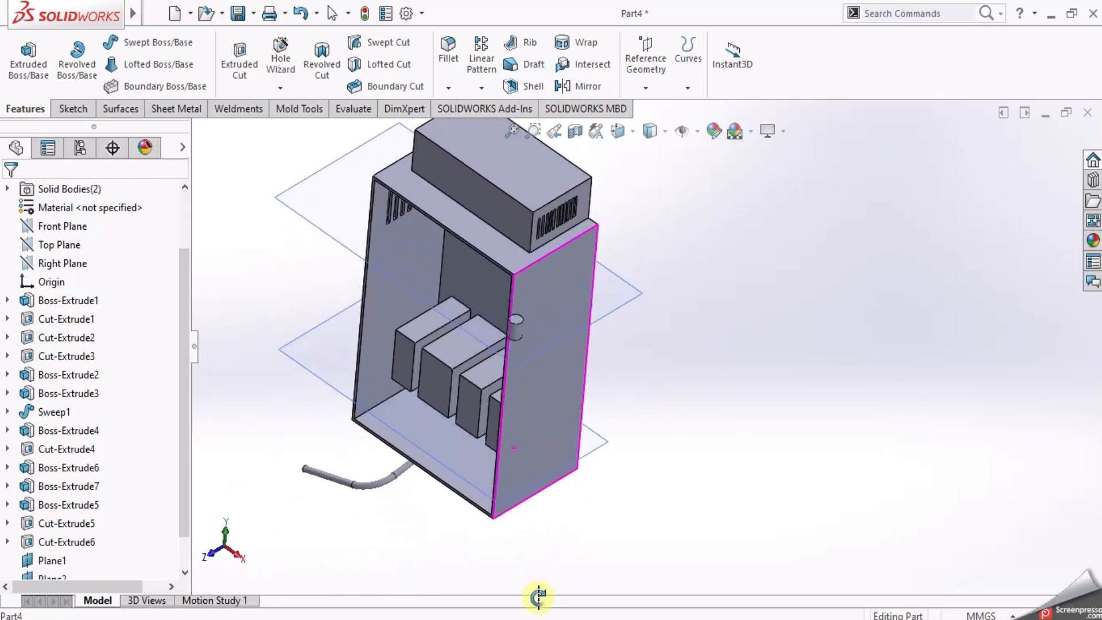
scroll(532, 351, "down", 5)
scroll(573, 411, "up", 3)
middle_click_drag(573, 411, 597, 425)
scroll(631, 440, "up", 2)
scroll(631, 439, "down", 2)
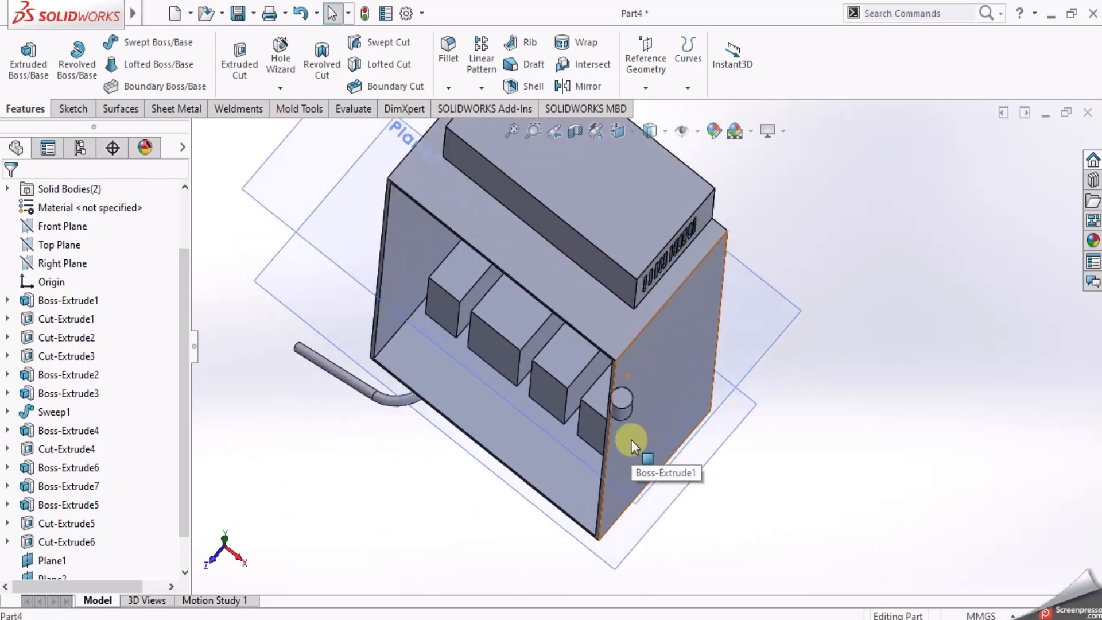
Reopen the cylinder's sketch in the top view and trim away its circle and centerline
scroll(100, 512, "down", 2)
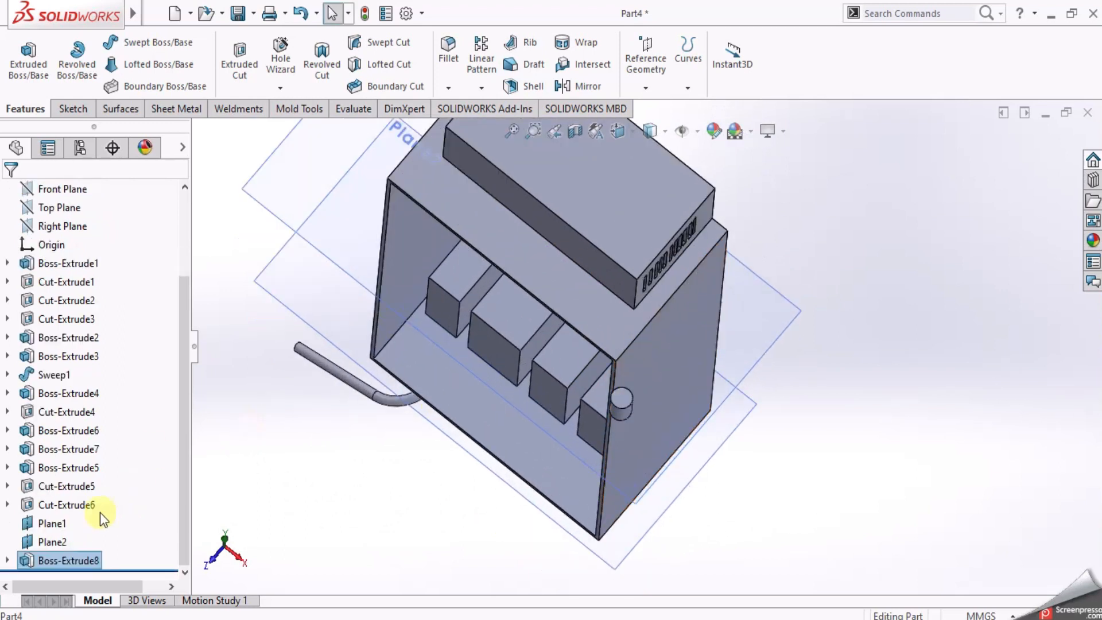
left_click(10, 561)
left_click(49, 561)
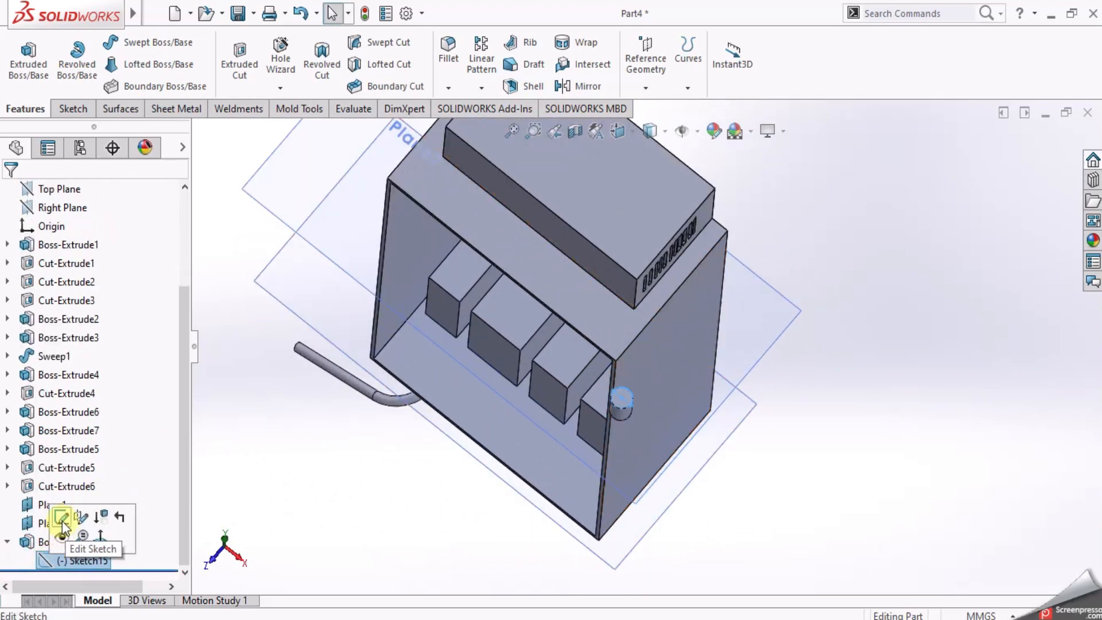
left_click(60, 519)
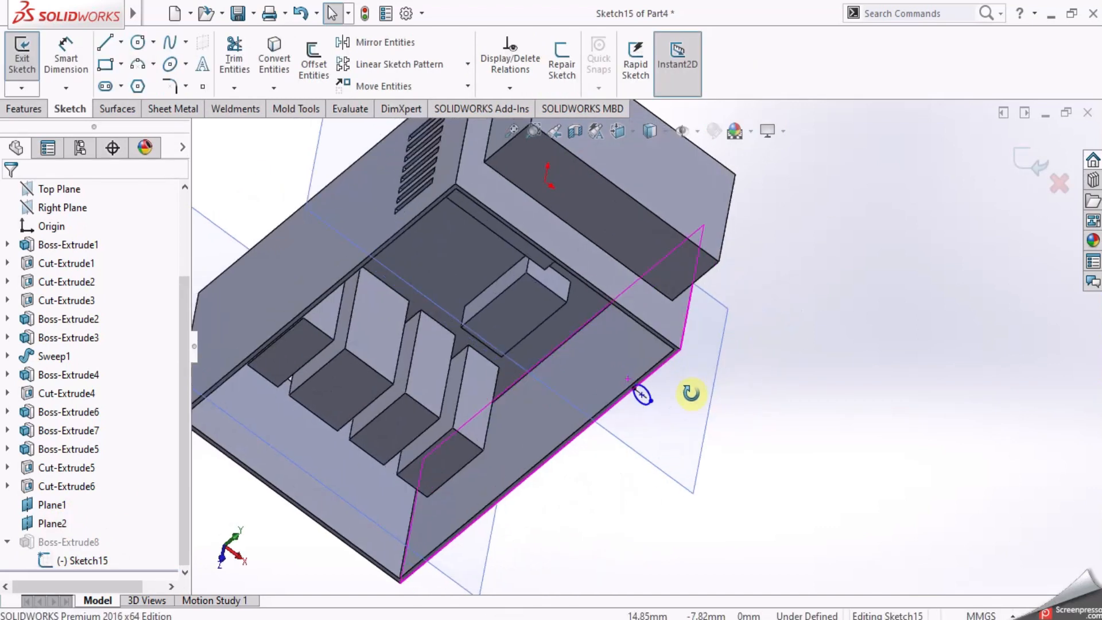
left_click(634, 135)
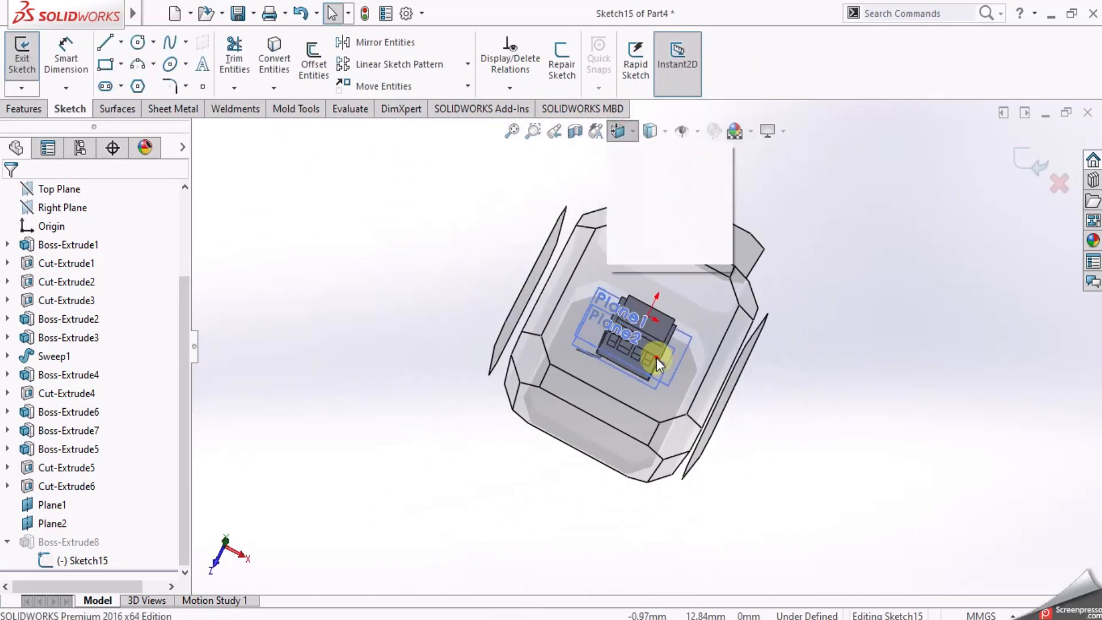
left_click(670, 370)
scroll(792, 411, "down", 5)
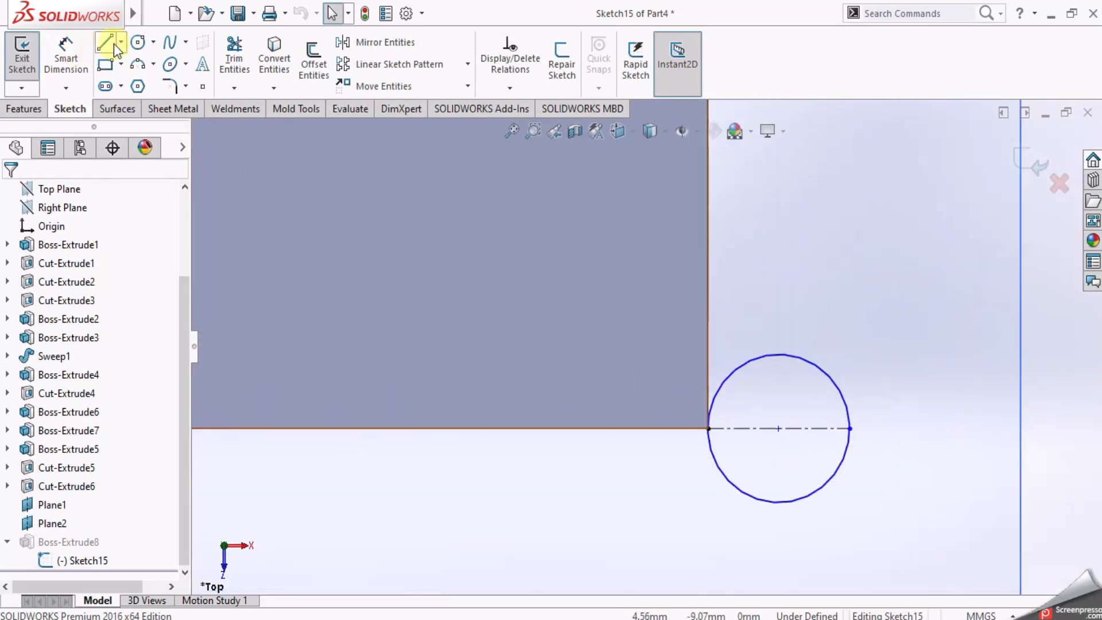
left_click(227, 41)
left_click(749, 367)
left_click(751, 494)
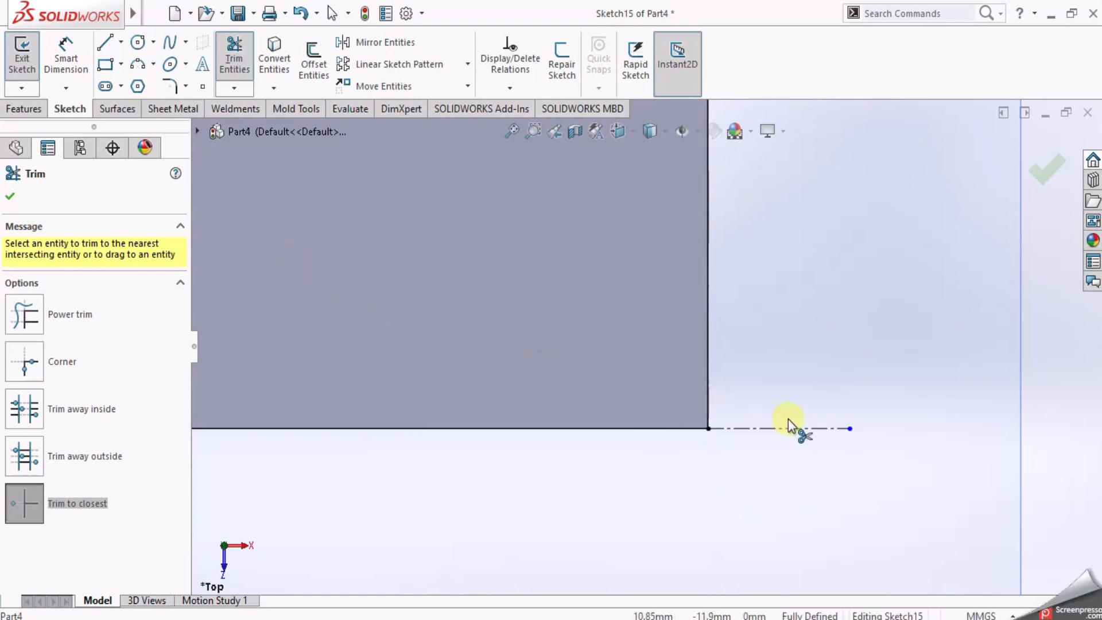
left_click(763, 428)
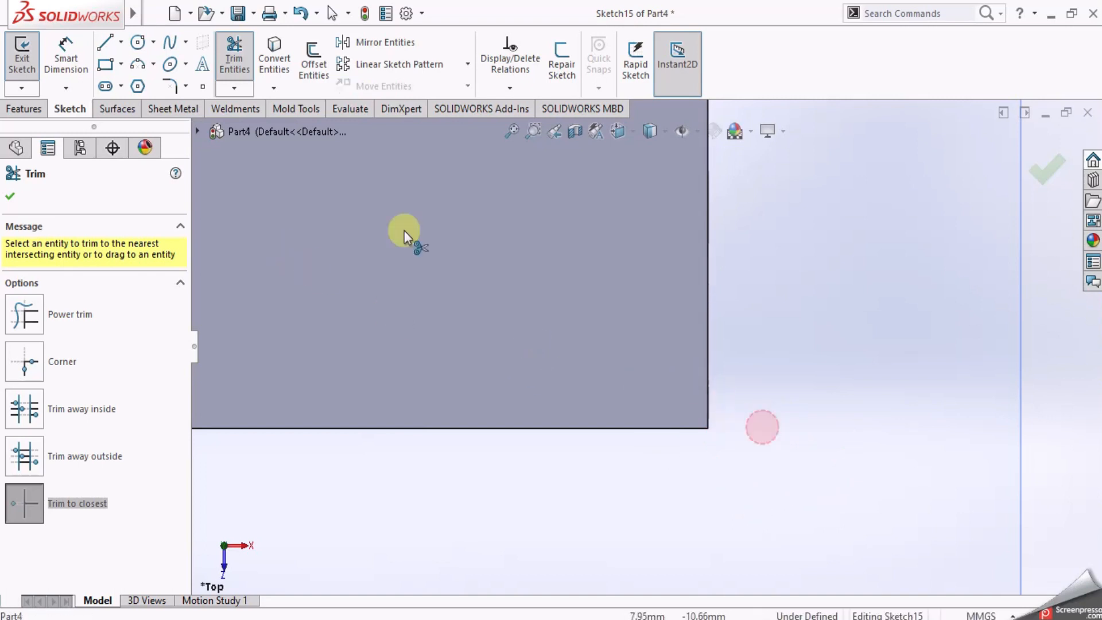
Draw a horizontal centerline about 1.2 mm long outward from the enclosure's front-right corner
left_click(122, 42)
left_click(147, 81)
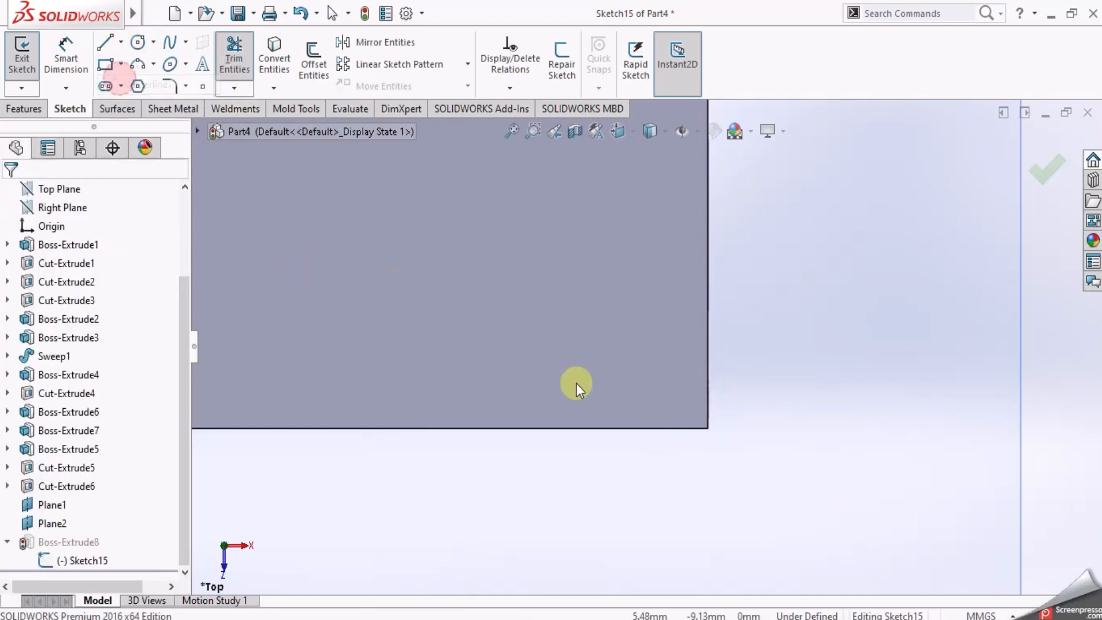
left_click(709, 429)
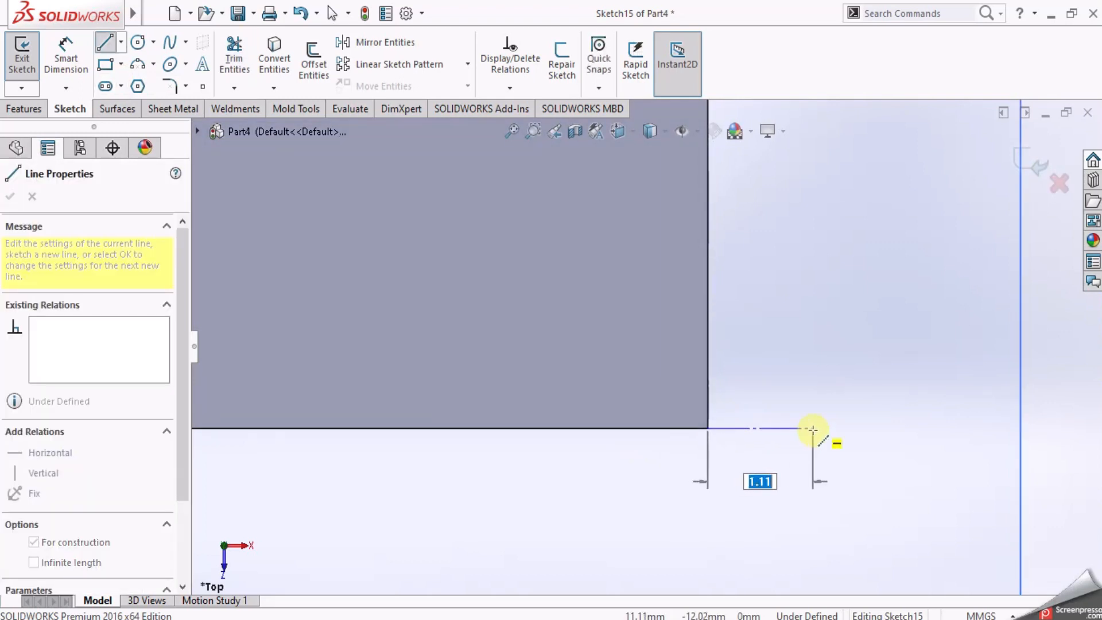
left_click(822, 428)
key("Escape")
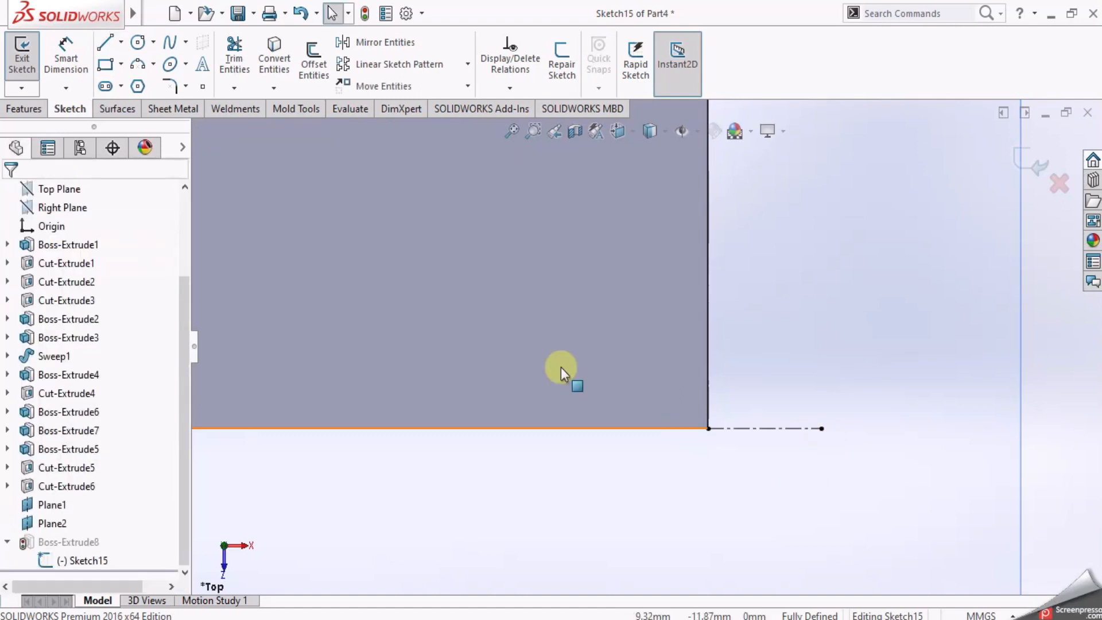
Draw a circle of about 0.46 mm radius centred on the centerline and passing through the enclosure corner, and exit the sketch
left_click(136, 40)
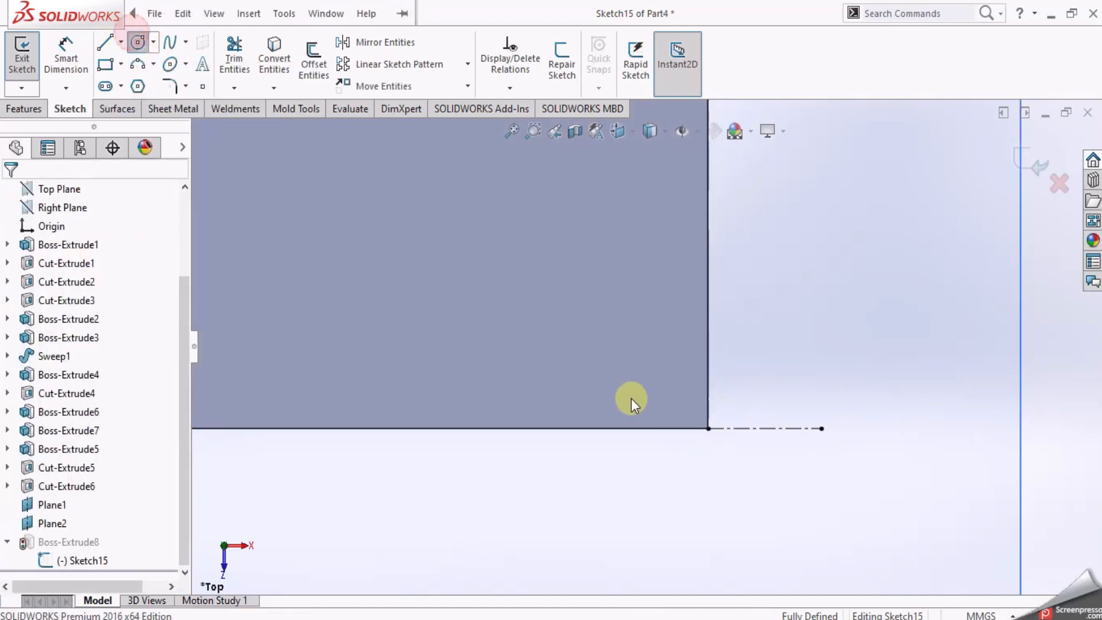
left_click(751, 429)
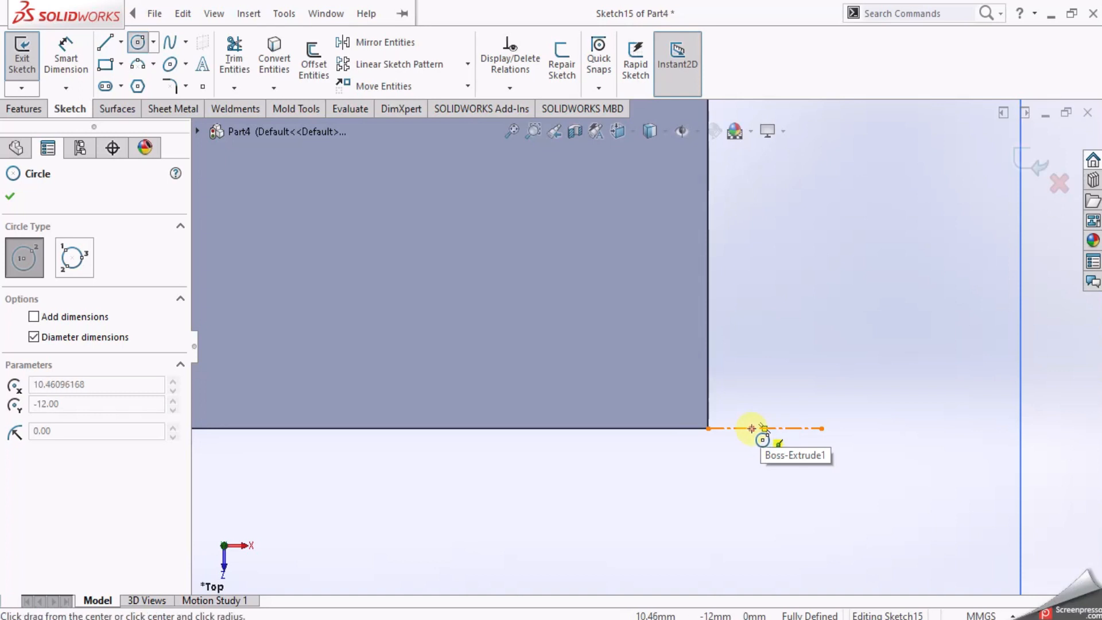
left_click(708, 428)
left_click(233, 57)
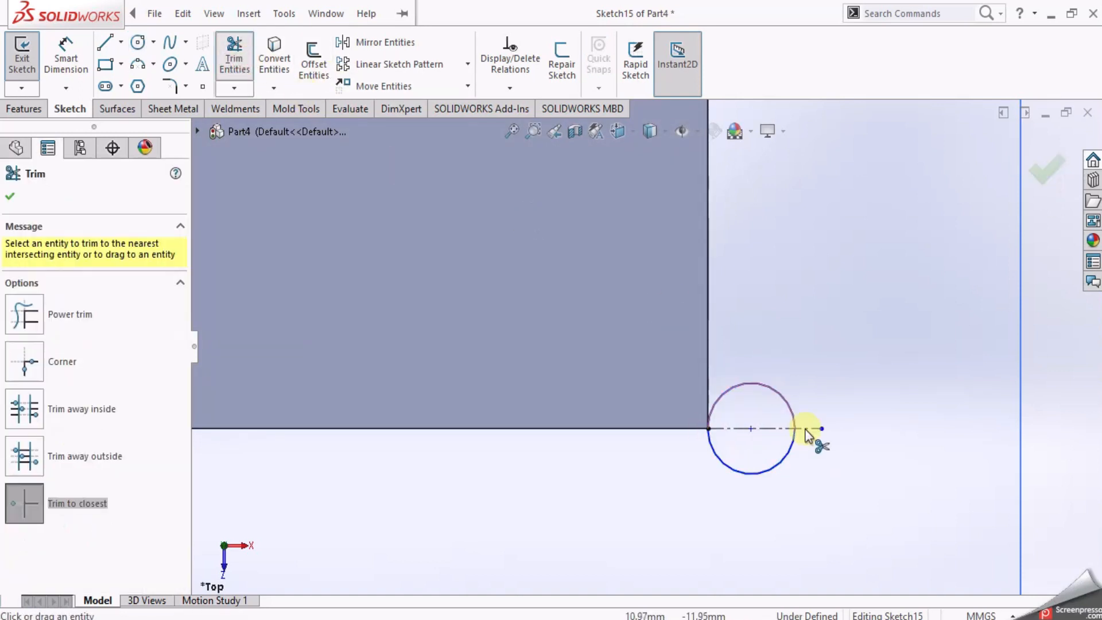
mouse_move(691, 416)
middle_mouse_down()
mouse_move(706, 411)
mouse_move(708, 254)
mouse_move(652, 278)
mouse_move(628, 244)
middle_mouse_up()
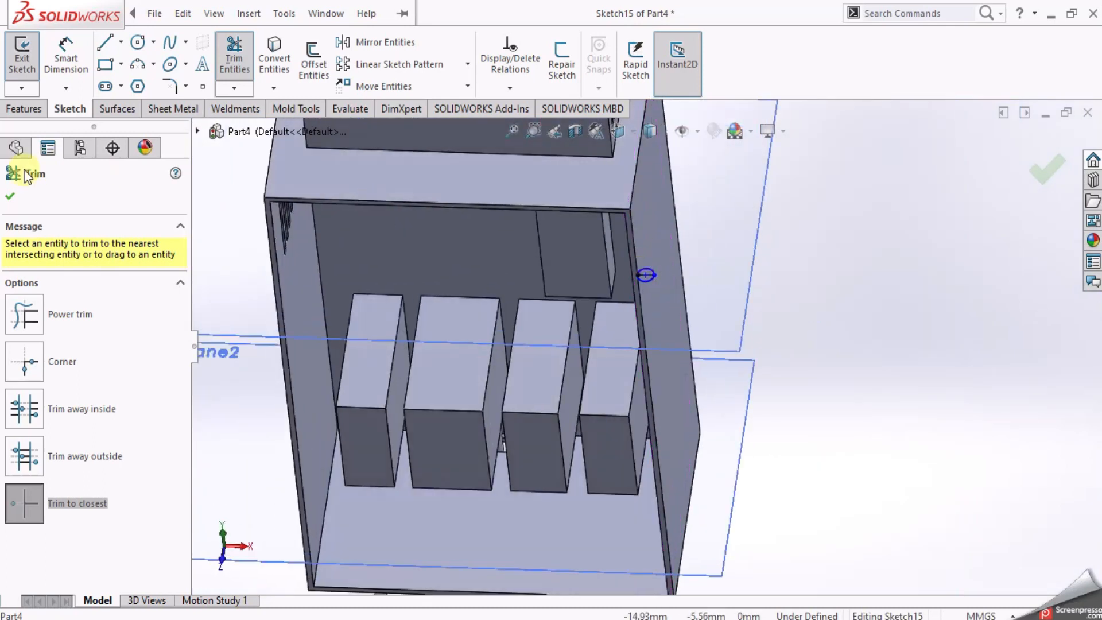
left_click(8, 195)
left_click(1021, 156)
Start a new sketch on Plane2, the lower reference plane
mouse_move(635, 345)
middle_mouse_down()
mouse_move(642, 256)
mouse_move(610, 292)
mouse_move(620, 339)
middle_mouse_up()
scroll(612, 291, "up", 3)
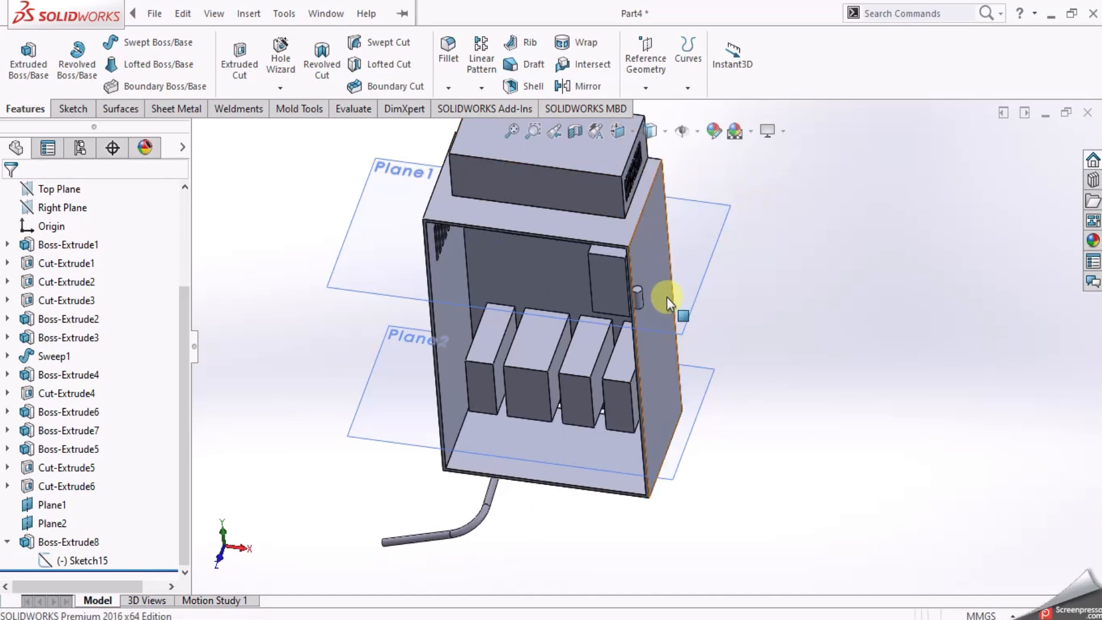
middle_click_drag(638, 395, 690, 263)
middle_click_drag(639, 370, 638, 246)
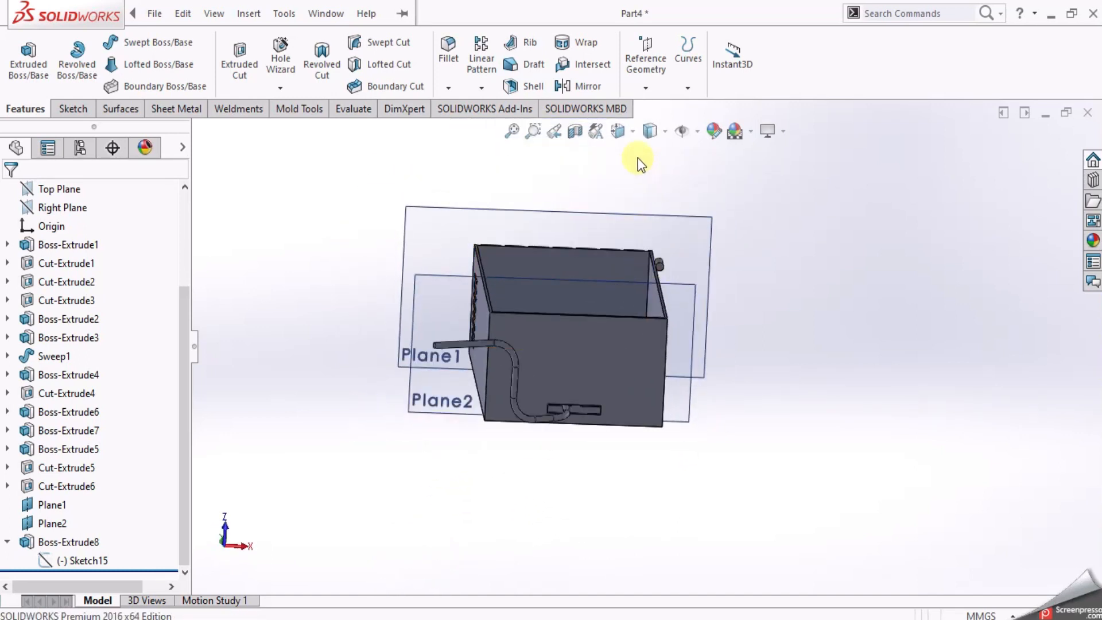
left_click(632, 136)
left_click(671, 318)
scroll(774, 344, "up", 2)
scroll(825, 302, "down", 3)
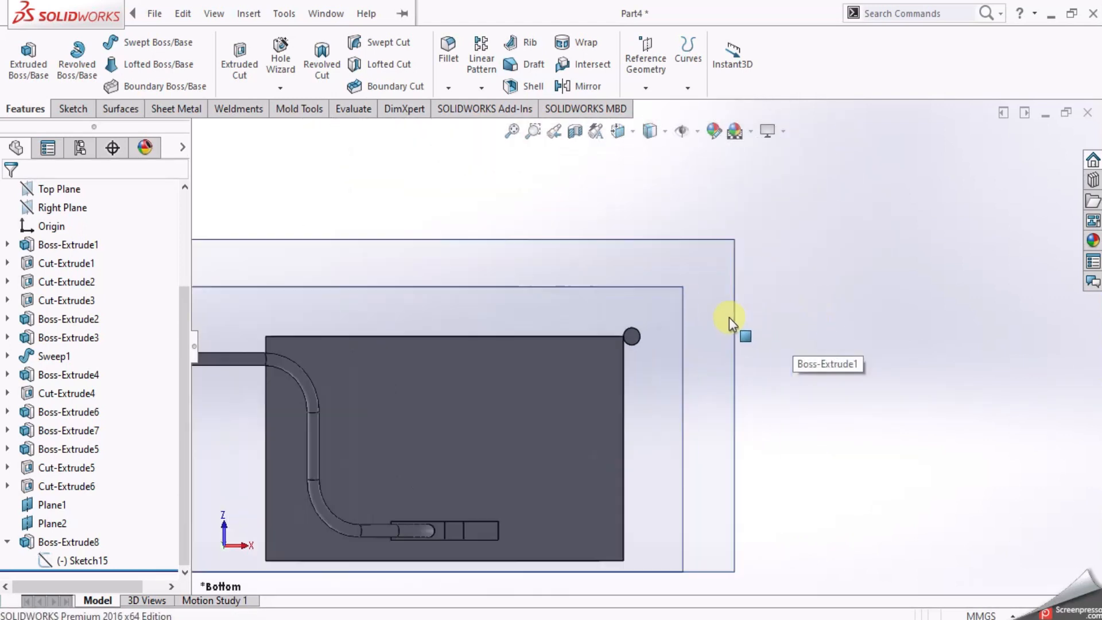
left_click(701, 267)
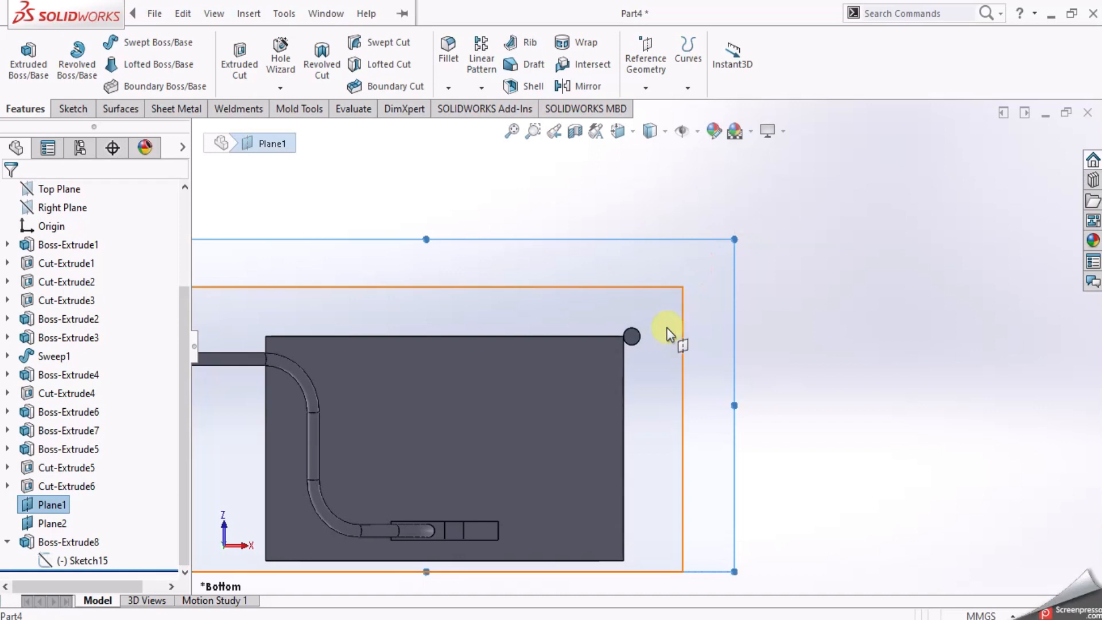
left_click(668, 333)
left_click(711, 276)
Convert the upper cylinder's circular end face into a sketch circle on Plane2, working in the bottom view
mouse_move(637, 339)
middle_mouse_down()
mouse_move(597, 433)
mouse_move(637, 321)
middle_mouse_up()
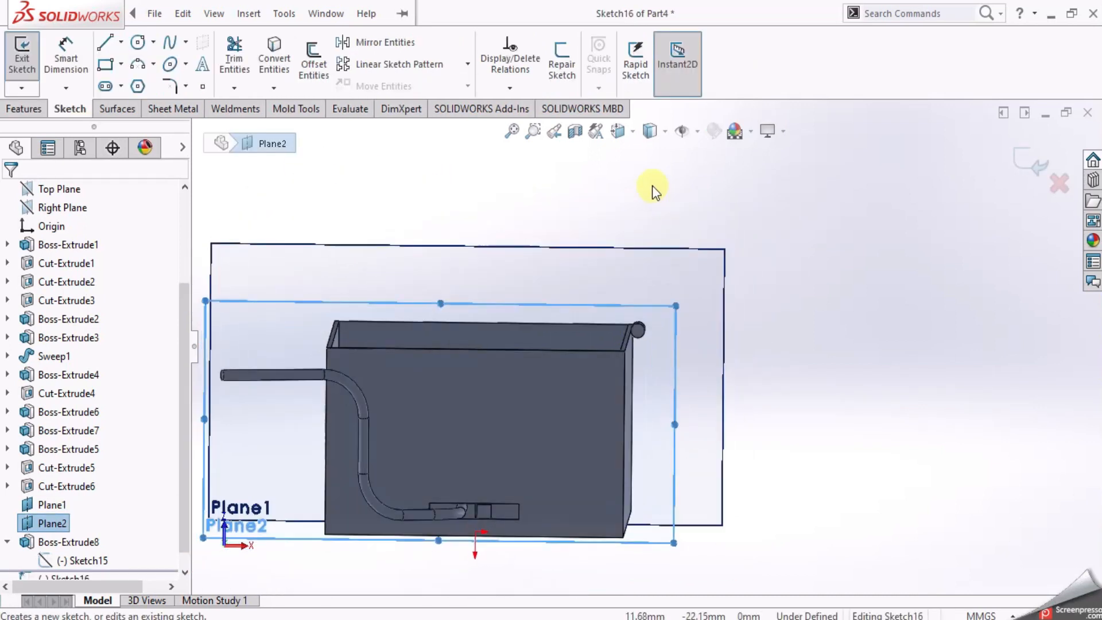
left_click(628, 136)
left_click(628, 302)
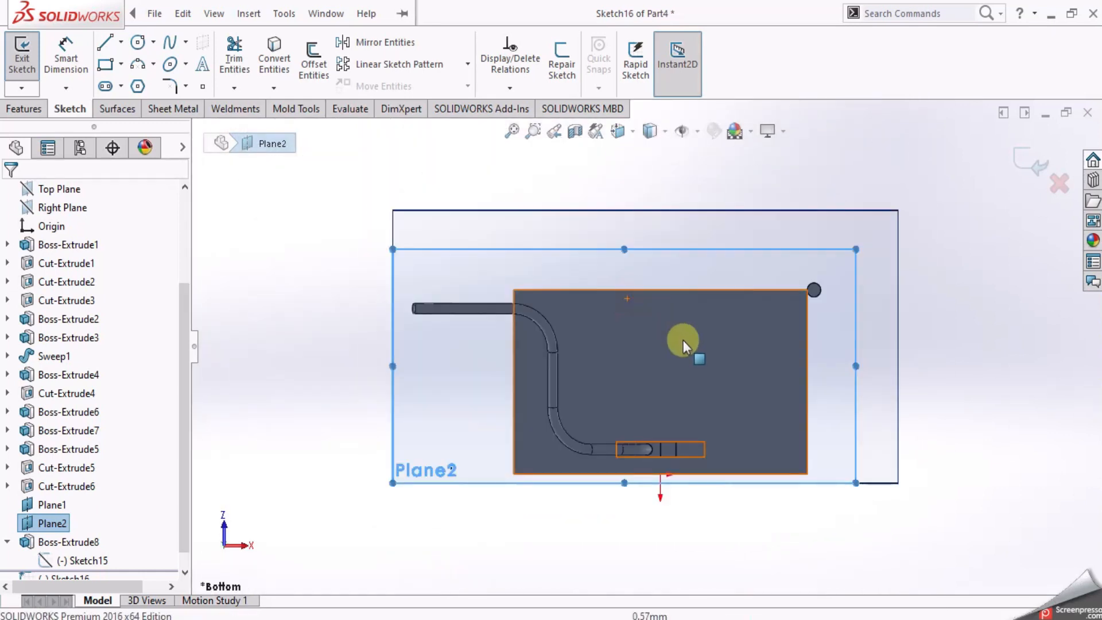
scroll(828, 314, "down", 3)
left_click(726, 290)
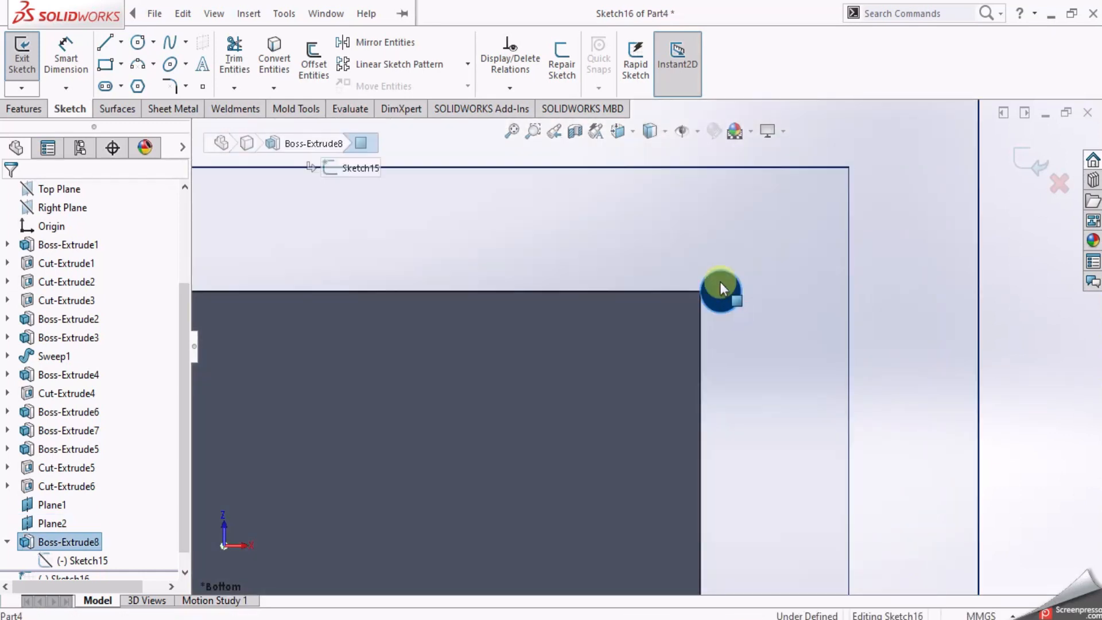
left_click(274, 66)
Extrude the converted circle 2 mm from Plane2 towards the upper cylinder with a blind boss extrusion
scroll(603, 269, "up", 5)
middle_click_drag(628, 274, 554, 422)
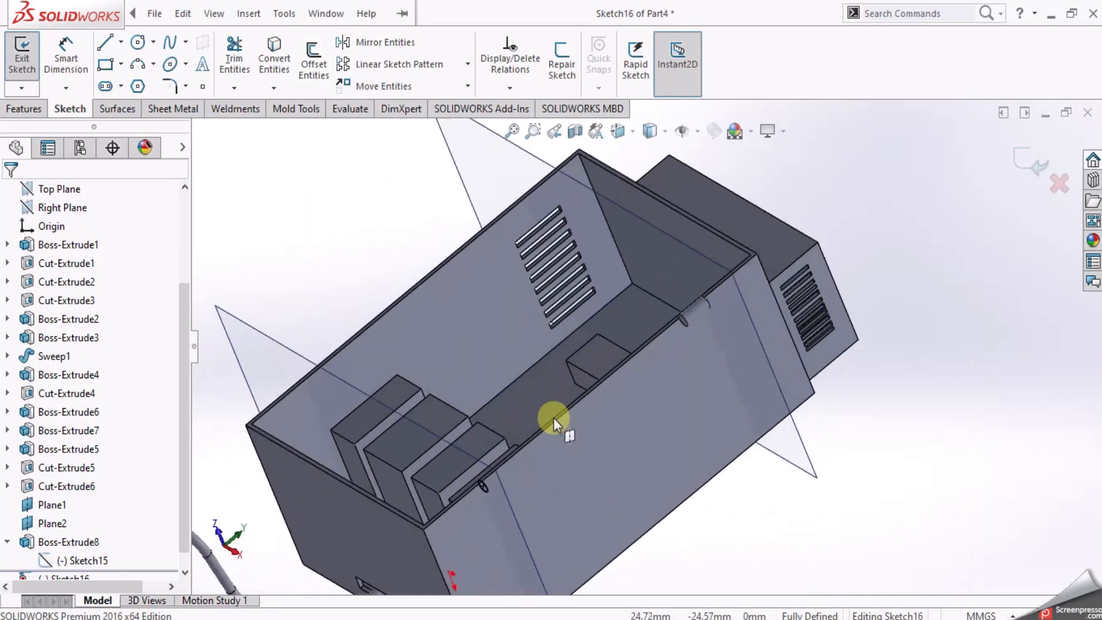
left_click(44, 110)
left_click(29, 58)
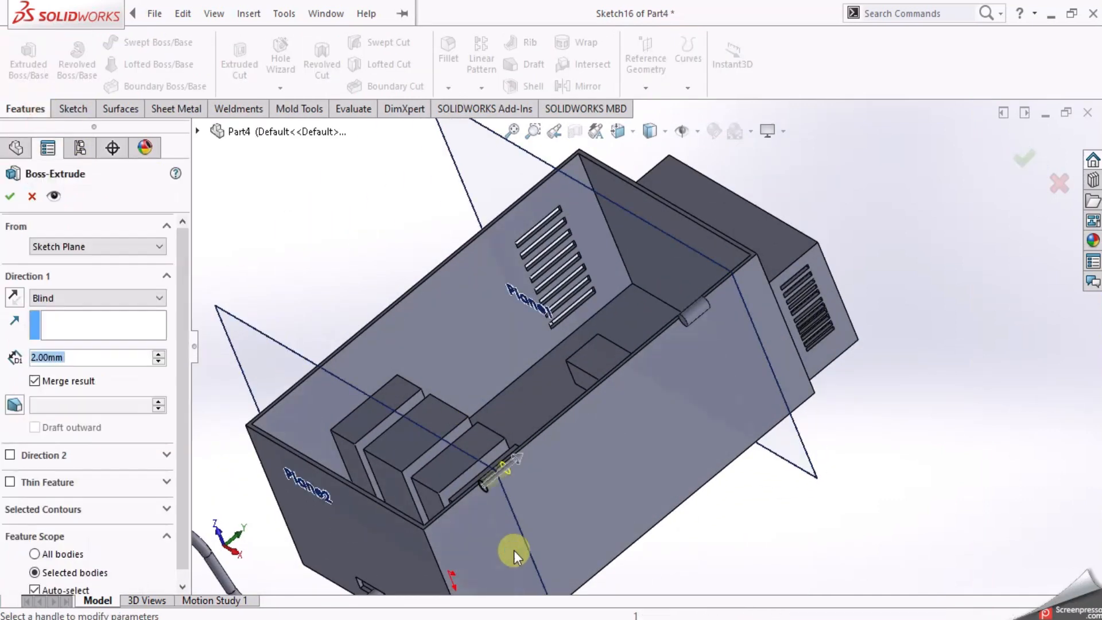
middle_click_drag(493, 387, 573, 446)
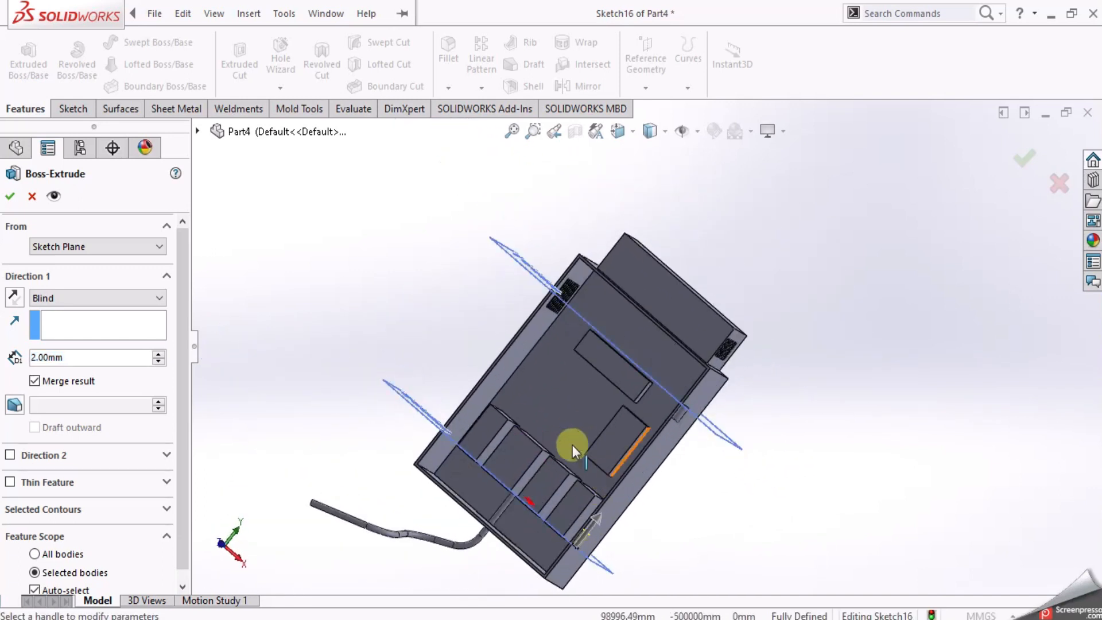
left_click(633, 393)
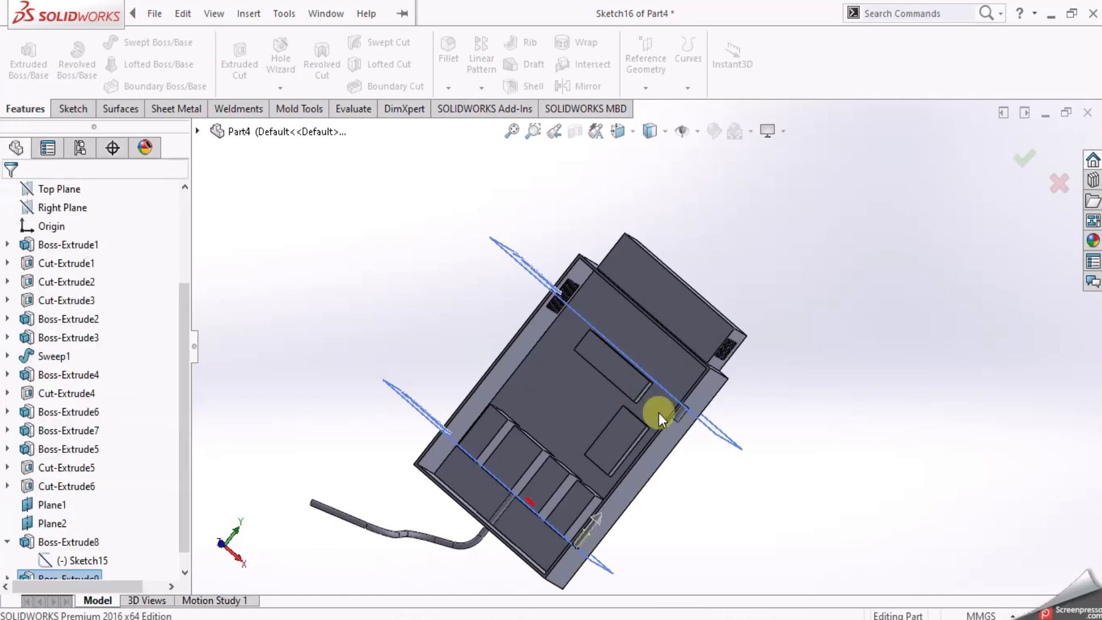
Inspect the two hinge cylinders along the enclosure's edge from several angles
scroll(659, 412, "up", 5)
middle_click_drag(652, 377, 659, 401)
scroll(622, 388, "down", 5)
middle_click_drag(601, 368, 594, 444)
scroll(594, 443, "down", 1)
scroll(595, 431, "up", 3)
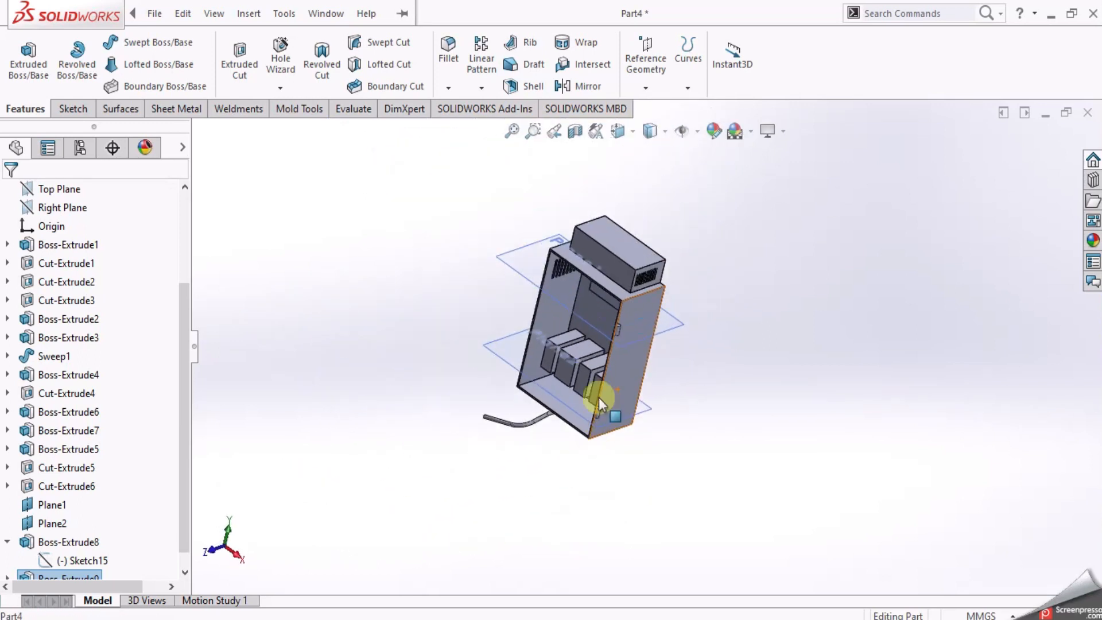
scroll(612, 345, "down", 4)
scroll(615, 343, "up", 3)
middle_click_drag(642, 356, 639, 146)
Start a new sketch on the lower cylinder's circular end face, working in the bottom view
left_click(621, 133)
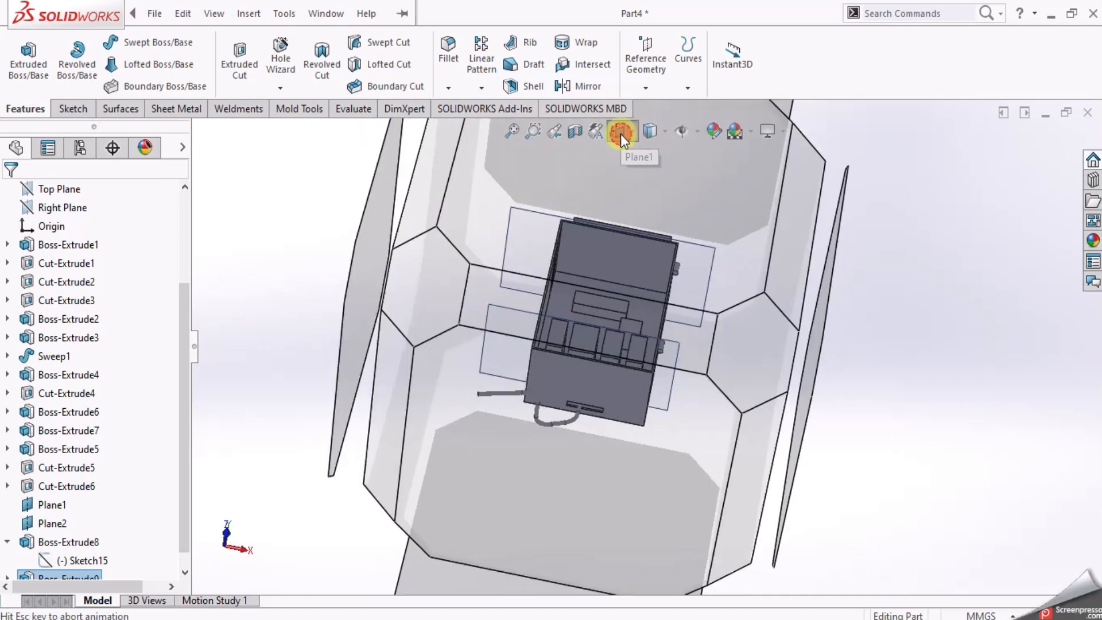
left_click(672, 383)
scroll(801, 270, "down", 5)
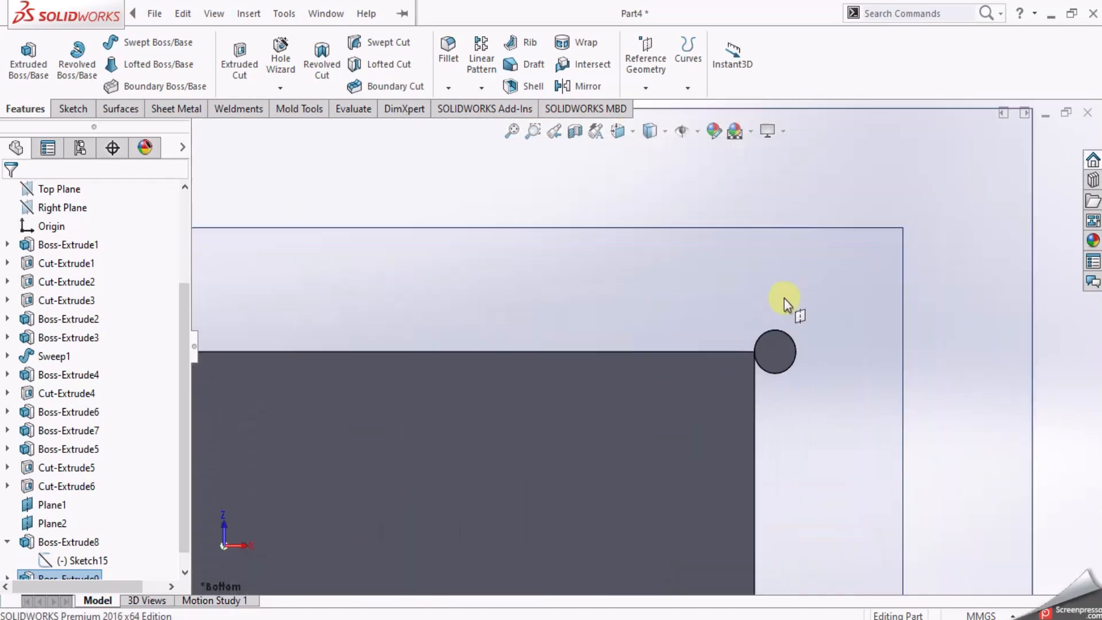
left_click(769, 363)
left_click(827, 309)
scroll(728, 325, "up", 8)
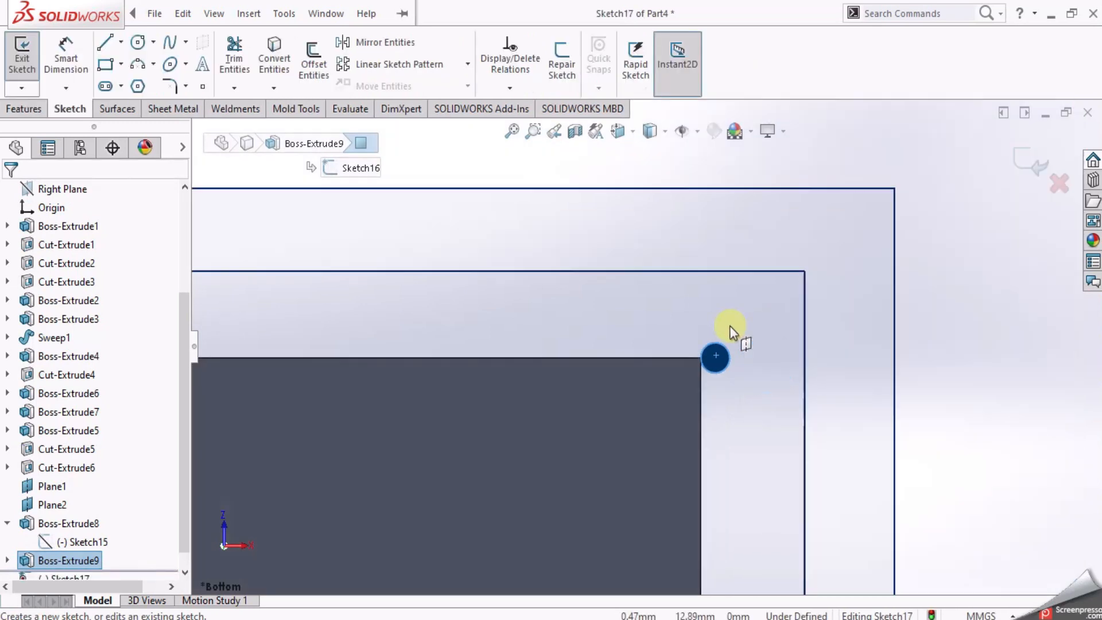
left_click(822, 347)
scroll(666, 332, "down", 6)
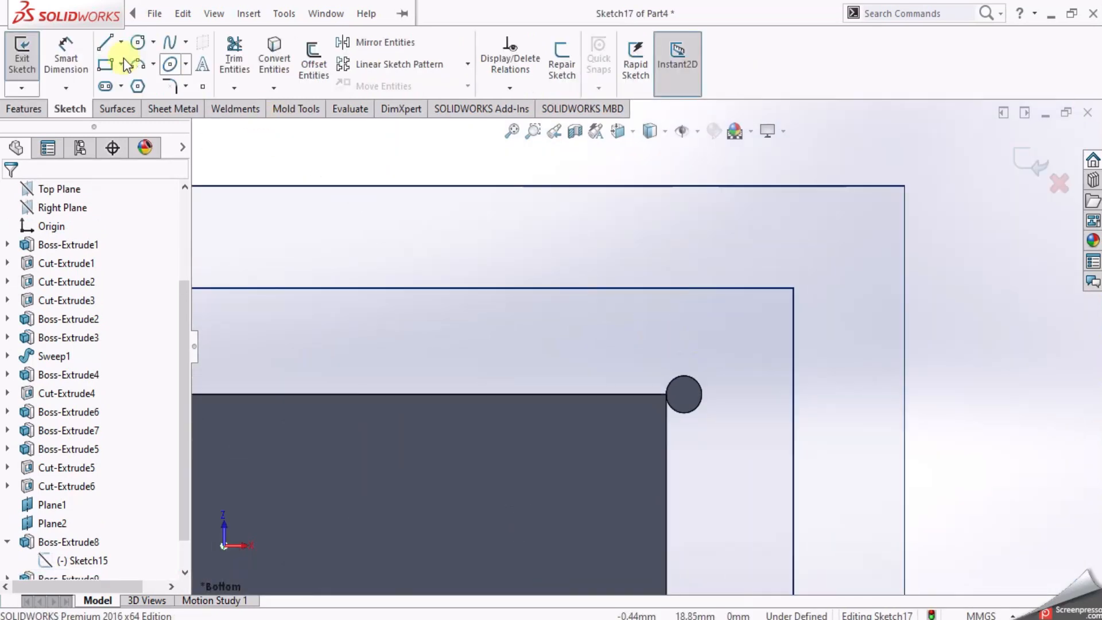
Draw a circle of about 0.4 mm radius concentric with the cylinder's end face, slightly inside its edge
left_click(138, 42)
scroll(697, 391, "down", 3)
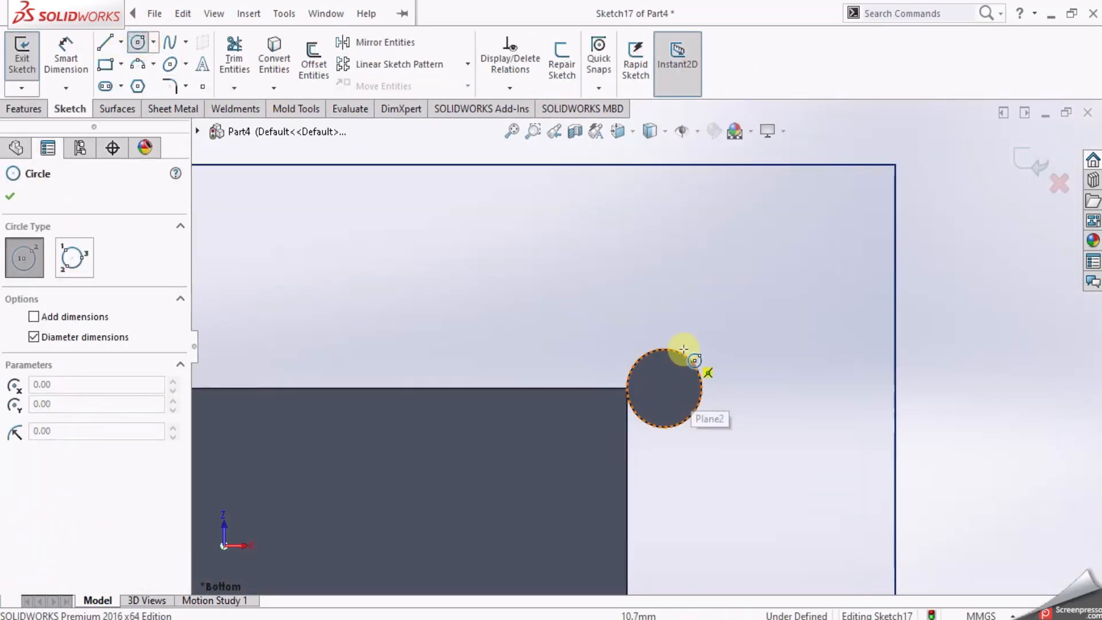
left_click(665, 388)
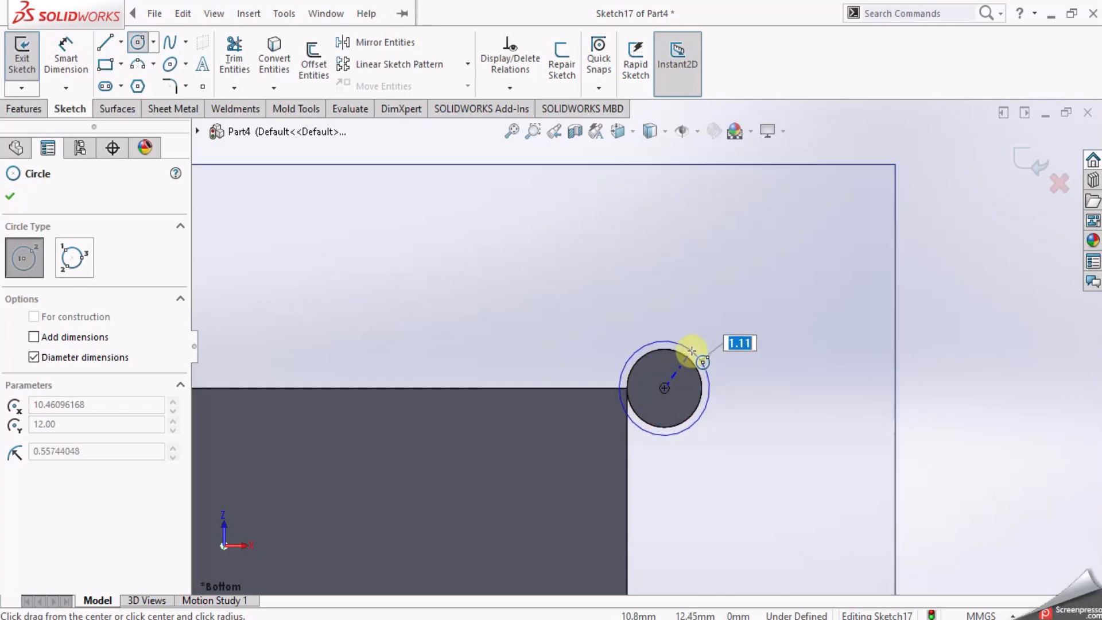
scroll(696, 358, "down", 3)
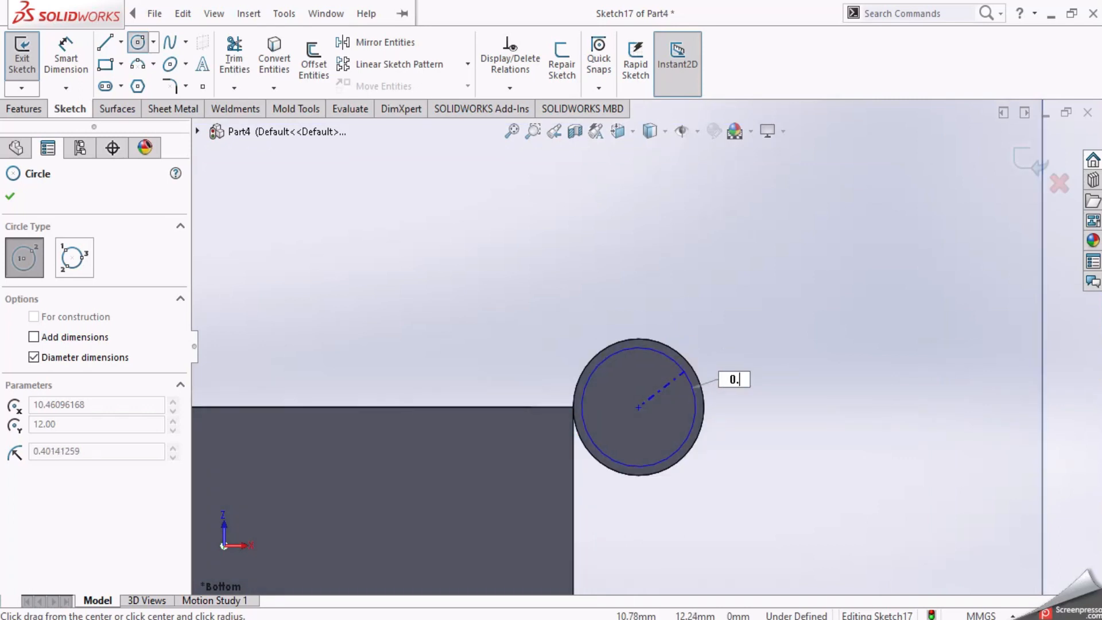
left_click(681, 370)
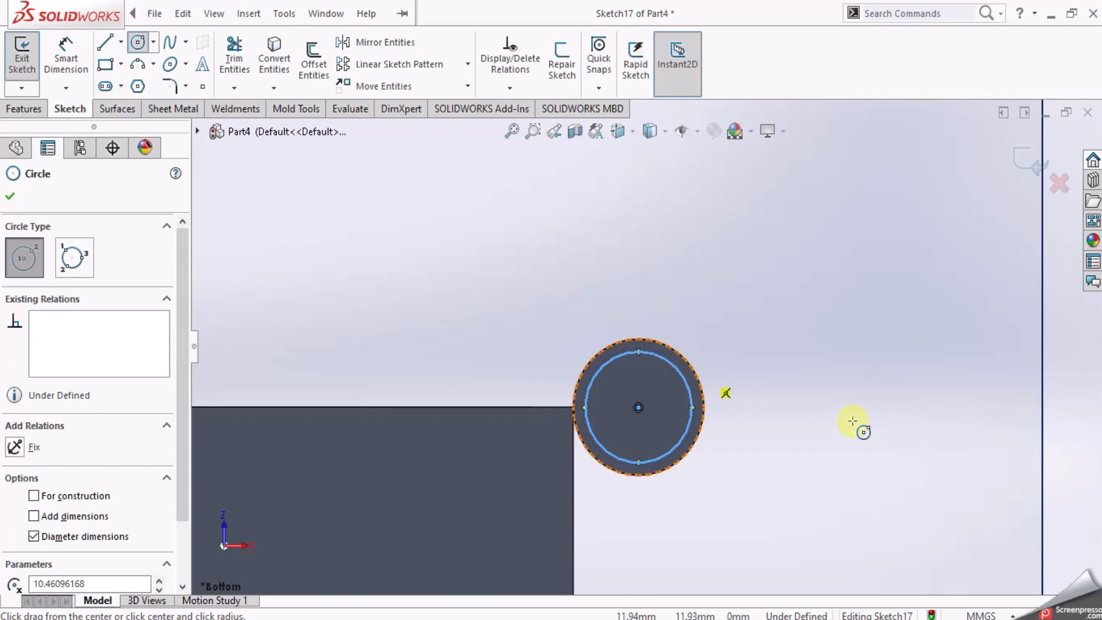
left_click(9, 196)
Cut the circle 22 mm deep with a blind Extruded Cut running through both hinge cylinders
left_click(22, 108)
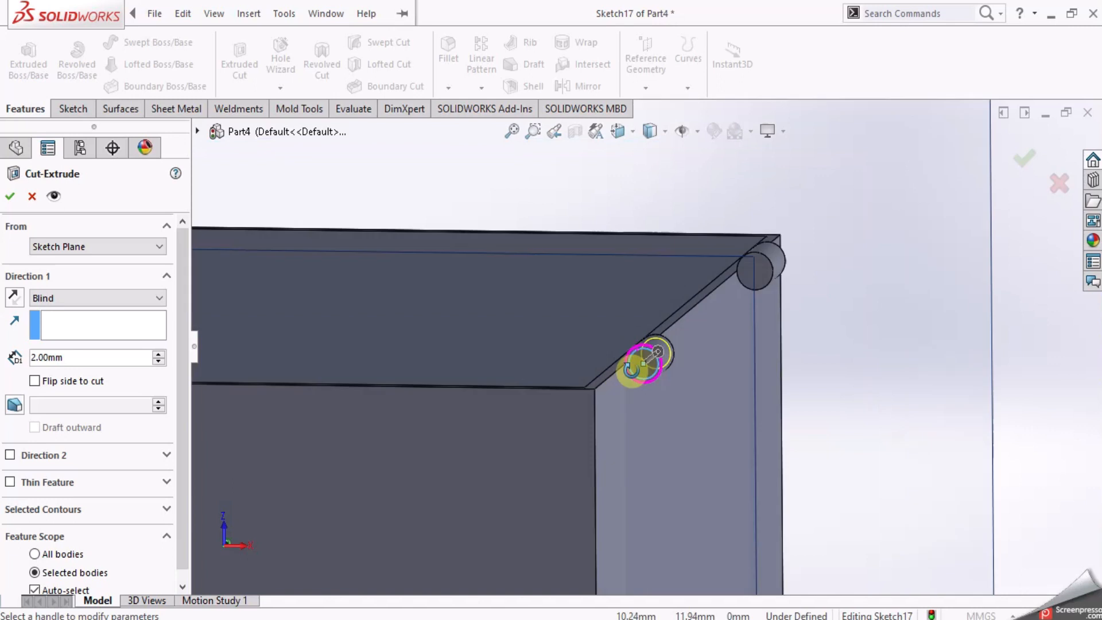
middle_click_drag(631, 370, 620, 402)
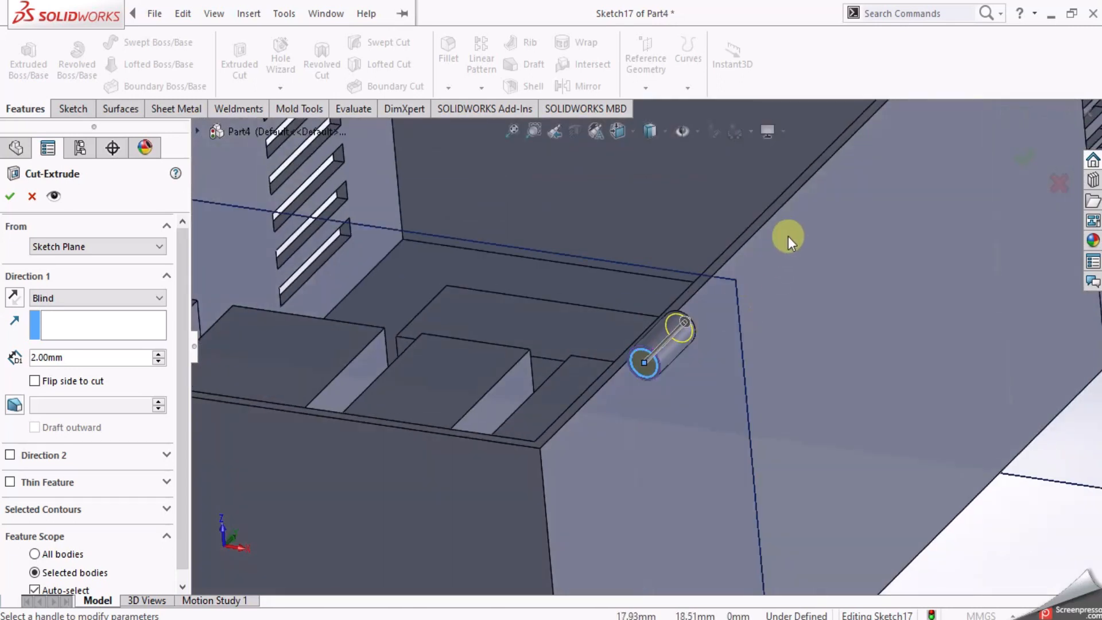
scroll(789, 236, "up", 4)
left_click(164, 355)
left_click(164, 354)
left_click(164, 355)
left_click(164, 355)
left_click(162, 362)
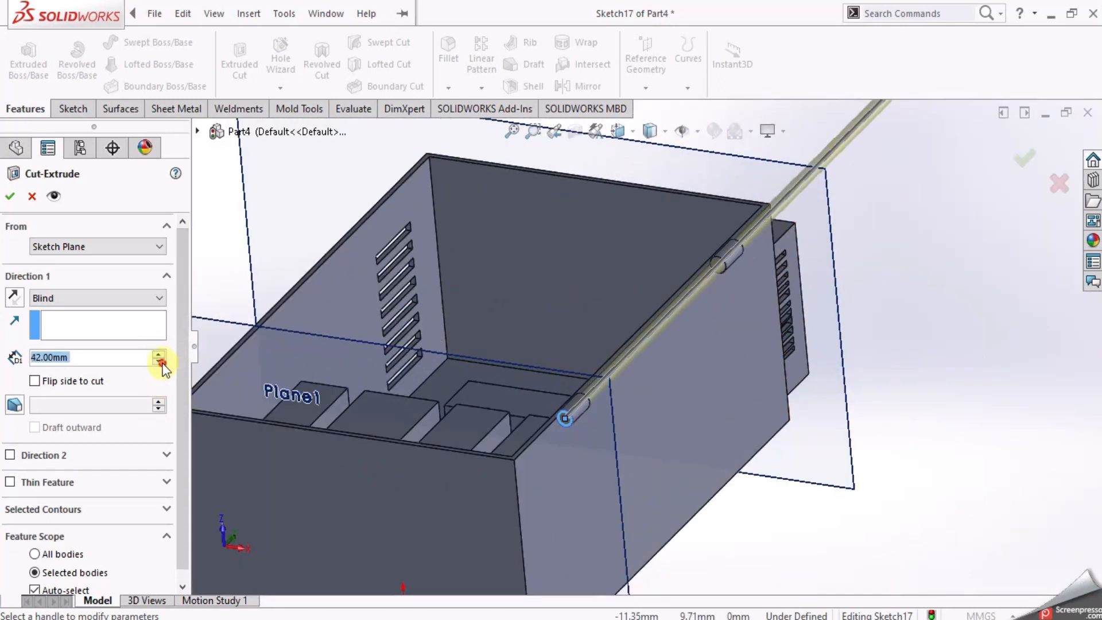
left_click(162, 362)
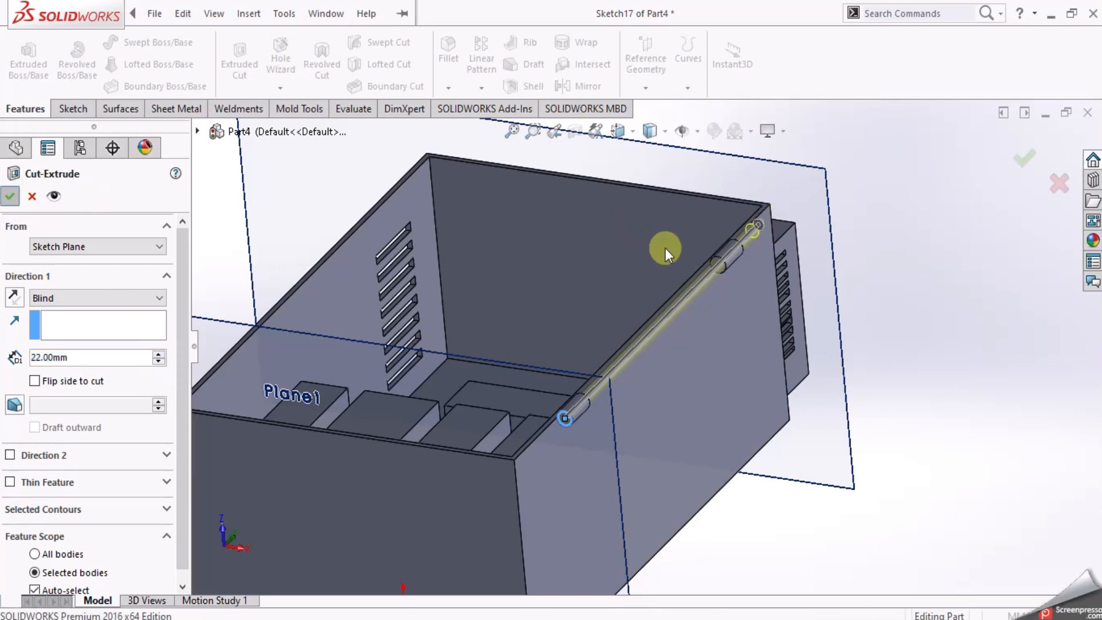
Hide the upper and lower reference planes, Plane1 and Plane2
scroll(666, 254, "up", 2)
middle_click_drag(688, 286, 652, 474)
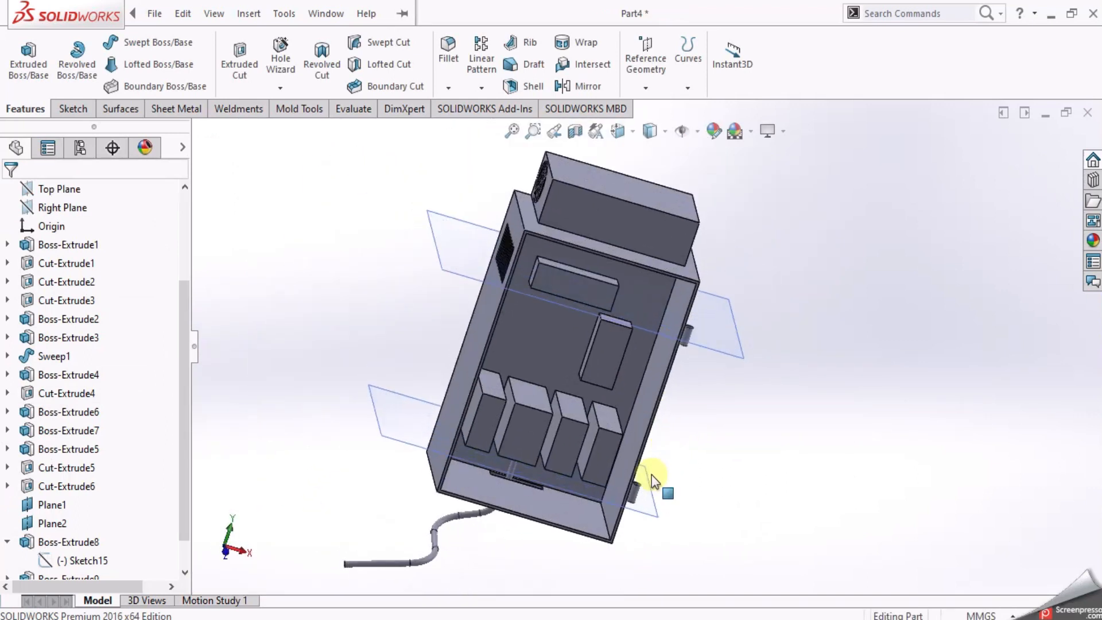
scroll(652, 474, "up", 4)
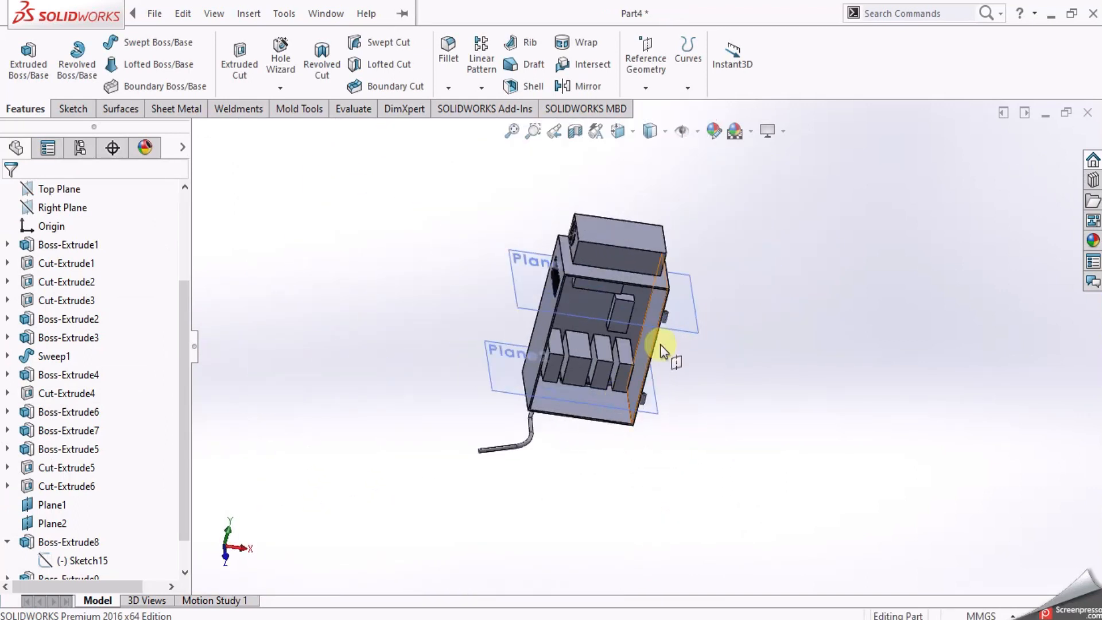
scroll(660, 344, "down", 3)
left_click(668, 308)
left_click(743, 255)
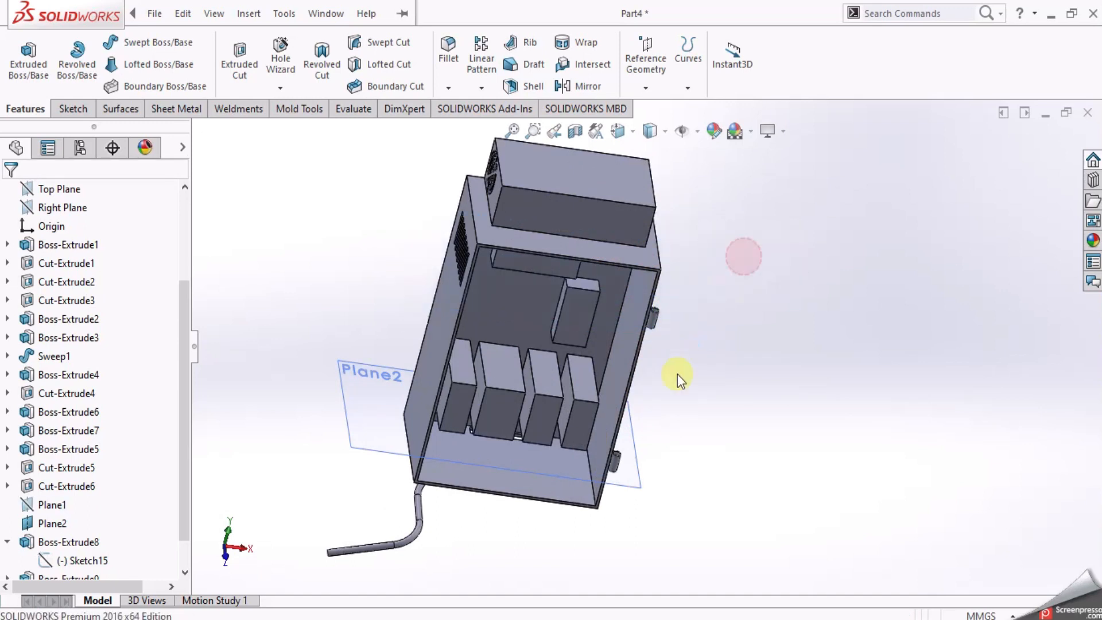
left_click(633, 455)
left_click(710, 403)
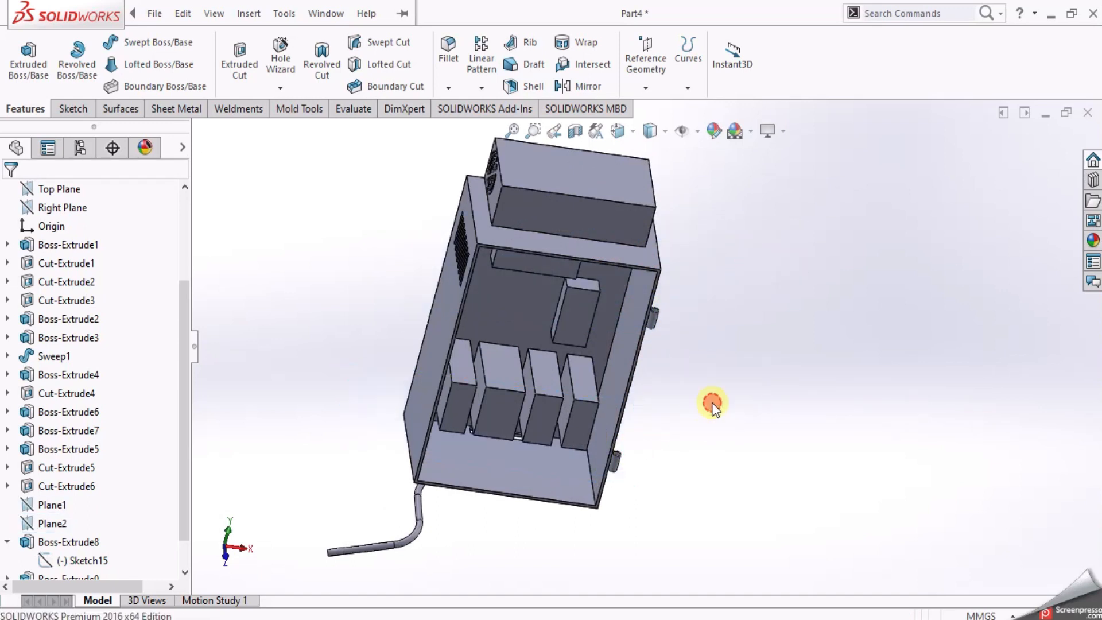
Orient the finished enclosure to an isometric view that shows its vented side and open front
scroll(587, 349, "up", 2)
scroll(601, 319, "down", 1)
middle_click_drag(601, 321, 600, 287)
scroll(600, 276, "up", 2)
left_click(618, 131)
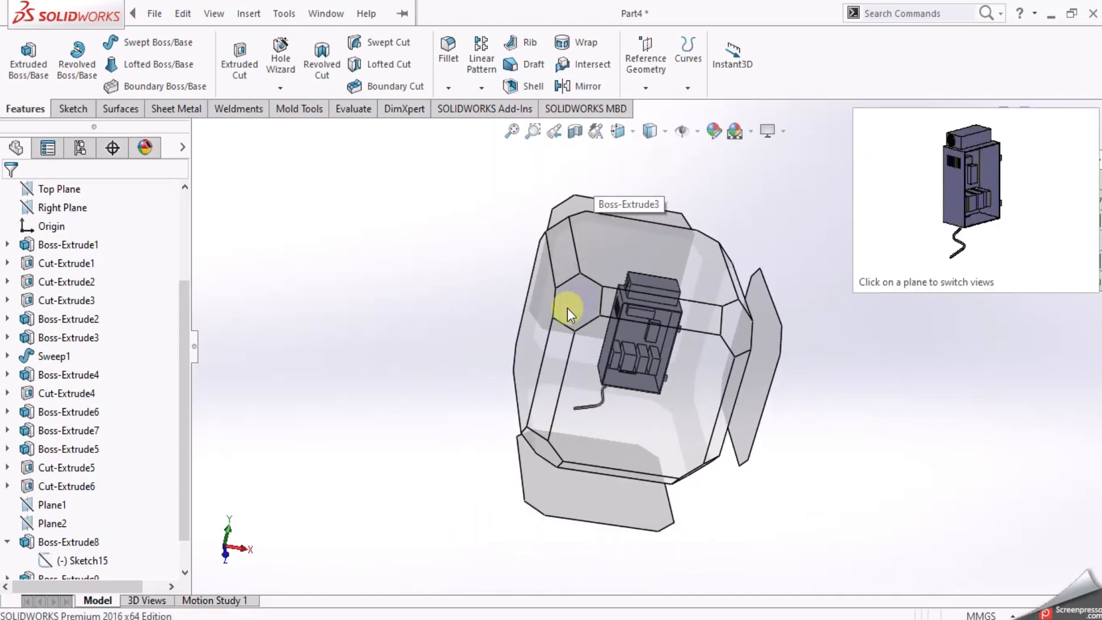
left_click(567, 308)
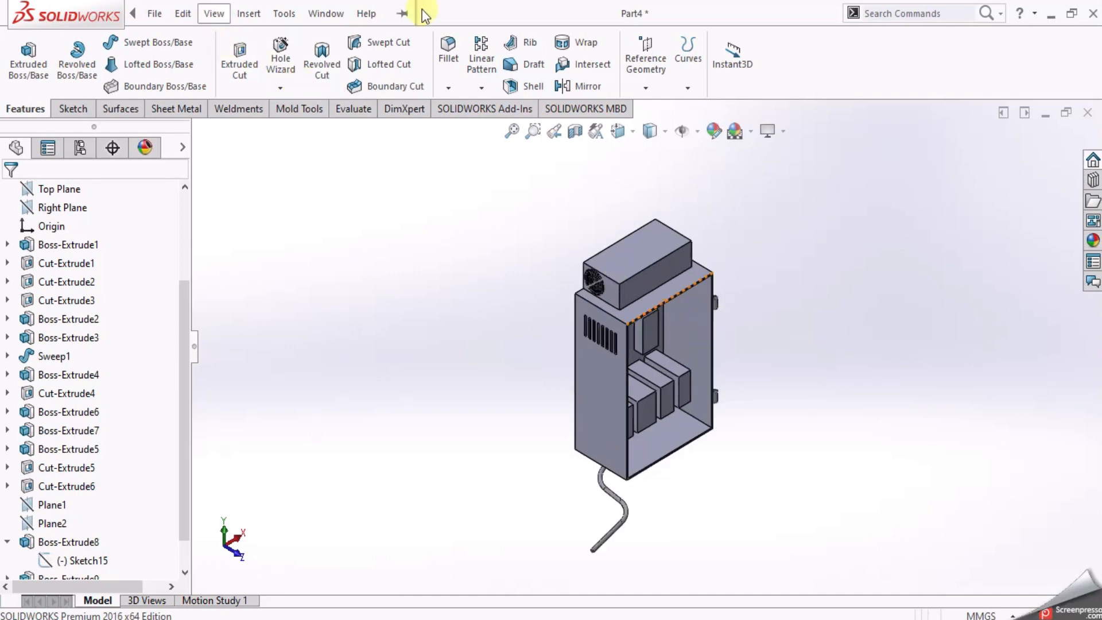
Save the part as Box Panel Kontrol in the Roasting Kopi folder
left_click(549, 5)
left_click(253, 16)
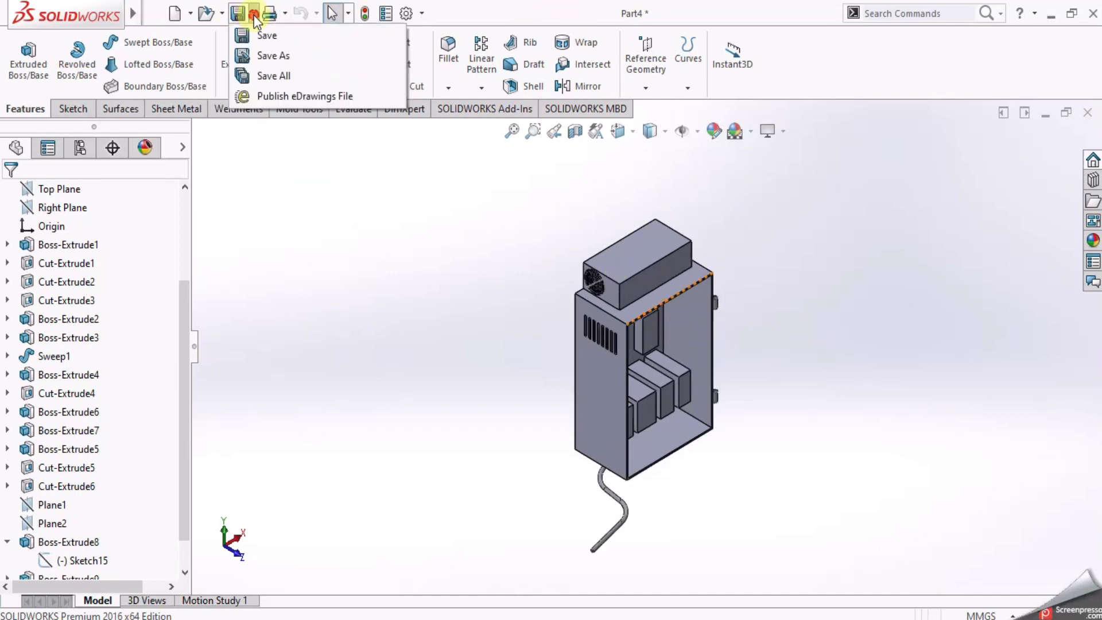
left_click(265, 54)
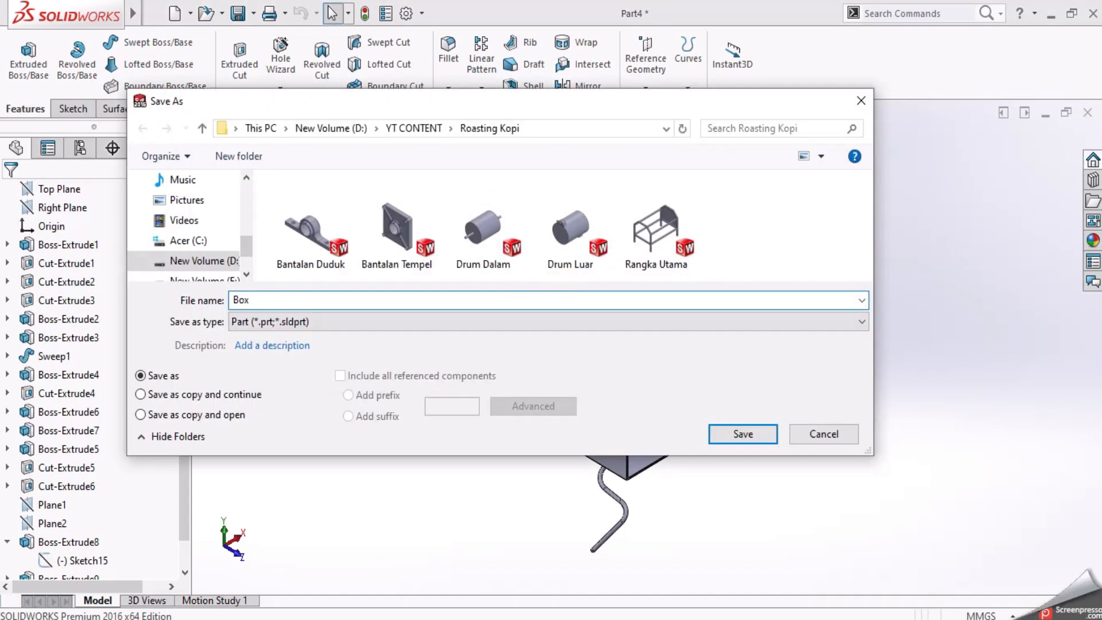
type("nel Kontrol")
left_click(749, 436)
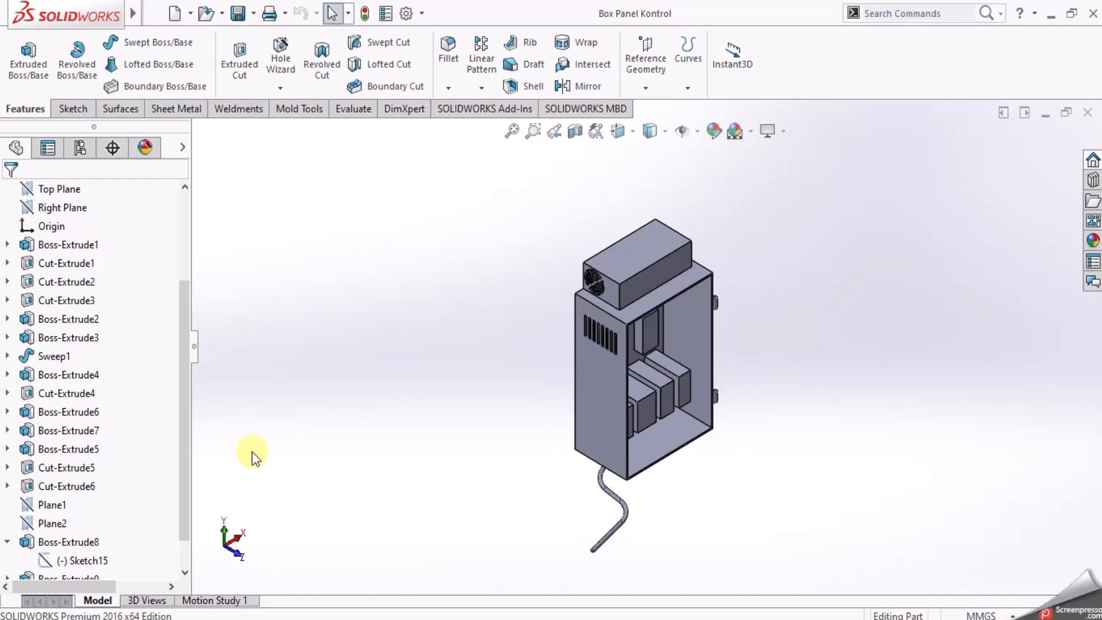
scroll(721, 308, "down", 4)
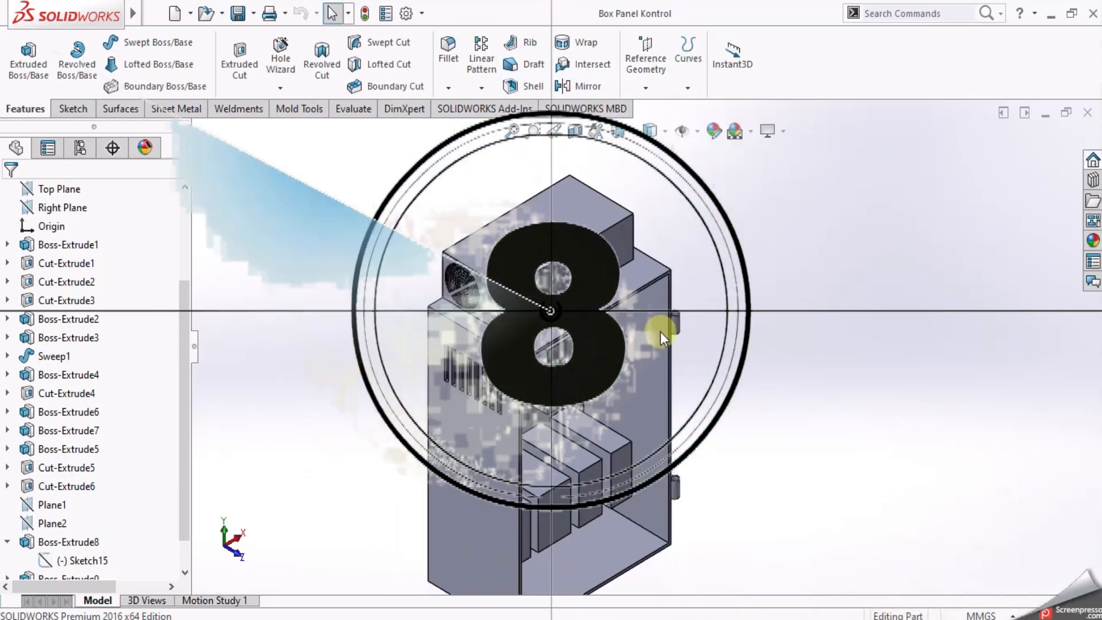
scroll(658, 333, "up", 6)
scroll(655, 336, "down", 5)
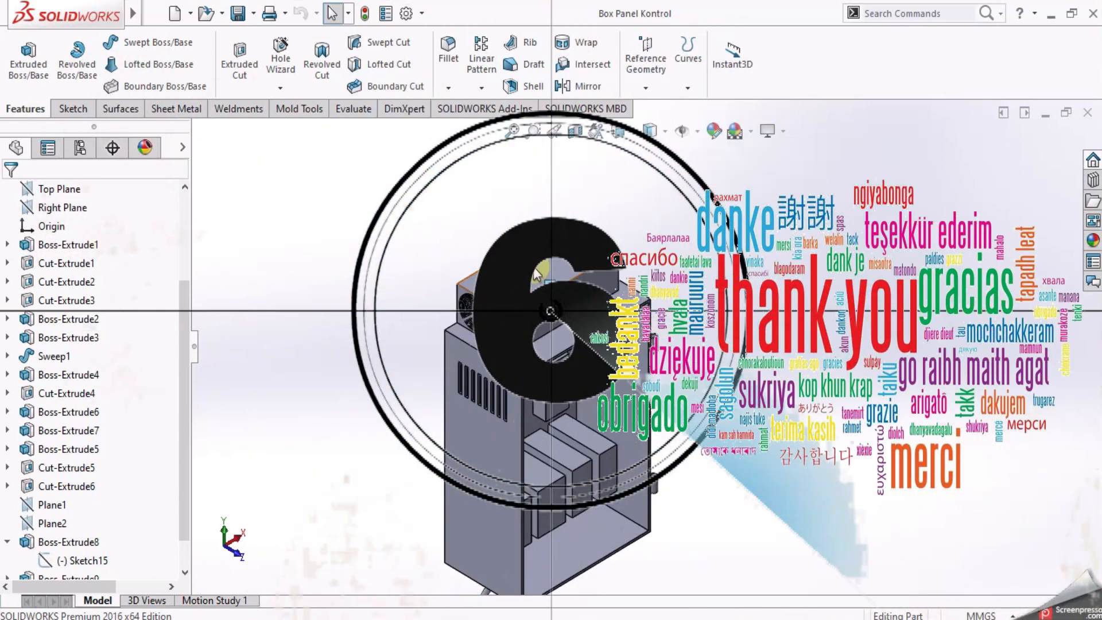
scroll(537, 274, "up", 3)
middle_click_drag(554, 339, 649, 379)
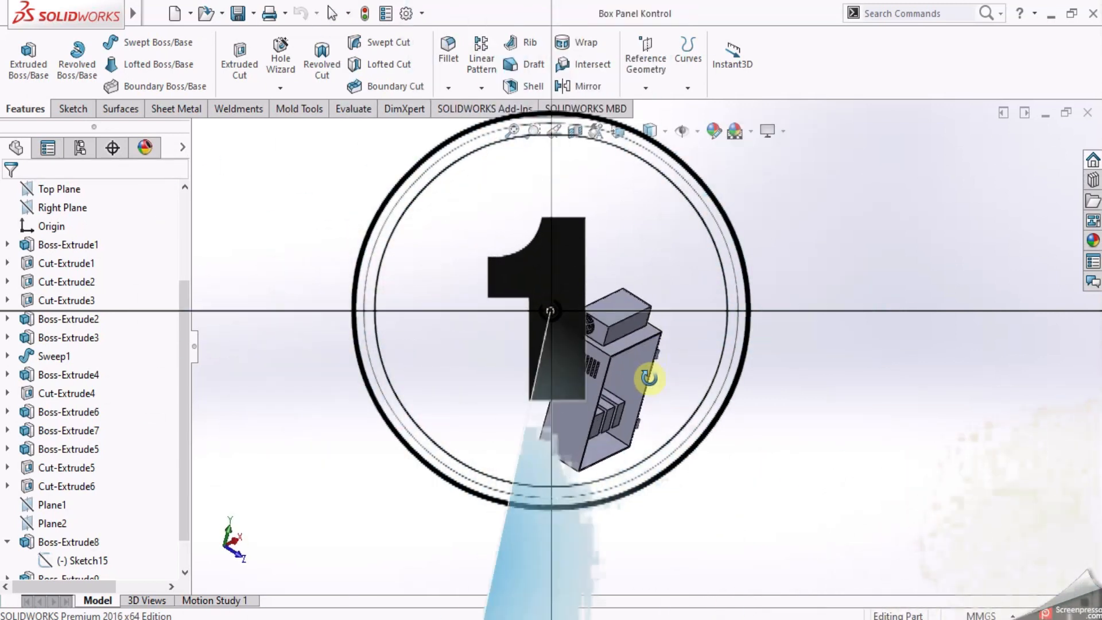